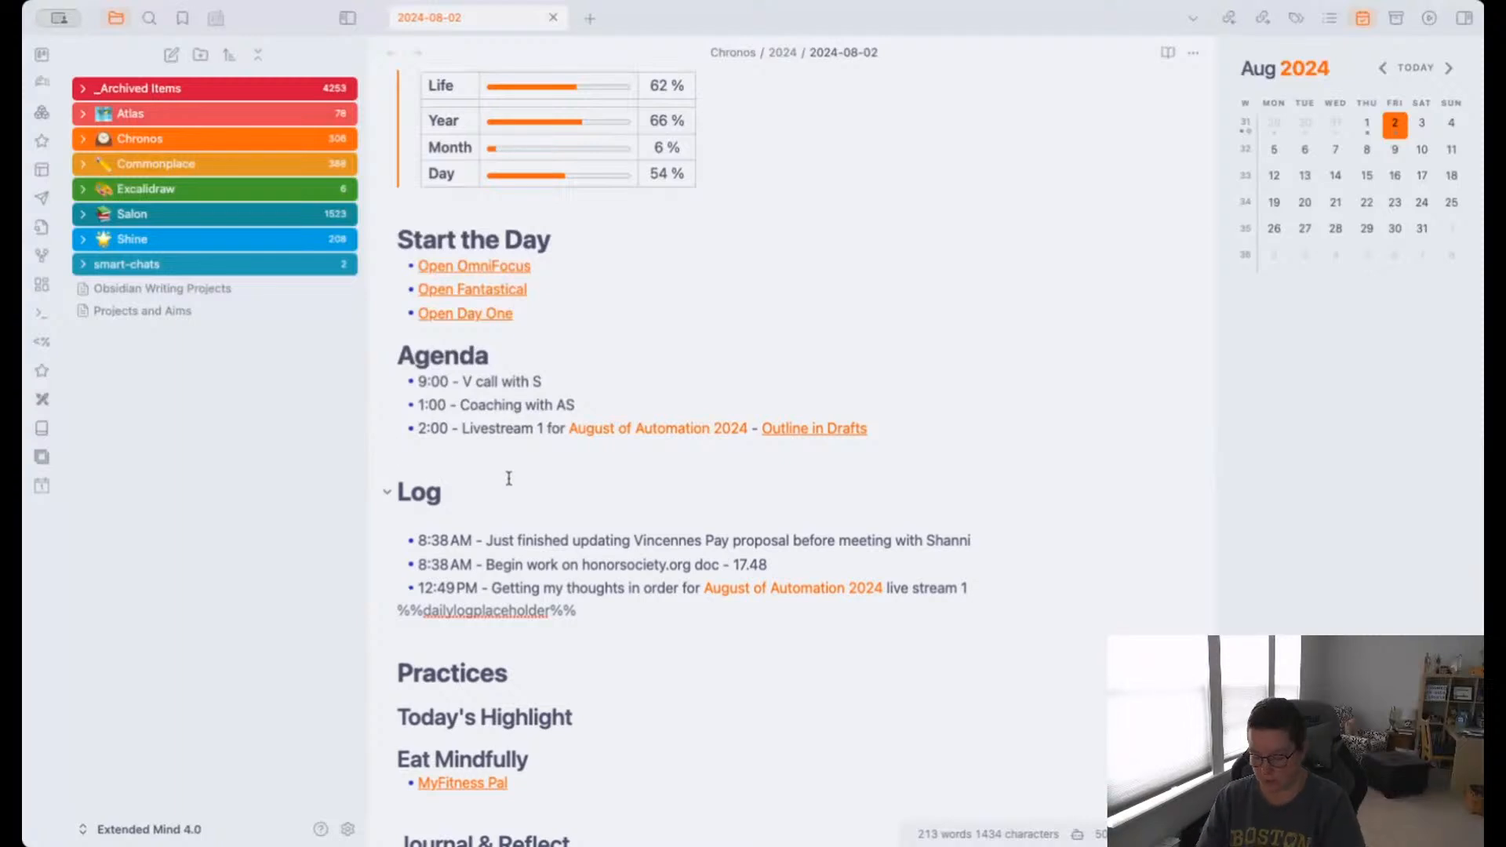
# Add a Note callout reading "This is a note" below the 2:00 livestream item in the Agenda section.
pyautogui.write('-')
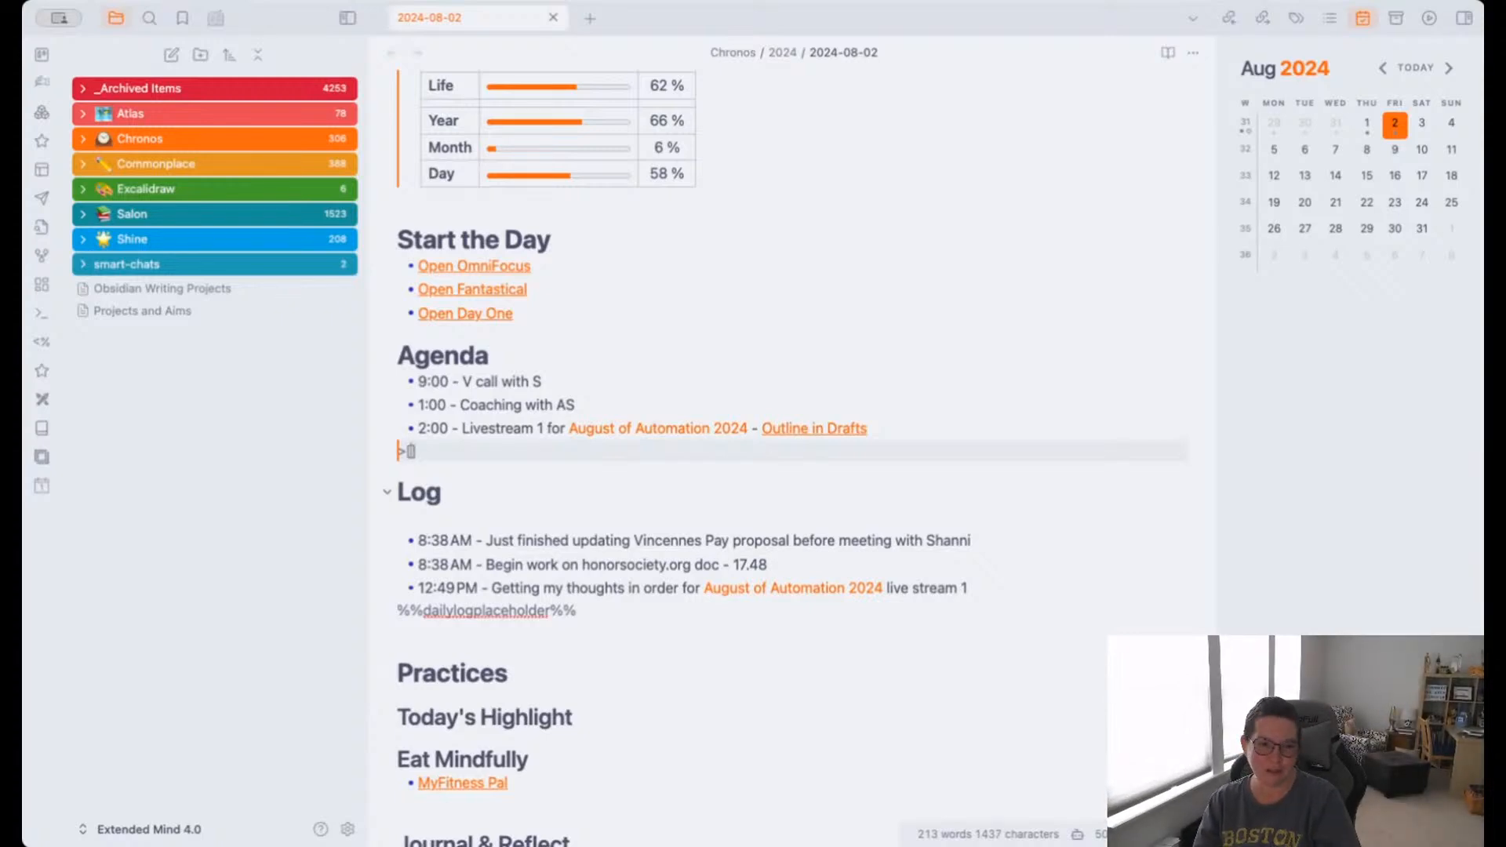
pyautogui.write('!')
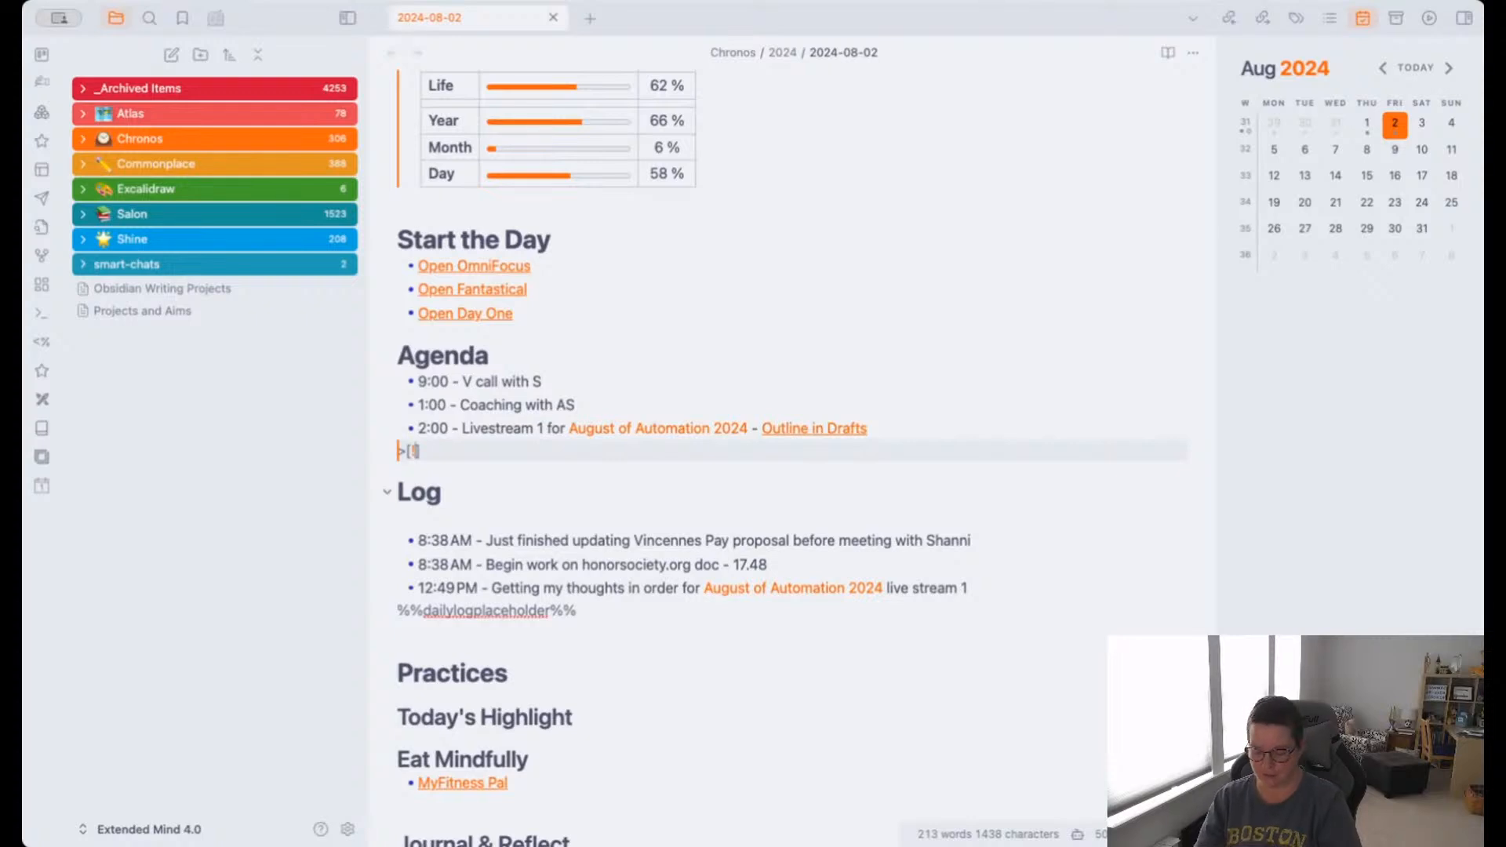
pyautogui.write('Note')
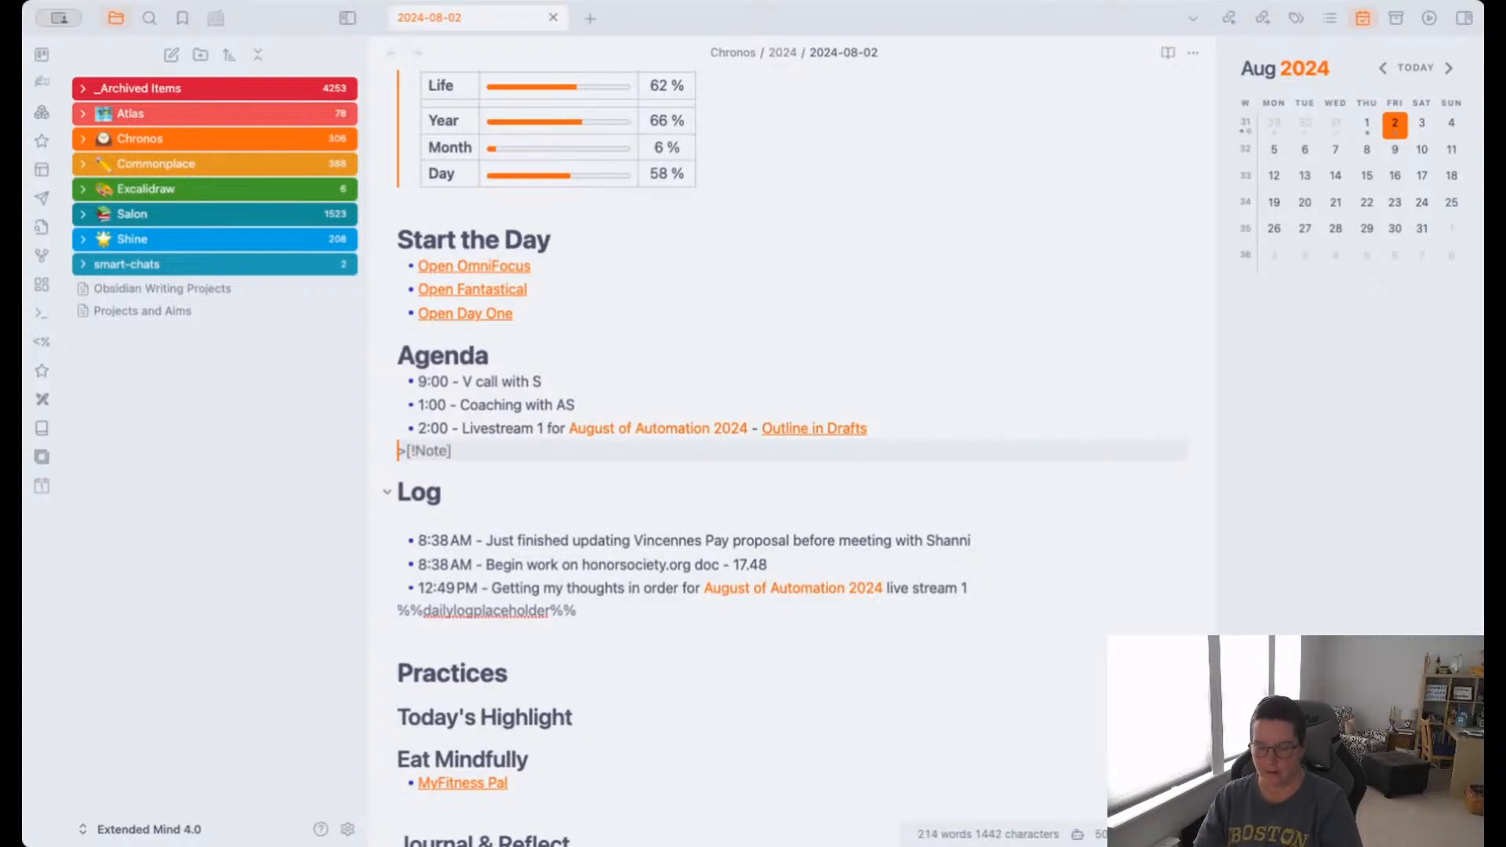
pyautogui.press('Return')
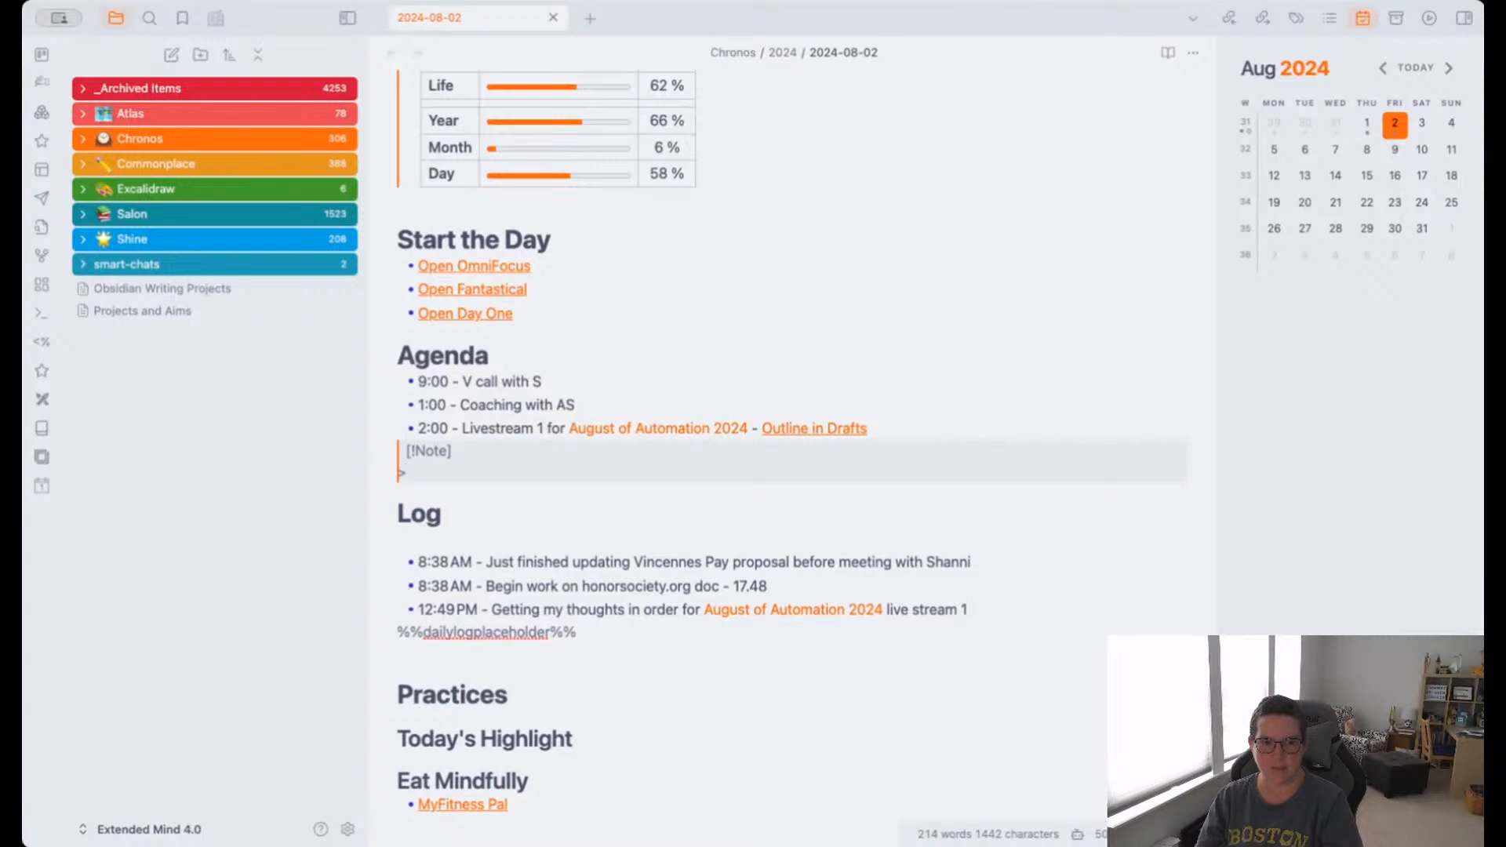
pyautogui.write('This is a note')
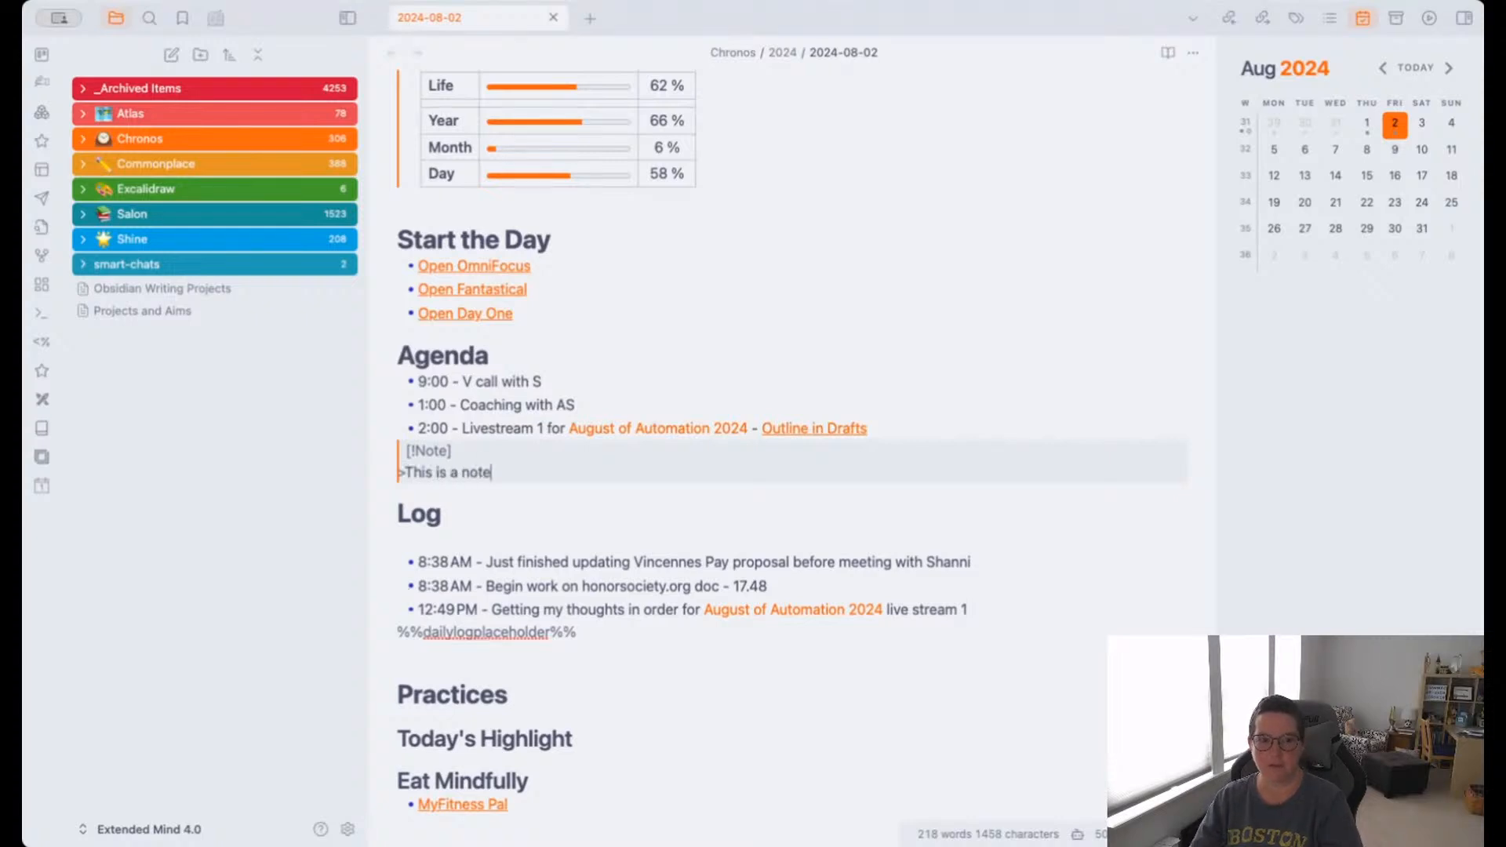
pyautogui.press('Return')
pyautogui.press('Return')
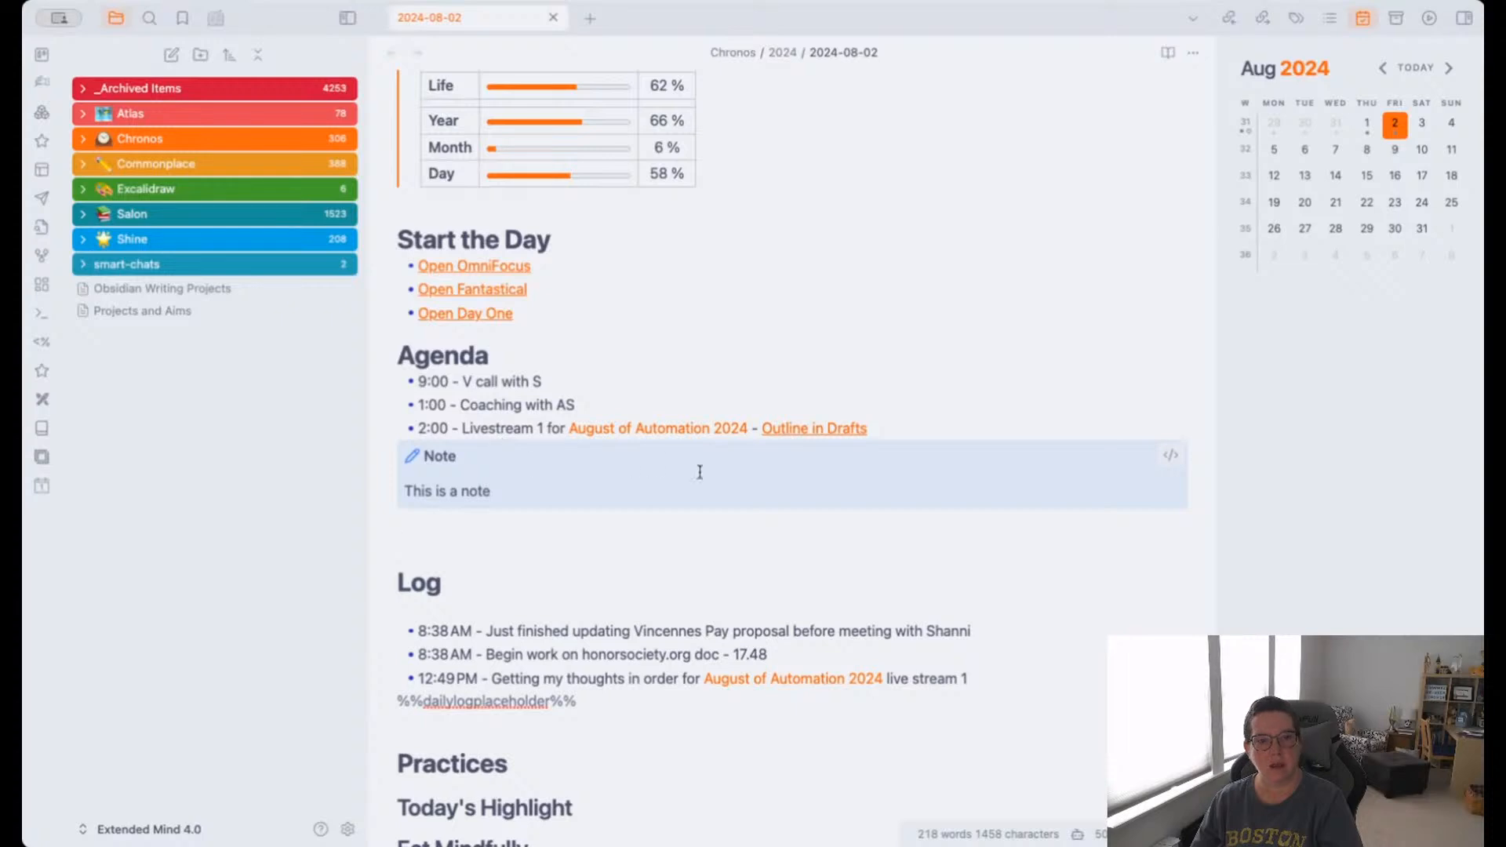
# Give the Note callout under Agenda the custom title "Important Information".
pyautogui.click(1169, 457)
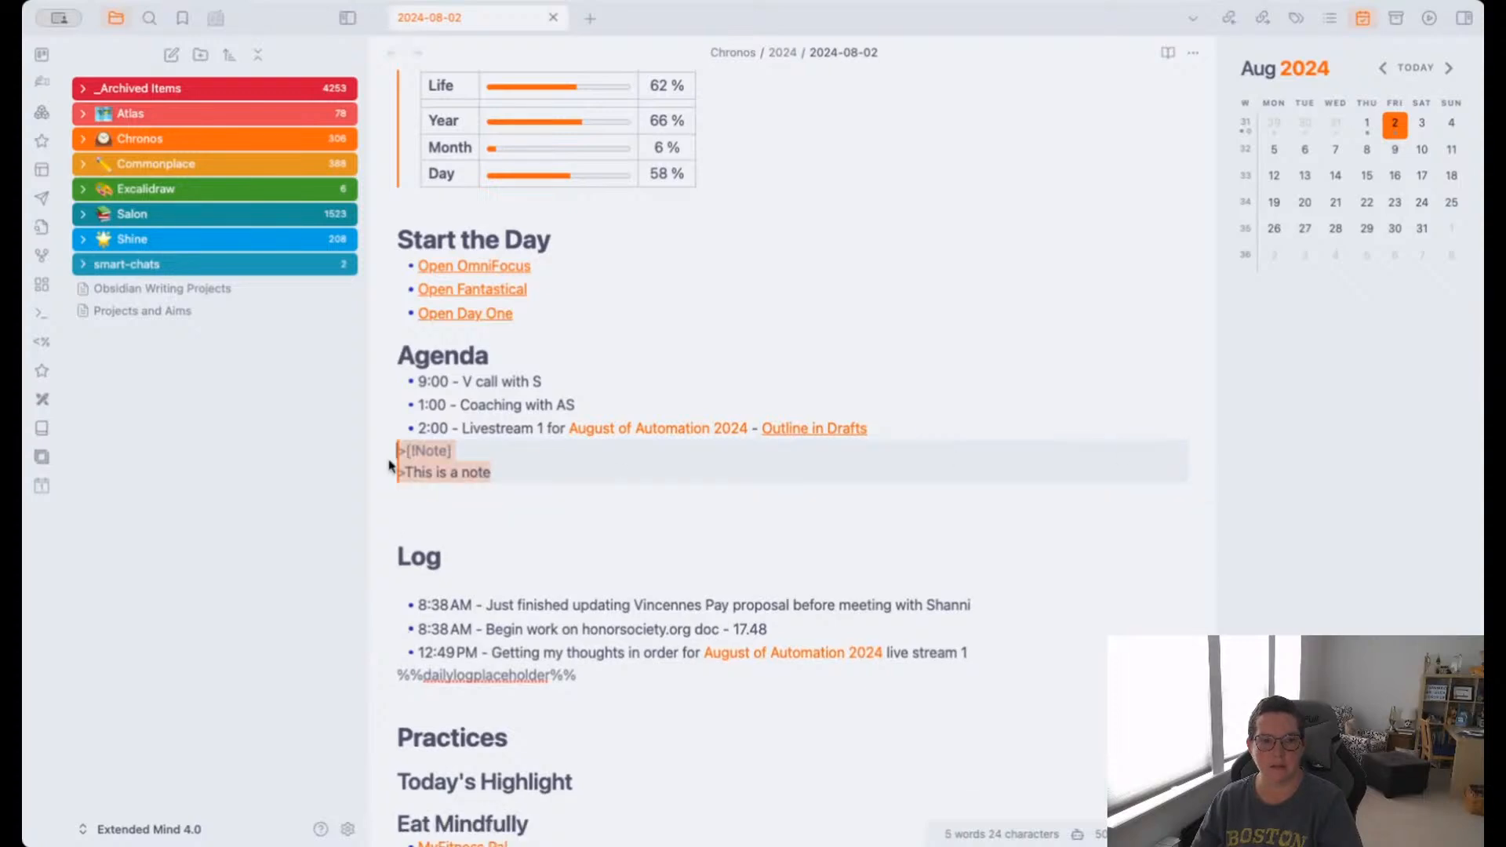
pyautogui.click(478, 451)
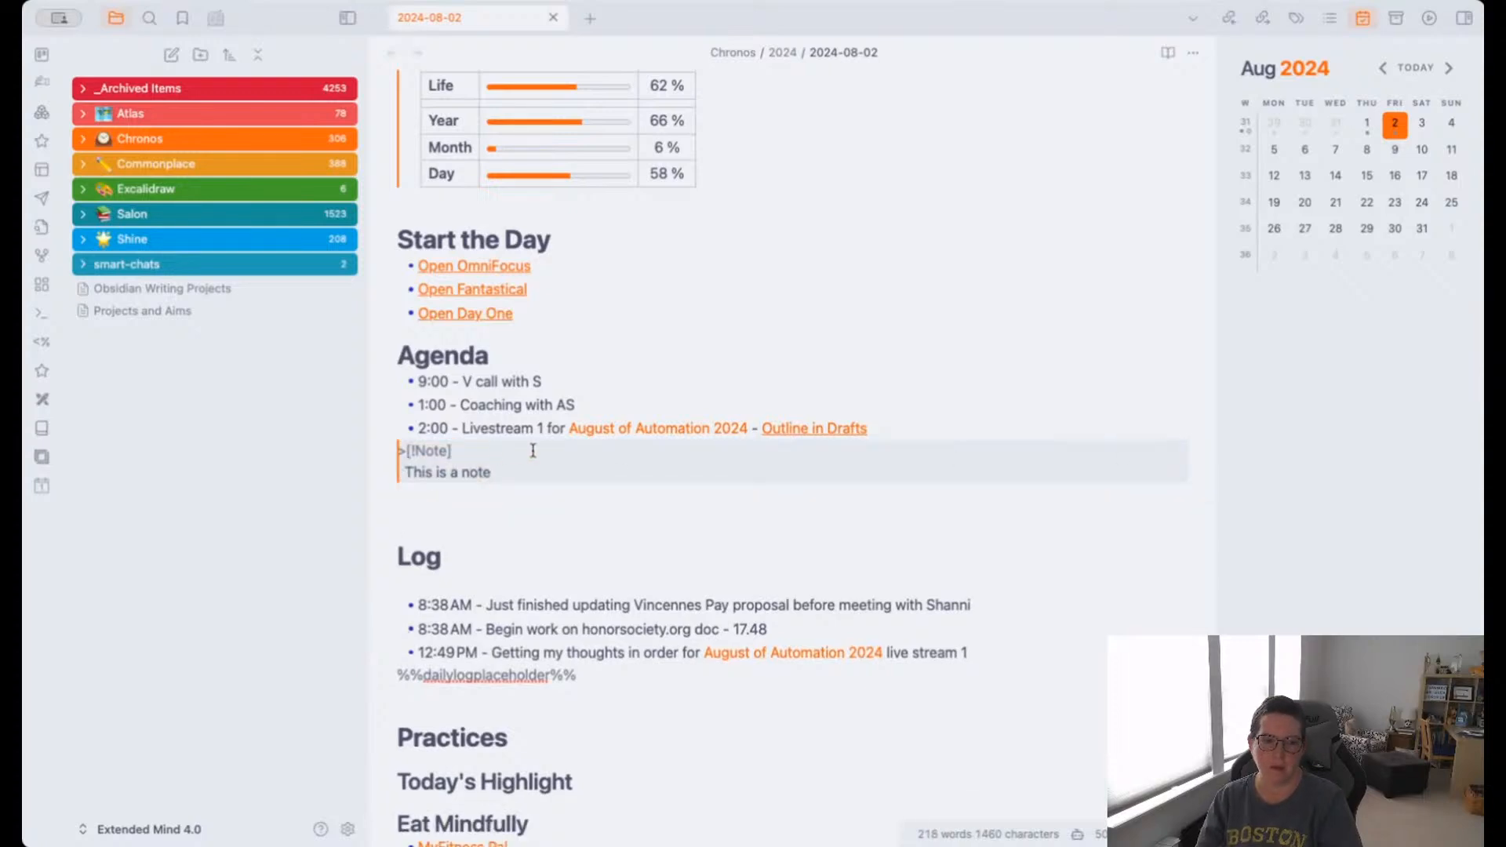
pyautogui.write('Important')
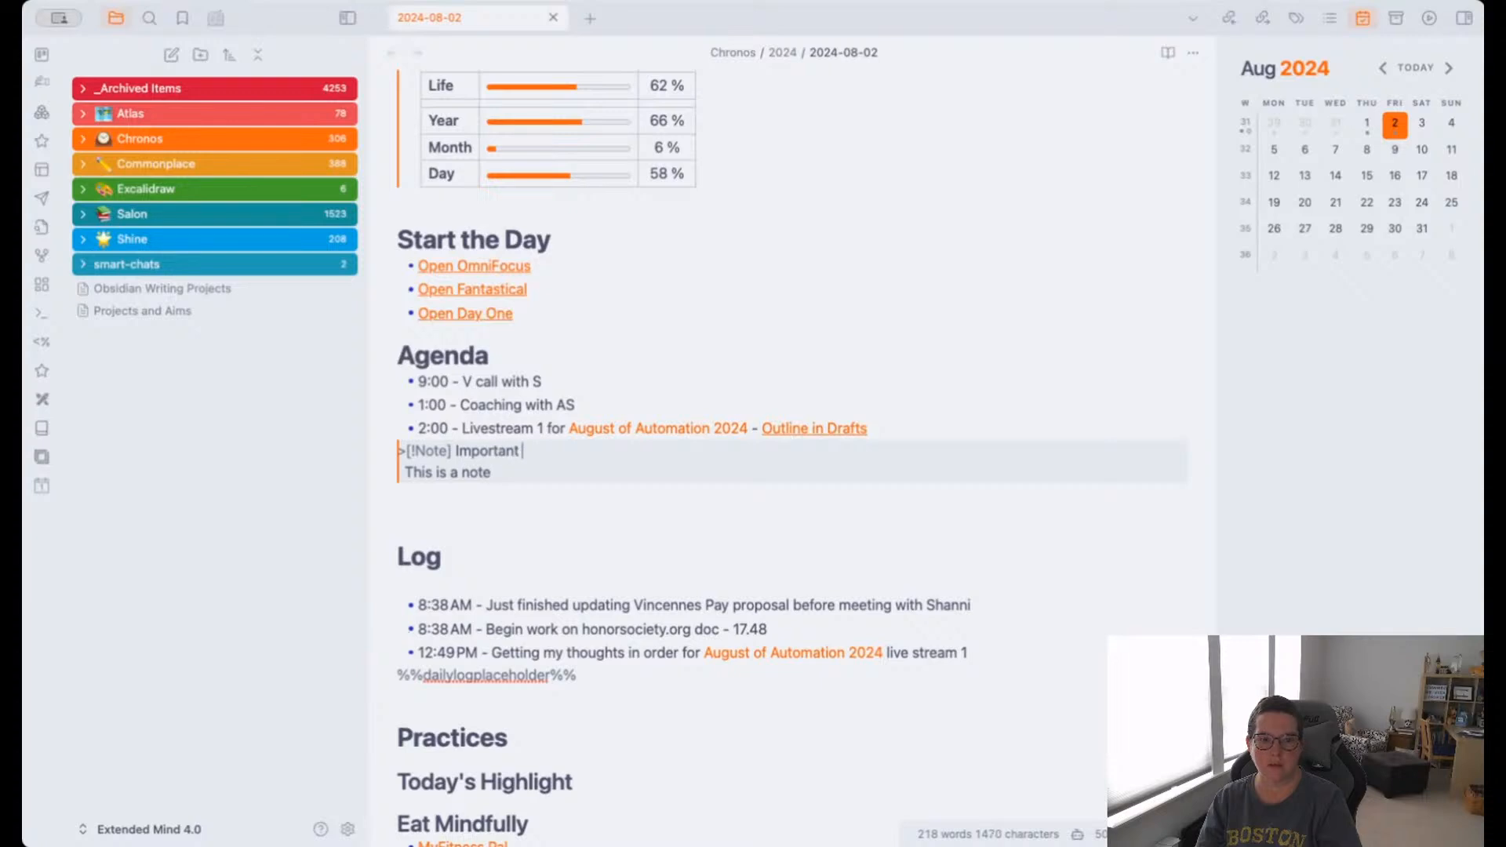
pyautogui.write(' Information')
pyautogui.click(479, 512)
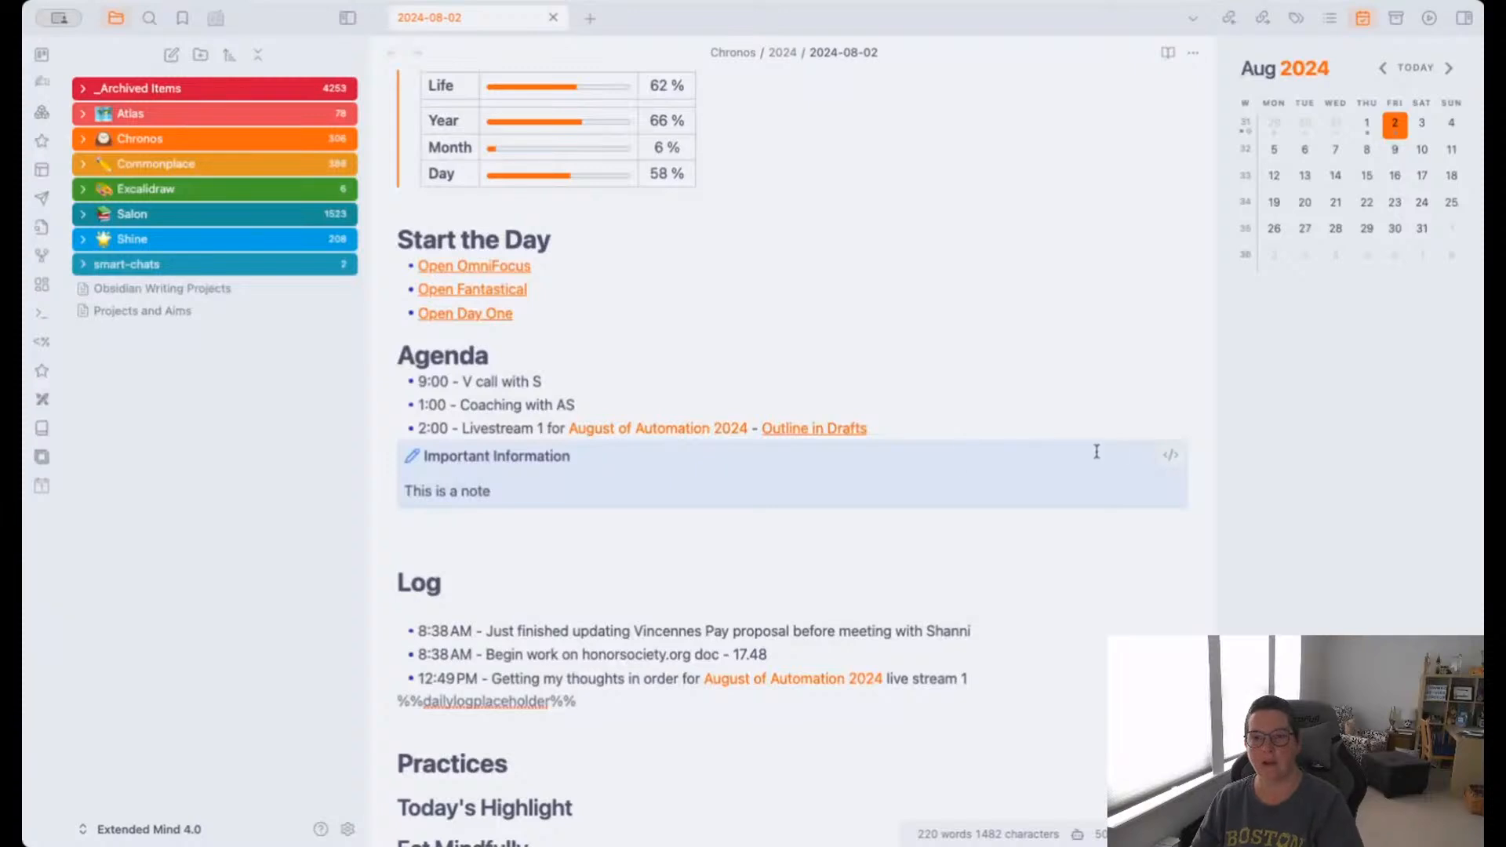
# Make the "Important Information" callout collapsed by default with a minus after [!Note], and test expanding and collapsing it.
pyautogui.click(1164, 455)
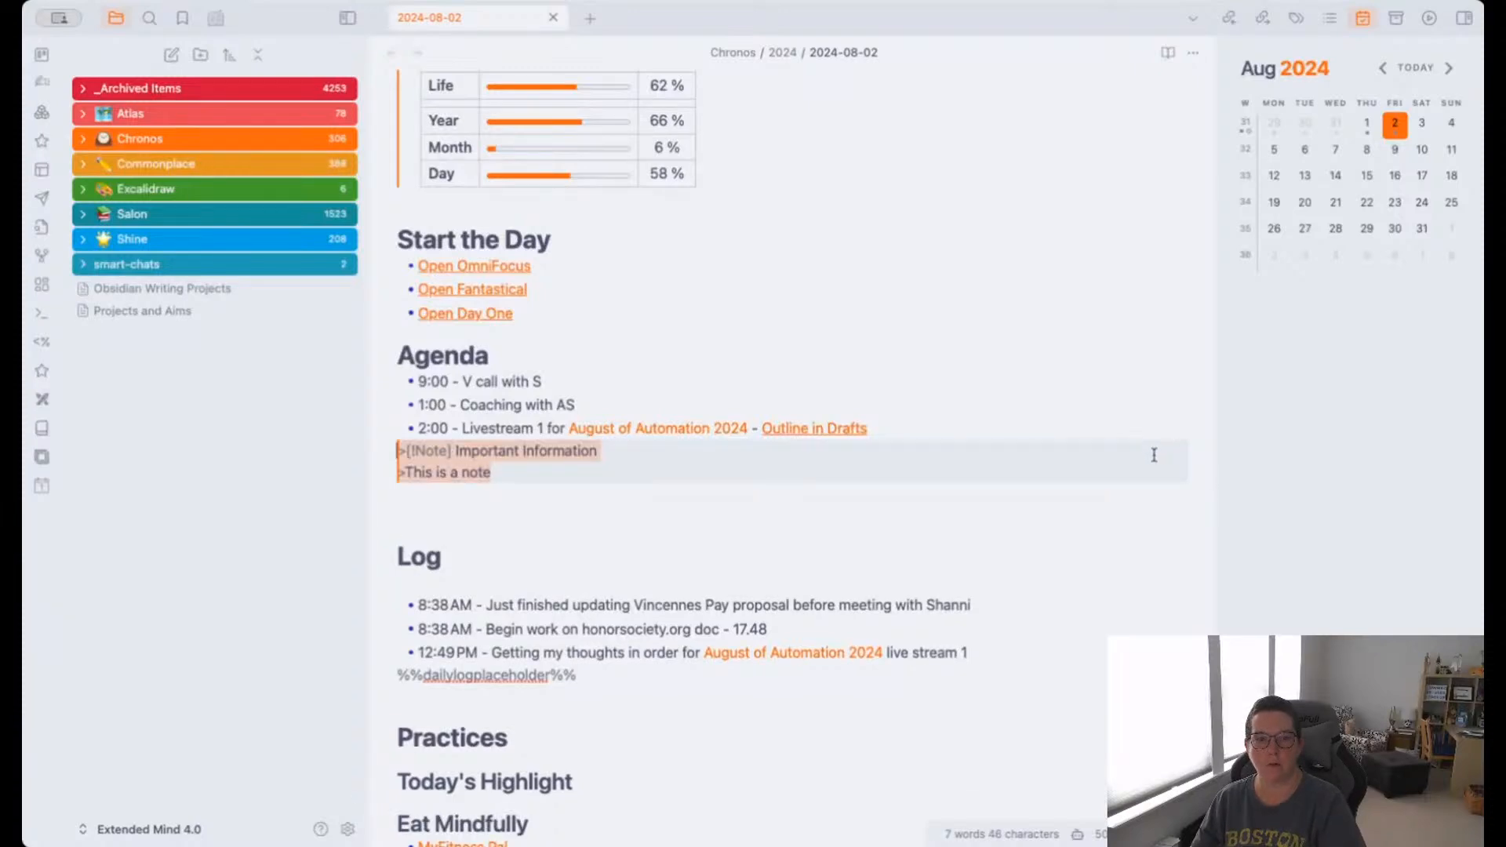
pyautogui.click(452, 451)
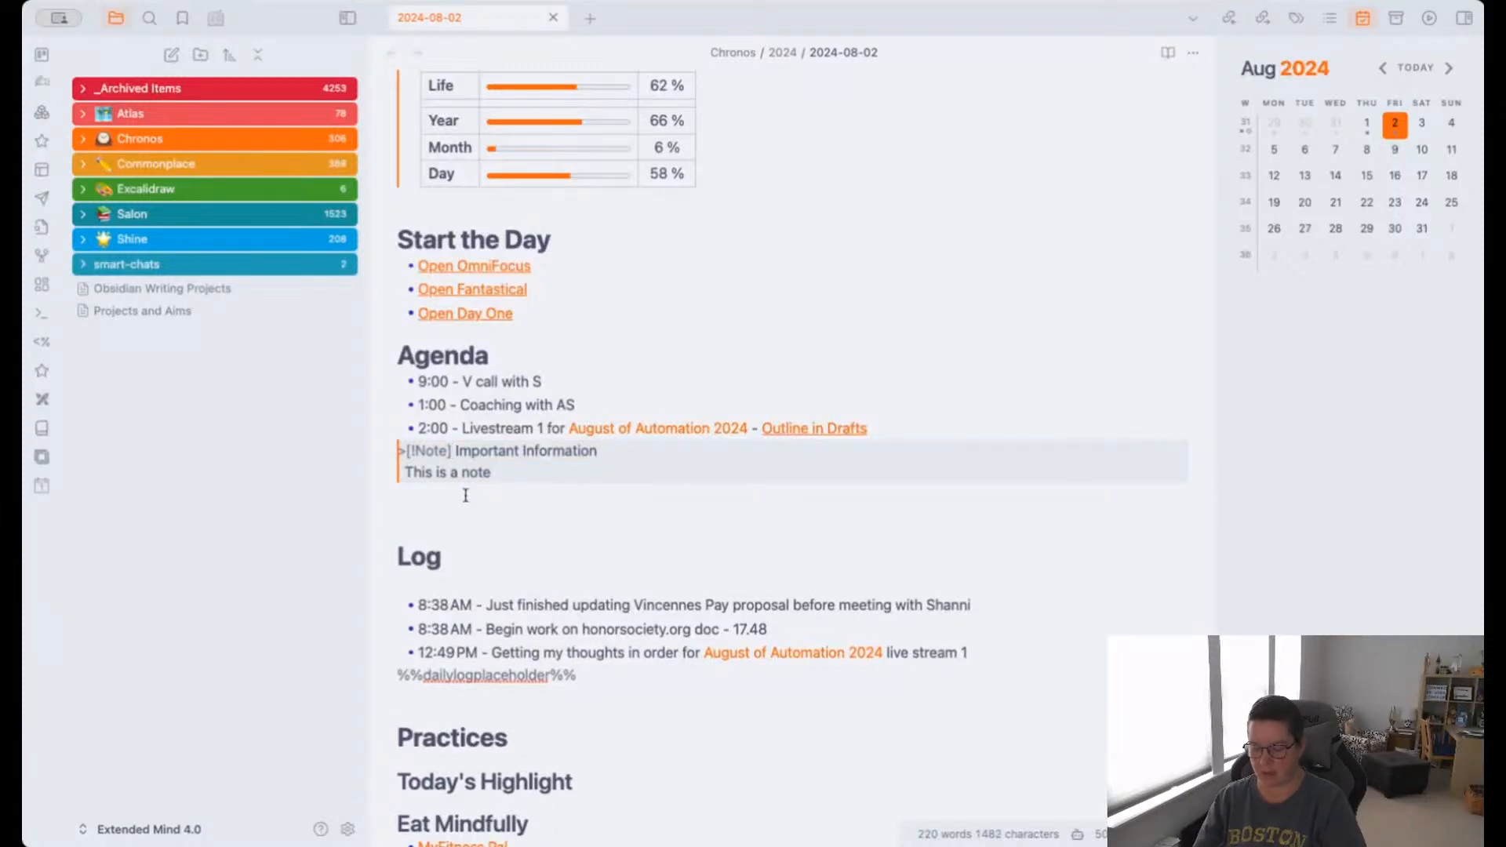
pyautogui.write('-')
pyautogui.click(448, 539)
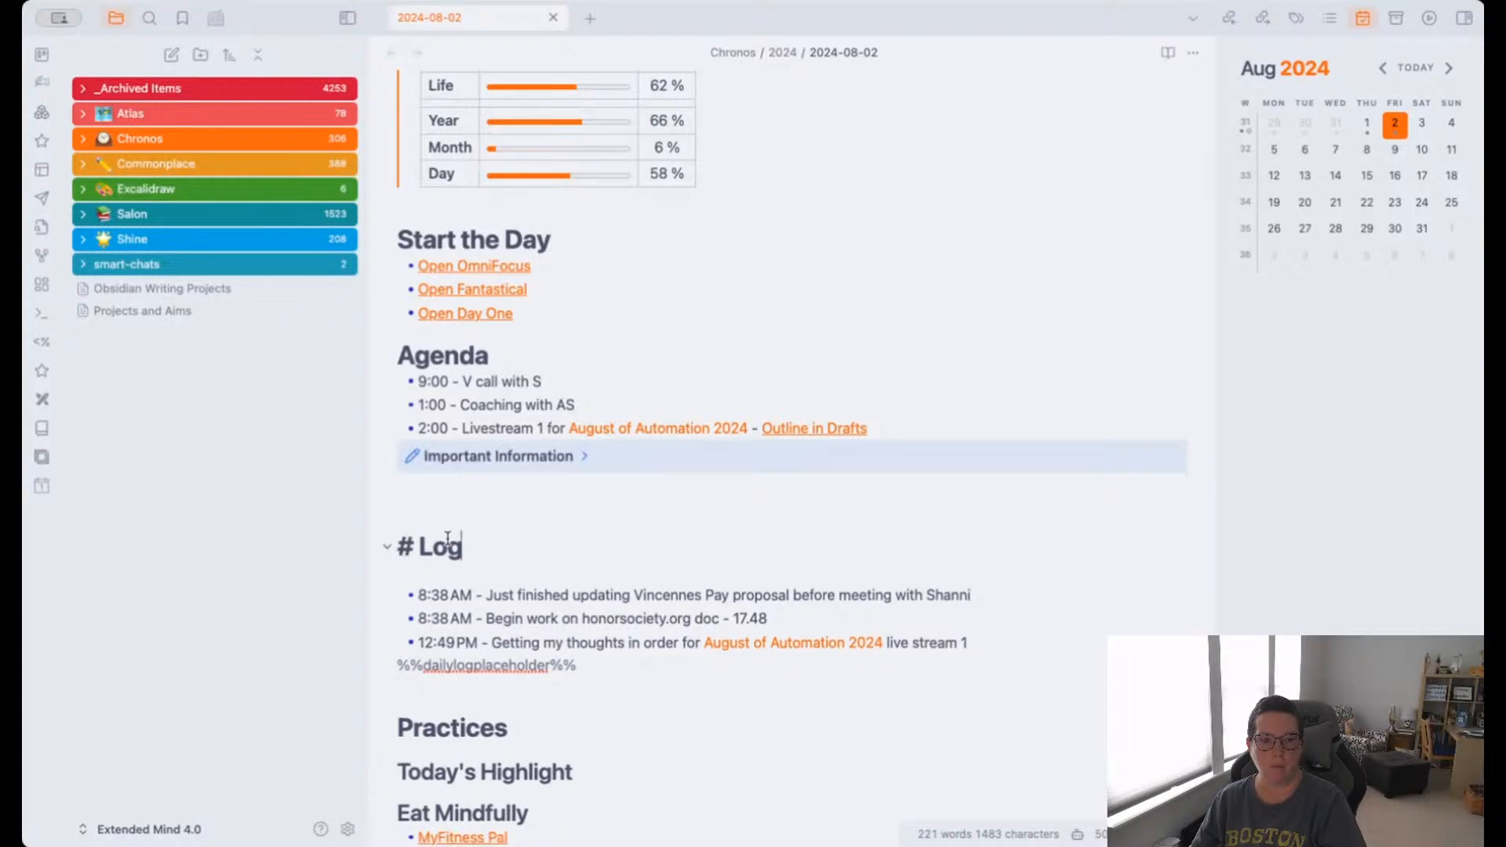
pyautogui.click(584, 456)
pyautogui.click(584, 455)
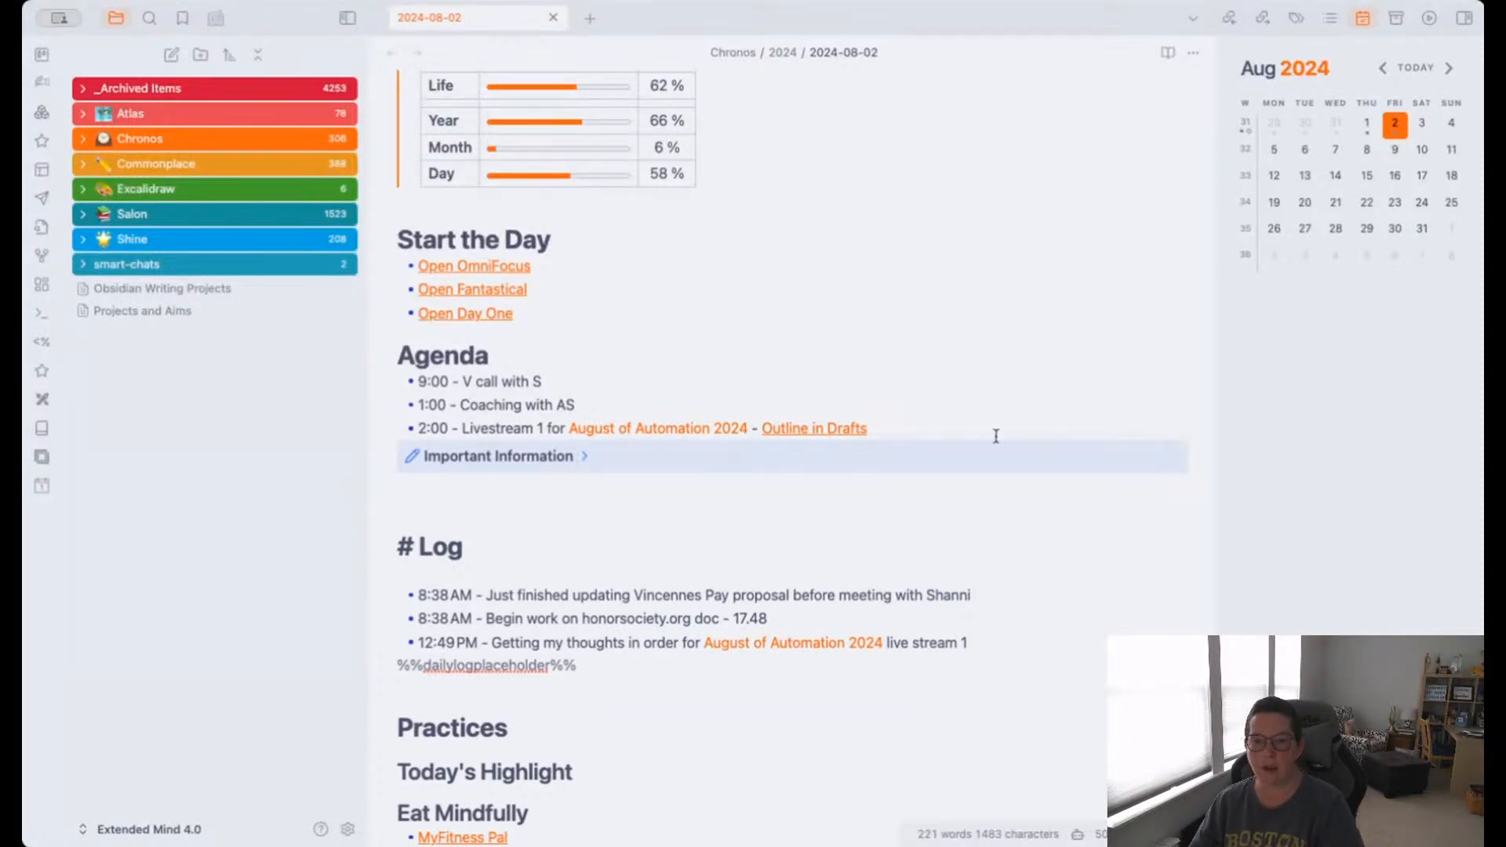
# Change the callout type under Agenda from Note to Quote in its source.
pyautogui.click(1171, 459)
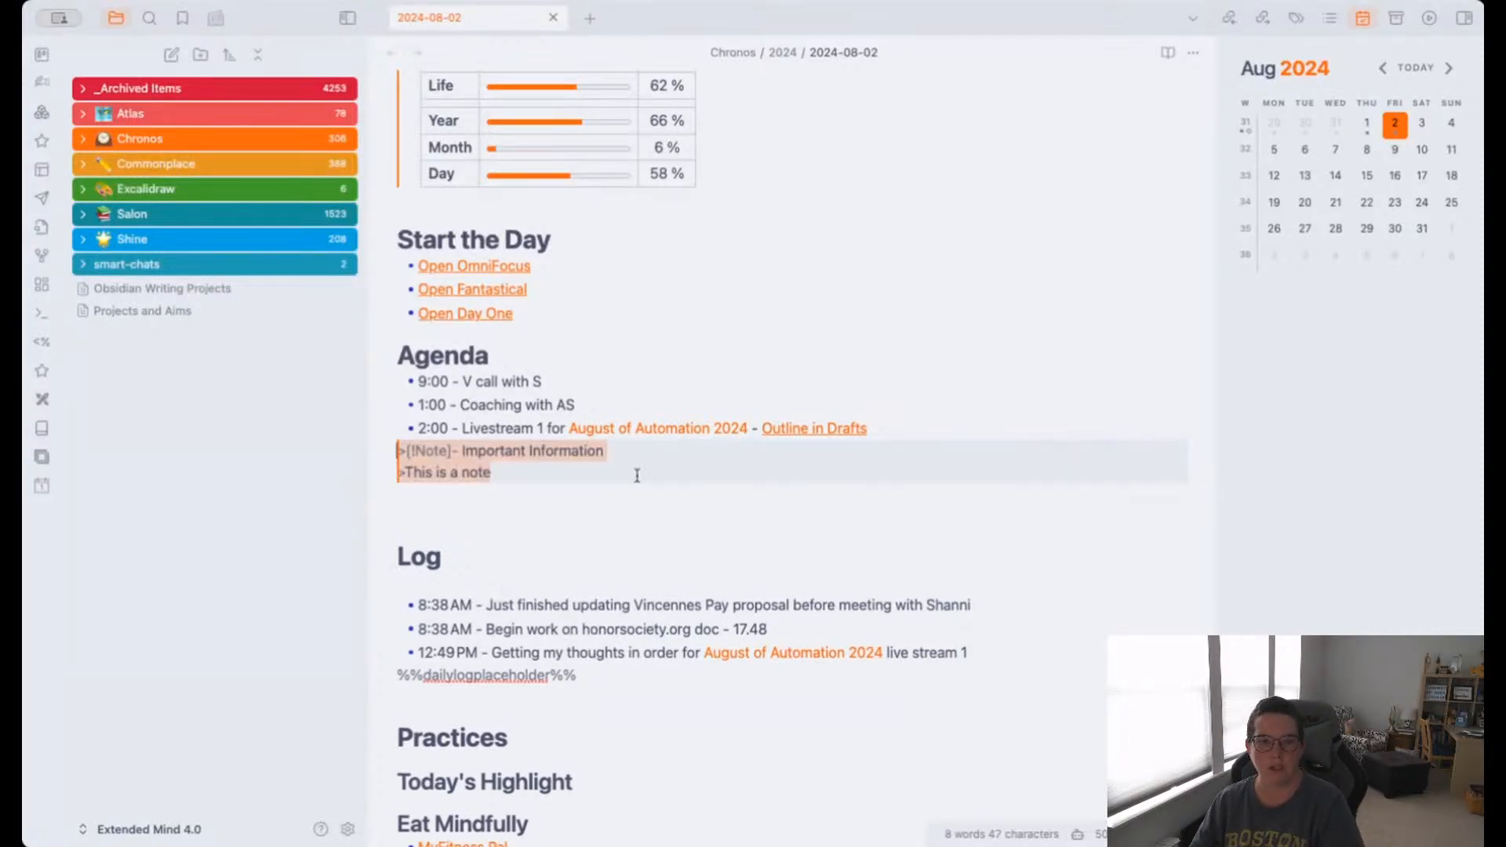
pyautogui.click(447, 451)
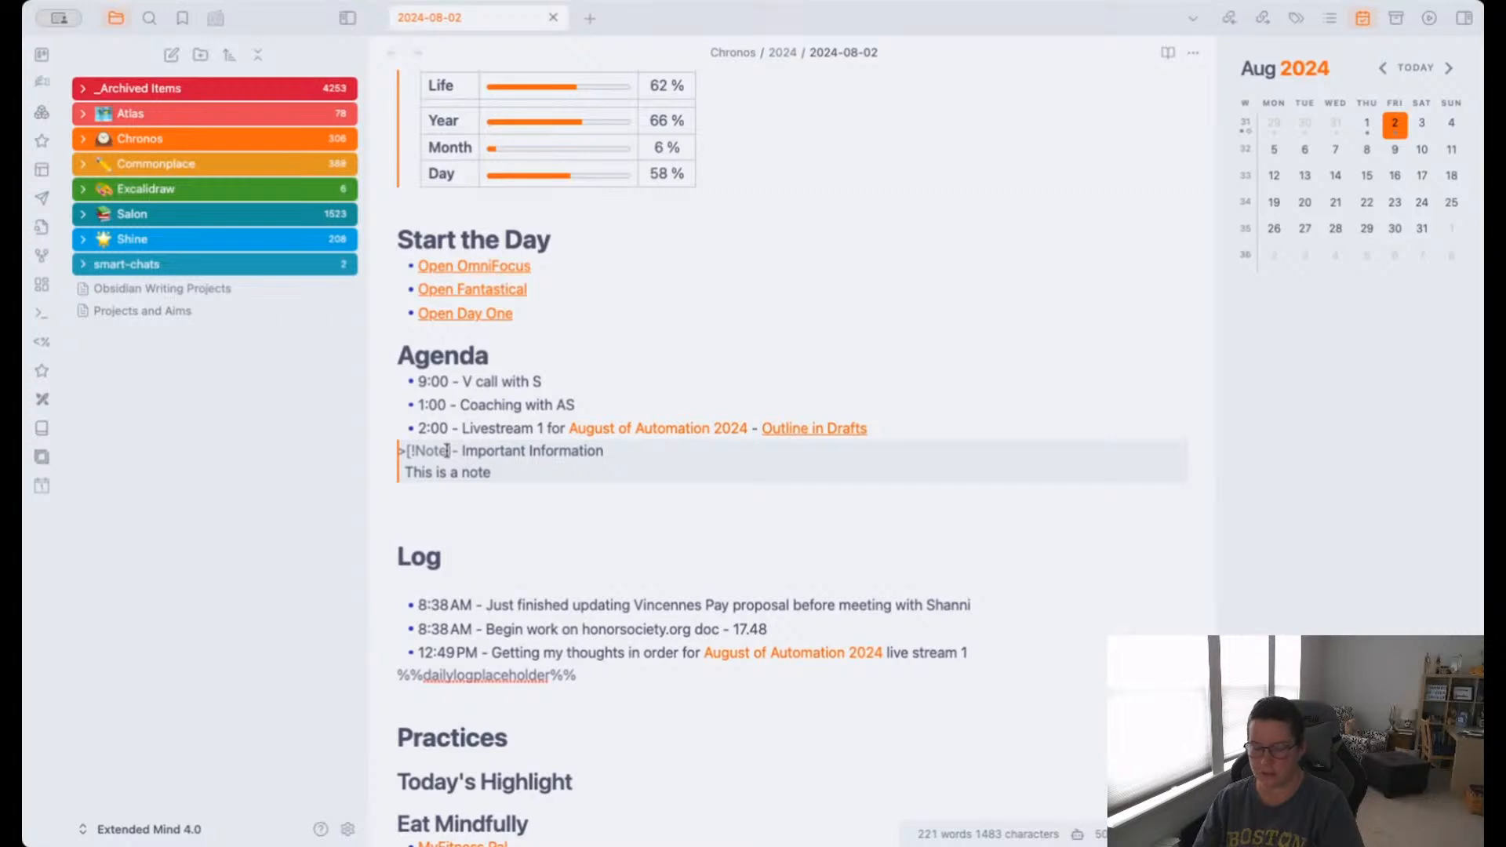
pyautogui.press('BackSpace')
pyautogui.press('BackSpace')
pyautogui.press('BackSpace')
pyautogui.press('BackSpace')
pyautogui.write('Quote')
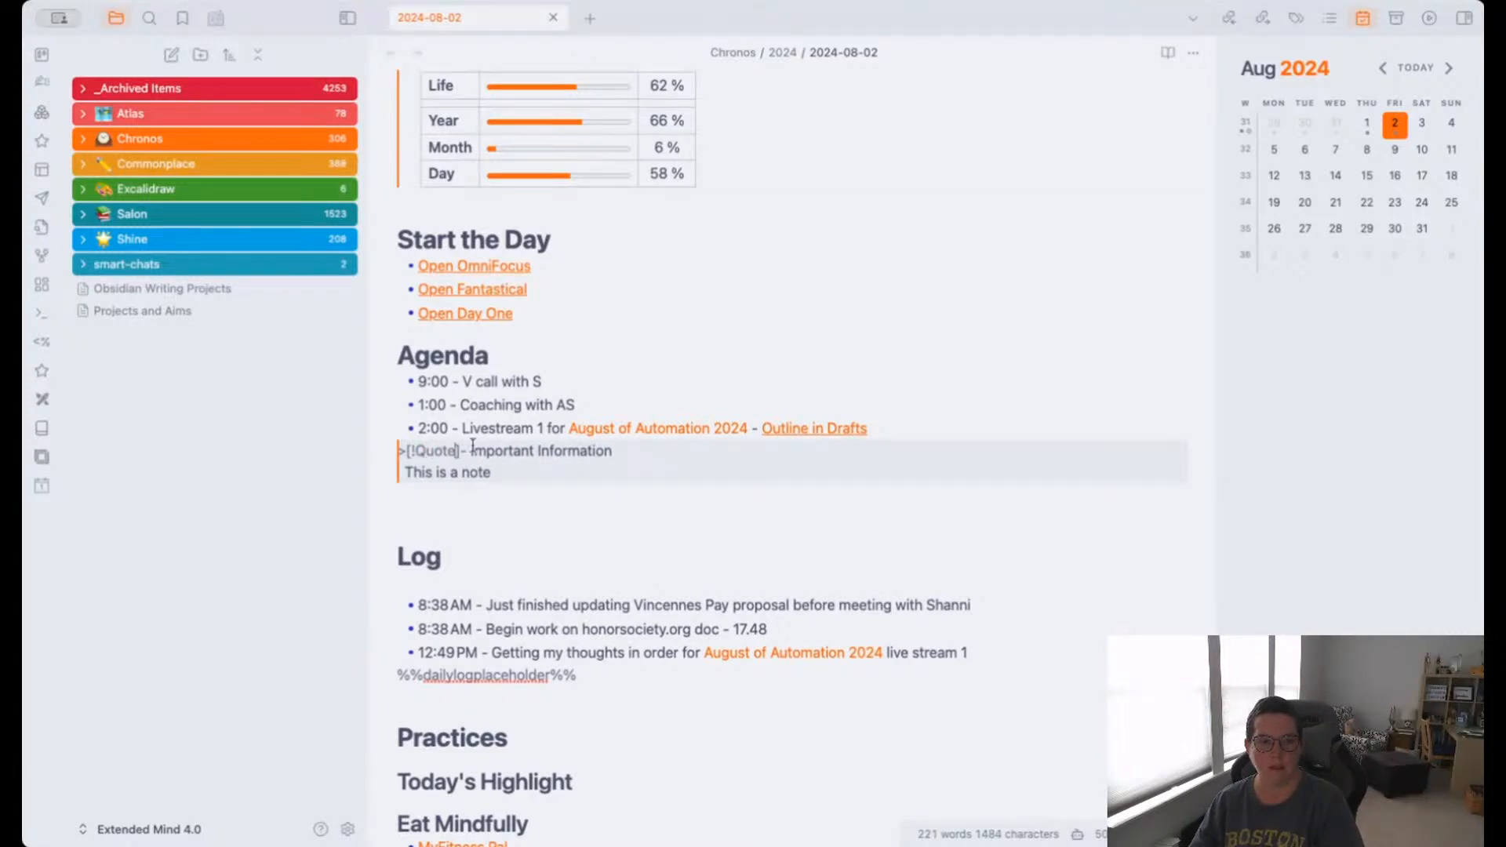
# Remove the custom title and the collapse marker from the Quote callout.
pyautogui.moveTo(471, 450); pyautogui.dragTo(627, 457)
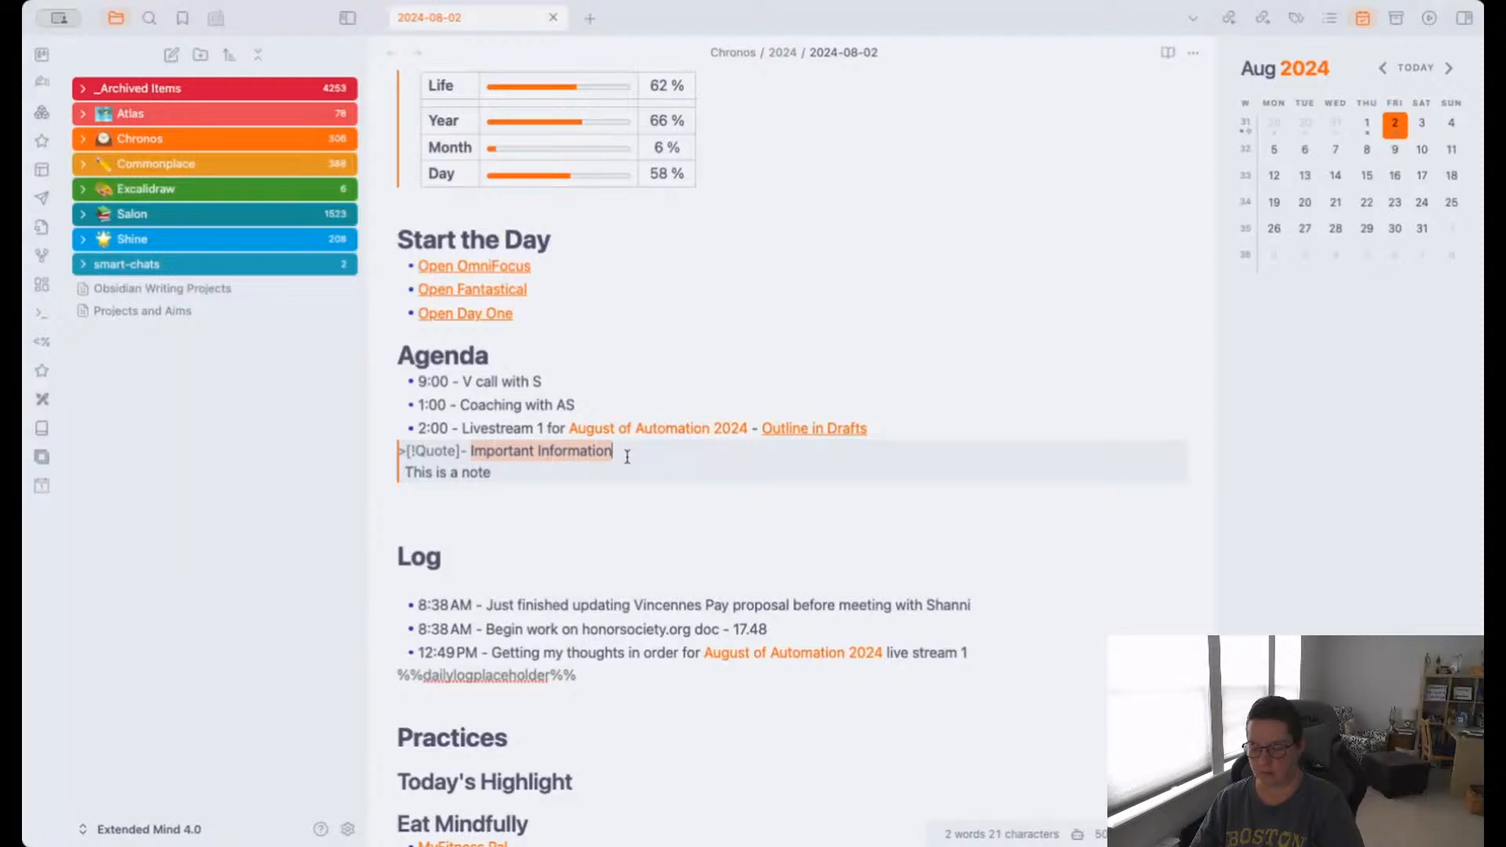
pyautogui.press('BackSpace')
pyautogui.press('BackSpace')
pyautogui.press('BackSpace')
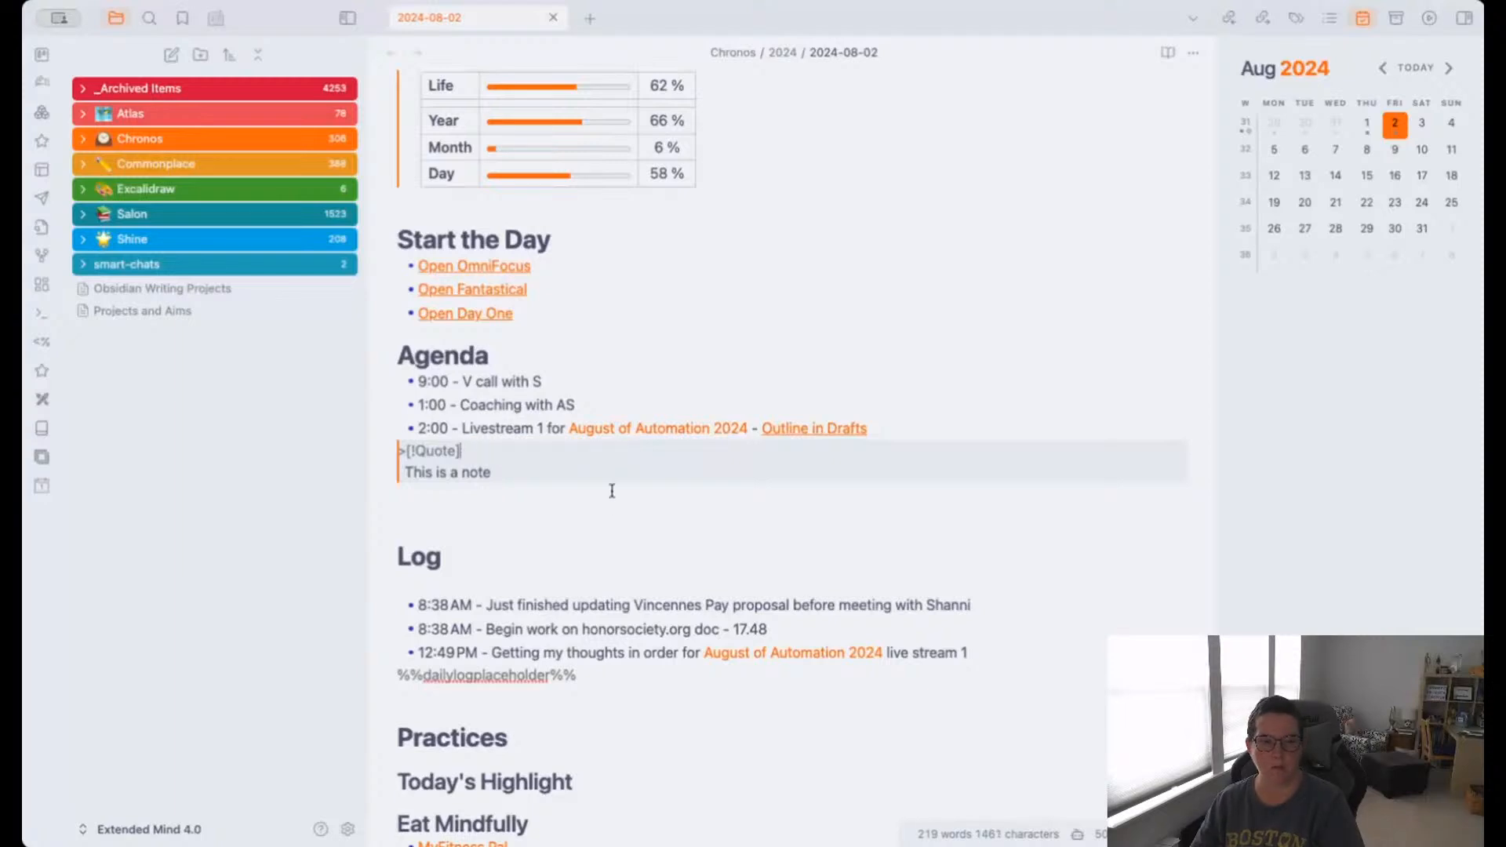
pyautogui.click(599, 525)
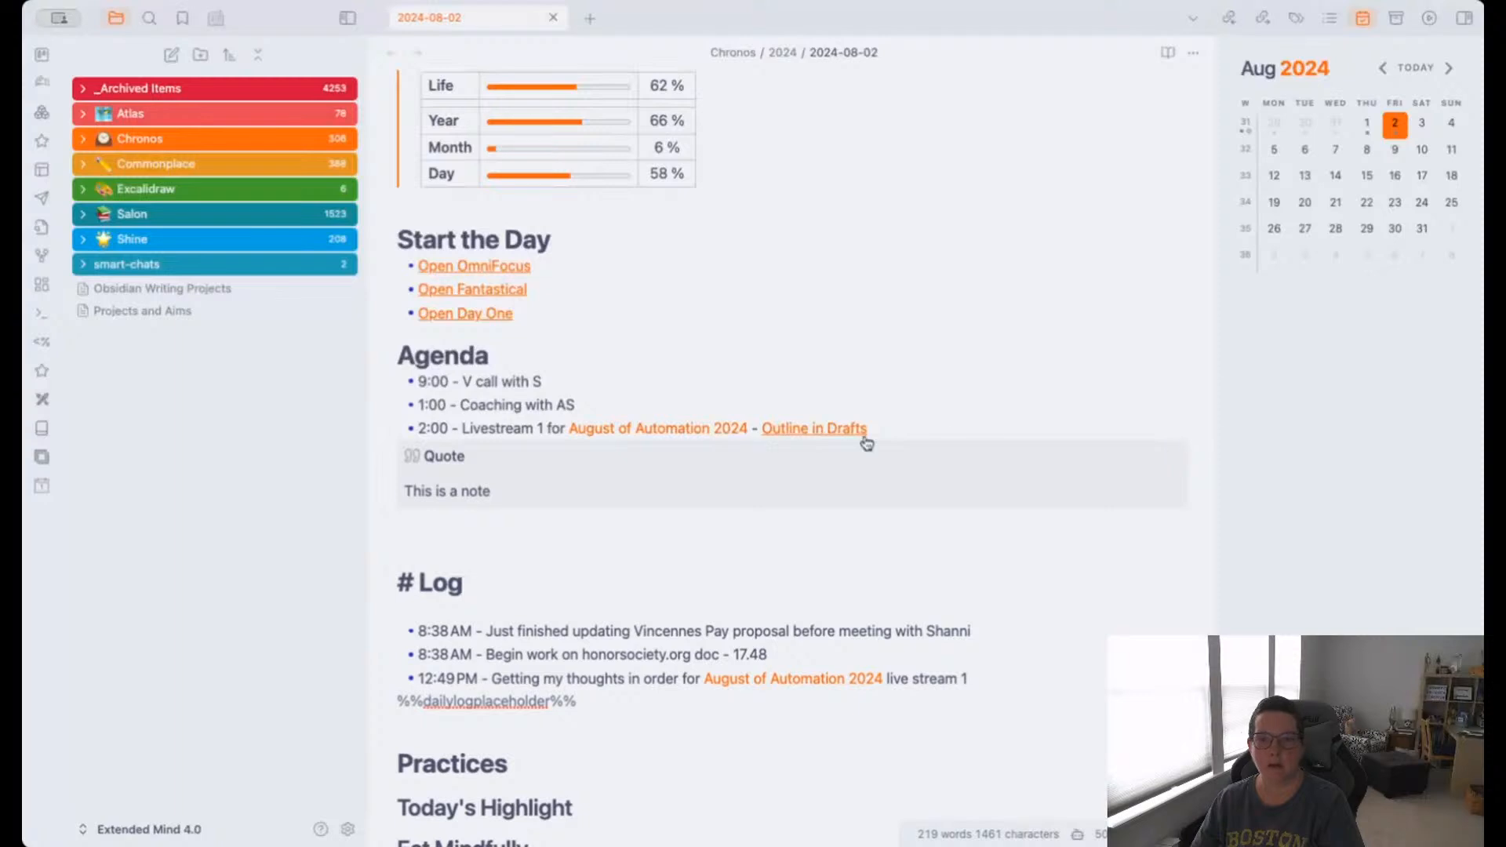
# Change the callout type under Agenda from Quote to Todo and render it.
pyautogui.click(1171, 457)
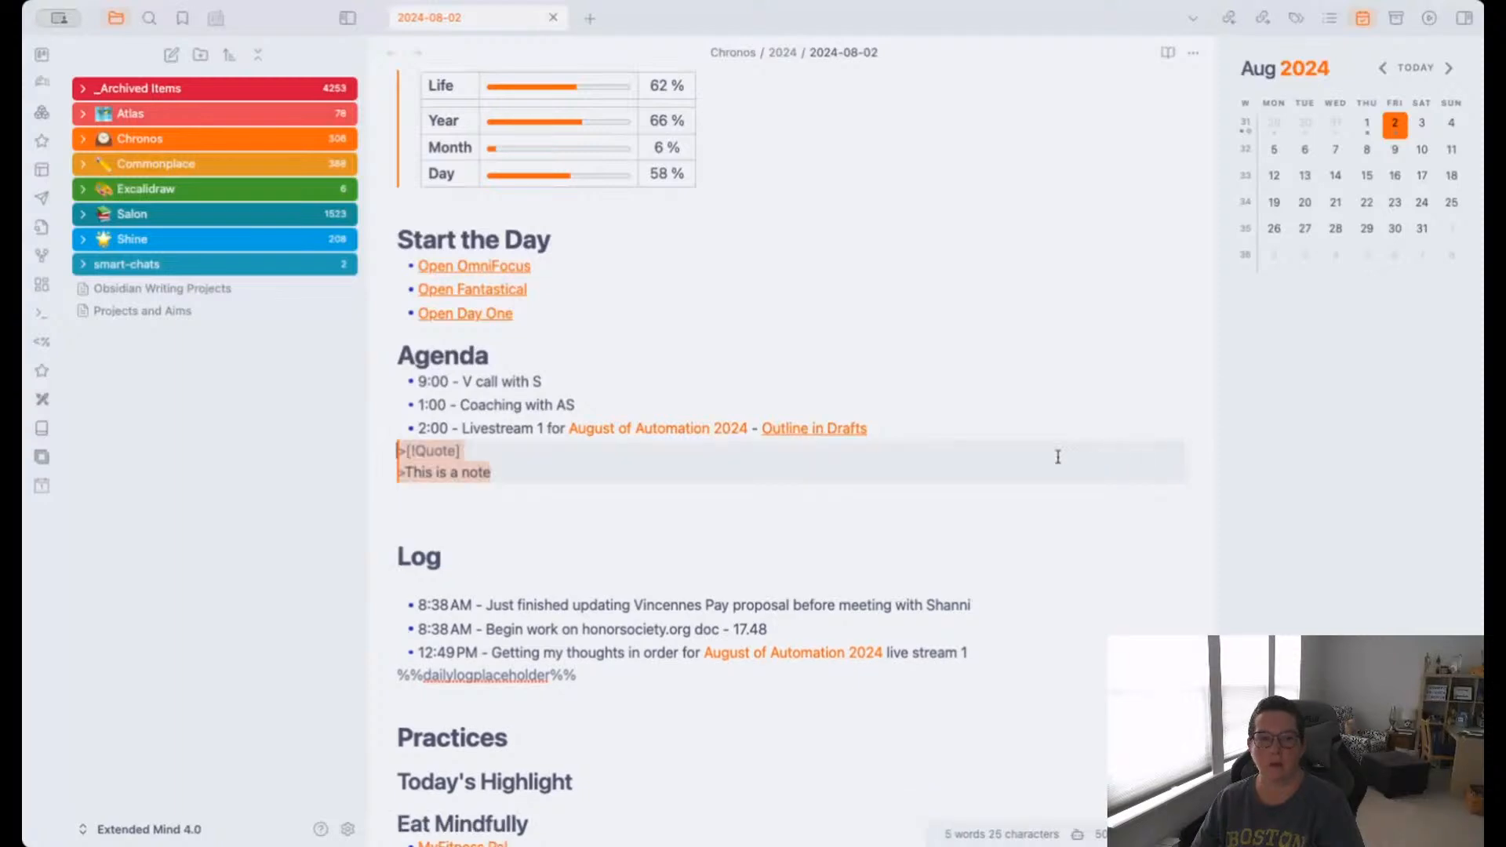
pyautogui.click(454, 453)
pyautogui.press('BackSpace')
pyautogui.press('BackSpace')
pyautogui.press('BackSpace')
pyautogui.press('BackSpace')
pyautogui.press('BackSpace')
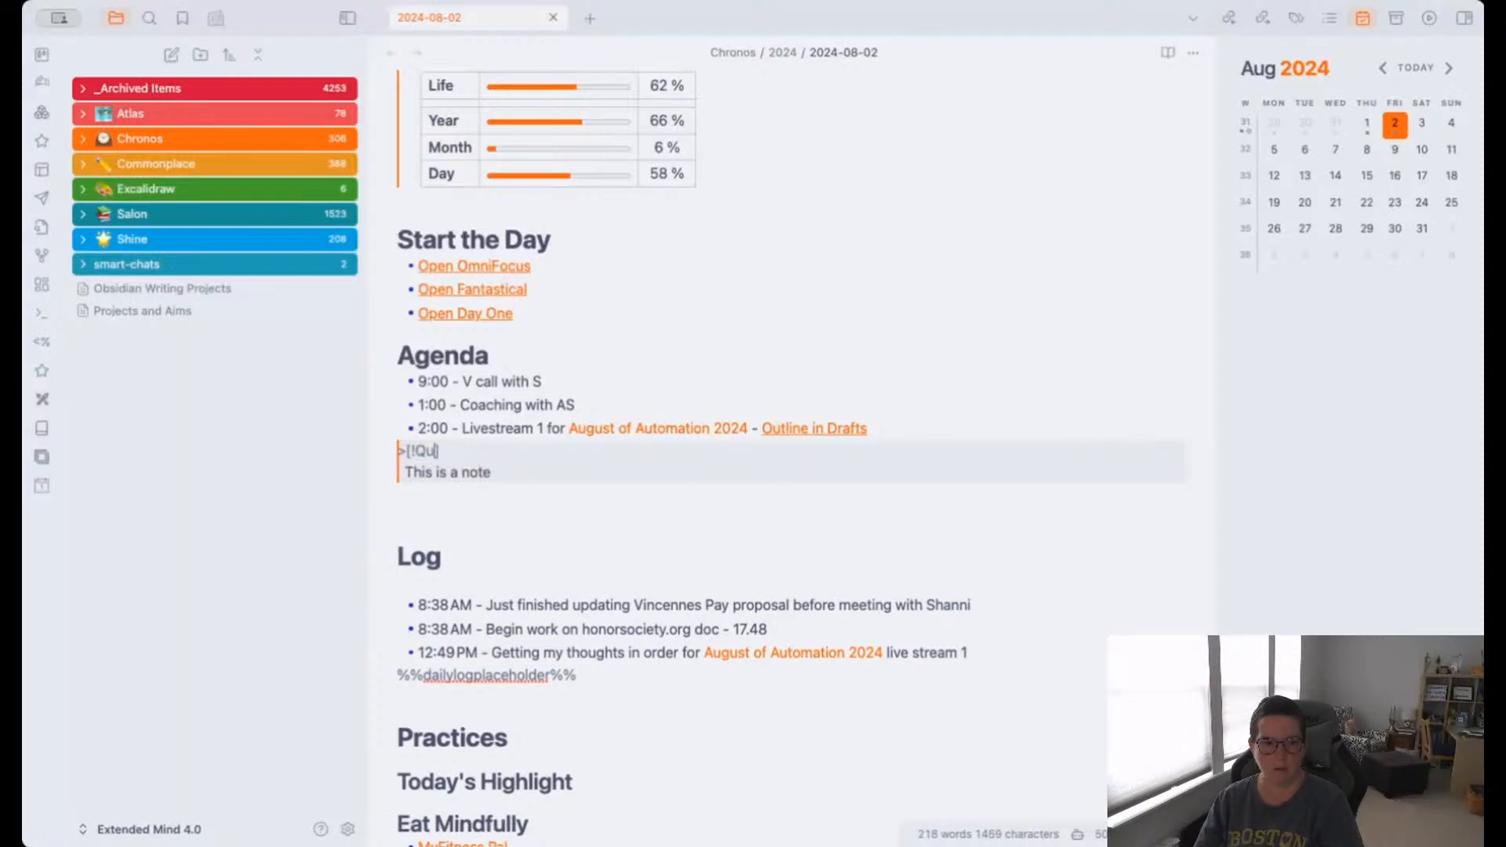
pyautogui.write('Todo')
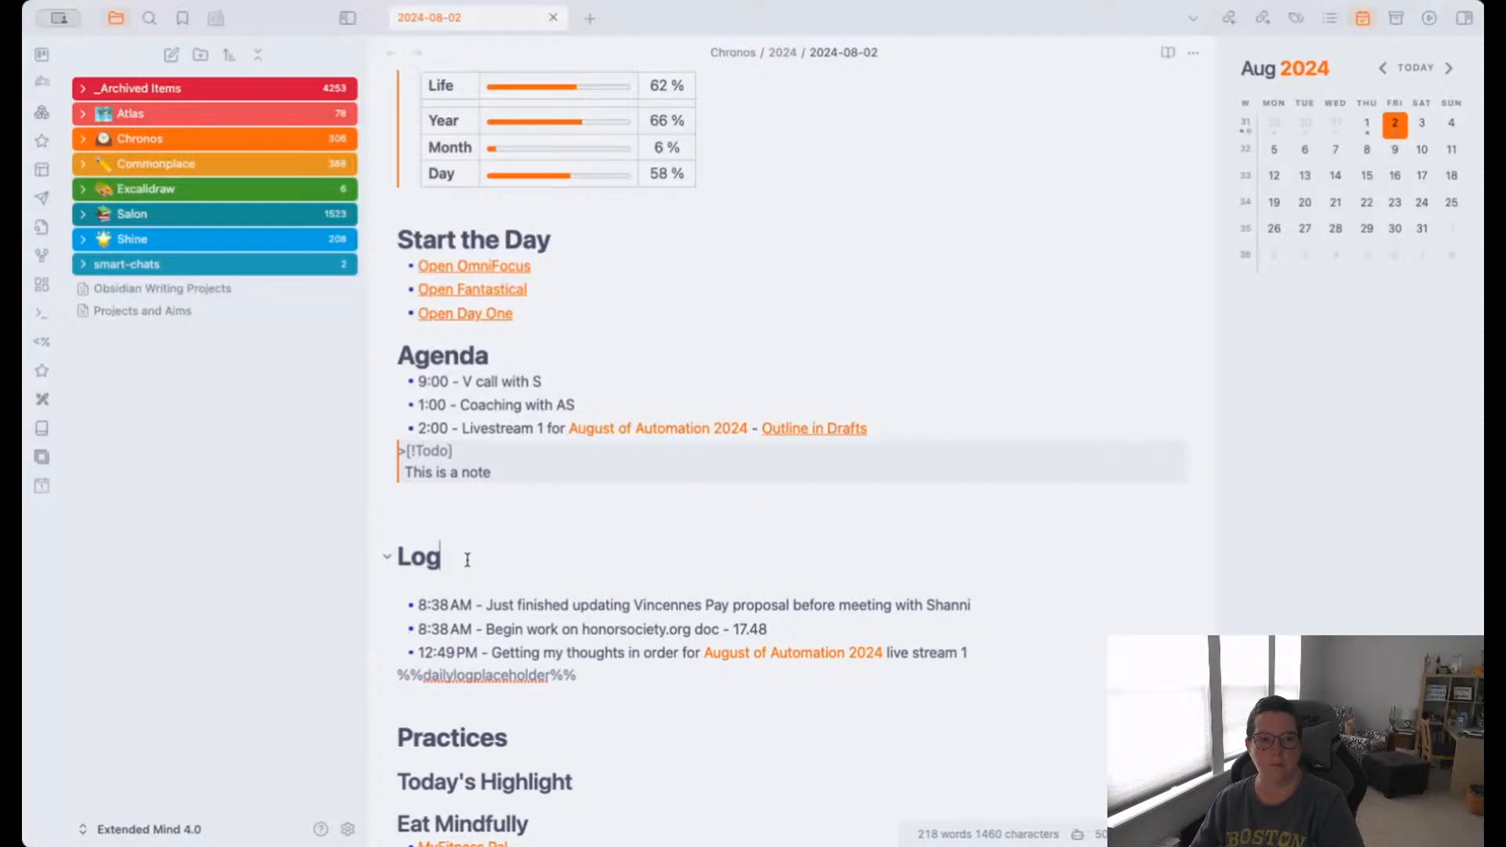
pyautogui.click(467, 556)
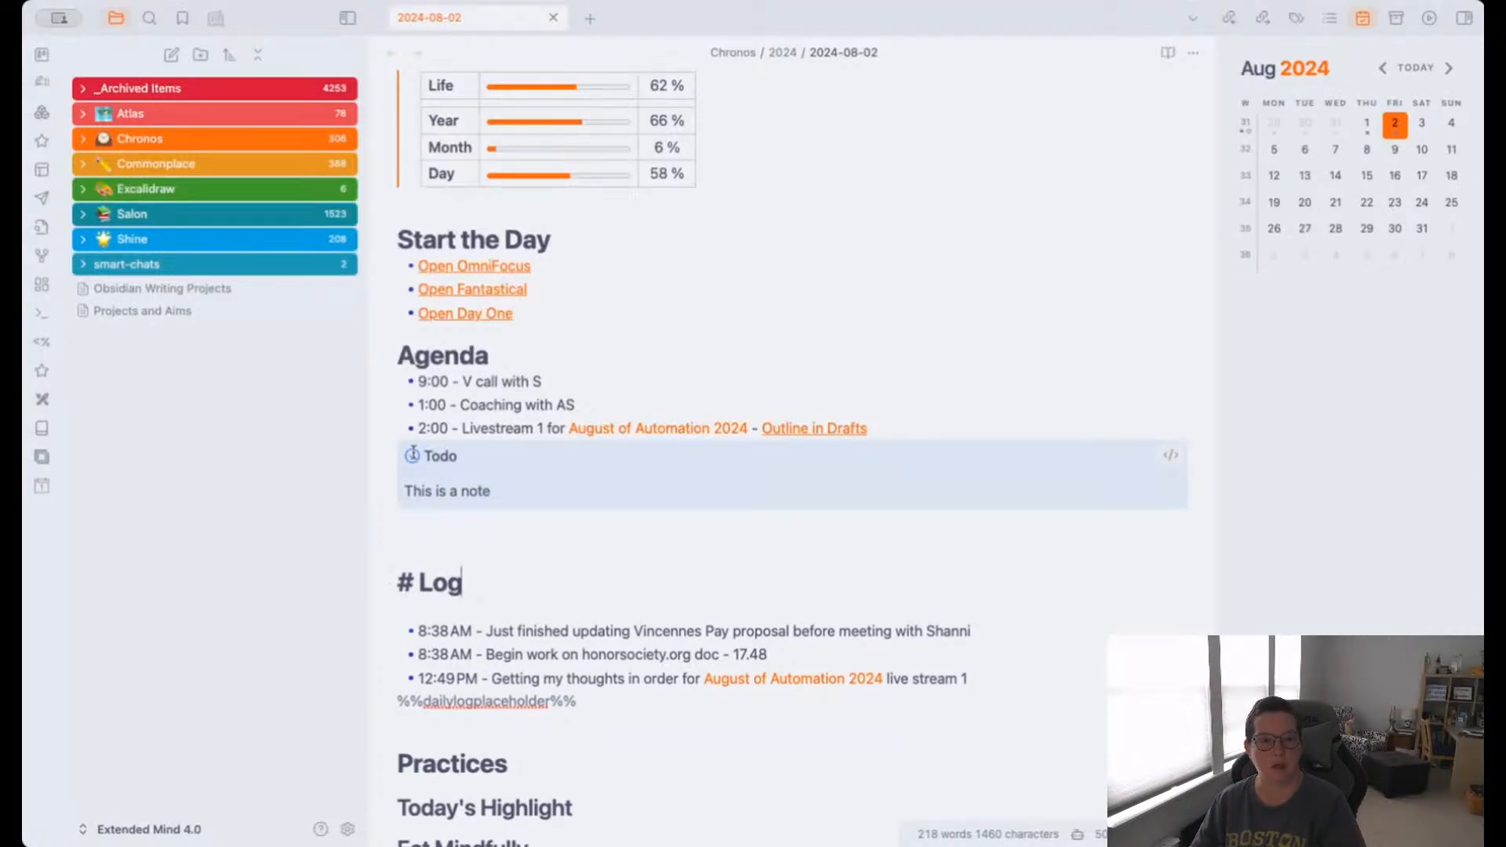
# Change the callout type under Agenda from Todo to Warning, render it and reopen its source.
pyautogui.click(1171, 455)
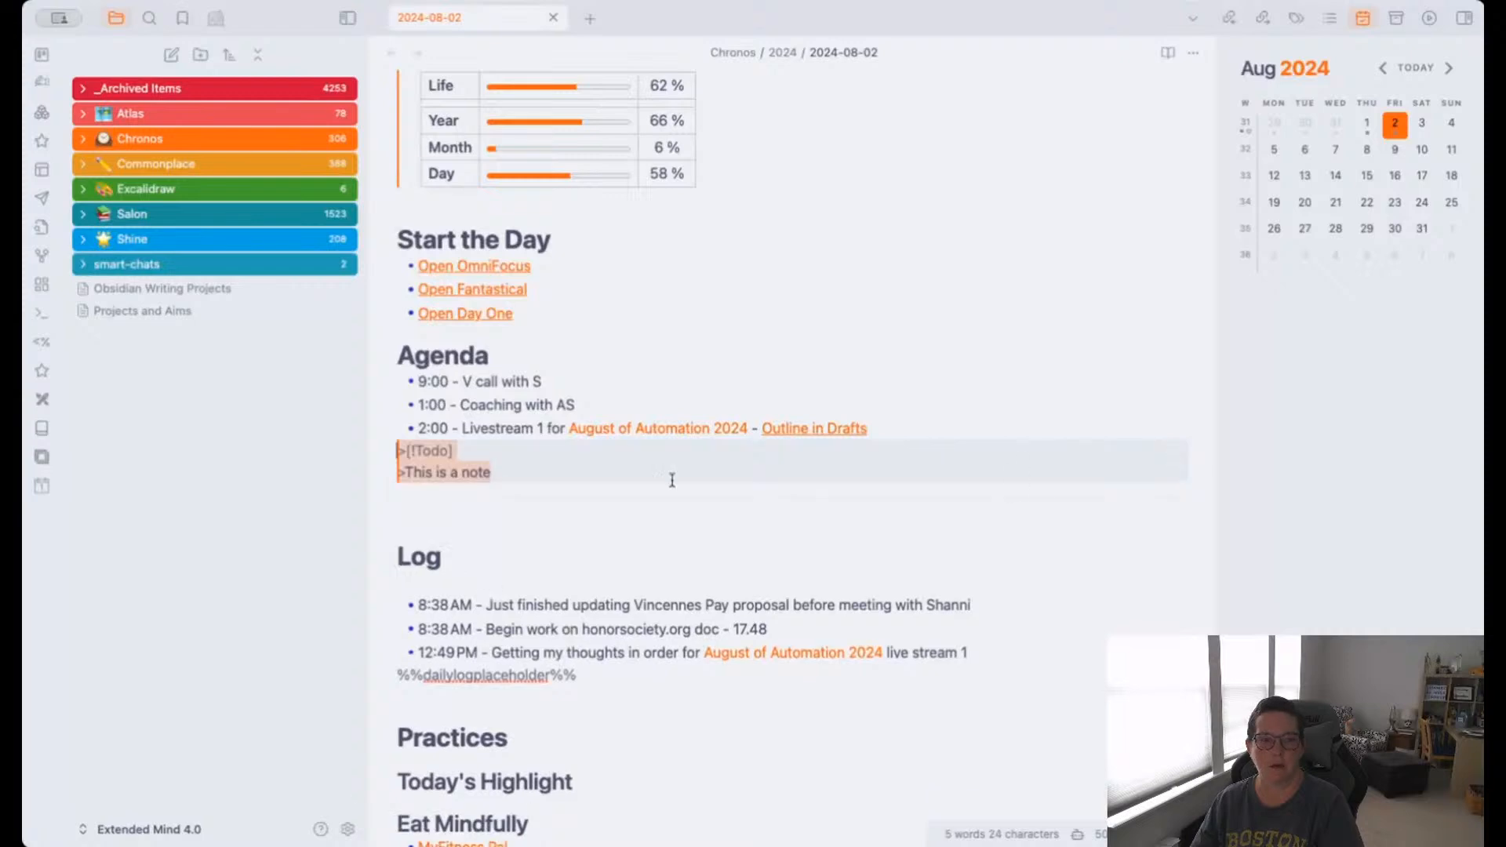
pyautogui.click(433, 448)
pyautogui.moveTo(452, 450); pyautogui.dragTo(415, 450)
pyautogui.write('Warning')
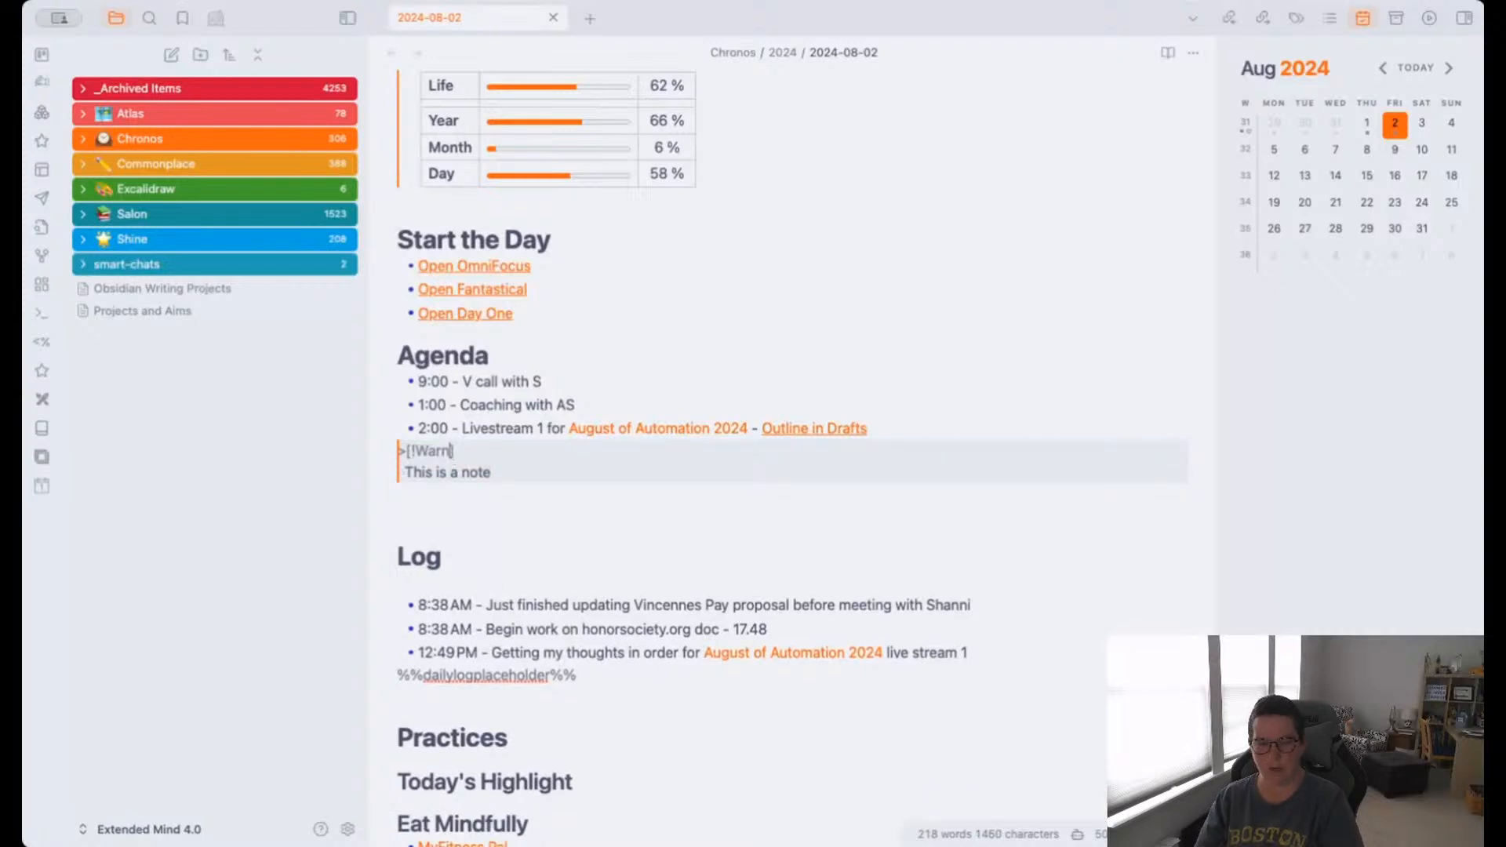
pyautogui.click(430, 548)
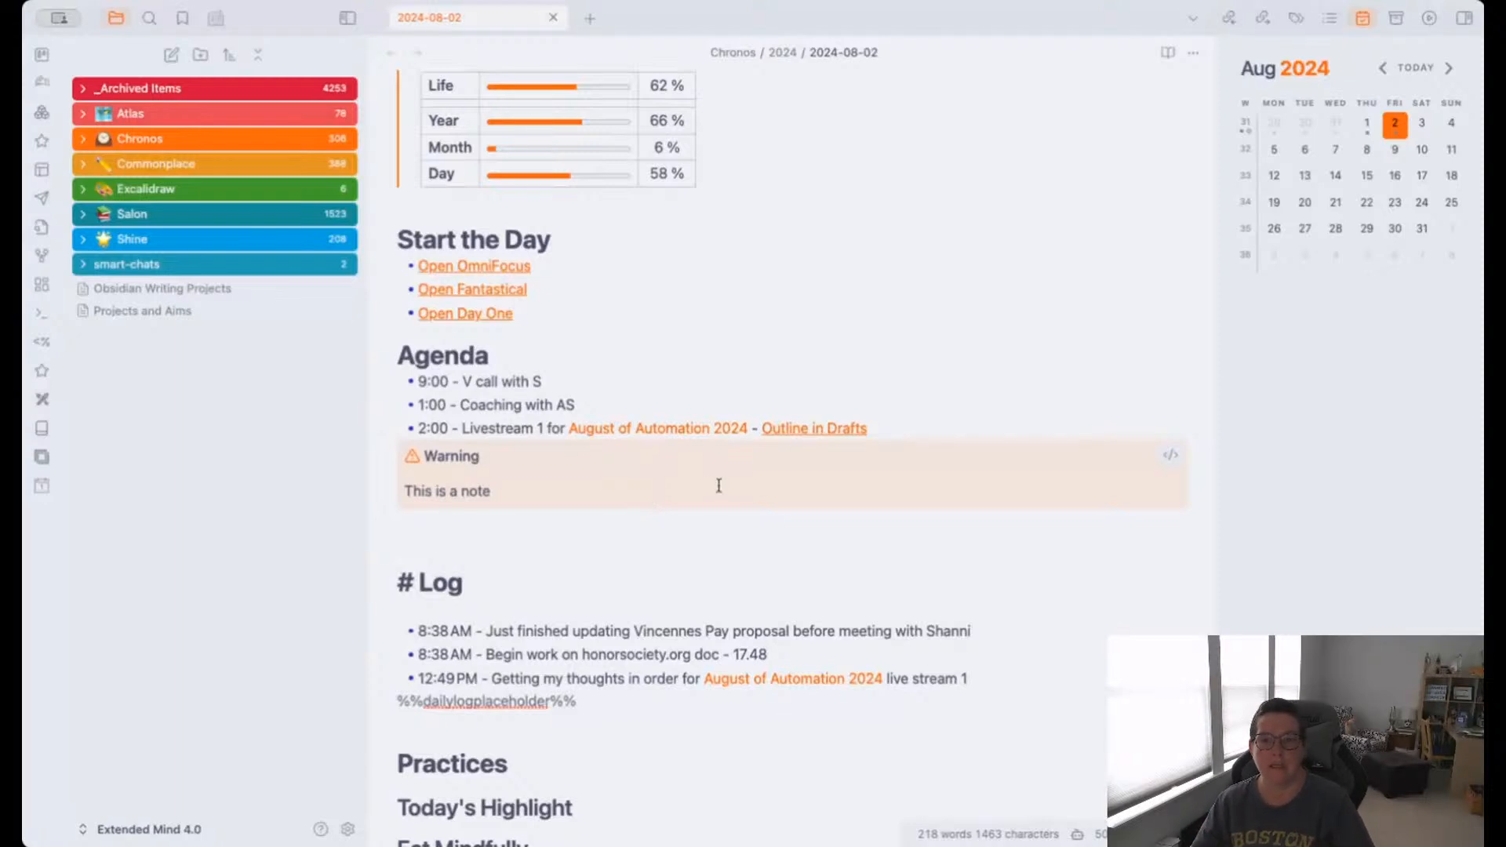
pyautogui.click(1170, 455)
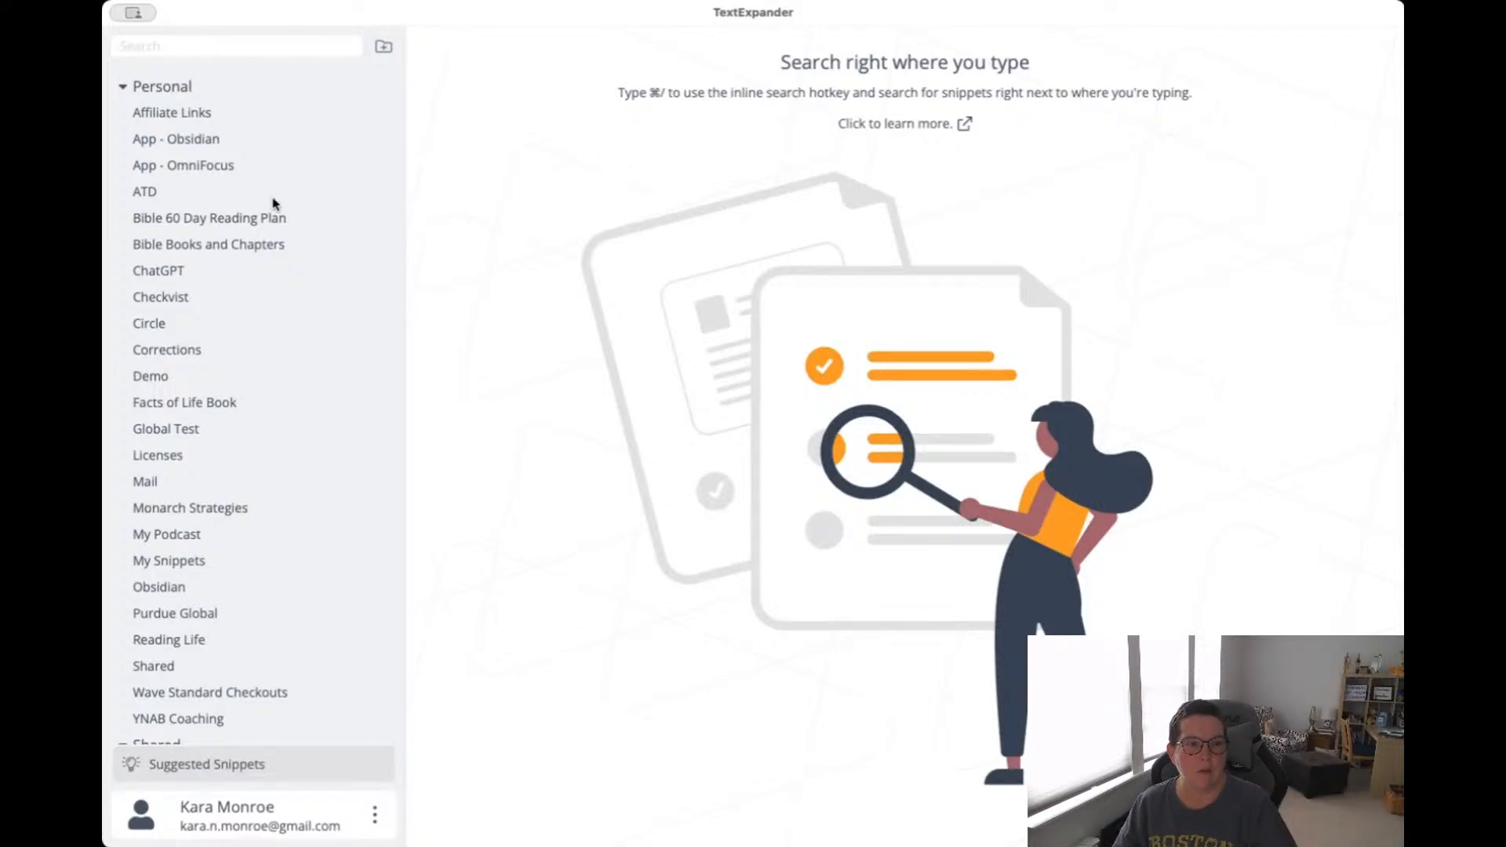
# Examine the snippets and abbreviations in the TextExpander groups App - Obsidian, App - OmniFocus and Obsidian.
pyautogui.click(147, 142)
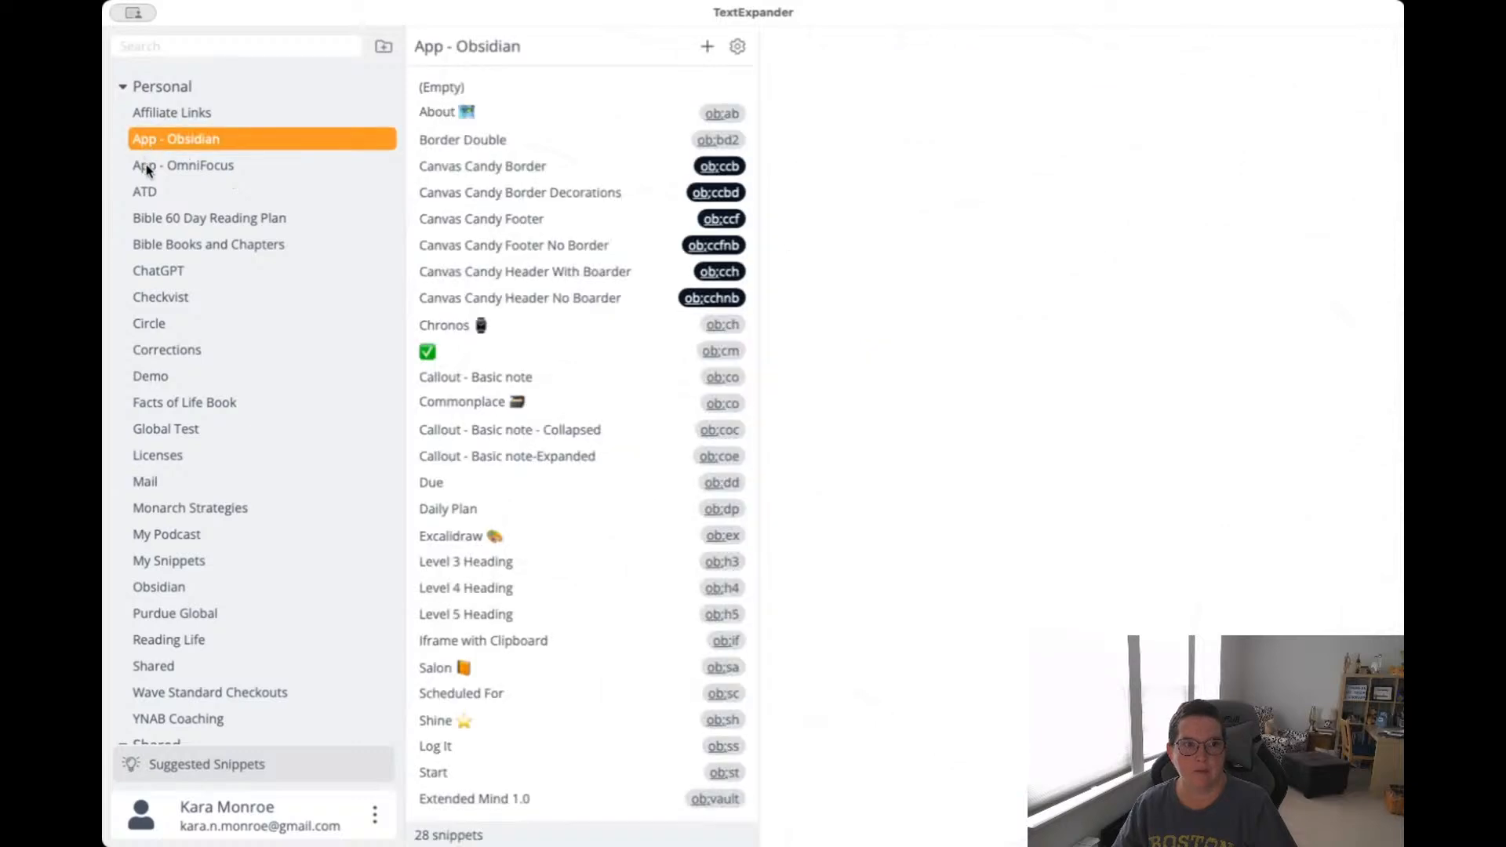
pyautogui.click(148, 168)
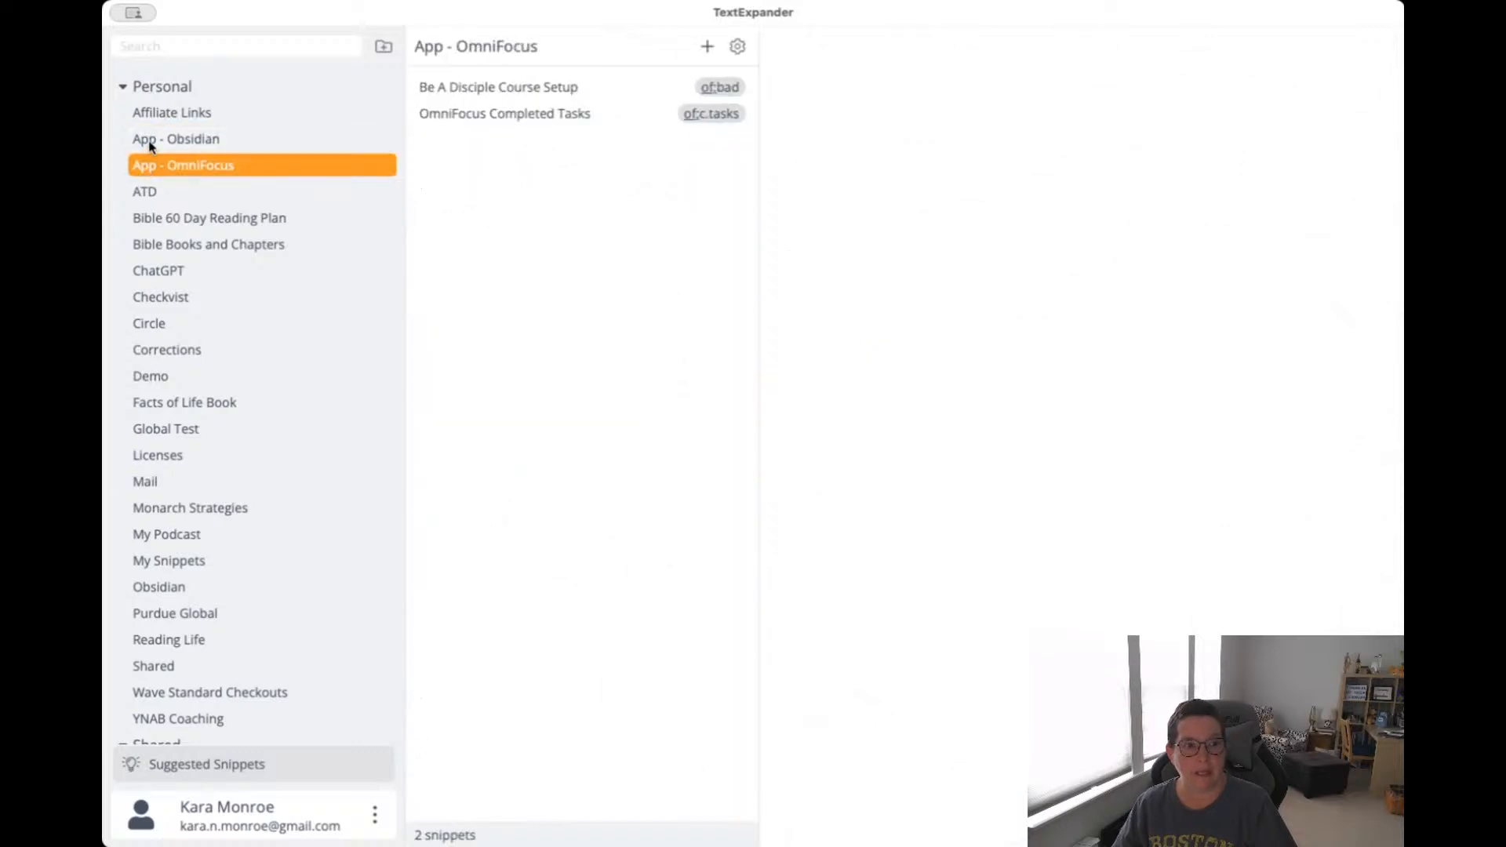
pyautogui.click(167, 593)
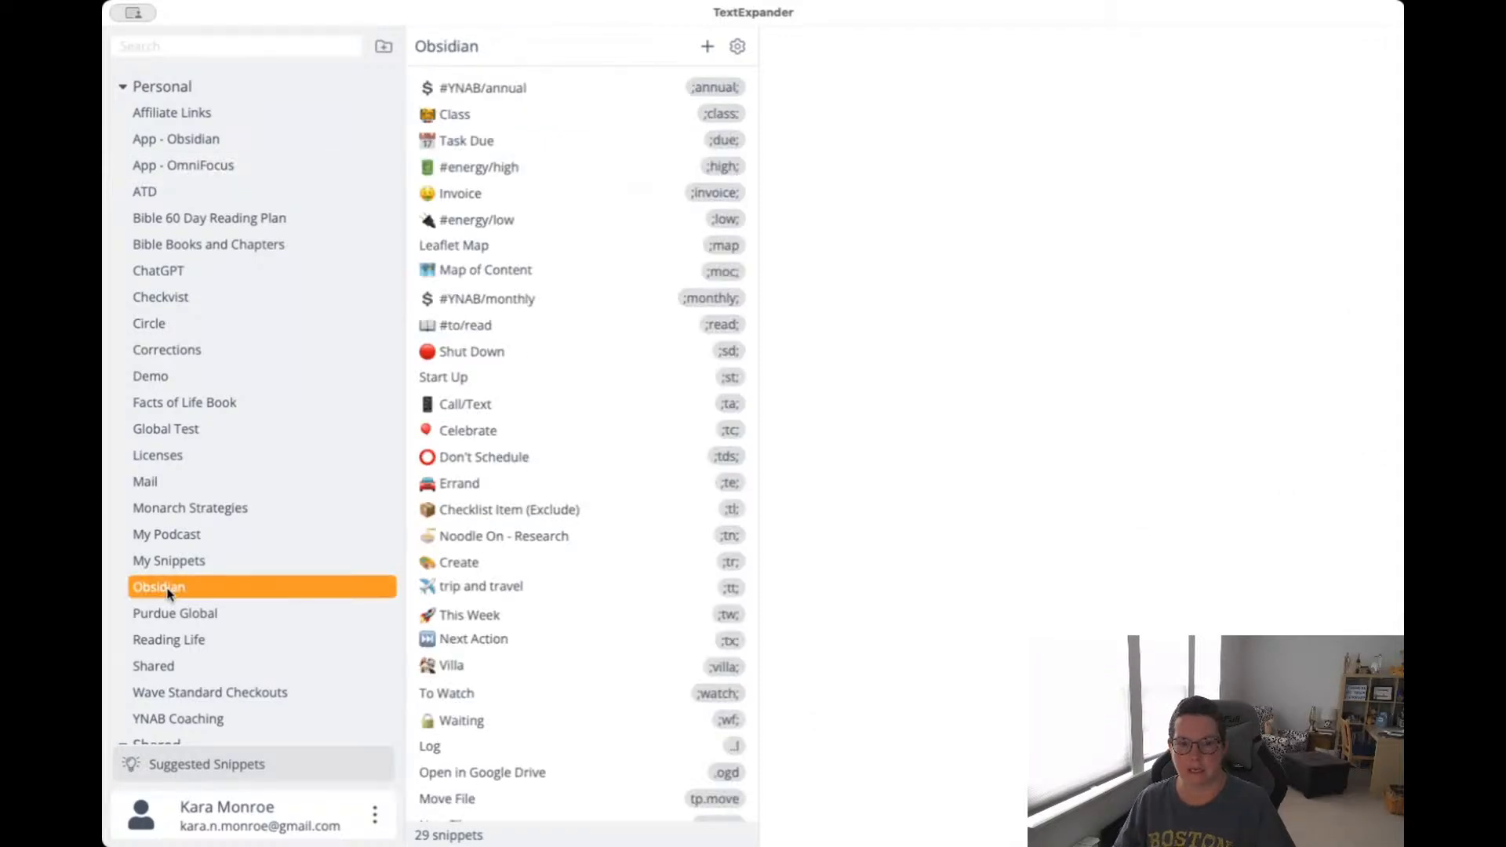
pyautogui.scroll(-1, 547, 568)
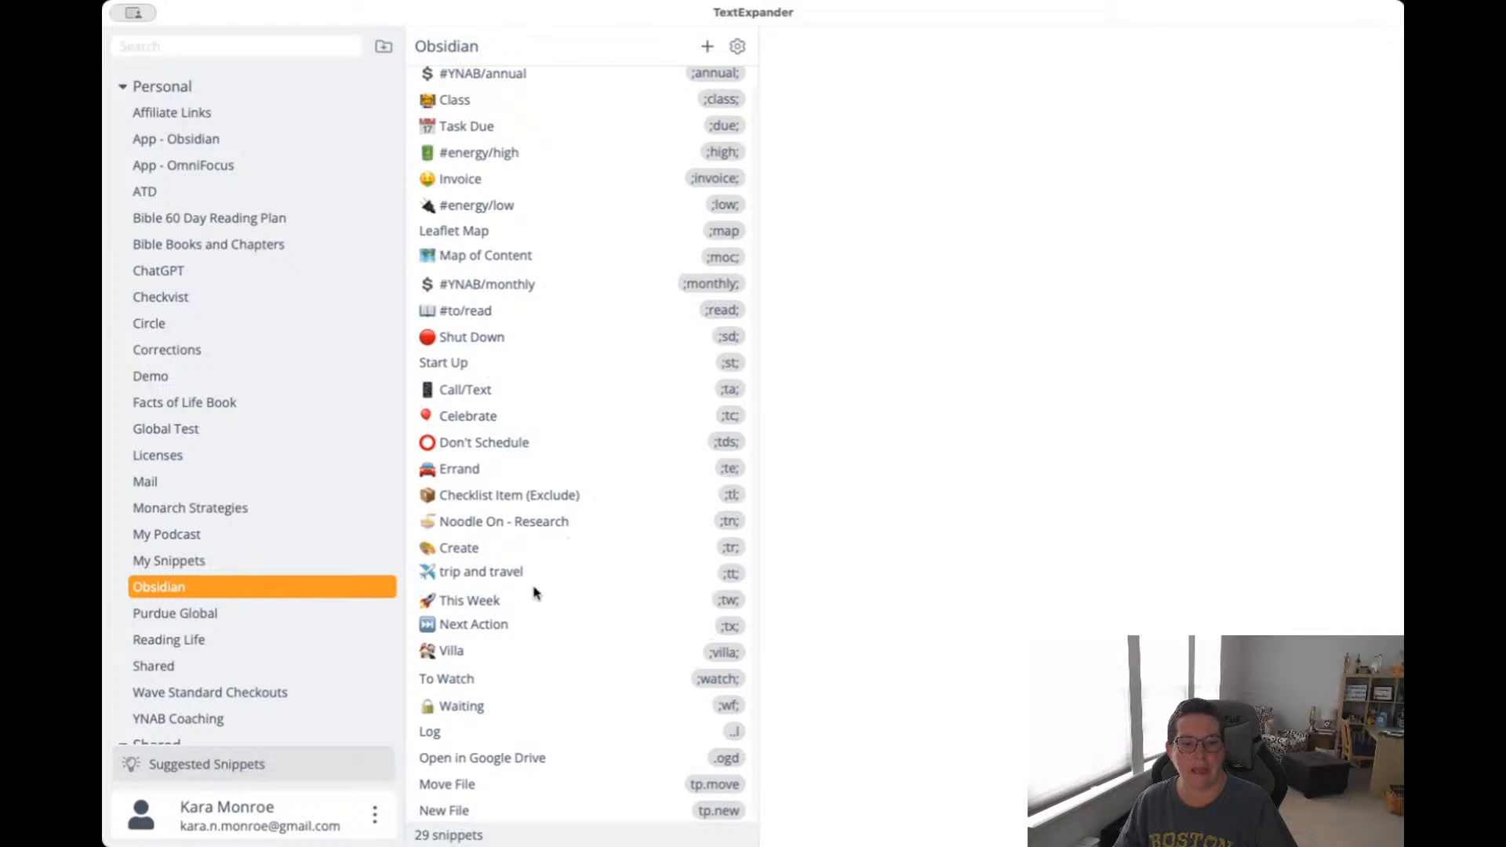
pyautogui.scroll(1, 535, 593)
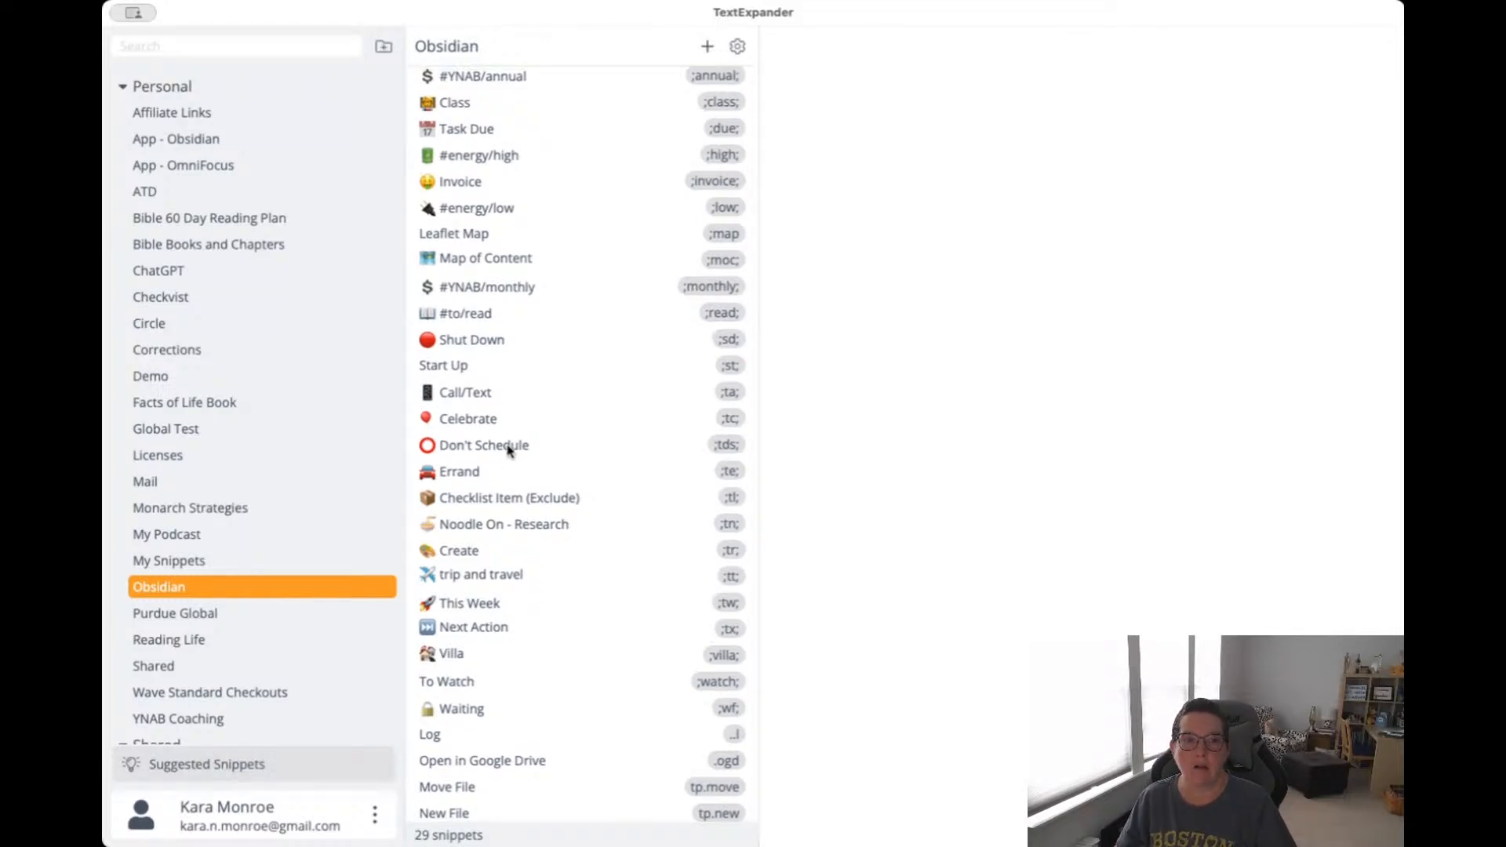
pyautogui.scroll(1, 502, 455)
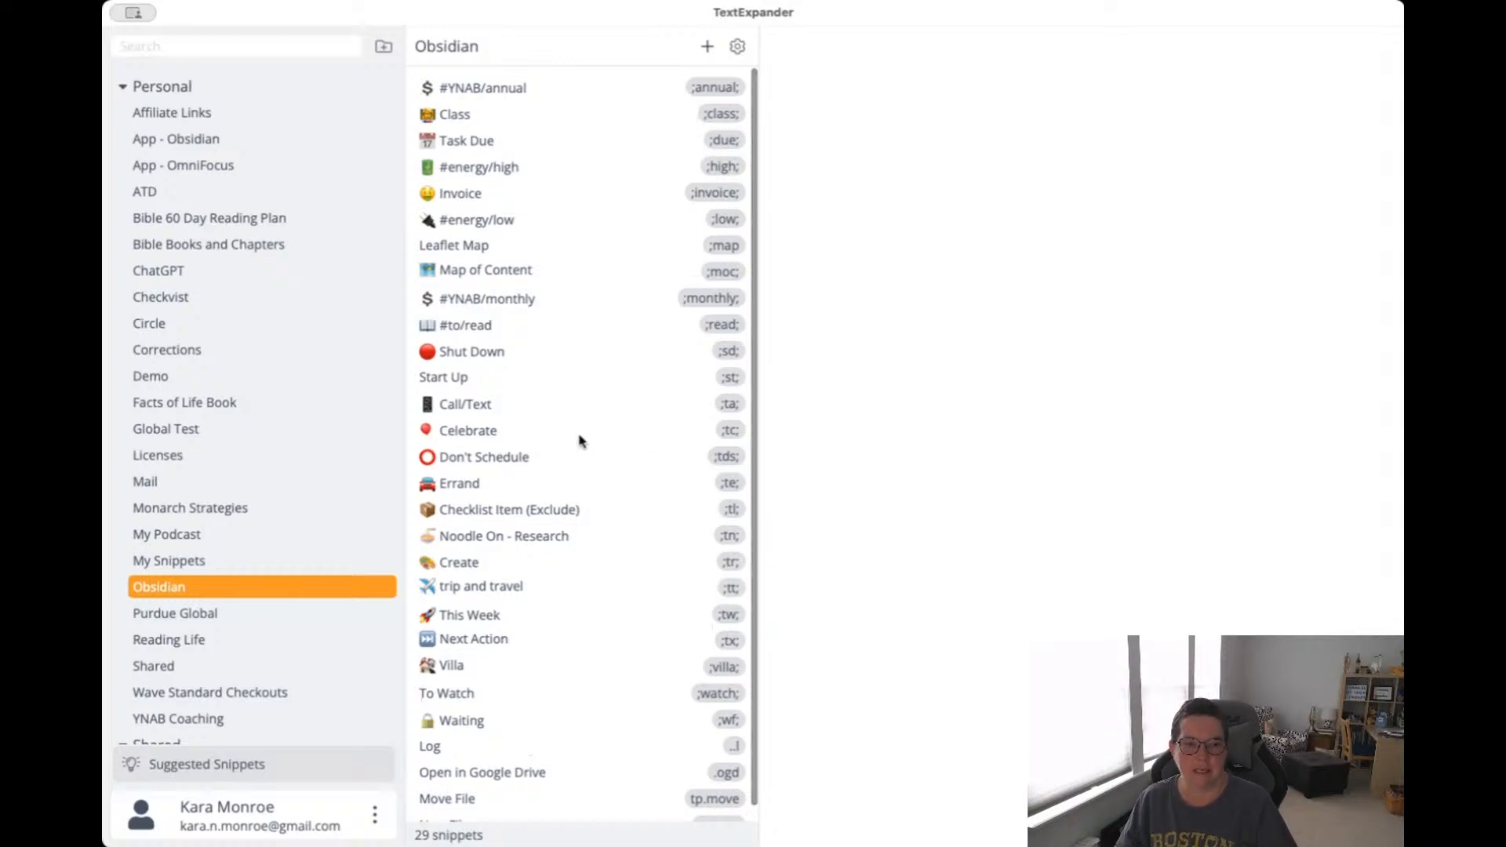
pyautogui.scroll(-1, 580, 442)
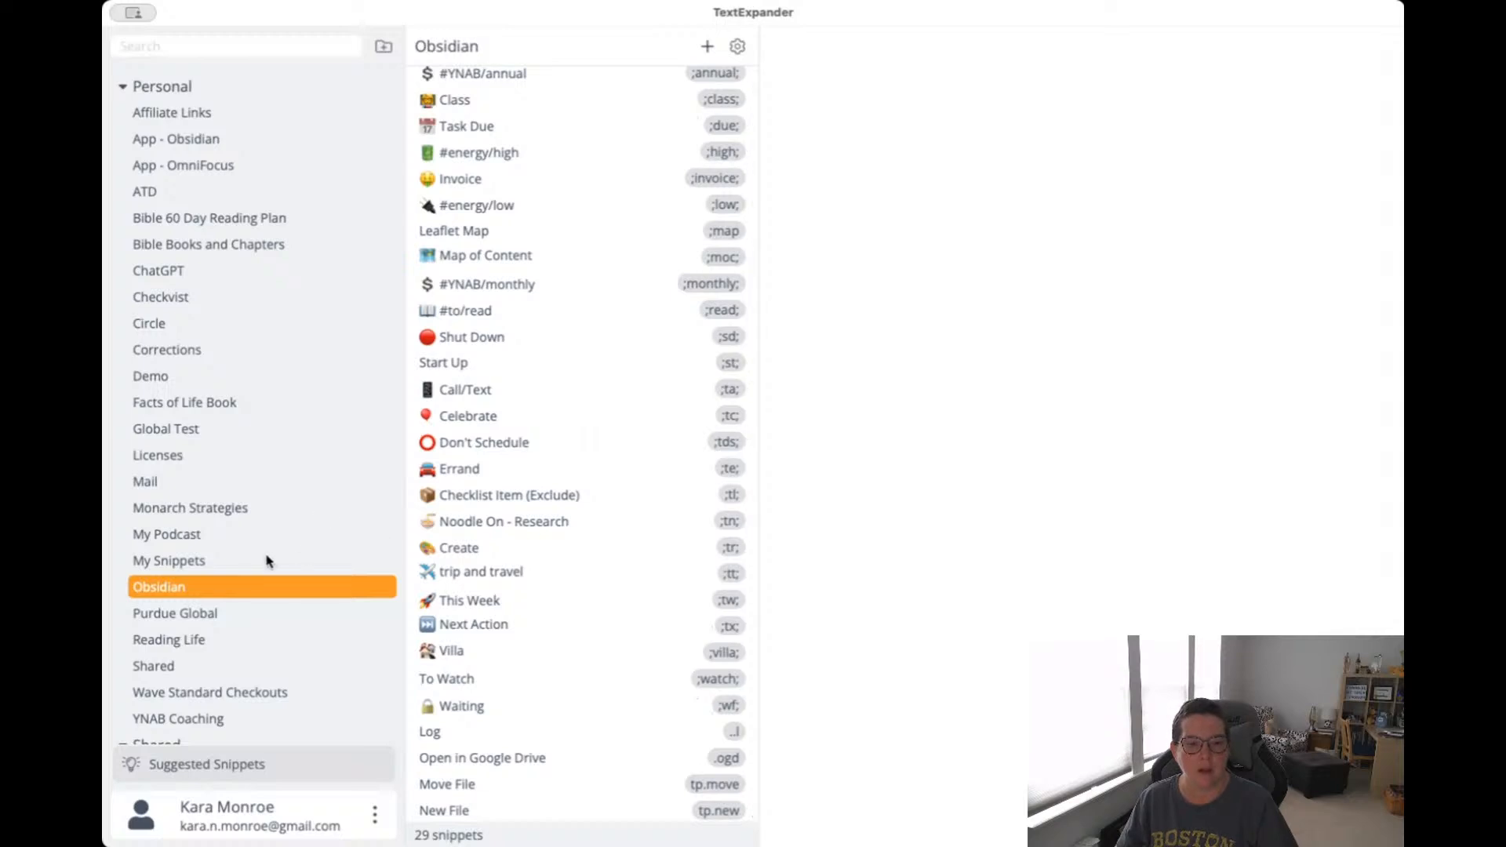
# Move the Move File and New File snippets from the Obsidian group to the App - Obsidian group.
pyautogui.click(466, 785)
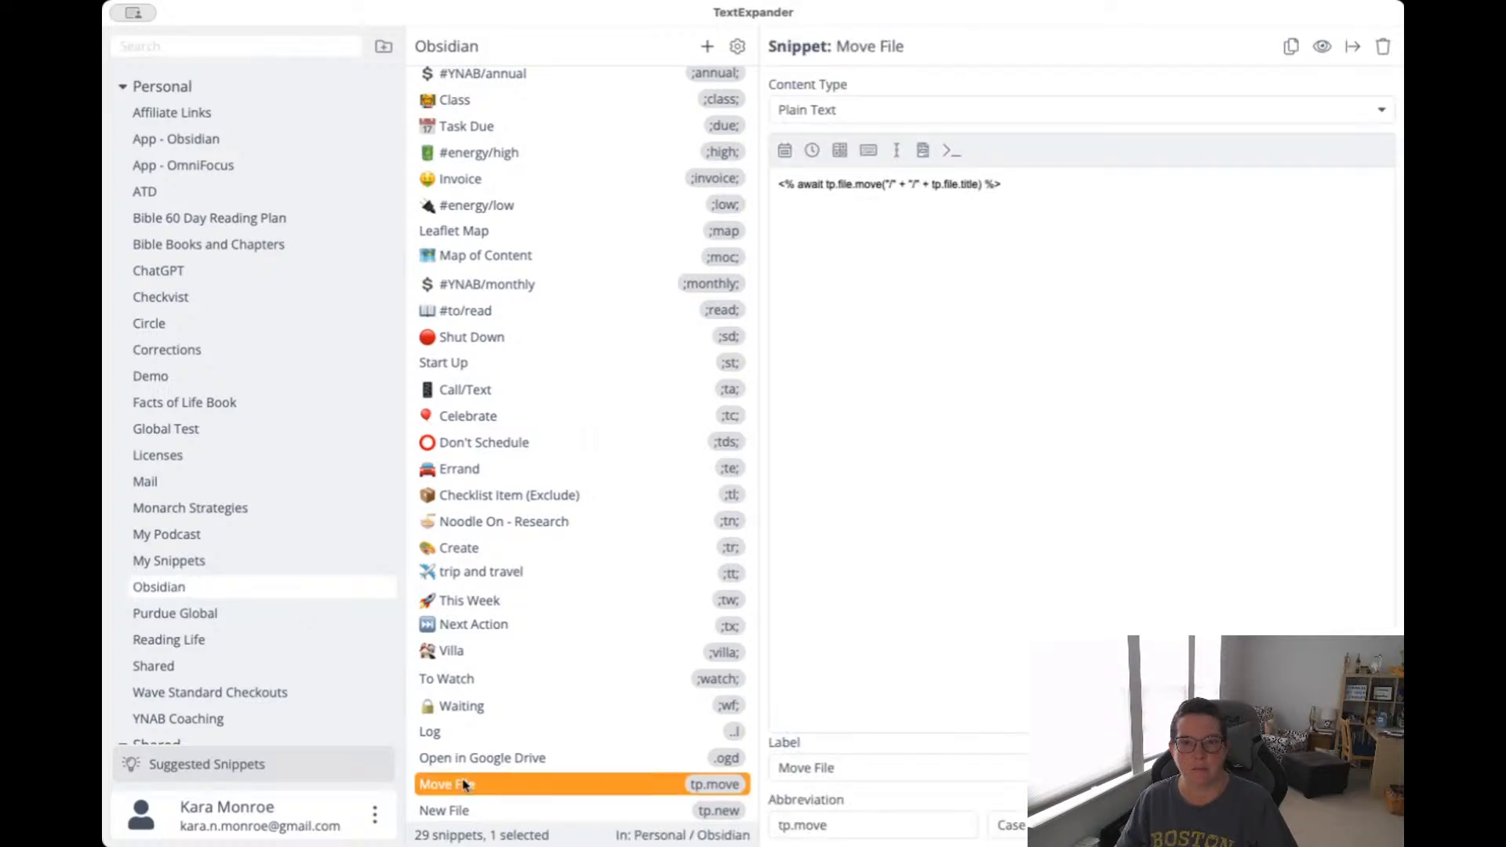
pyautogui.click(175, 592)
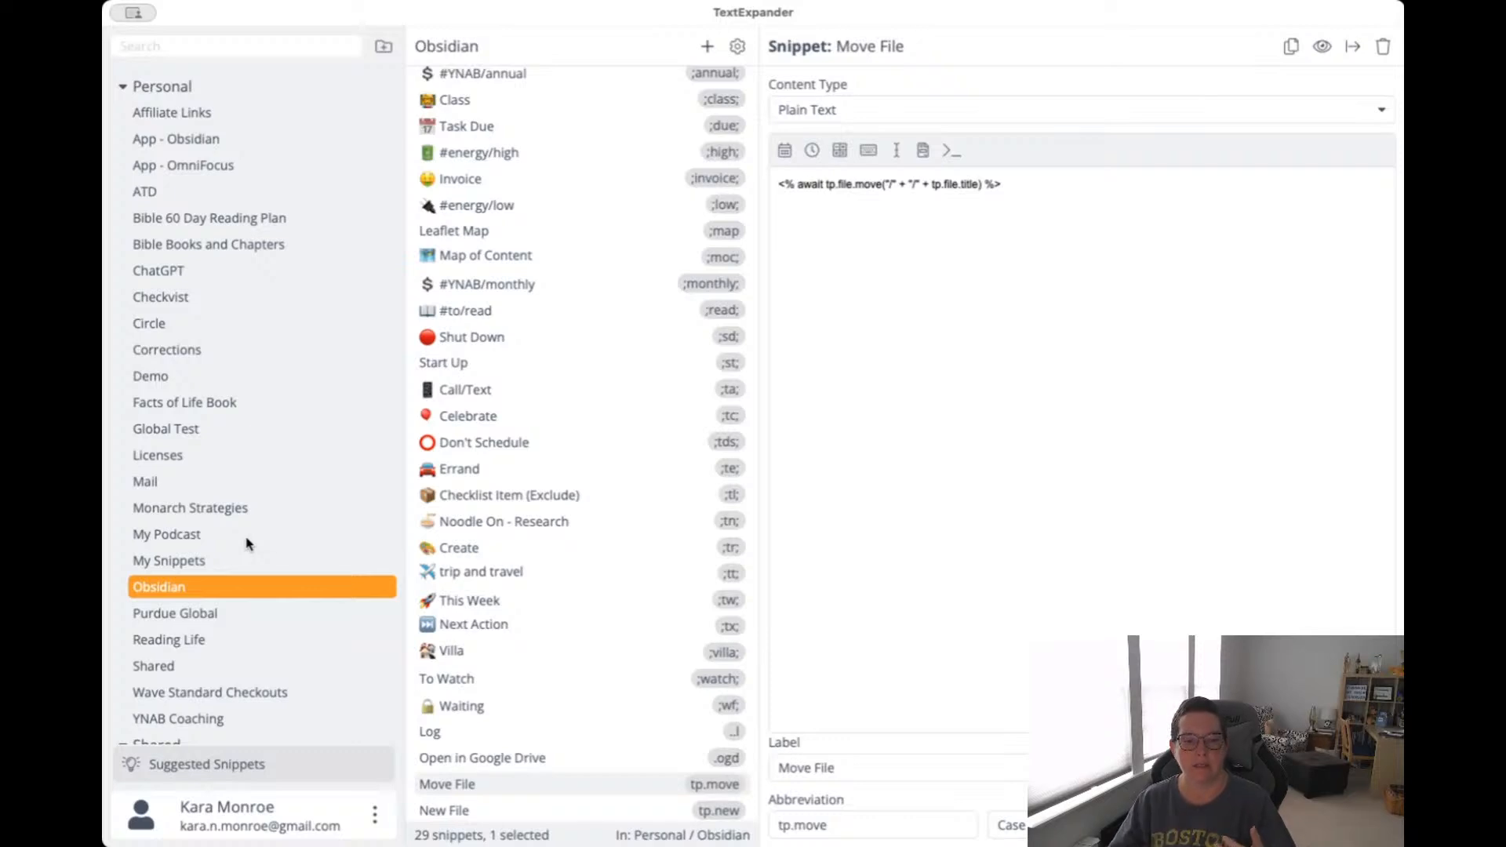
pyautogui.click(502, 791)
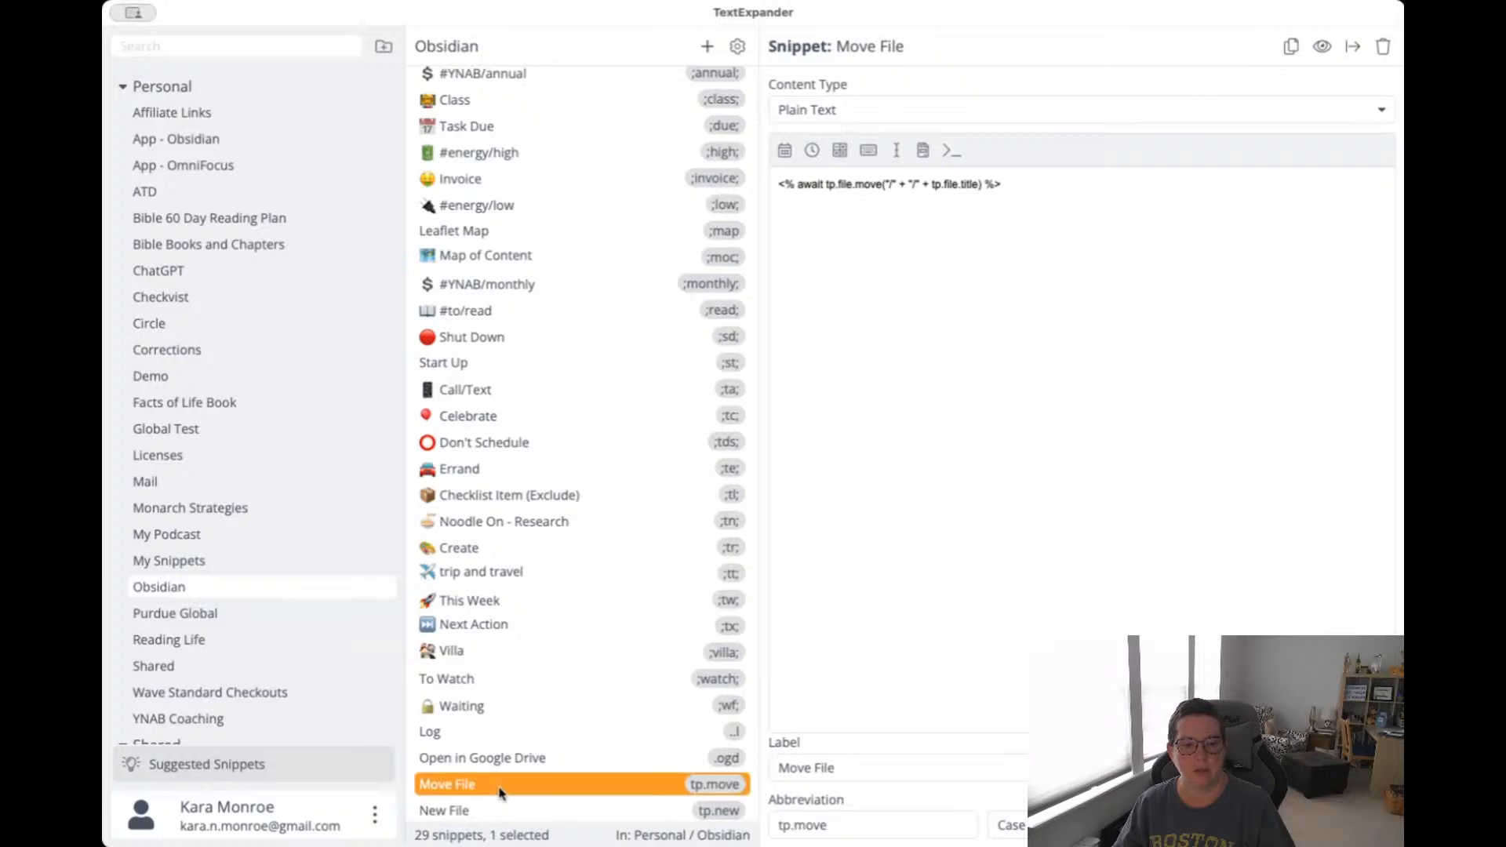
pyautogui.moveTo(502, 791); pyautogui.dragTo(238, 180)
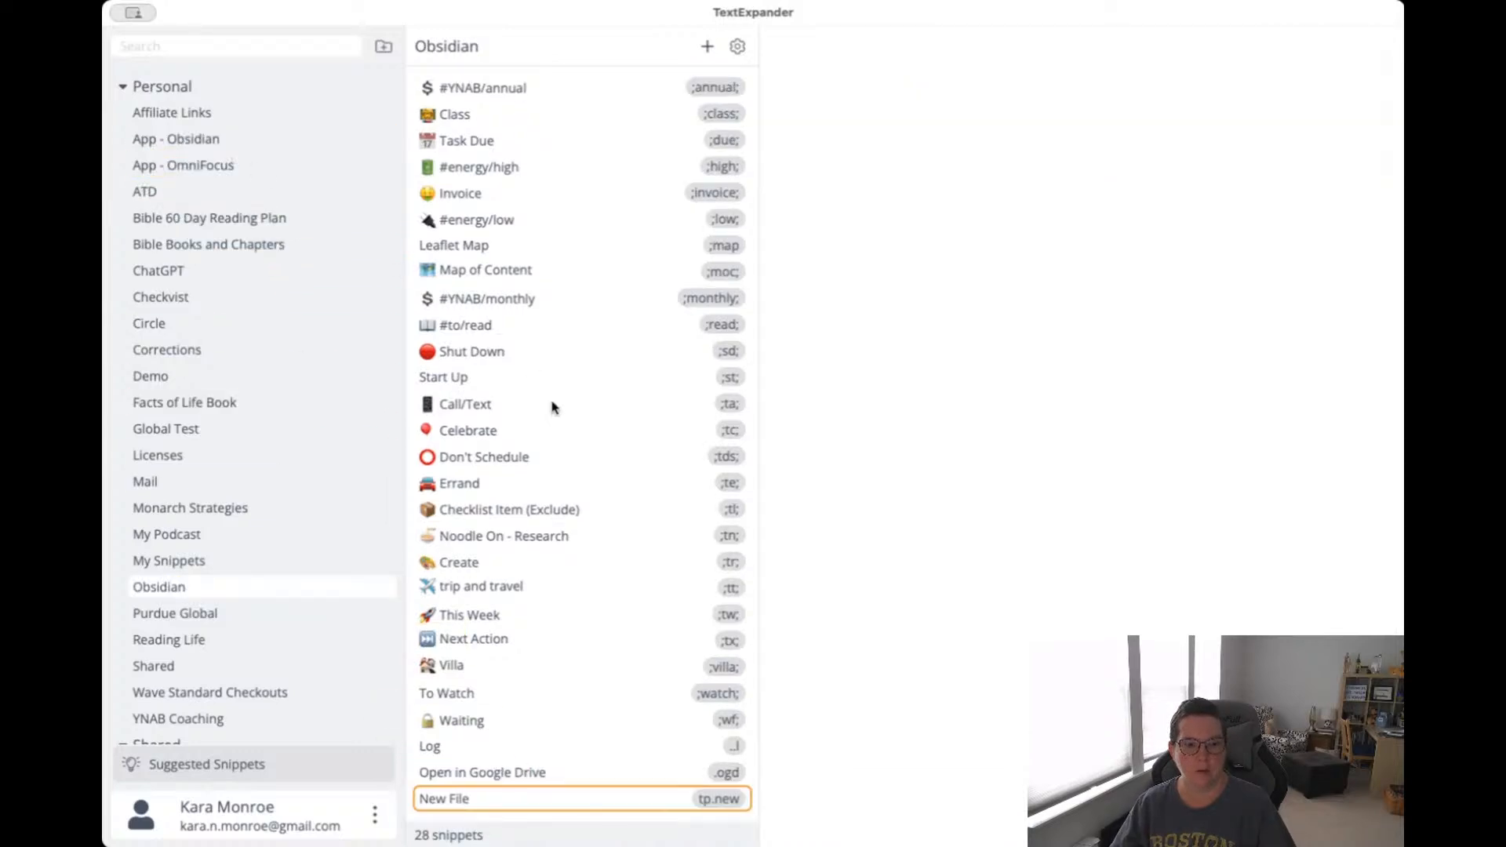
pyautogui.click(467, 800)
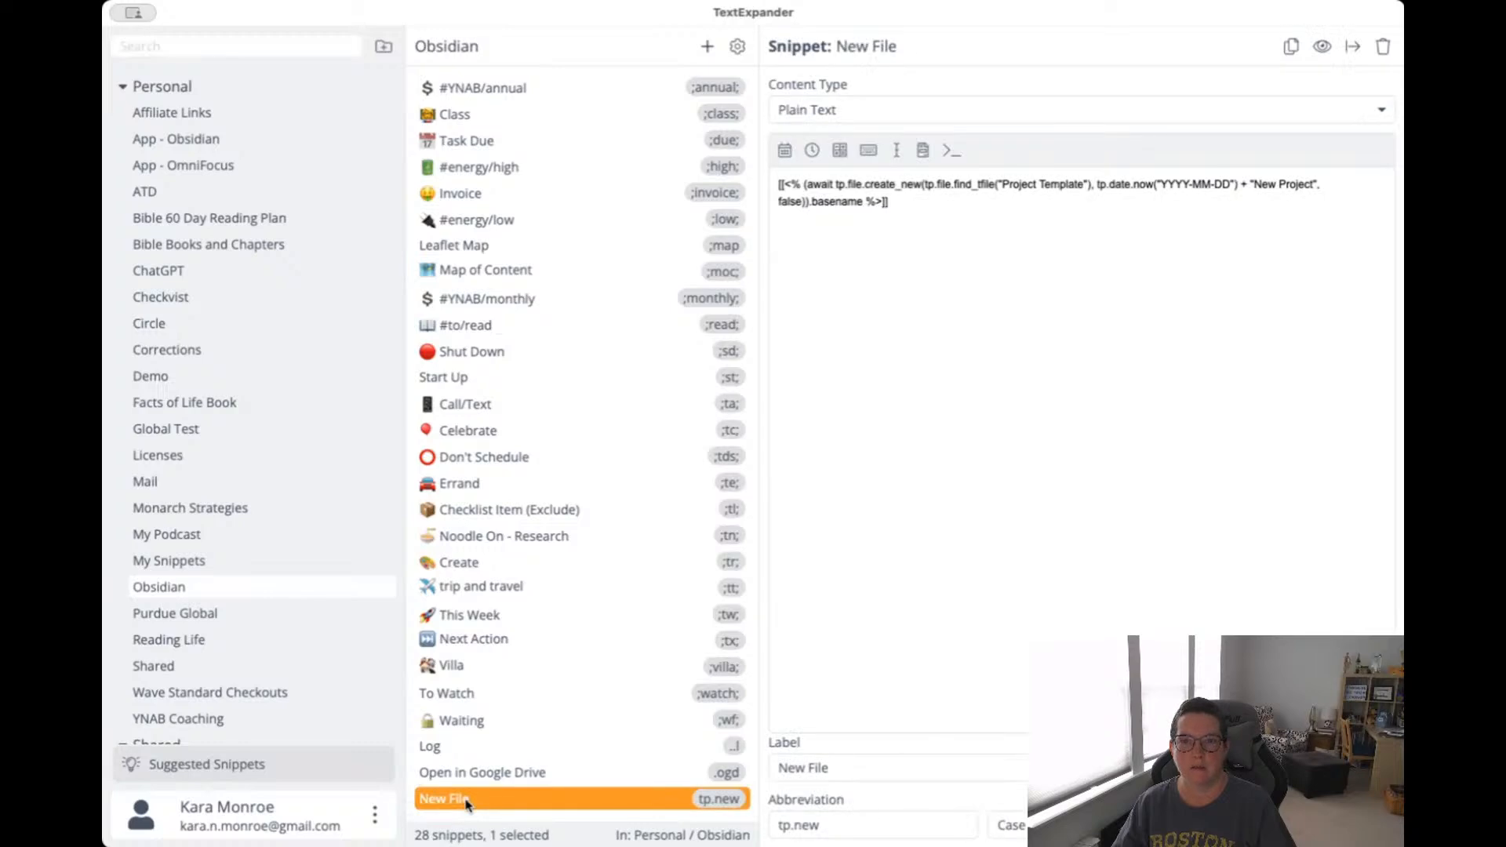
pyautogui.moveTo(467, 802); pyautogui.dragTo(243, 146)
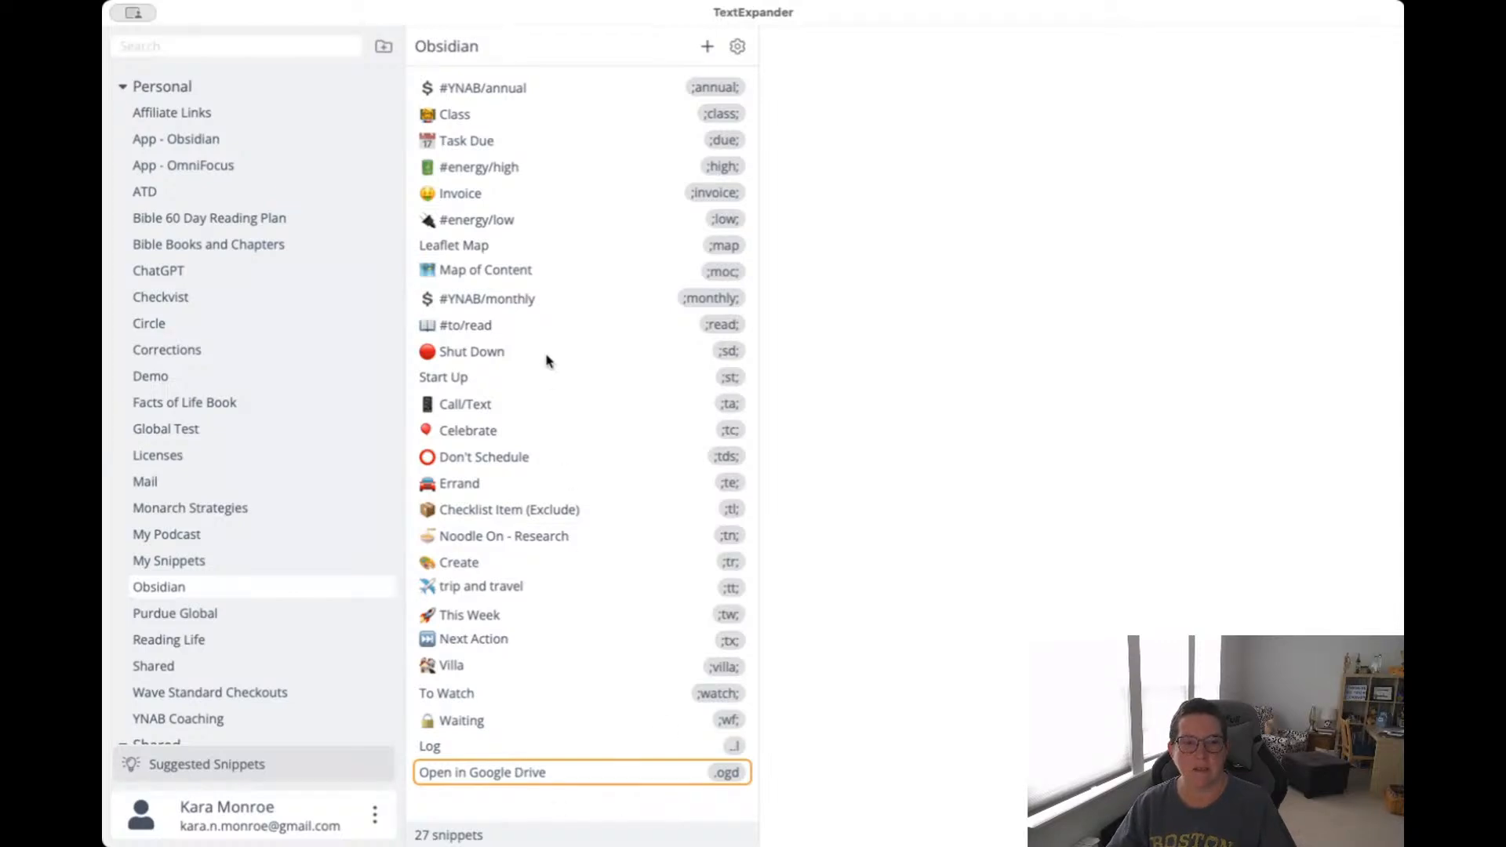
# Delete all remaining snippets in the Obsidian group, from #YNAB/annual through Open in Google Drive.
pyautogui.click(496, 88)
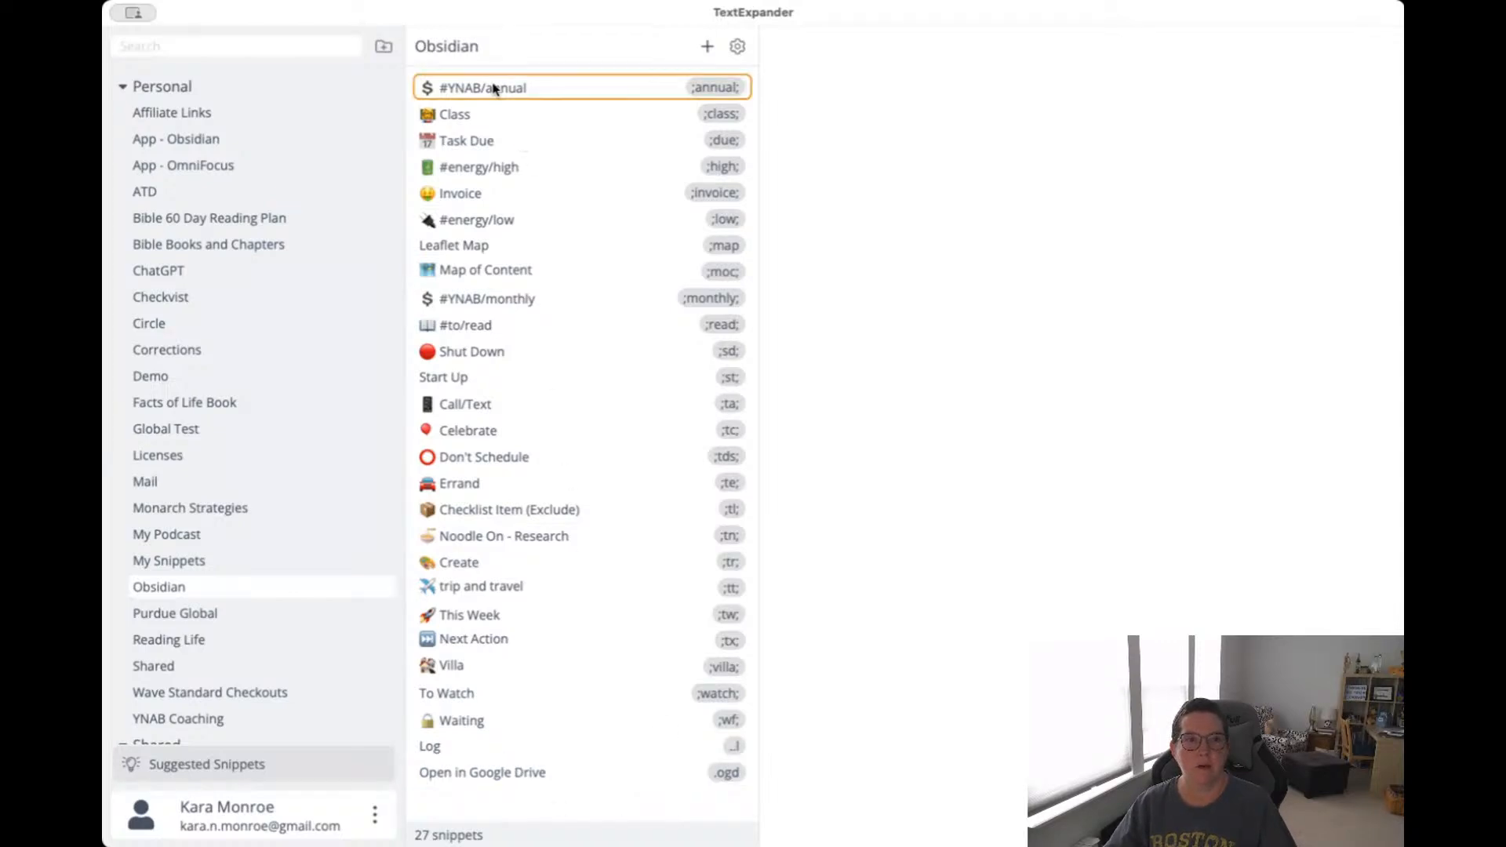
pyautogui.keyDown('shift'); pyautogui.click(444, 776); pyautogui.keyUp('shift')
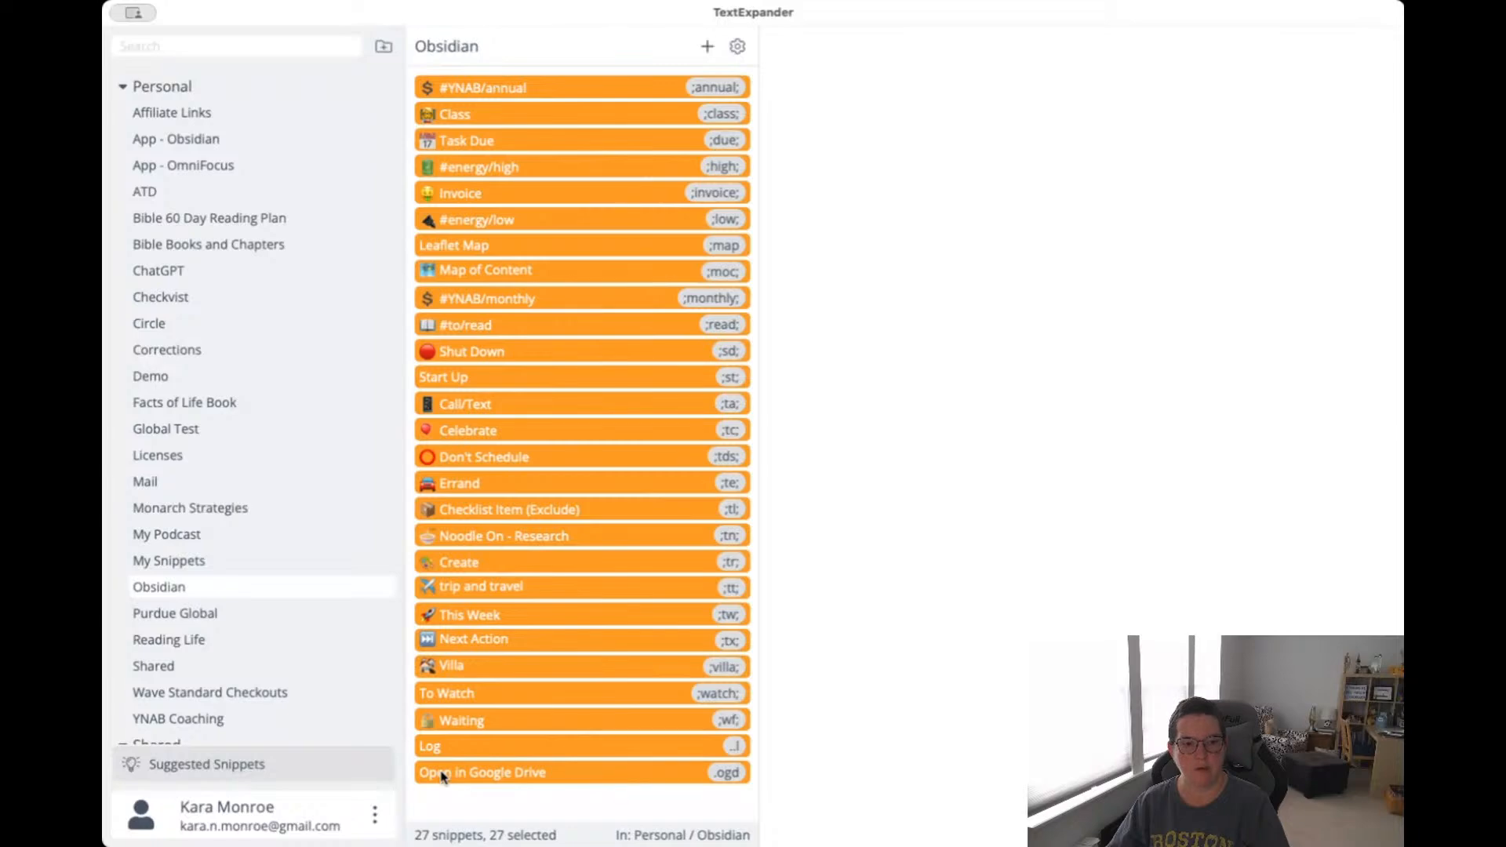
pyautogui.press('Delete')
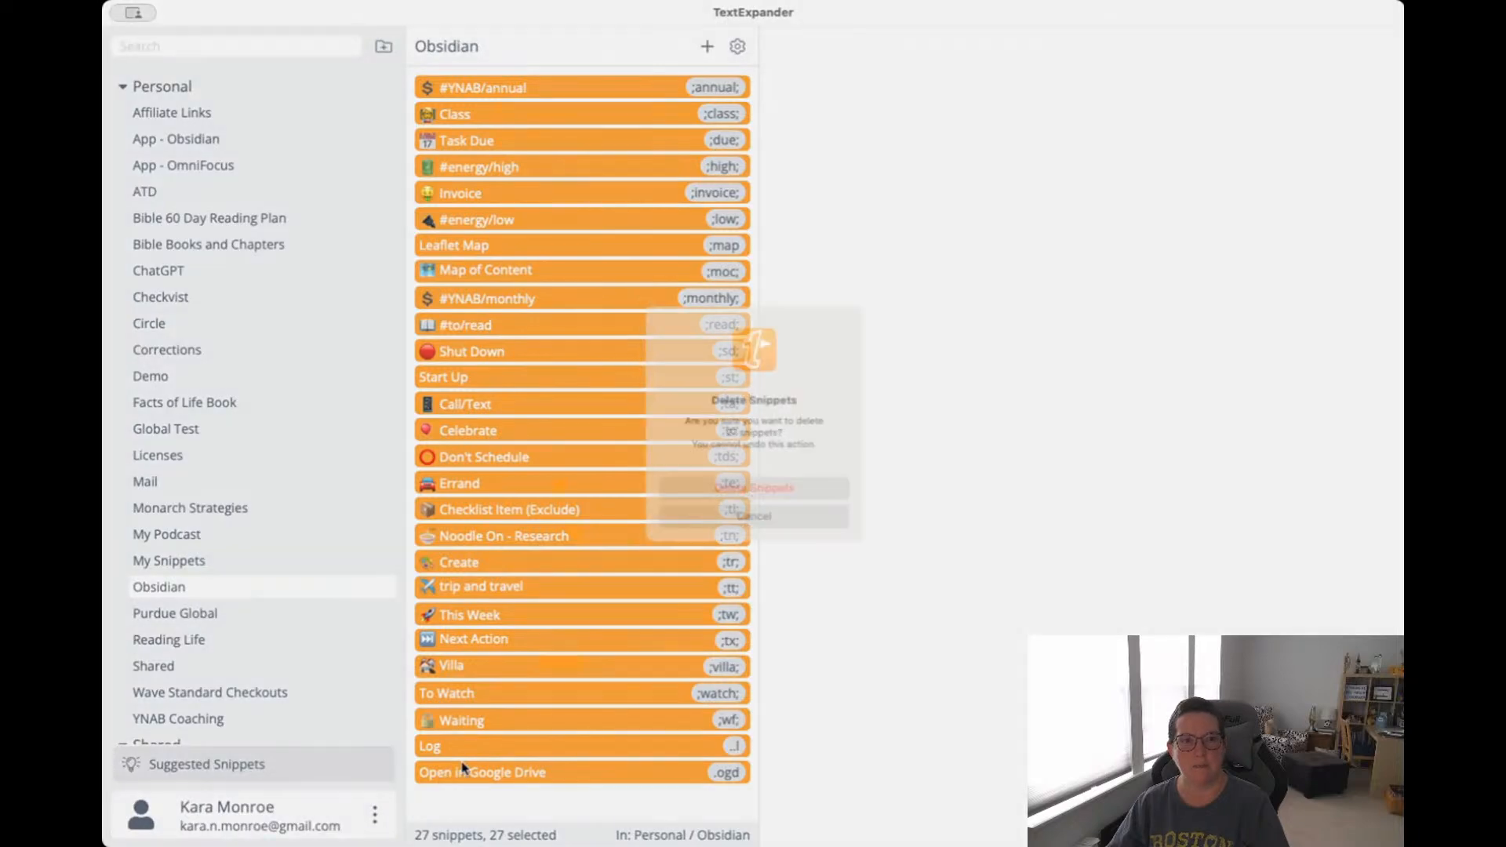
pyautogui.click(814, 499)
# Delete the emptied Obsidian snippet group.
pyautogui.click(161, 588)
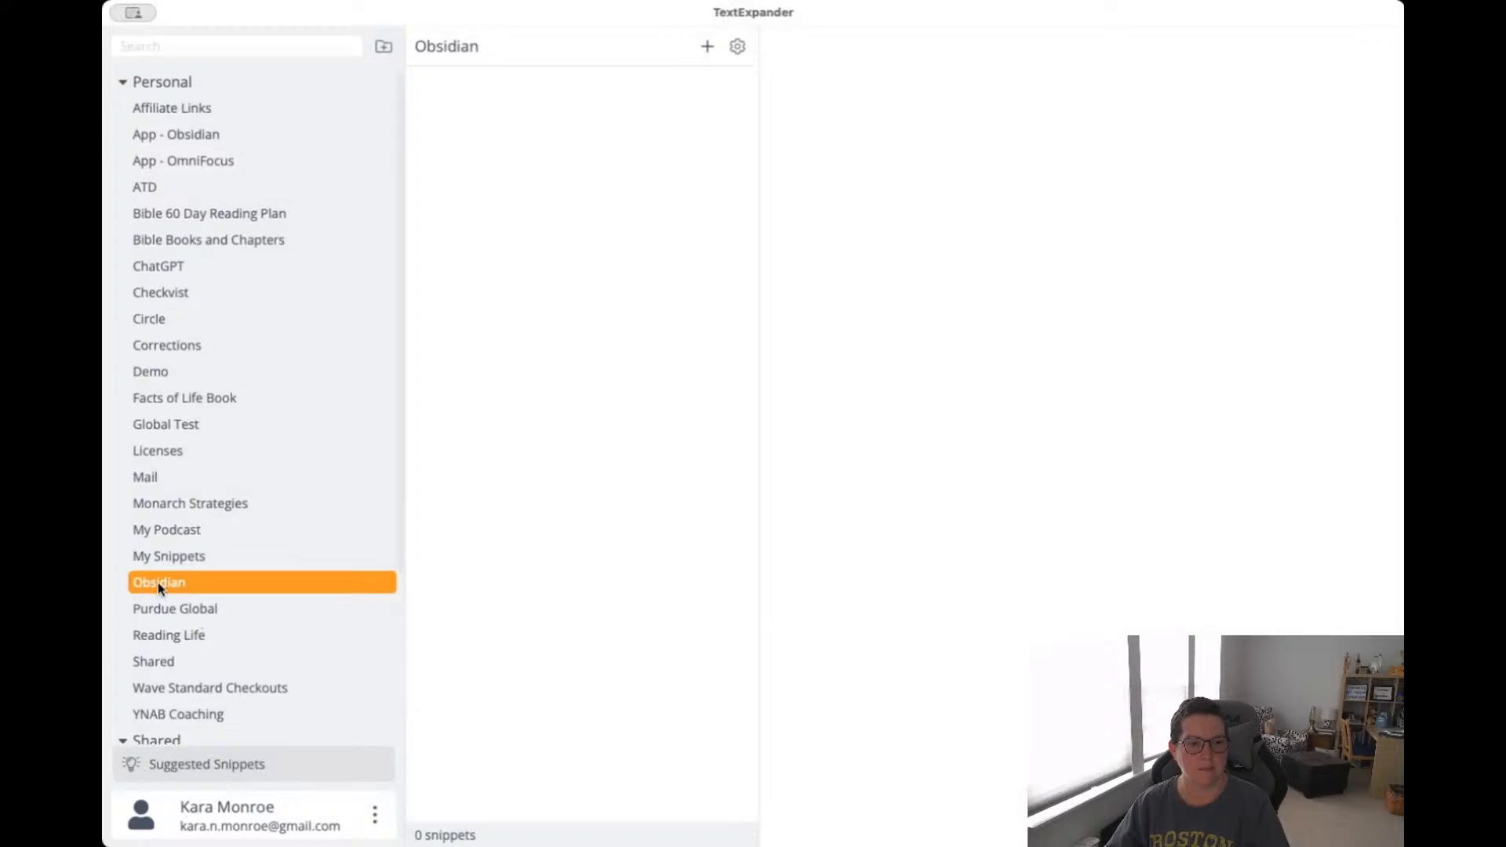
pyautogui.scroll(1, 158, 585)
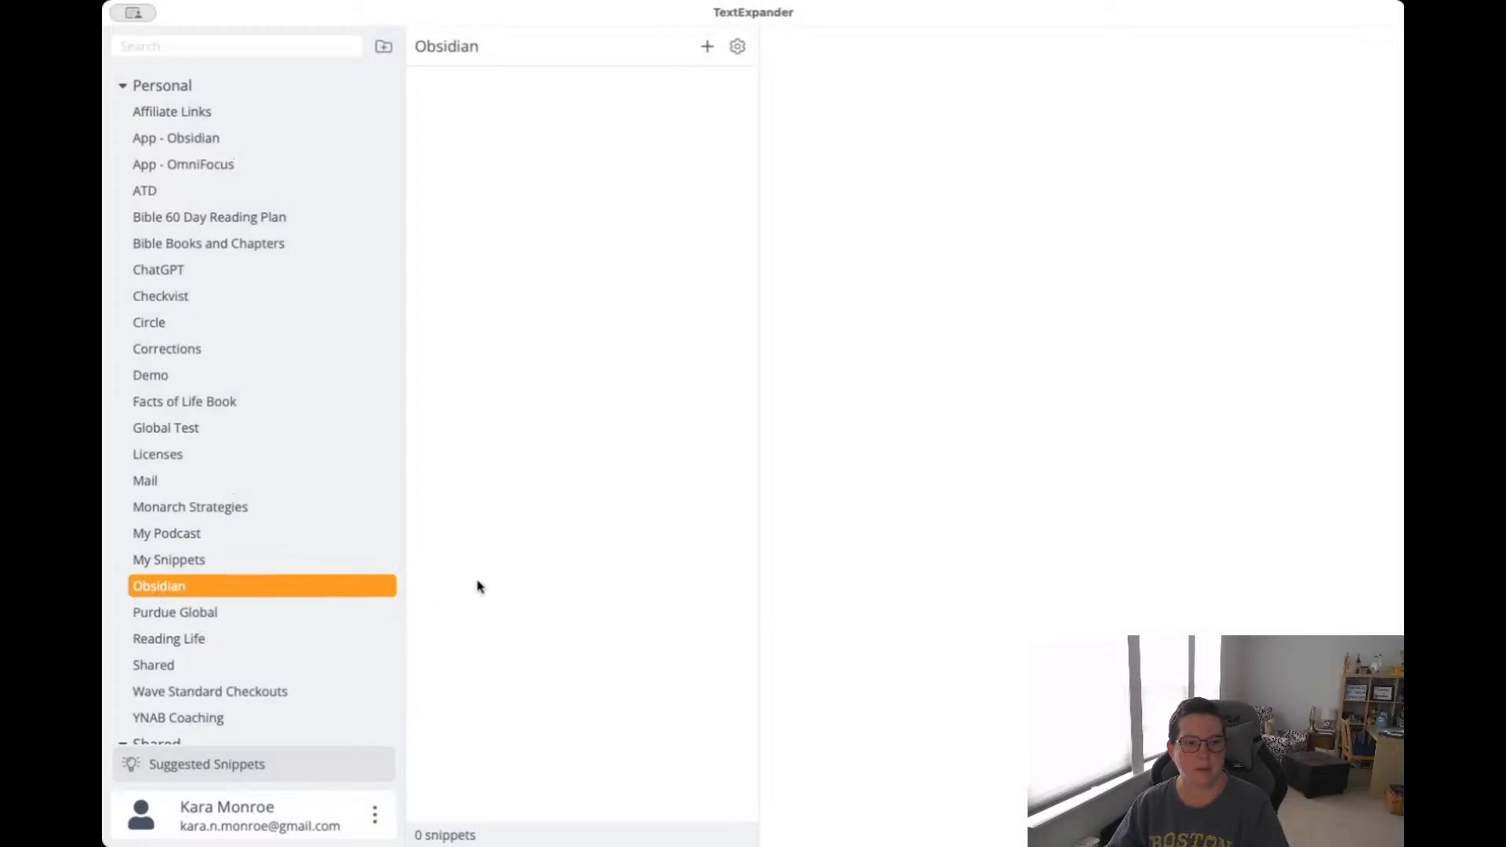
pyautogui.press('BackSpace')
pyautogui.click(743, 511)
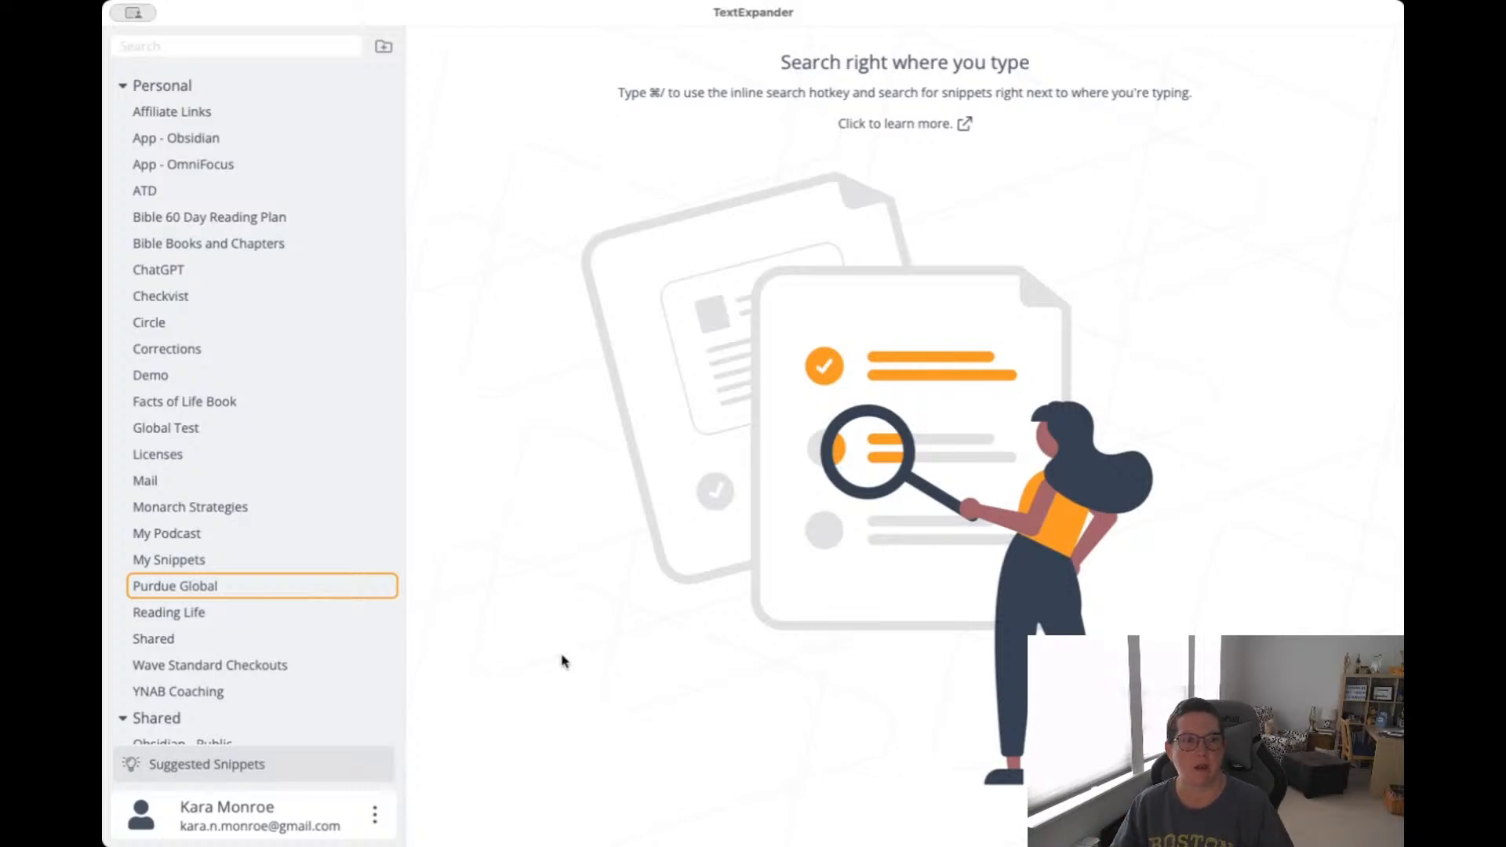
# Check the Move File snippet in the App - Obsidian group and open that group's settings.
pyautogui.click(200, 146)
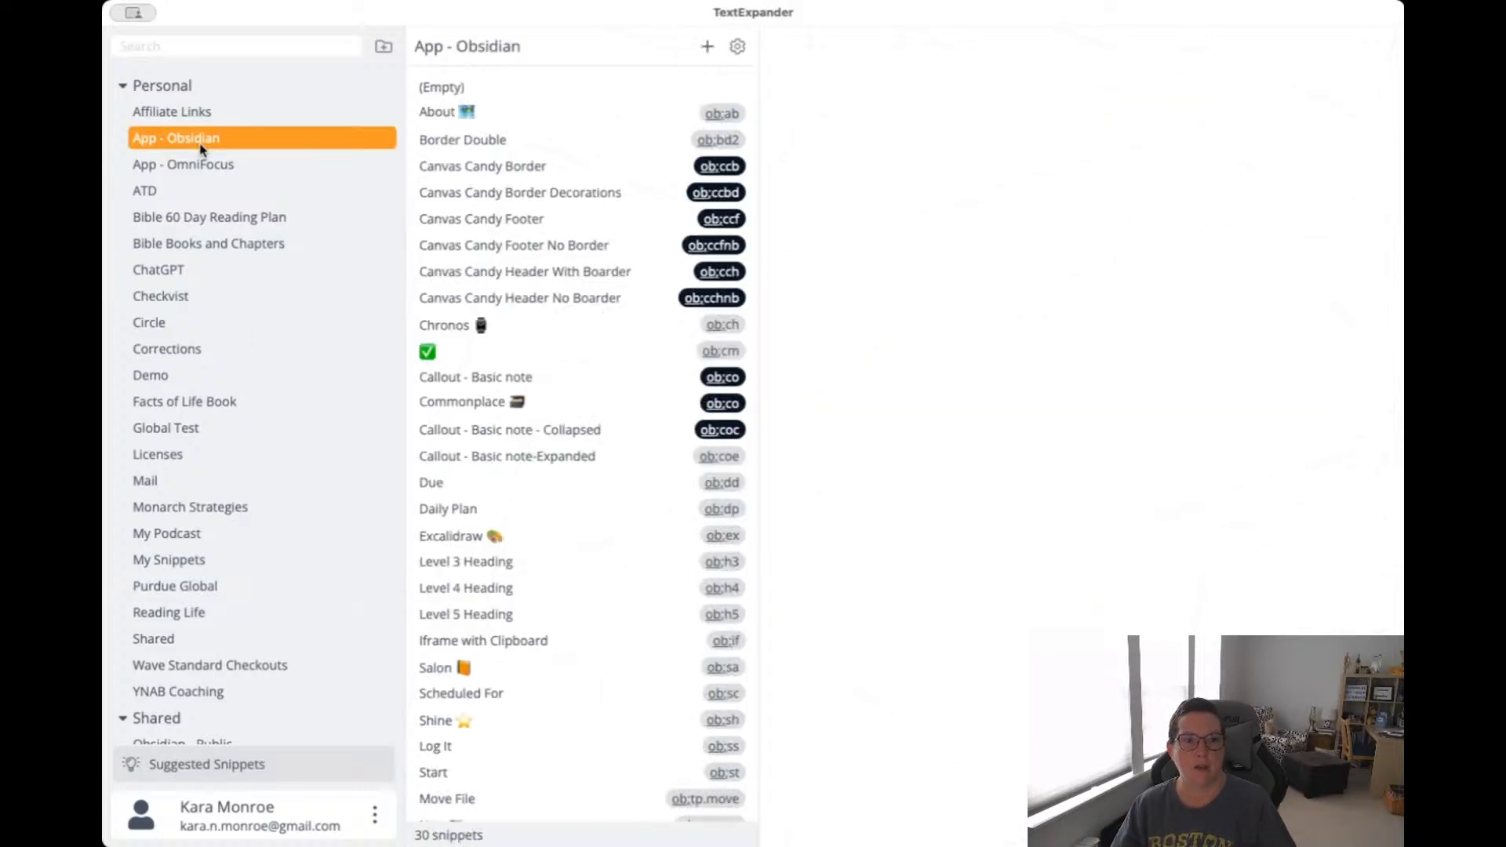
pyautogui.scroll(-2, 570, 431)
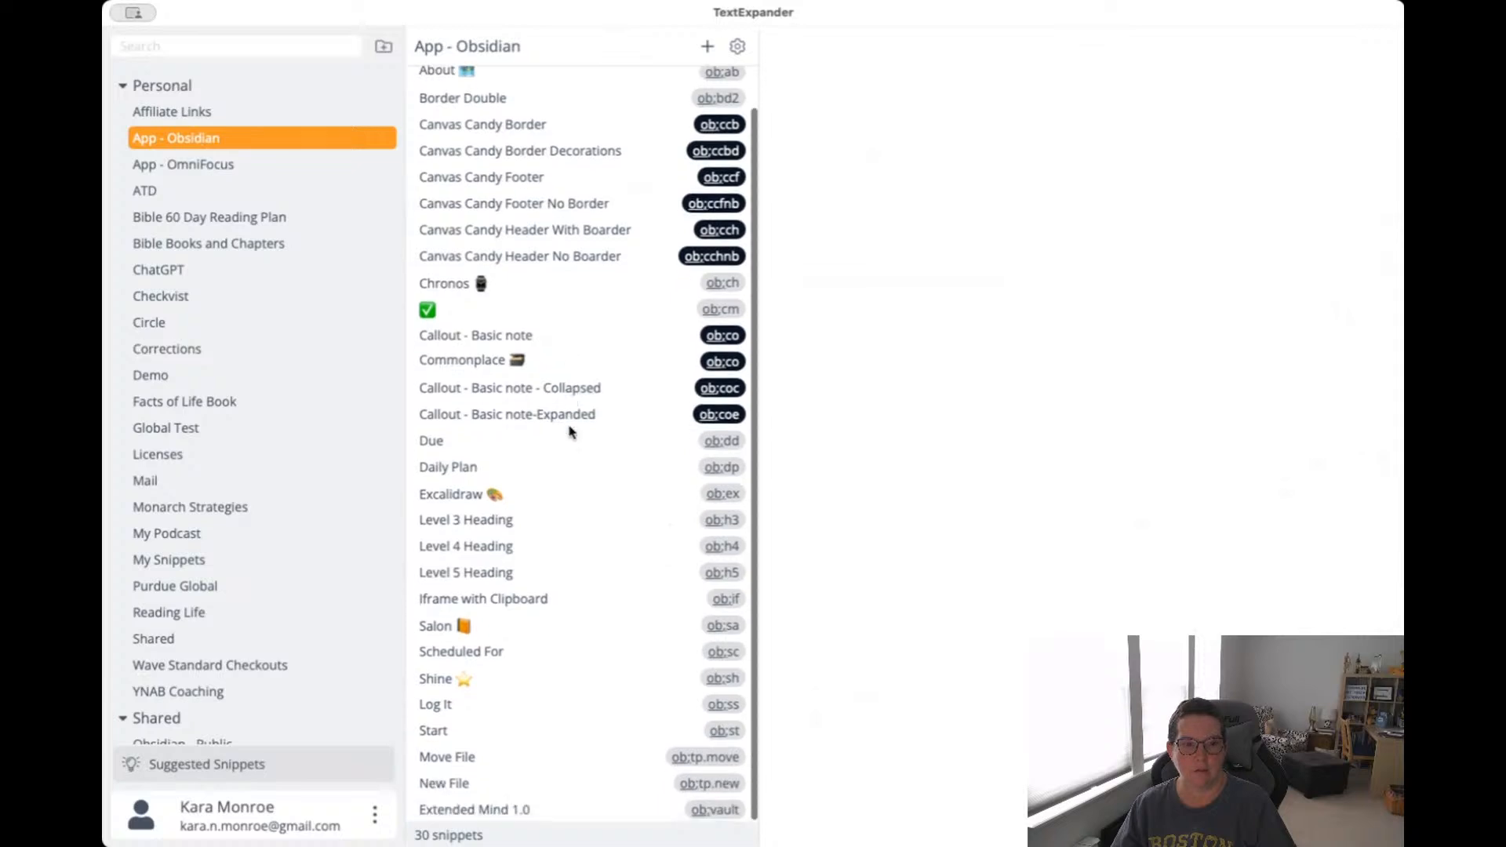
pyautogui.click(445, 763)
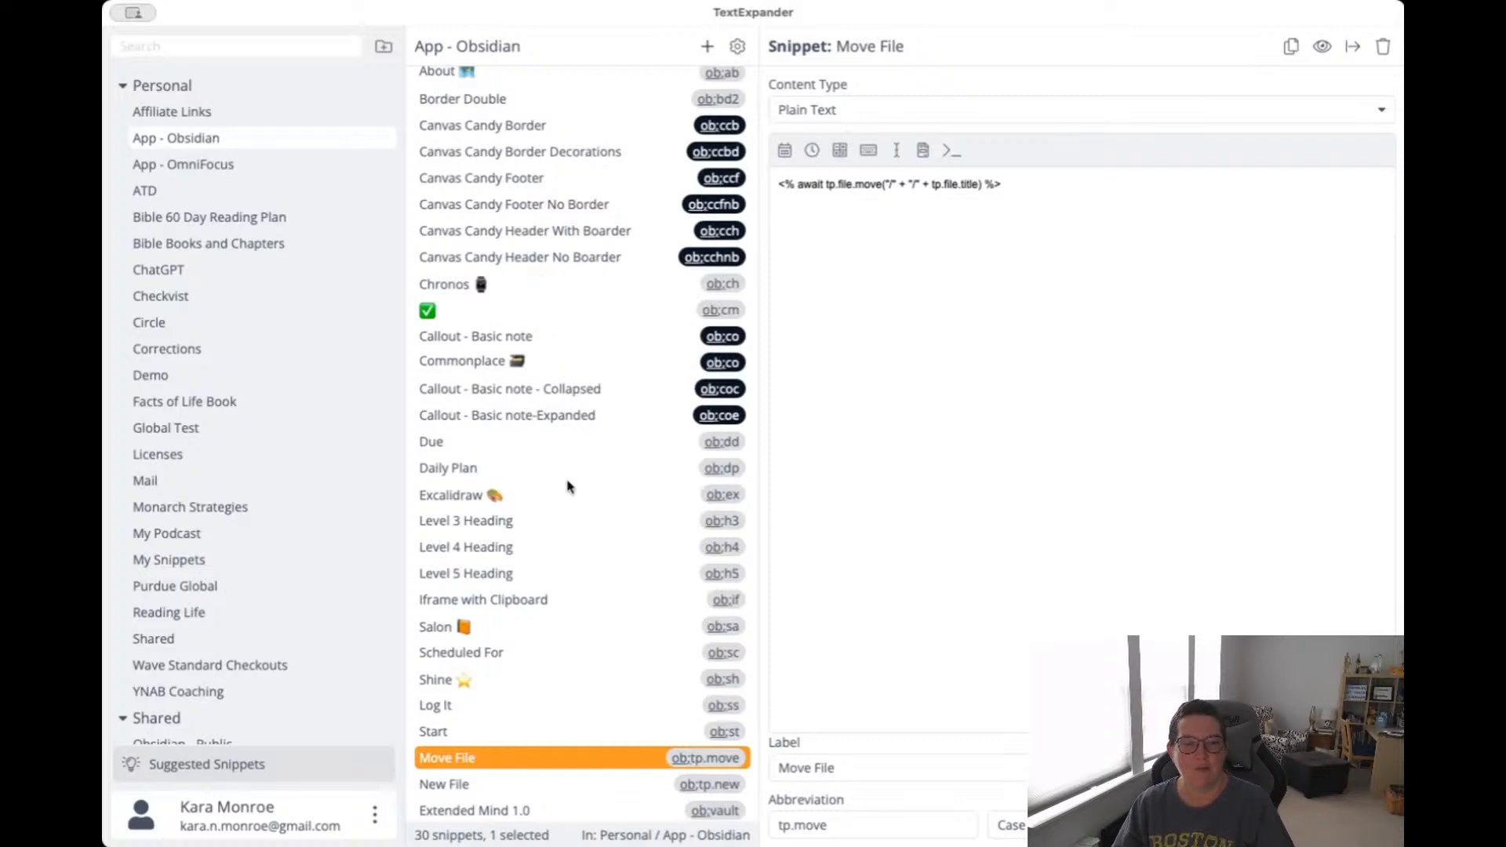
pyautogui.click(183, 146)
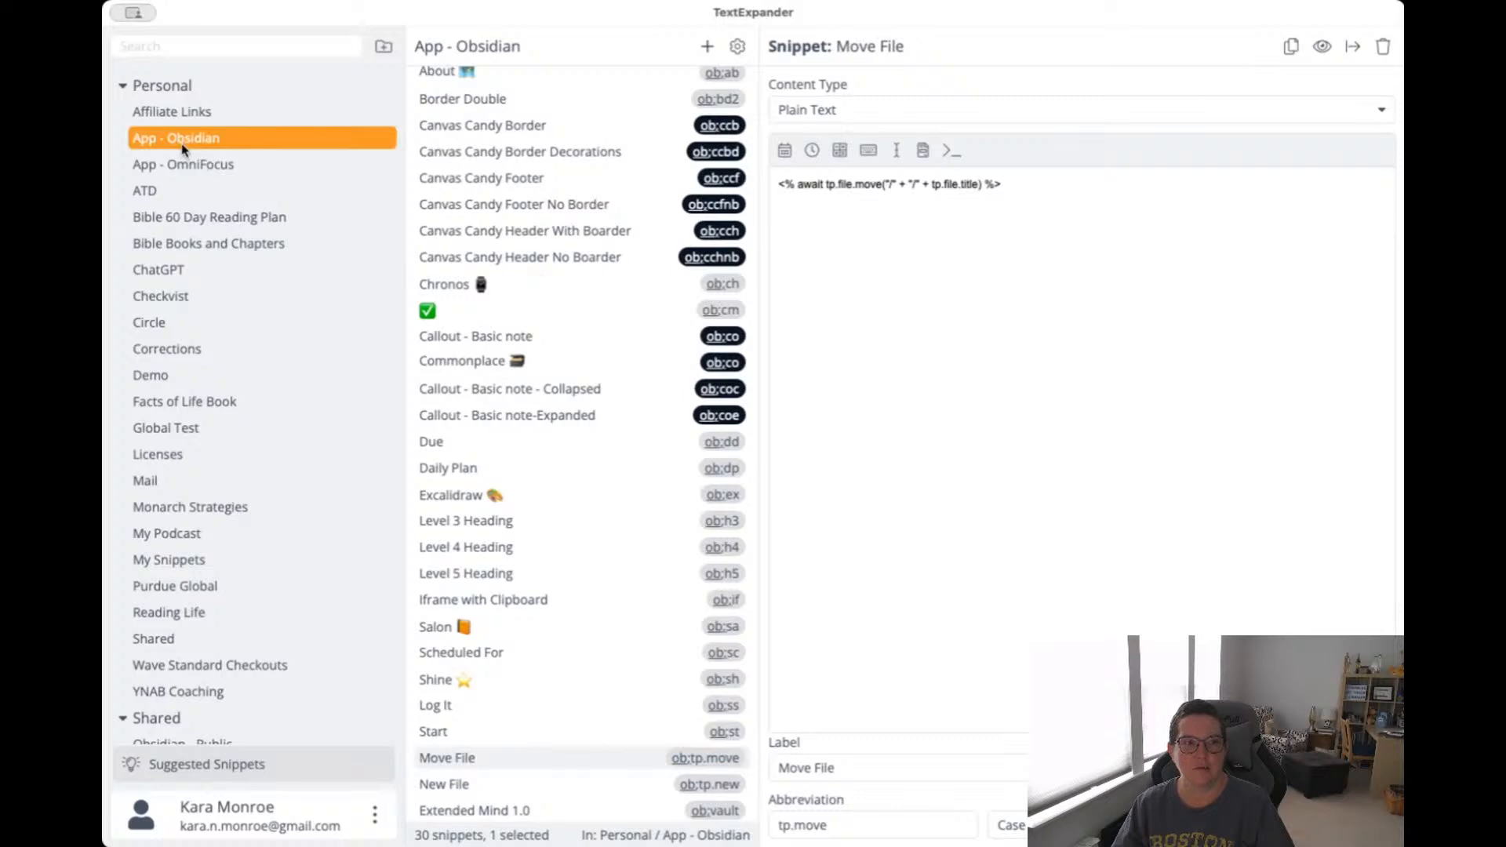
pyautogui.click(738, 47)
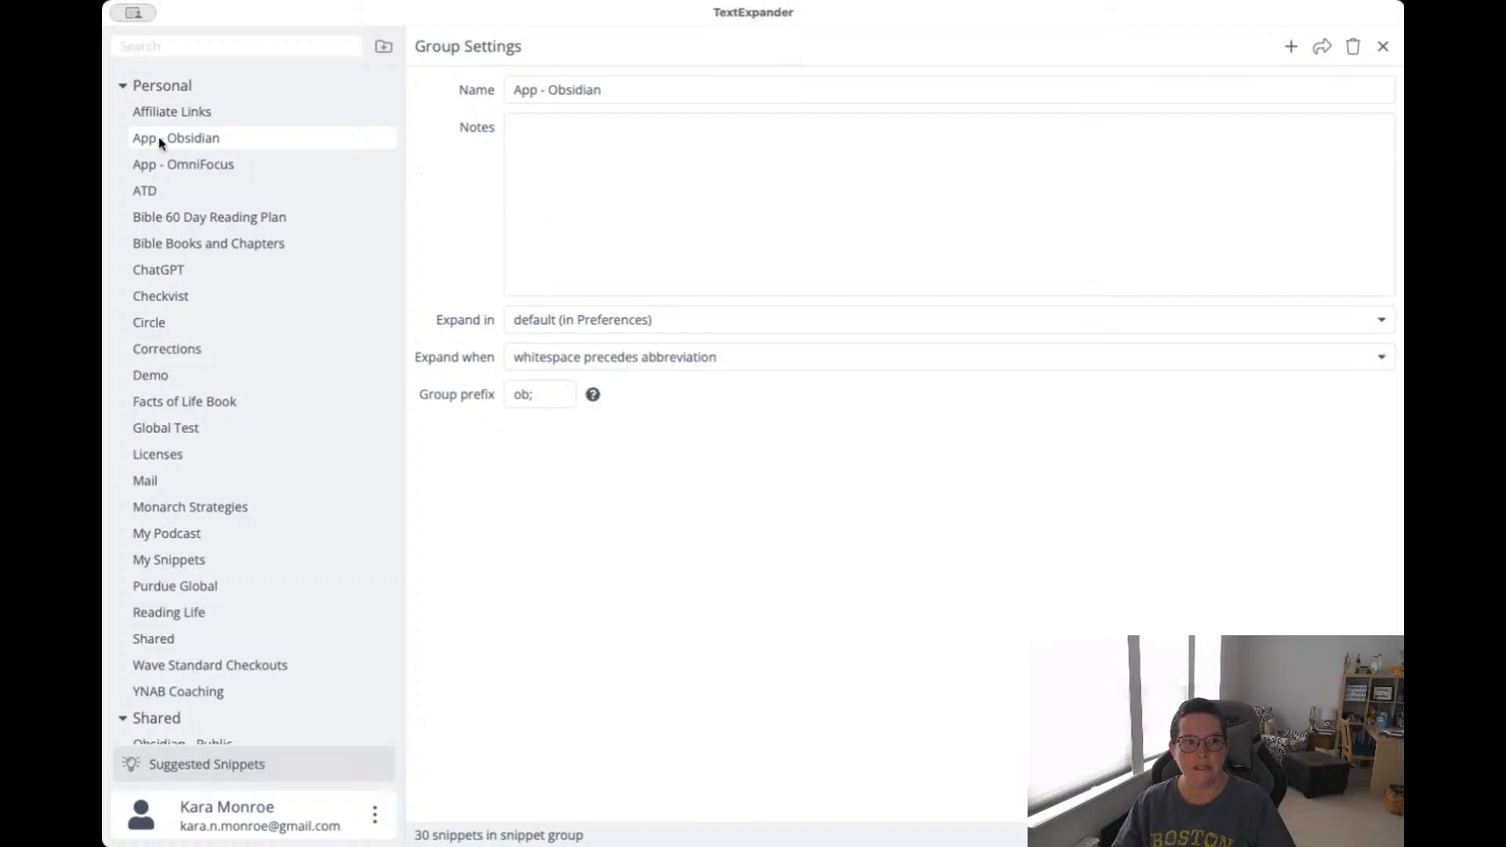
# Create a snippet group named AugustAutomation with the note "This is a great place for comments and documentation".
pyautogui.click(384, 47)
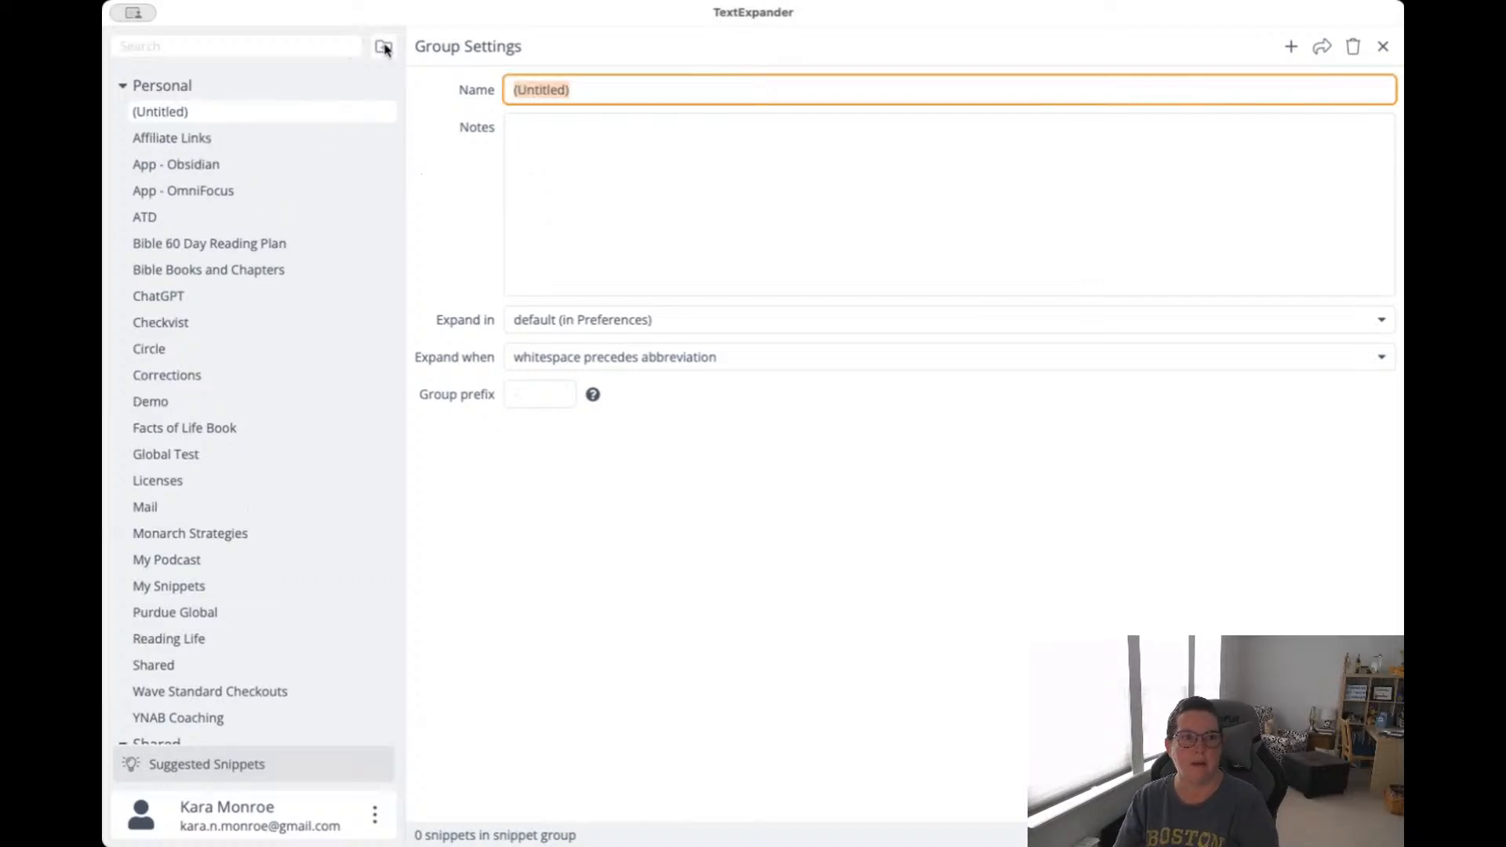
pyautogui.write('AugustAuto')
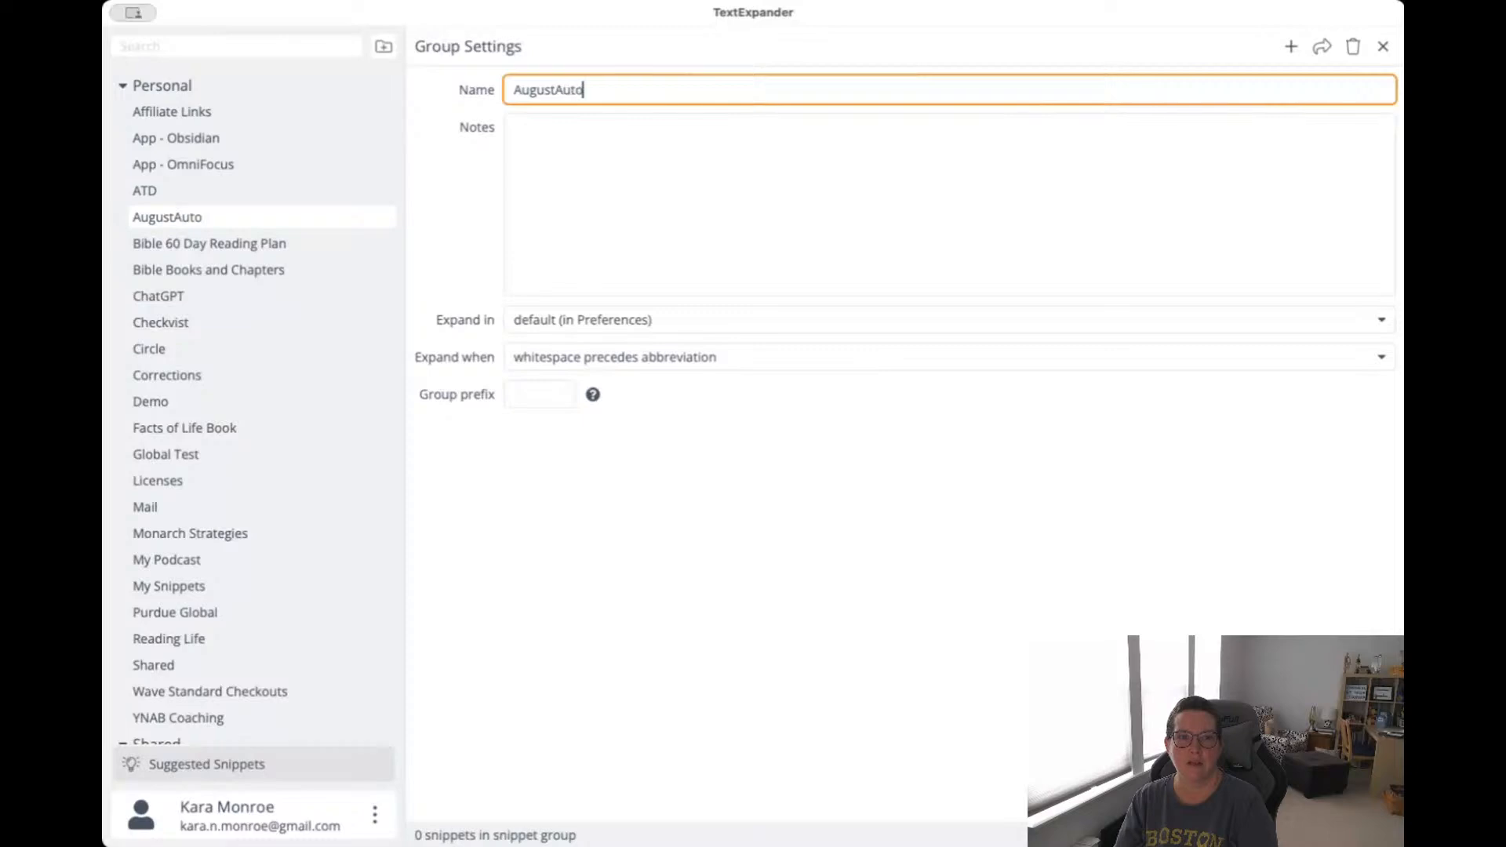
pyautogui.write('mation')
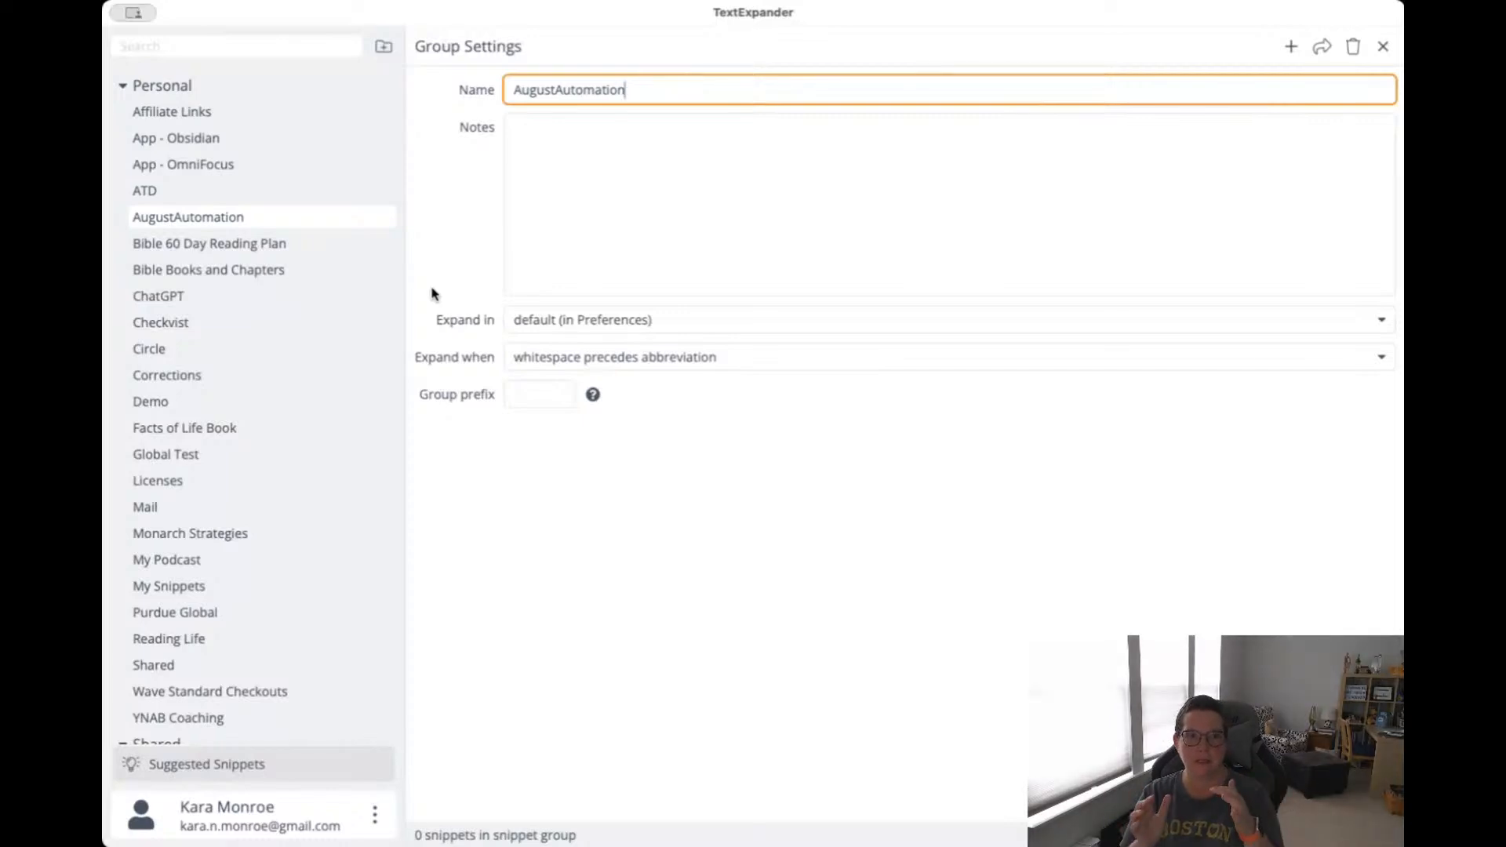
pyautogui.click(637, 222)
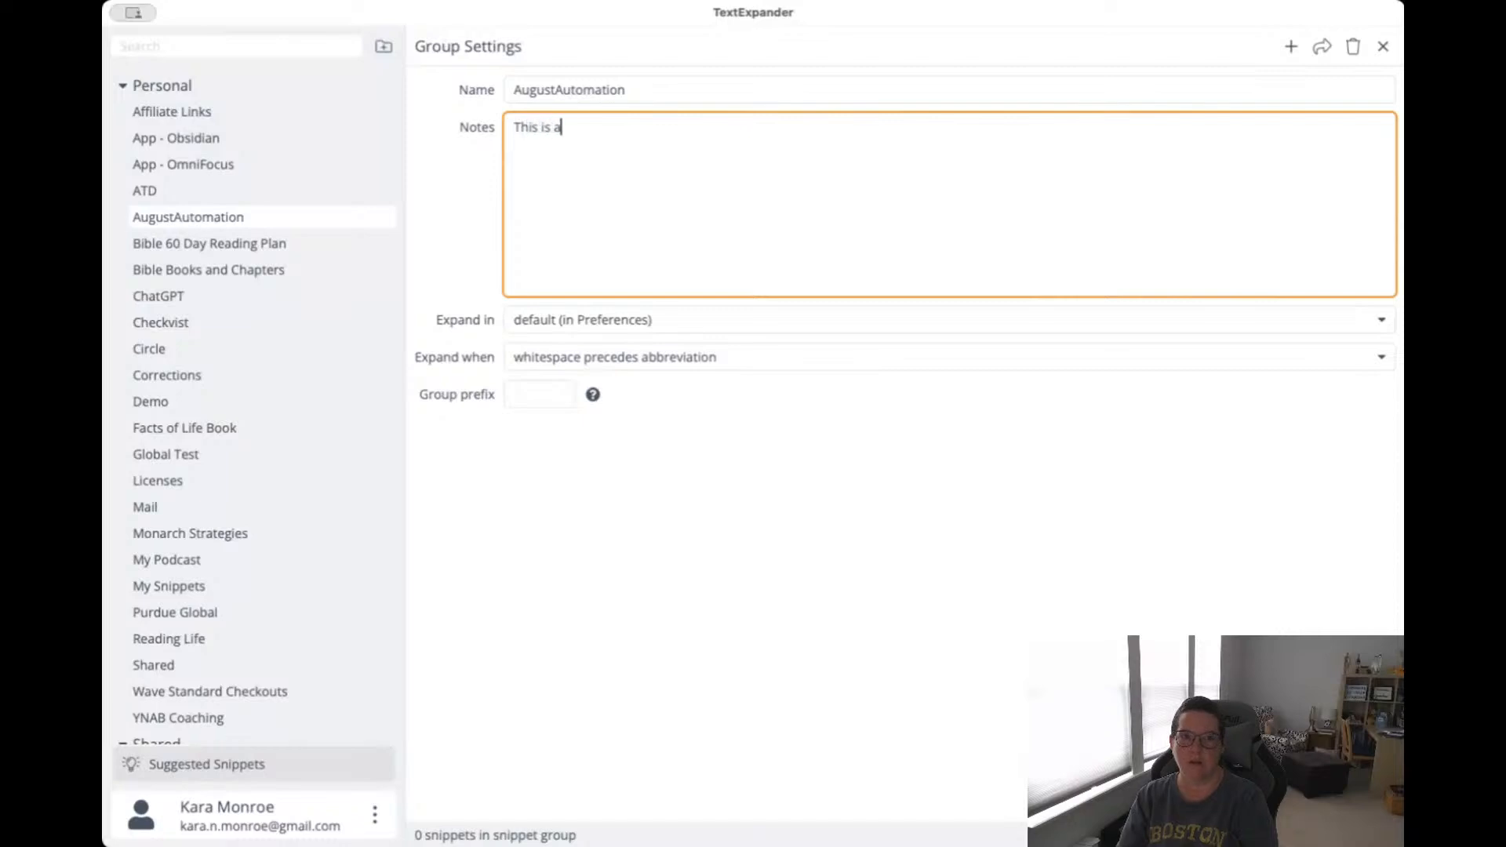
pyautogui.write('This is a great place for comm')
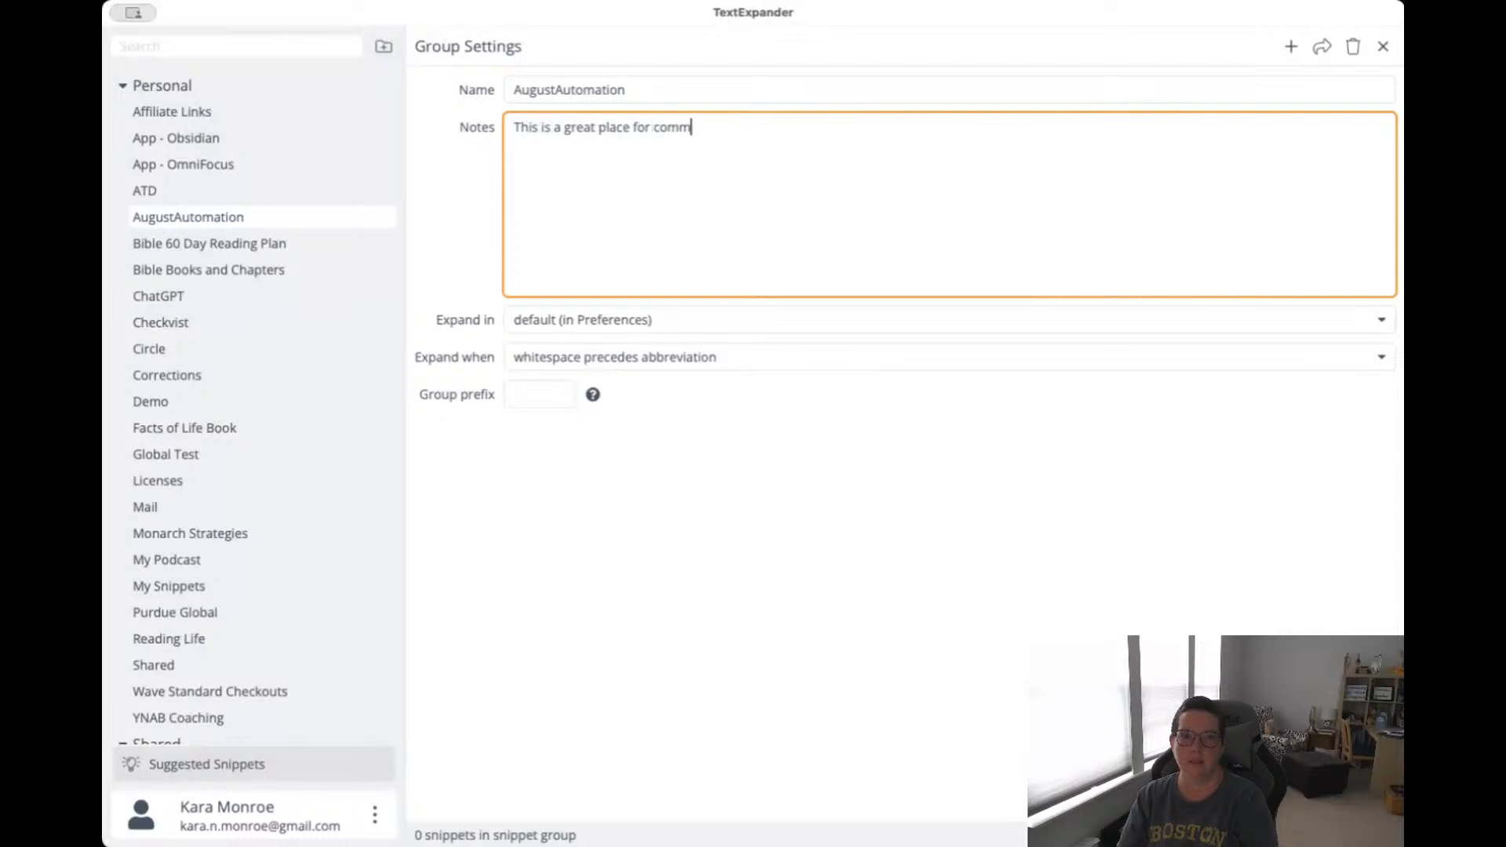
pyautogui.write('ents and documentation')
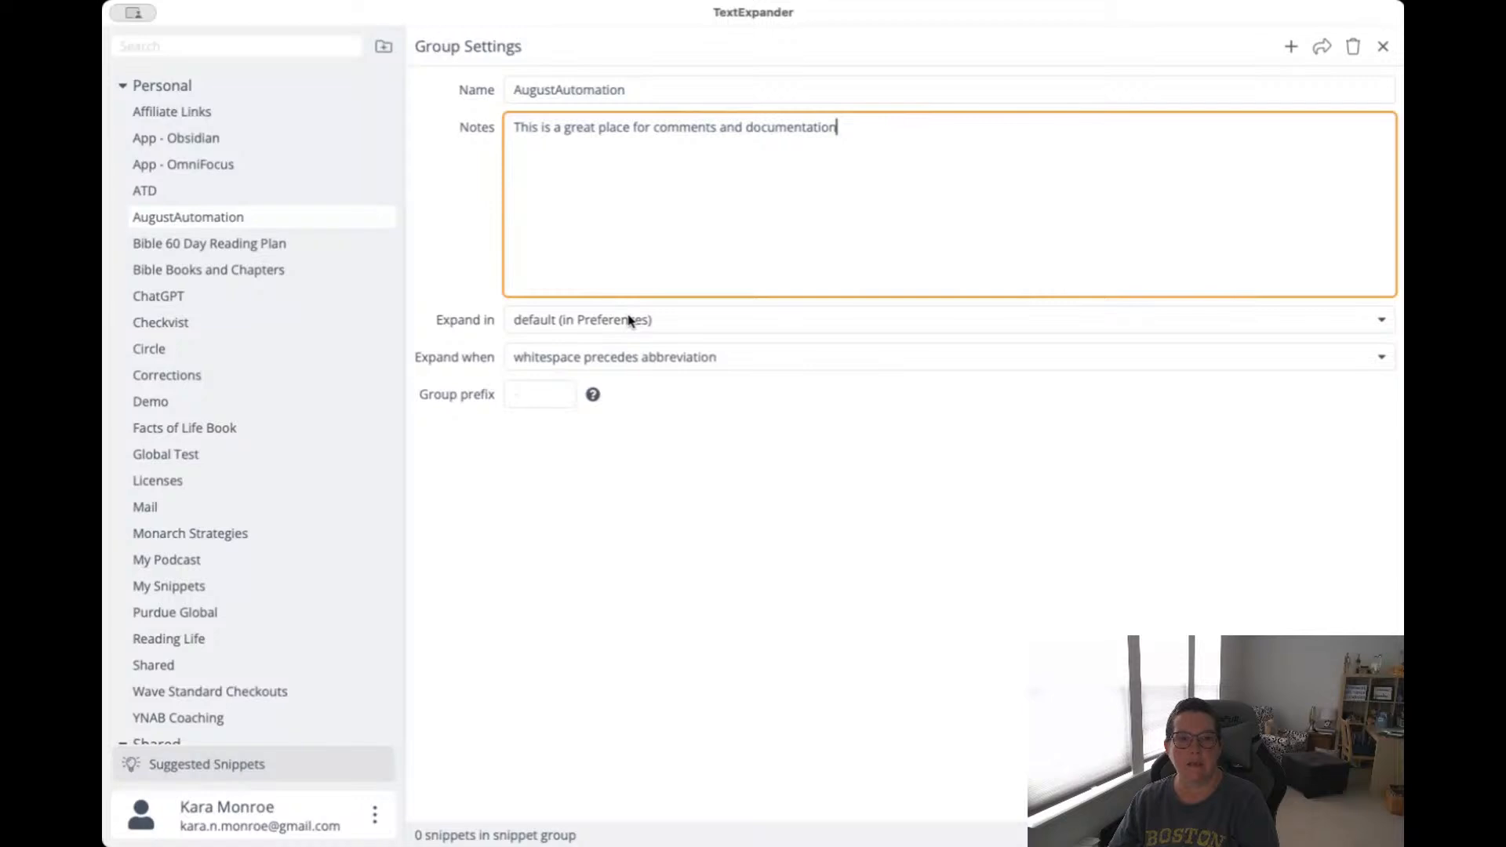
pyautogui.press('Tab')
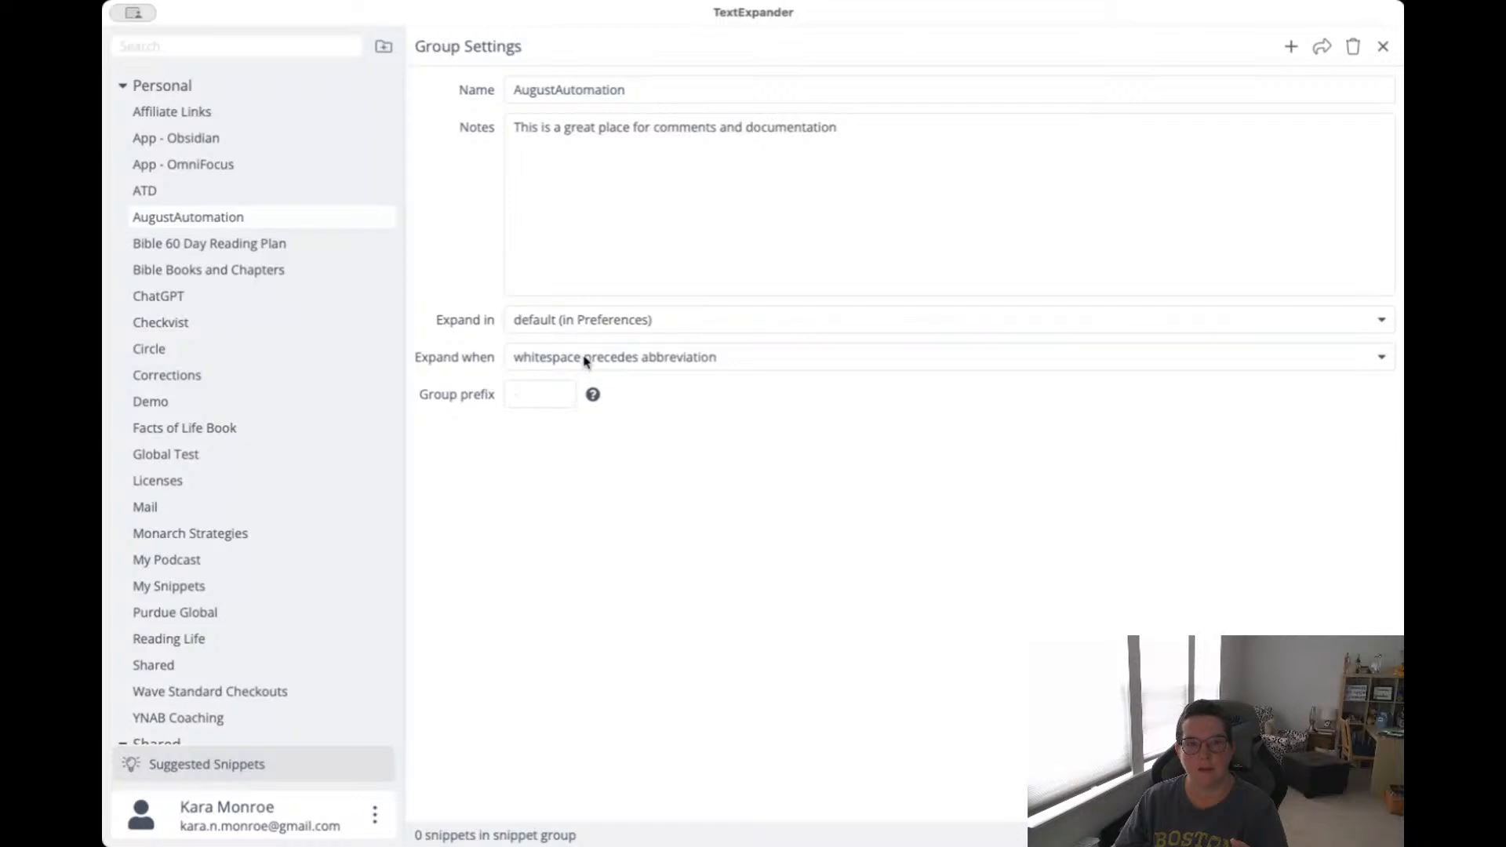
# Restrict the AugustAutomation group to expand only in Obsidian and set its group prefix to "obs;".
pyautogui.click(1389, 324)
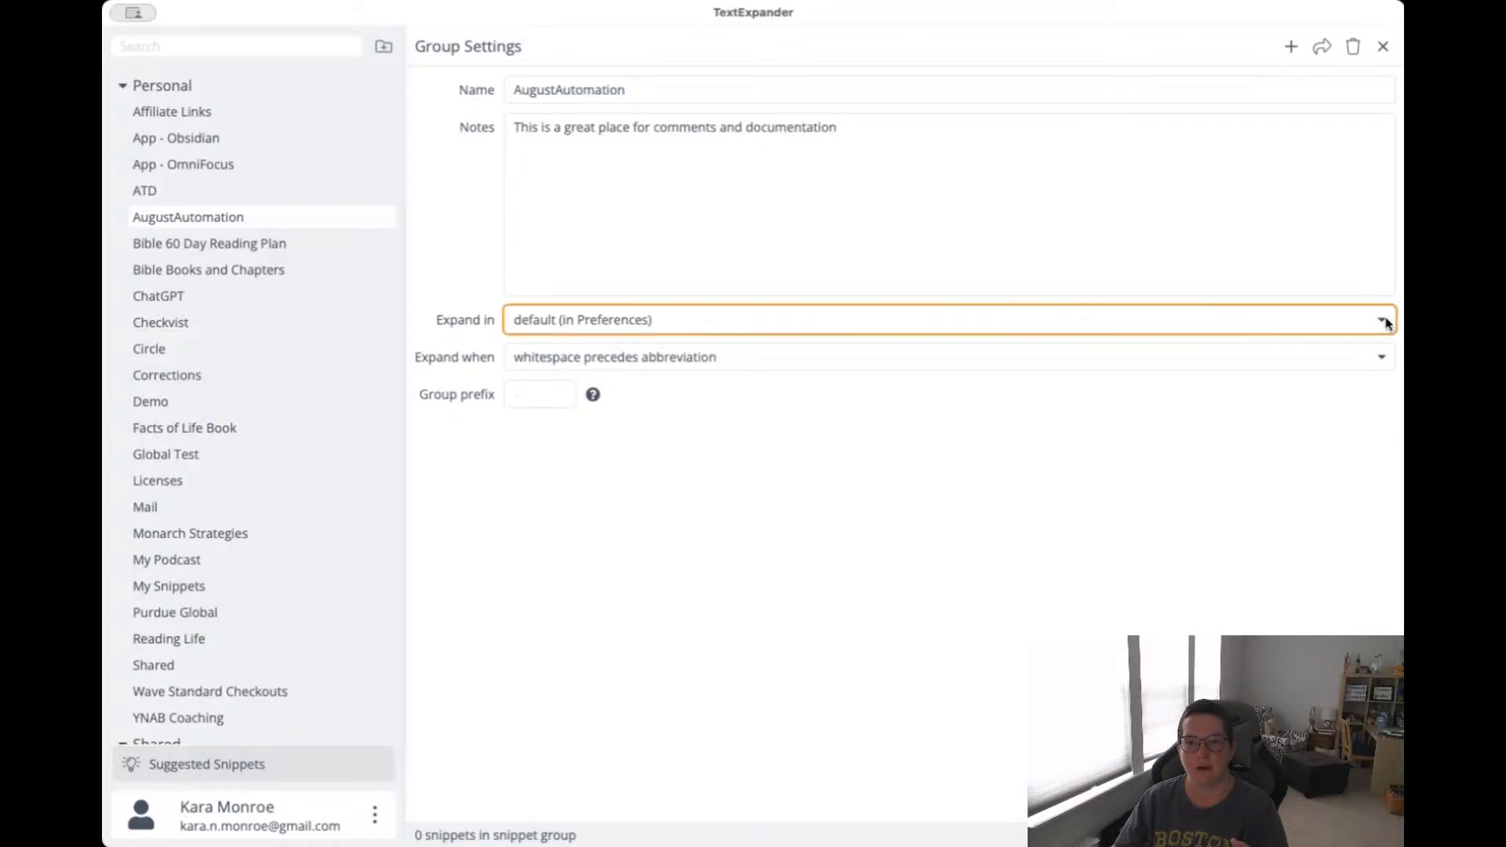
pyautogui.click(643, 386)
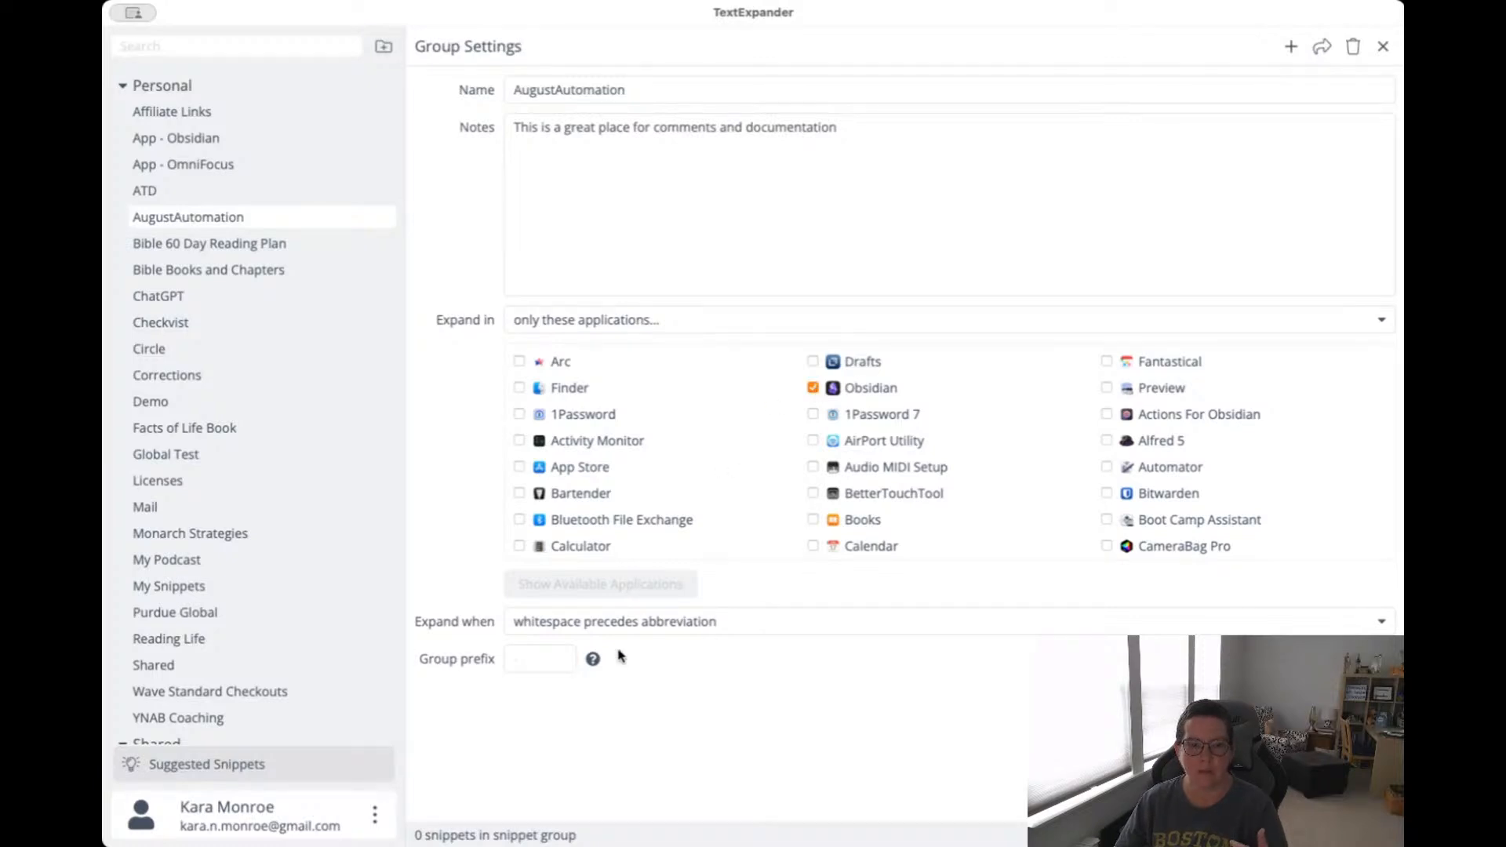
pyautogui.click(513, 659)
pyautogui.write('c')
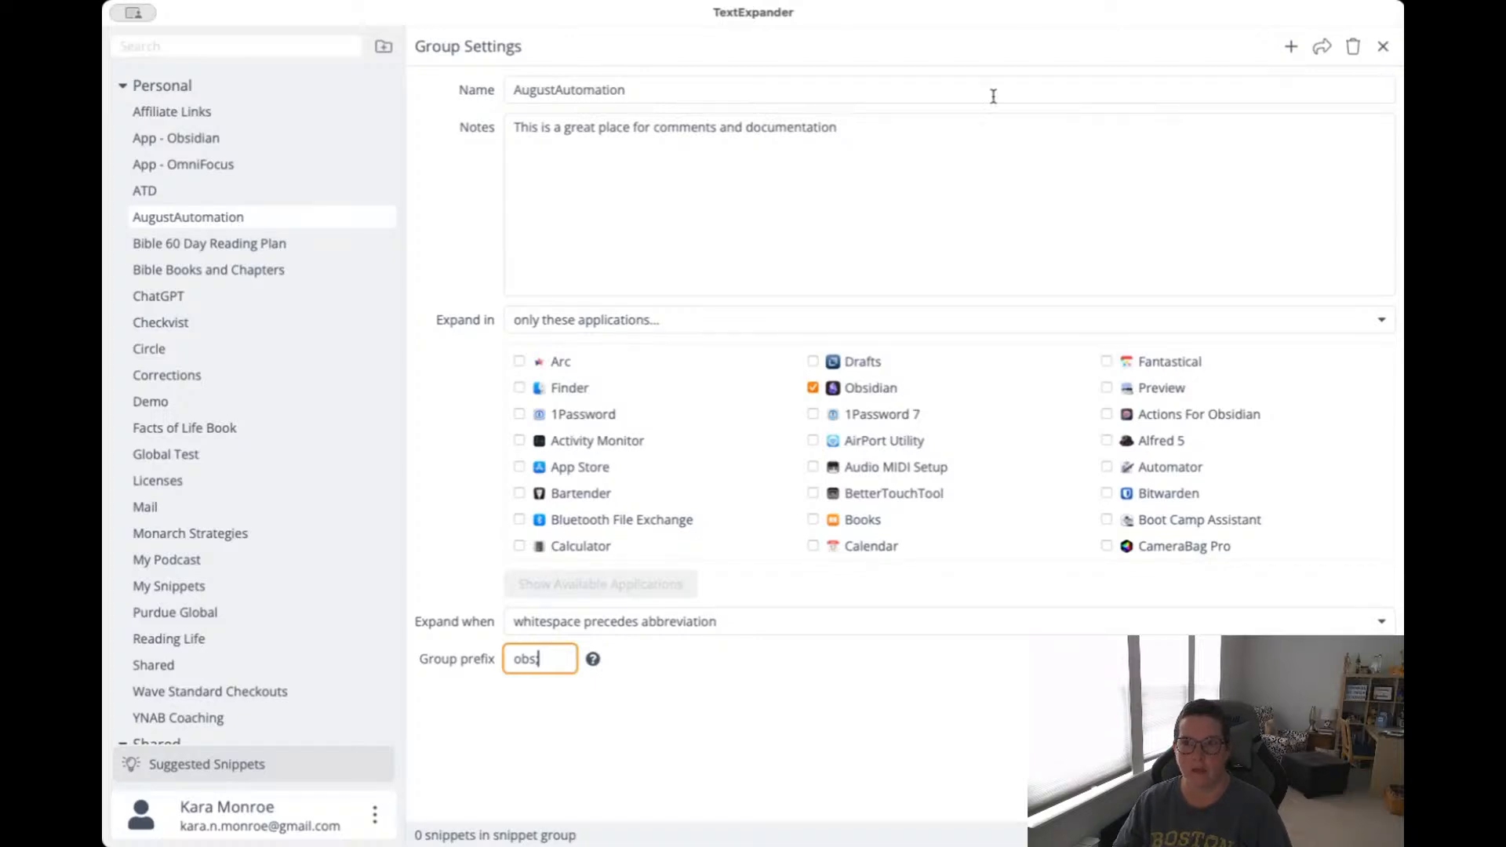
# Delete the AugustAutomation snippet group.
pyautogui.click(1353, 48)
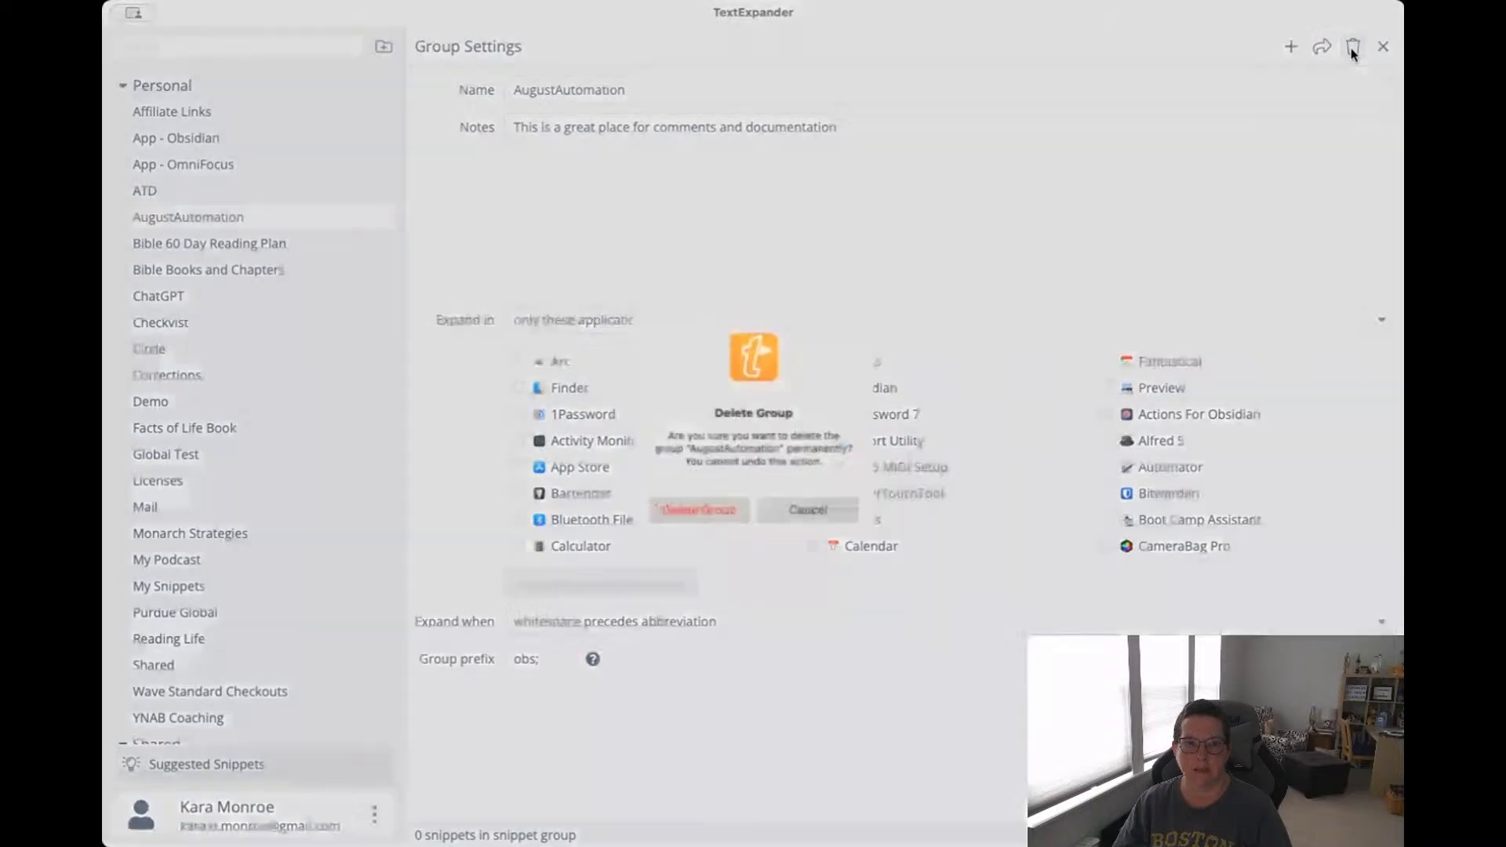
pyautogui.click(688, 510)
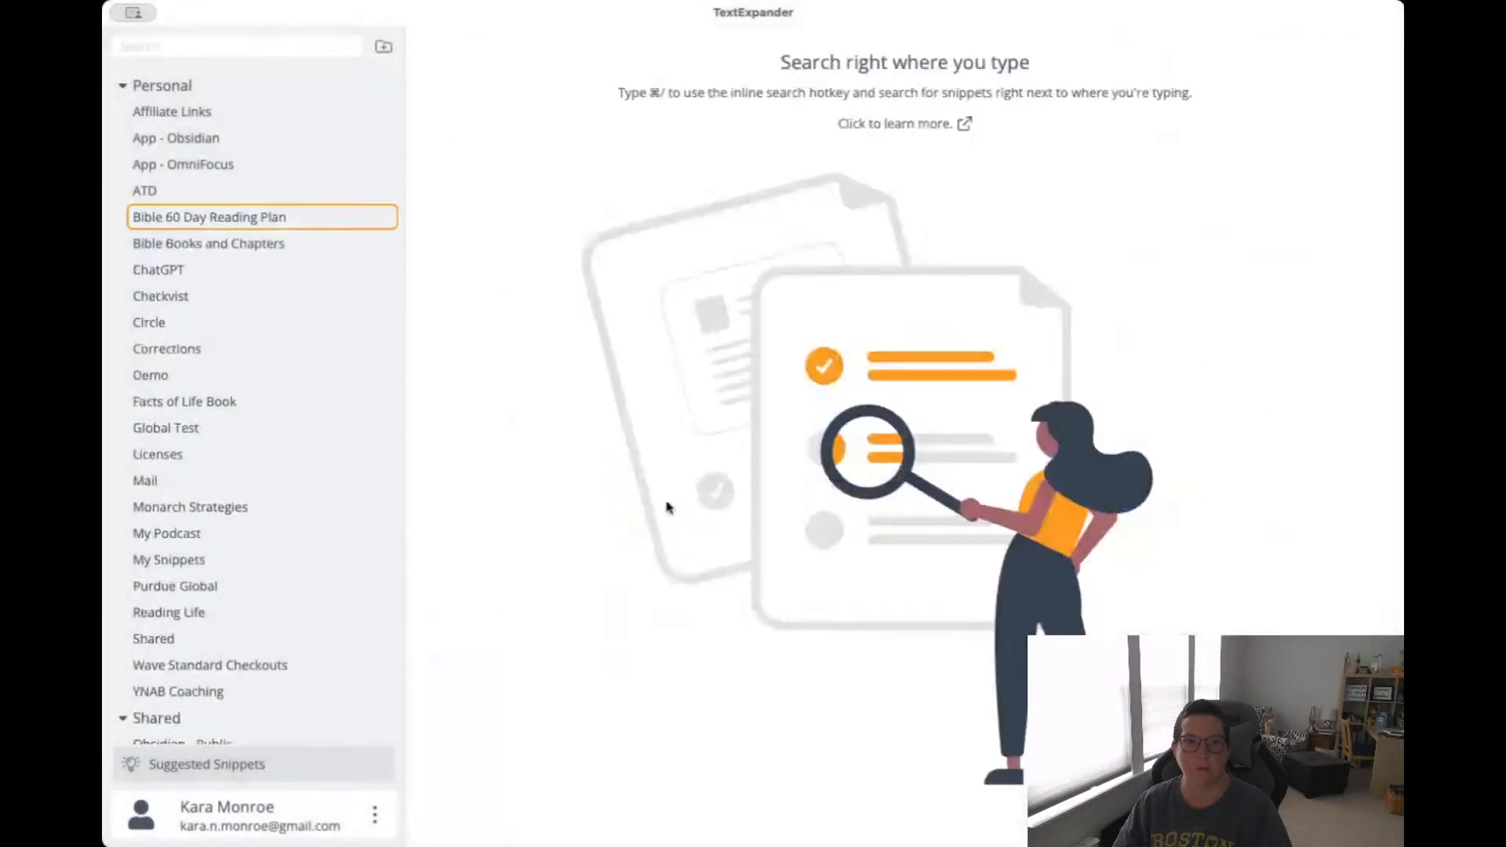
# Begin the App - Obsidian group's notes with "These are text expansions that will run only in Obsidian".
pyautogui.click(182, 165)
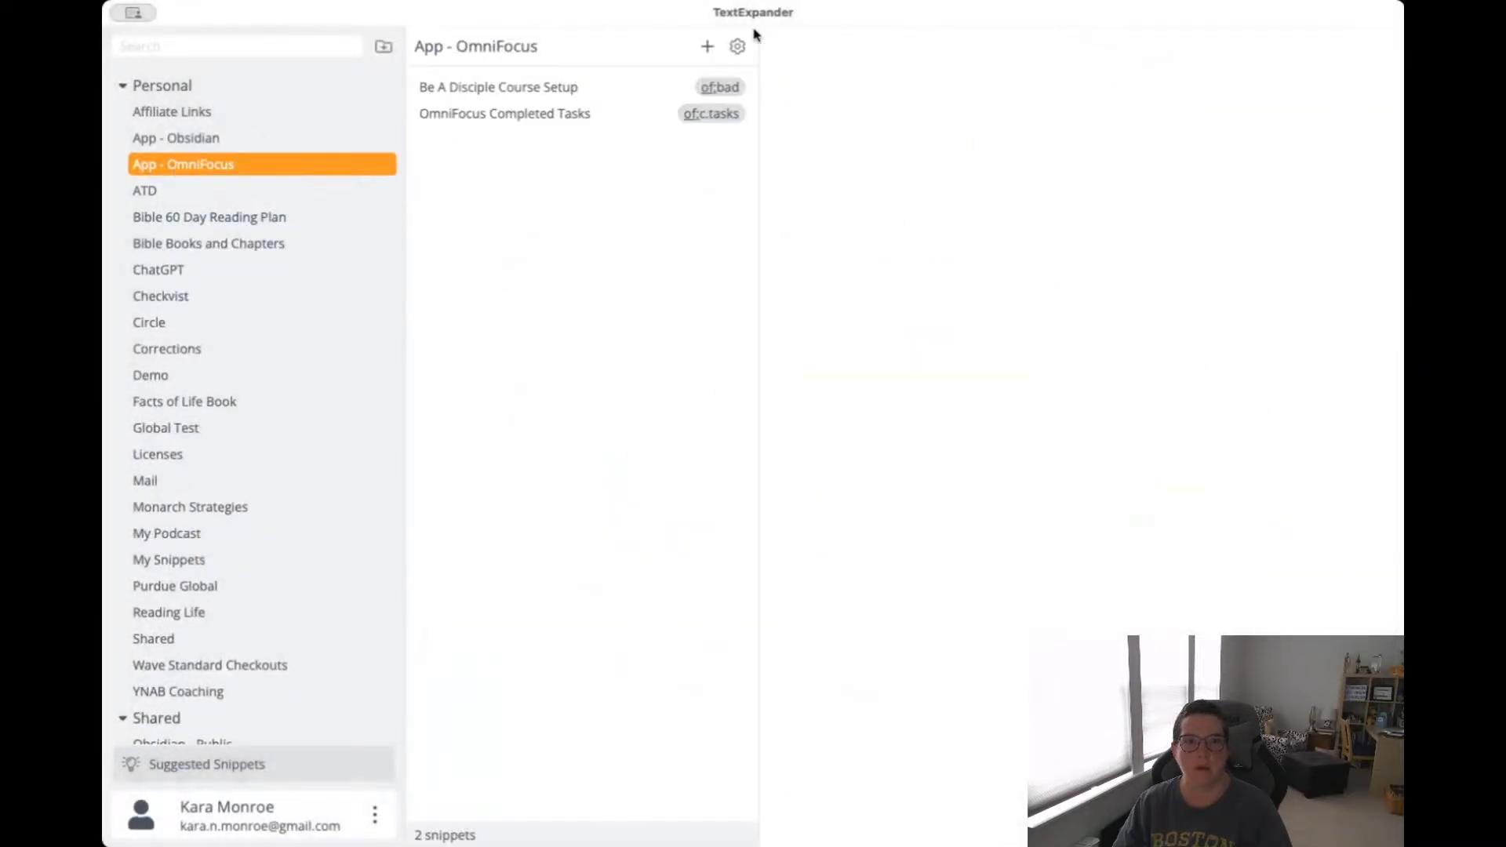
pyautogui.click(192, 139)
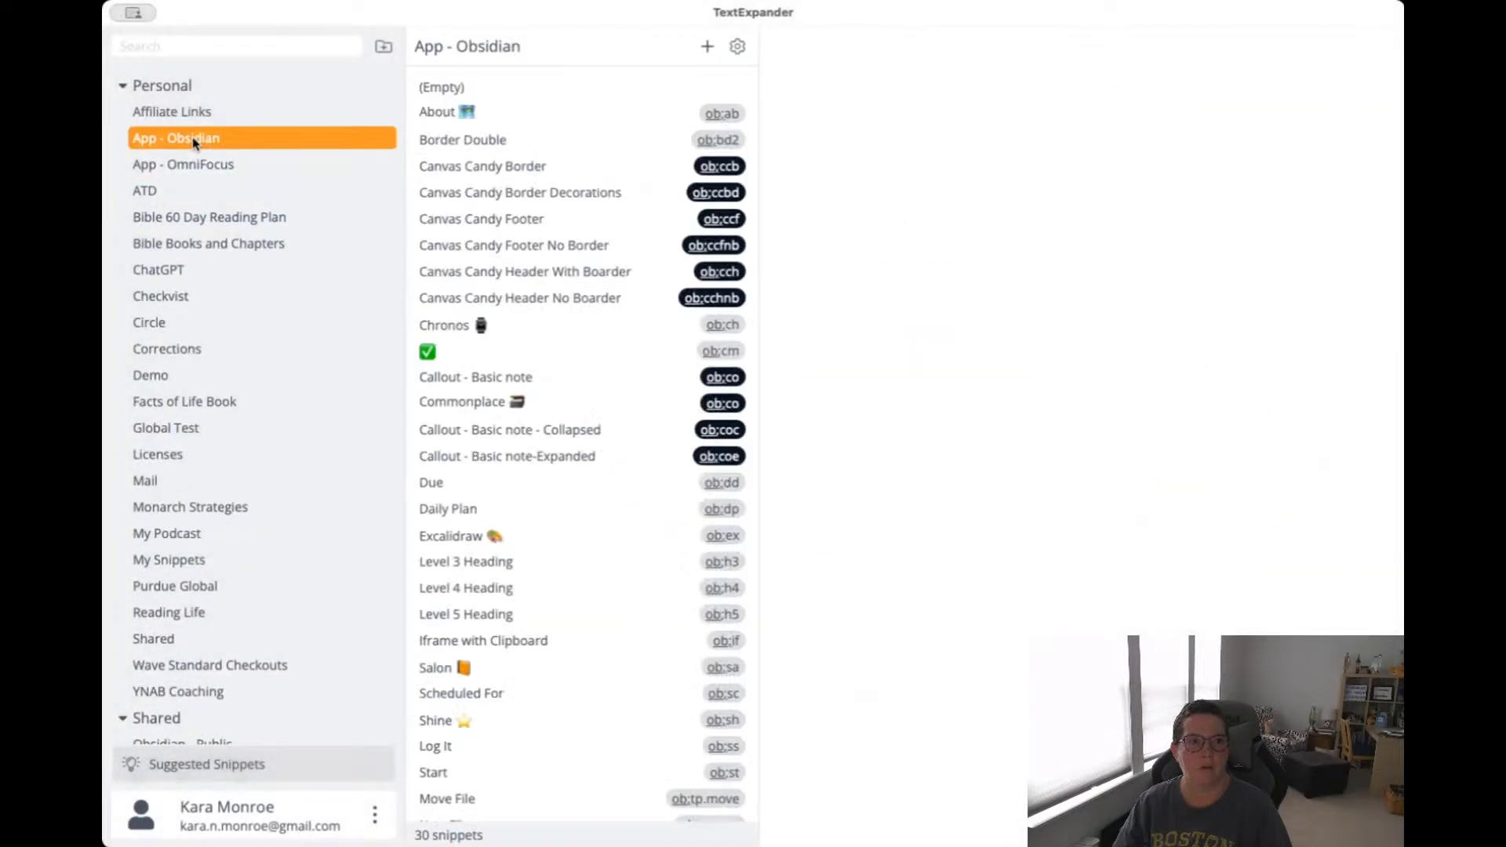
pyautogui.click(737, 46)
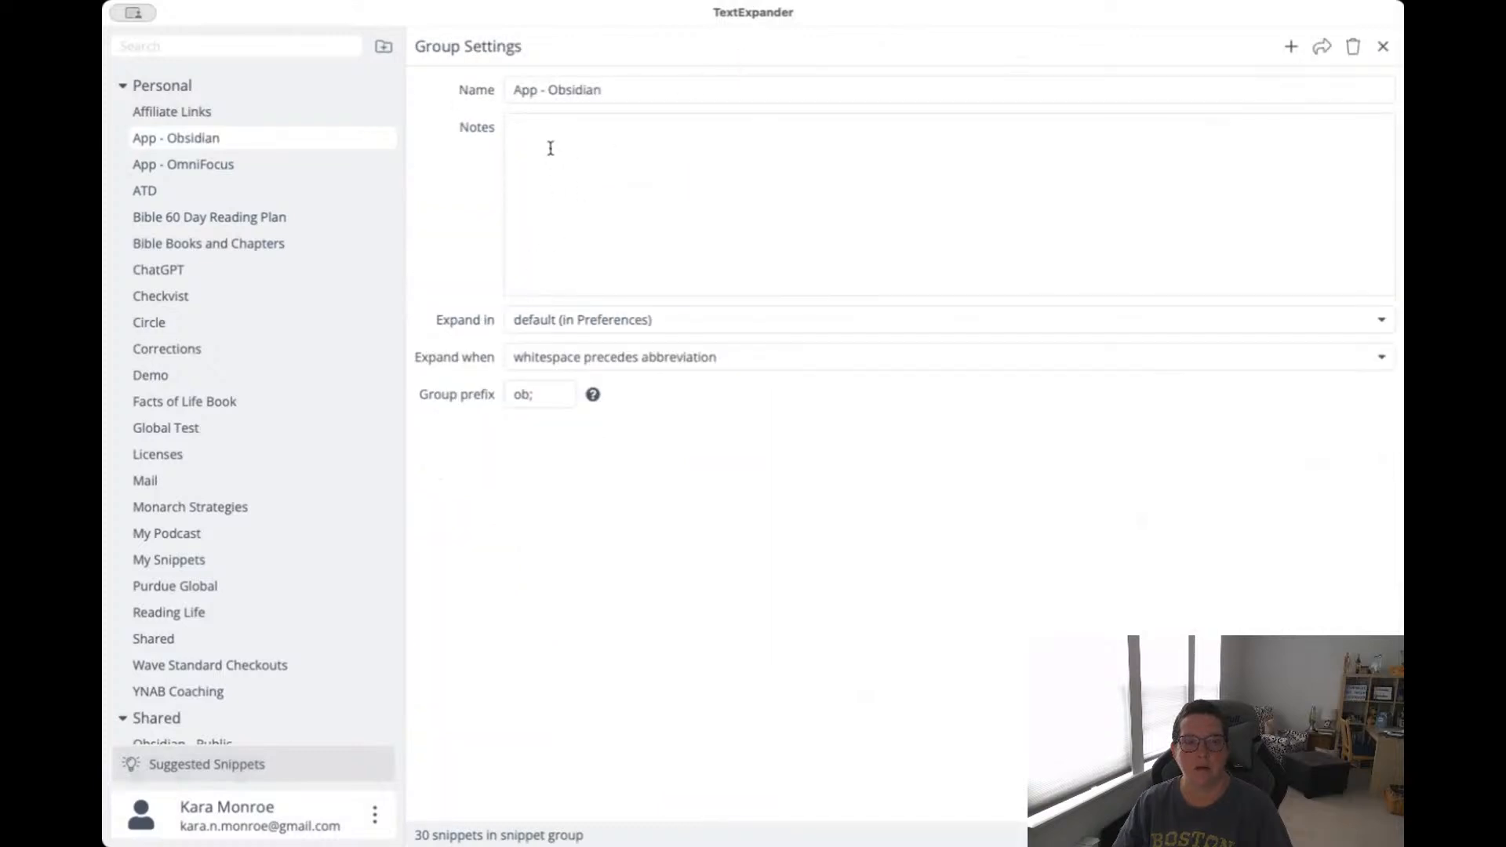
pyautogui.click(551, 148)
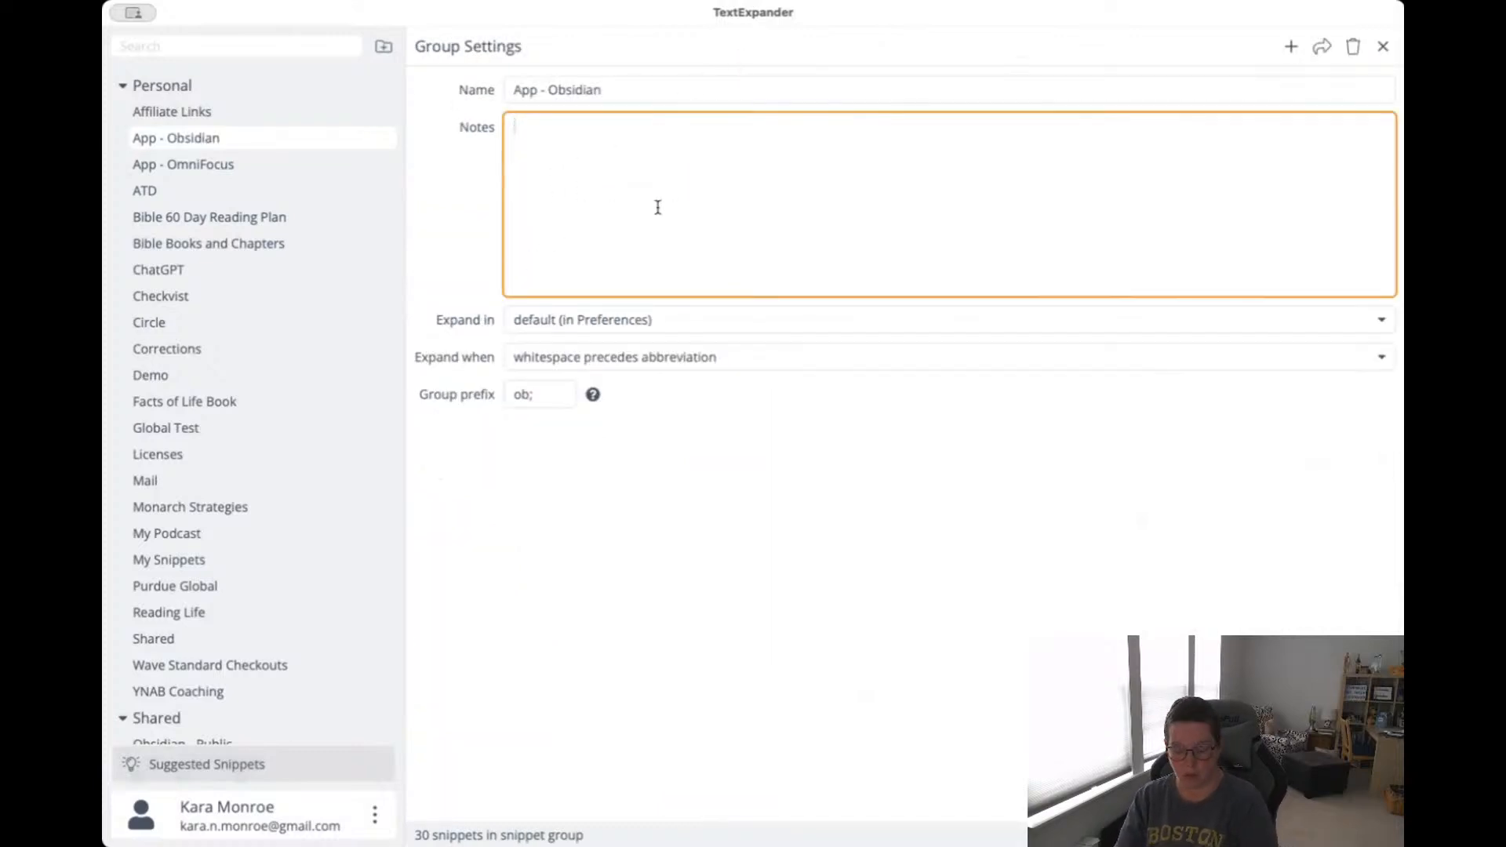
pyautogui.write('These are text')
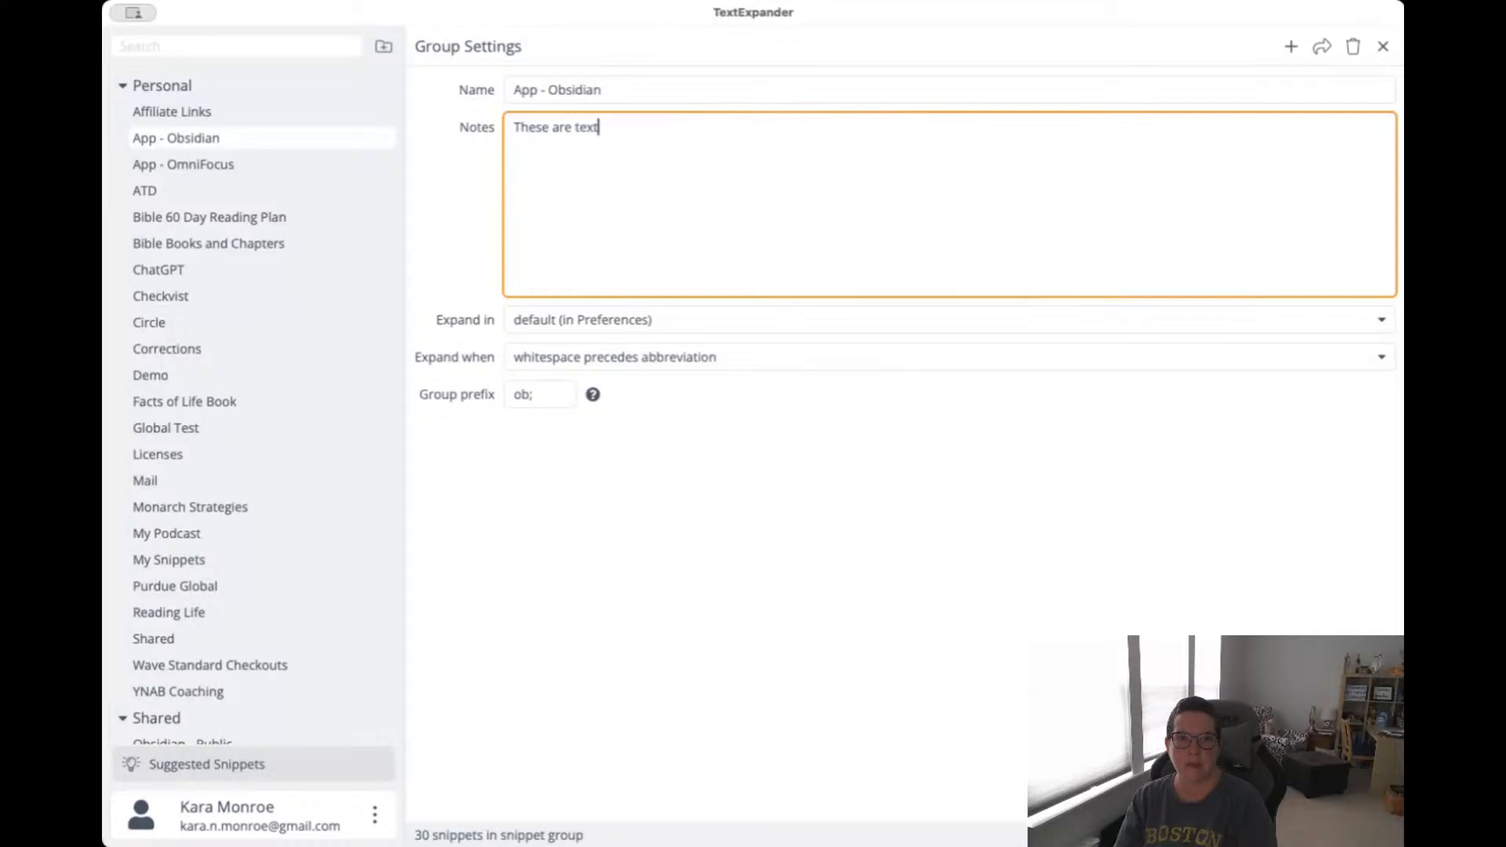
pyautogui.write(' expansion ')
pyautogui.write(' that will run on')
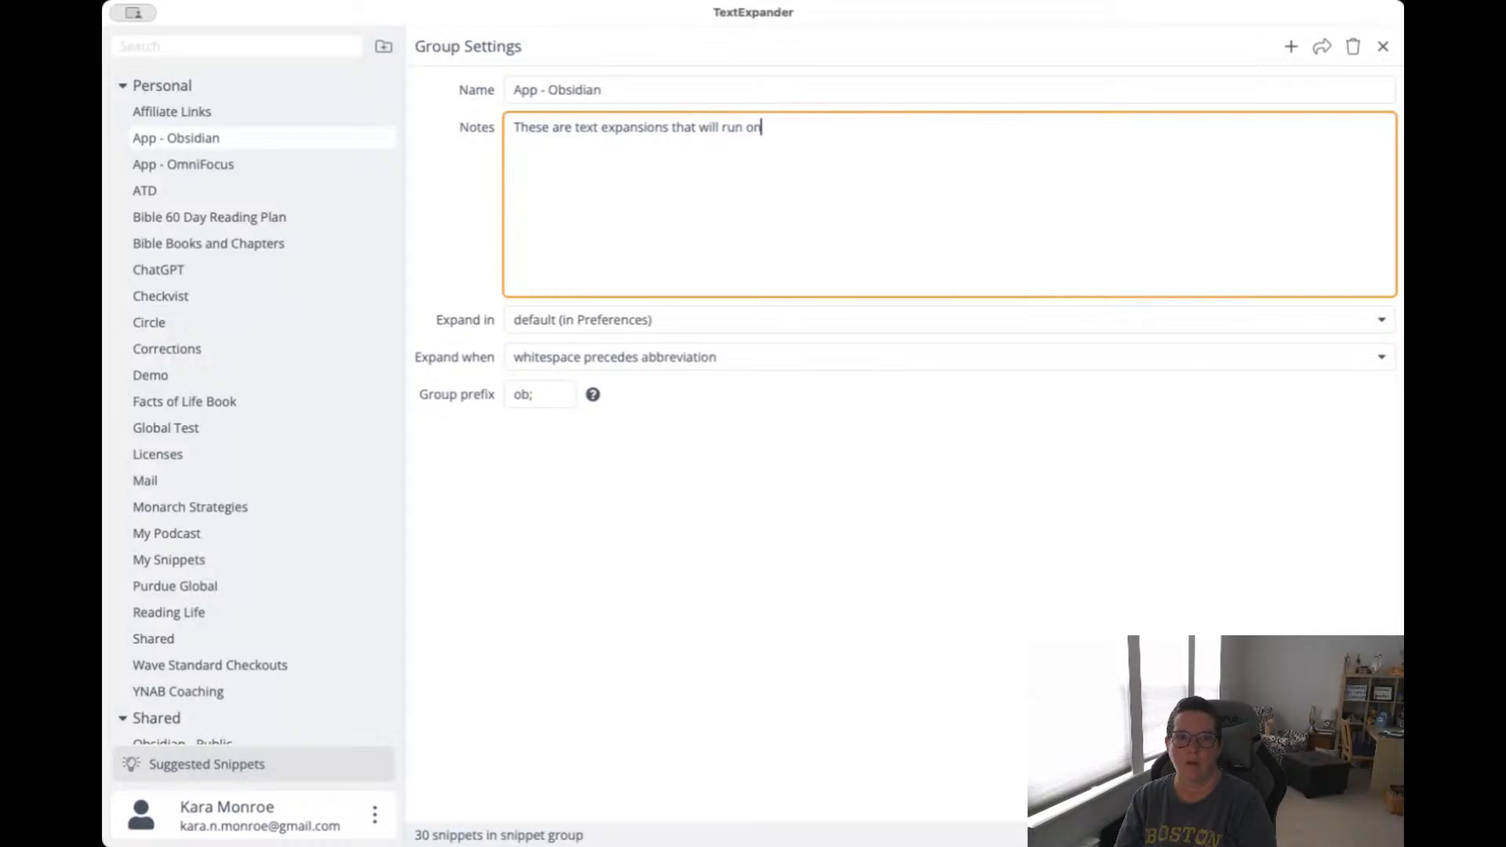
pyautogui.write('ly in Obsidian')
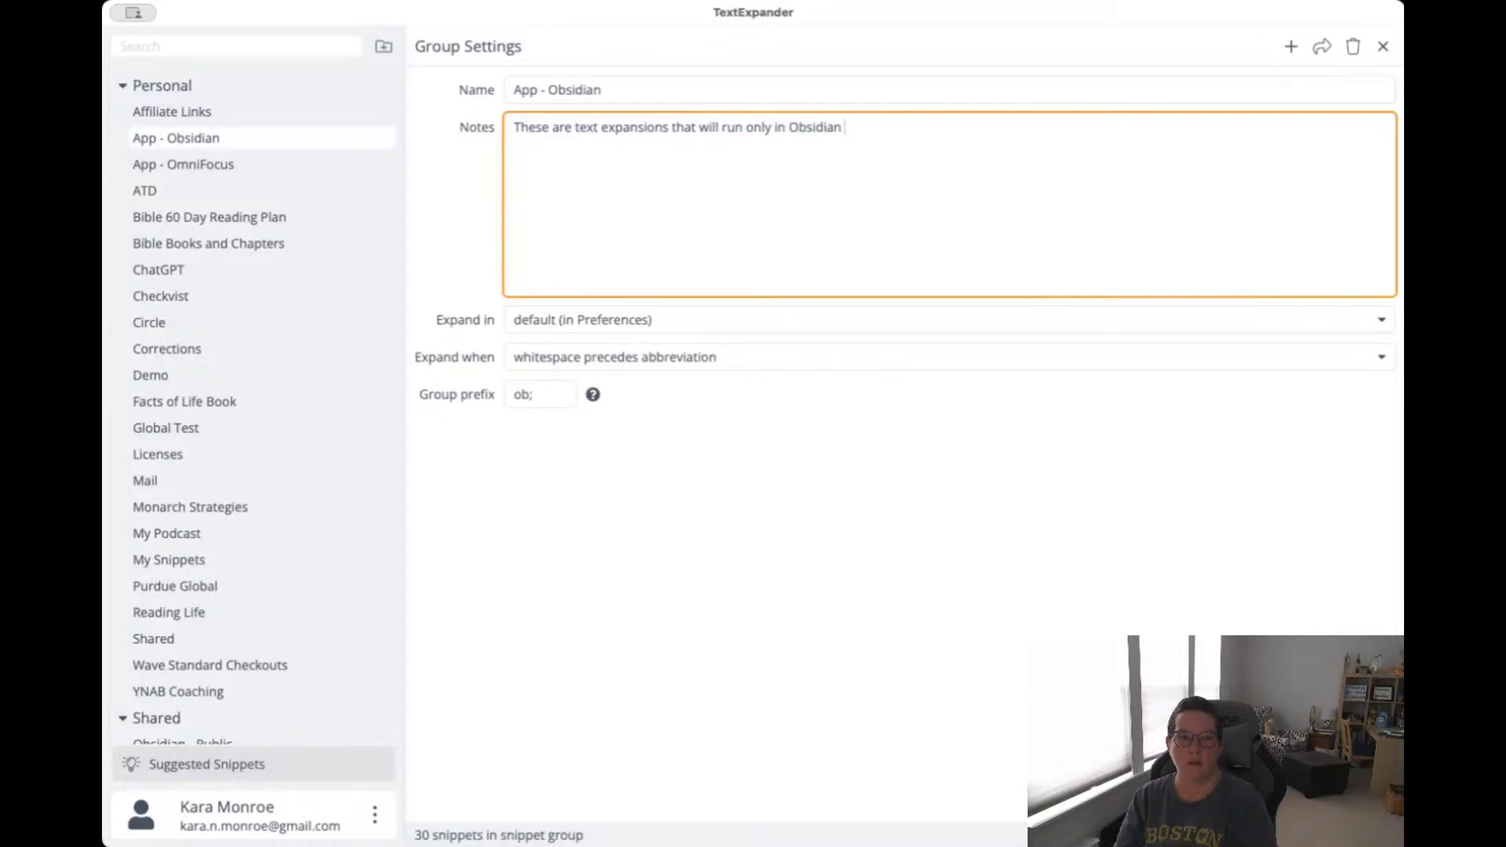
# Complete the group note with "as Expand in below is selected and Obsidian is the only app they will work in.".
pyautogui.write(' as we ')
pyautogui.write('Expand in belo')
pyautogui.write('w is')
pyautogui.write(' selec')
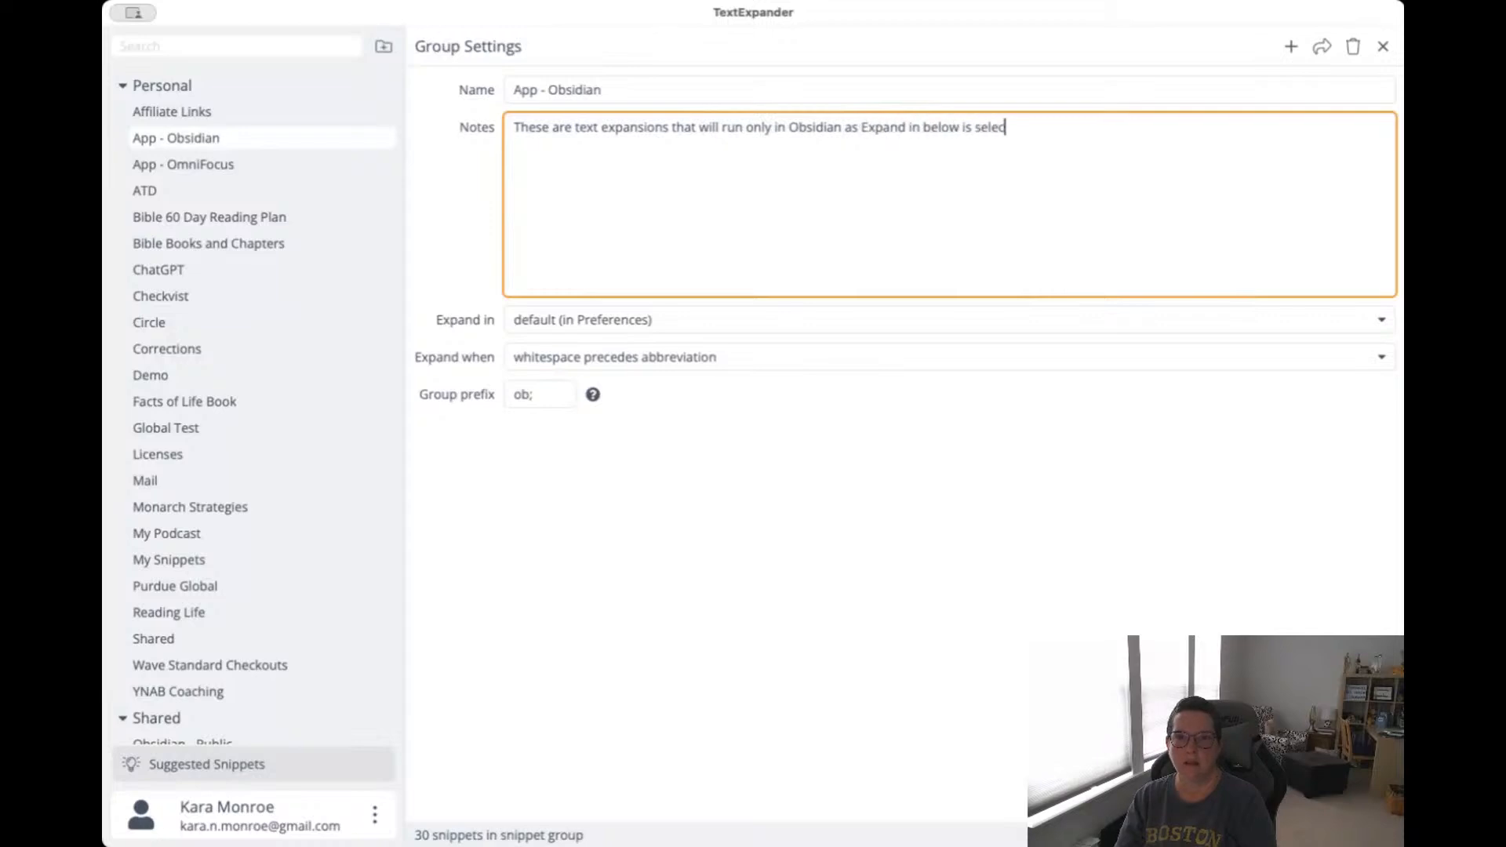
pyautogui.write('ted and ')
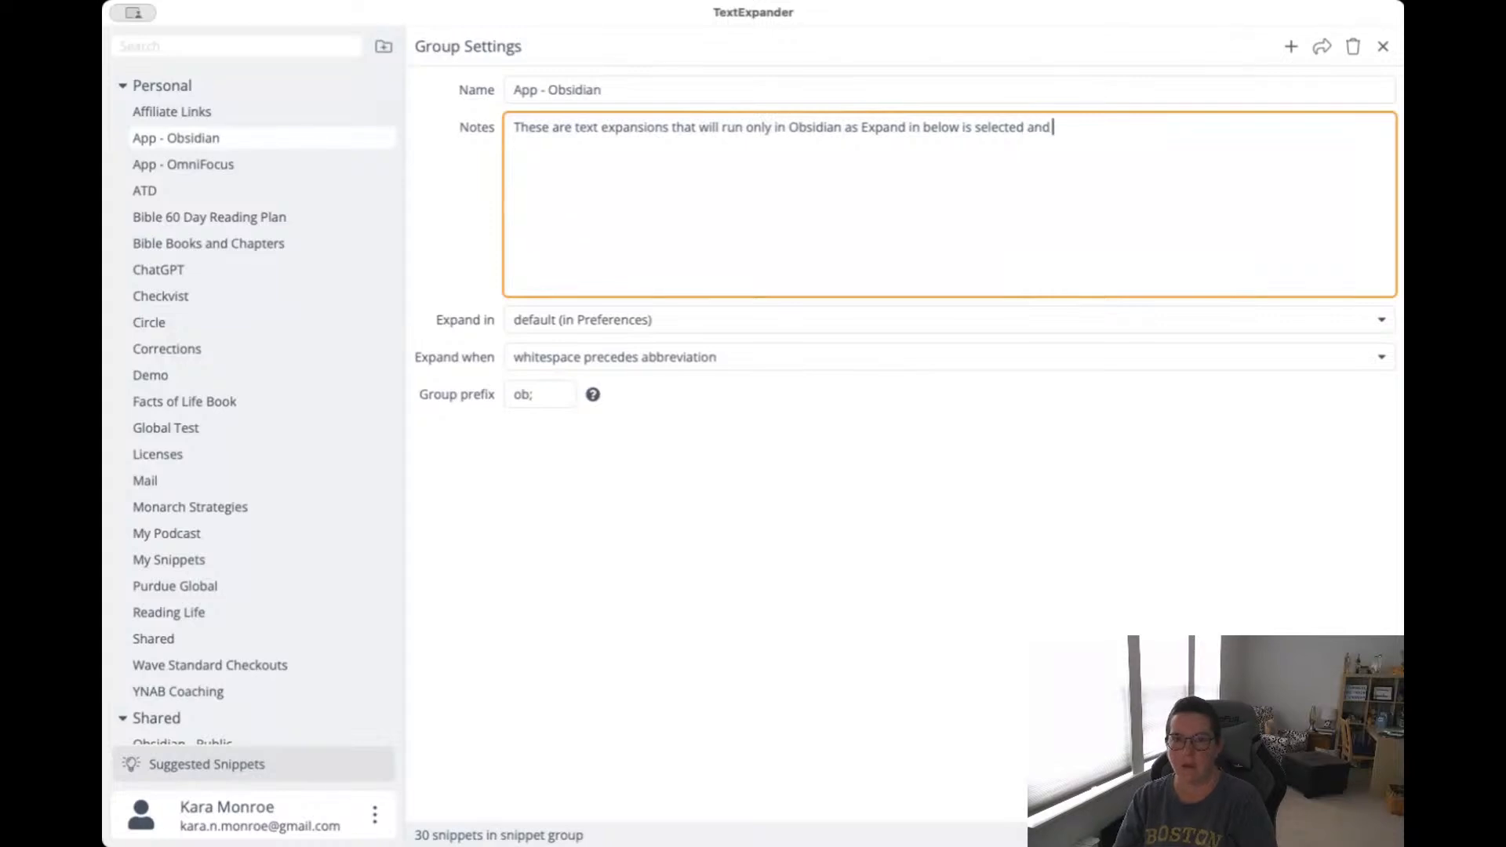
pyautogui.write('Obsidian is the only ')
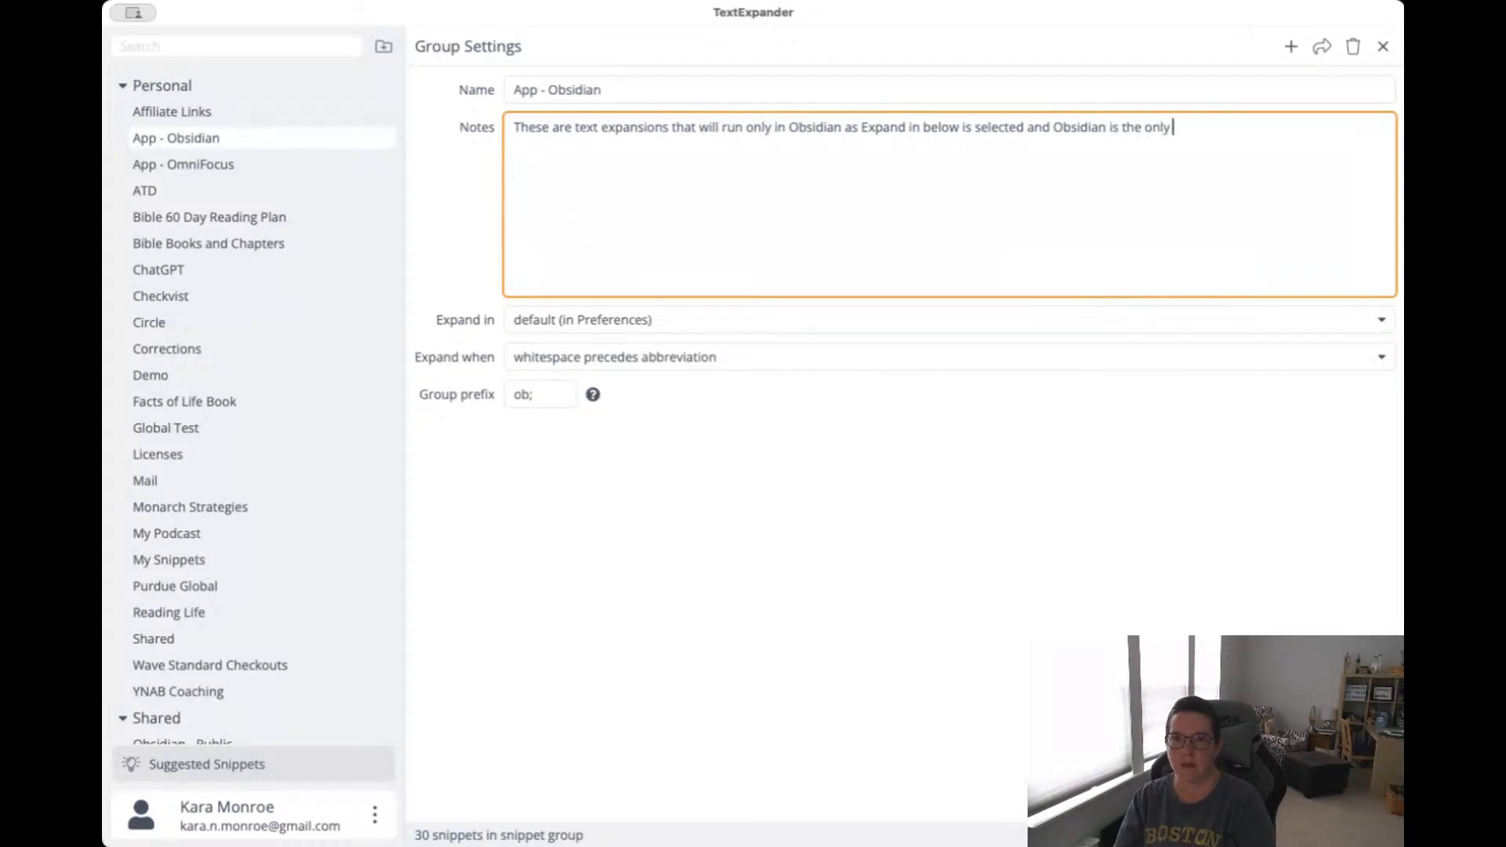
pyautogui.write('app they will work in.')
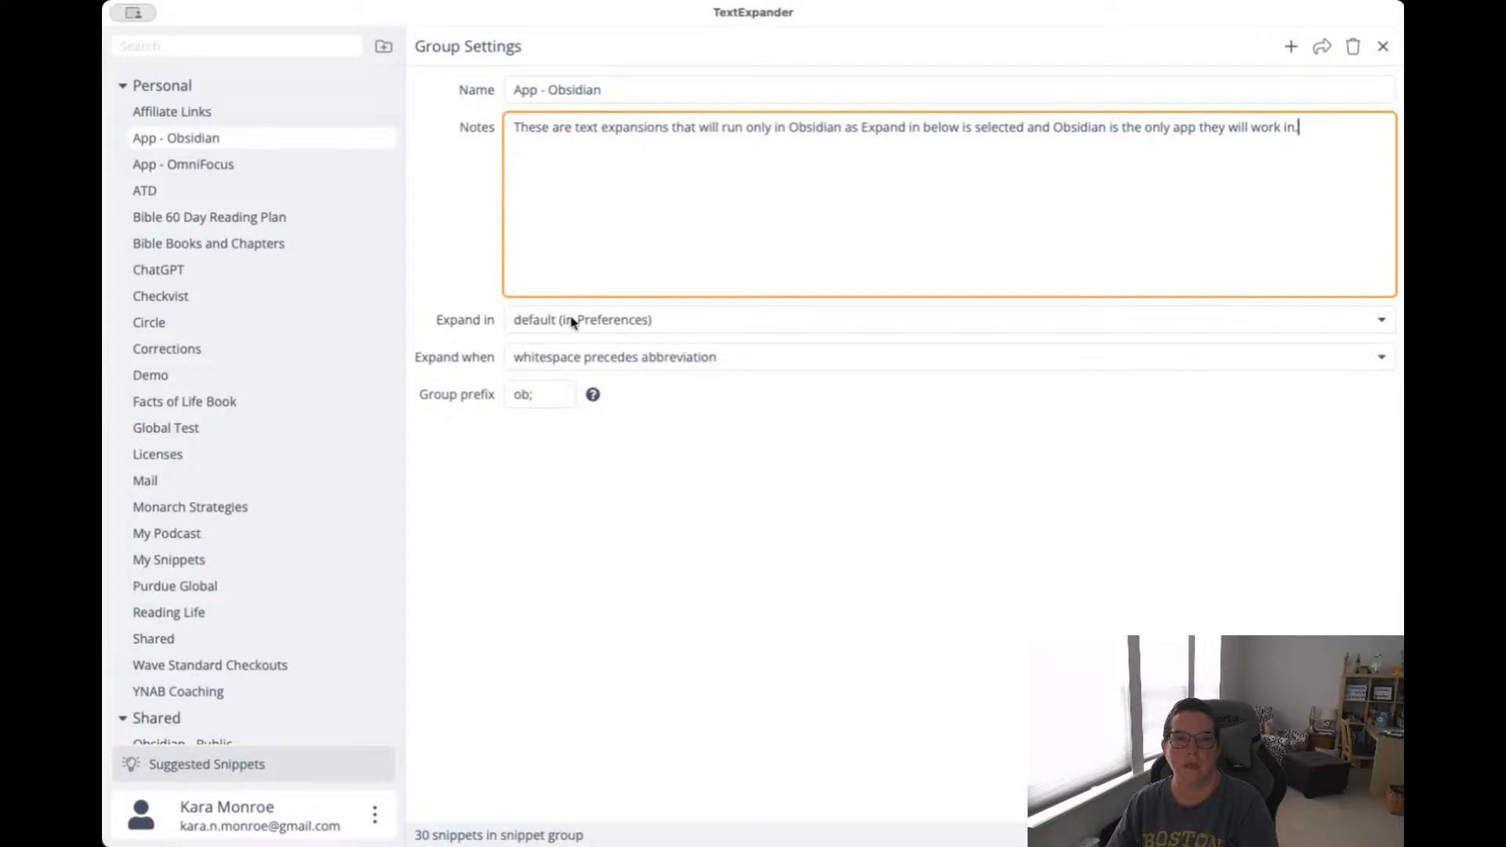
# Restrict the App - Obsidian group to expand in only these applications, with Obsidian as the sole one selected.
pyautogui.press('Tab')
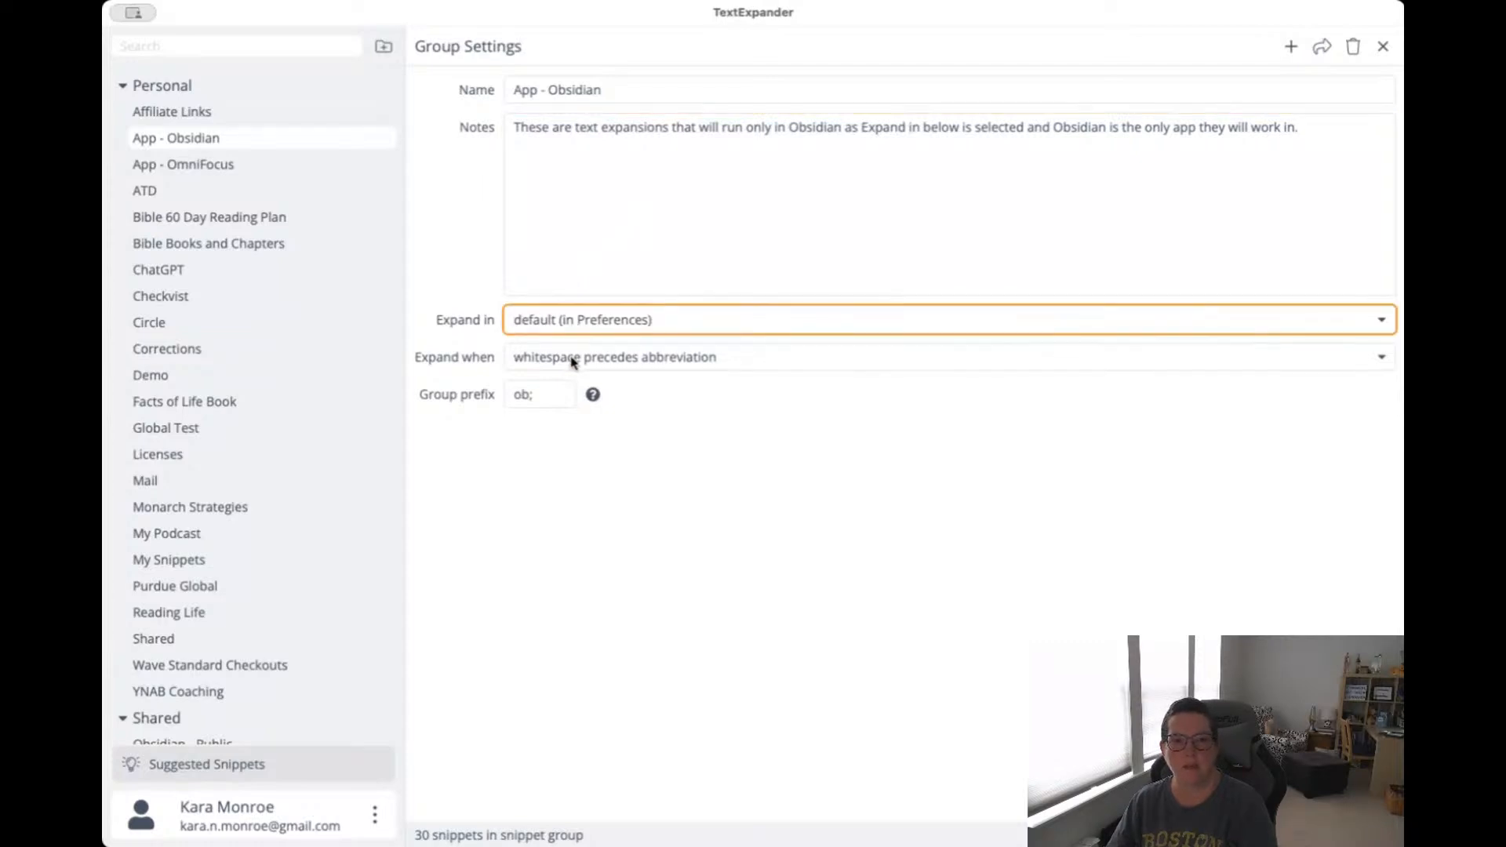
pyautogui.click(571, 358)
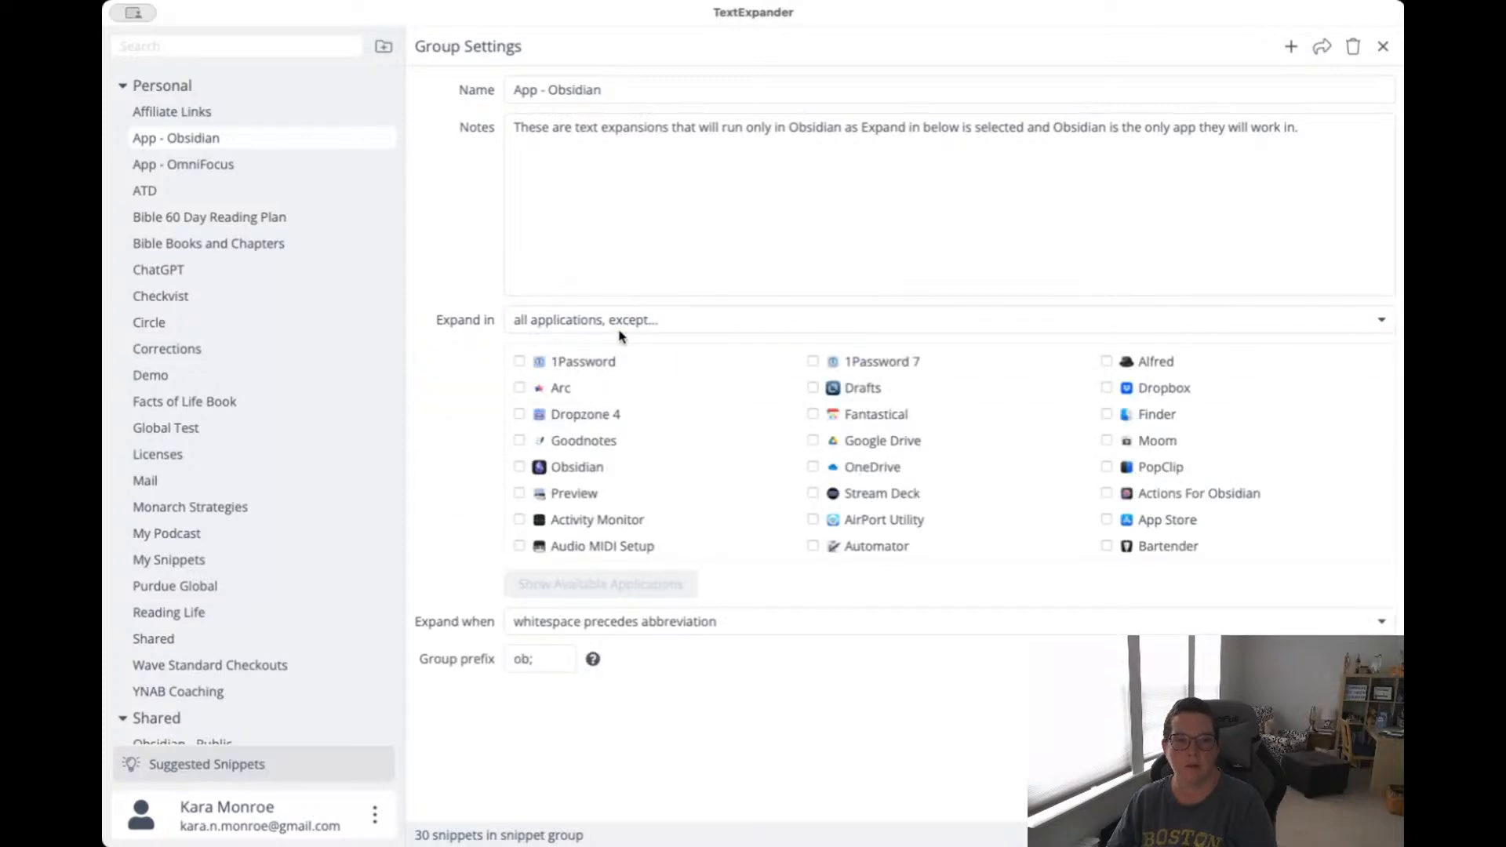
pyautogui.click(681, 320)
pyautogui.click(678, 343)
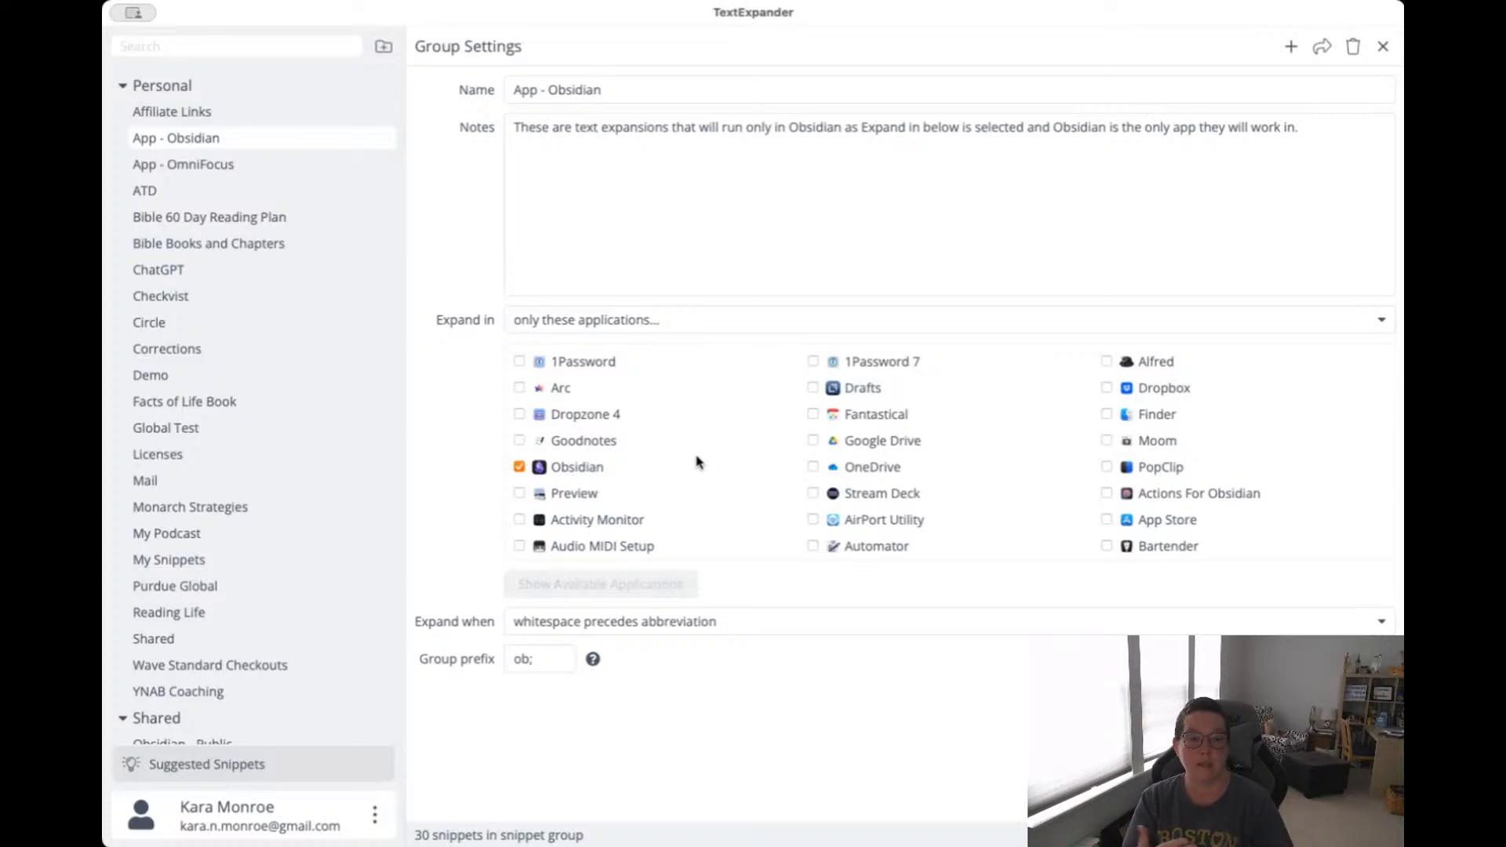
# Change the App - Obsidian group's prefix to "obs;".
pyautogui.click(527, 659)
pyautogui.press('BackSpace')
pyautogui.write('s')
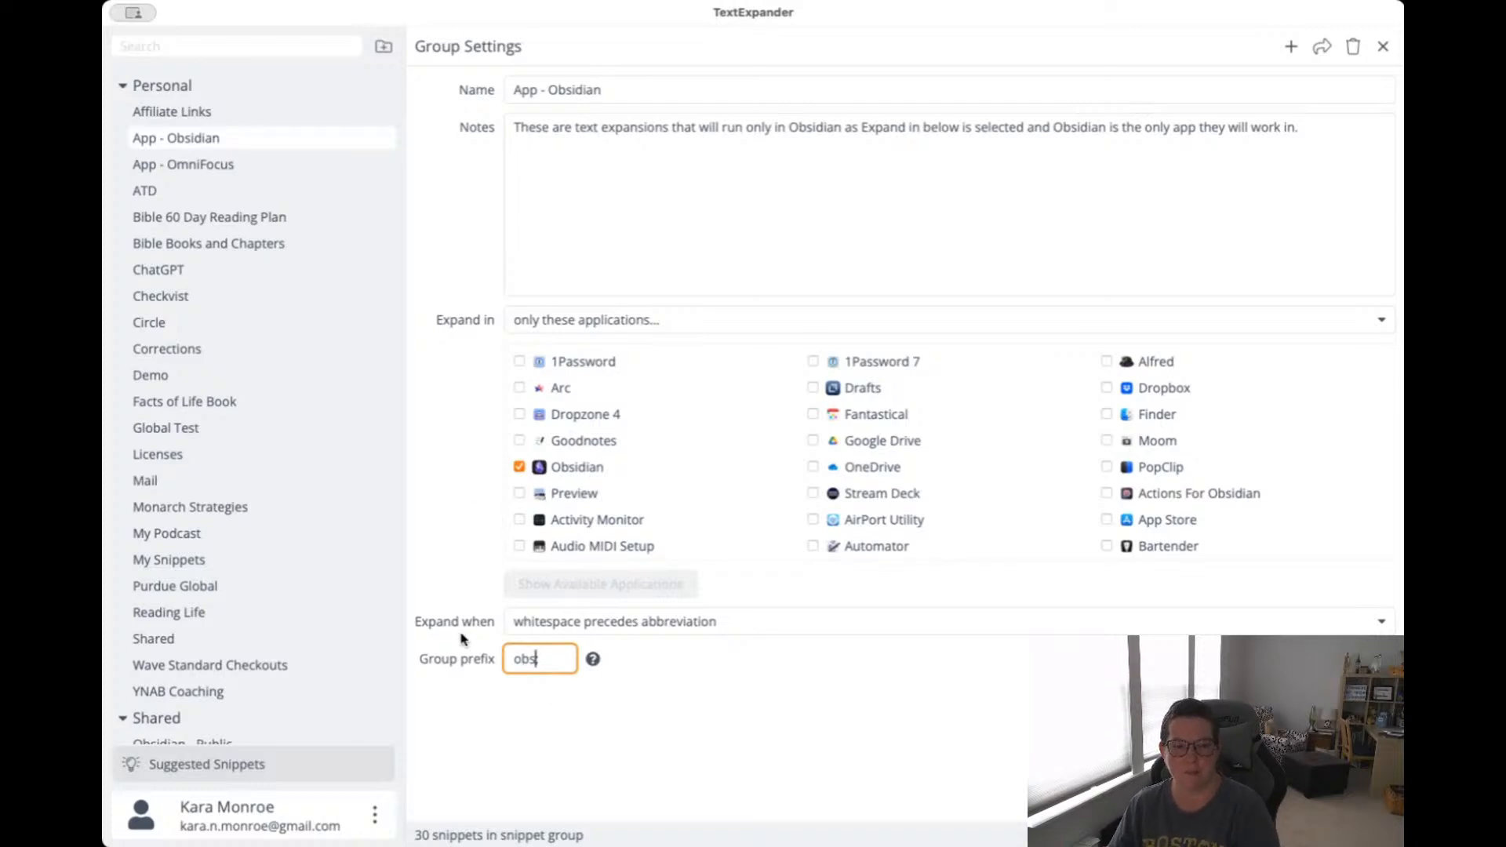
# Delete the empty snippet from the App - Obsidian group.
pyautogui.click(211, 141)
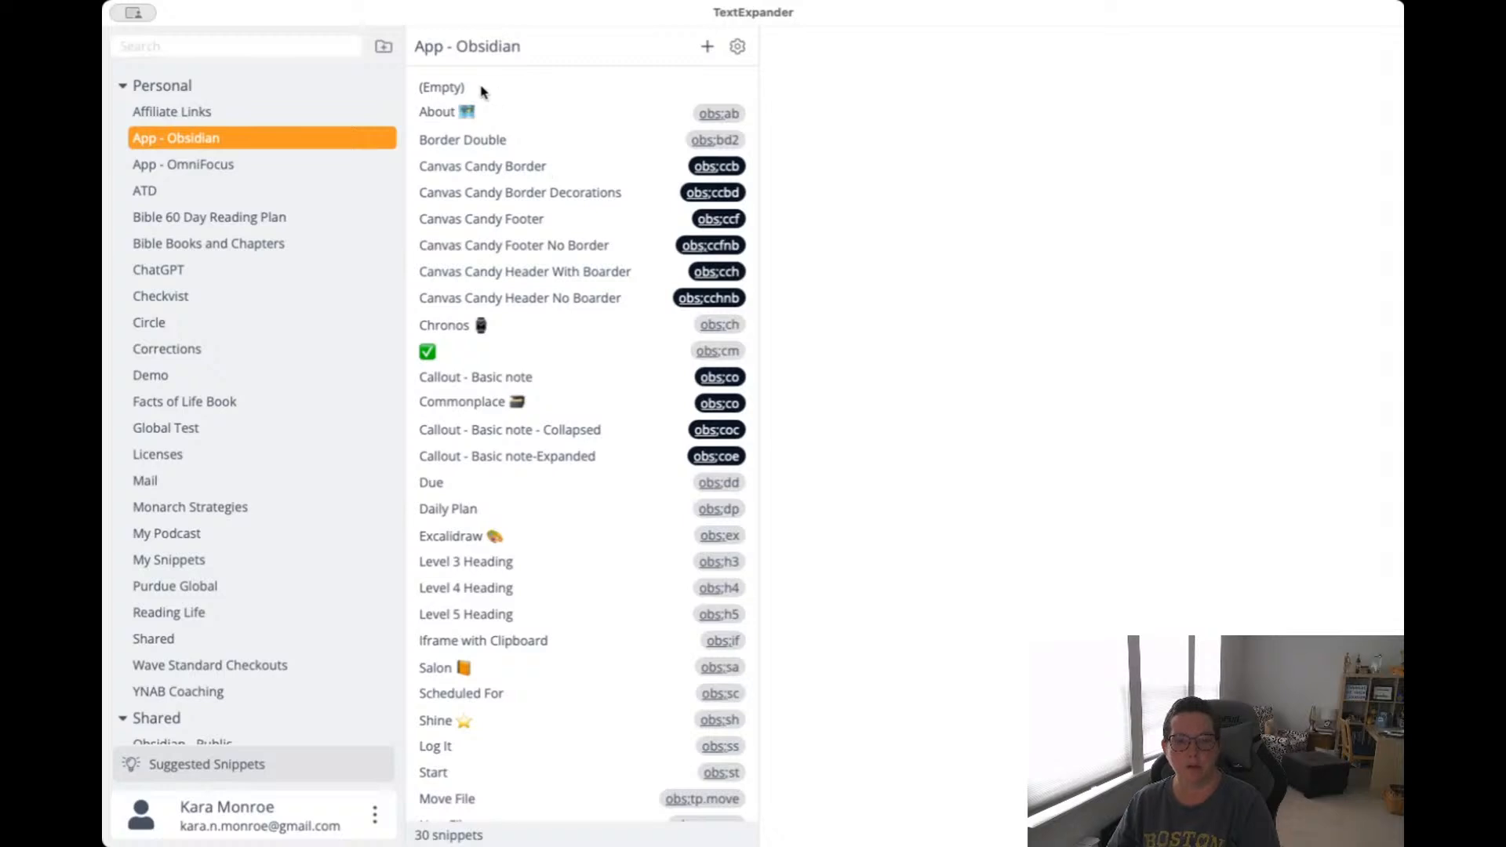
pyautogui.click(458, 89)
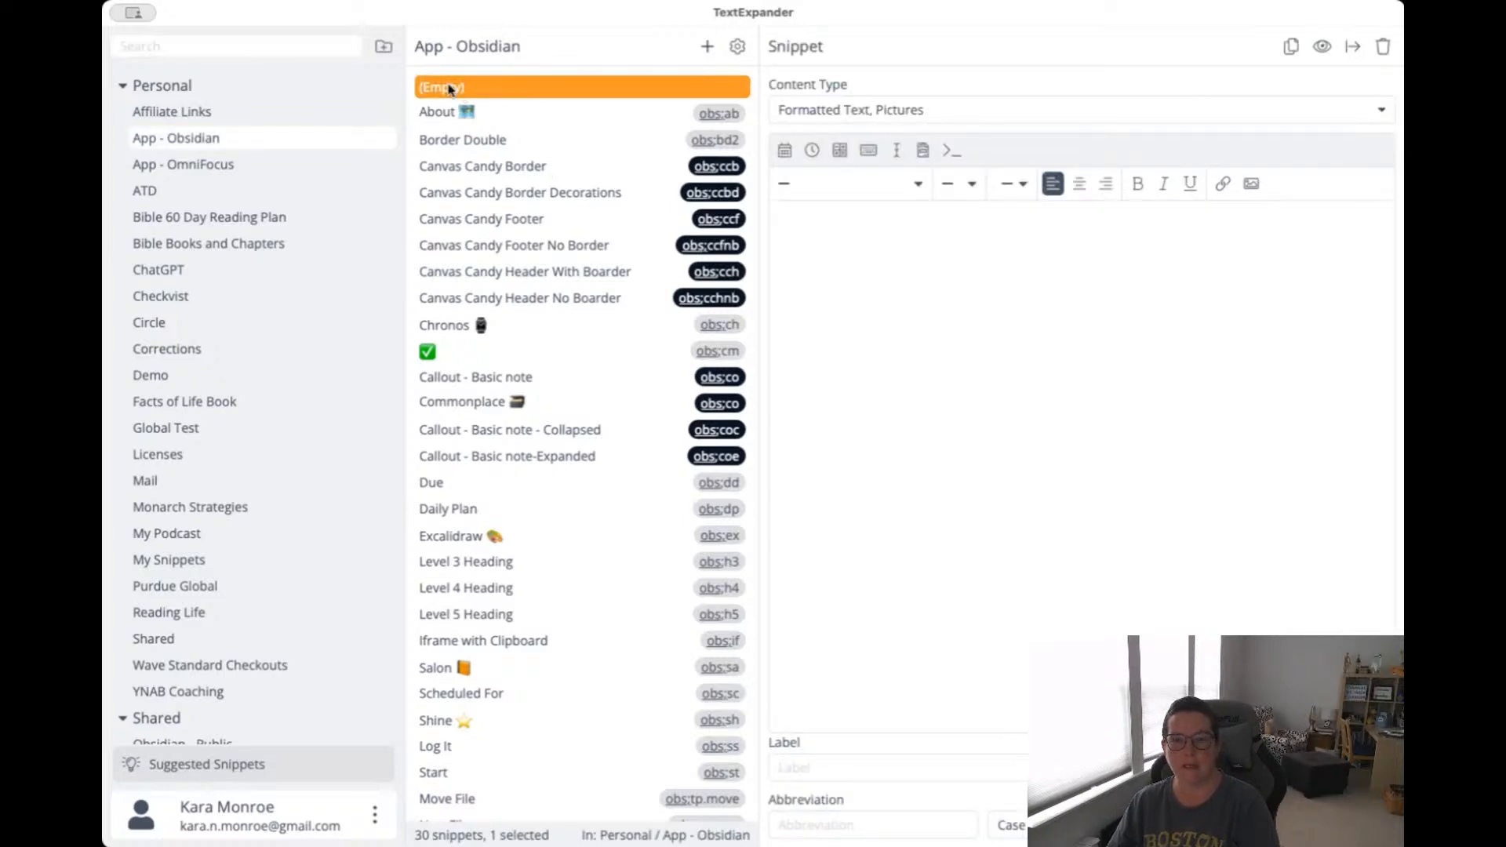
pyautogui.press('Delete')
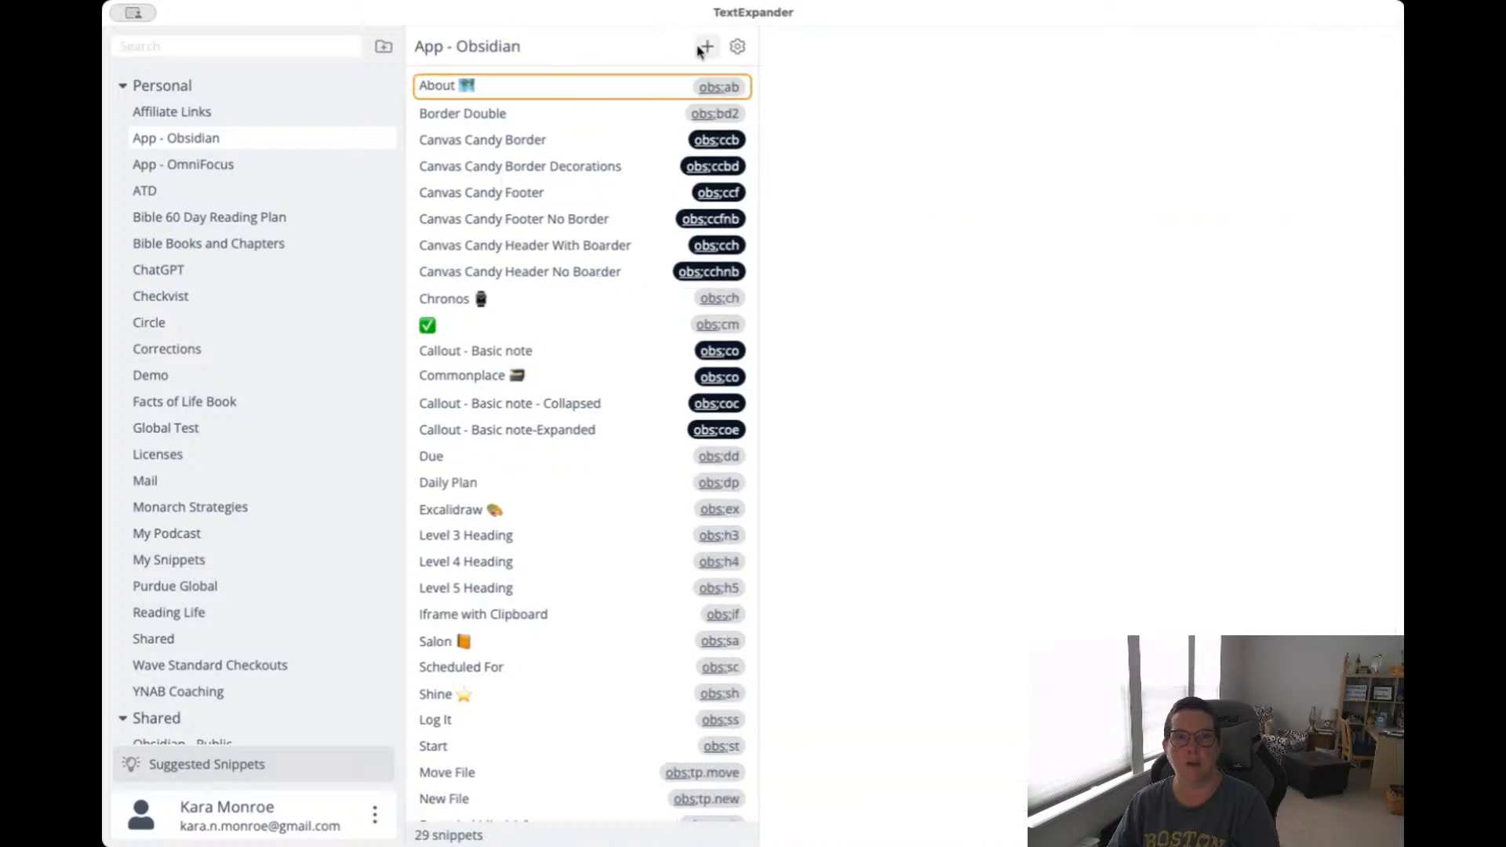
# Add a plain text snippet to the App - Obsidian group containing ">[!Note]" followed by a second line with ">".
pyautogui.click(706, 47)
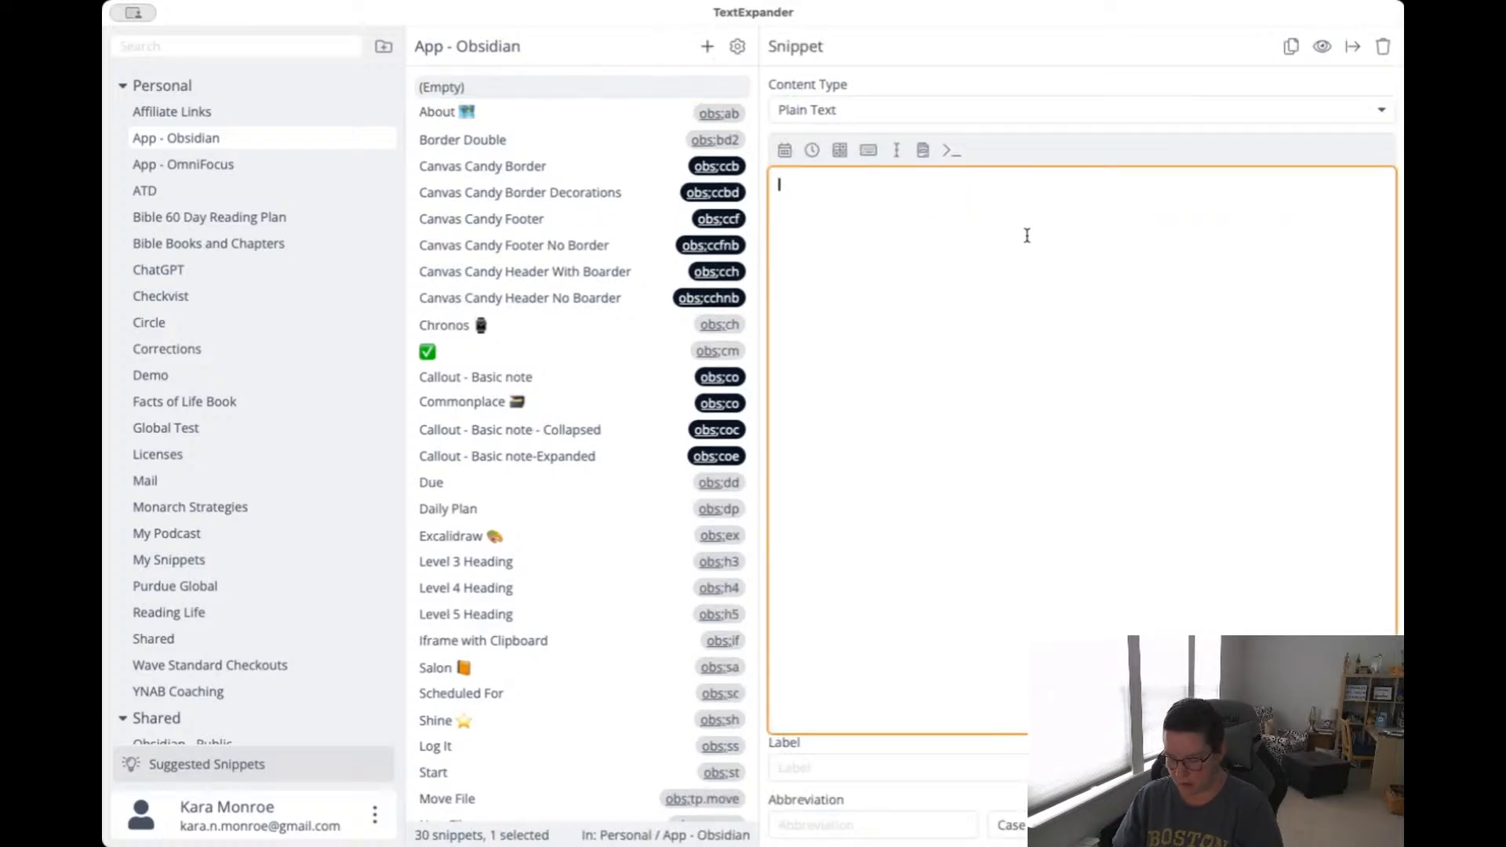
pyautogui.write('>')
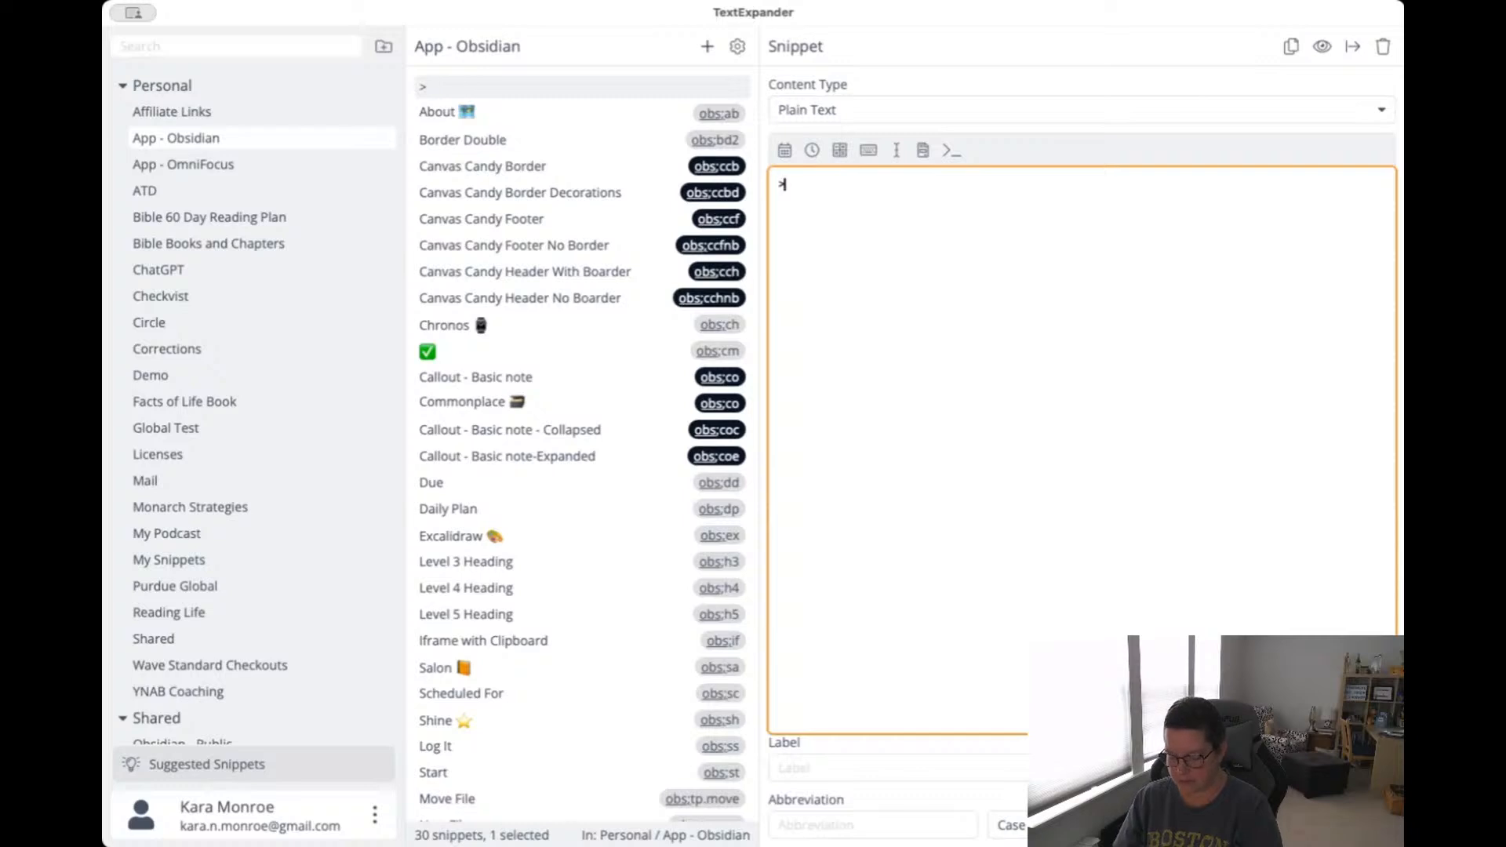
pyautogui.write('[!Note')
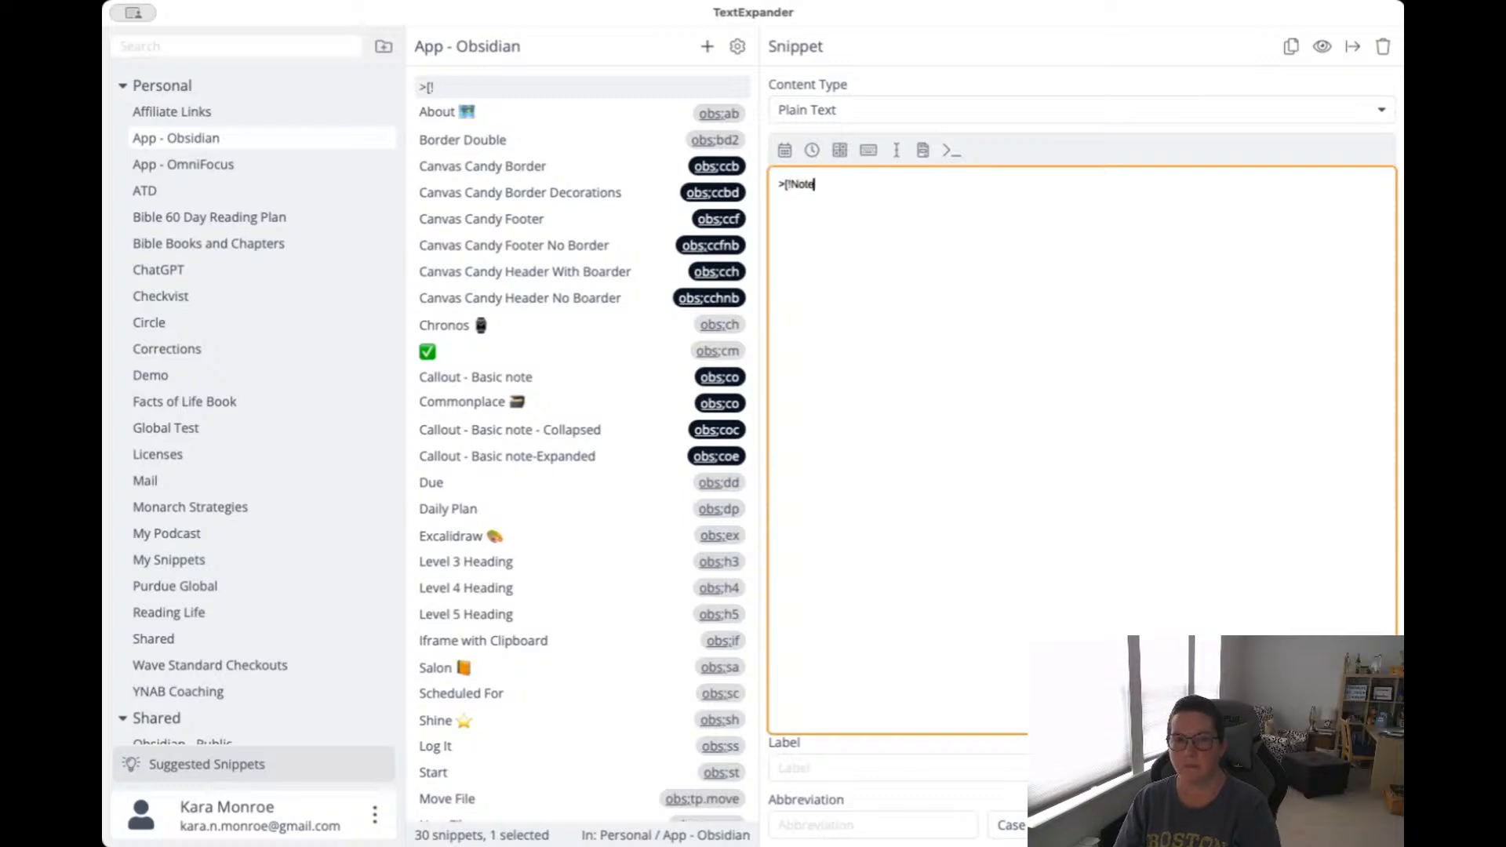
pyautogui.write(']')
pyautogui.press('Return')
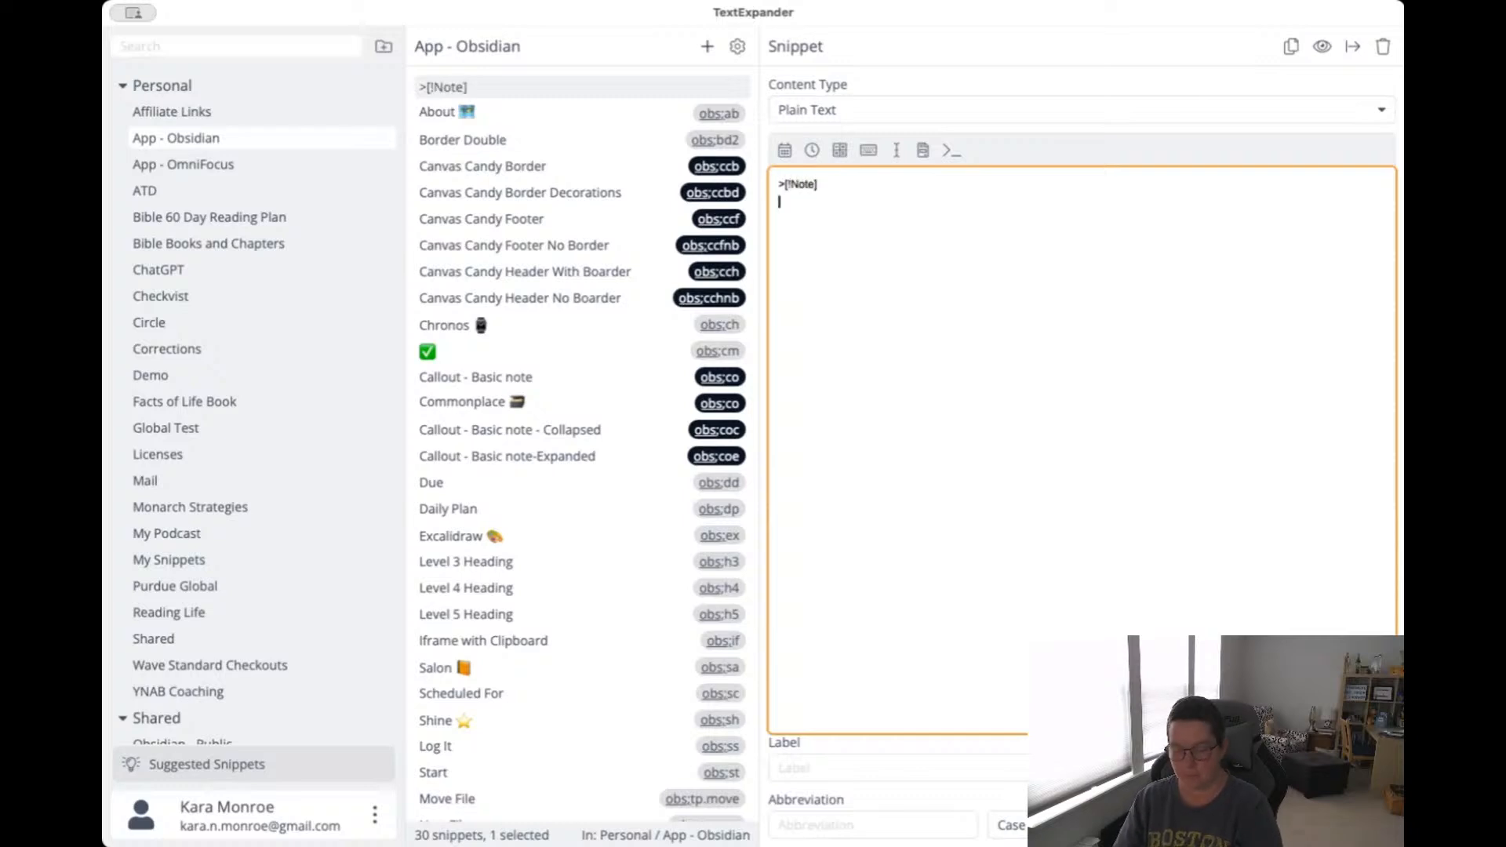
pyautogui.write('>')
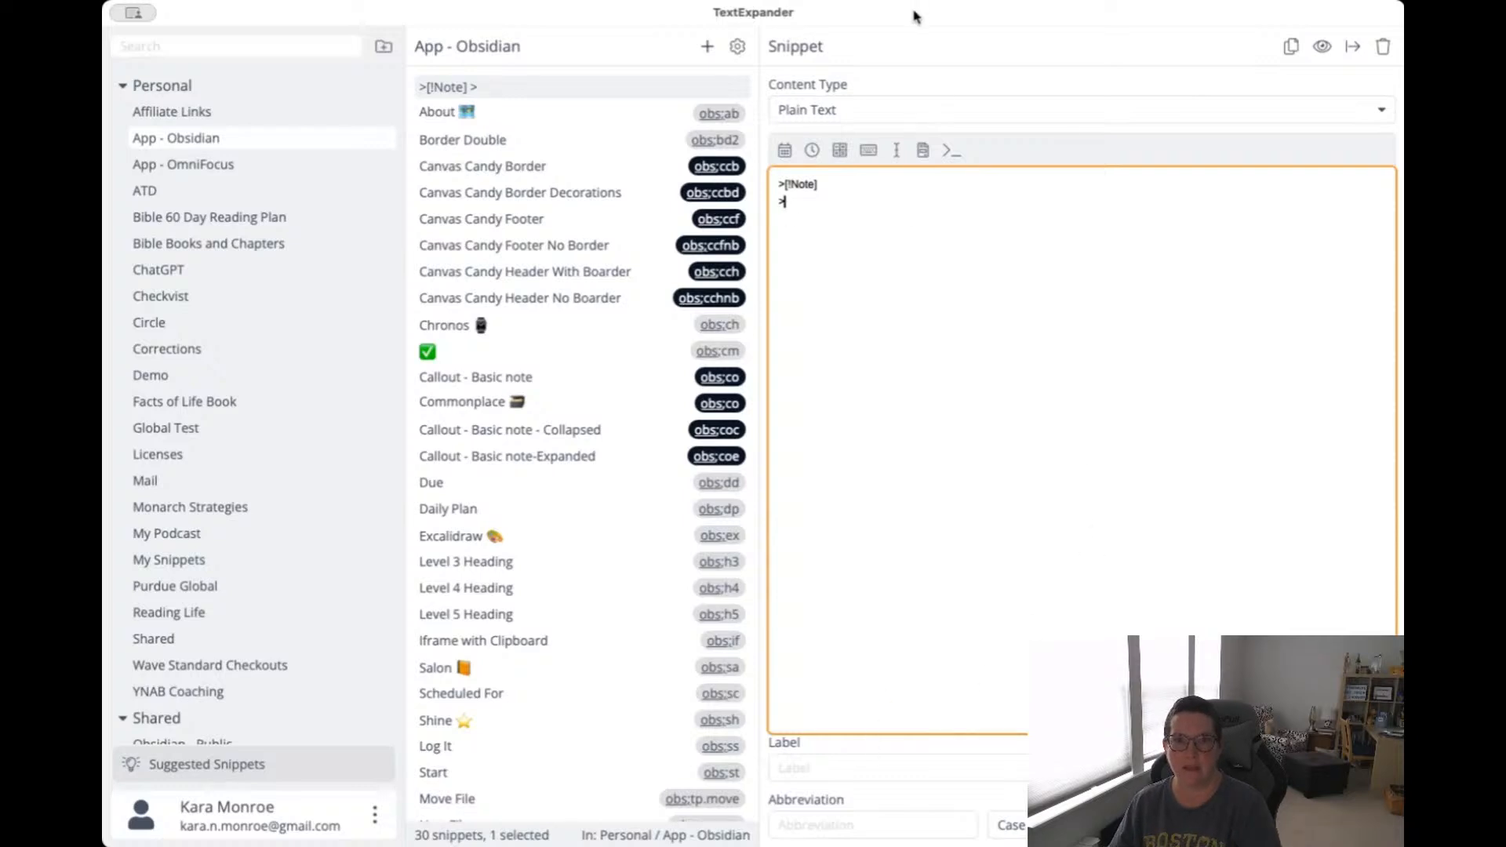
# Label the new snippet "Callout - Note" and give it the abbreviation "note".
pyautogui.click(816, 766)
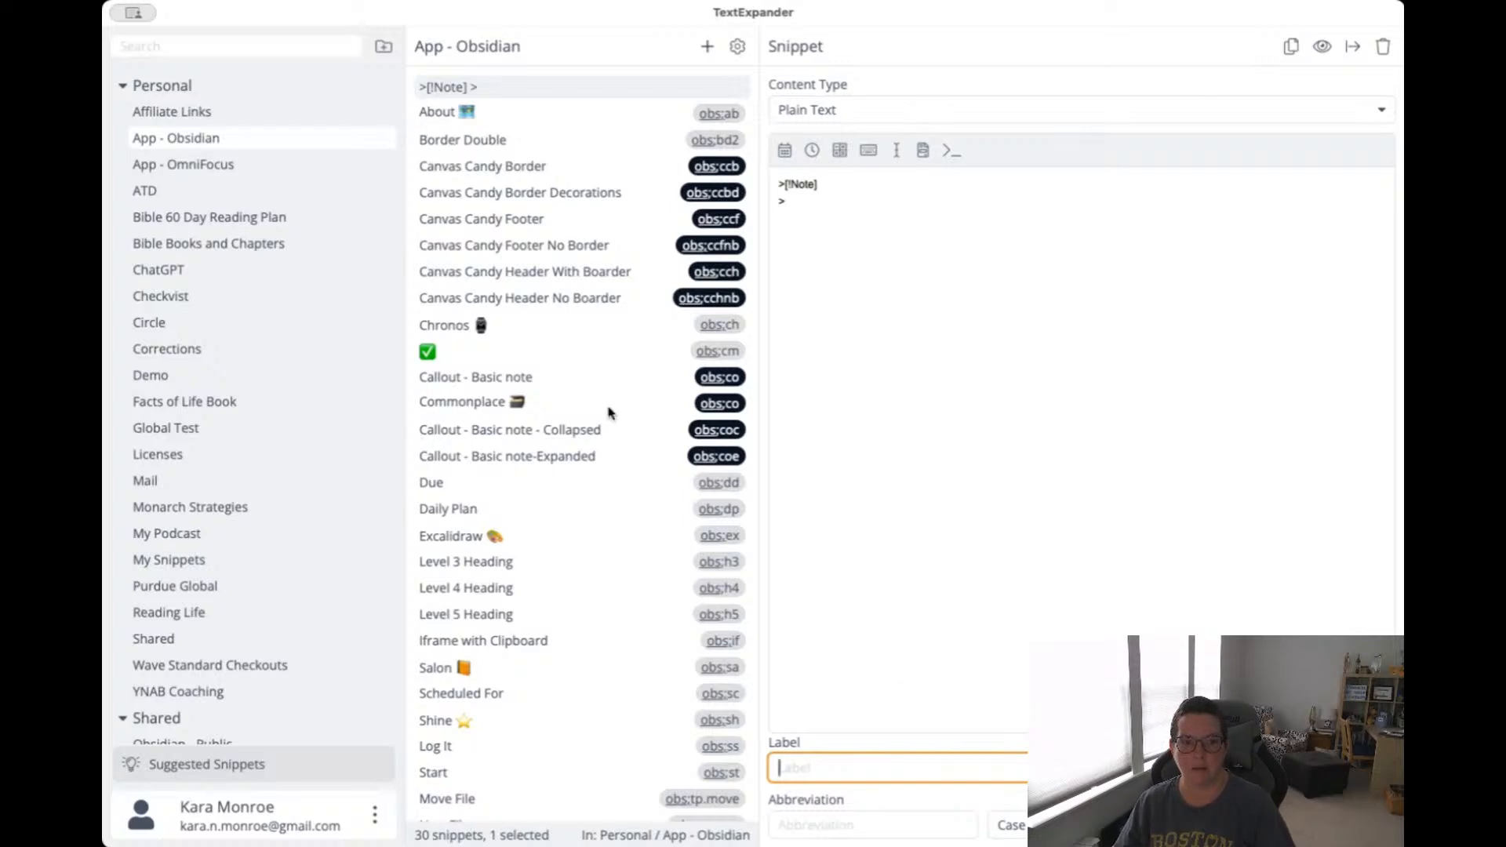
pyautogui.write('Call')
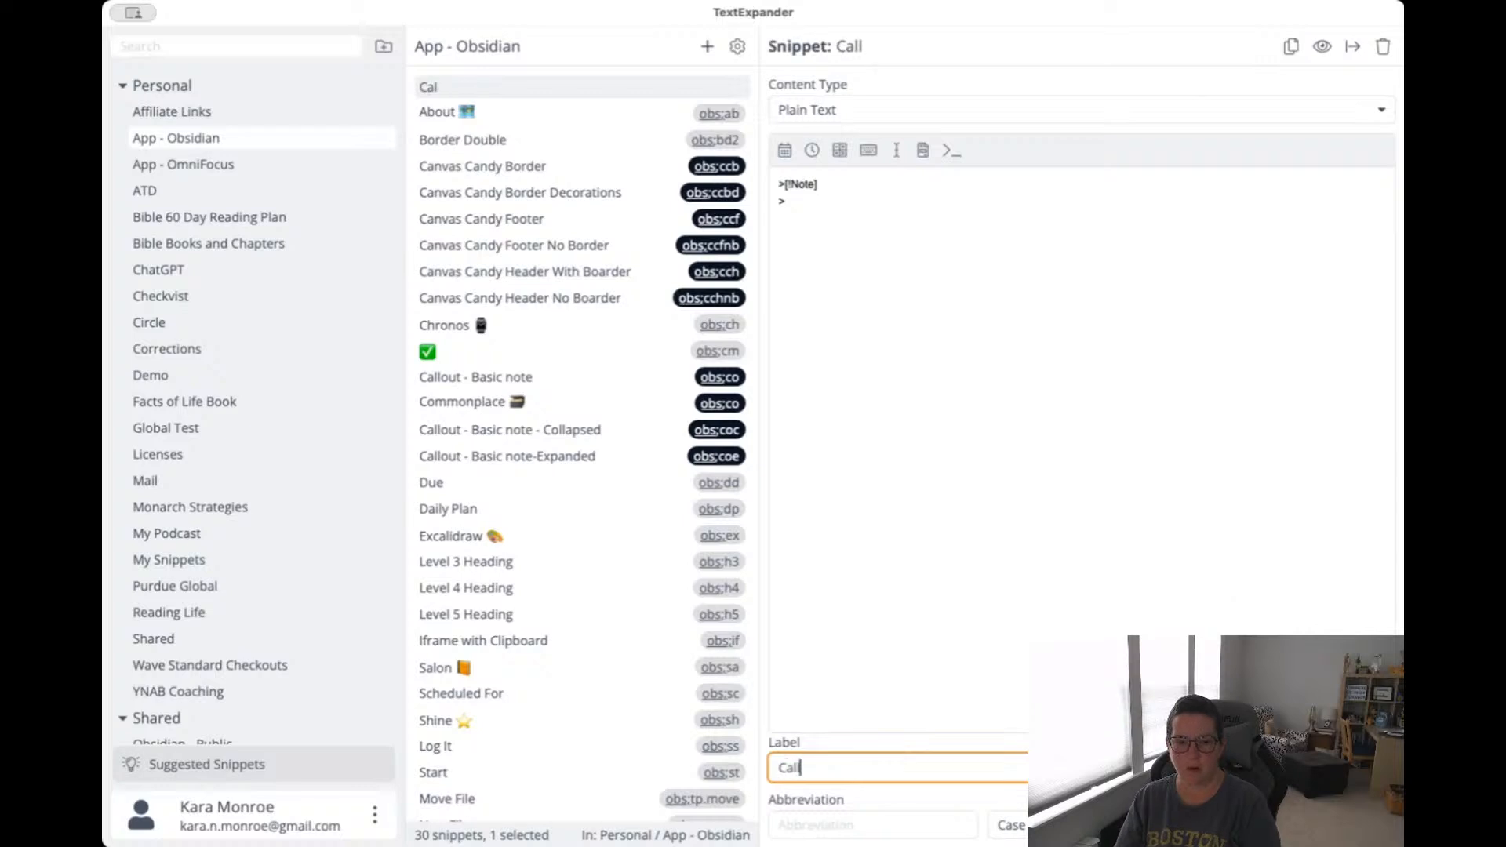
pyautogui.write('out - Note')
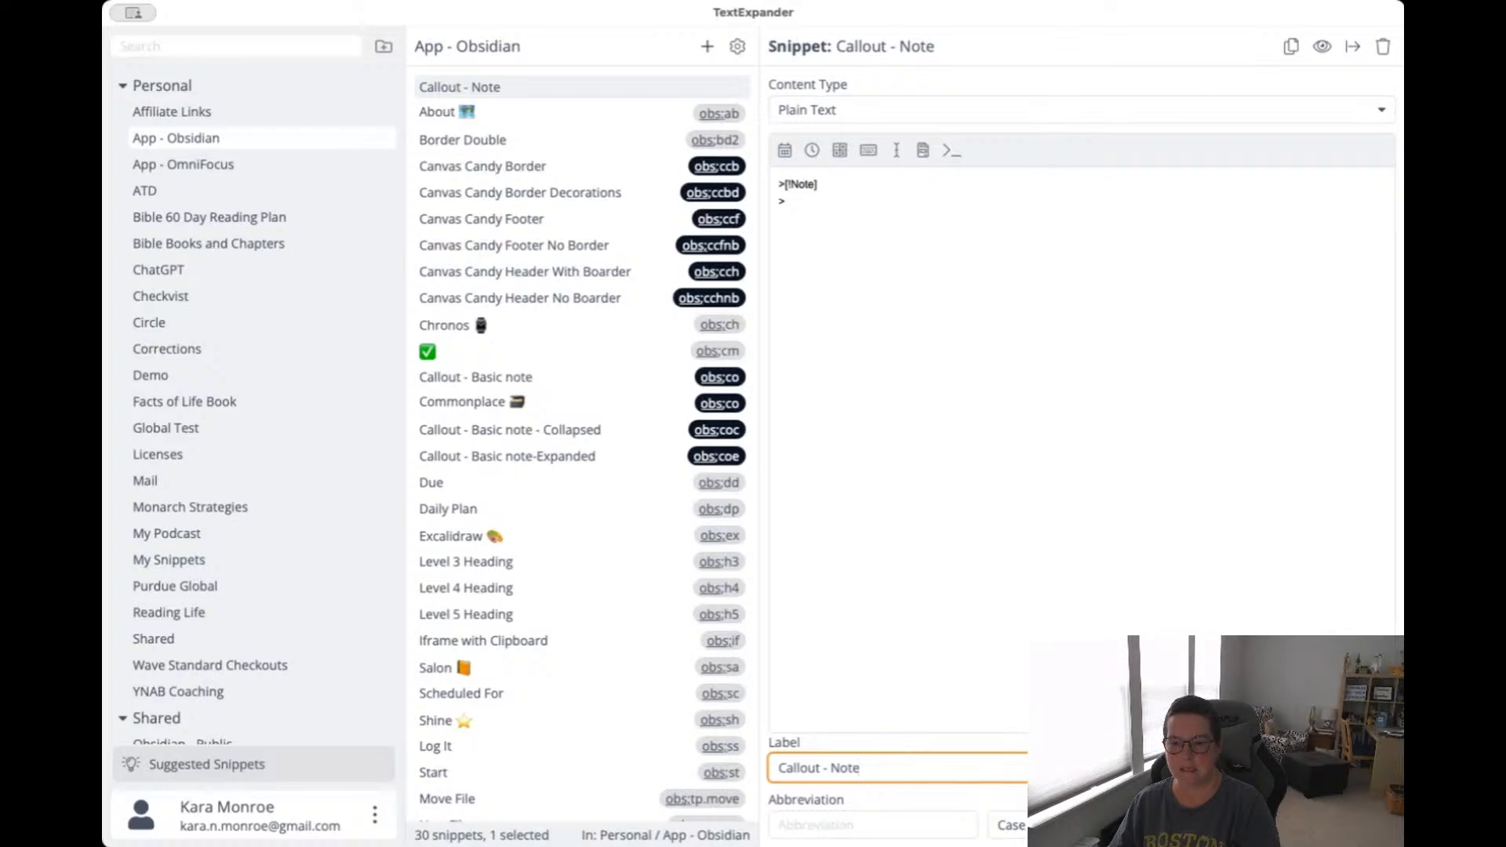
pyautogui.click(845, 831)
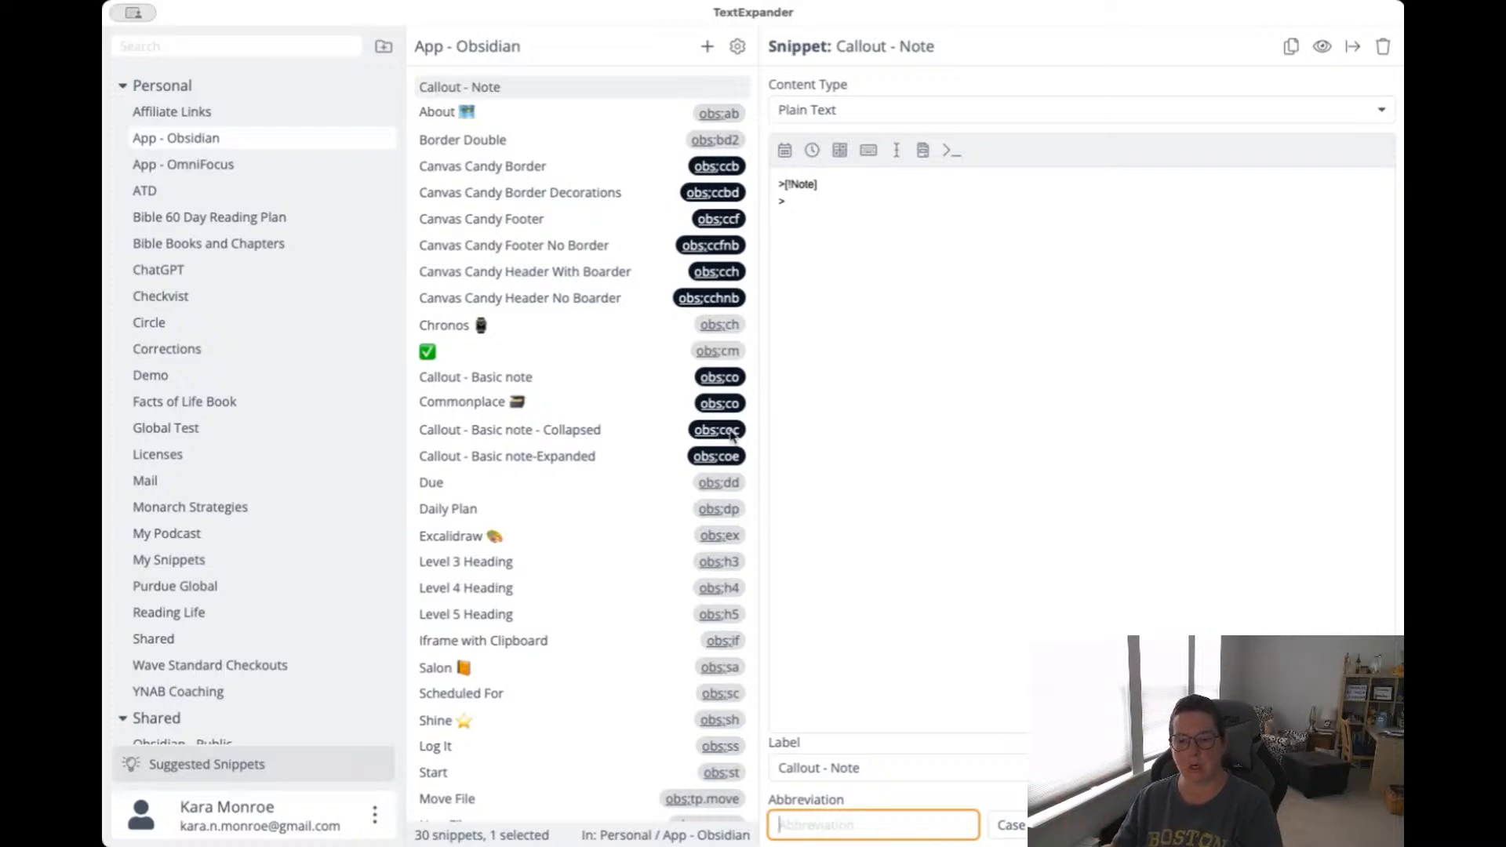
pyautogui.write('note')
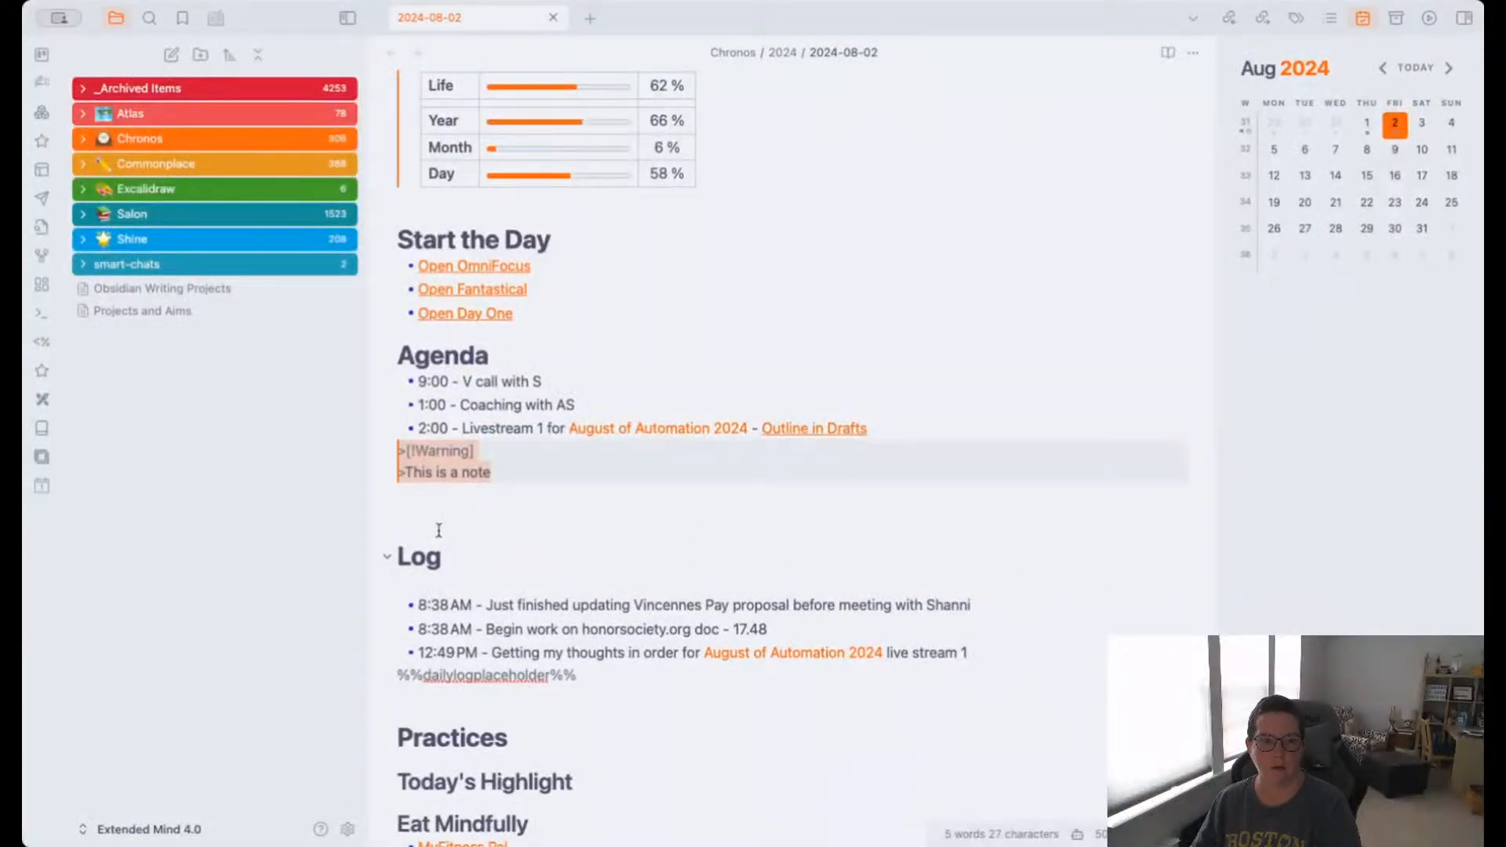
# In Obsidian's 2024-08-02 note, expand the obs;note snippet below the Warning callout and write "Automation is fun" as its text.
pyautogui.click(399, 496)
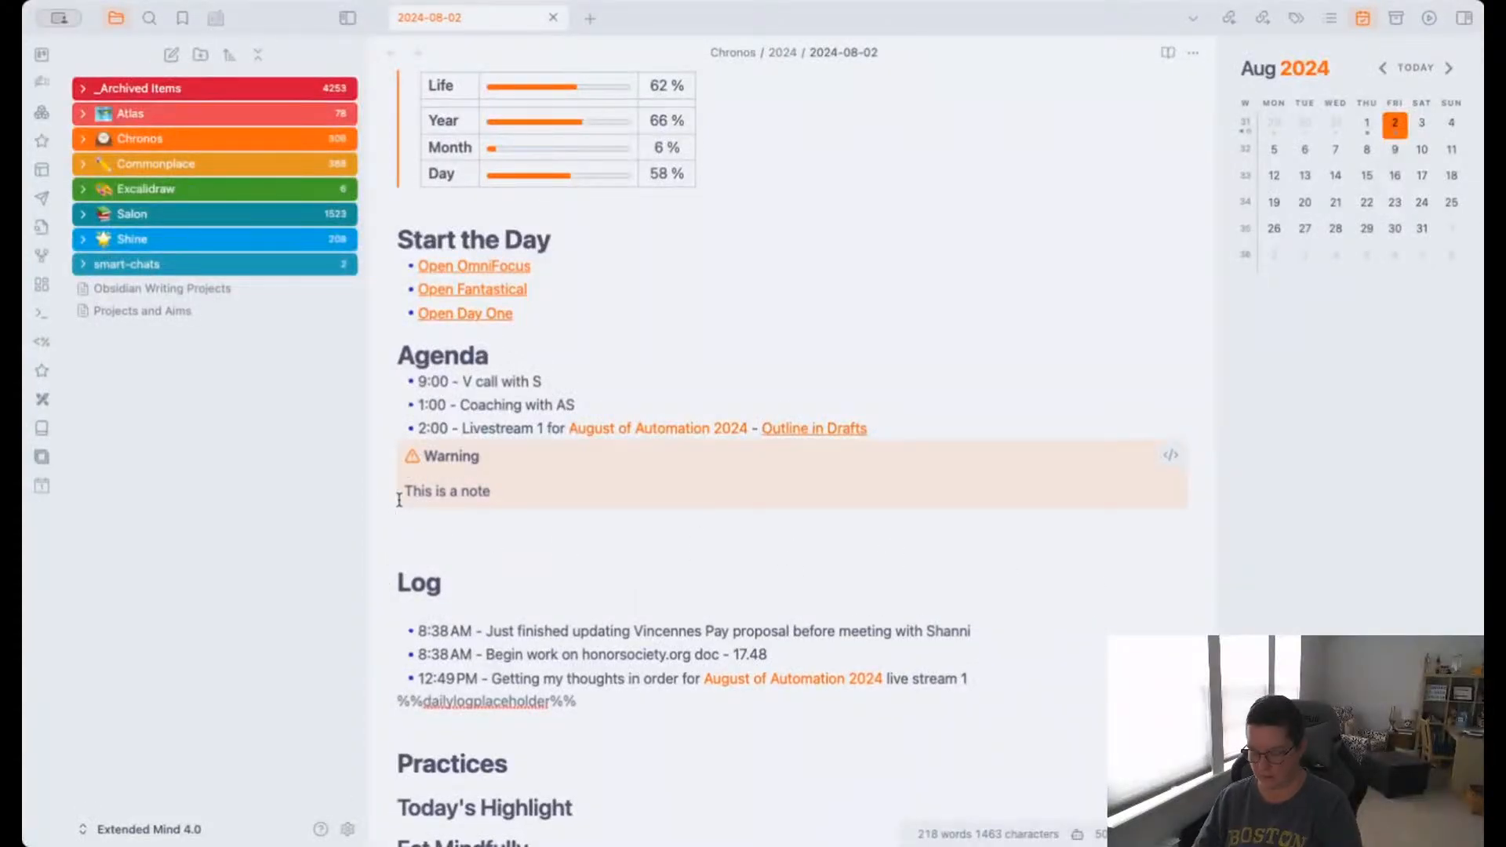
pyautogui.press('Return')
pyautogui.write('obs;')
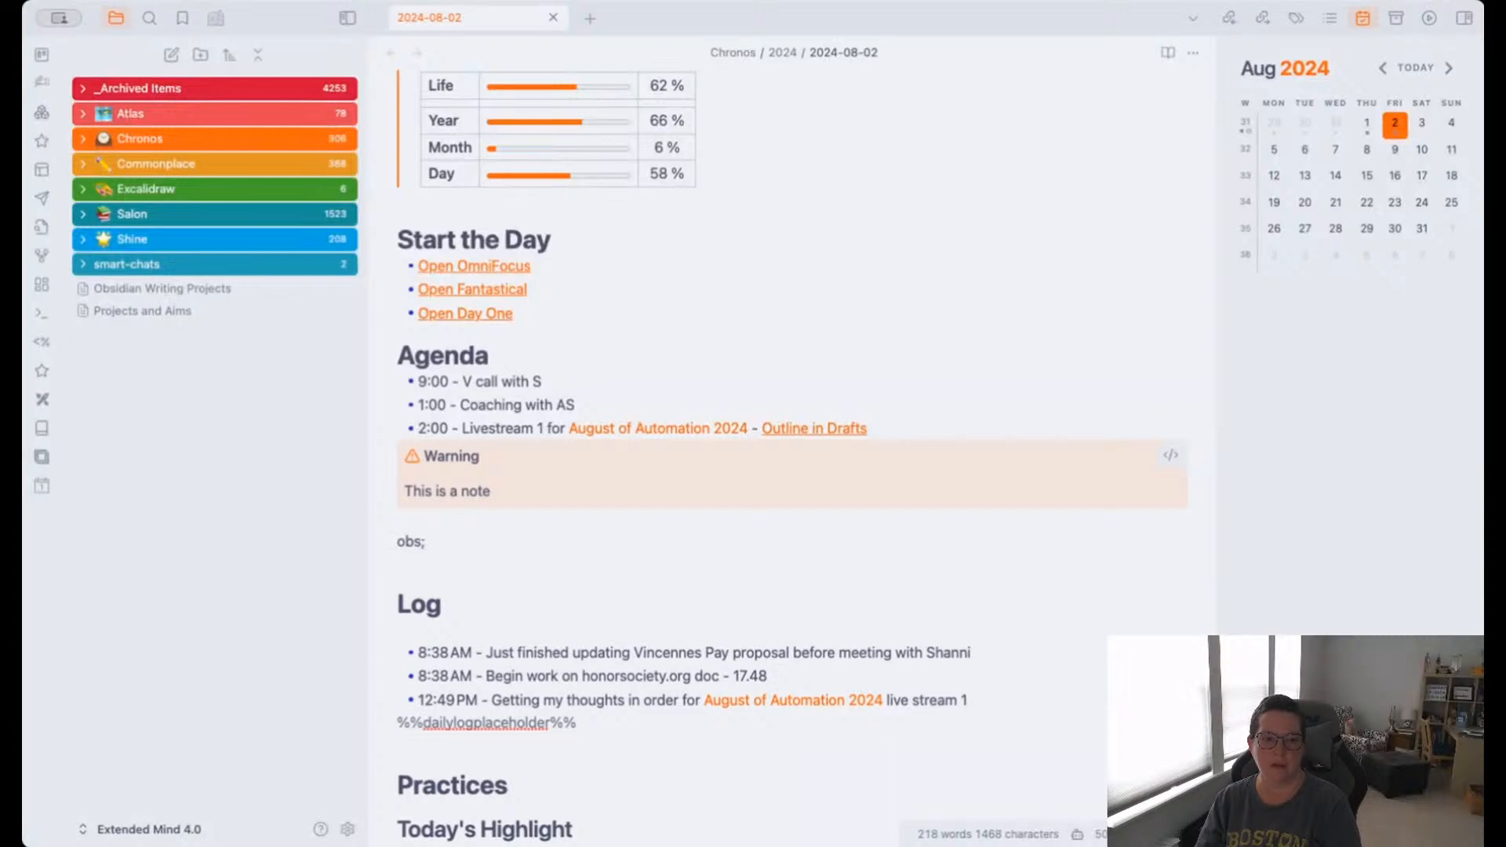
pyautogui.write('nd')
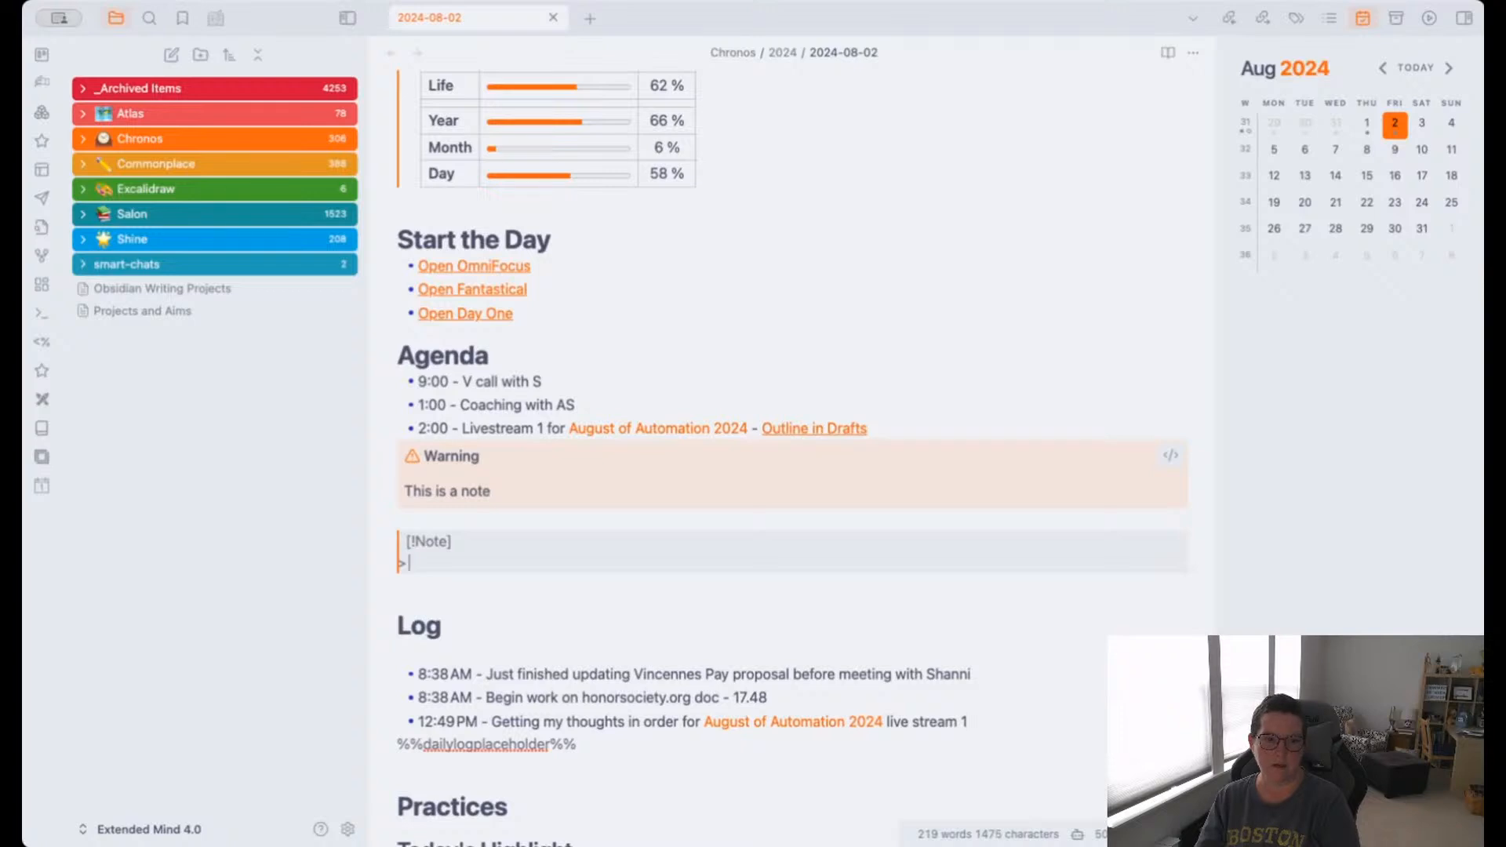
pyautogui.write('Automation is')
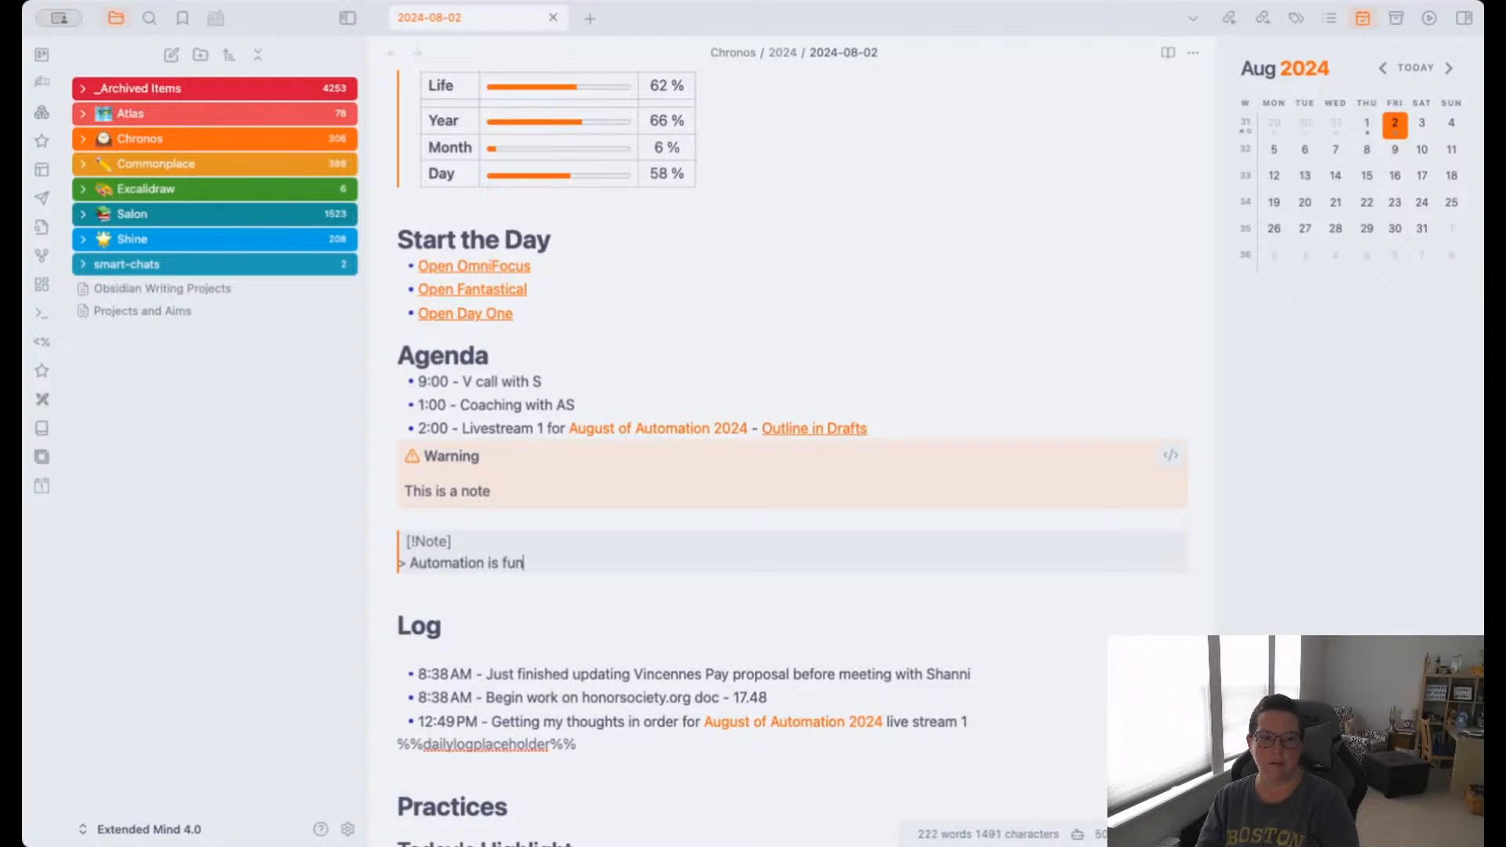
pyautogui.write(' fun')
pyautogui.press('Return')
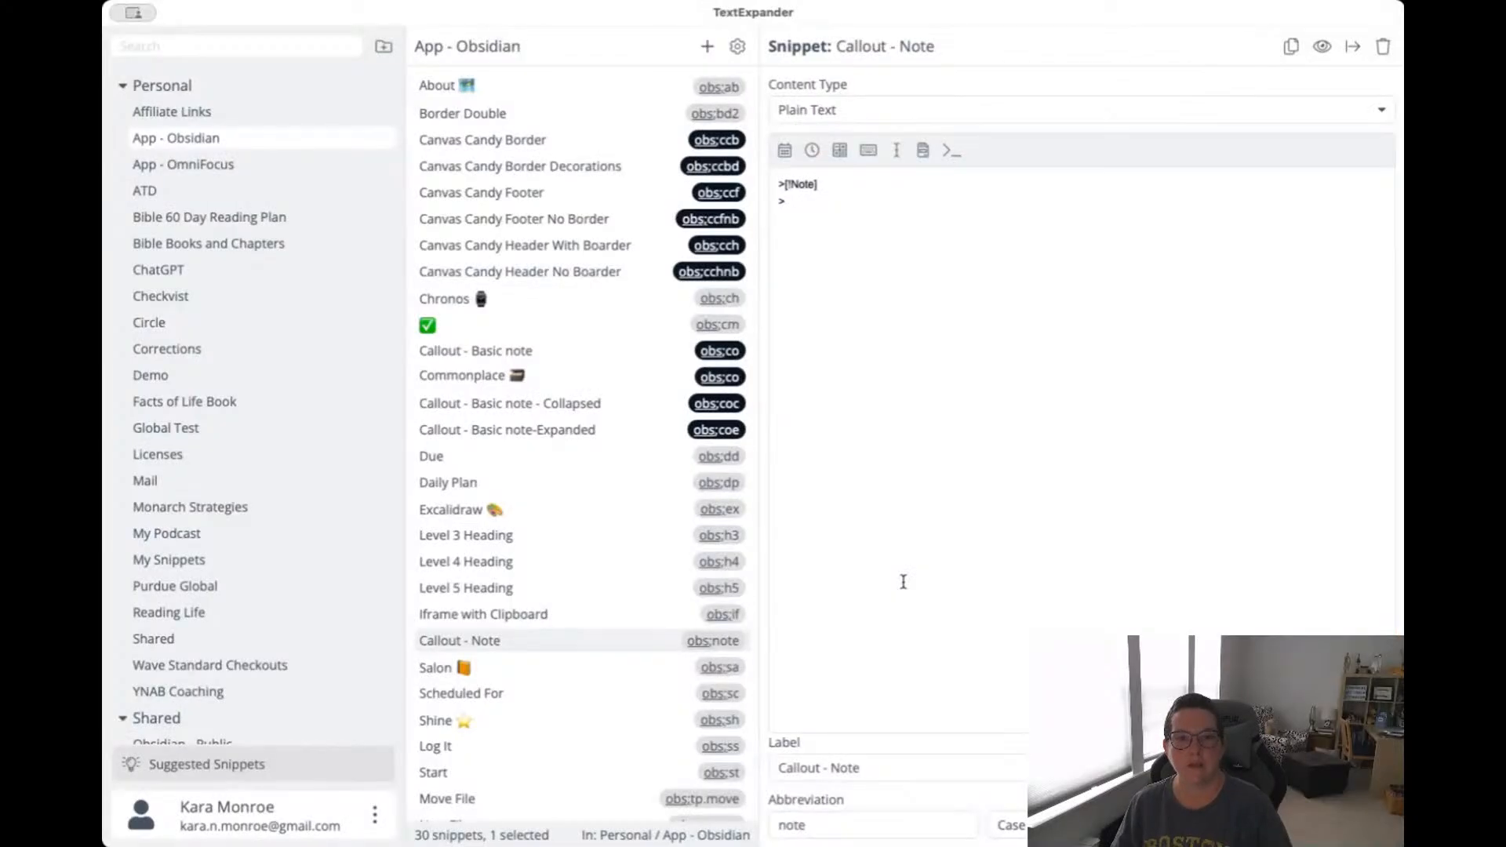
# Back in TextExpander, duplicate the Callout - Note snippet in the App - Obsidian group.
pyautogui.click(487, 641)
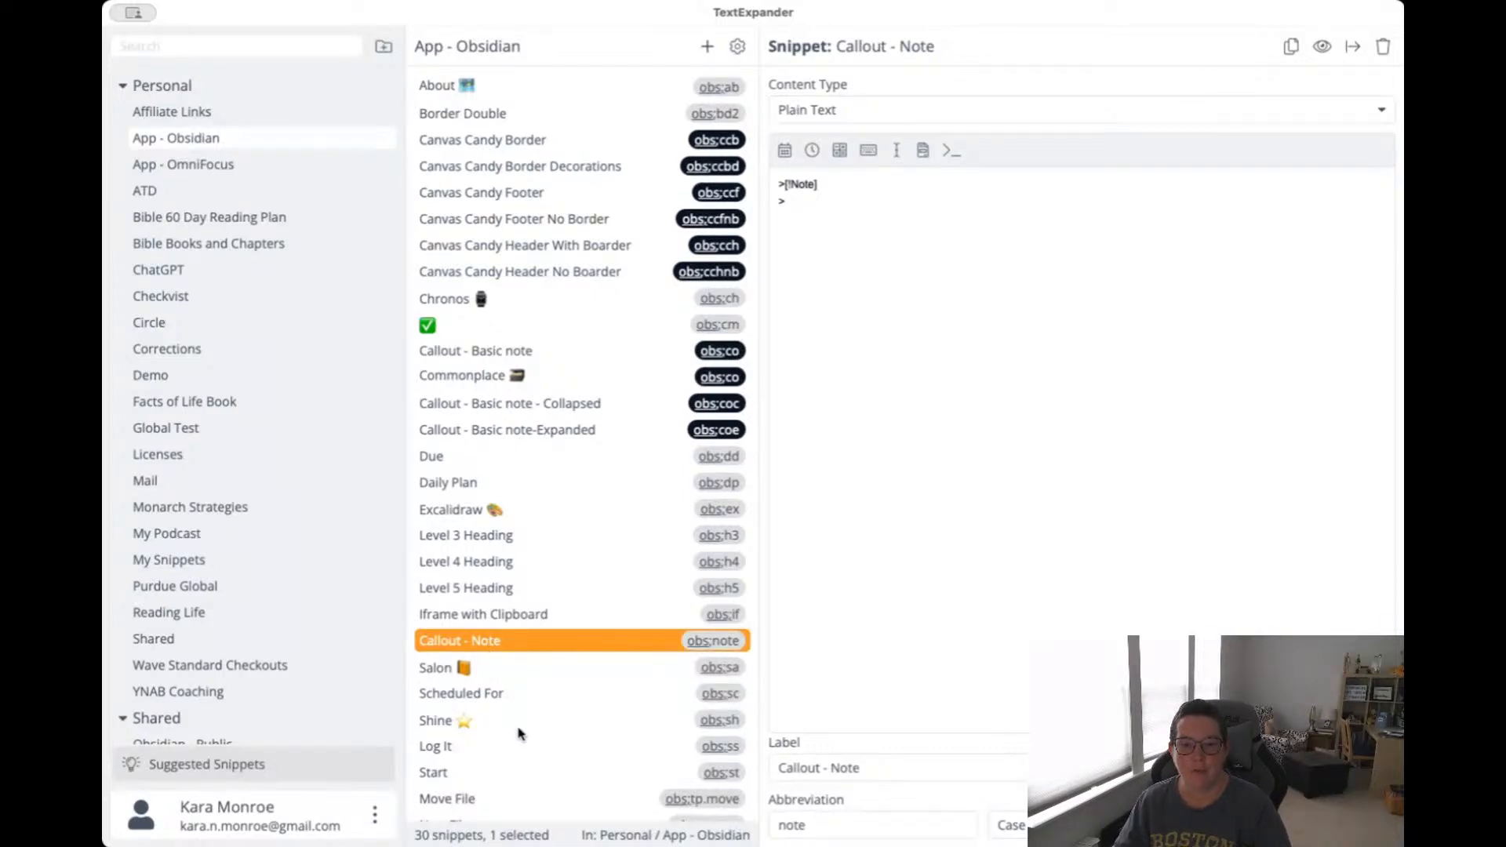
pyautogui.press('super+d')
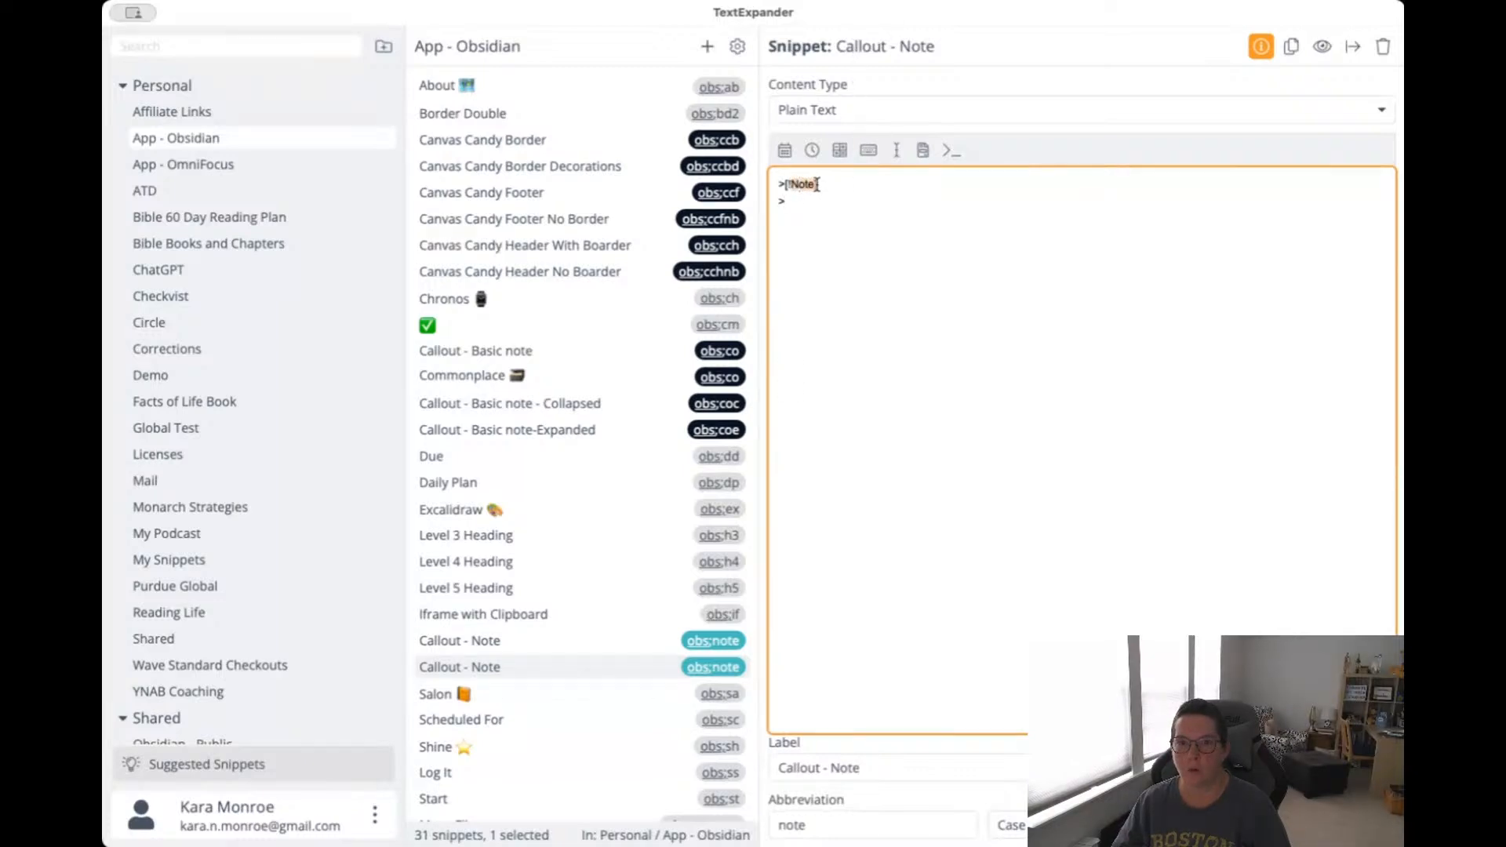
# Turn the duplicated snippet into a quote callout with ">[!Quote]" as its first line, label "Callout - Quote" and abbreviation "quote".
pyautogui.write('Quote')
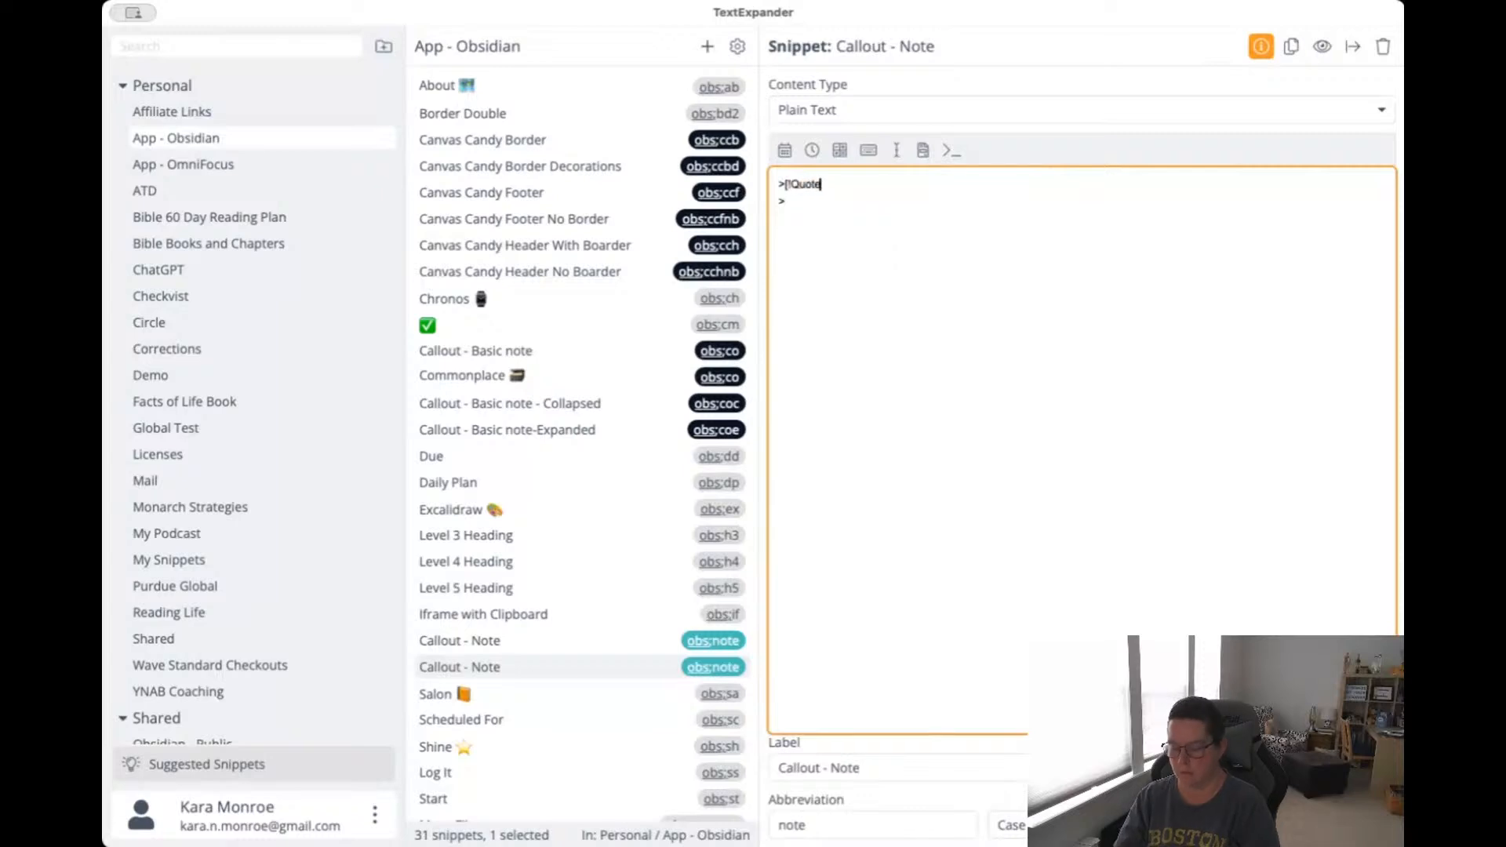
pyautogui.write(']')
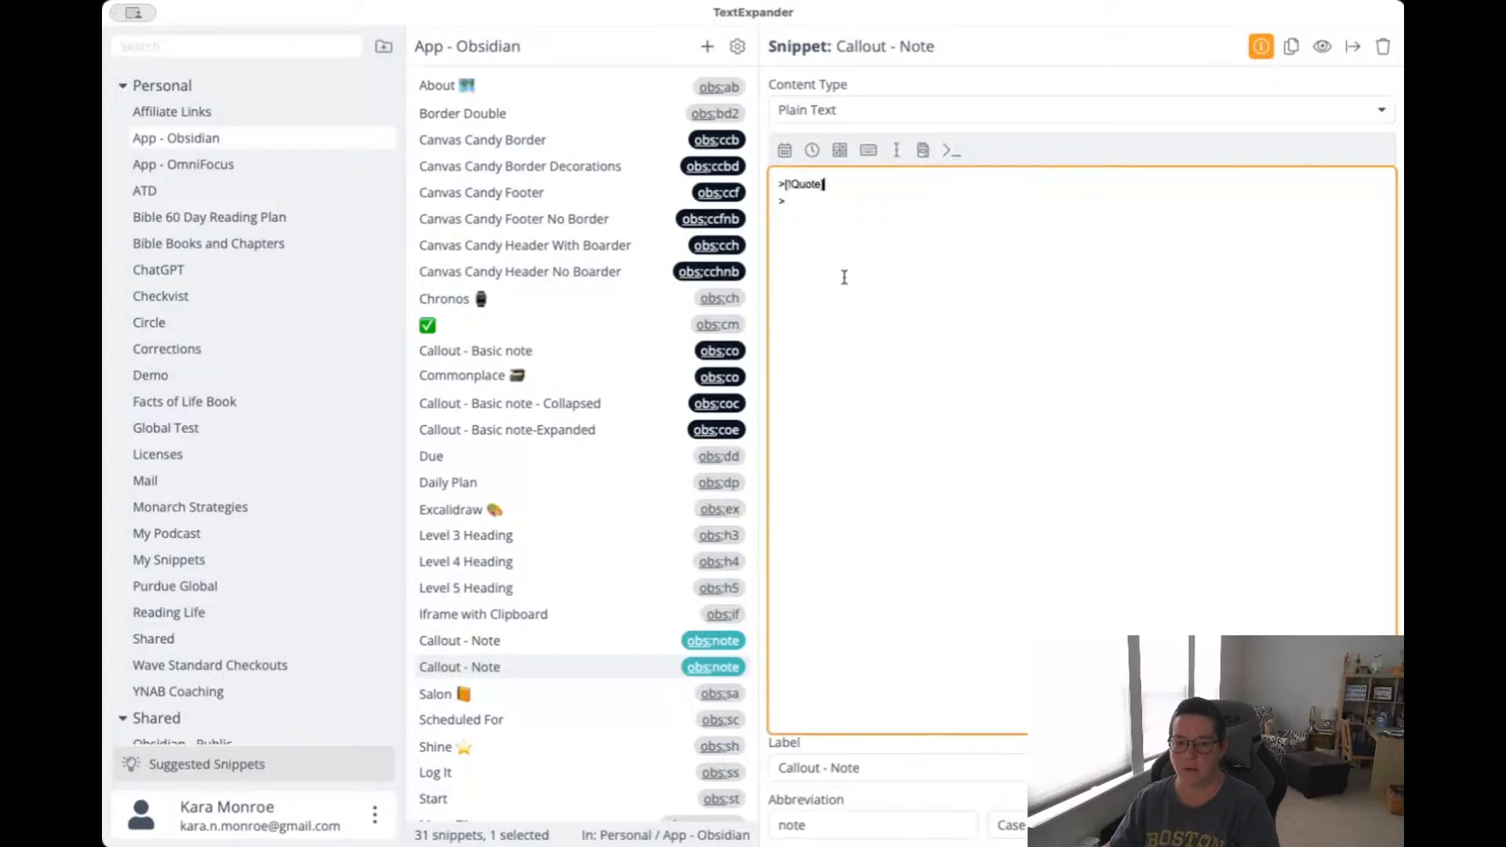
pyautogui.doubleClick(833, 768)
pyautogui.write('Quote')
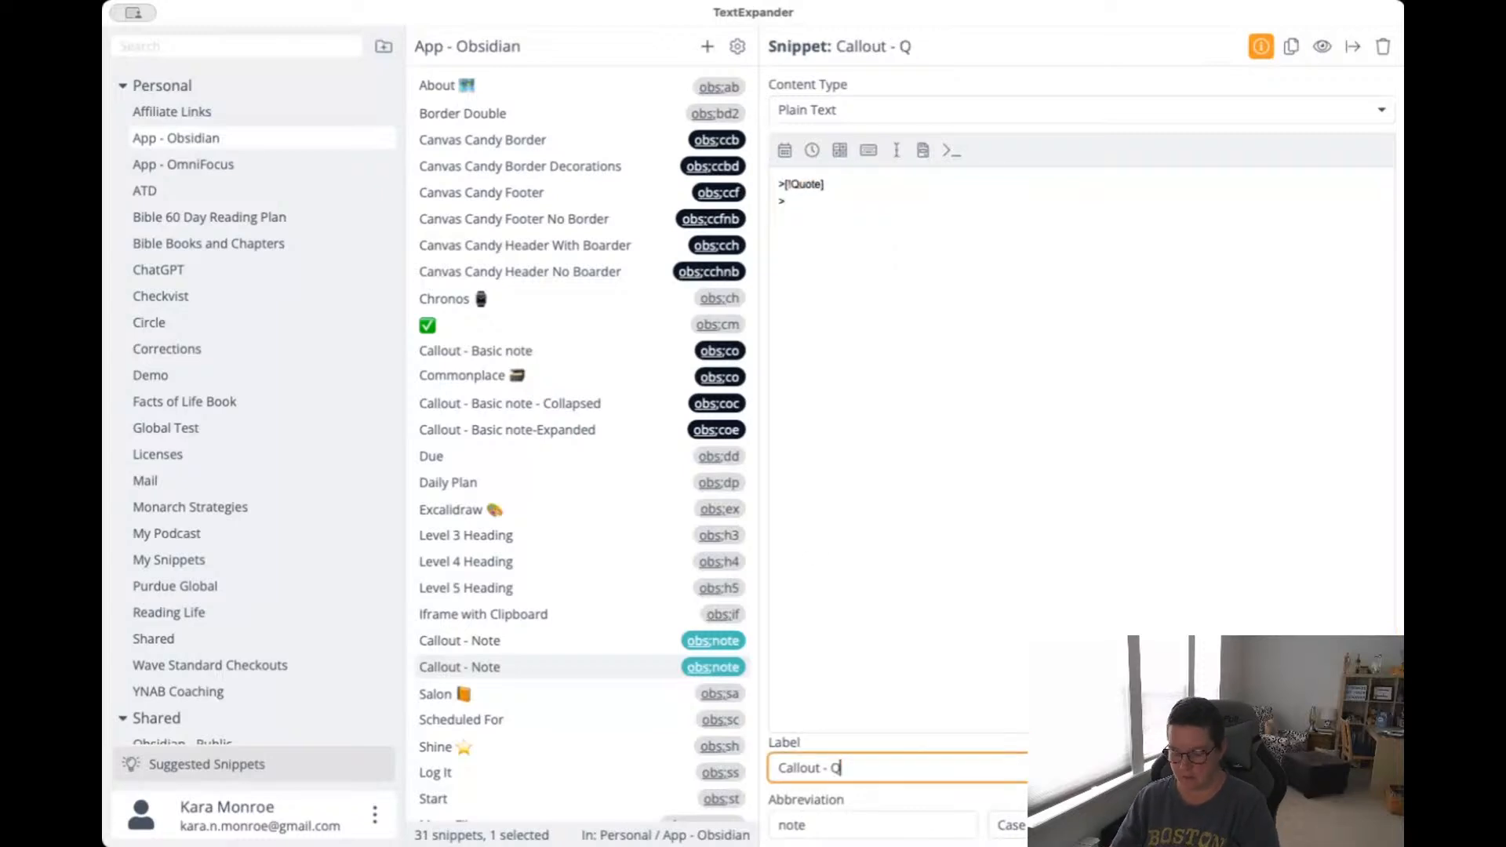
pyautogui.doubleClick(784, 826)
pyautogui.write('quote')
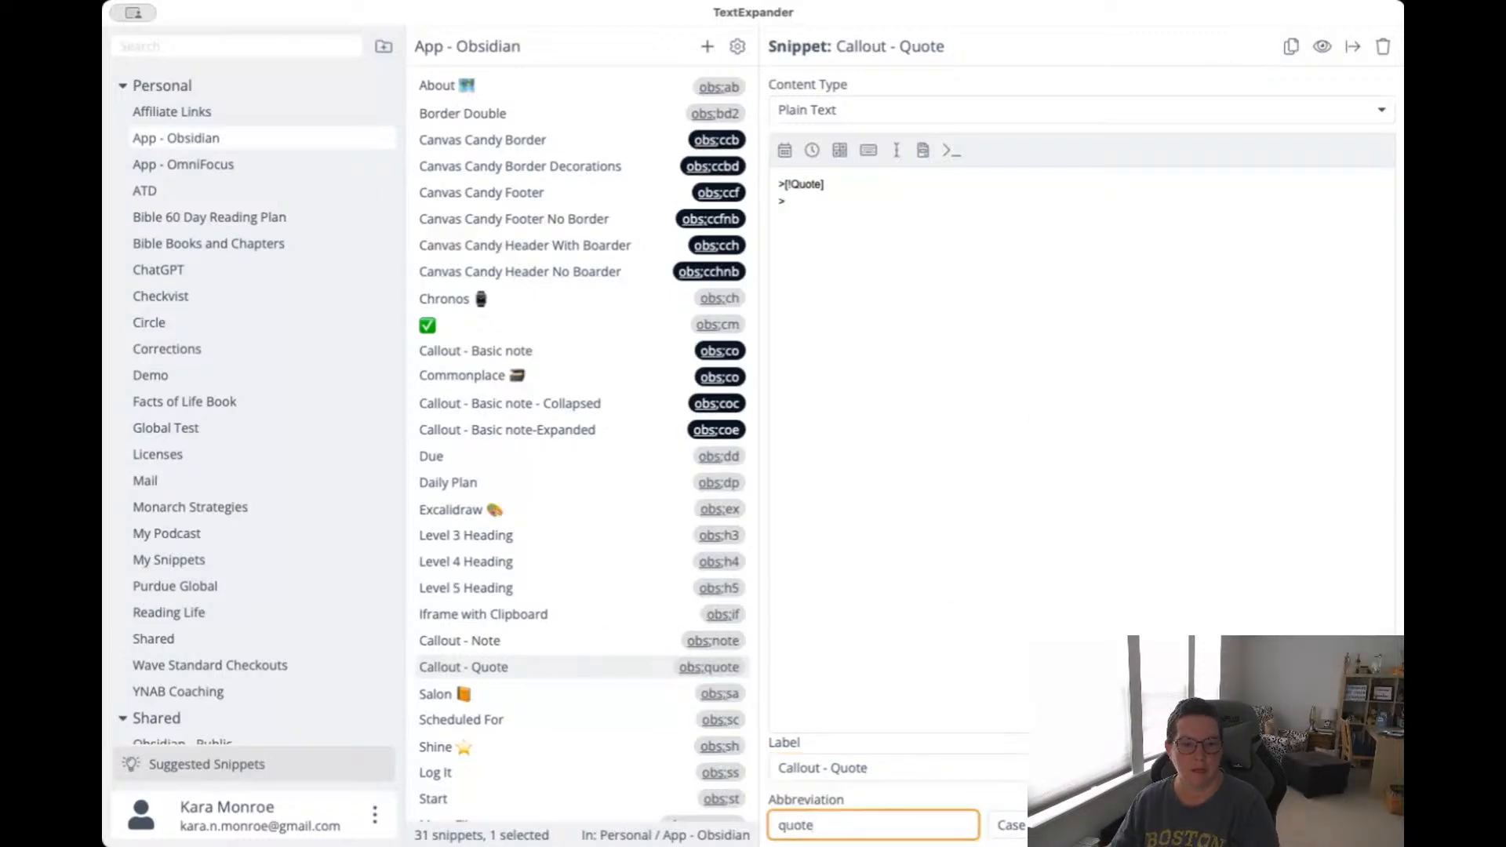
# In Obsidian, expand the obs;quote snippet below the Note callout and write "Now is the time for all good men to come to the aid of their country.".
pyautogui.press('super+Tab')
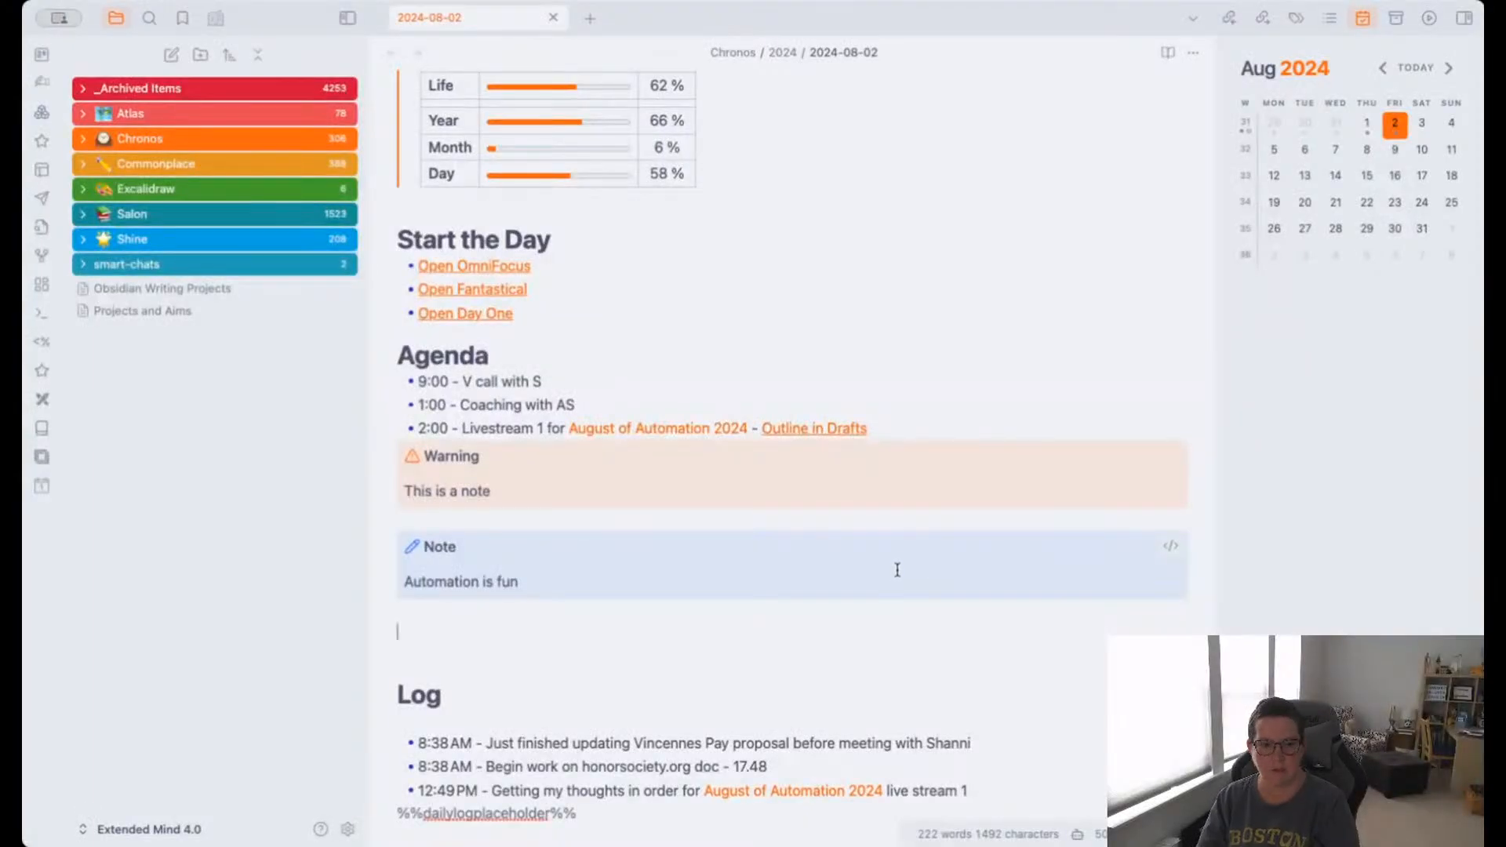
pyautogui.write('ote] > ')
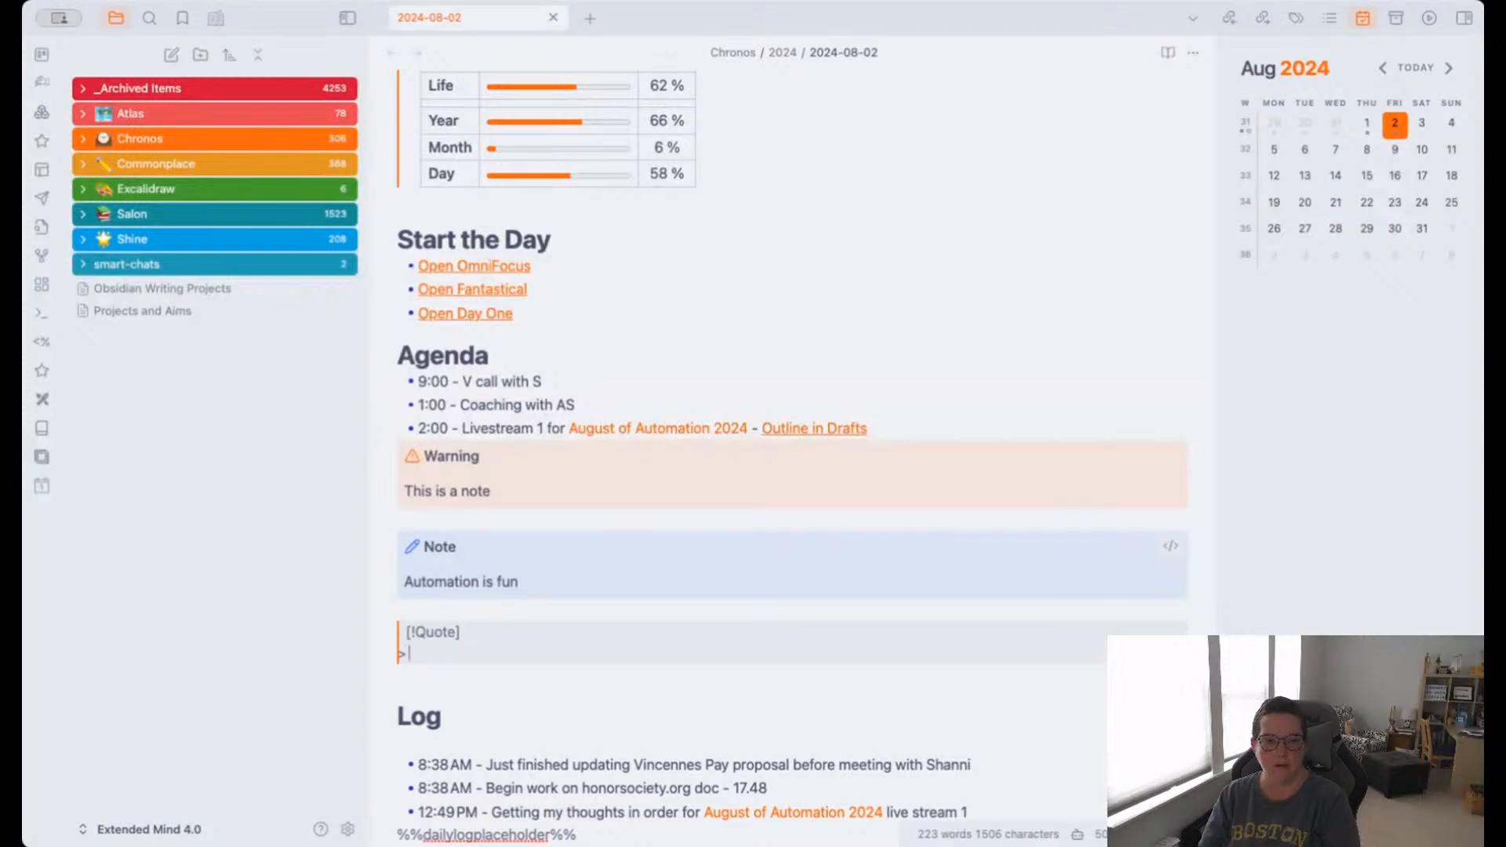
pyautogui.write('Now is the time for a')
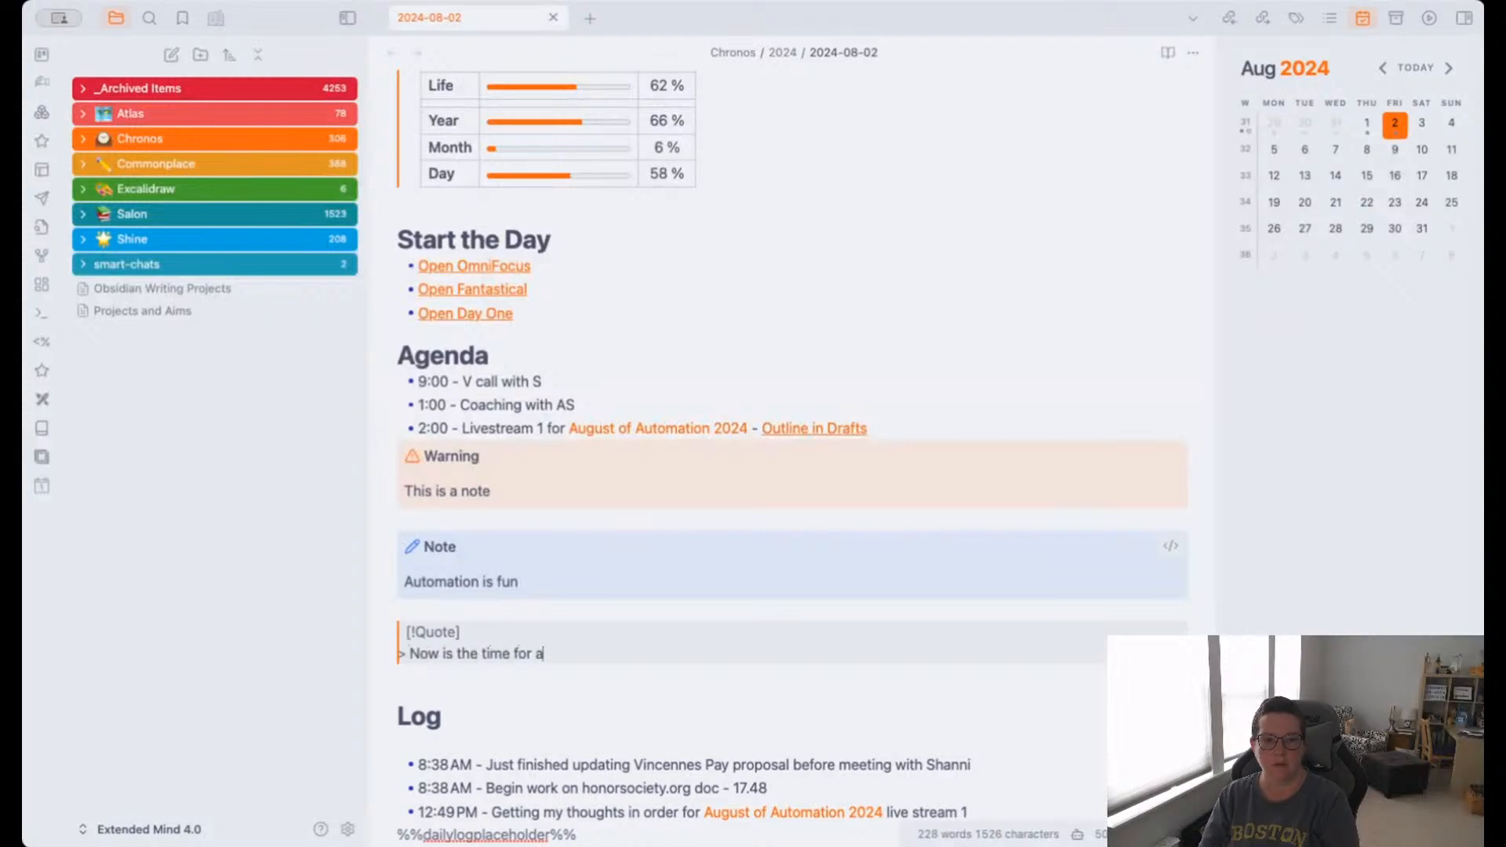
pyautogui.write('ll good men to come to the aid of their country.')
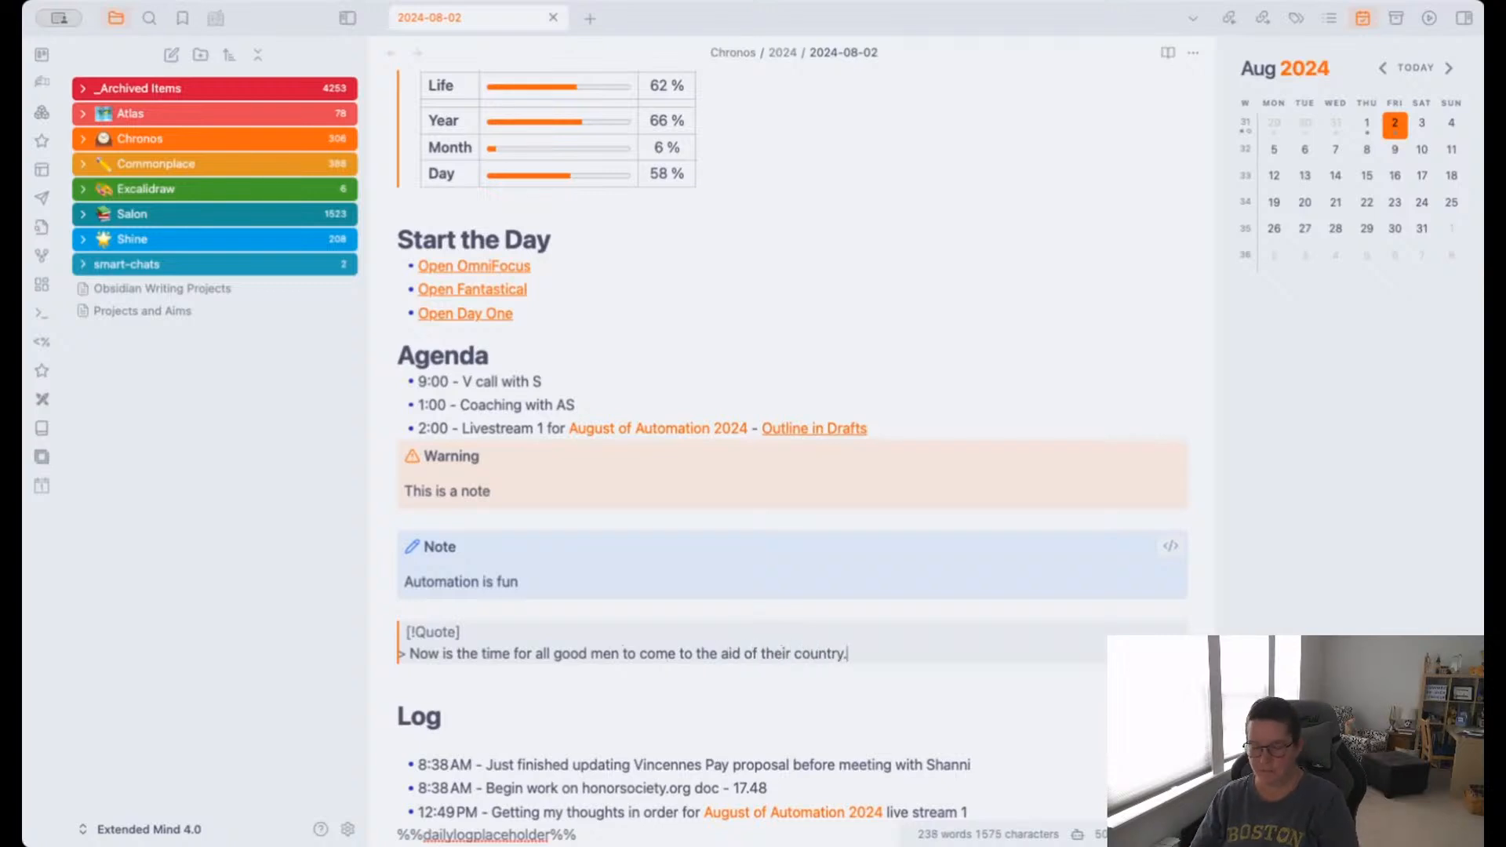
pyautogui.press('Return')
pyautogui.press('Return')
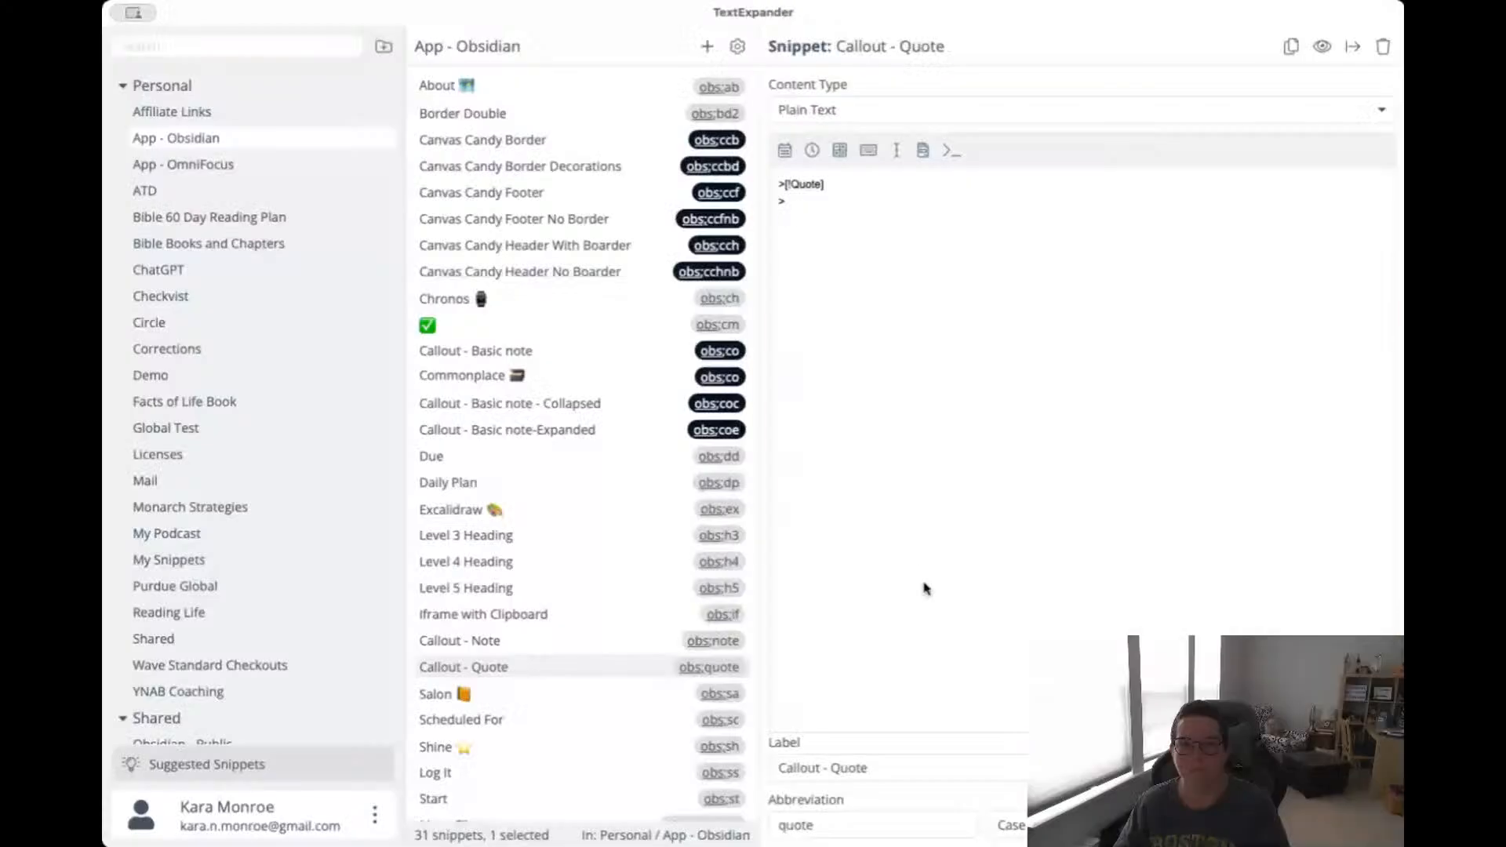
# Back in TextExpander, delete the Callout - Note and Callout - Quote snippets from the App - Obsidian group.
pyautogui.click(925, 589)
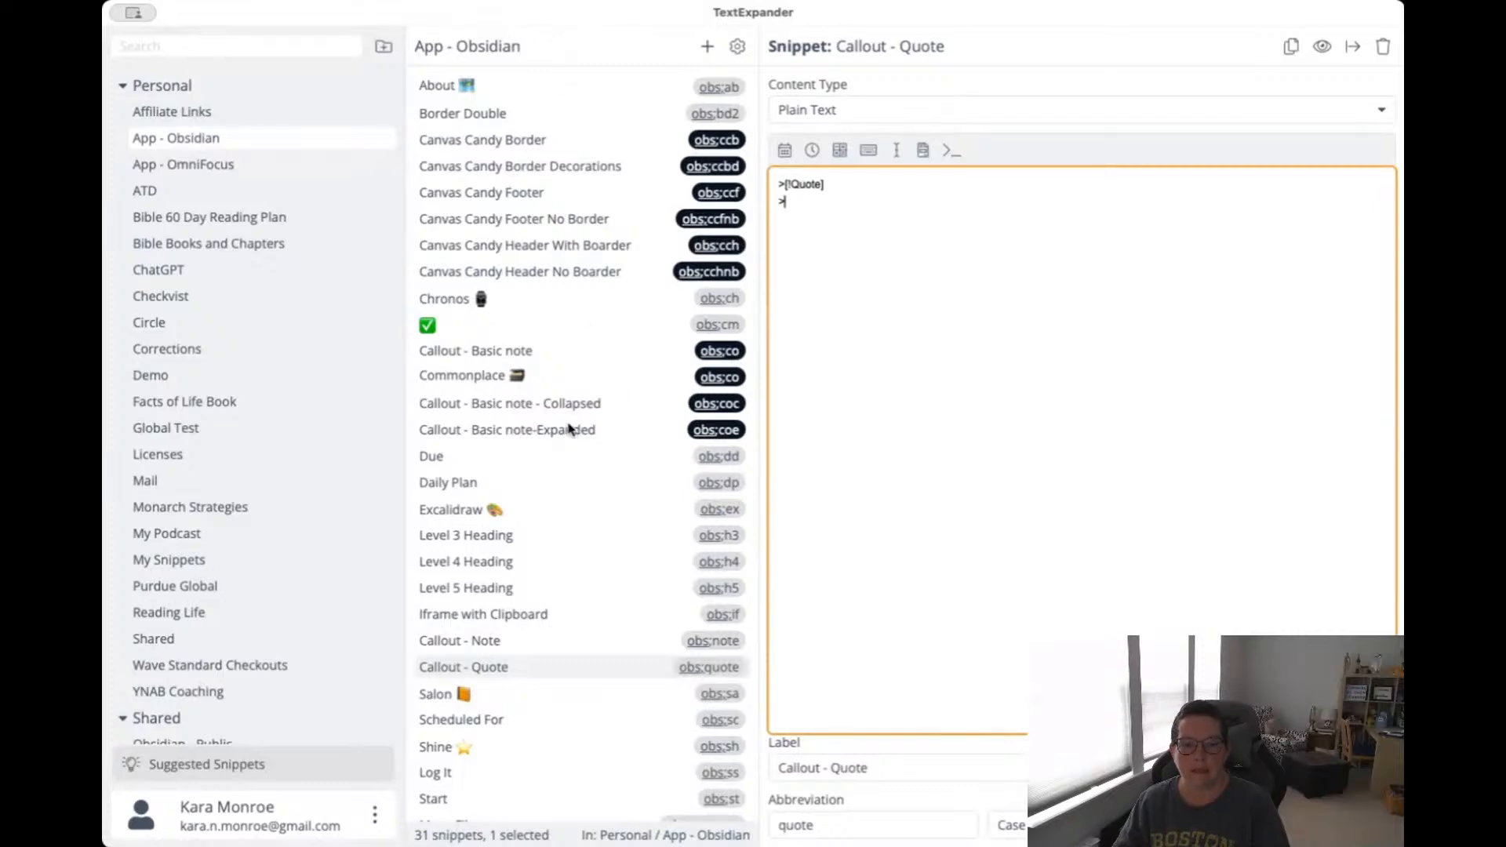
pyautogui.click(475, 647)
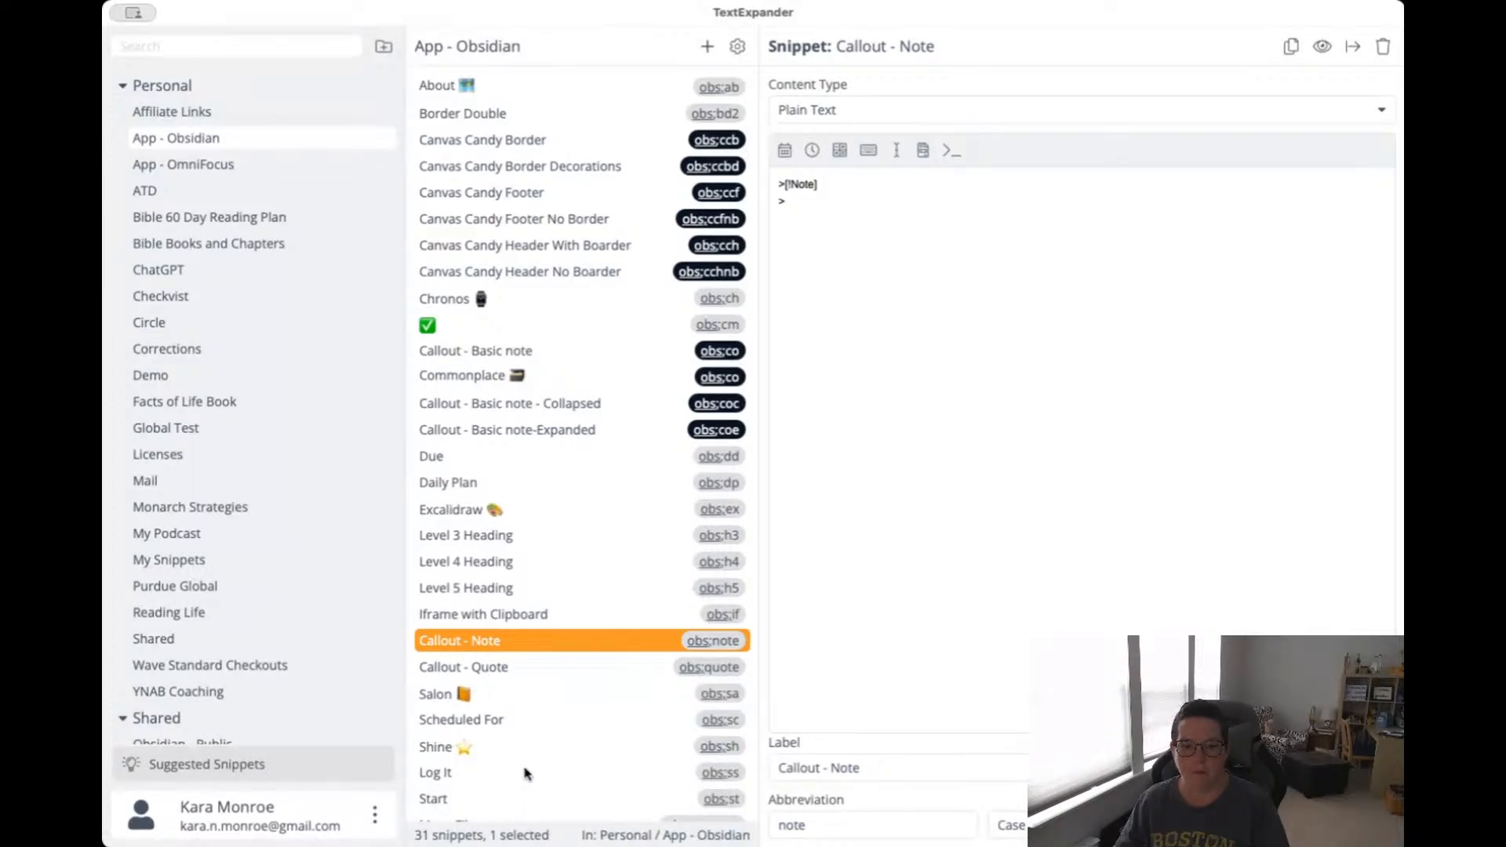
pyautogui.press('super+BackSpace')
pyautogui.press('Return')
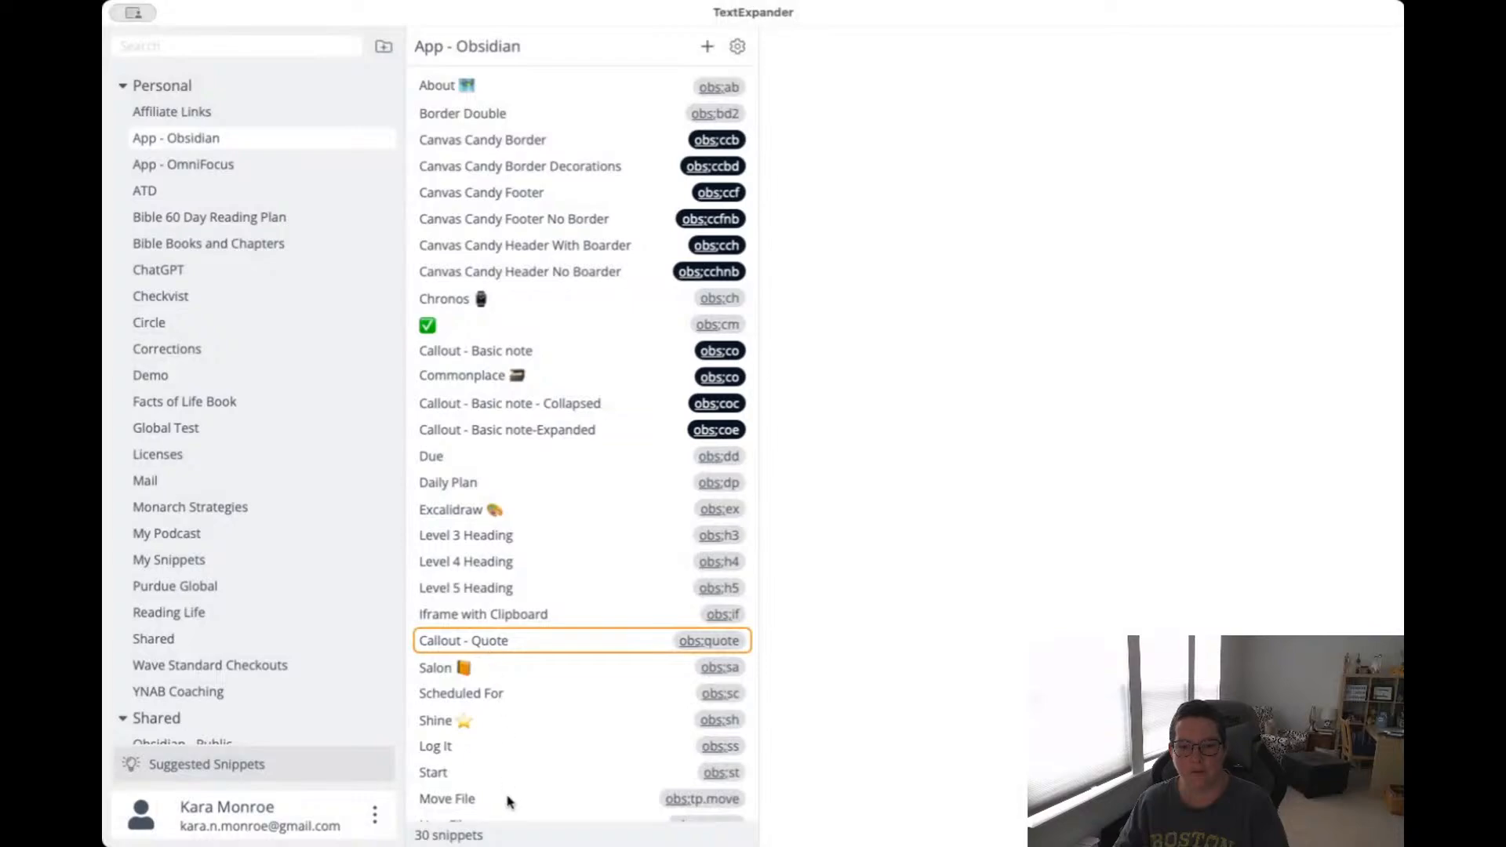
pyautogui.press('super+BackSpace')
pyautogui.press('Return')
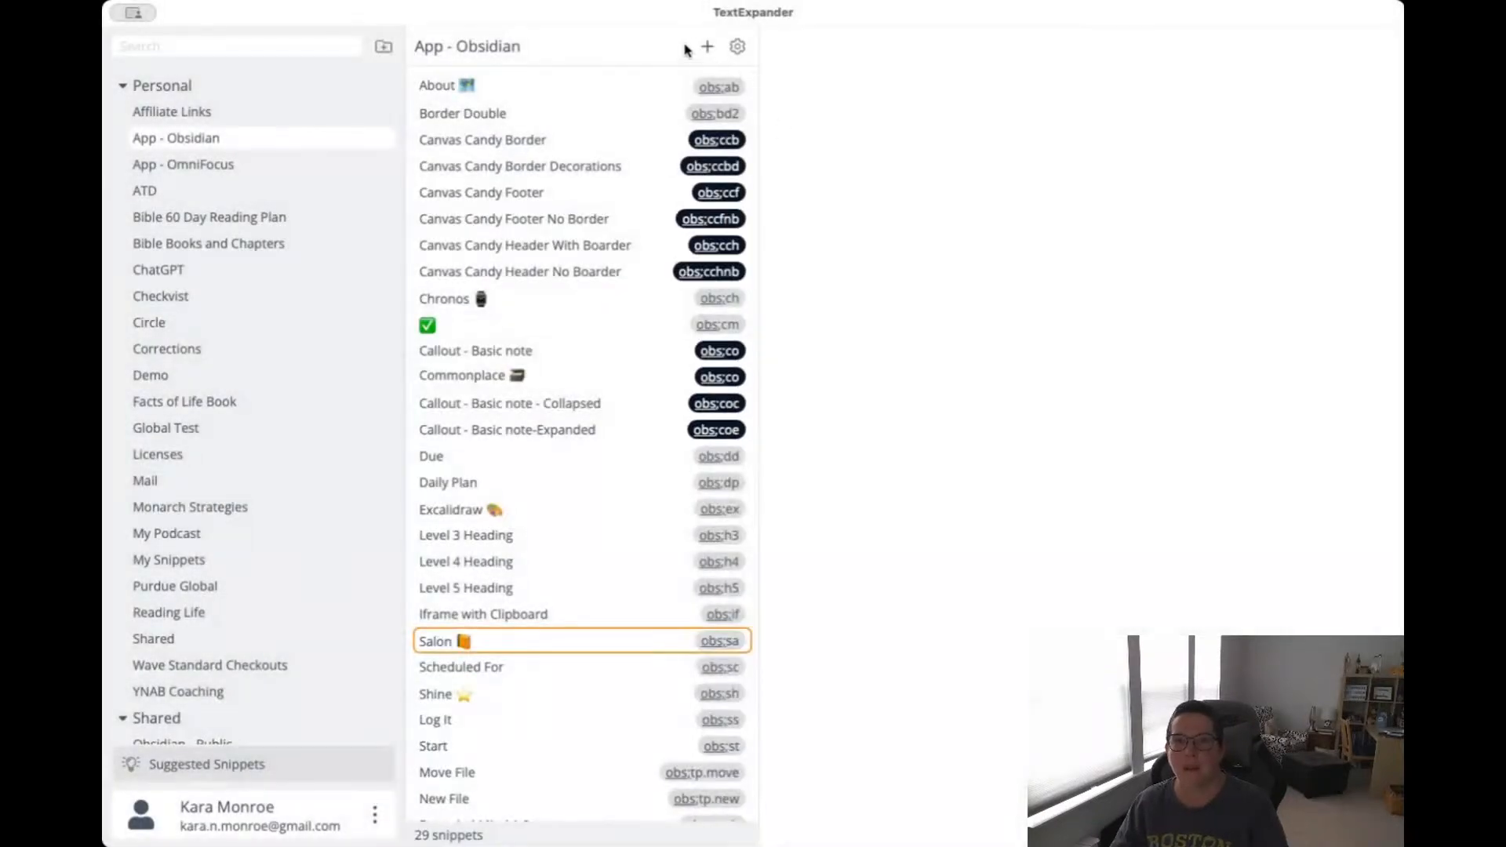
# Add an empty plain text snippet to the App - Obsidian group and review the date, time, date math, key, cursor, fill-in and script insert options.
pyautogui.click(707, 46)
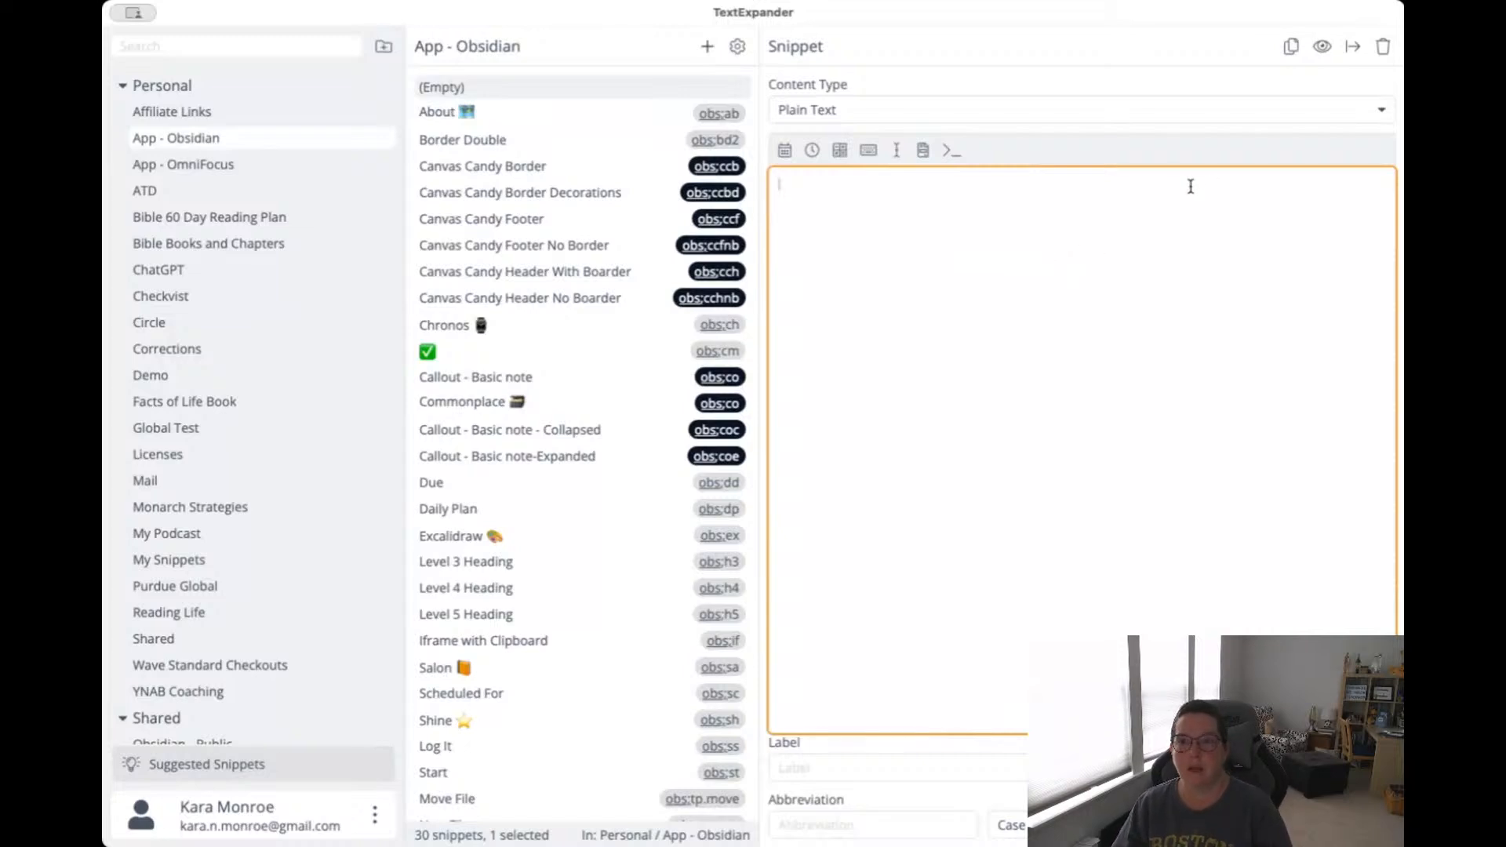
pyautogui.click(1383, 111)
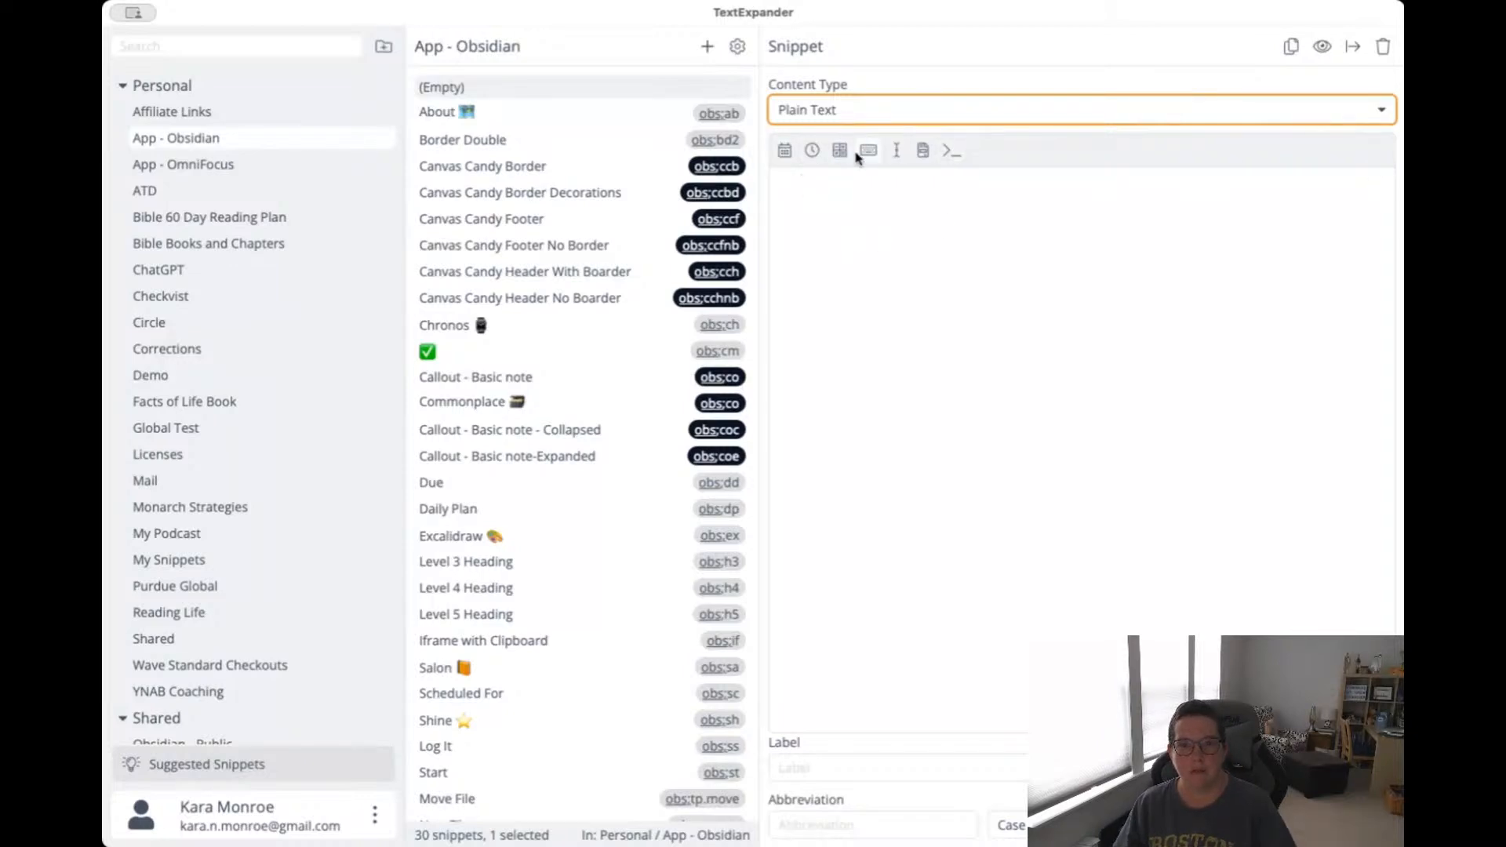
pyautogui.click(785, 152)
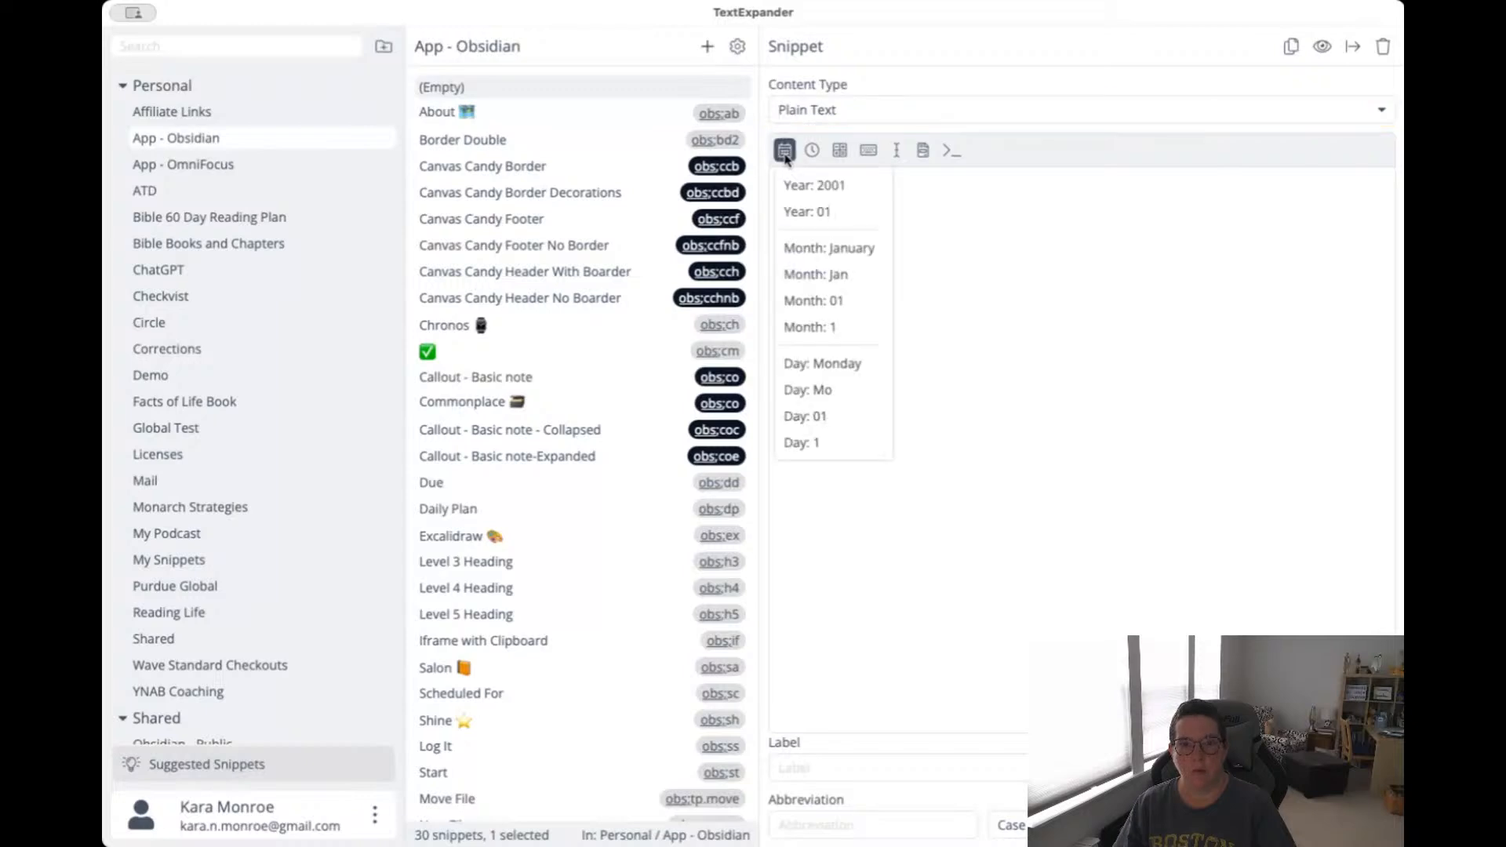
pyautogui.click(814, 153)
pyautogui.click(842, 154)
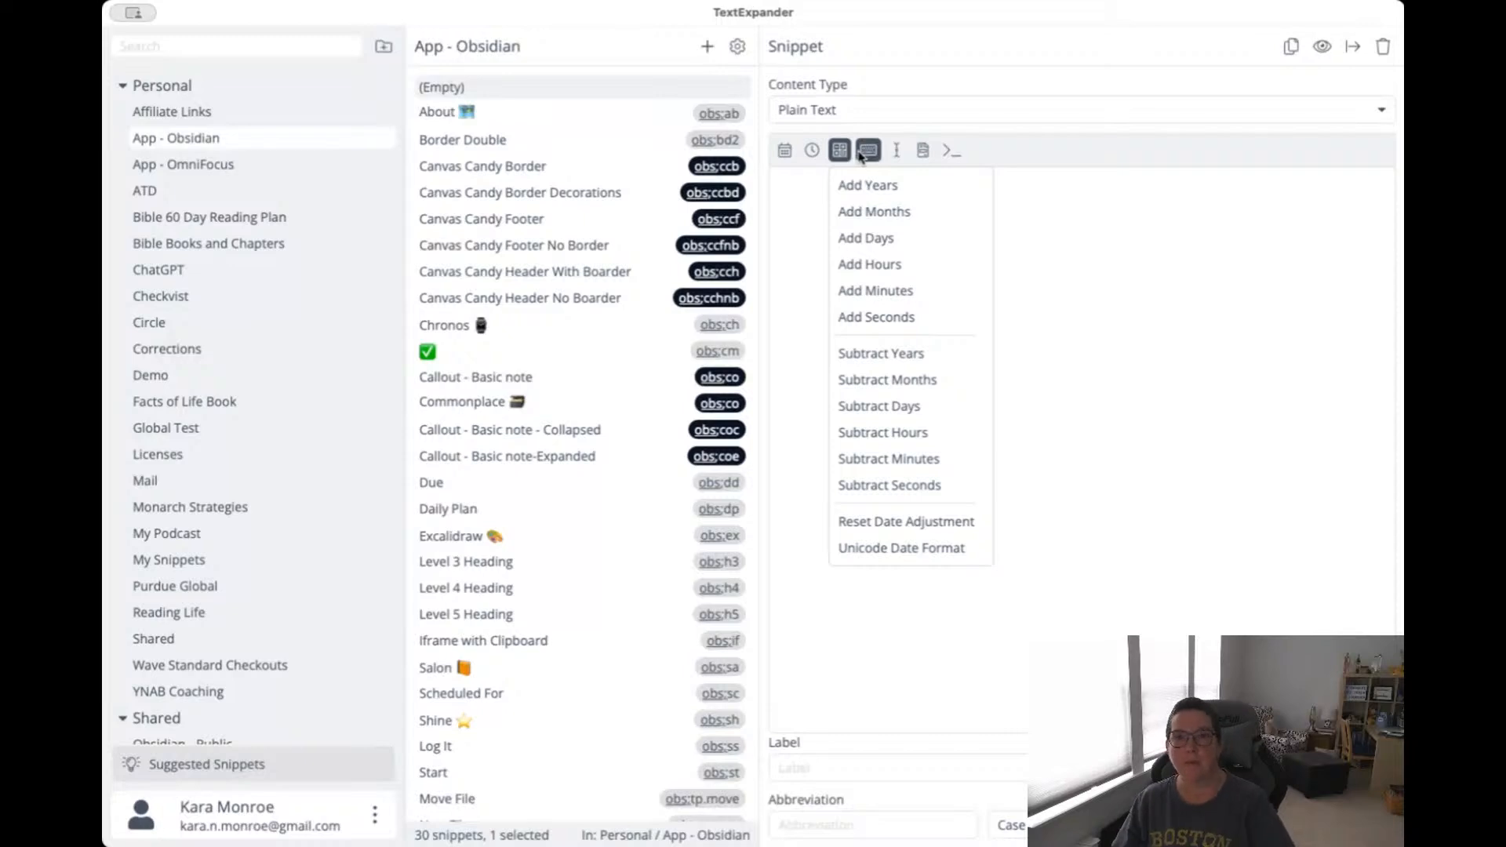
pyautogui.click(862, 154)
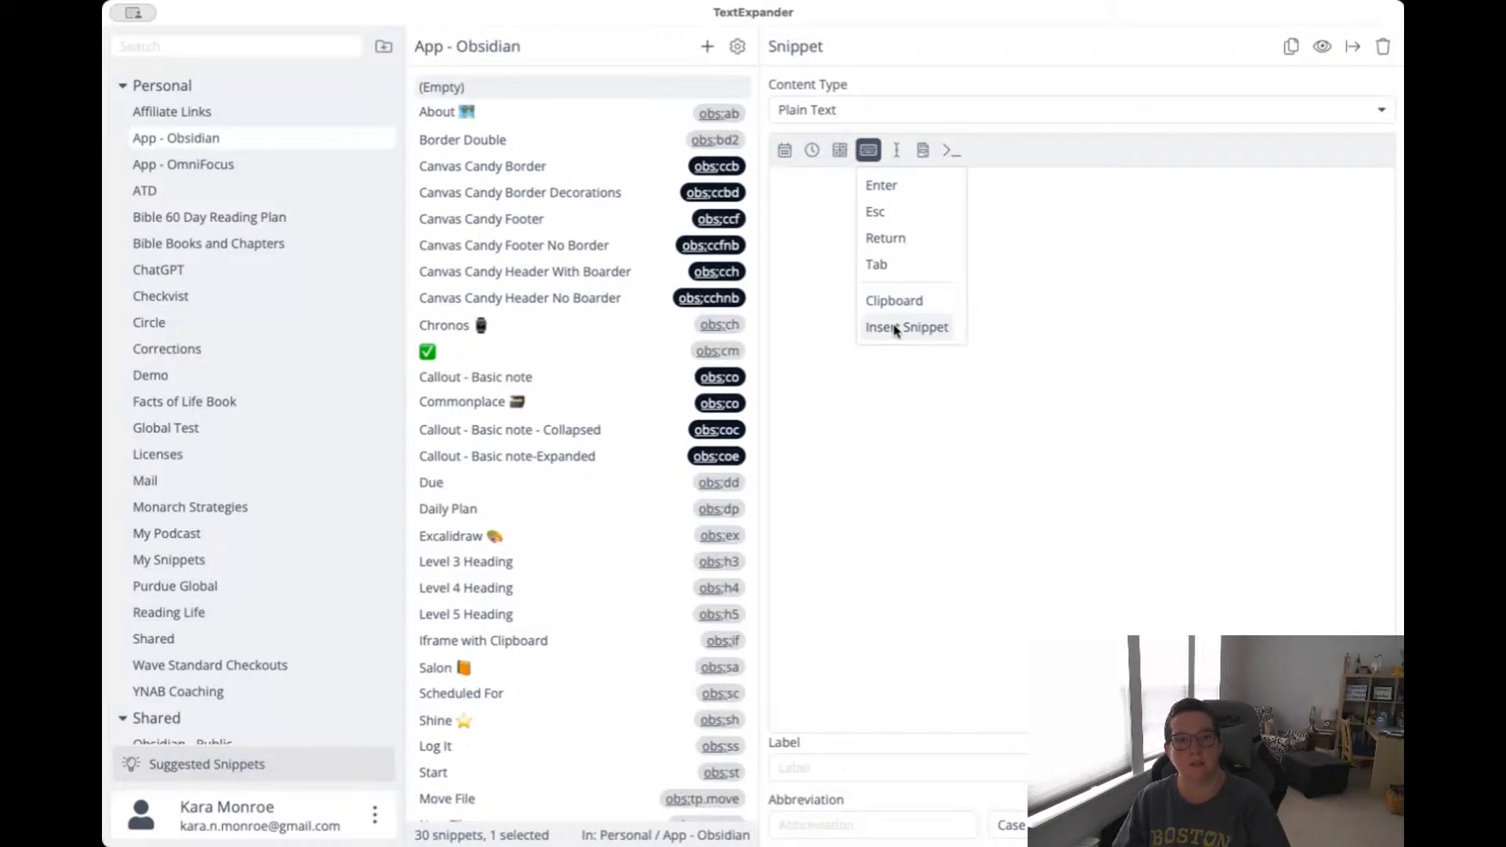
pyautogui.click(897, 156)
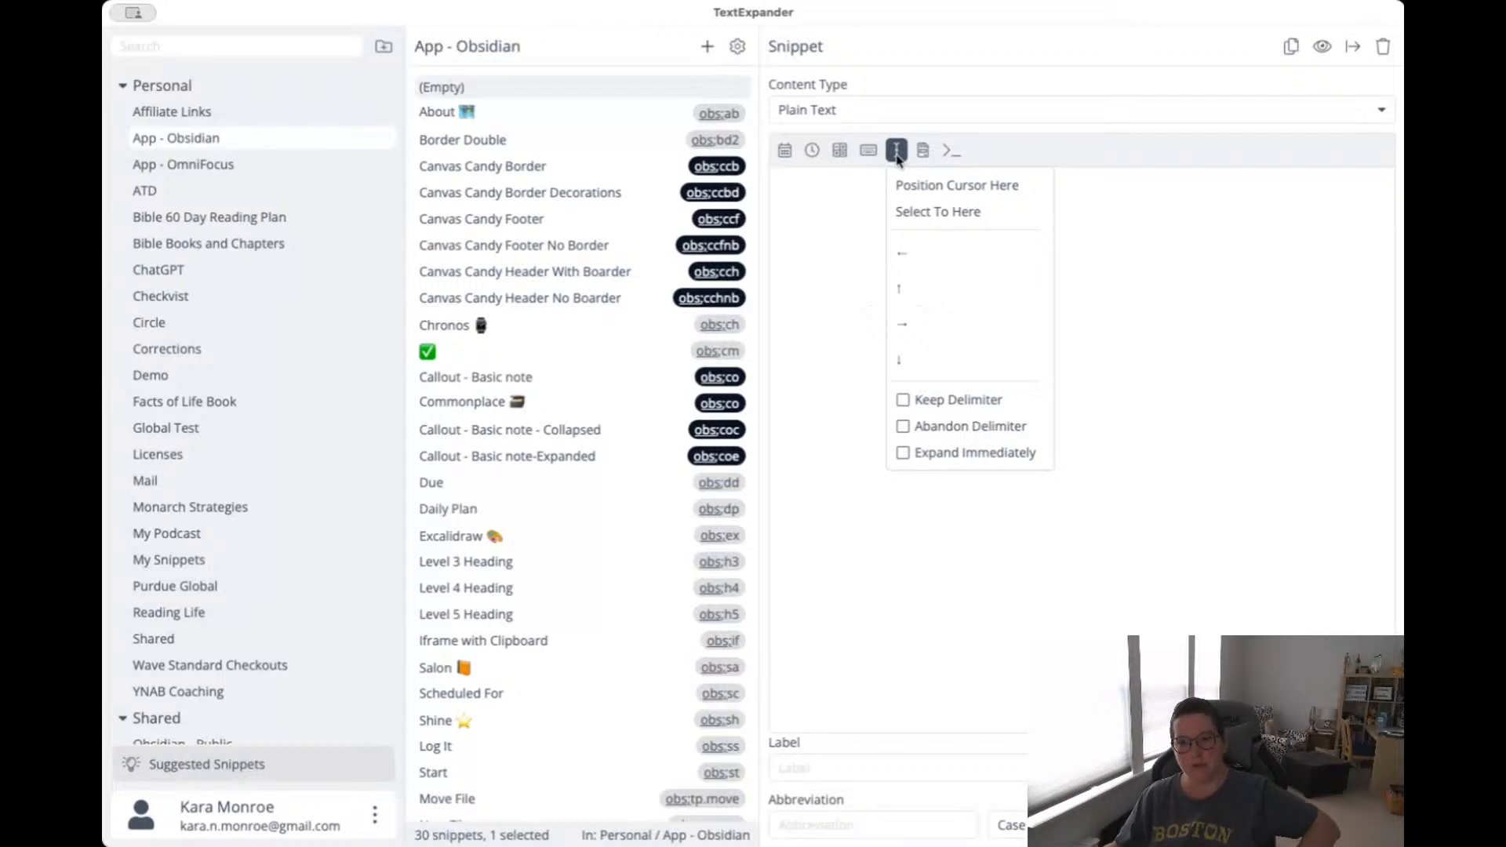
pyautogui.click(923, 152)
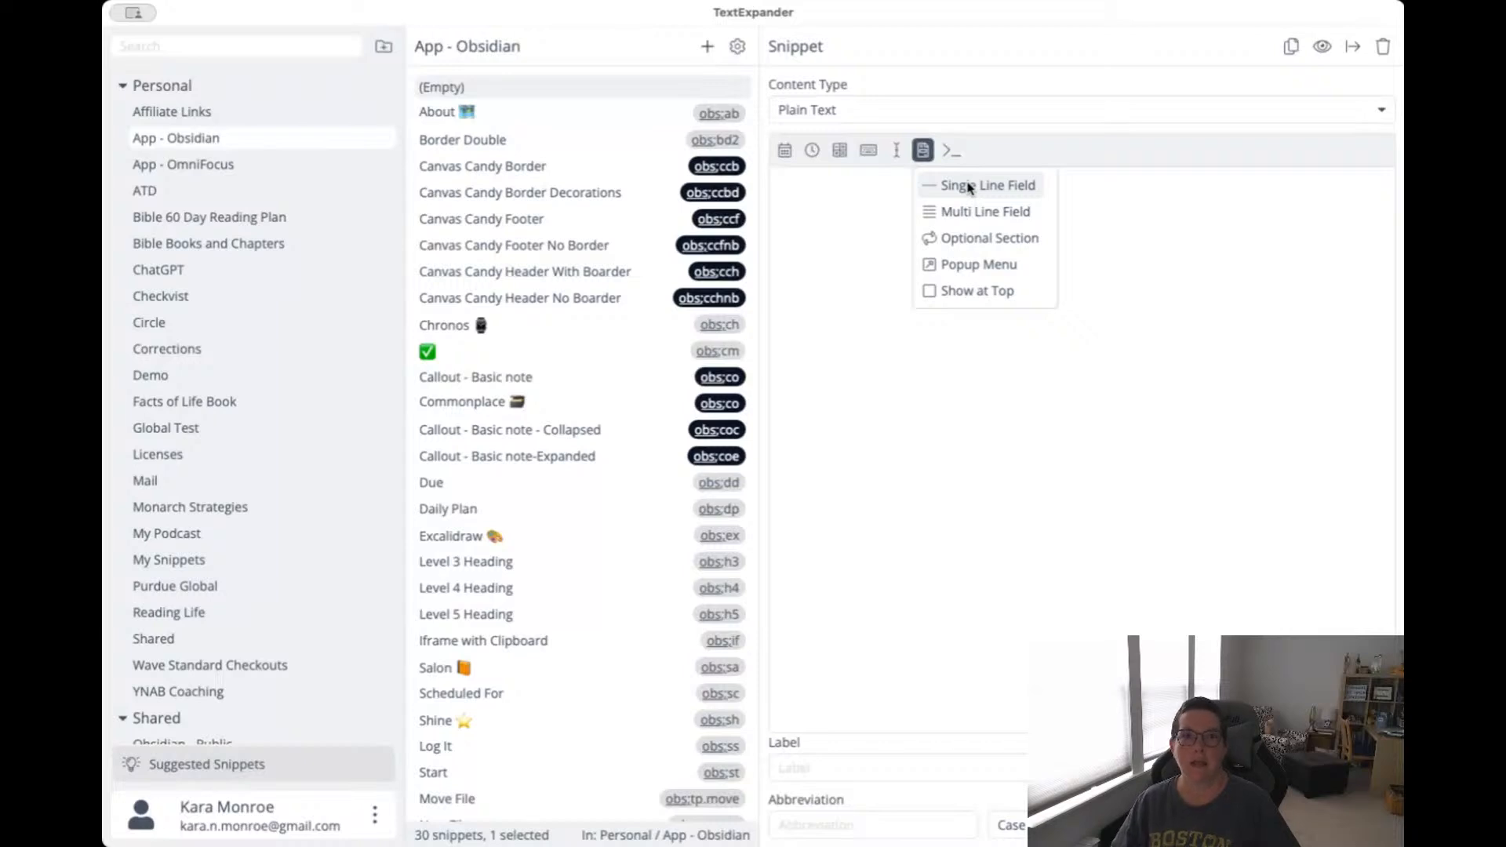
pyautogui.click(951, 152)
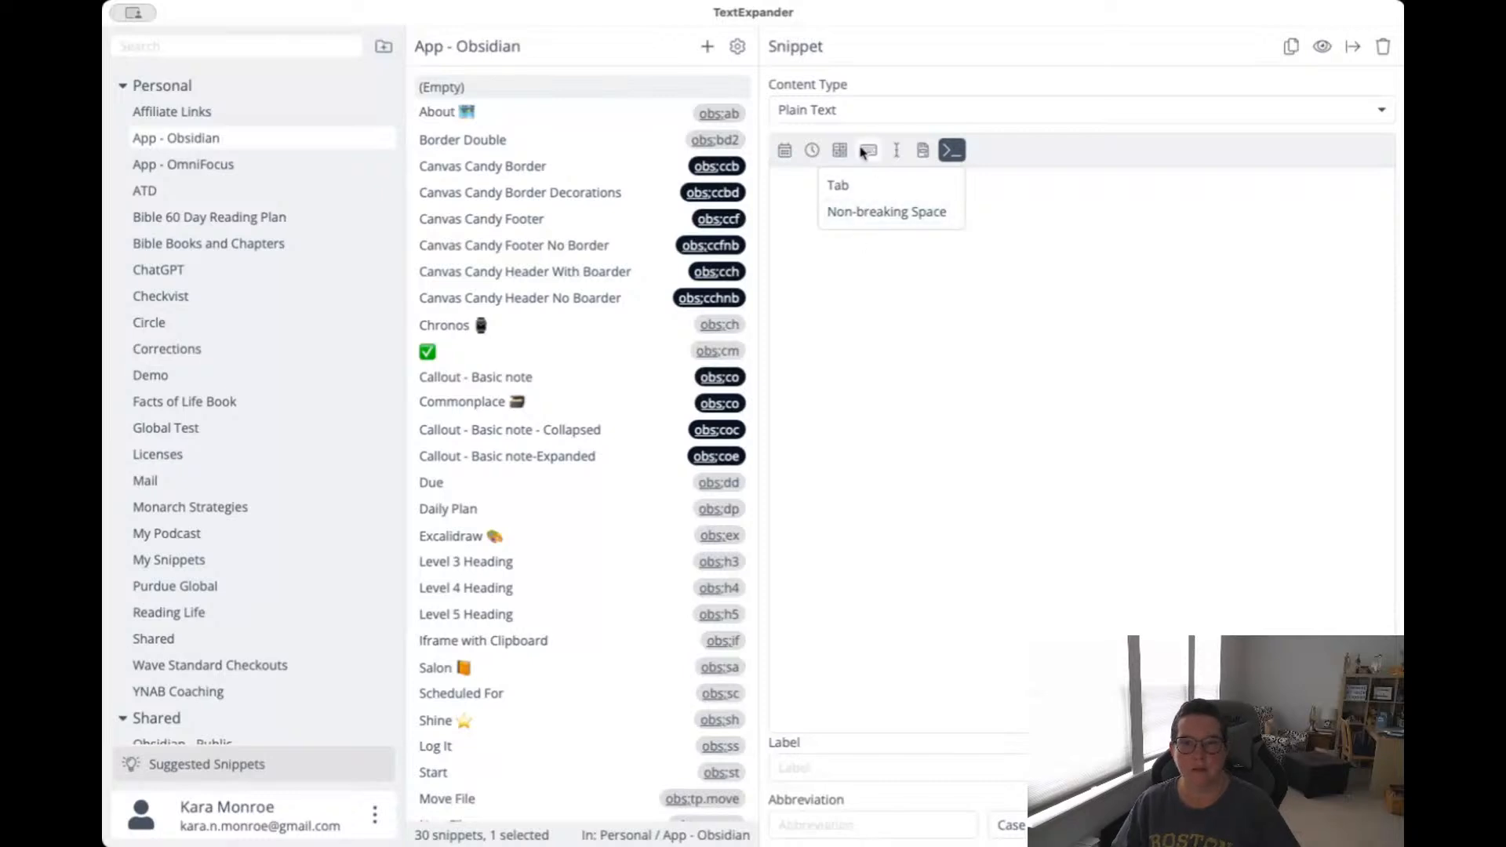
pyautogui.click(1023, 184)
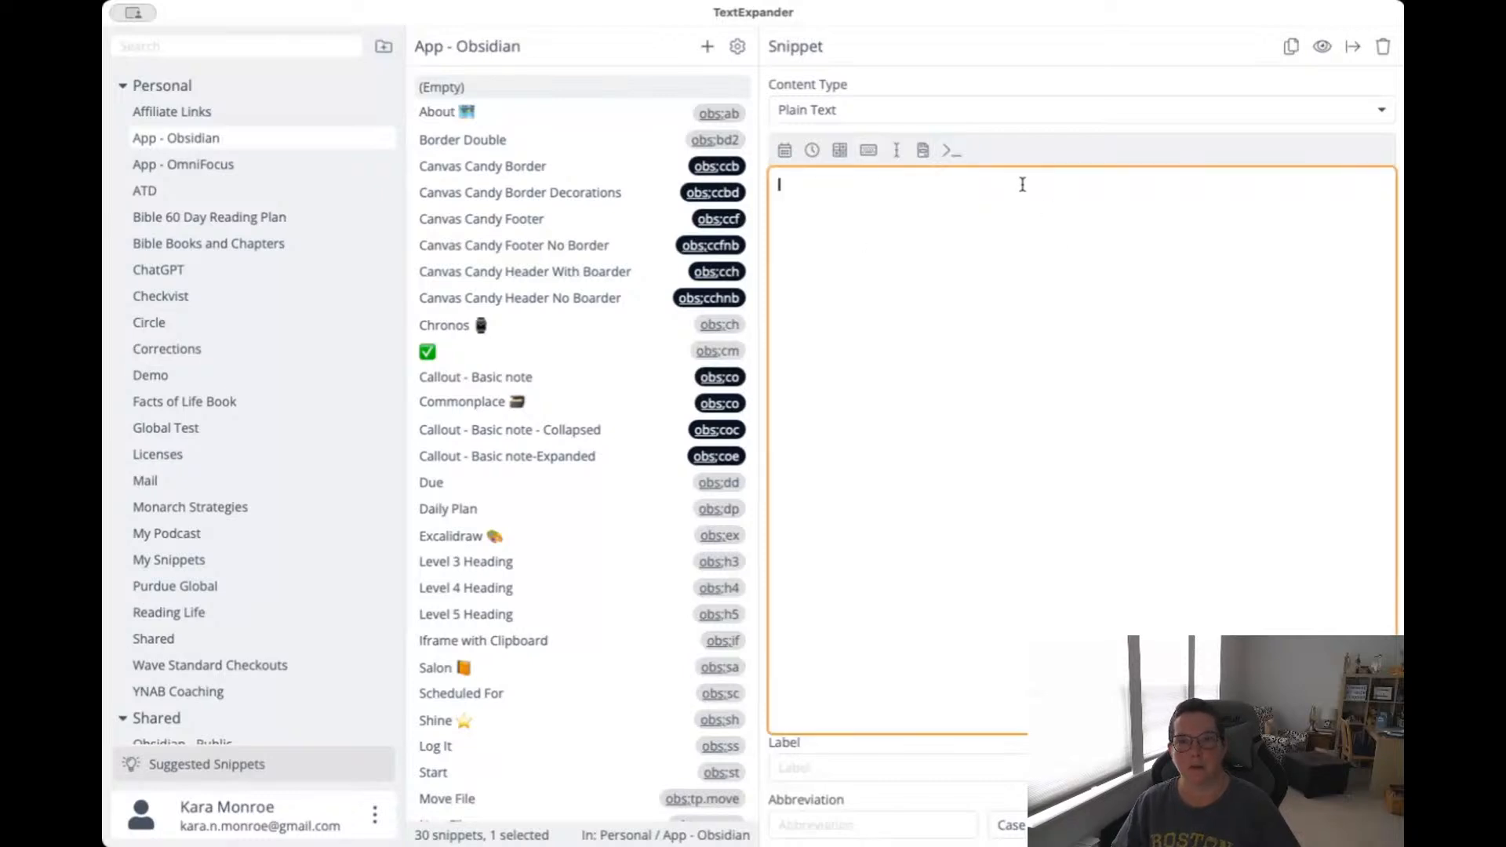
# Start a popup menu fill-in named "What type of callout do you want?" and extend it to five options.
pyautogui.click(922, 151)
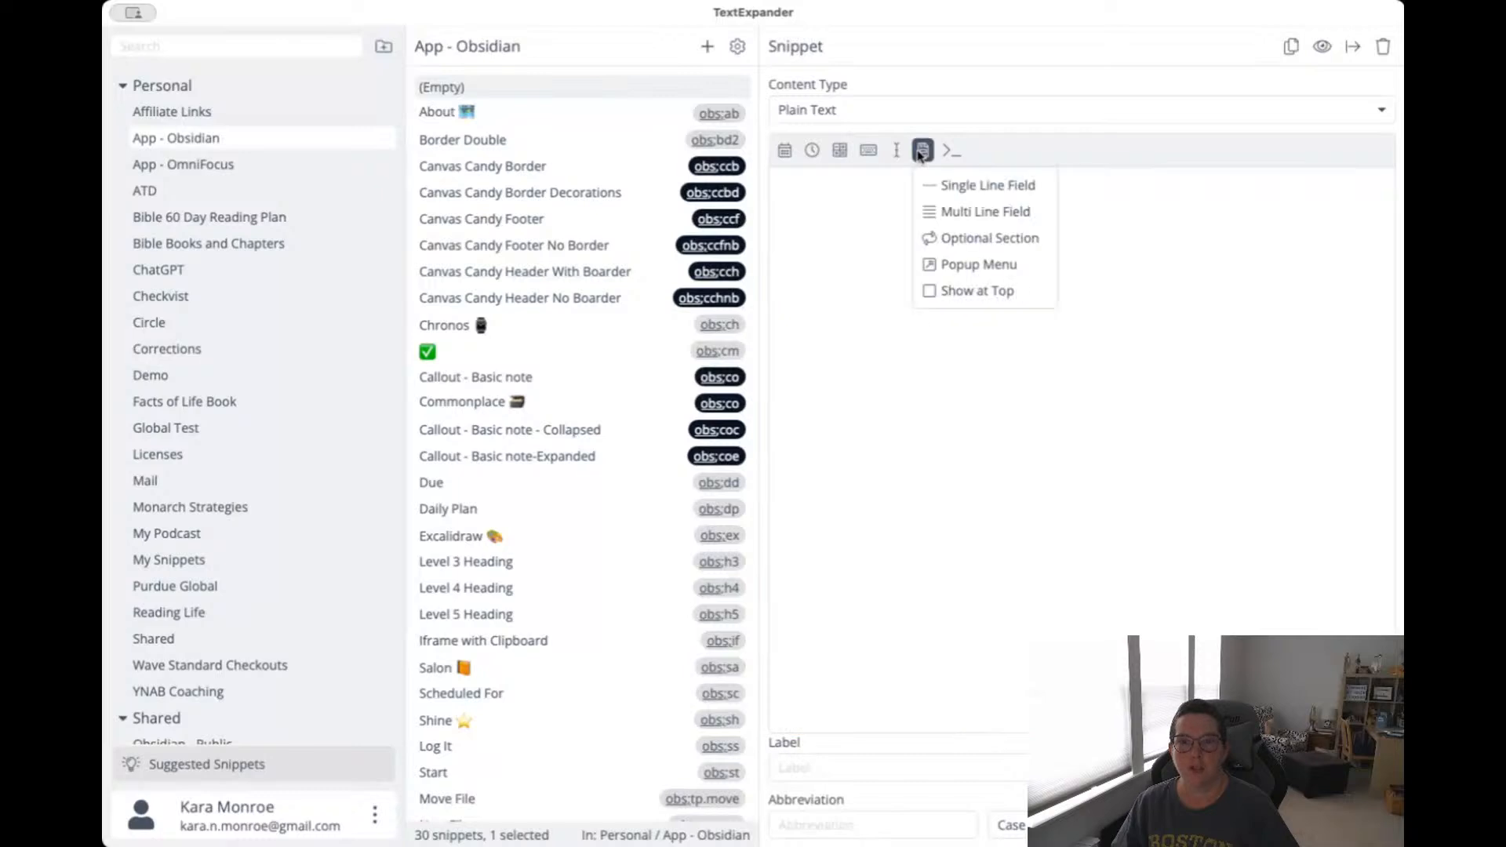
pyautogui.click(947, 269)
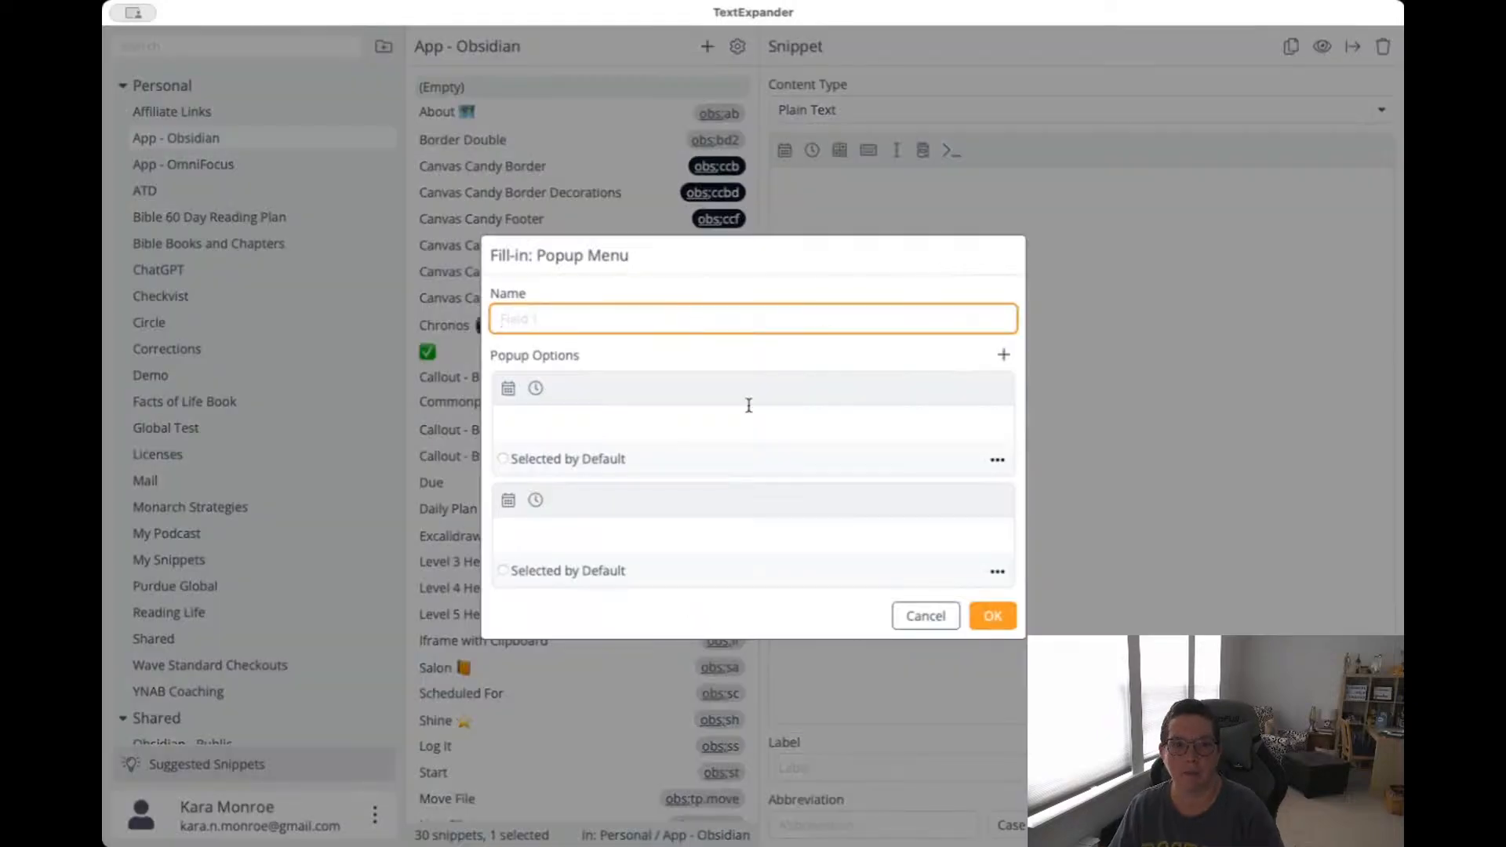
pyautogui.write('What typ')
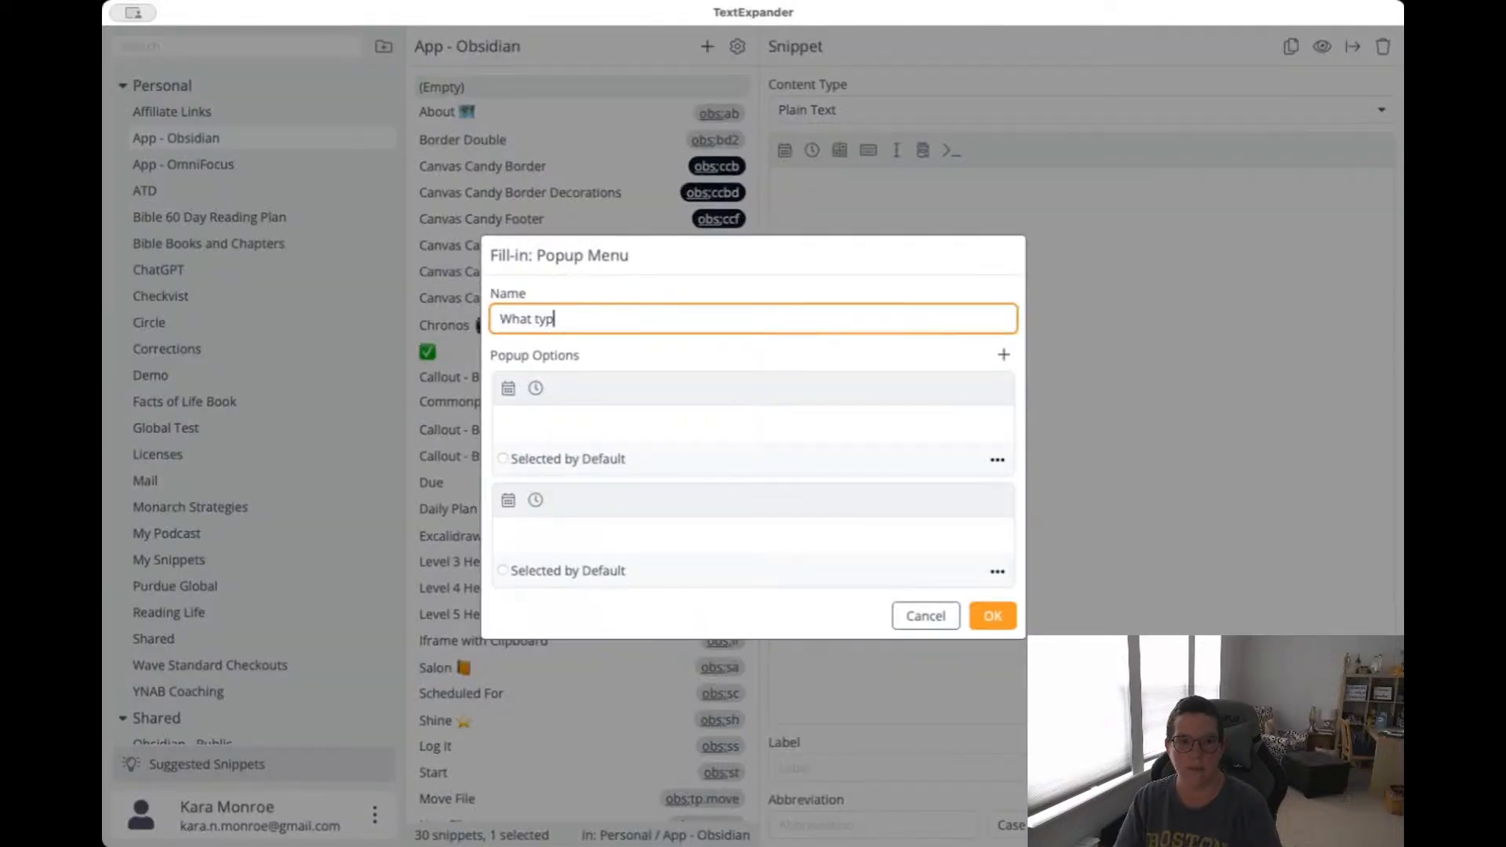
pyautogui.write('e of callout do you want?')
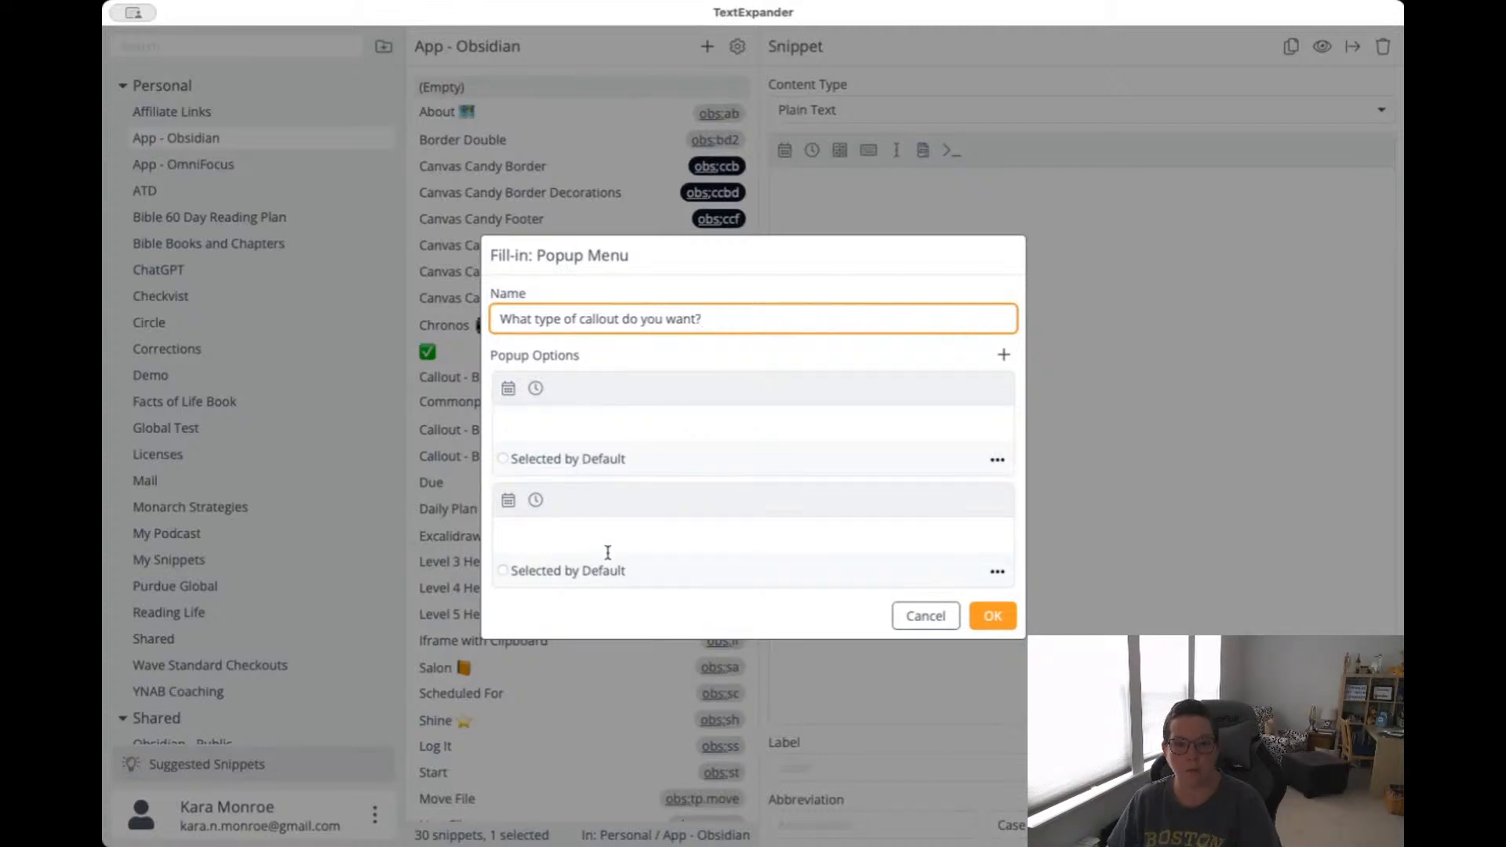
pyautogui.click(1004, 355)
pyautogui.click(1002, 298)
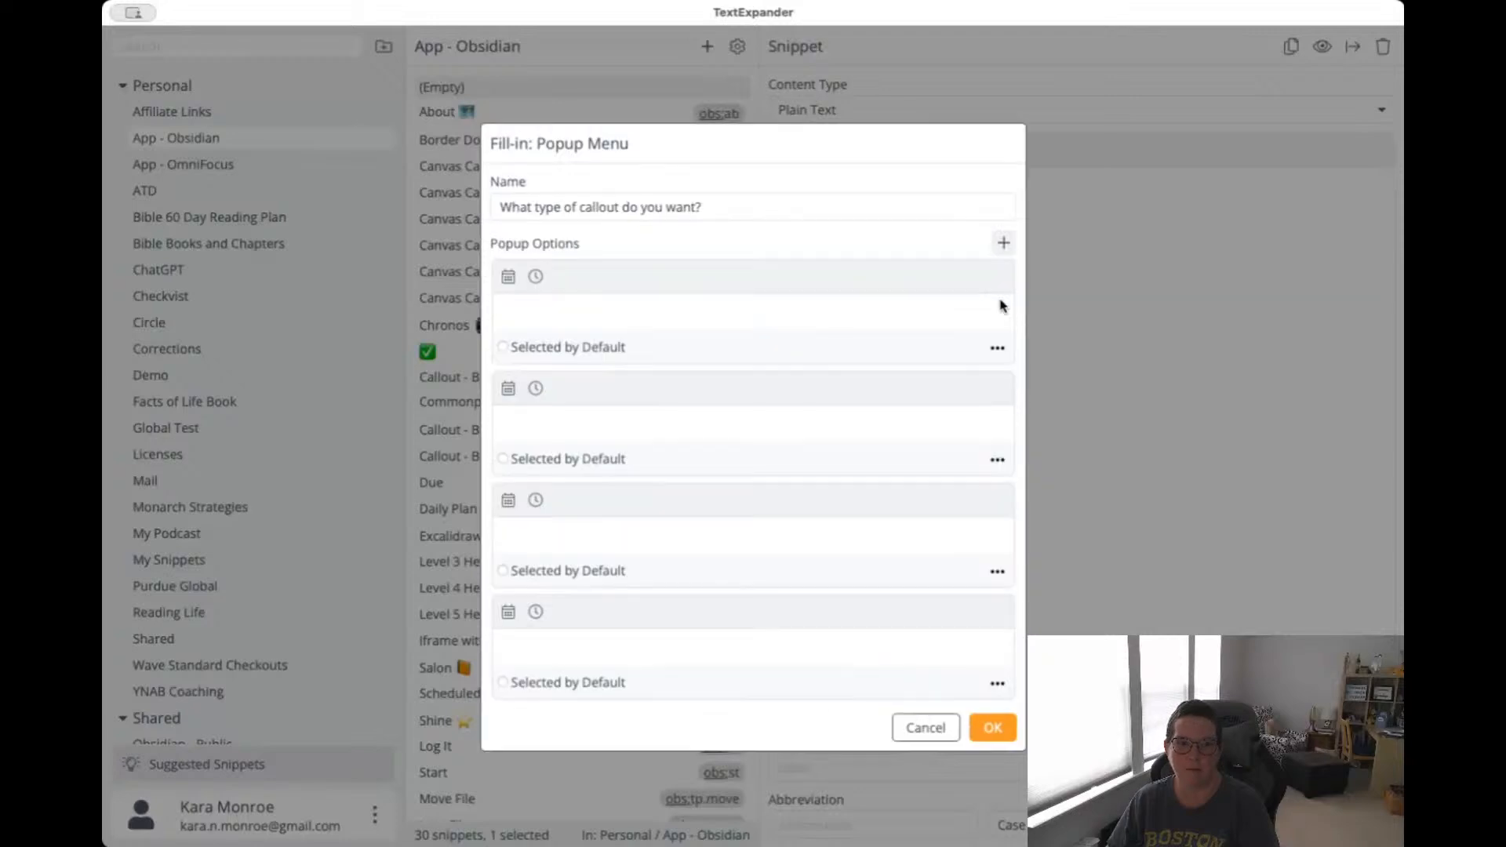
pyautogui.click(1003, 247)
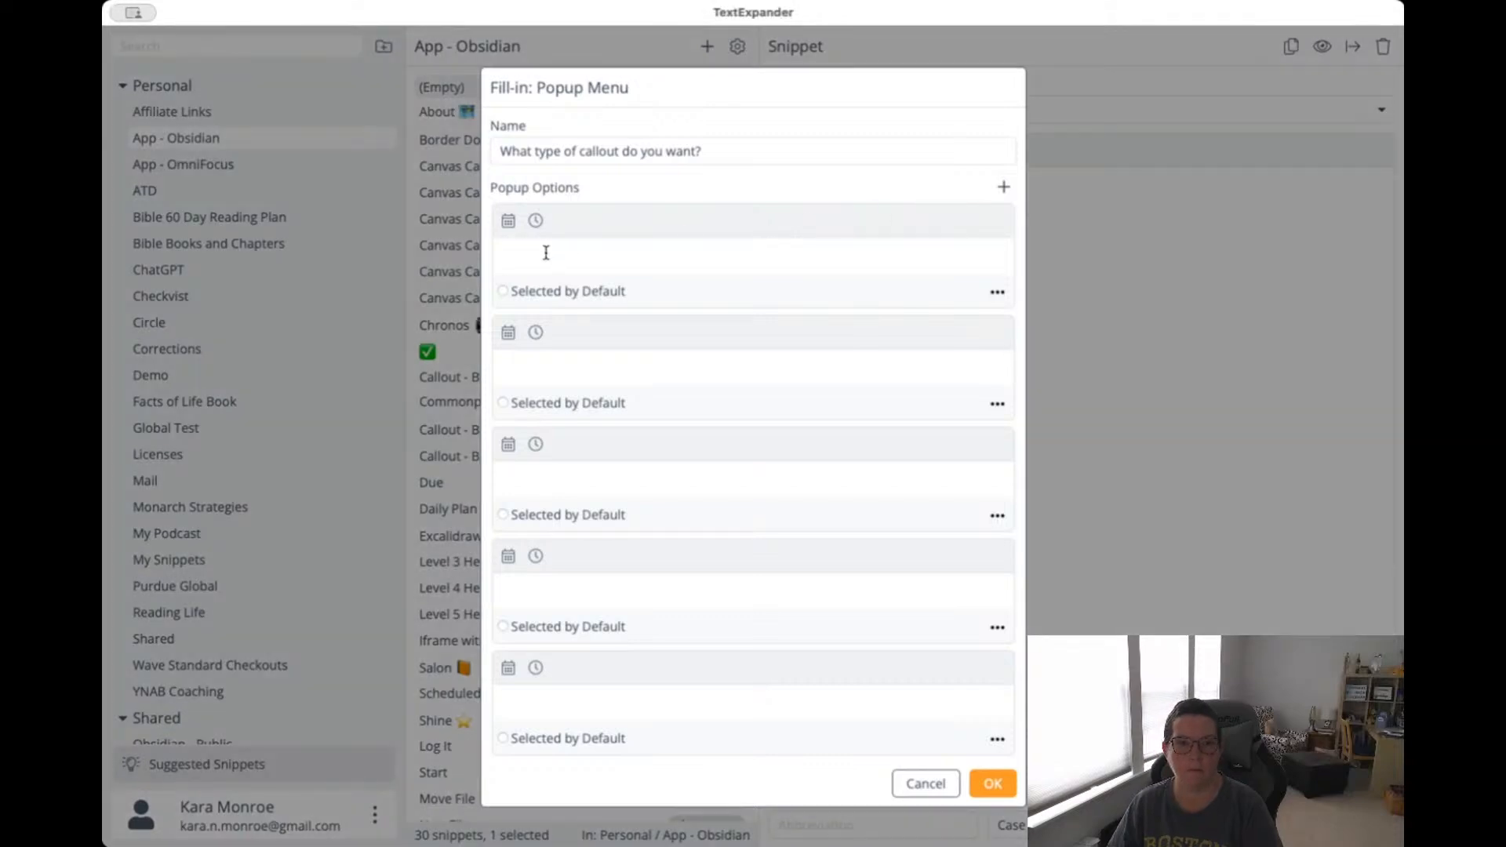
# Fill the five popup options with ">[!note]", ">[!abstract]", ">[!info]", ">[!todo]" and ">[!tip]", and make the note option the default.
pyautogui.click(547, 254)
pyautogui.write('>[!note]')
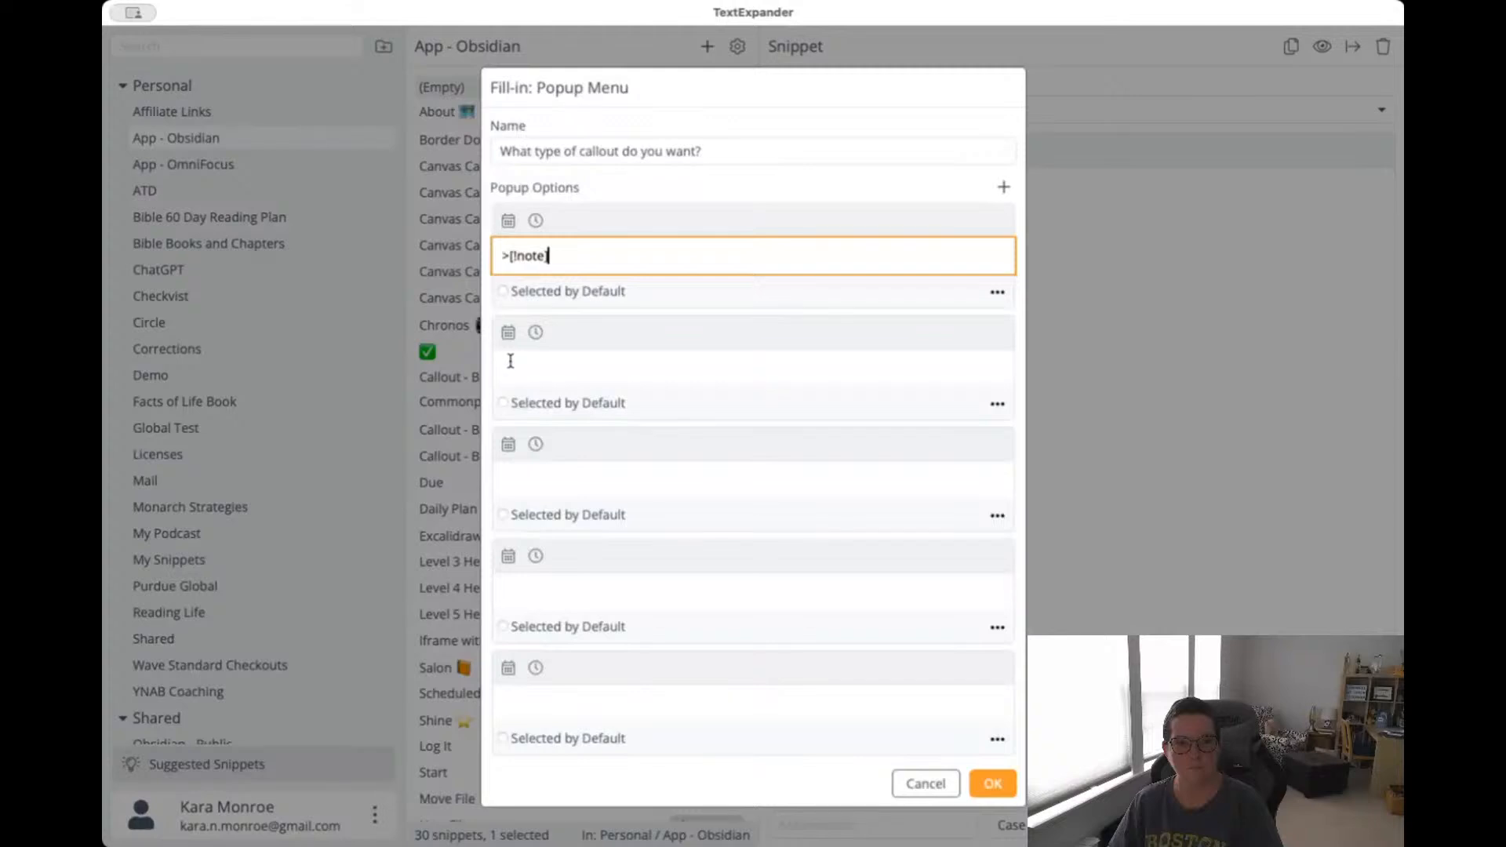
pyautogui.click(510, 361)
pyautogui.write('>[!abstract]')
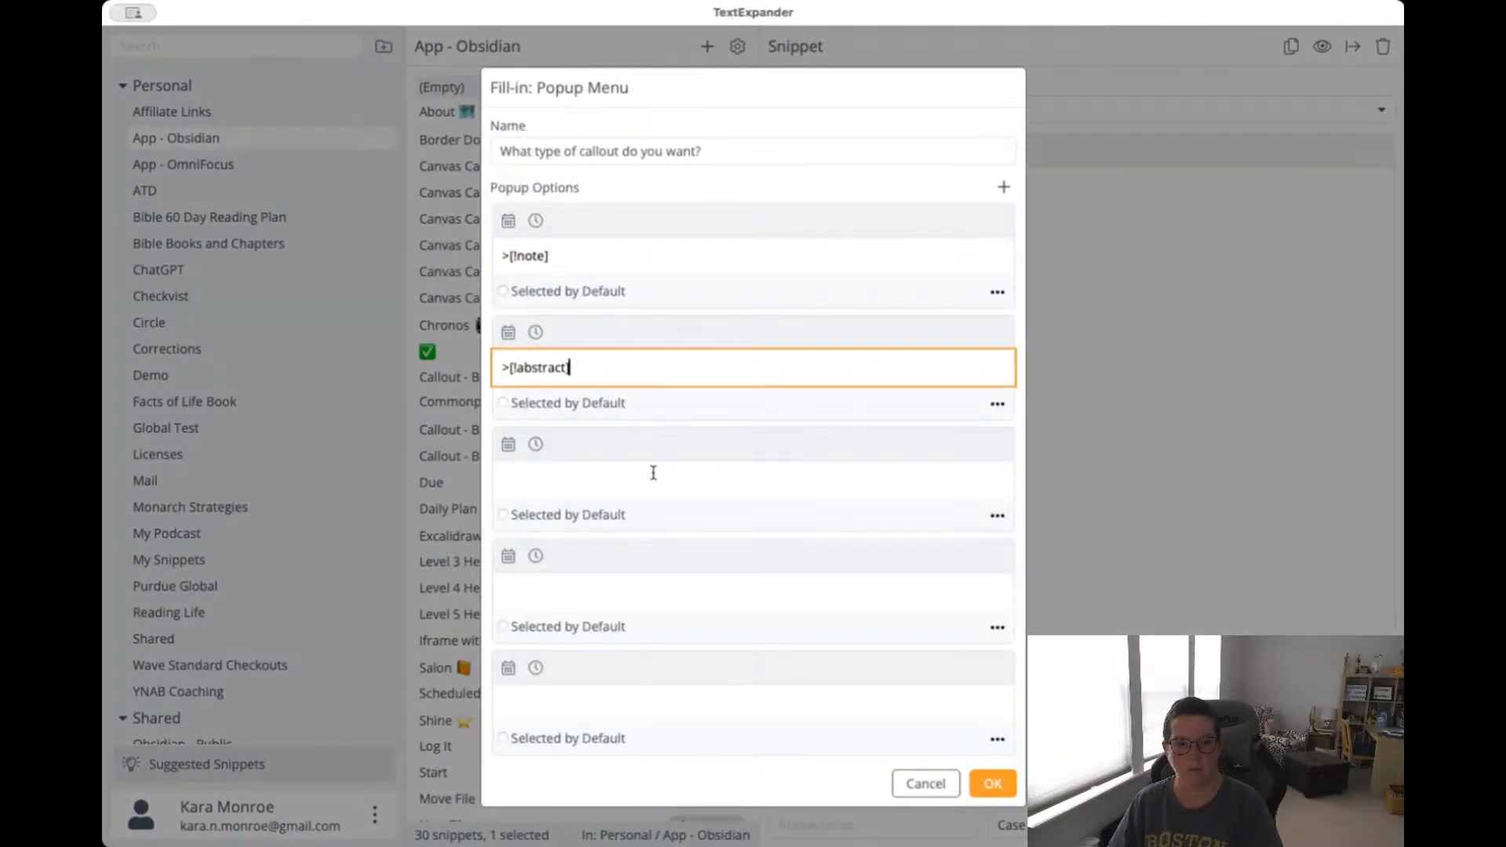
pyautogui.click(660, 471)
pyautogui.write('>[!info]')
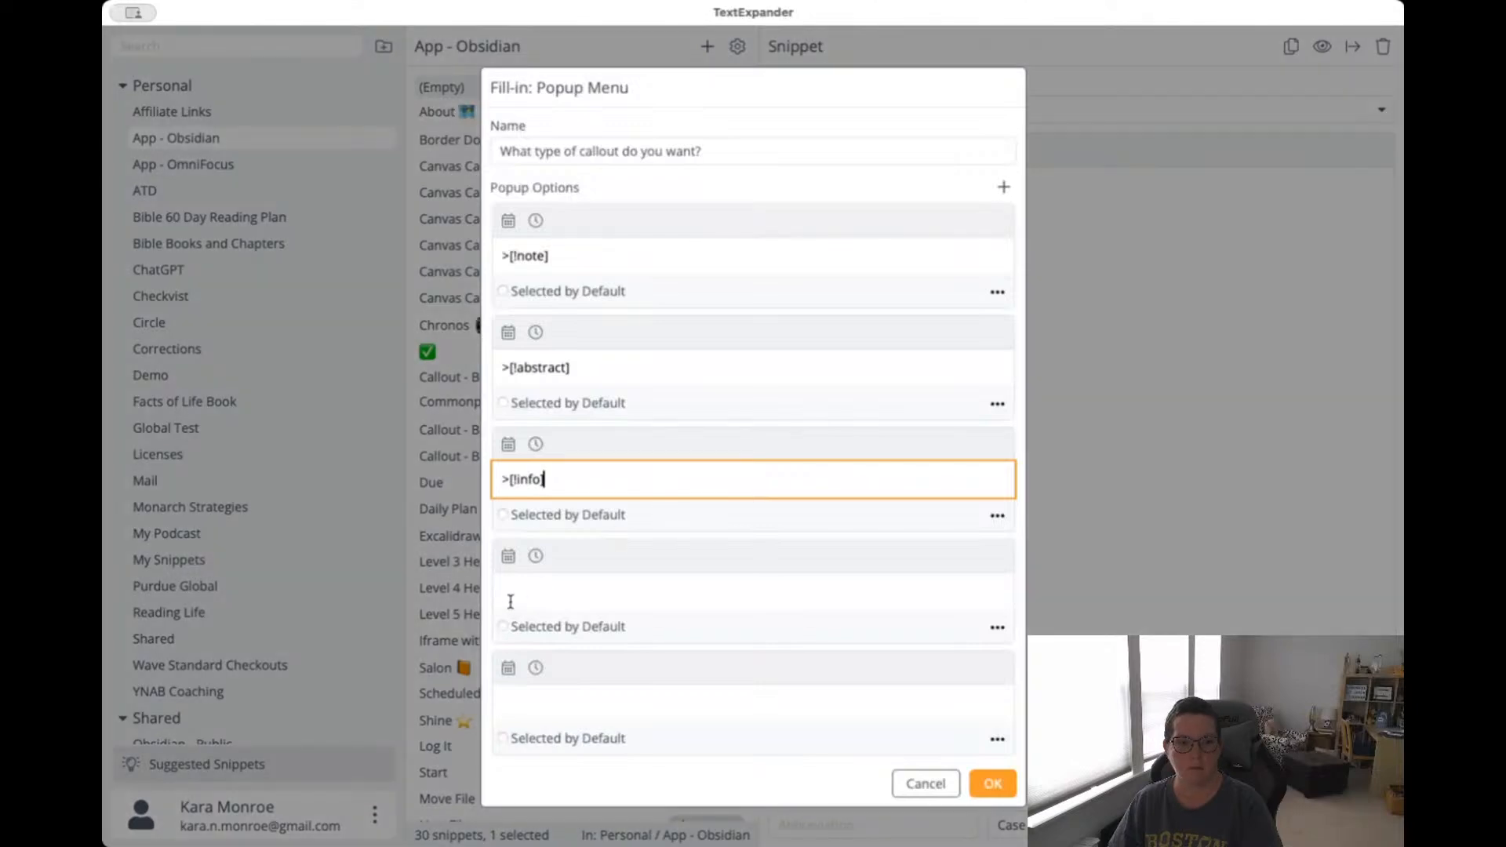
pyautogui.click(511, 593)
pyautogui.write('>[!todo')
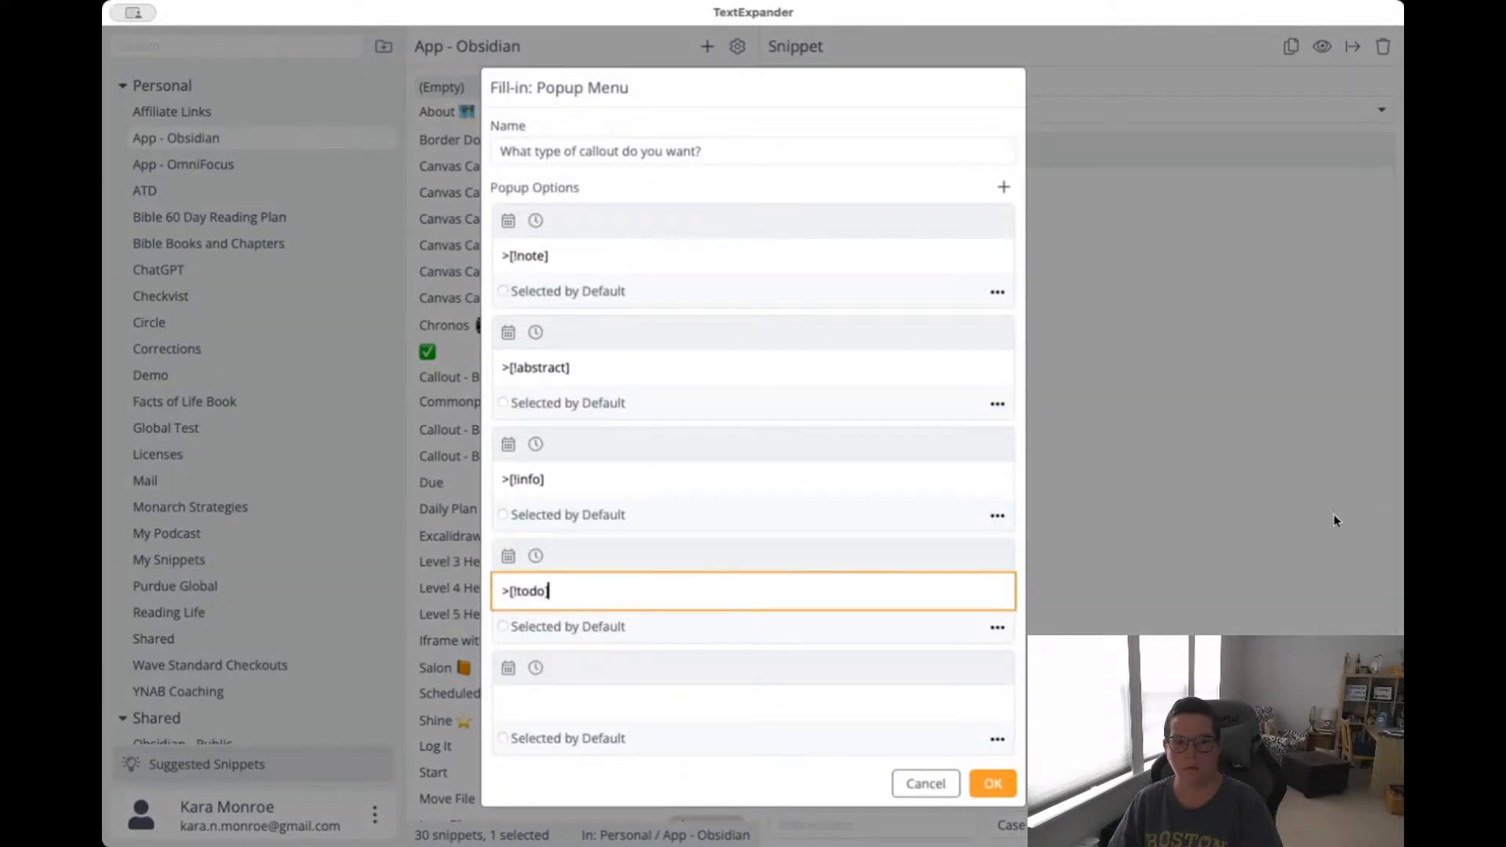
pyautogui.write(']')
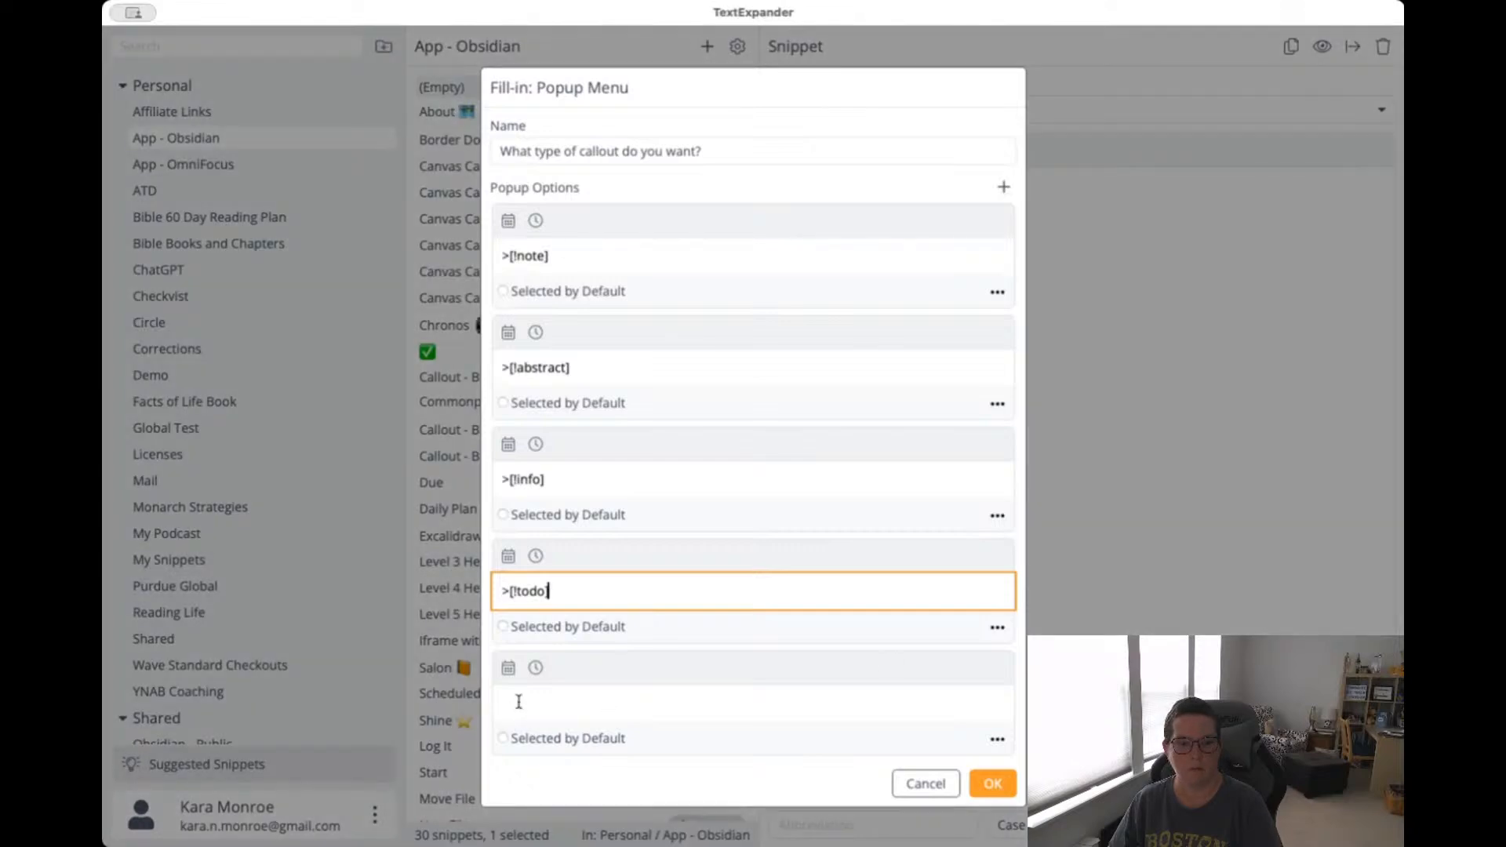
pyautogui.click(519, 702)
pyautogui.write('>[!tip')
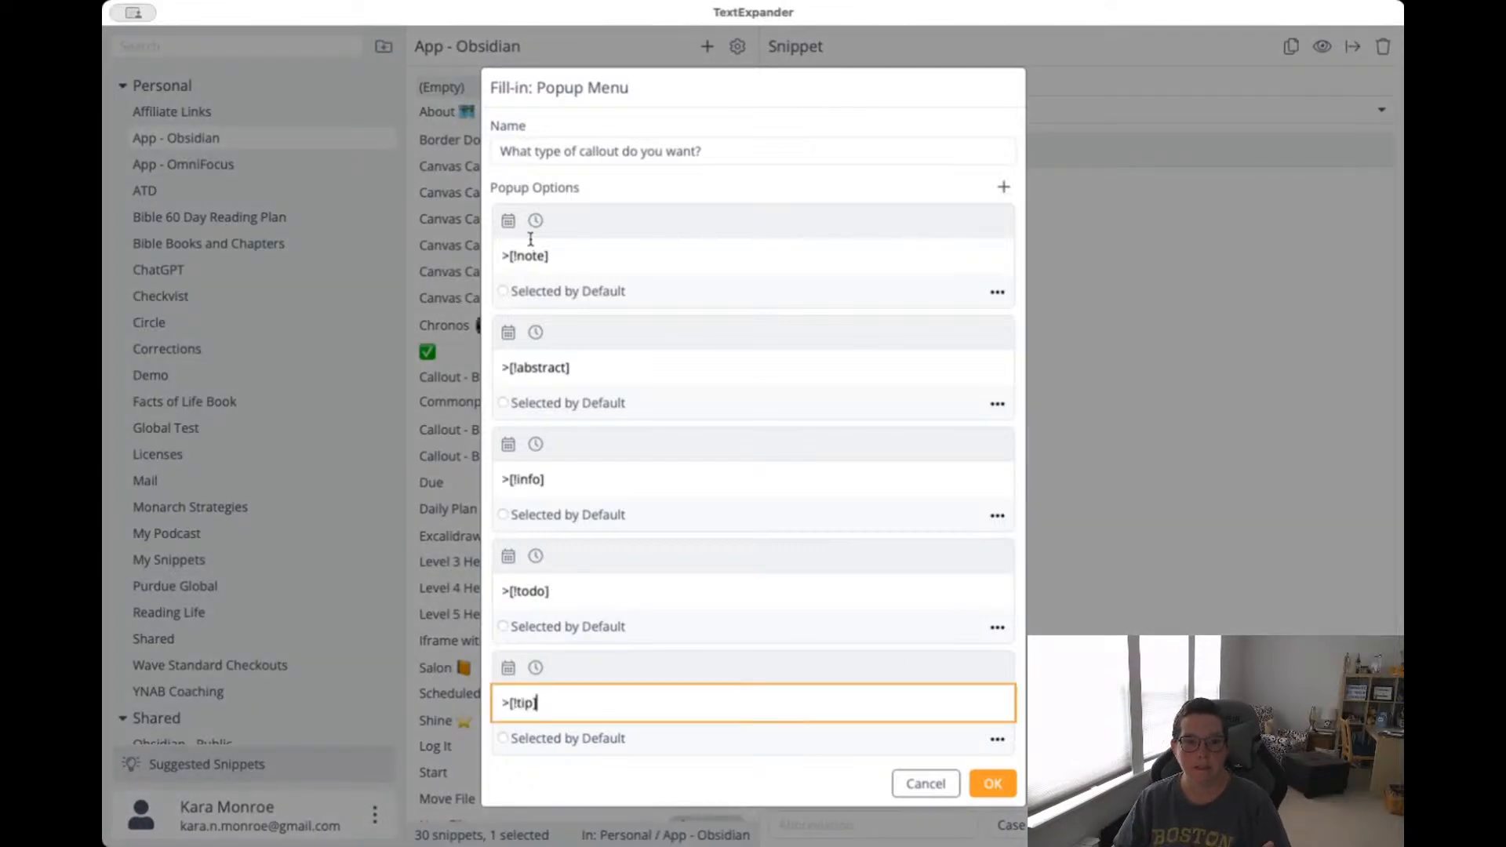
pyautogui.click(502, 291)
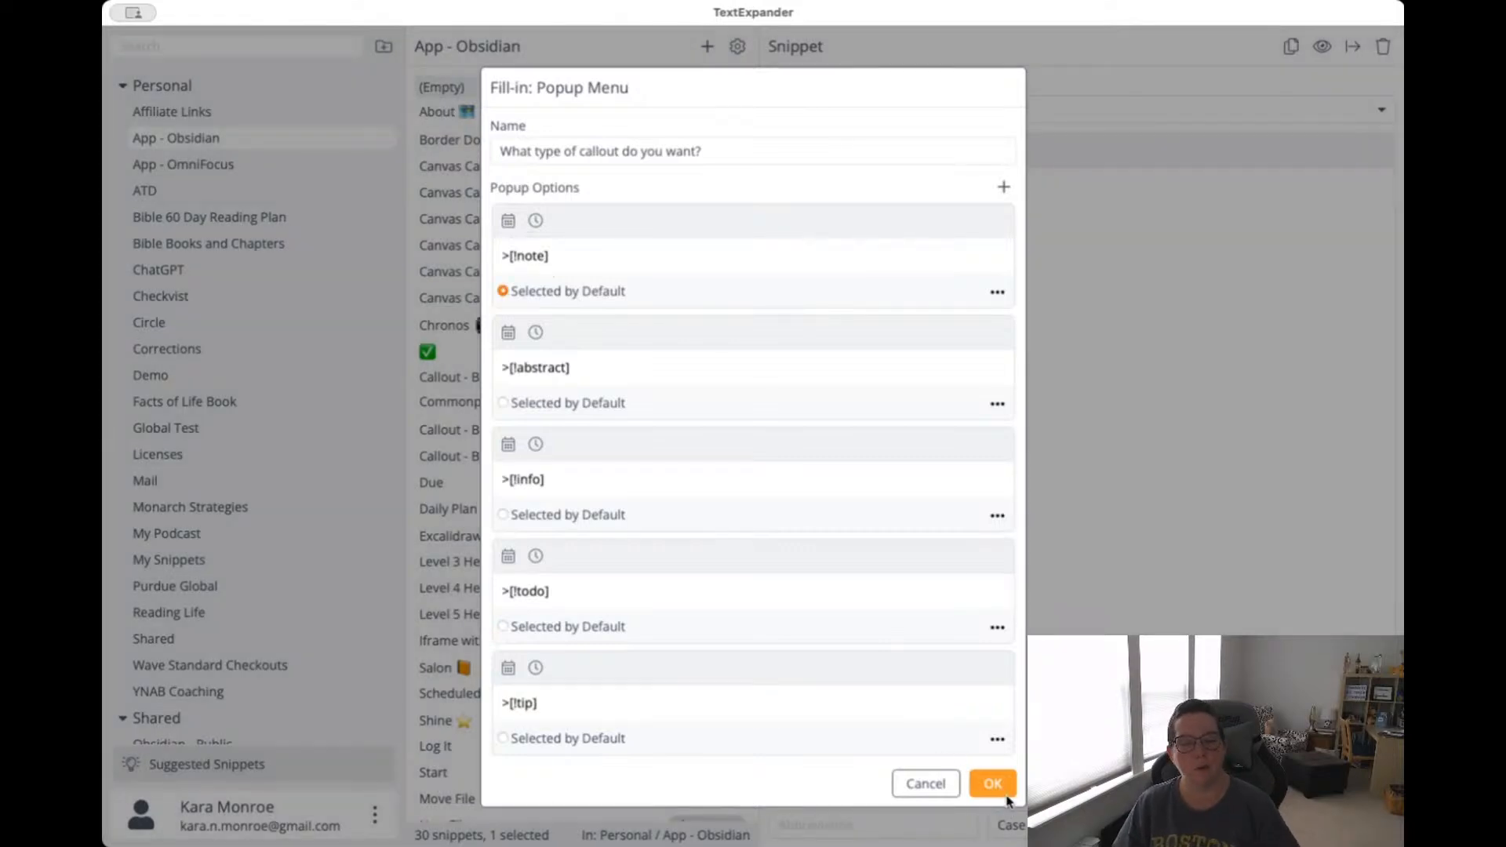
# Insert the callout type popup menu into the snippet and reopen its settings to review the options without changing them.
pyautogui.click(992, 783)
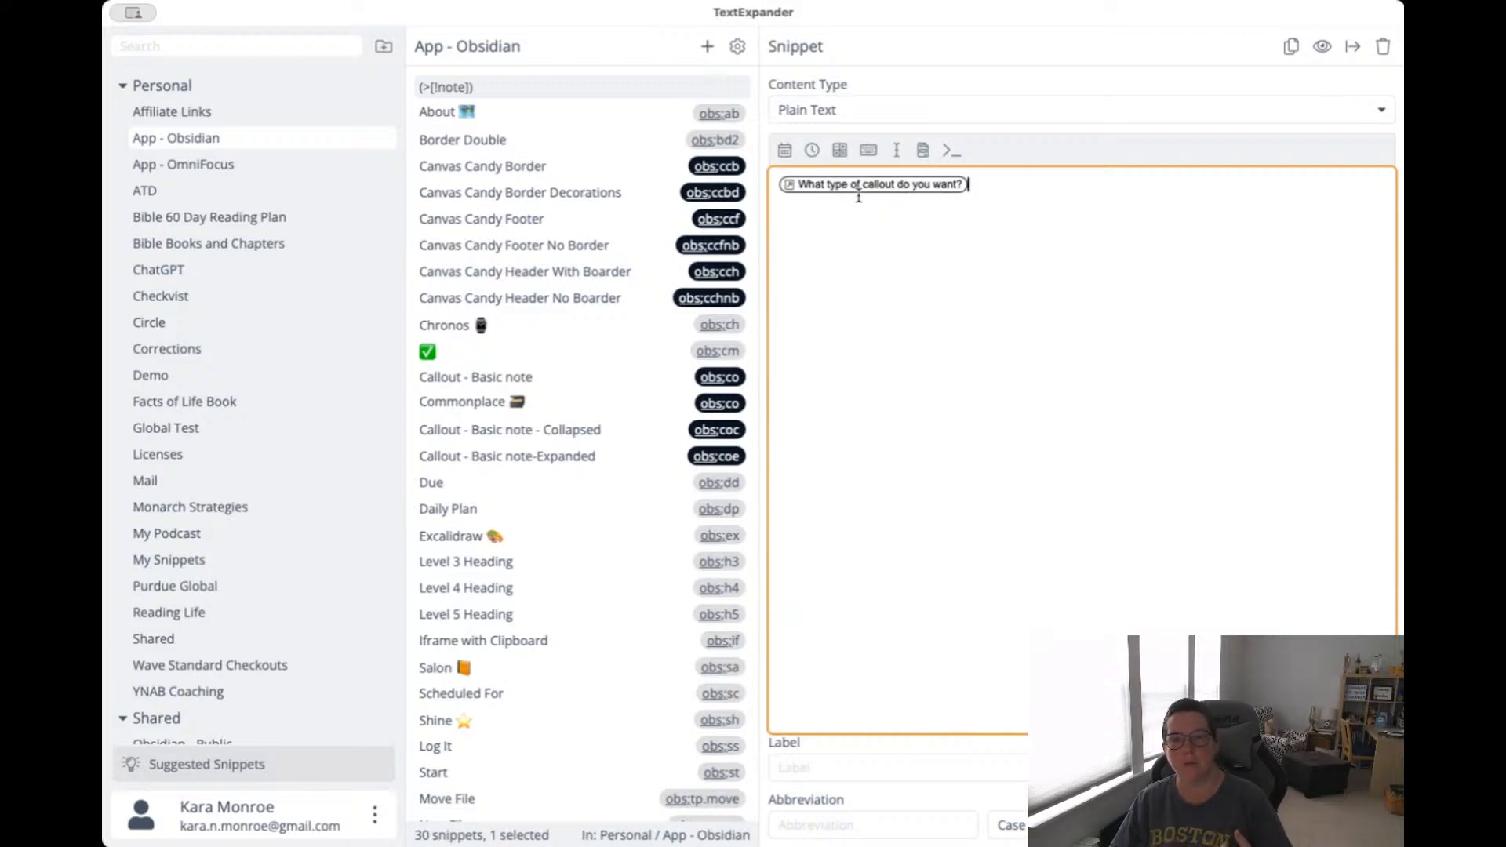
pyautogui.doubleClick(882, 186)
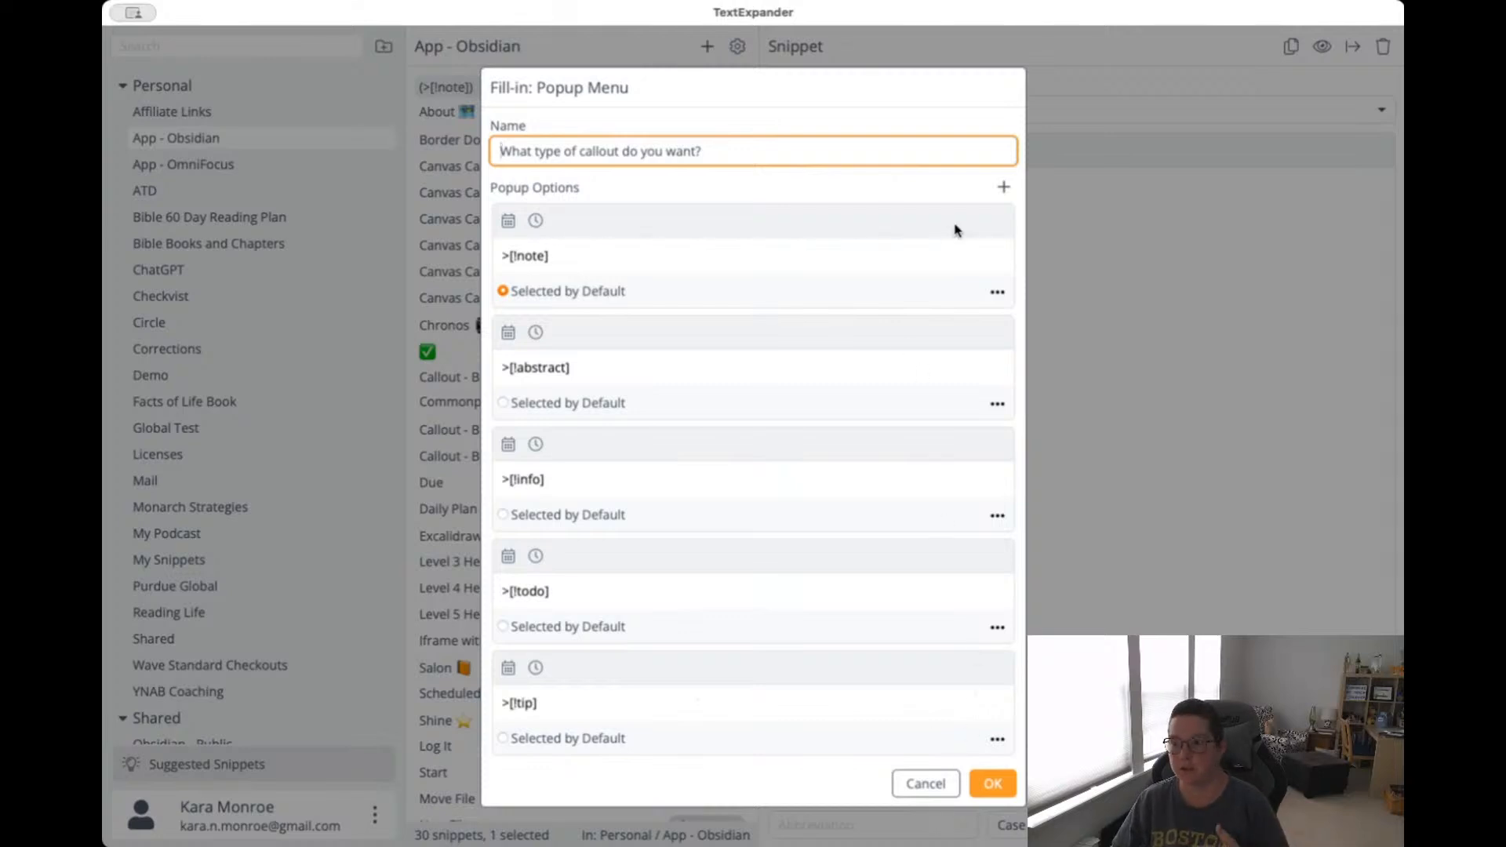
pyautogui.click(927, 784)
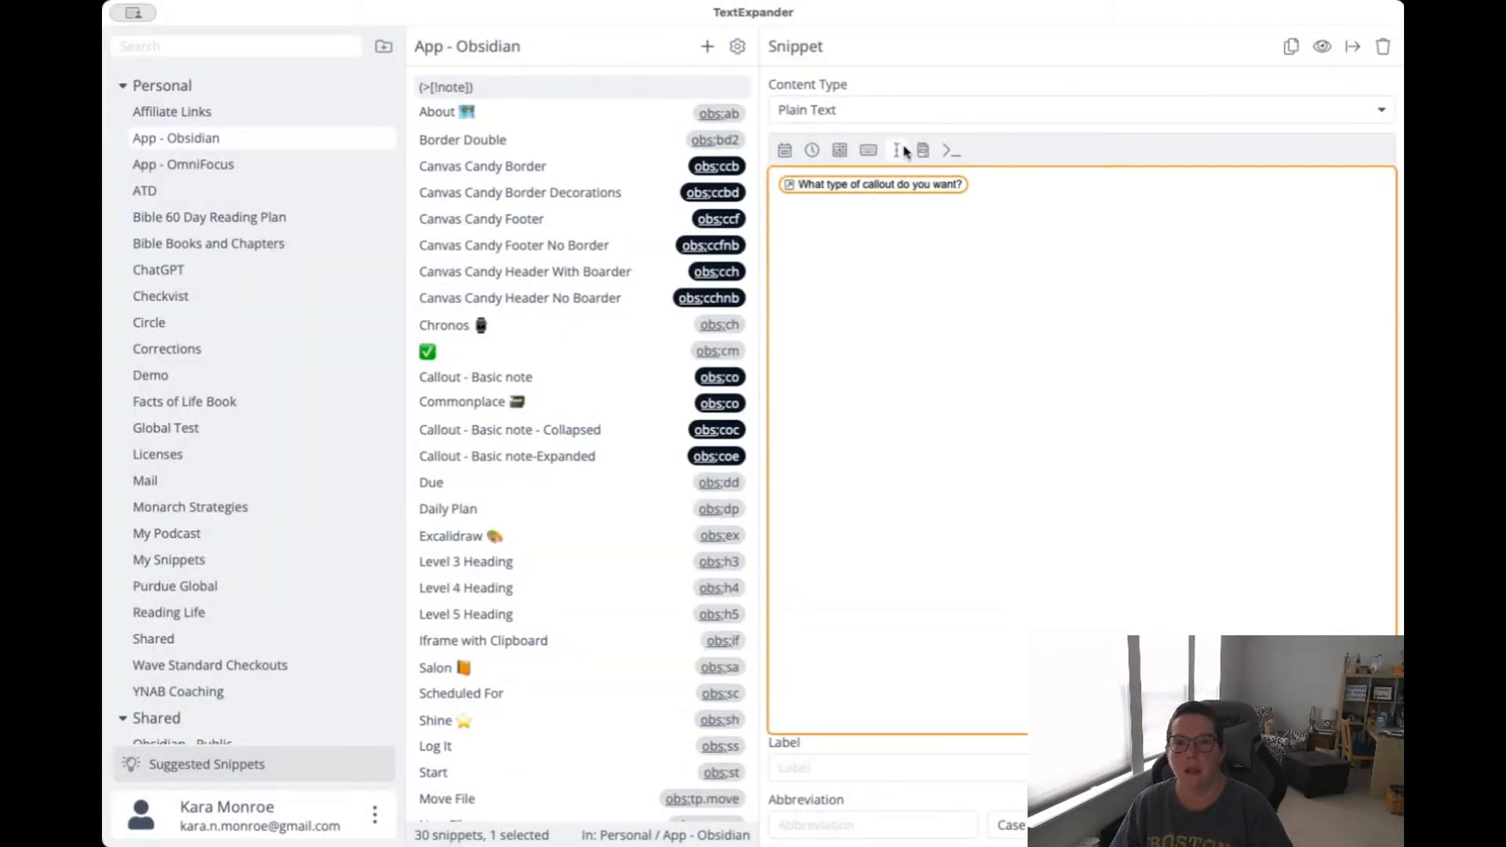
# Start a second popup menu fill-in after the first, named "Do you want to close it (-) or open it(+)?".
pyautogui.click(987, 188)
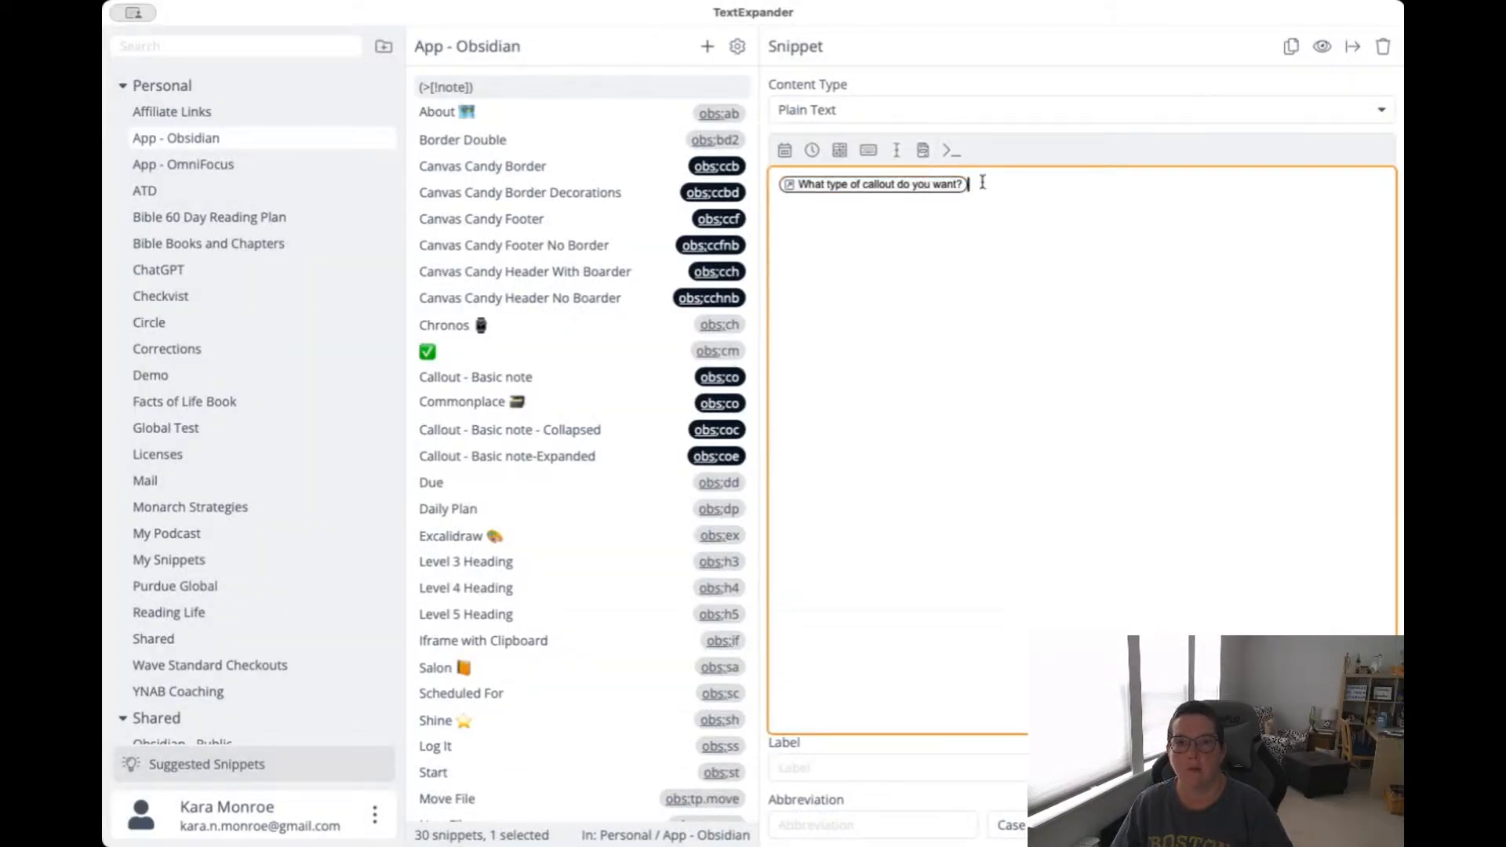
pyautogui.click(929, 159)
pyautogui.click(941, 259)
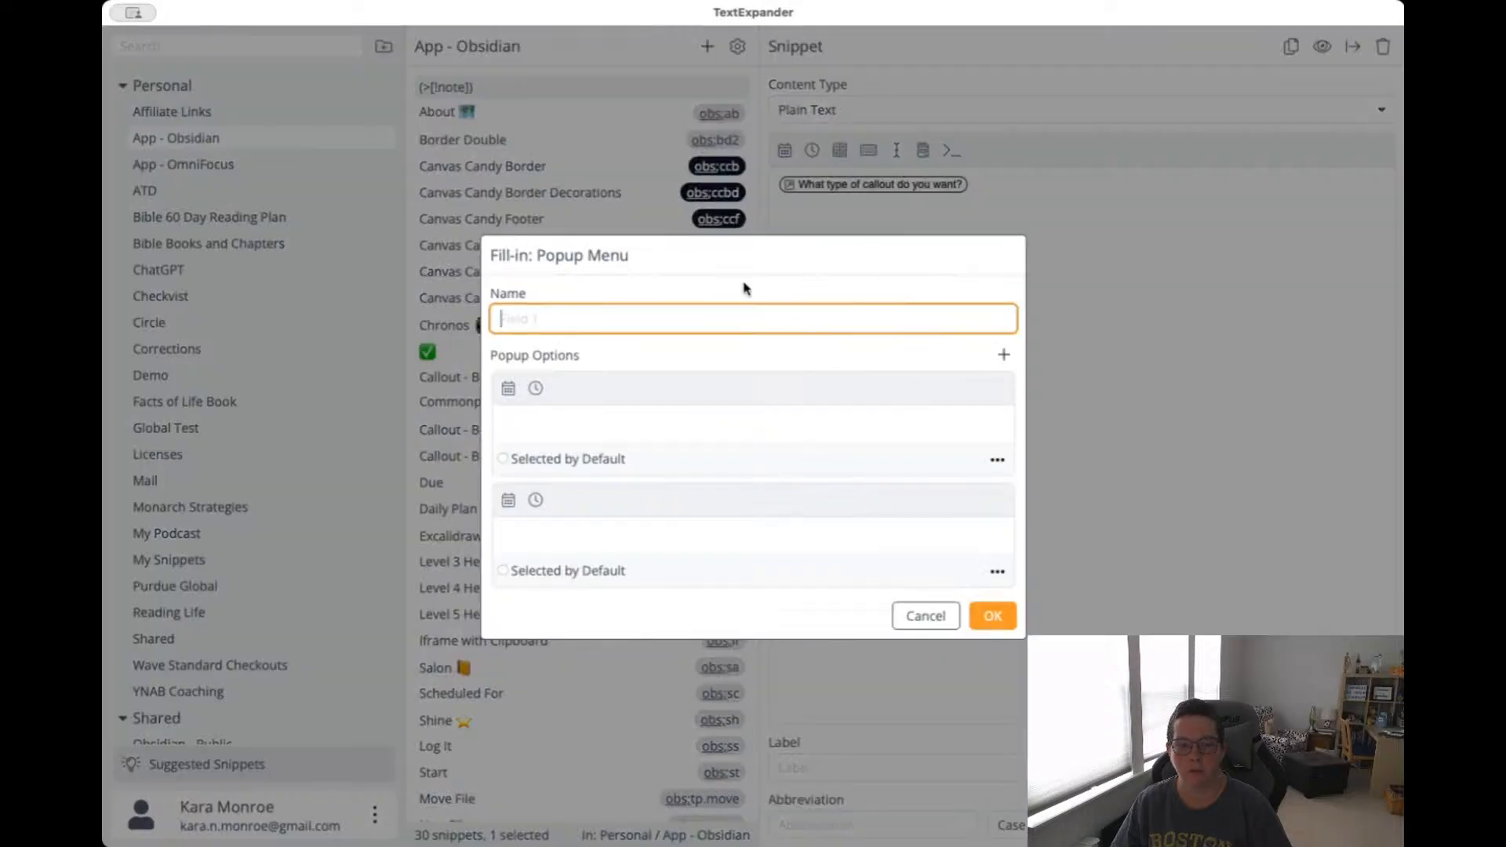
pyautogui.write('Do you wa')
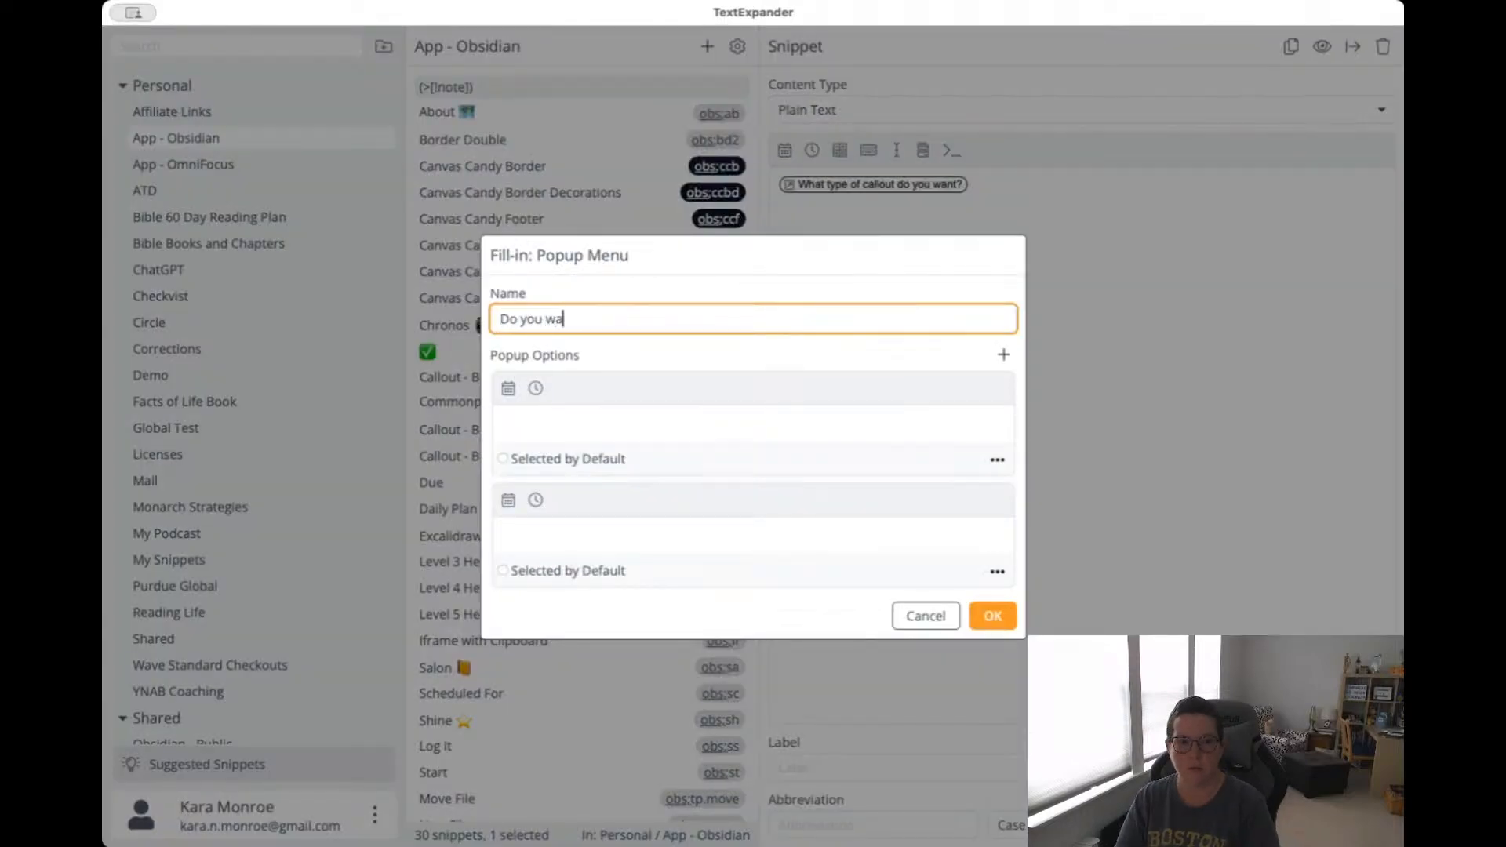
pyautogui.write('nt to close it (')
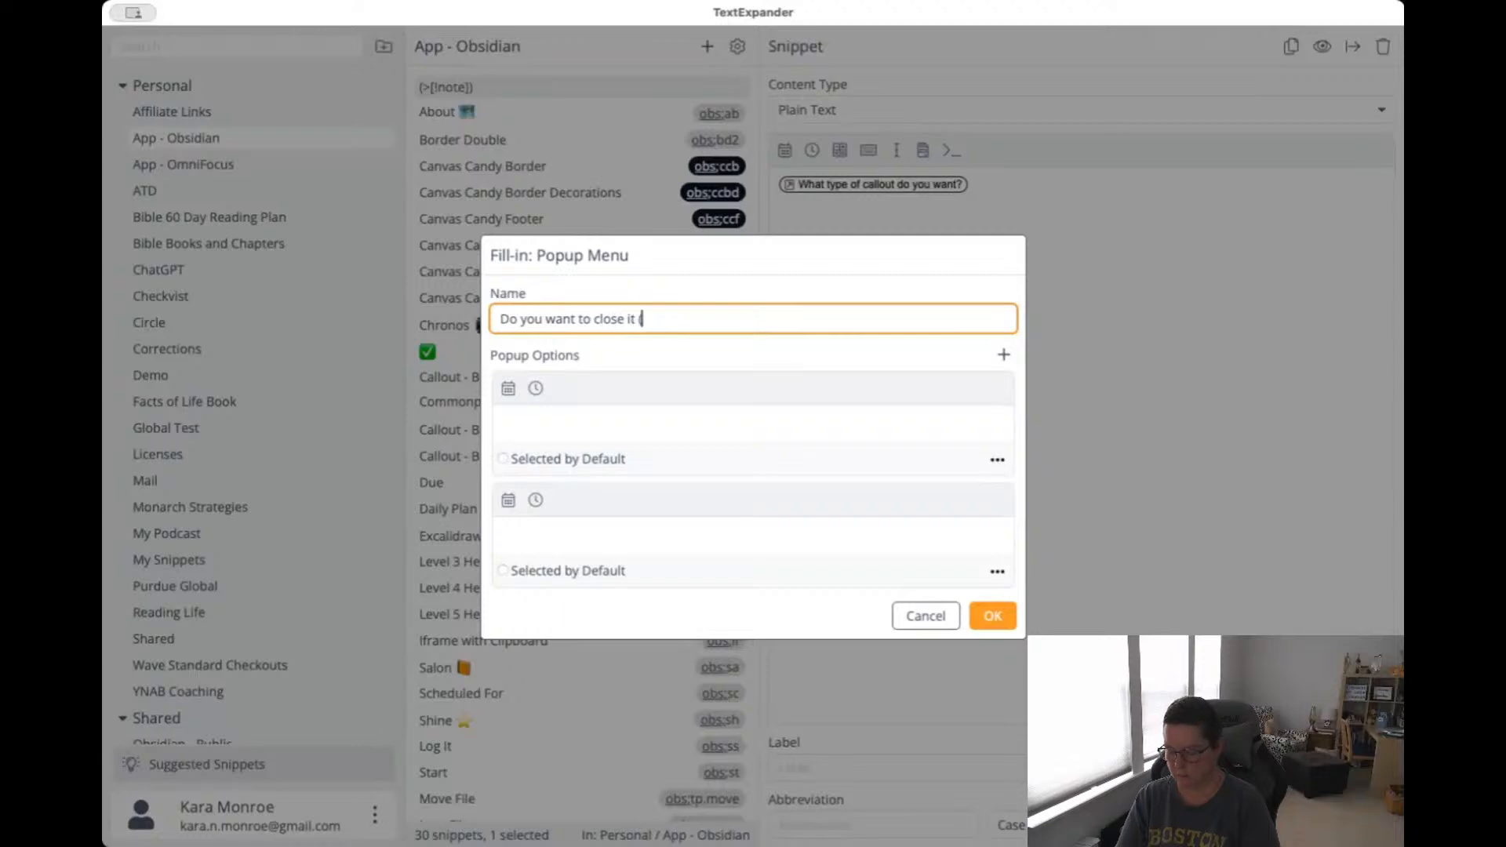
pyautogui.write('=')
pyautogui.press('BackSpace')
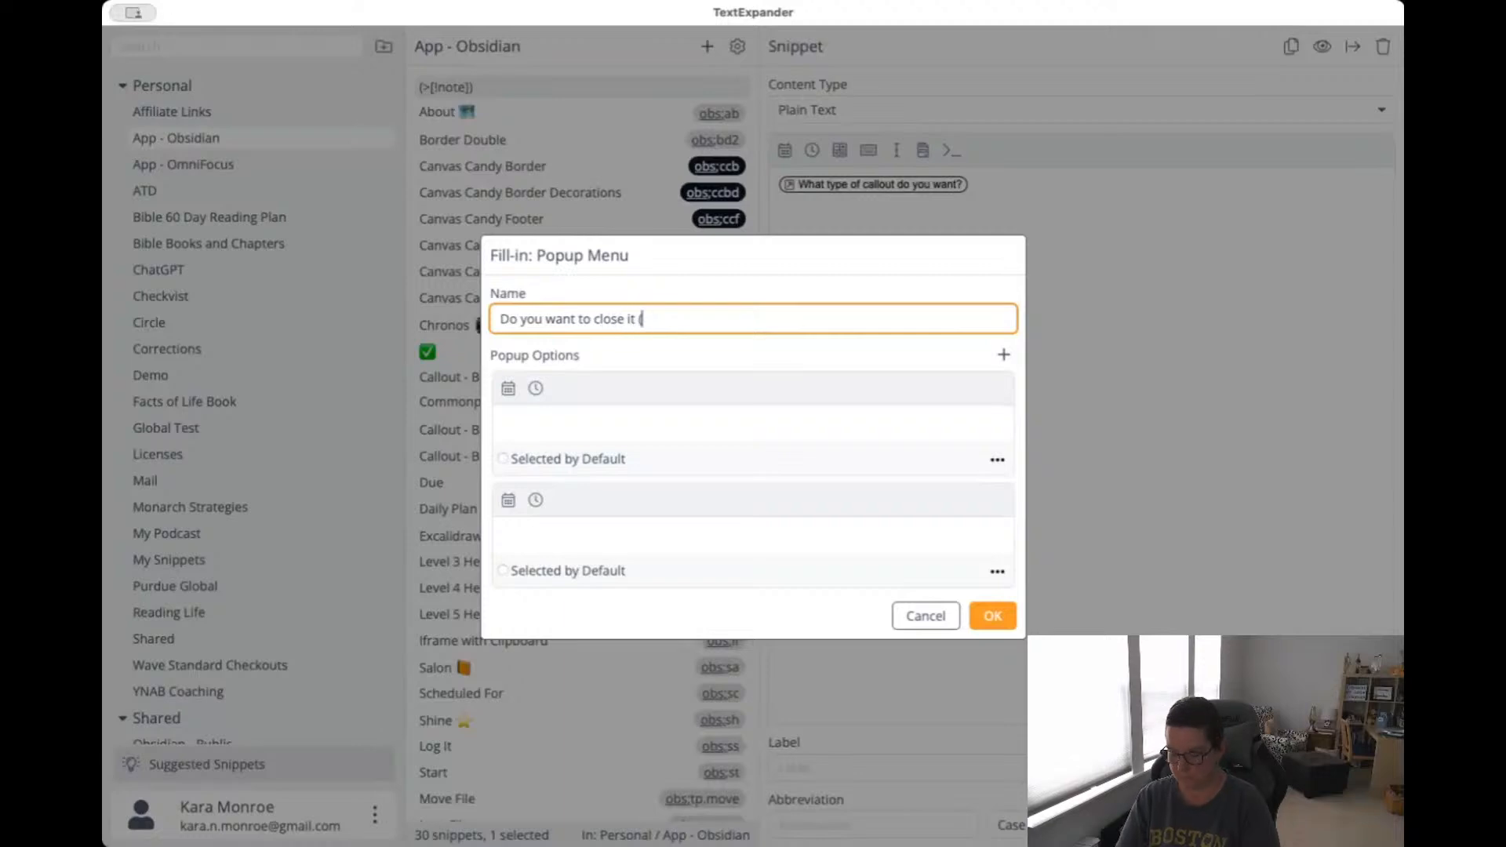
pyautogui.write('-) or open it')
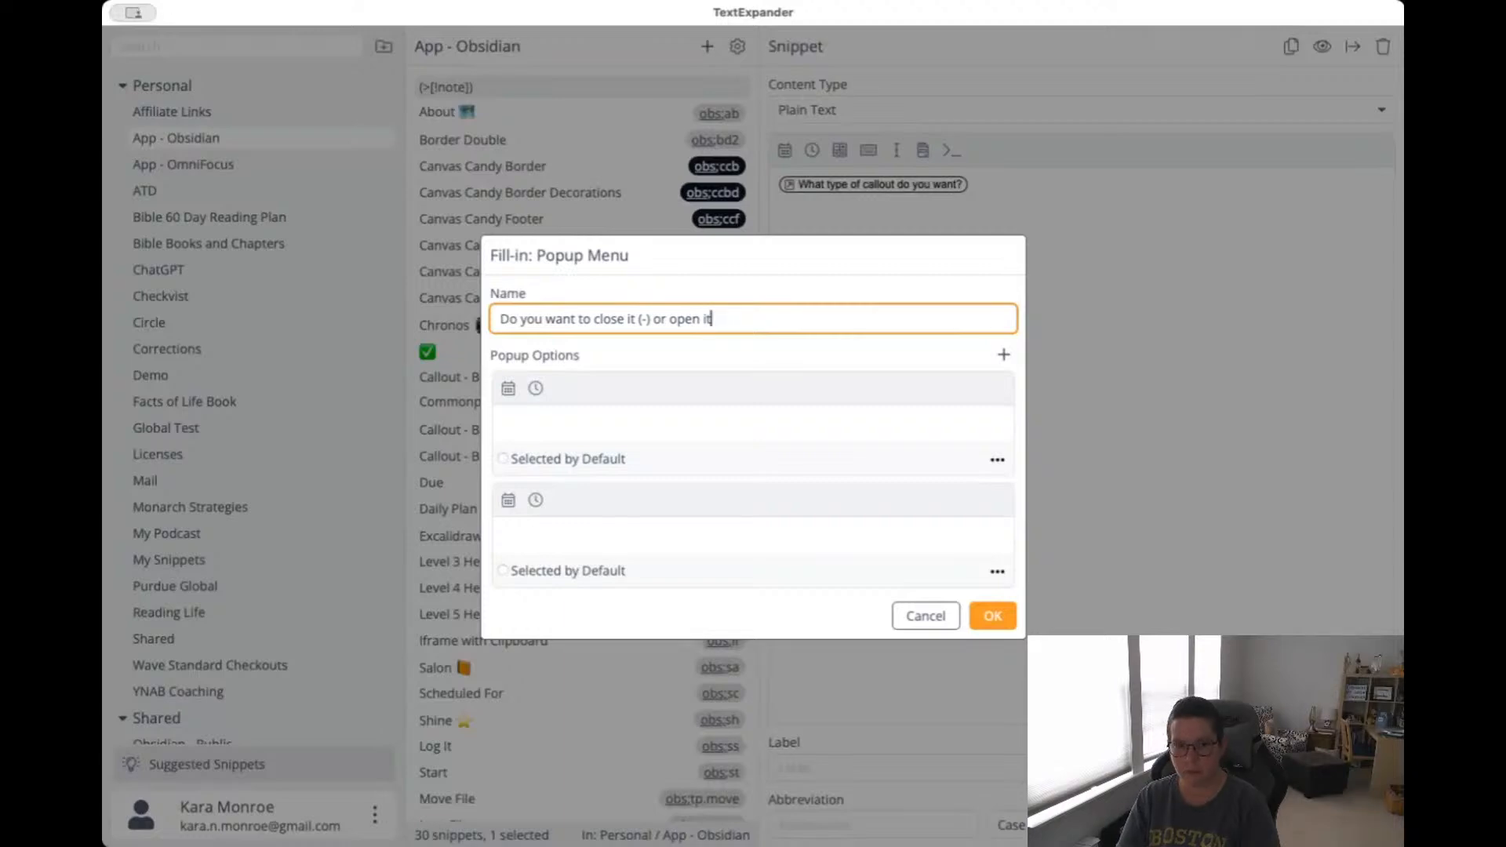
pyautogui.write('(+')
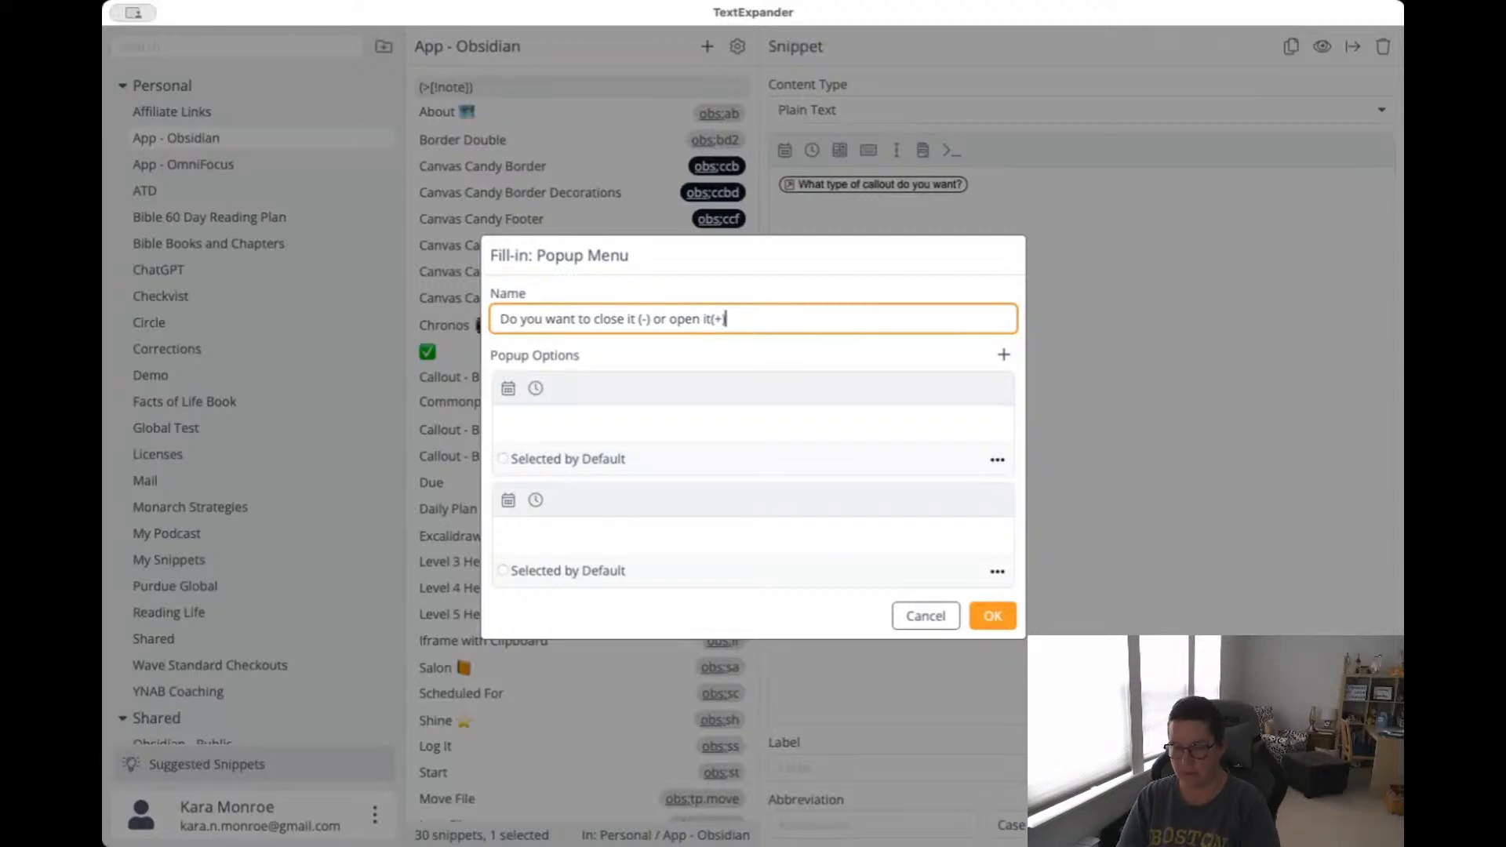
pyautogui.write(')?')
# Fill the two popup options with "+" and "-", make "-" the default, and insert the fill-in.
pyautogui.click(591, 416)
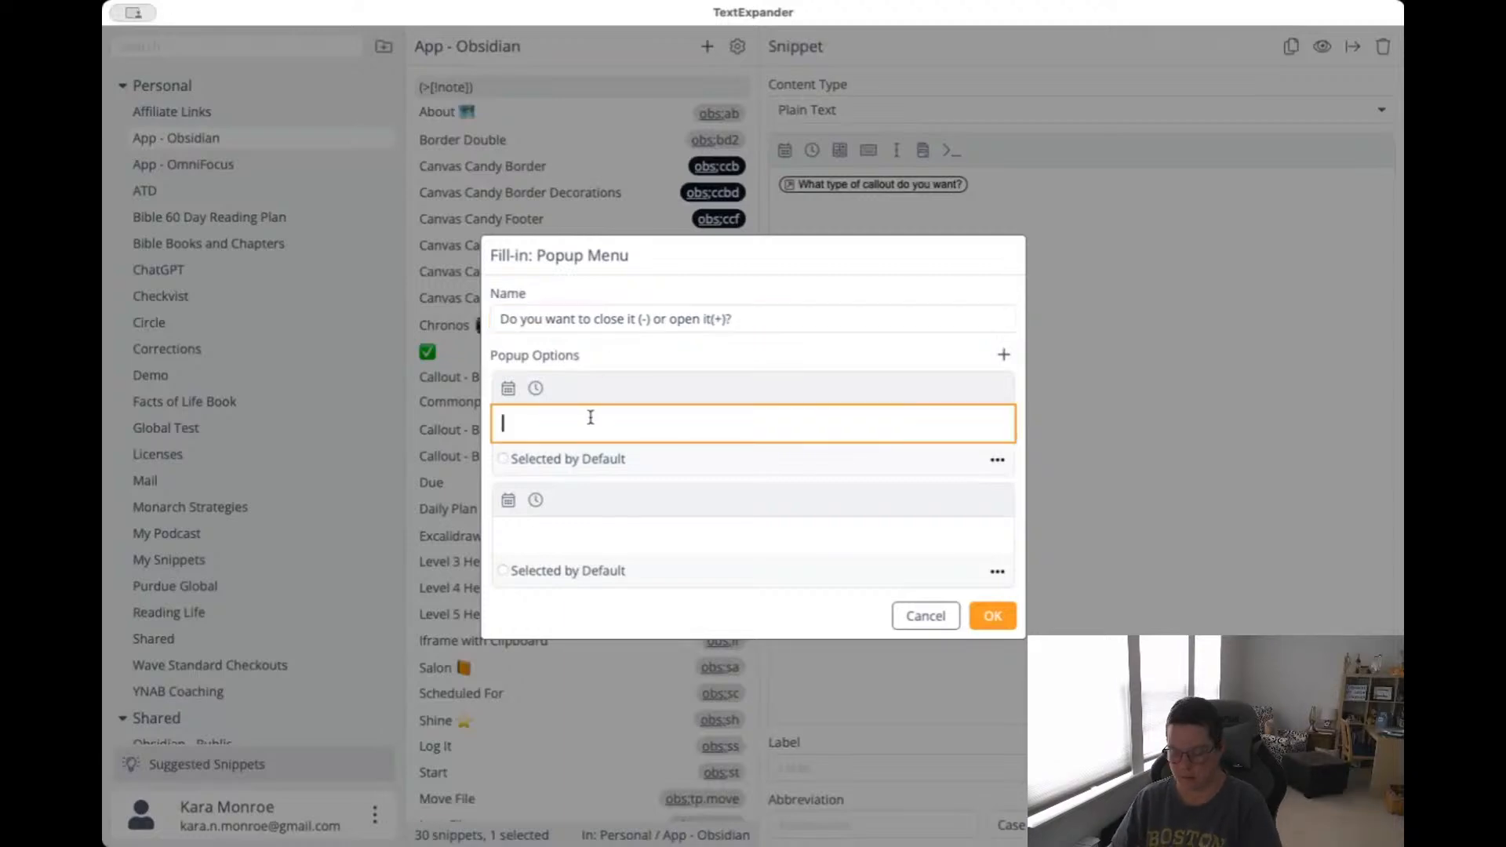
pyautogui.write('+')
pyautogui.click(585, 532)
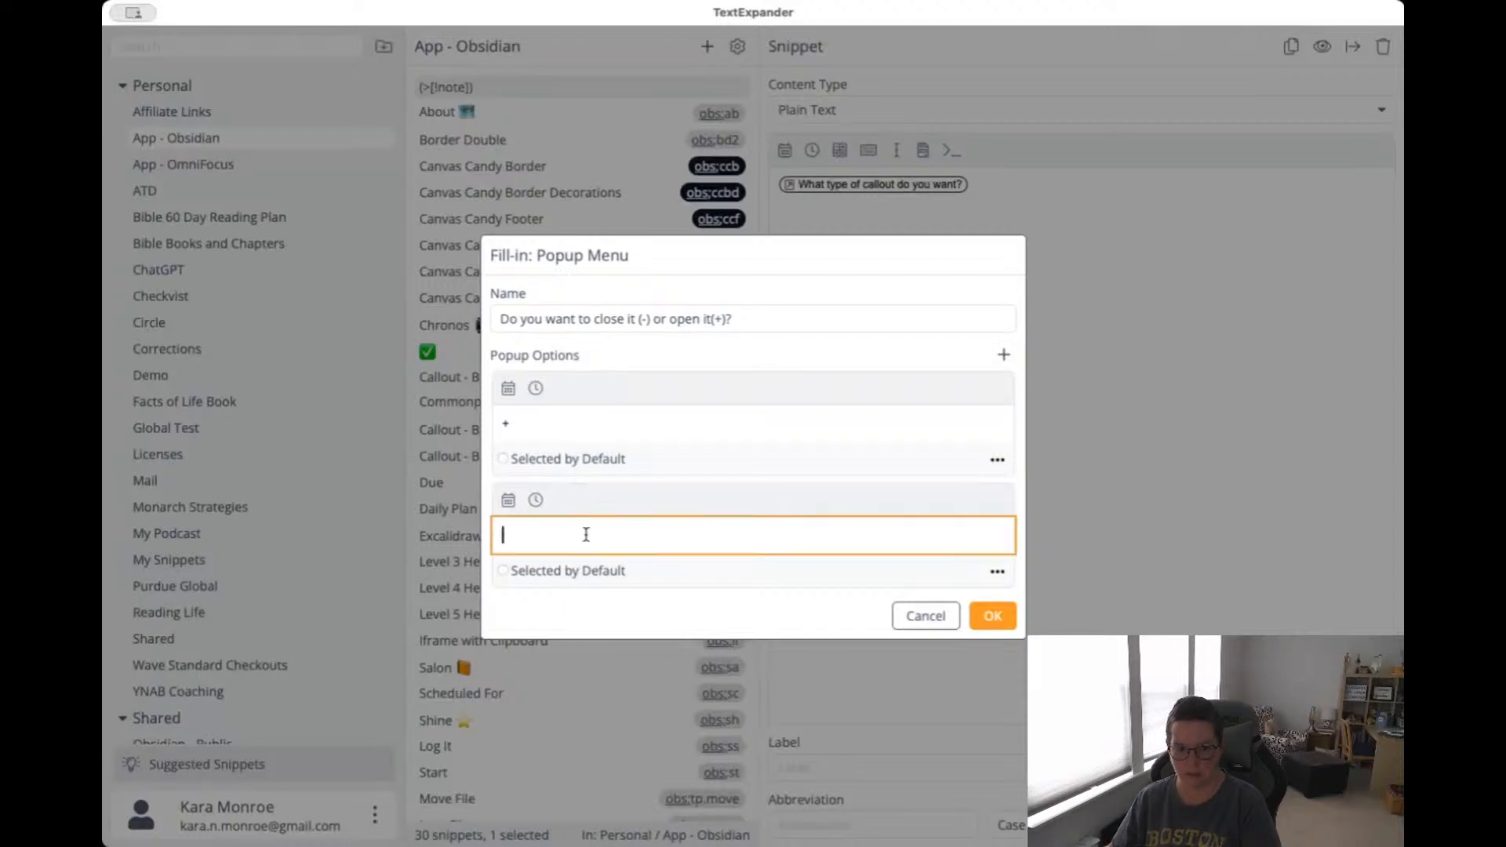
pyautogui.write('-')
pyautogui.click(503, 570)
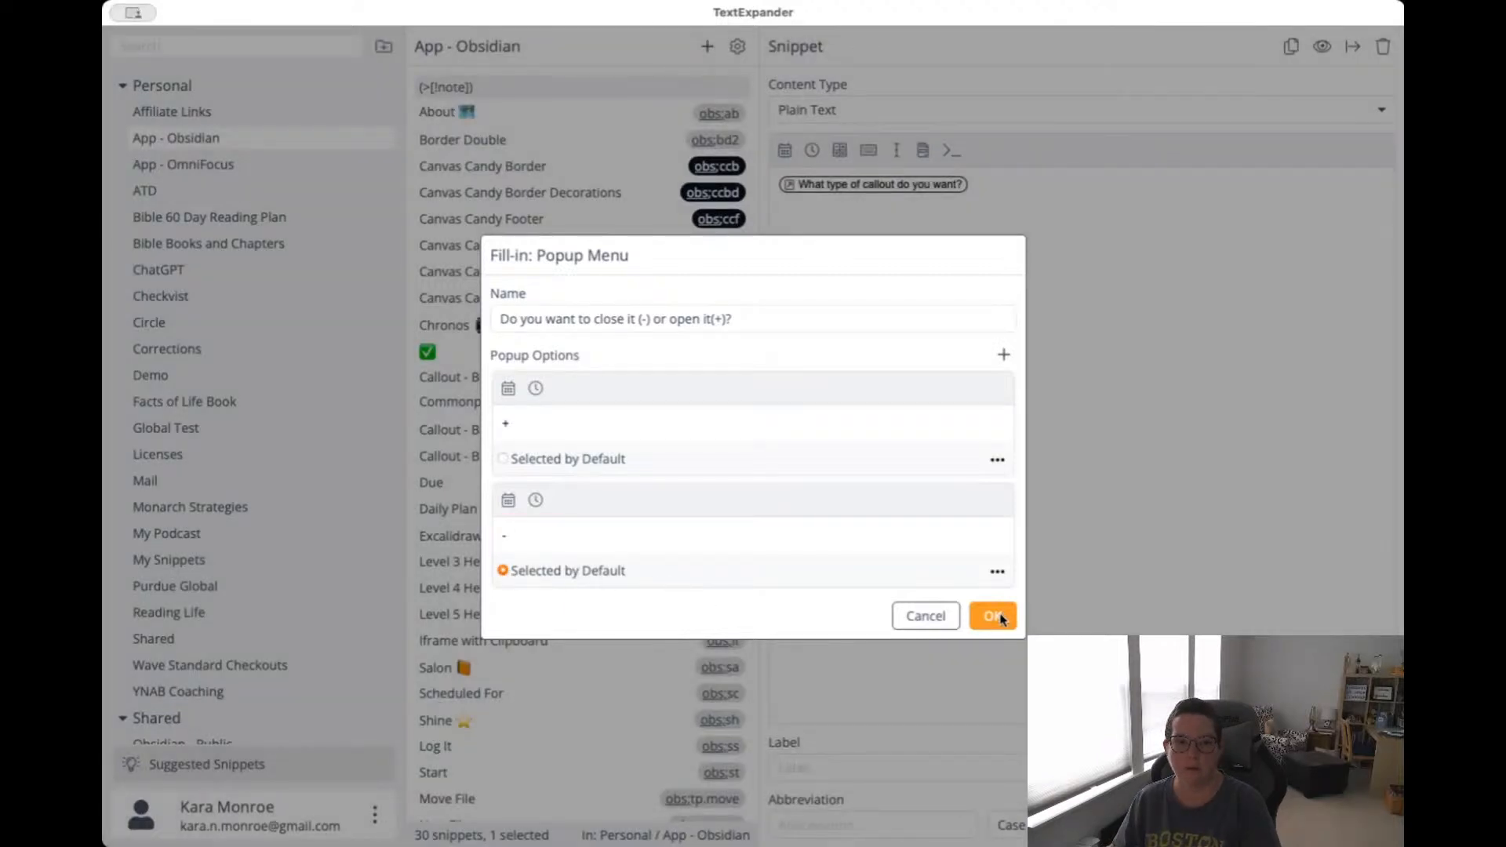
pyautogui.click(993, 616)
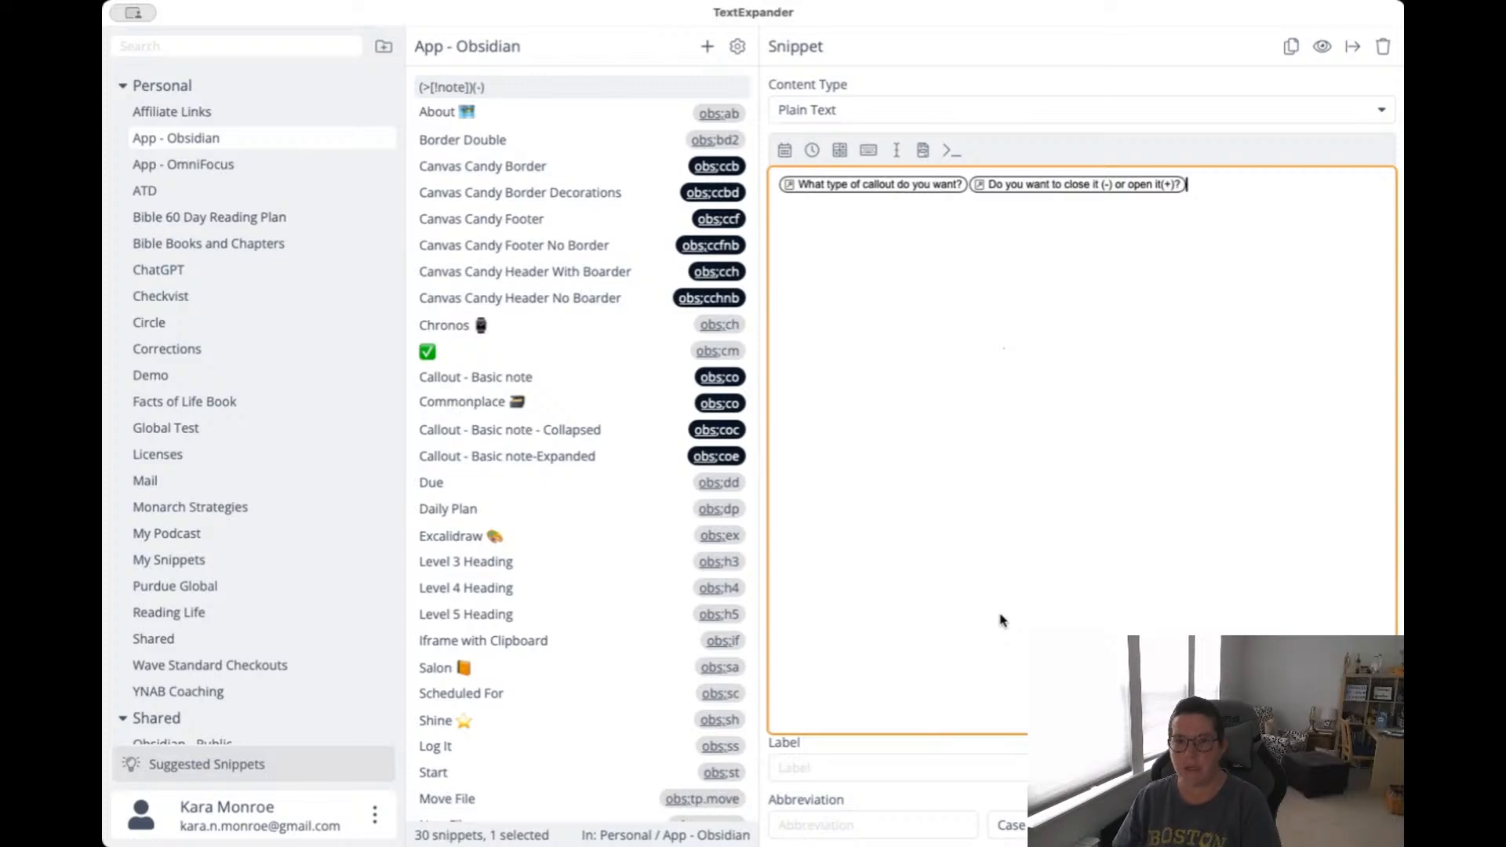
# Add a second line containing ">" below the fill-ins and label the snippet "Callout - Selection".
pyautogui.press('Return')
pyautogui.write('>')
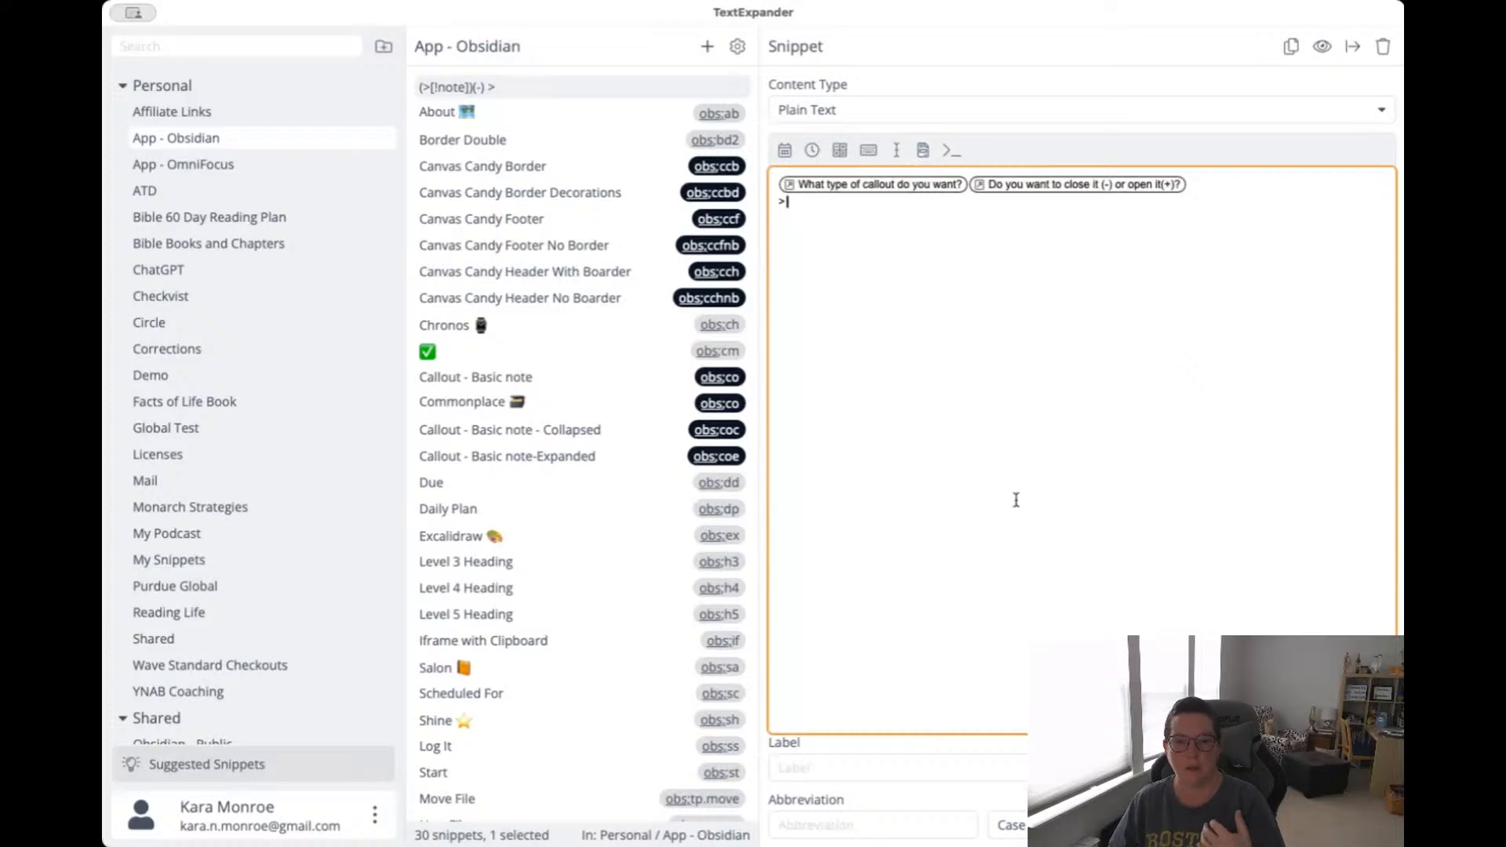
pyautogui.click(881, 765)
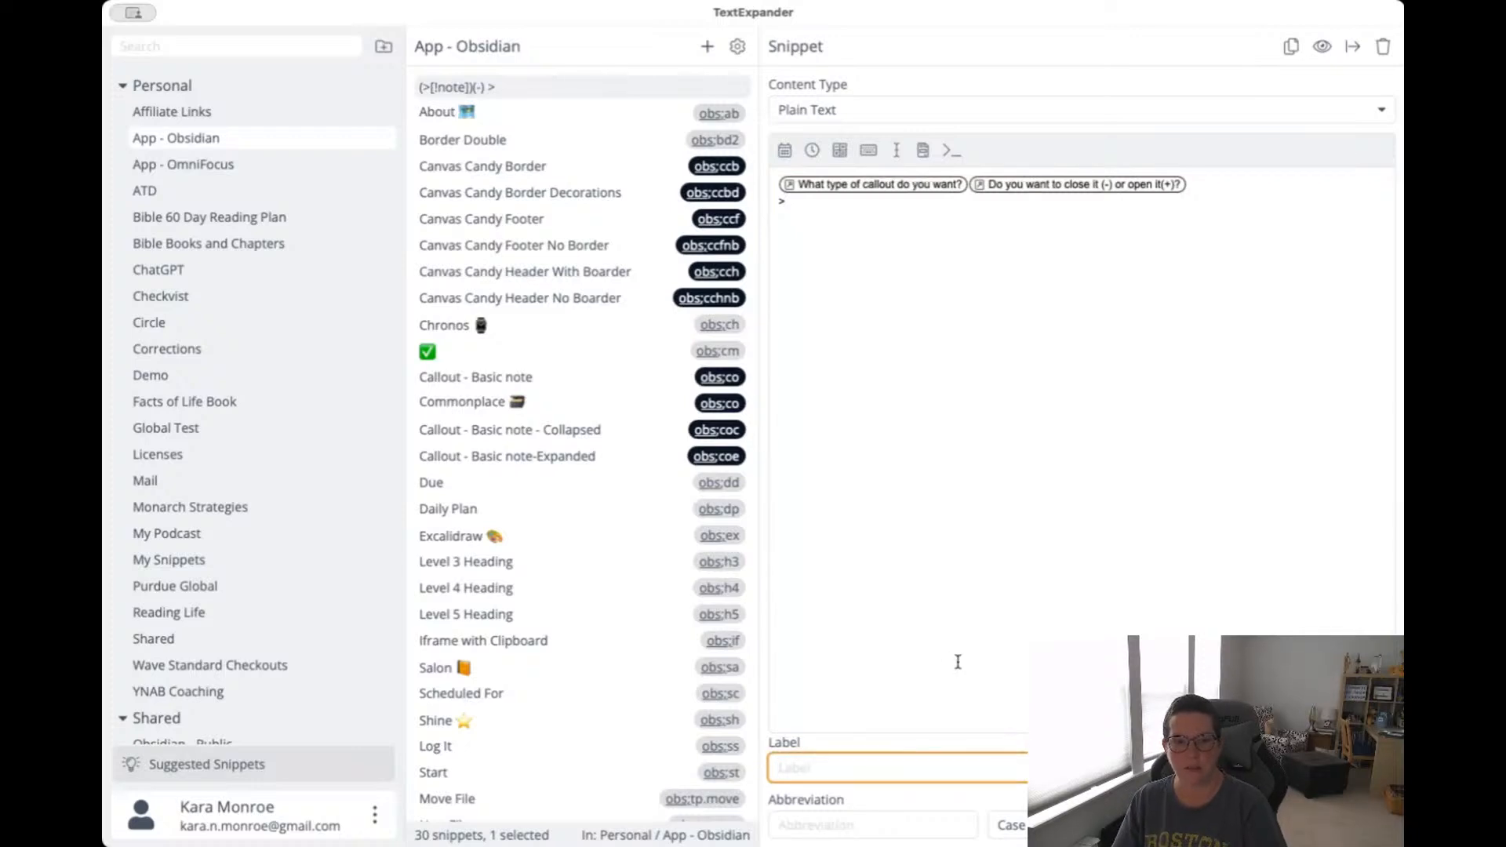
pyautogui.write('Call')
pyautogui.write('out ')
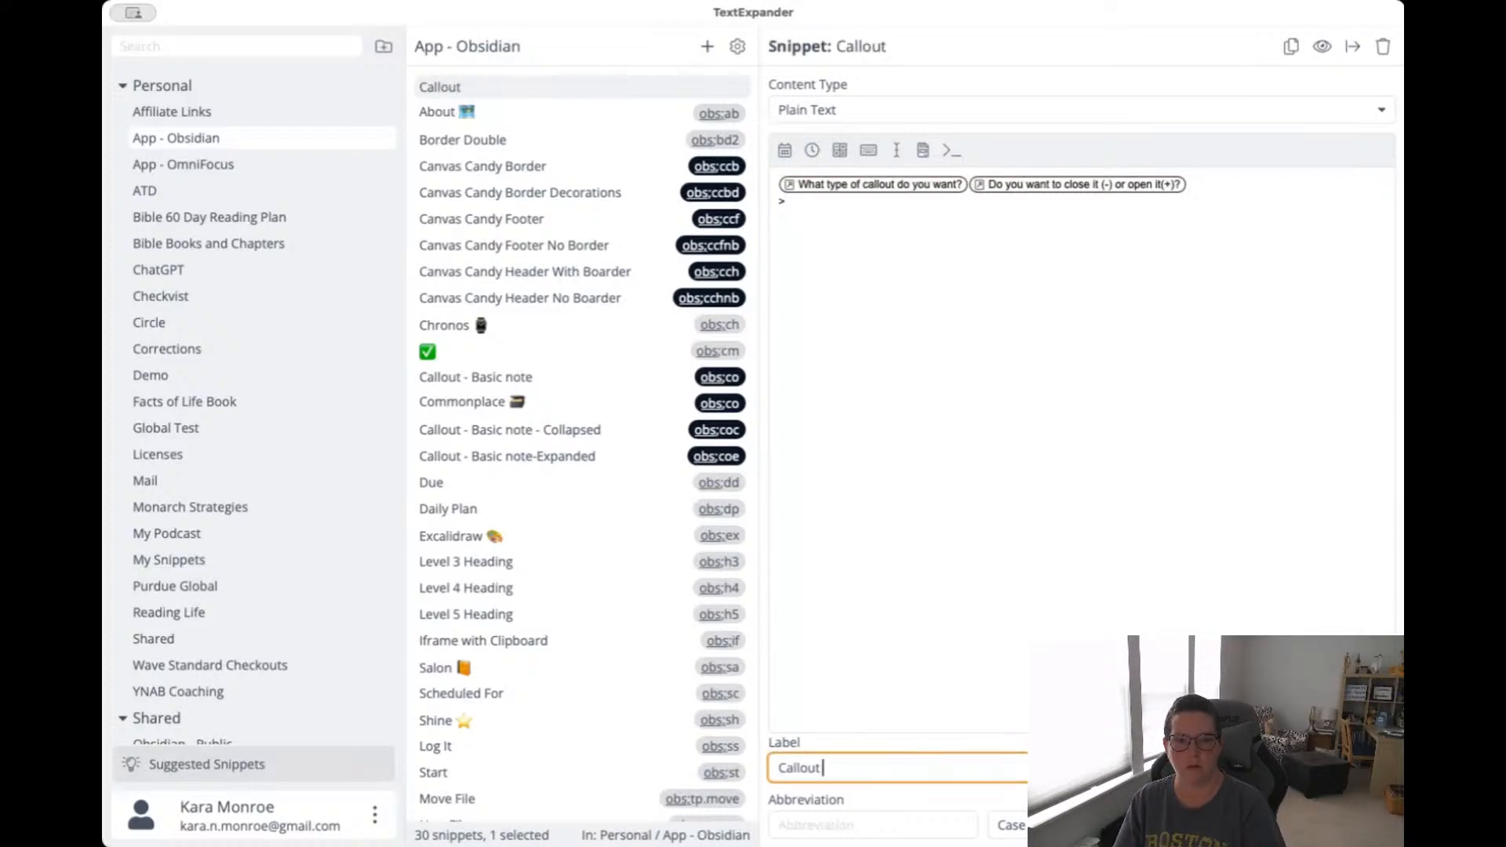
pyautogui.write('- Selection')
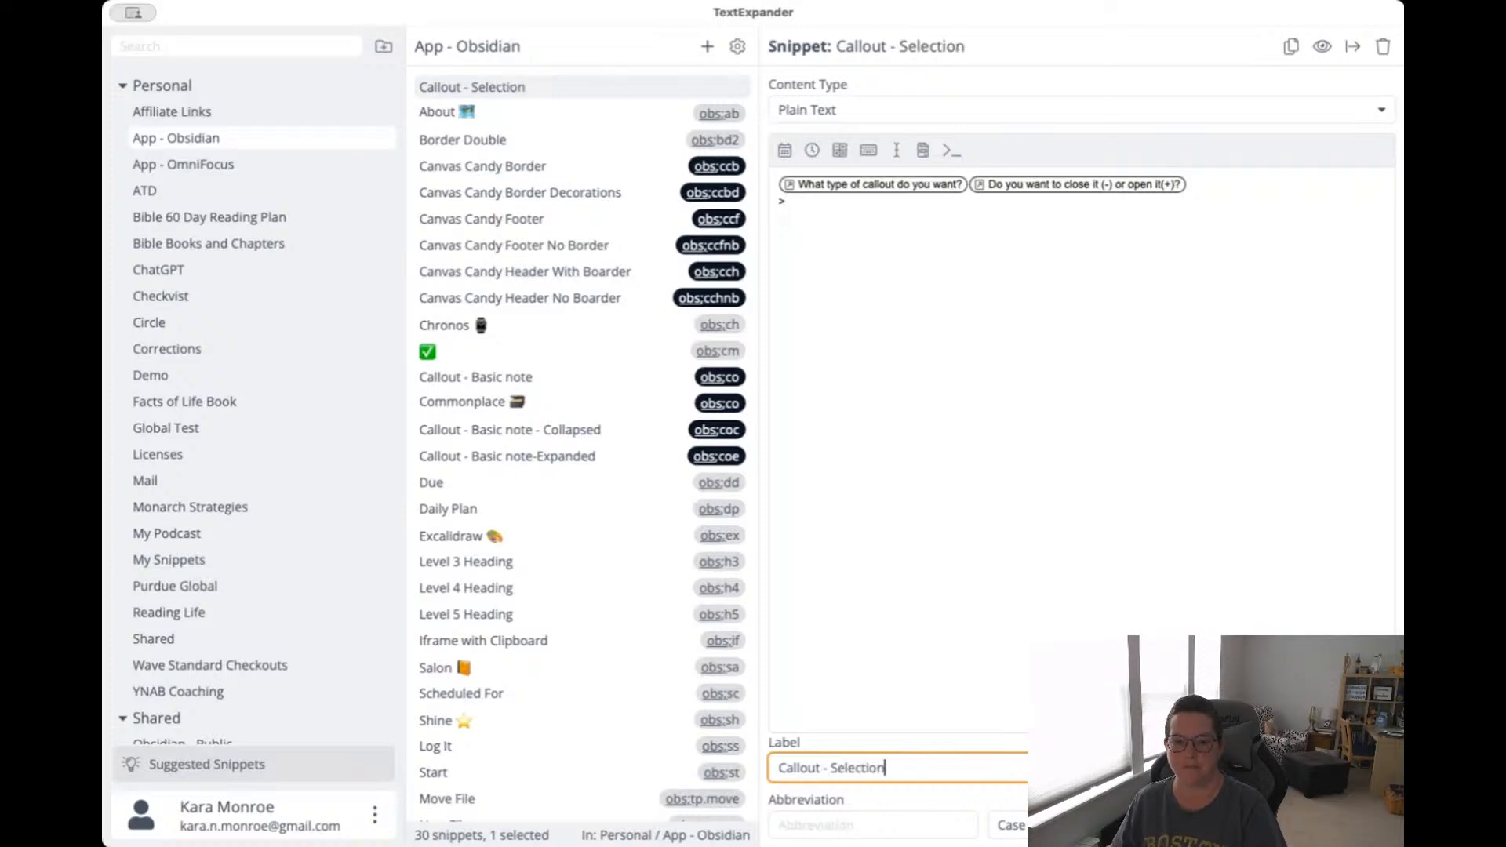
# Set the snippet's abbreviation to "call" and try expanding it in the Obsidian daily note.
pyautogui.click(960, 817)
pyautogui.write('call')
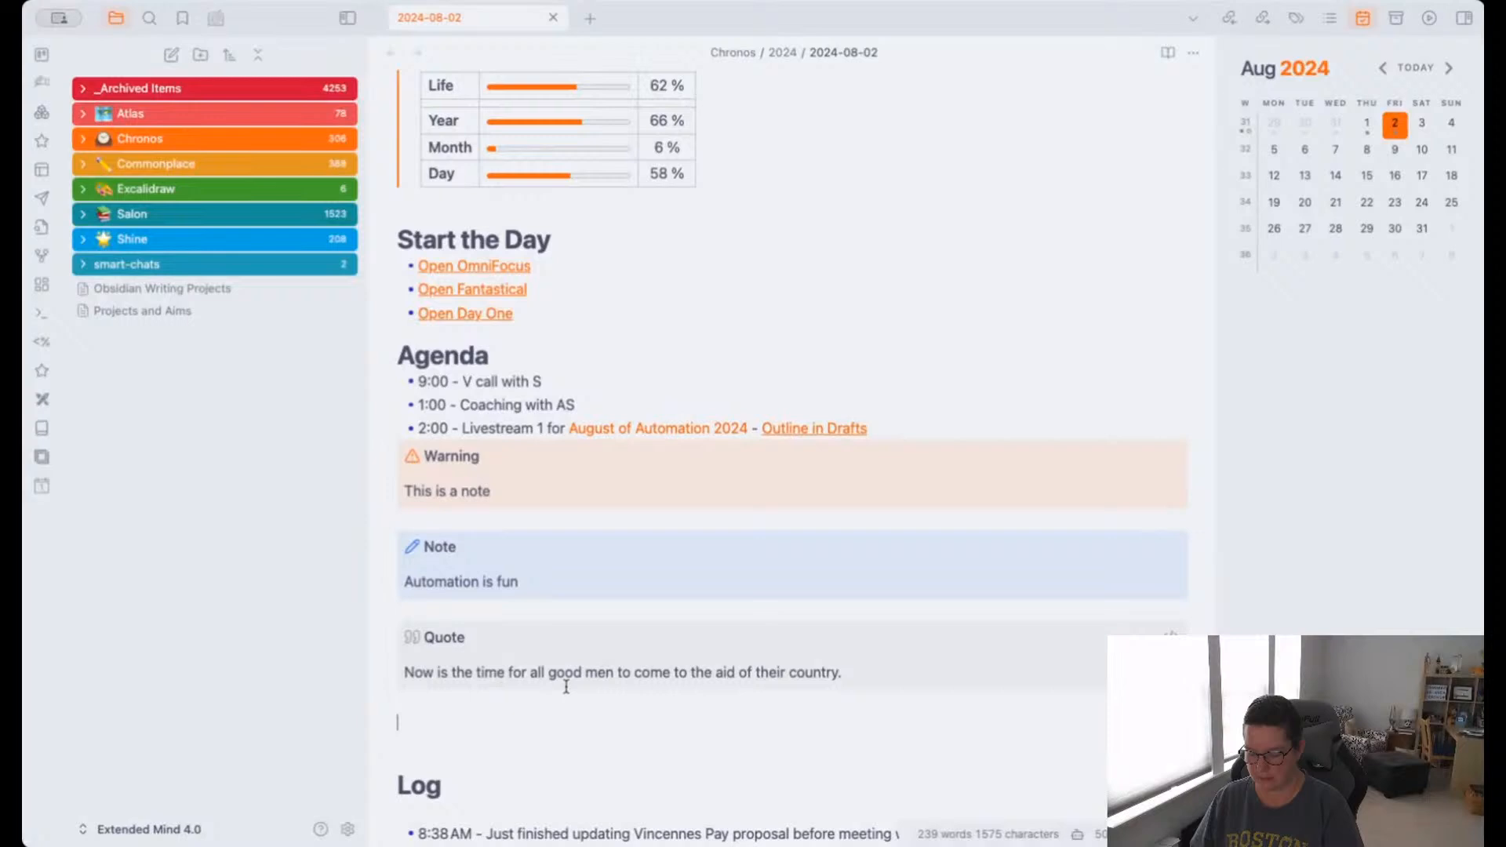
pyautogui.write('ob')
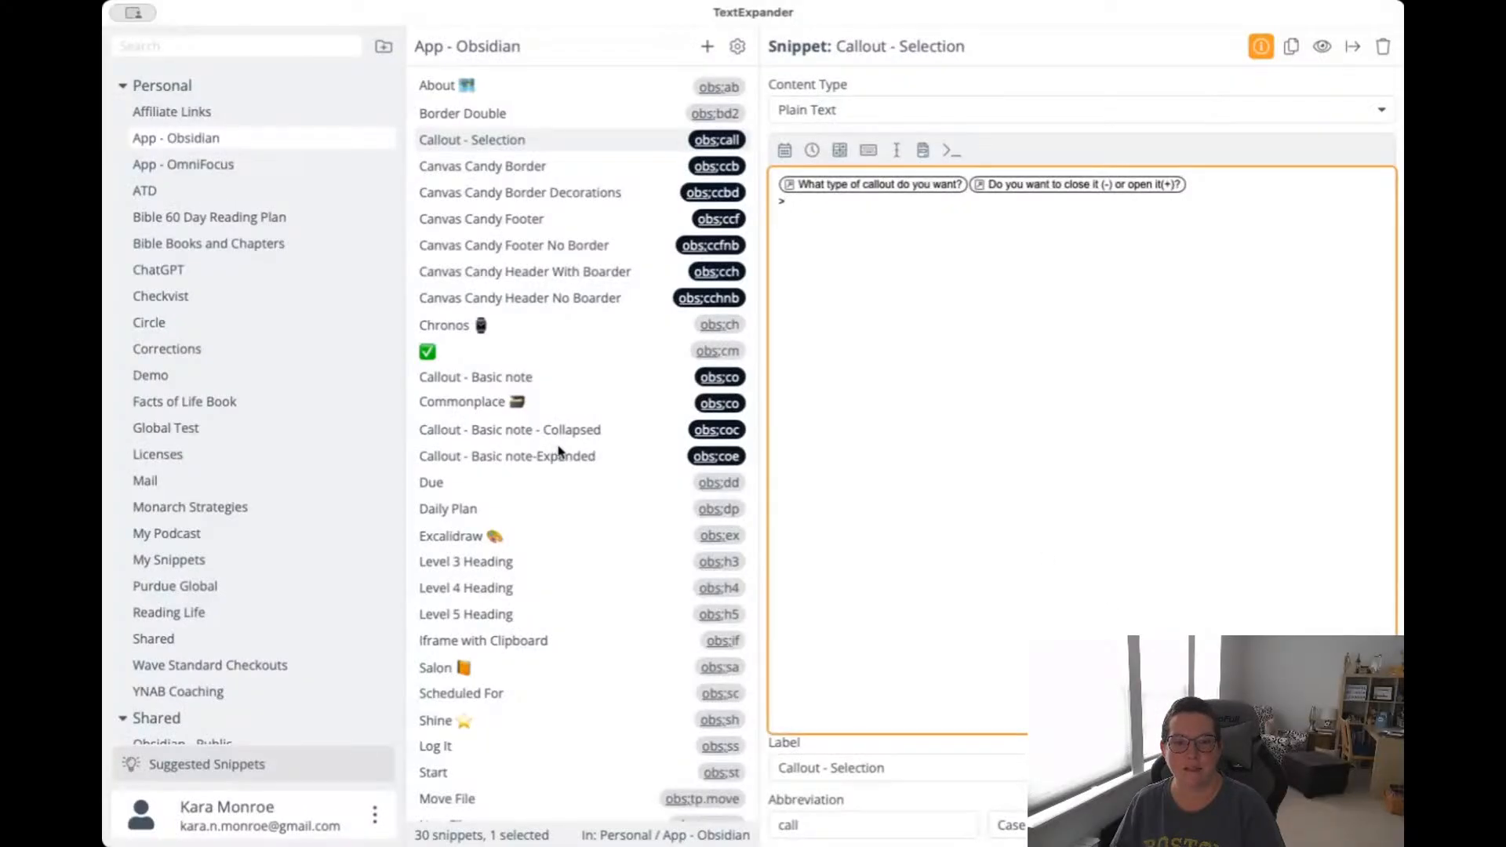
# Back in TextExpander, check the group's existing abbreviations and change the Callout - Selection abbreviation to "out".
pyautogui.scroll(-2, 560, 450)
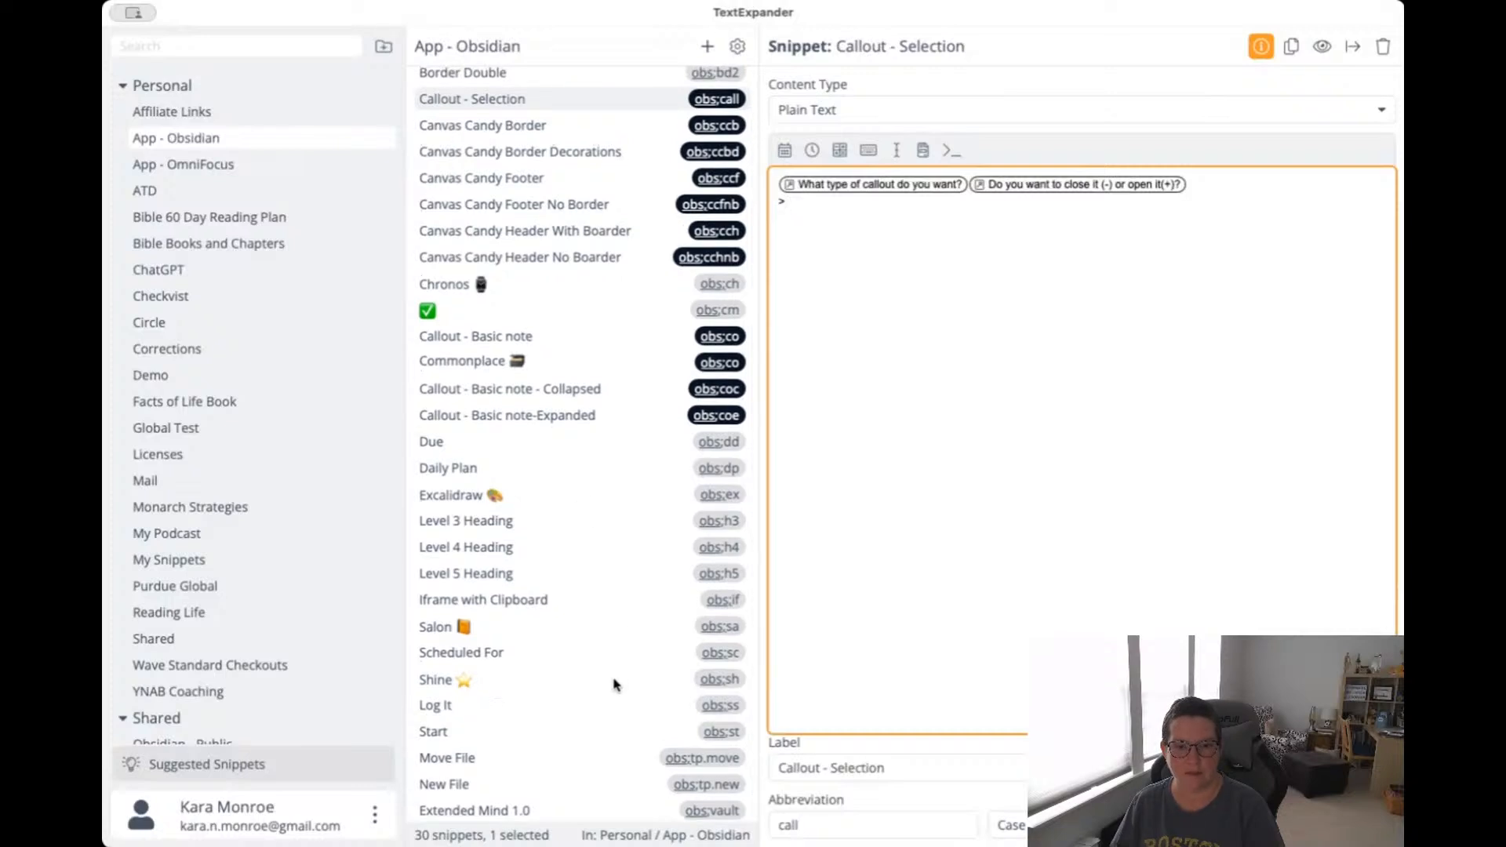
pyautogui.scroll(2, 616, 685)
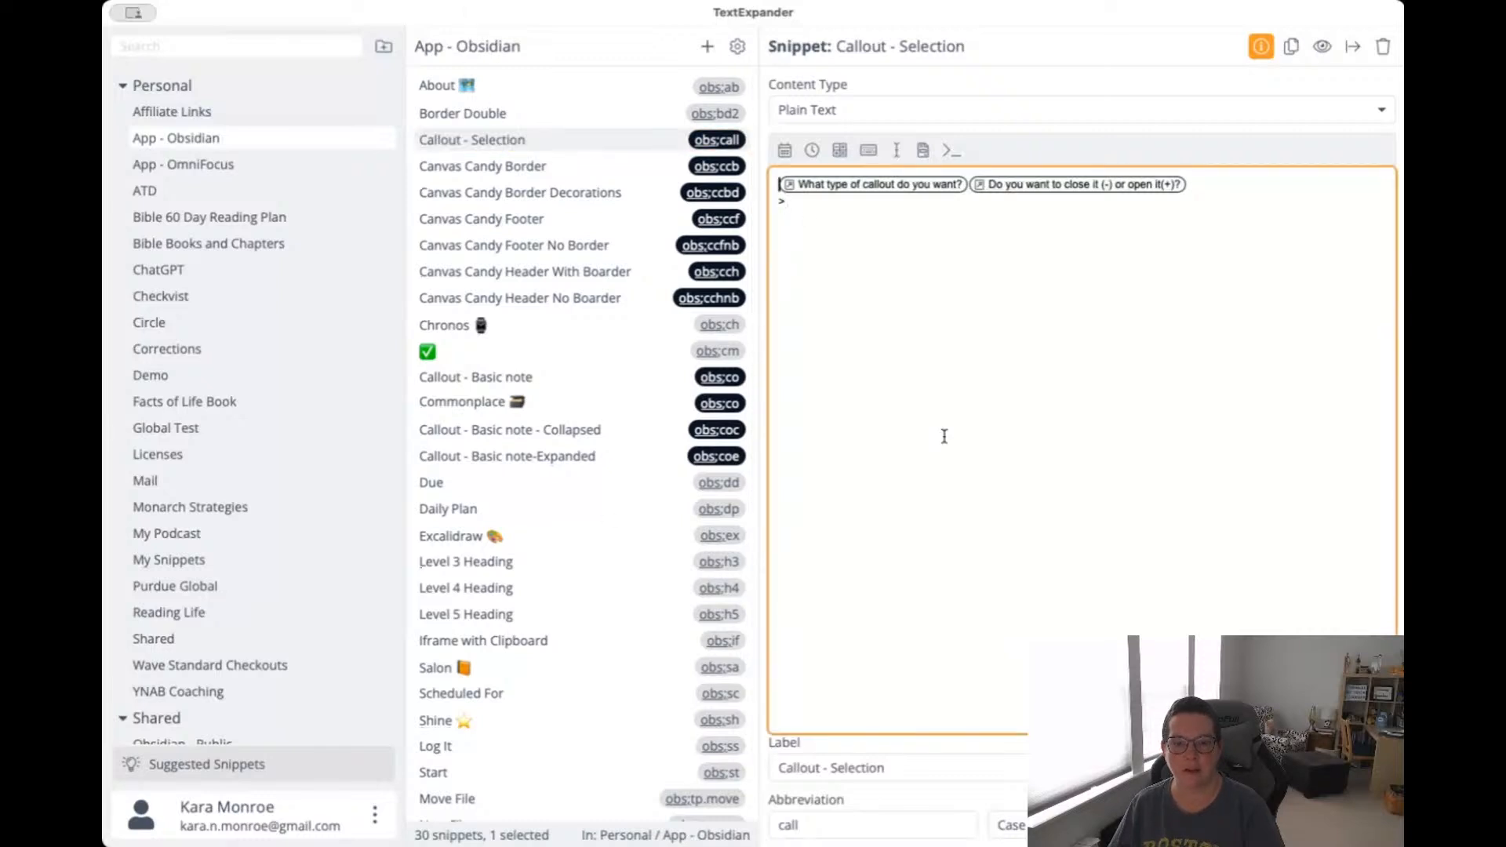
pyautogui.click(953, 825)
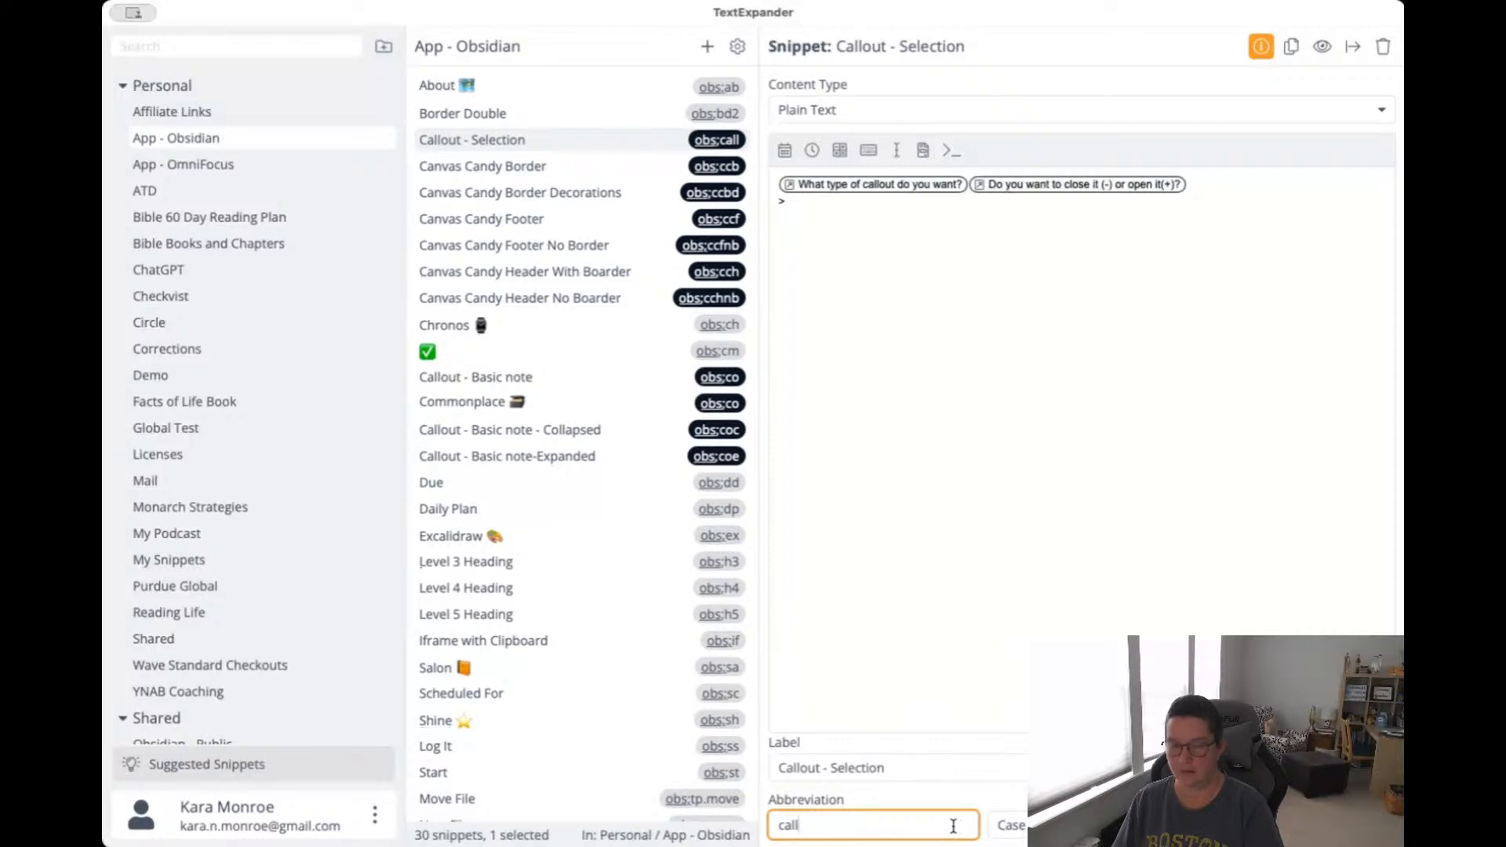
pyautogui.press('BackSpace')
pyautogui.press('BackSpace')
pyautogui.press('BackSpace')
pyautogui.press('BackSpace')
pyautogui.write('out')
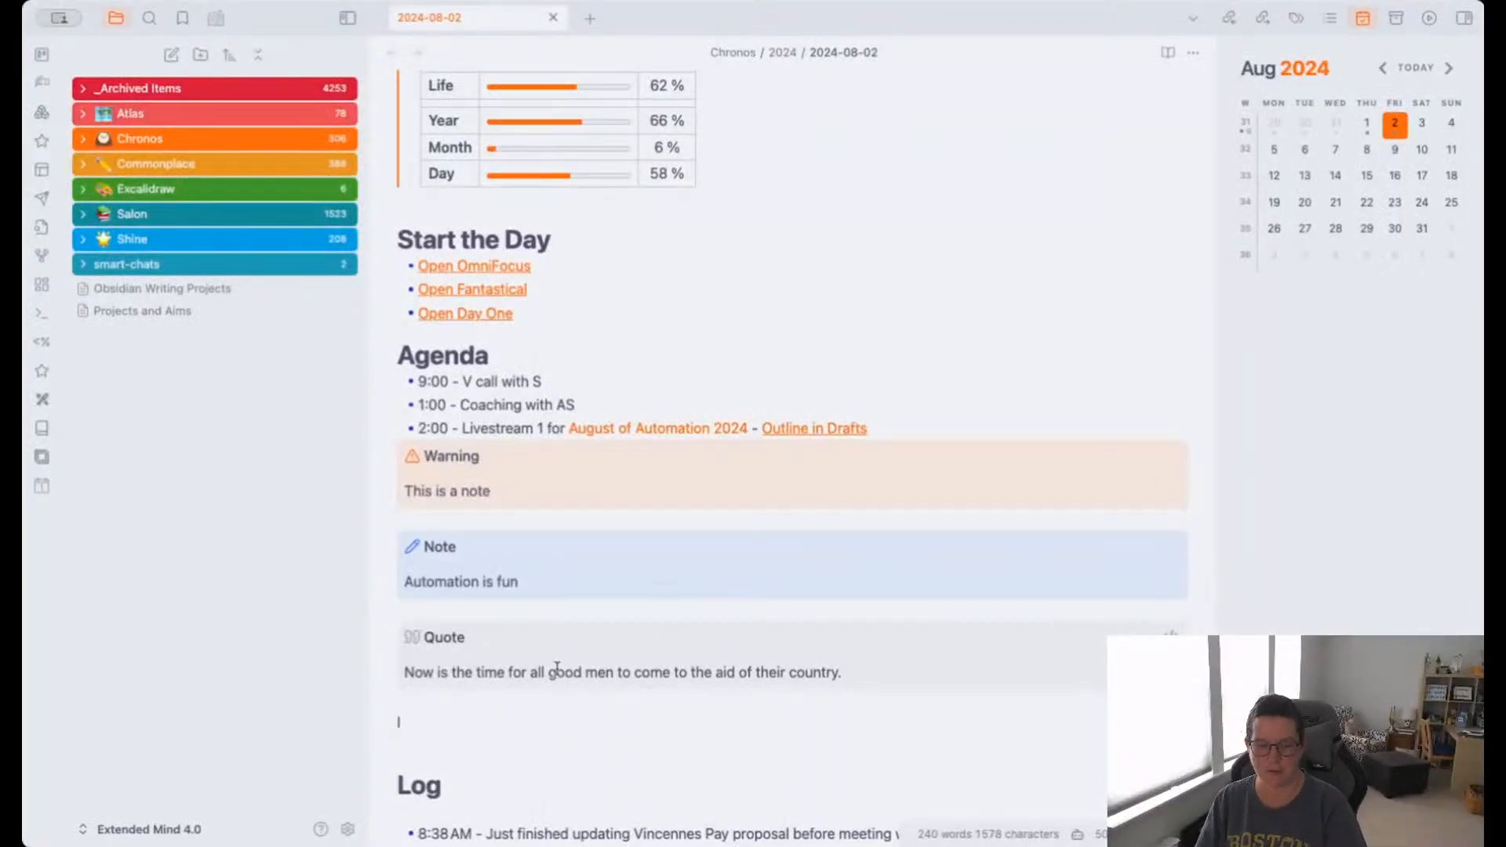
pyautogui.write('cal')
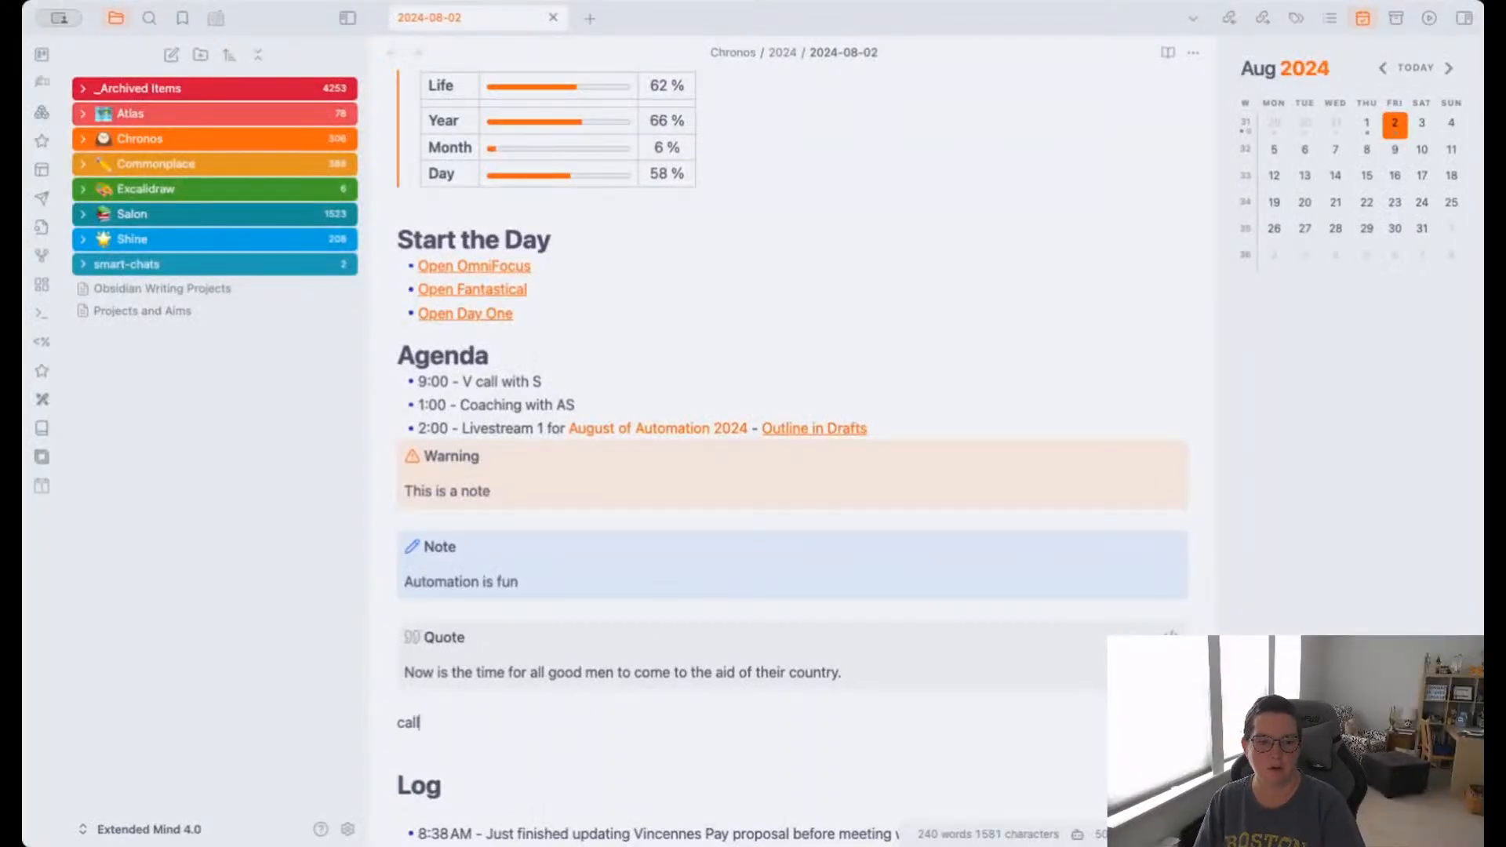
pyautogui.write('l;ou')
pyautogui.press('BackSpace')
pyautogui.press('BackSpace')
pyautogui.press('BackSpace')
pyautogui.press('BackSpace')
pyautogui.press('BackSpace')
pyautogui.press('BackSpace')
pyautogui.press('BackSpace')
pyautogui.press('BackSpace')
pyautogui.press('BackSpace')
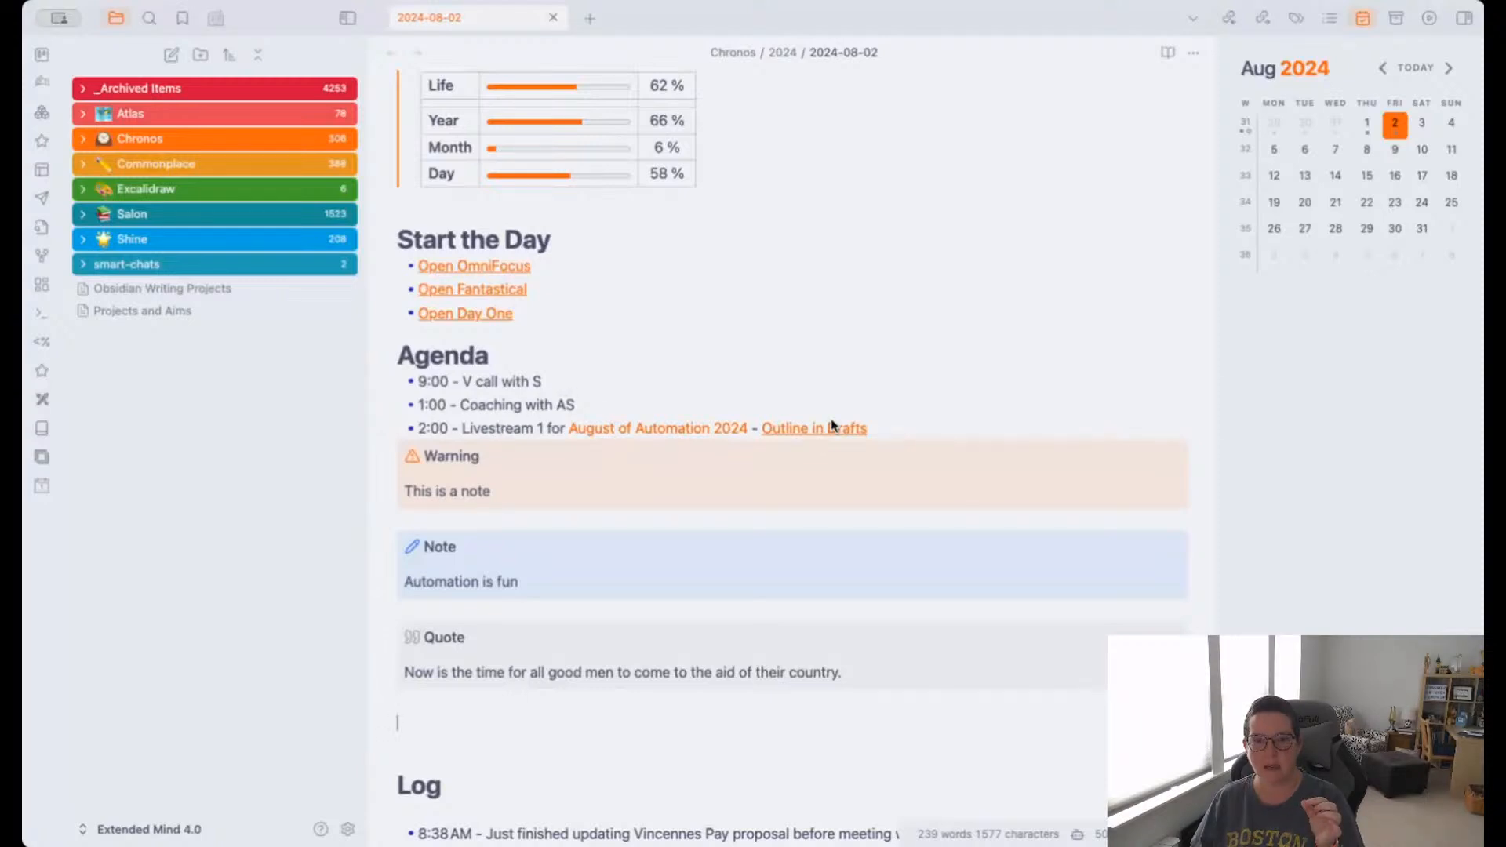
# In the Obsidian daily note, insert a "[!info]-" callout reading "This is a call out that is not expanded", and test unfolding and refolding it.
pyautogui.write('> [!info]- >')
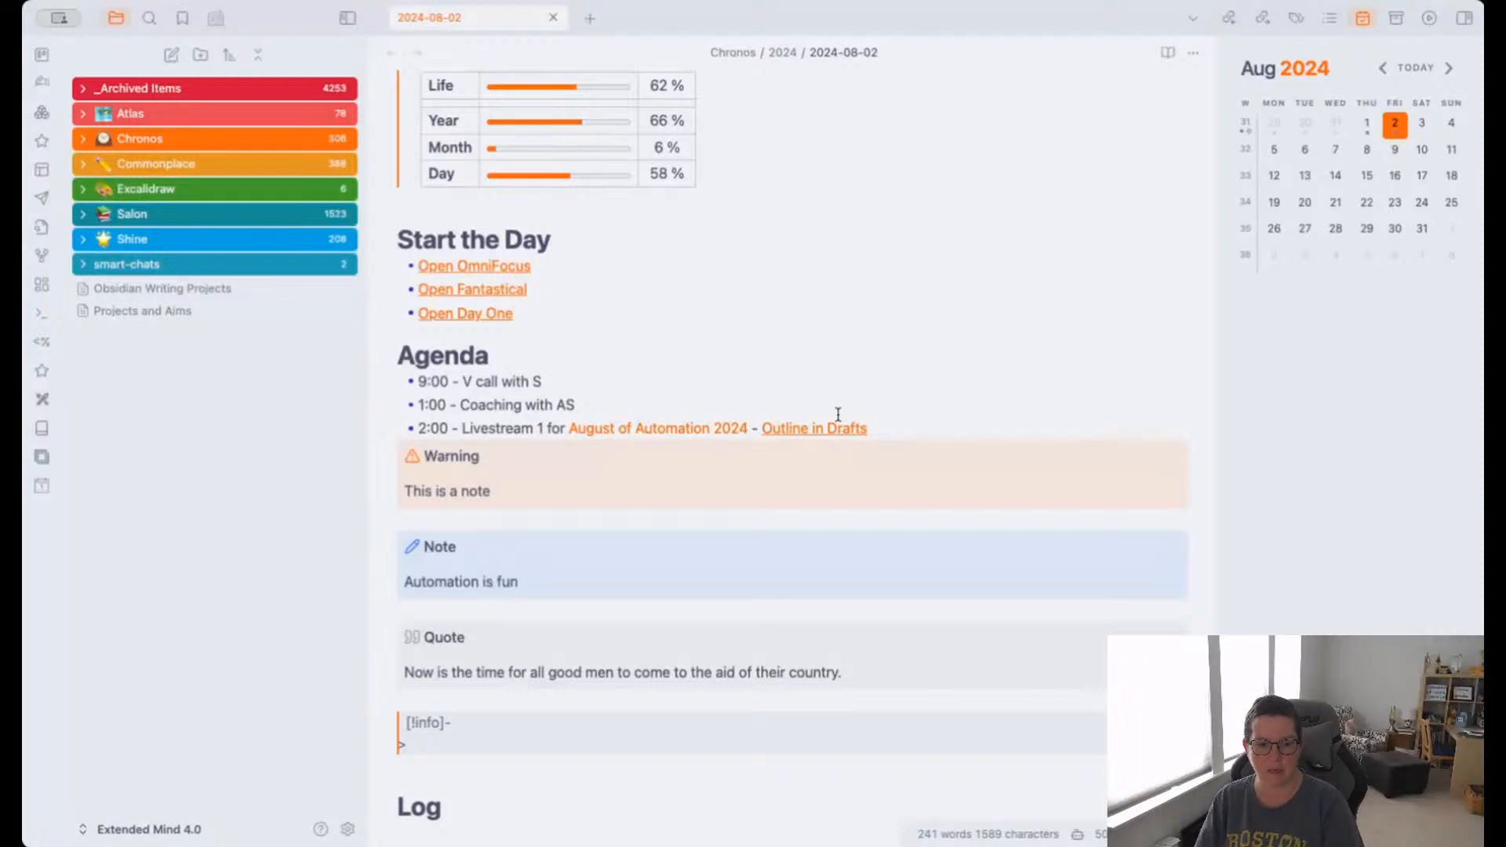
pyautogui.write('This is a call')
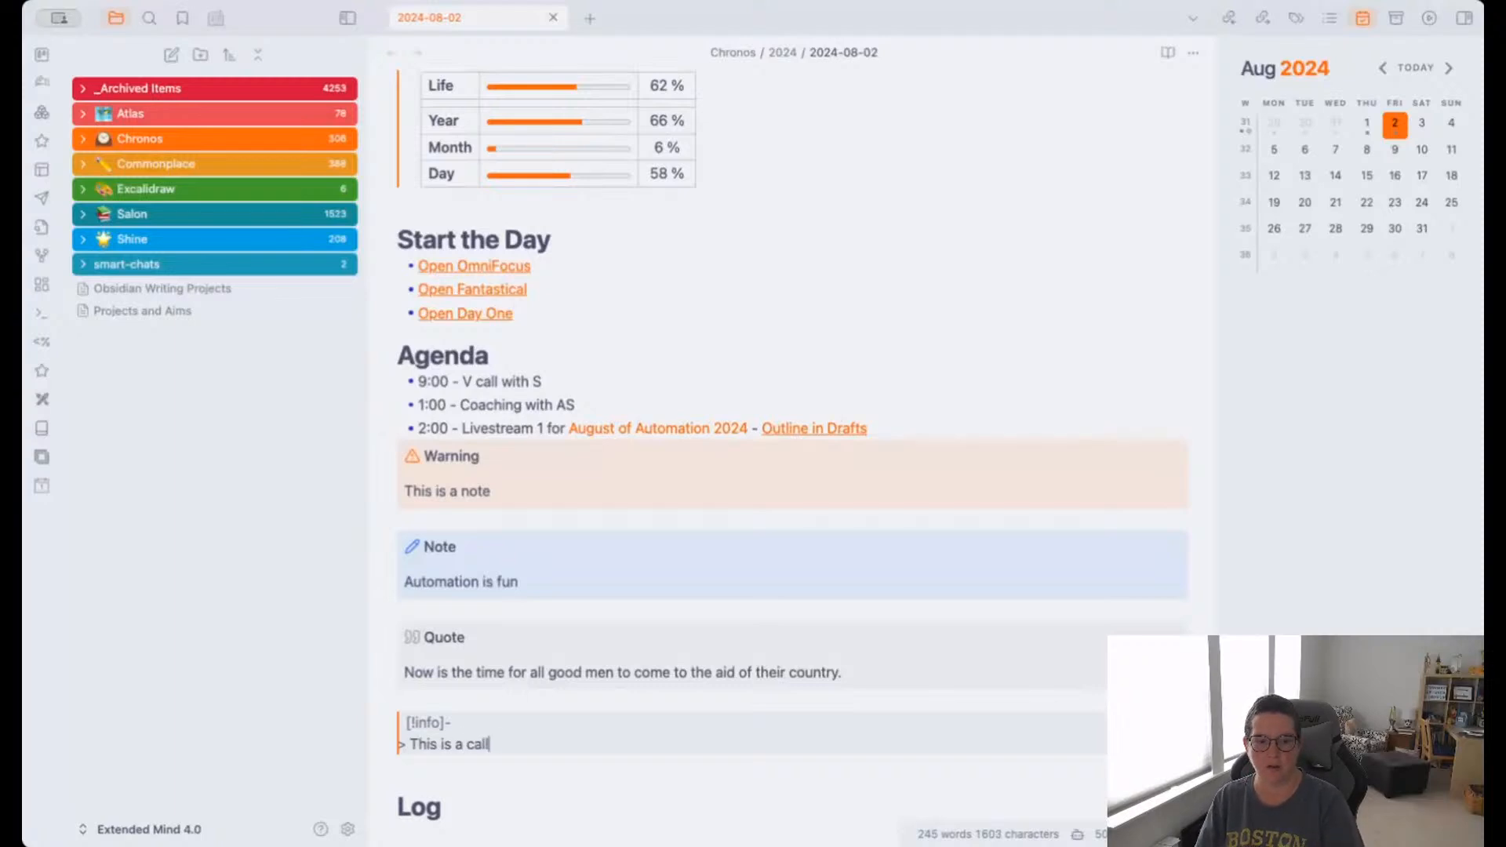
pyautogui.write(' out that is not expan')
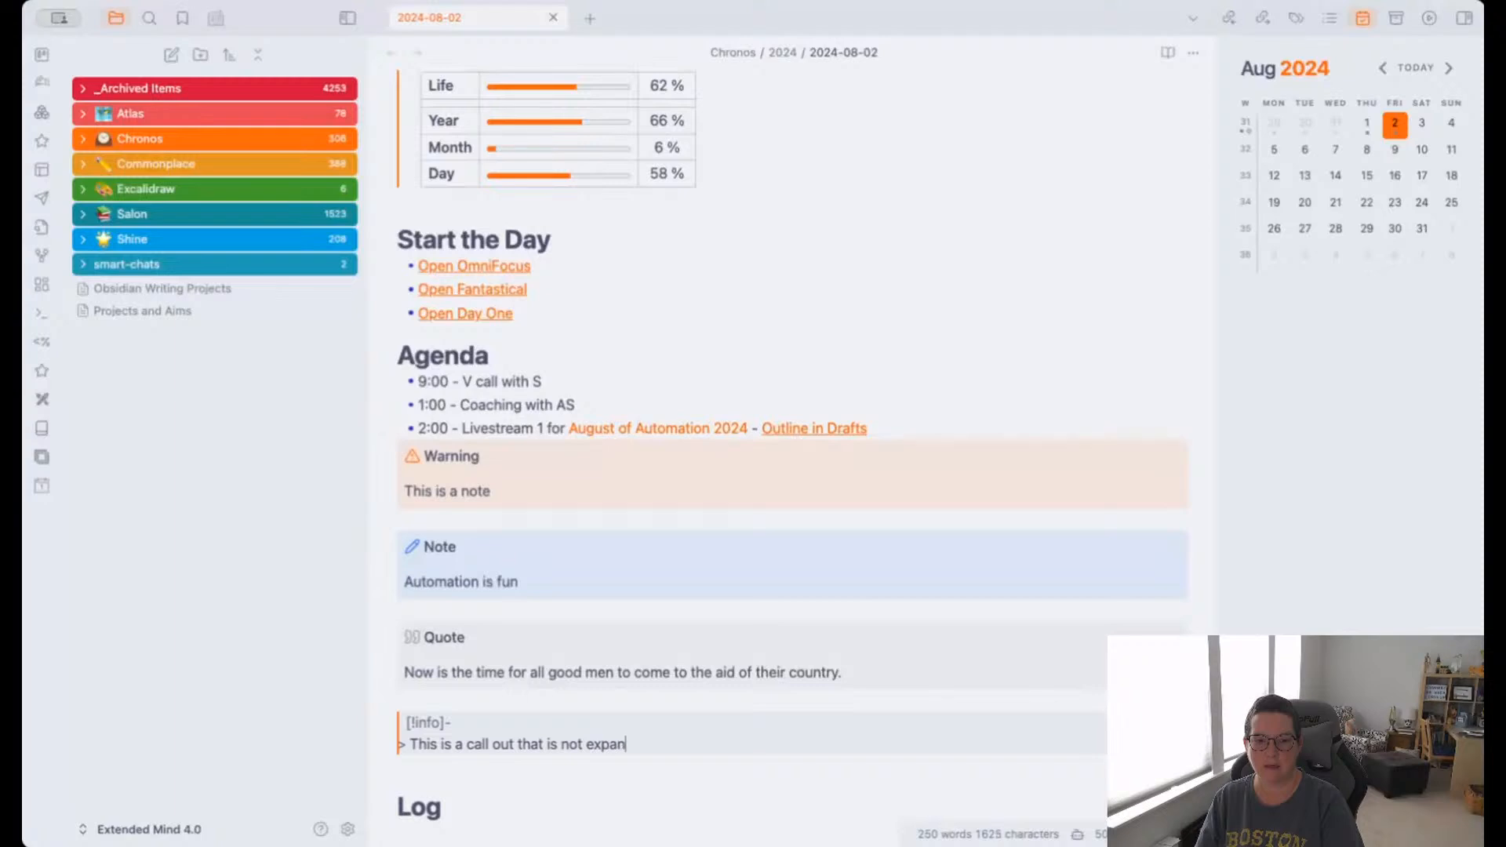
pyautogui.press('Return')
pyautogui.press('Return')
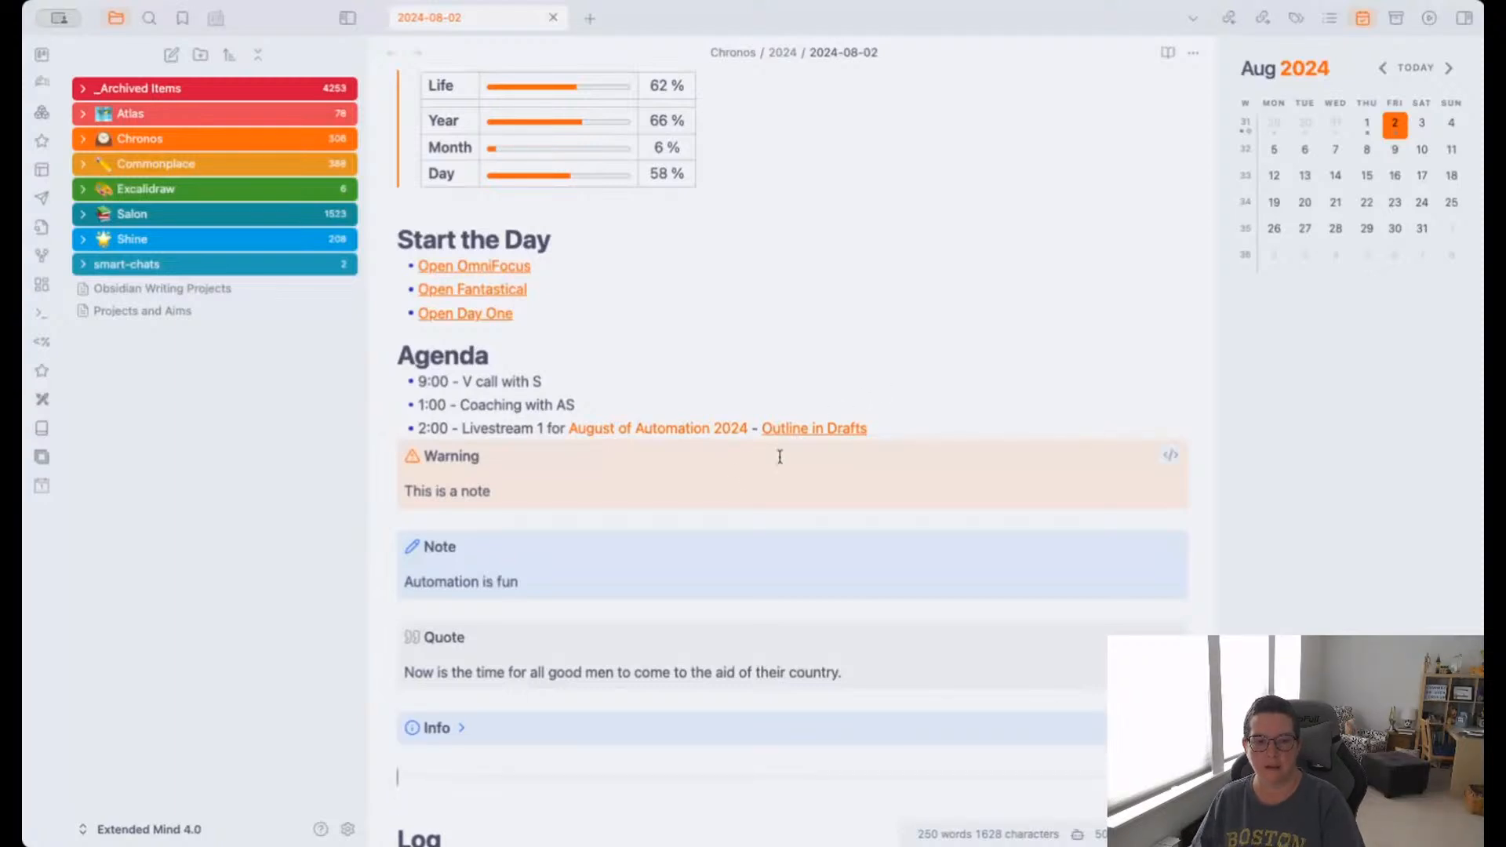
pyautogui.click(462, 730)
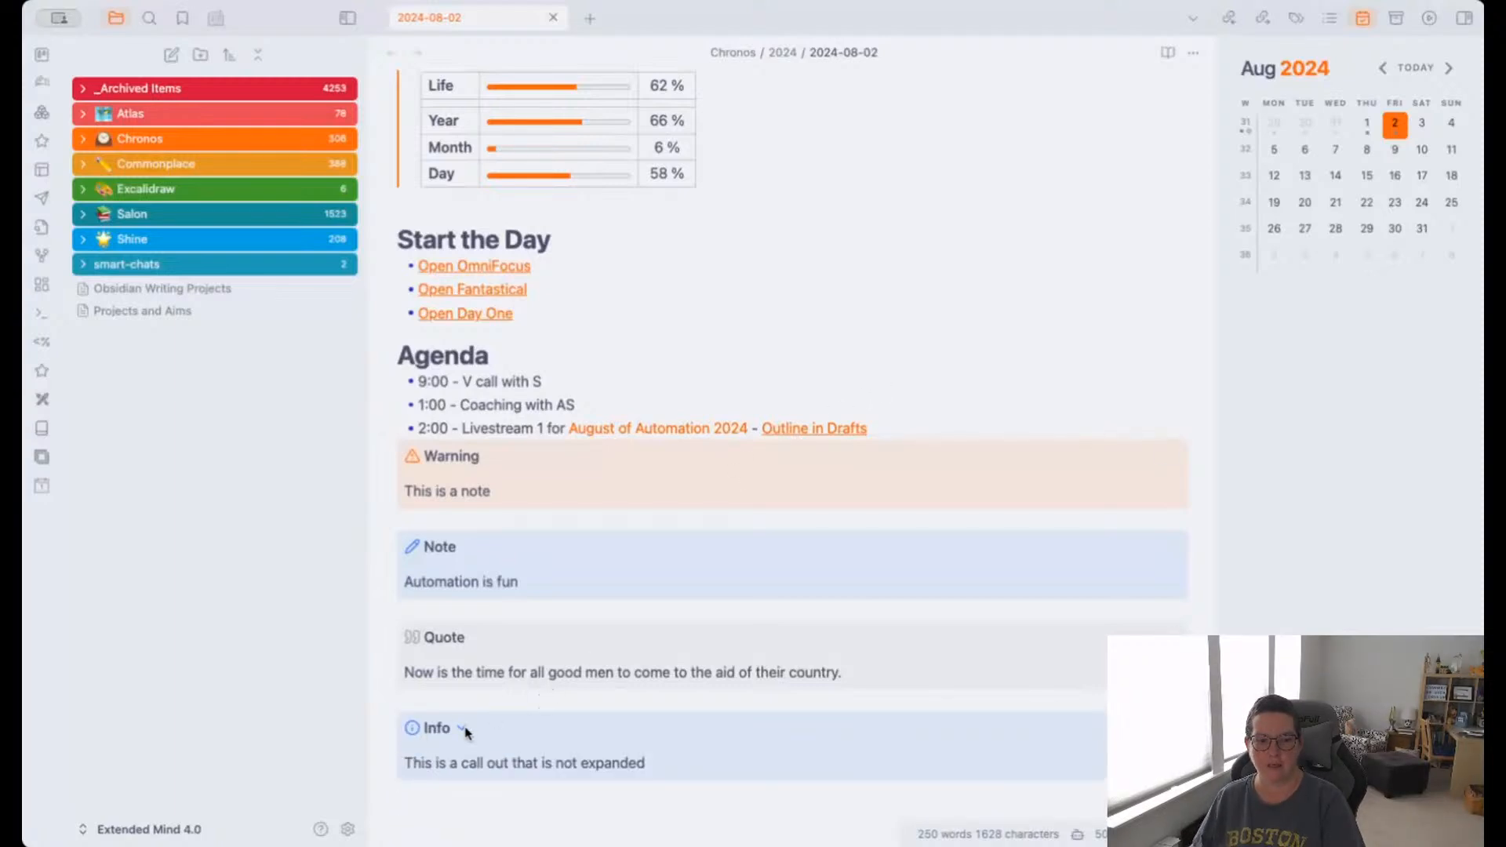
pyautogui.click(463, 729)
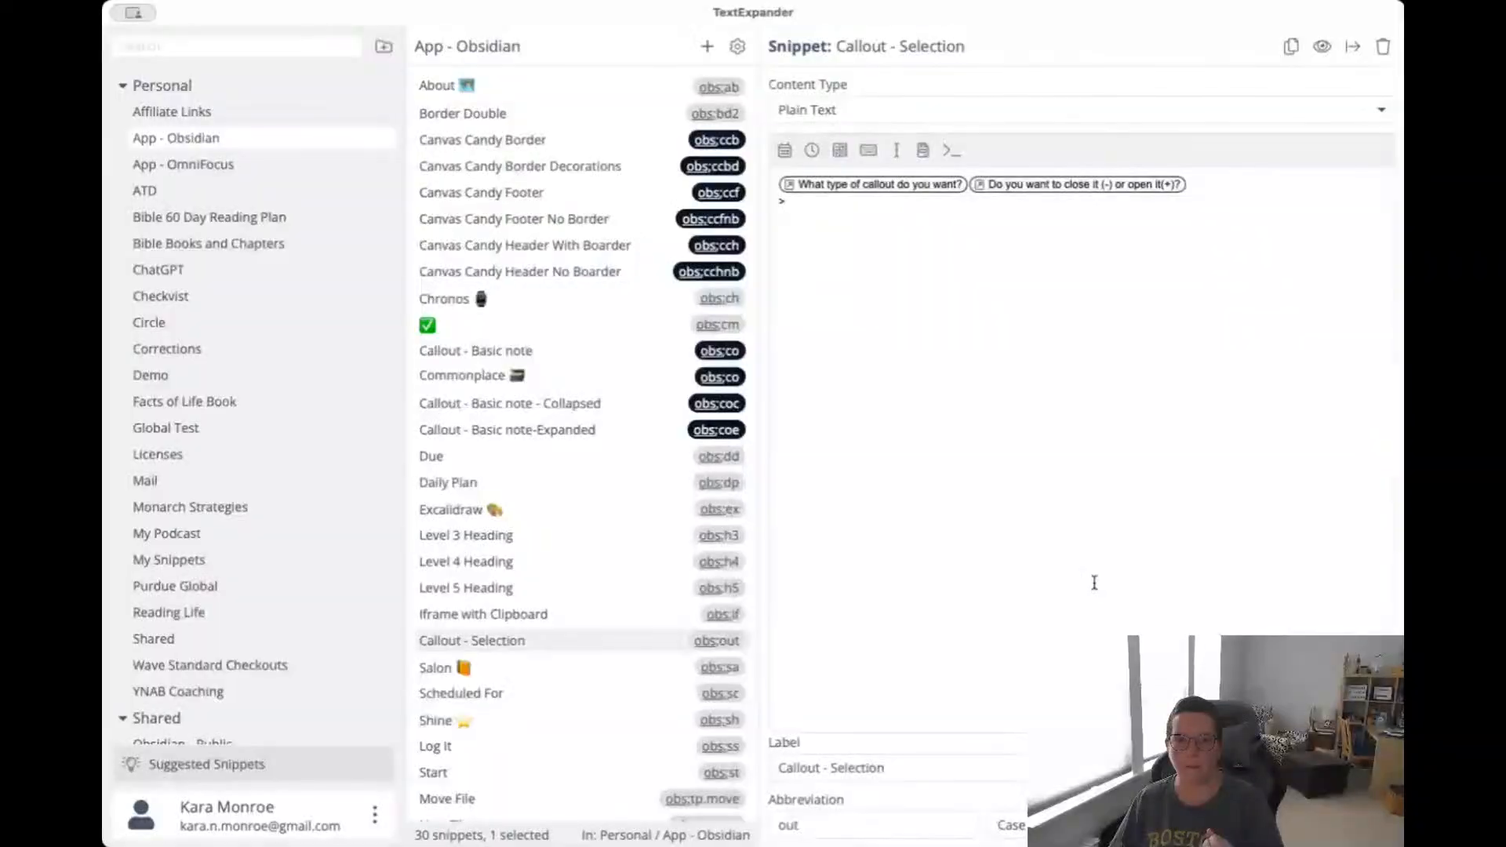
# Back in TextExpander, delete the Callout - Basic note - Collapsed snippet from the App - Obsidian group.
pyautogui.click(468, 404)
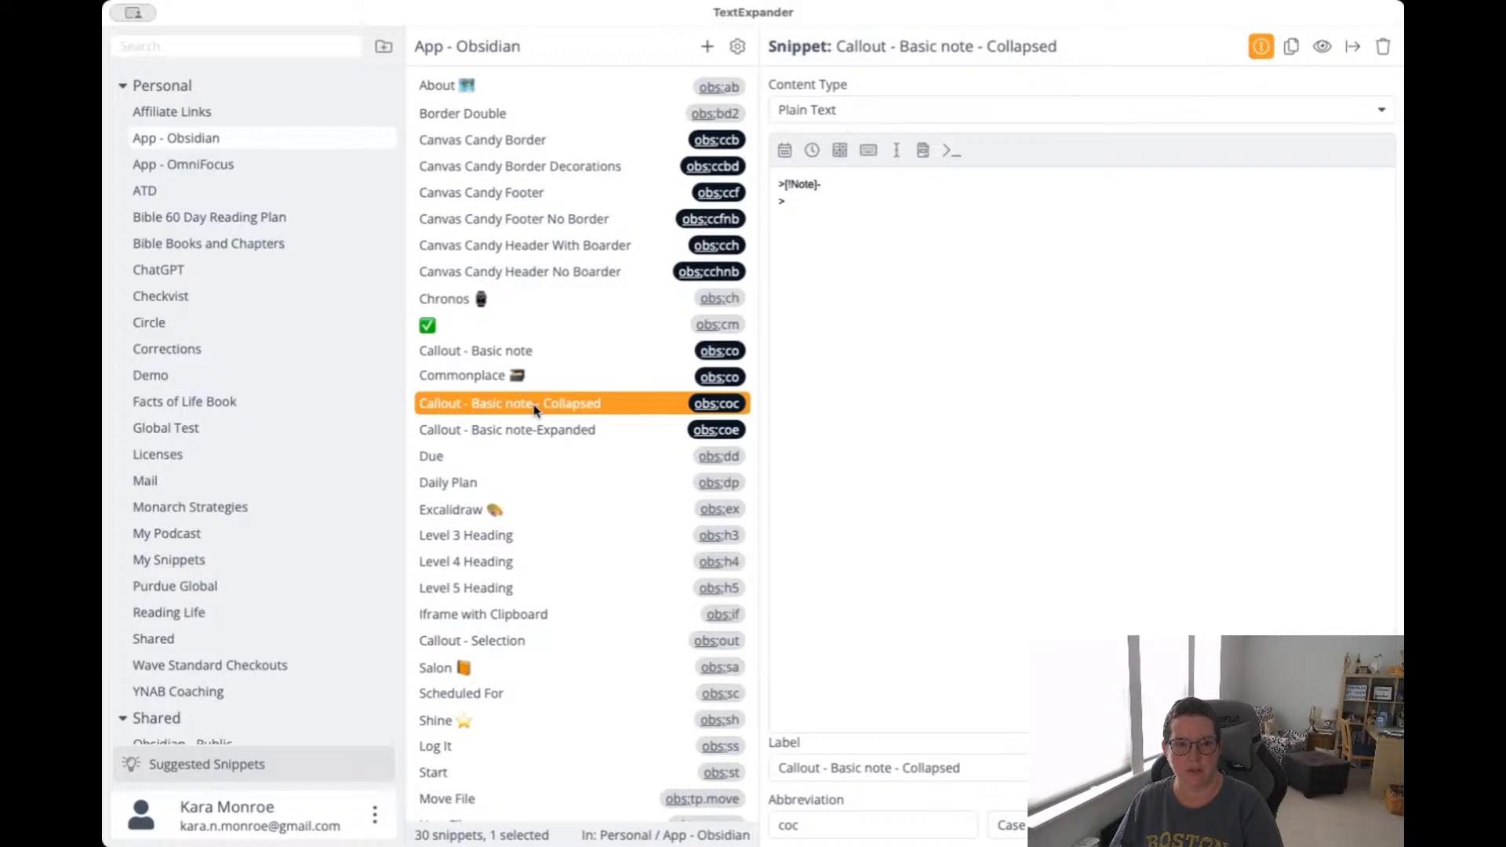
pyautogui.press('Delete')
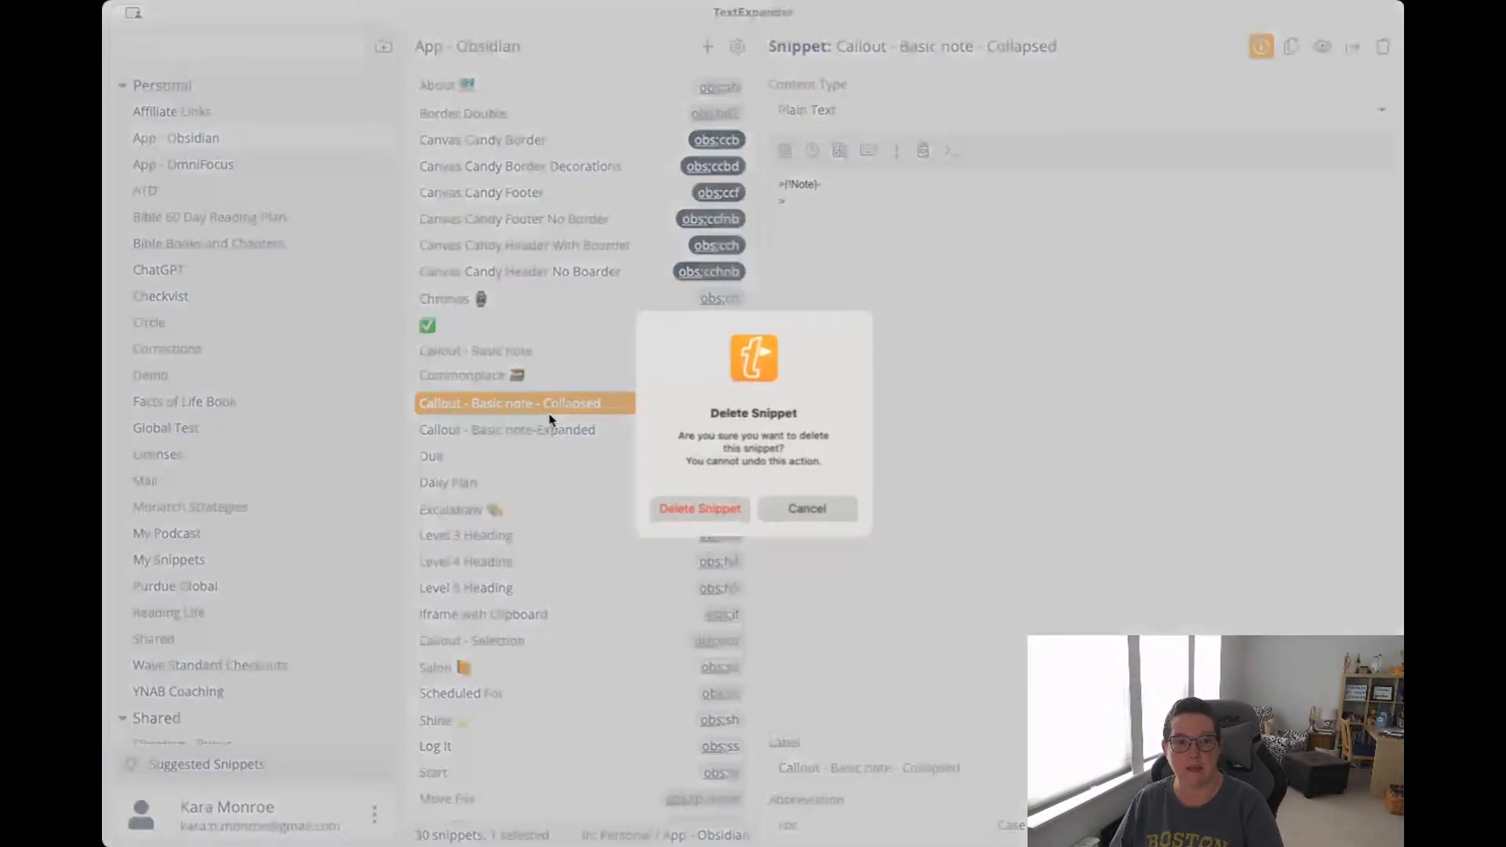
pyautogui.click(715, 514)
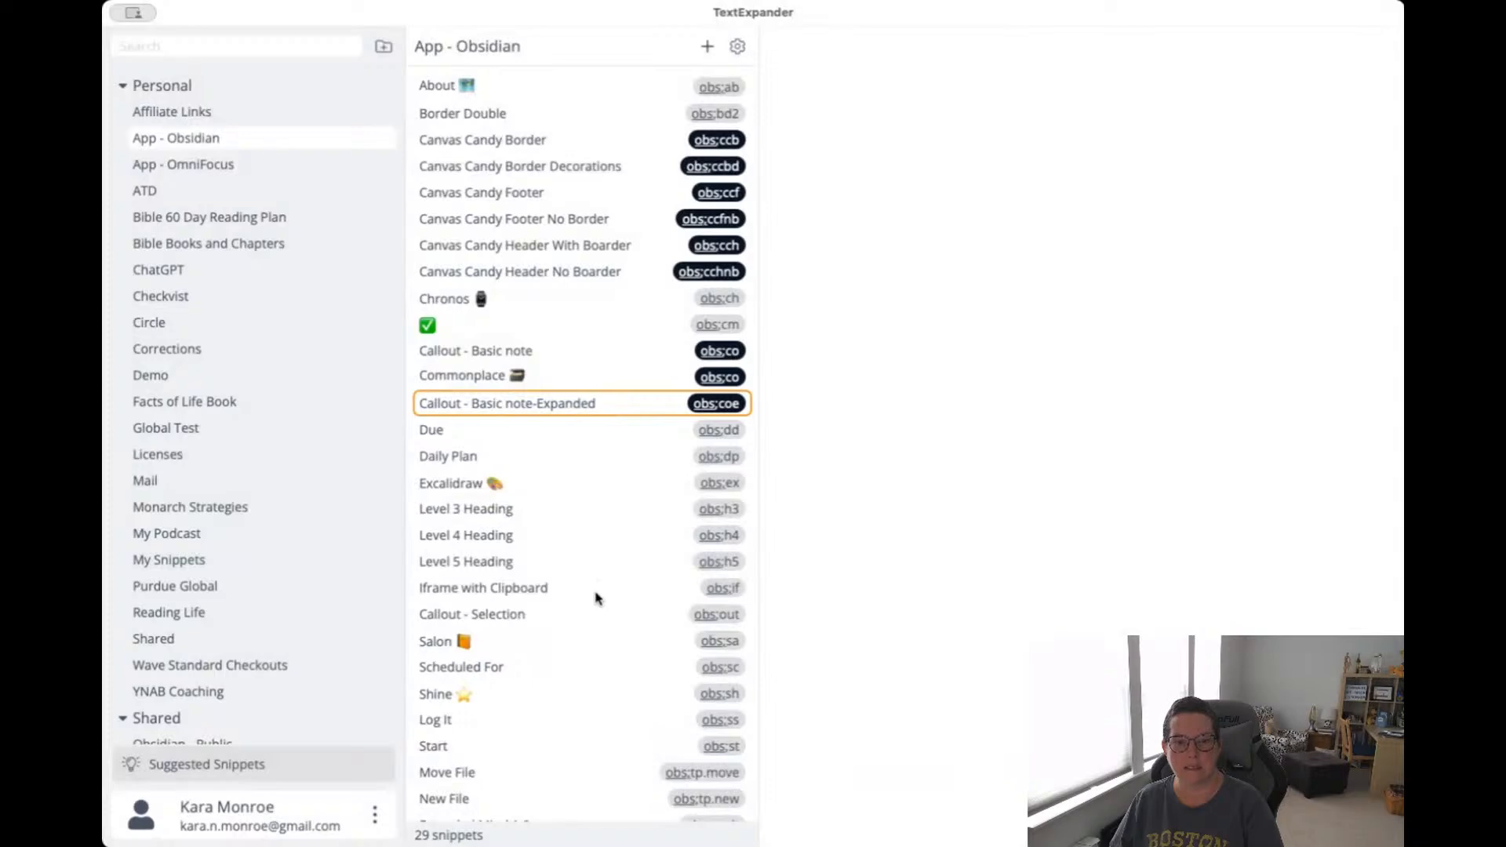
# Delete the Callout - Basic note-Expanded and Callout - Basic note snippets from the App - Obsidian group.
pyautogui.press('Delete')
pyautogui.click(682, 512)
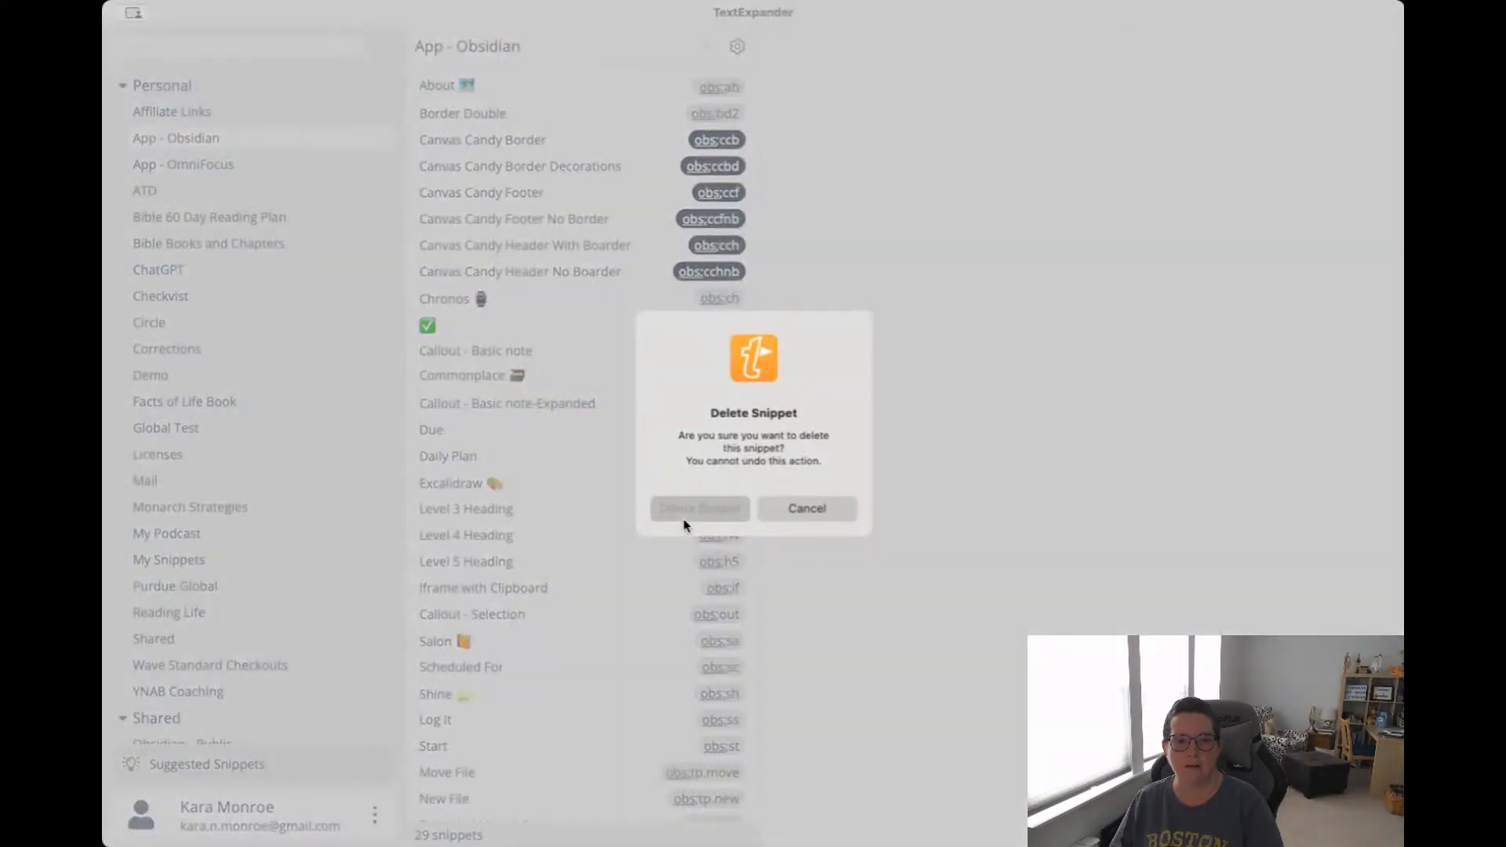
pyautogui.click(490, 353)
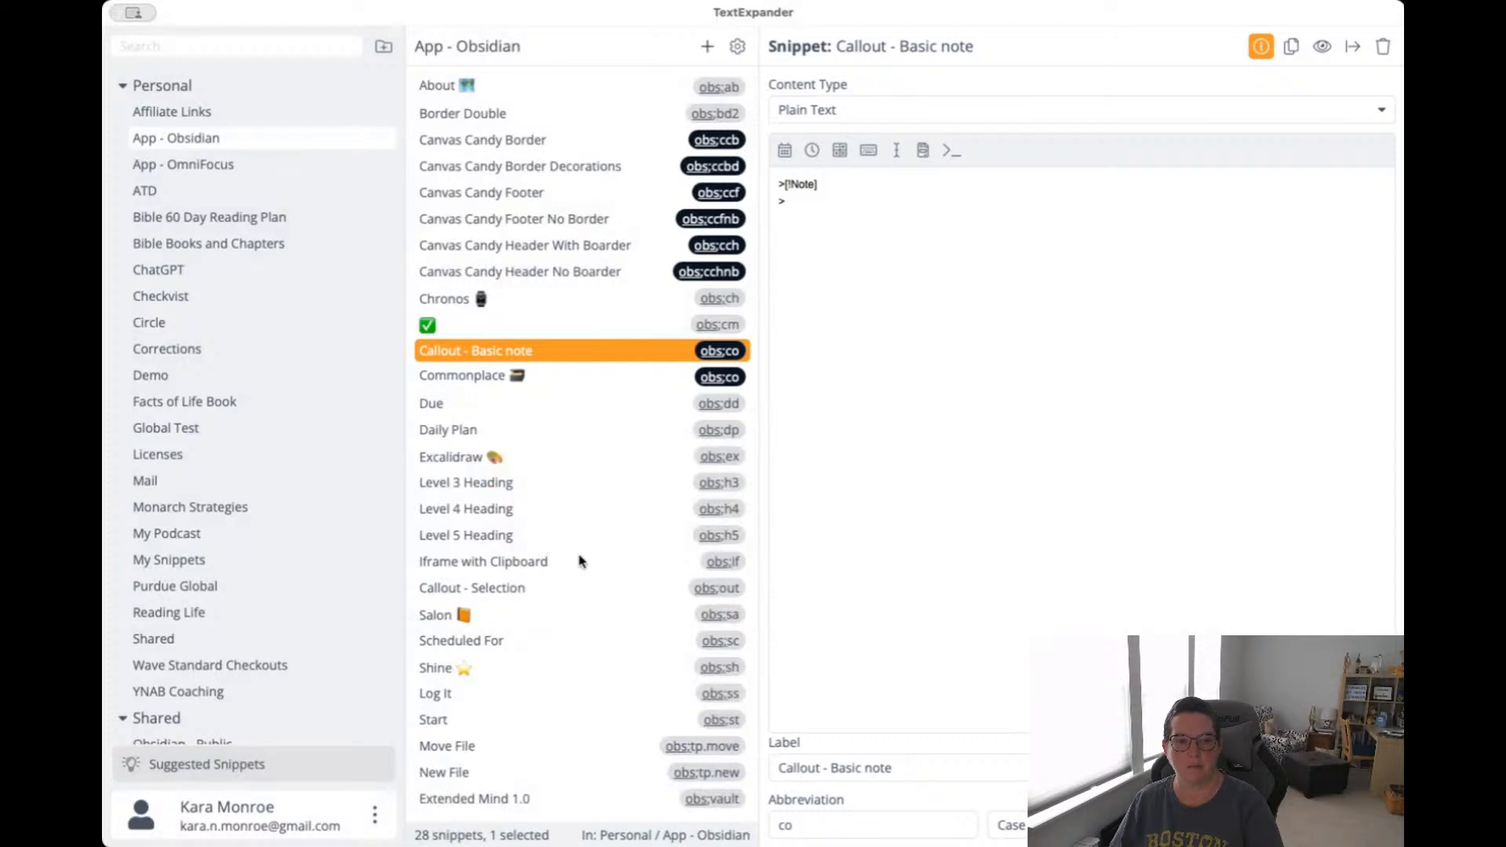
pyautogui.press('Delete')
pyautogui.click(710, 514)
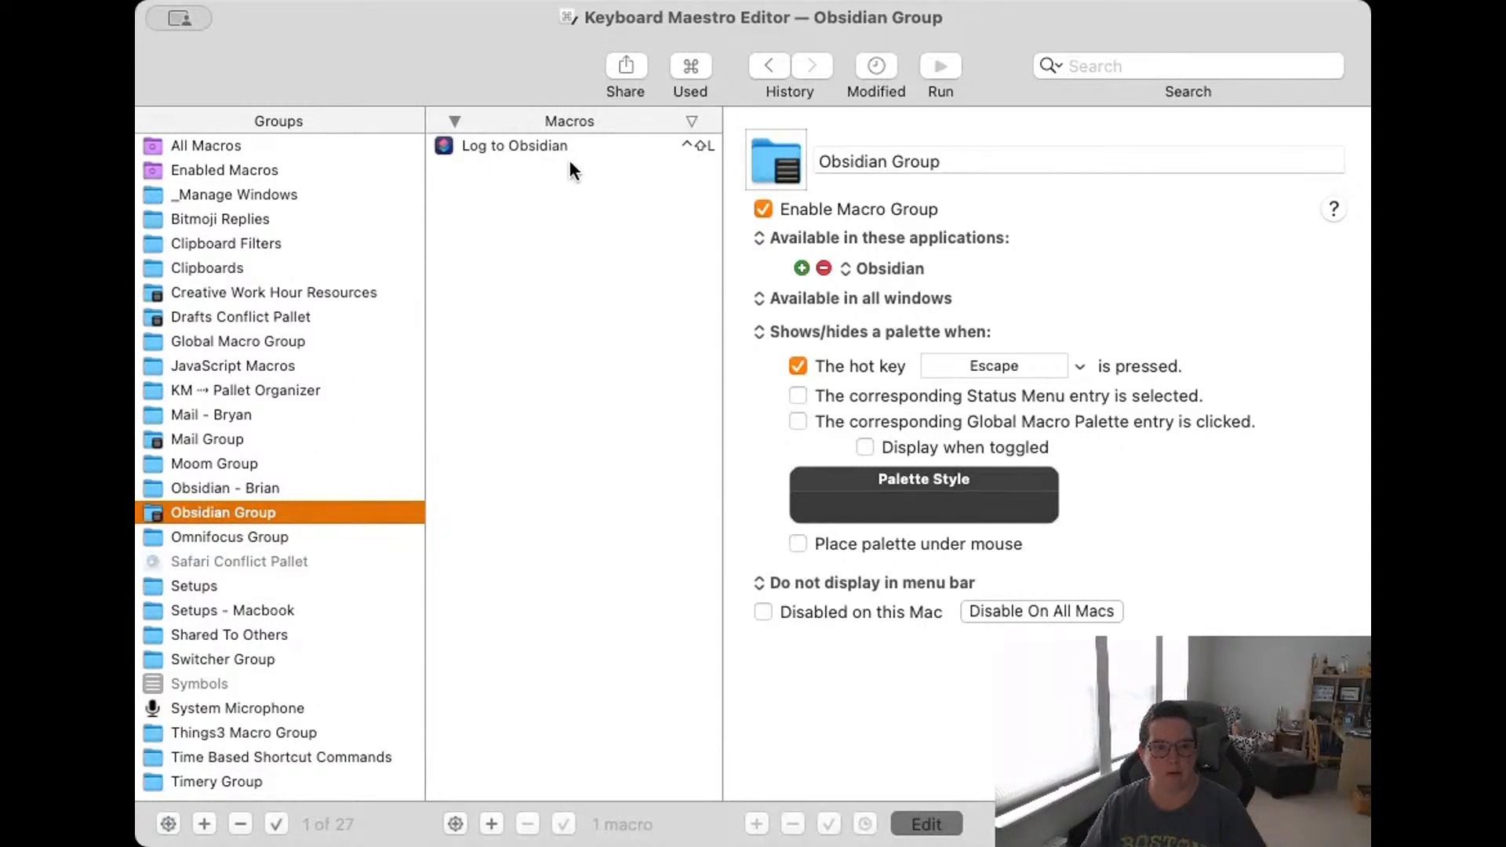
# In Keyboard Maestro, create a macro named "Demo" in the Obsidian Group and browse the actions available for it.
pyautogui.click(491, 824)
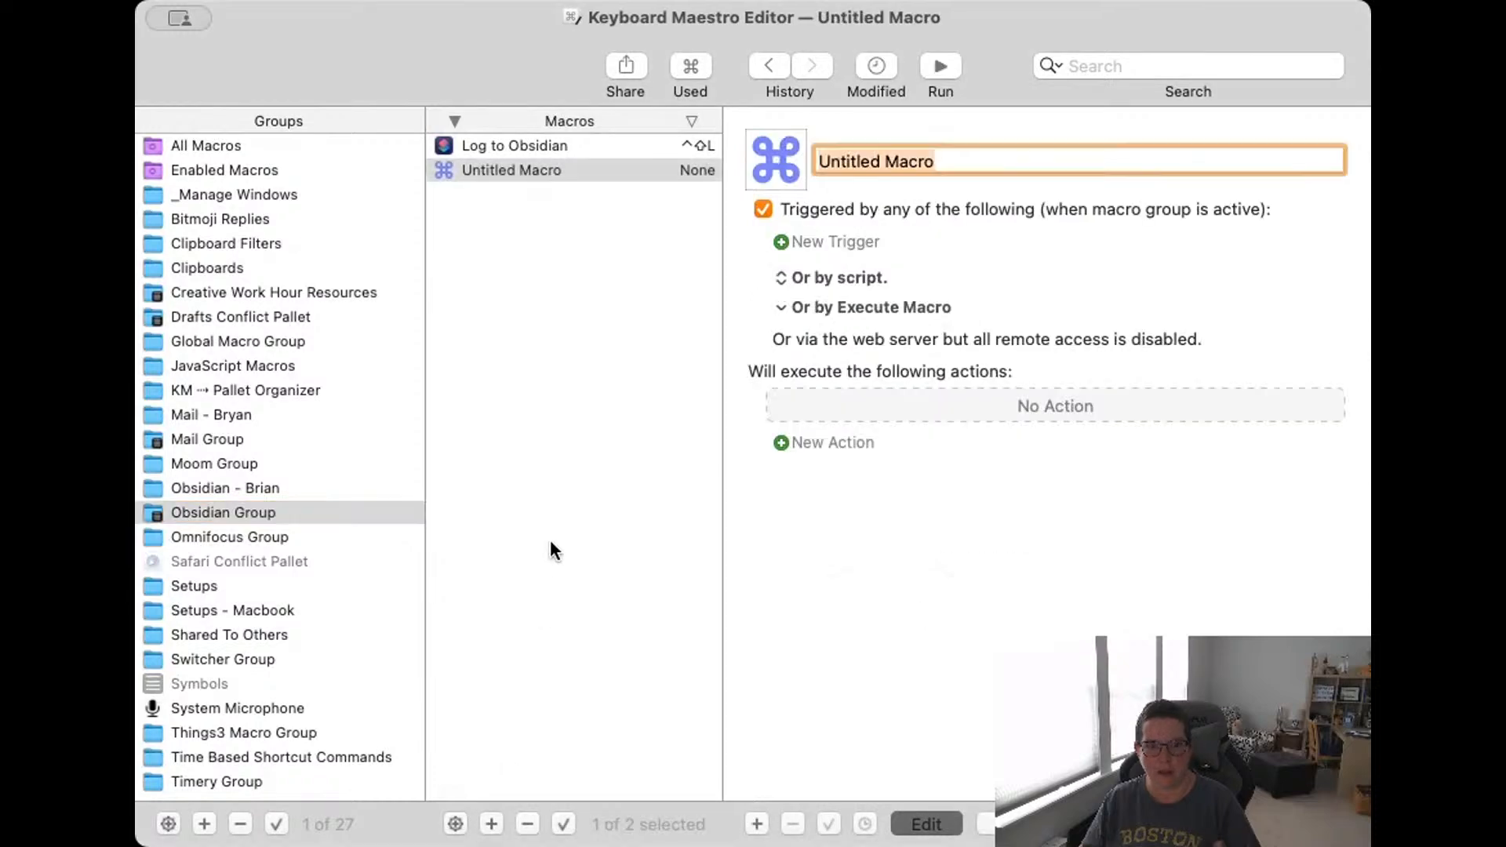
pyautogui.write('Demo')
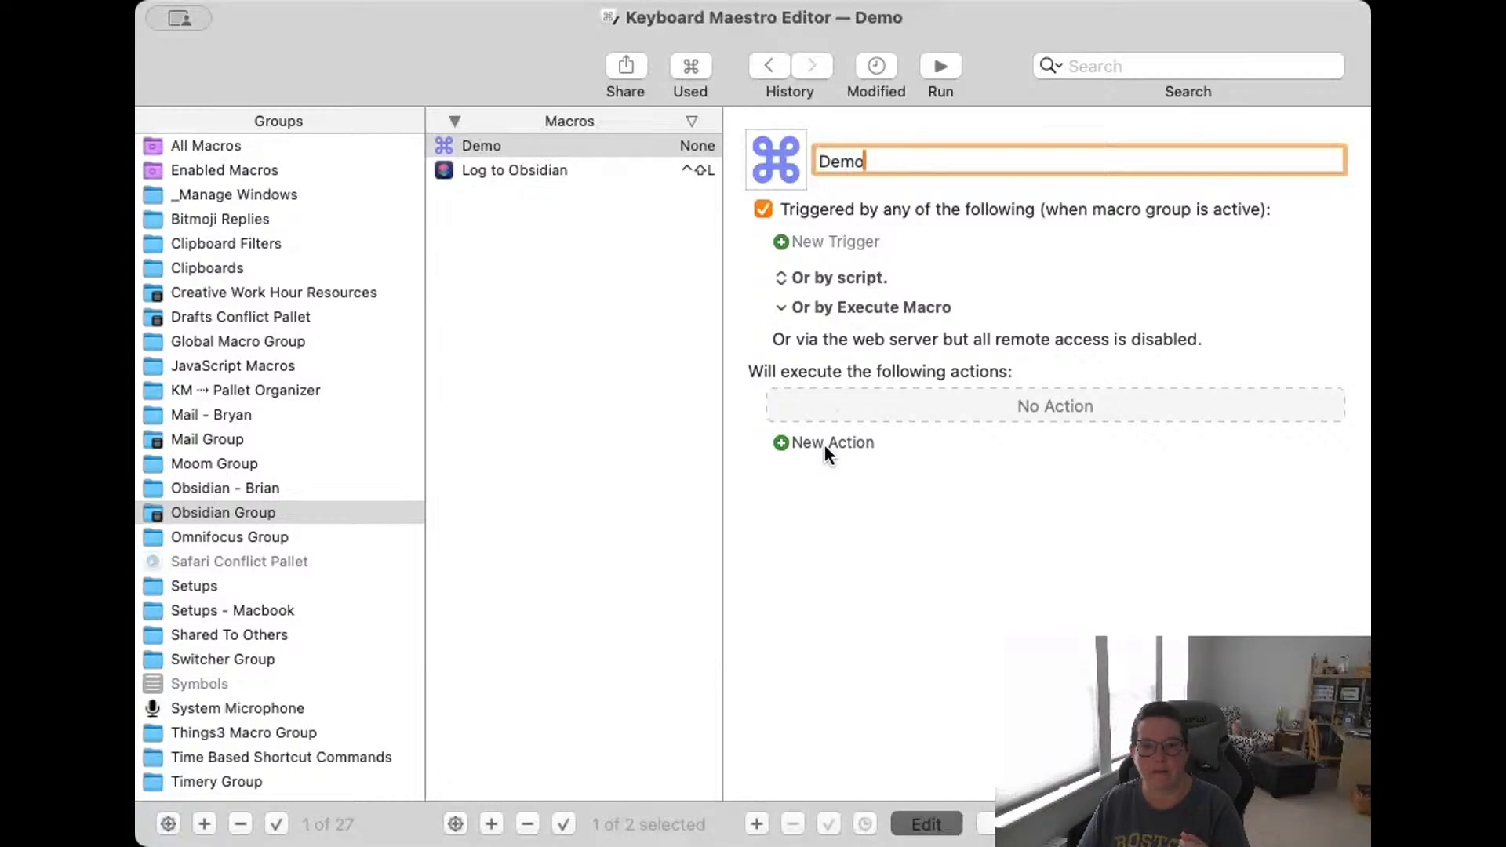
pyautogui.click(781, 443)
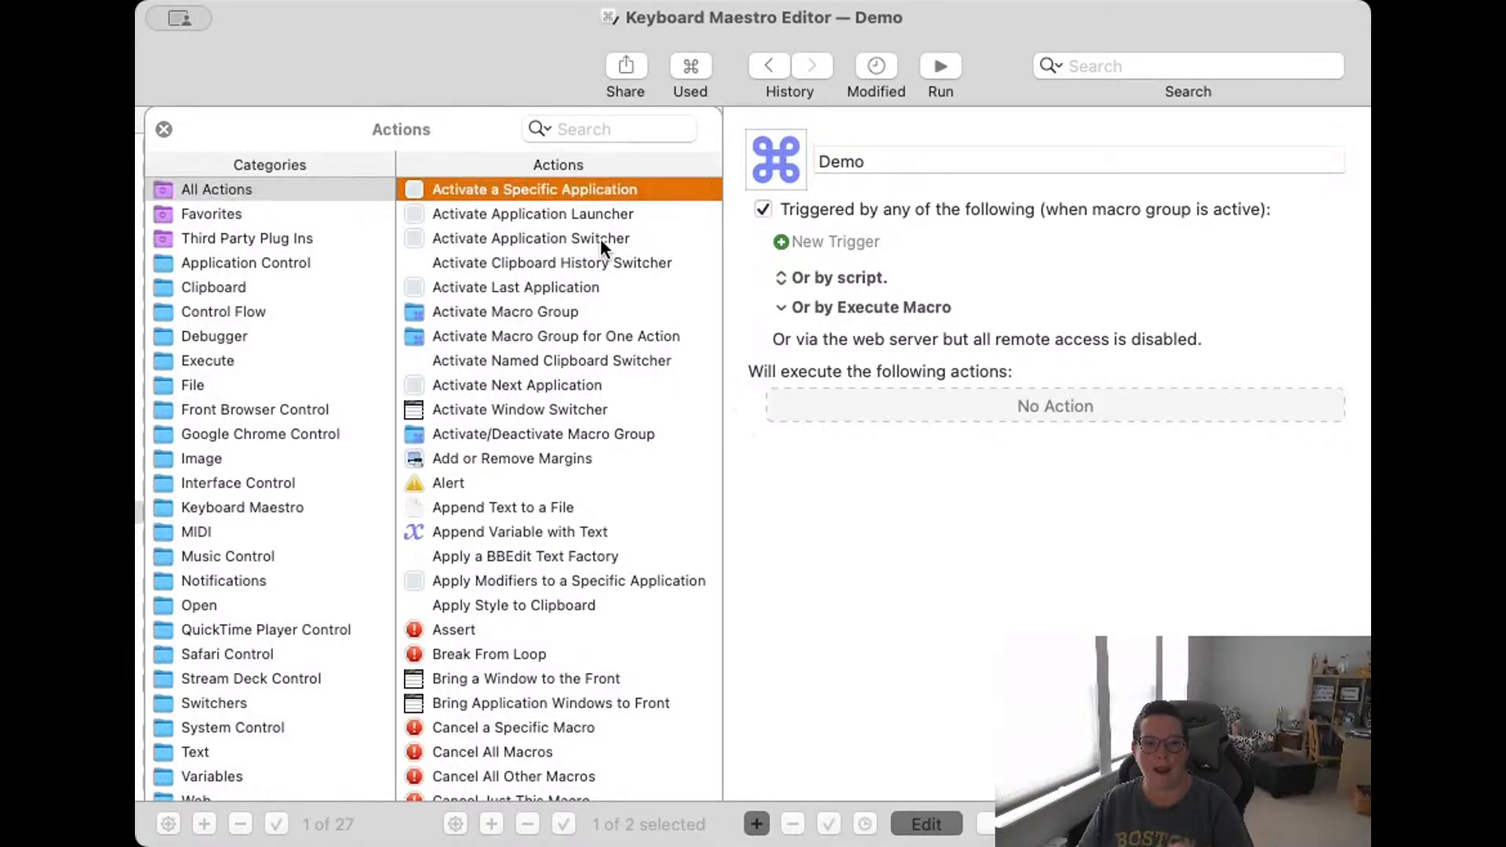
pyautogui.scroll(-15, 572, 386)
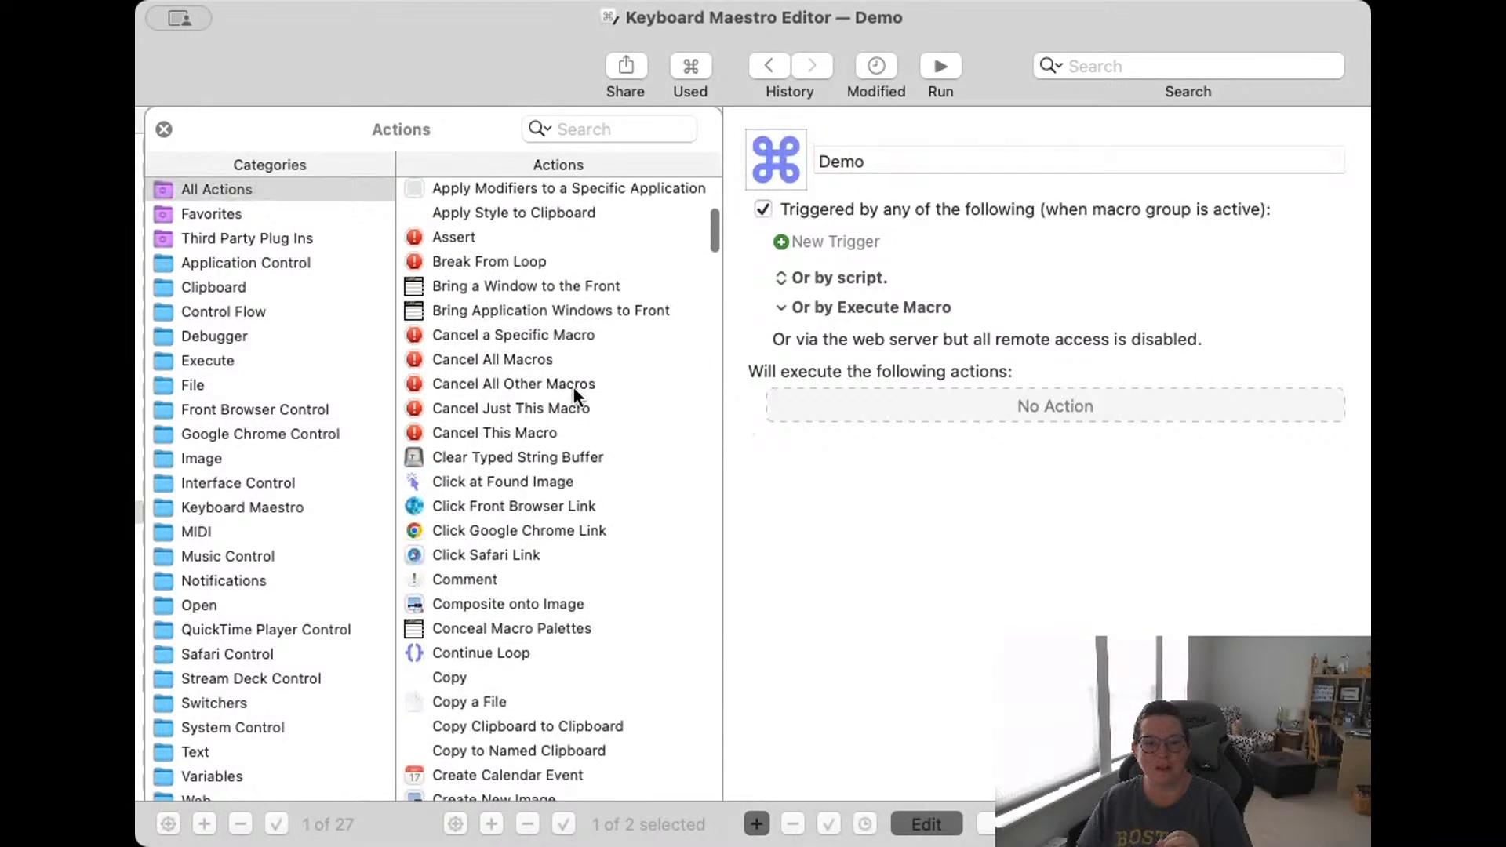
pyautogui.scroll(-4, 572, 386)
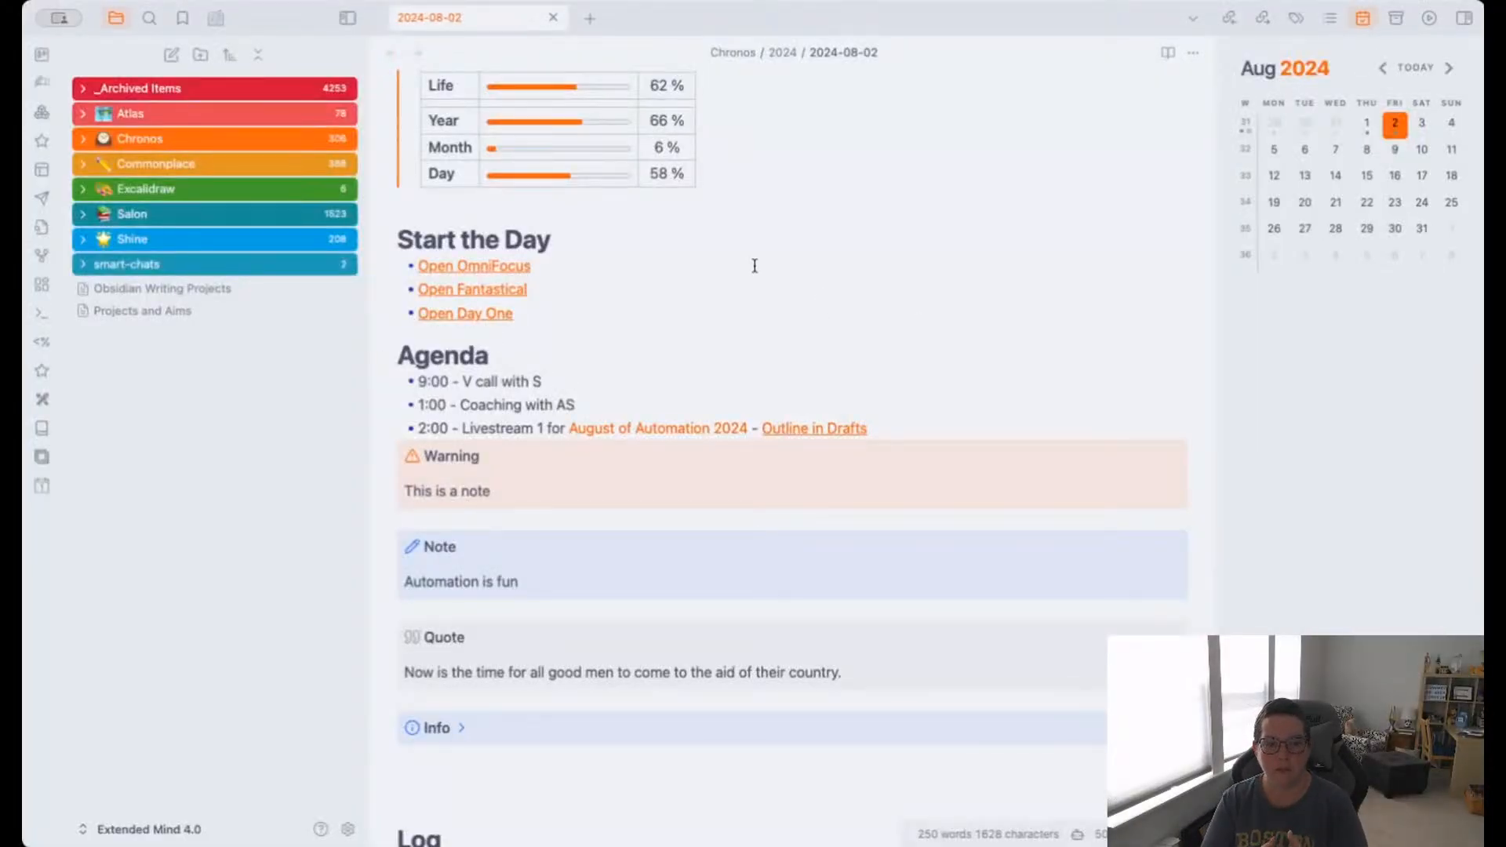
# In the Obsidian daily note, delete the Warning, Note, Quote and Info test callouts under the Agenda.
pyautogui.click(424, 758)
pyautogui.moveTo(423, 758); pyautogui.dragTo(660, 516)
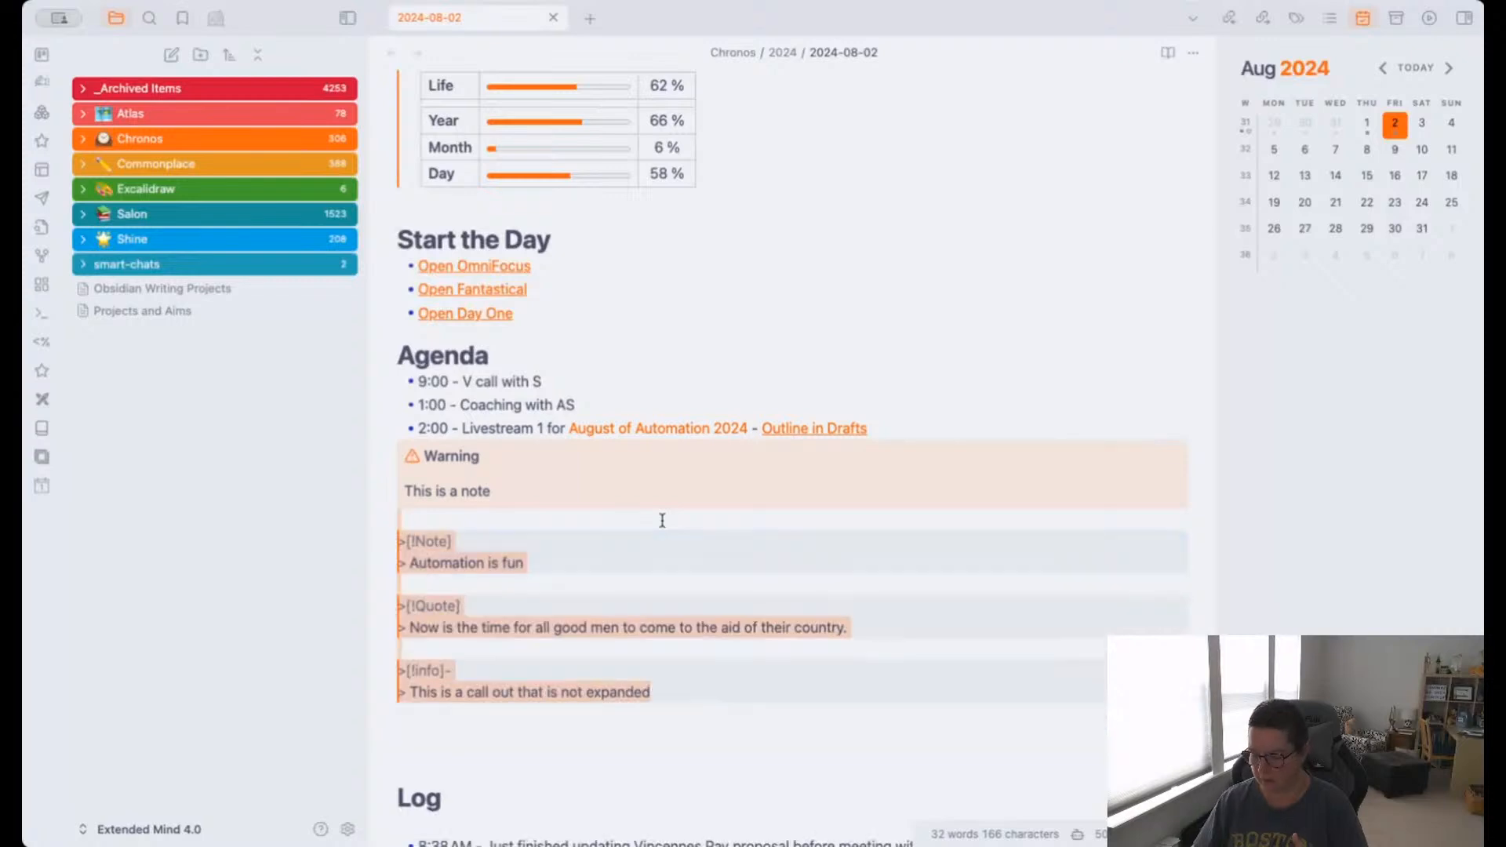
pyautogui.press('BackSpace')
pyautogui.press('BackSpace')
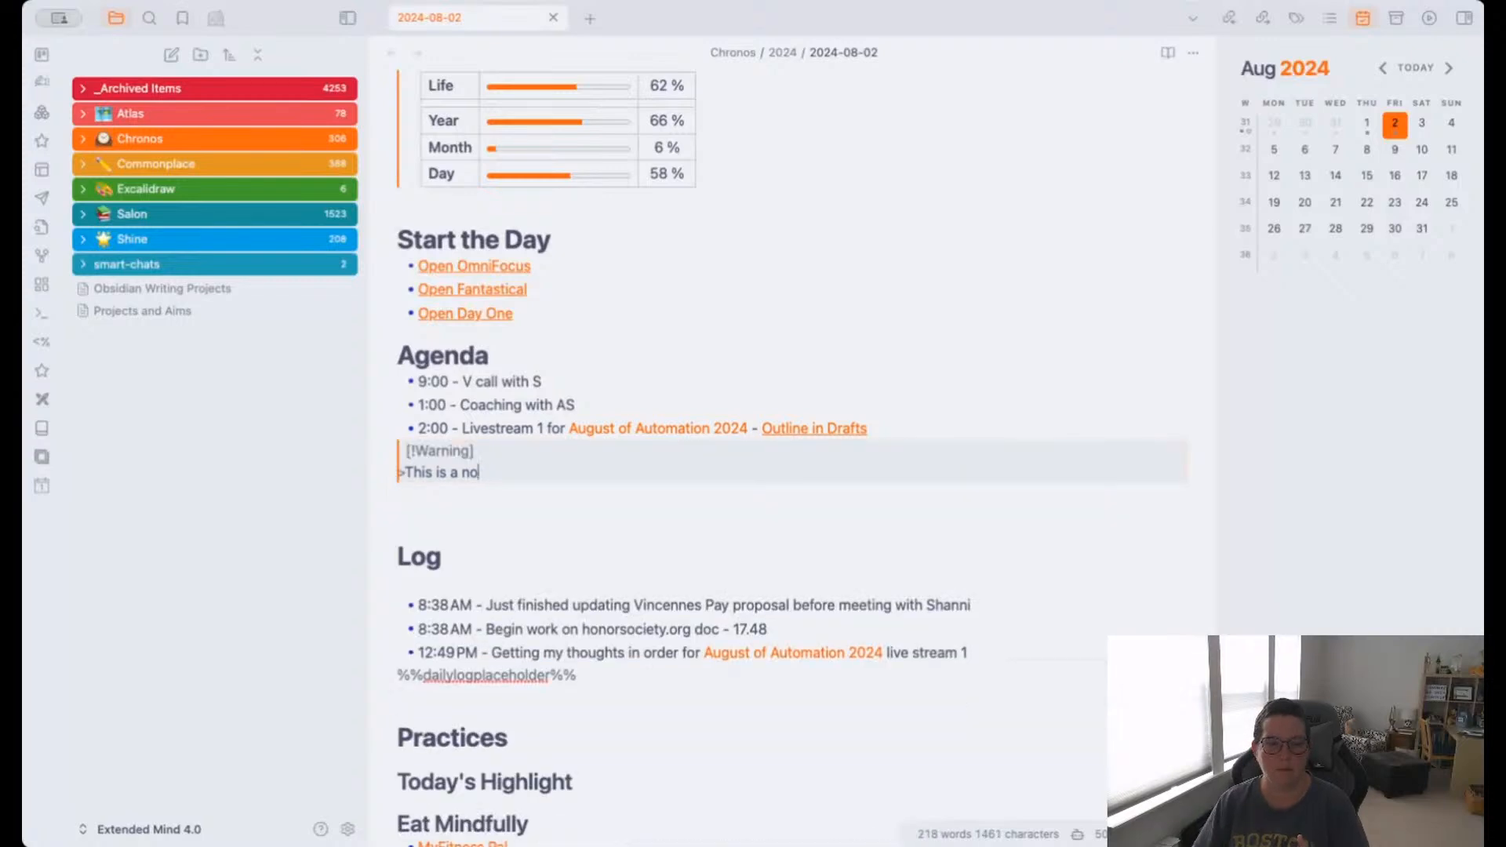
pyautogui.moveTo(480, 473); pyautogui.dragTo(380, 450)
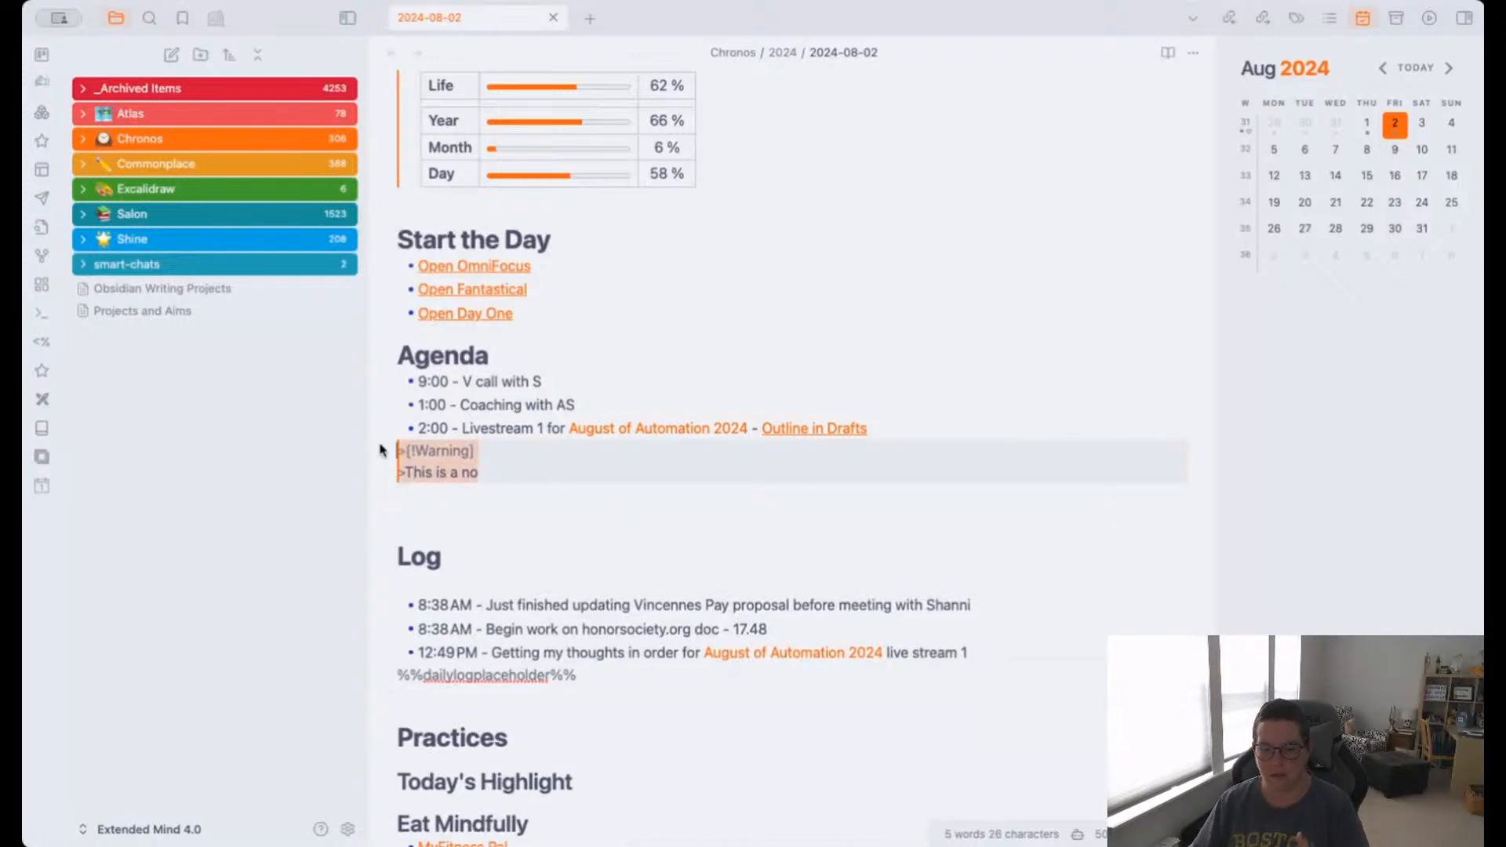
pyautogui.press('BackSpace')
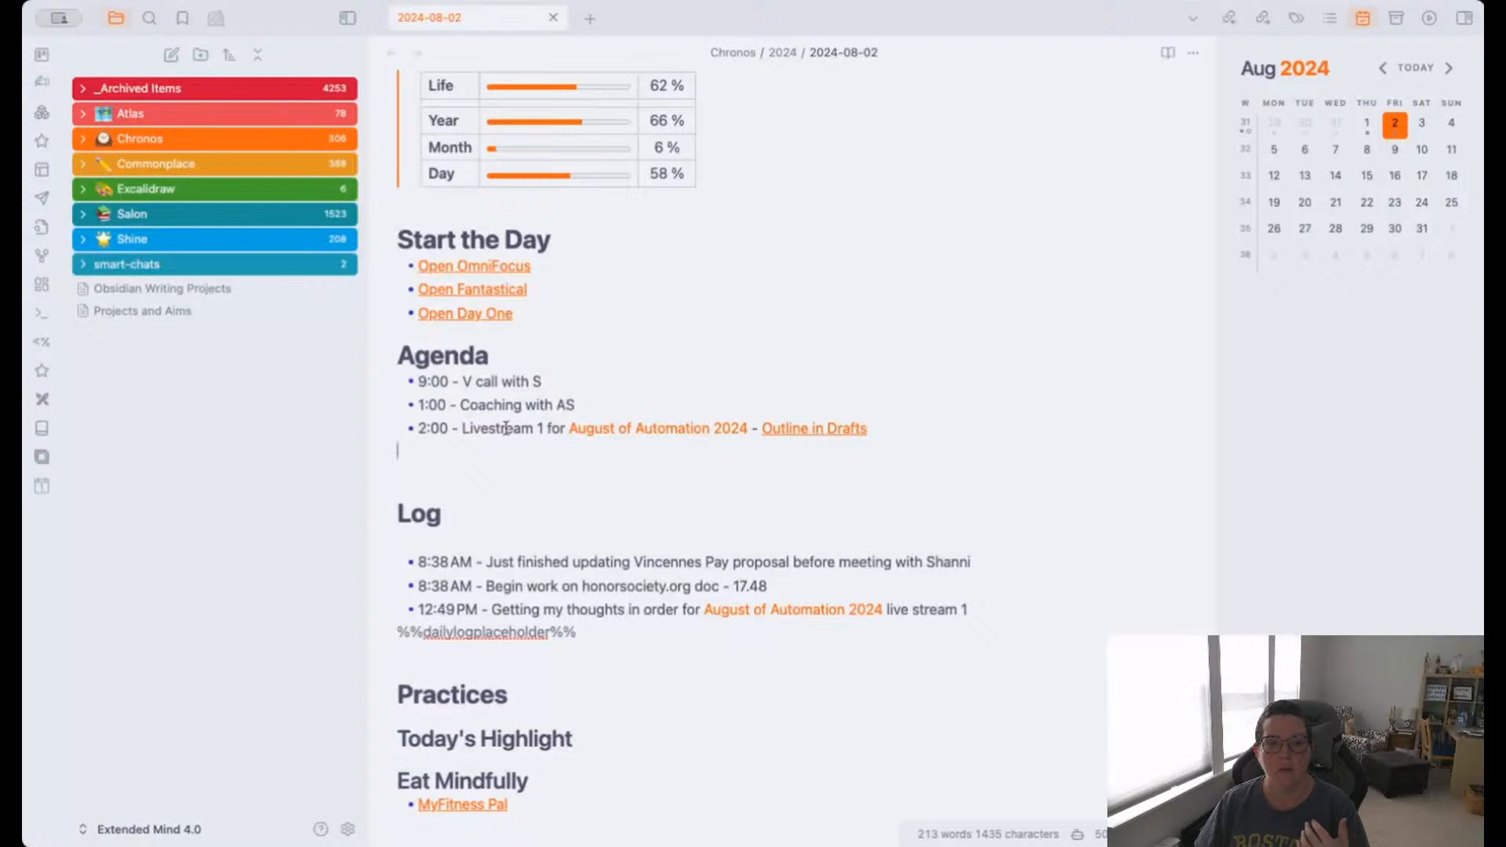
# Expand the Templates folder inside Atlas and look through its template notes.
pyautogui.scroll(5, 605, 318)
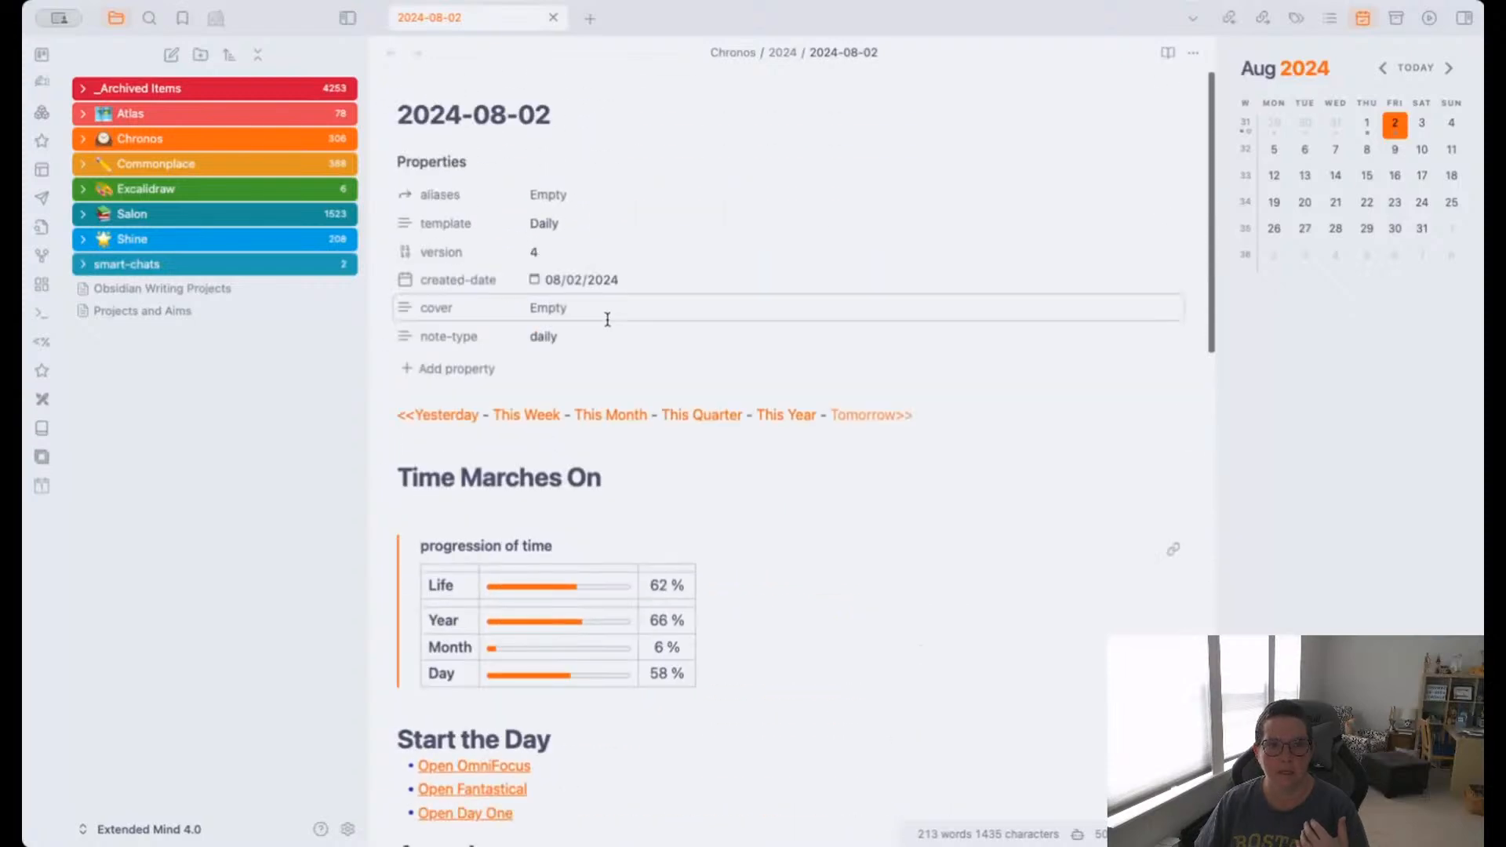
pyautogui.scroll(-6, 606, 320)
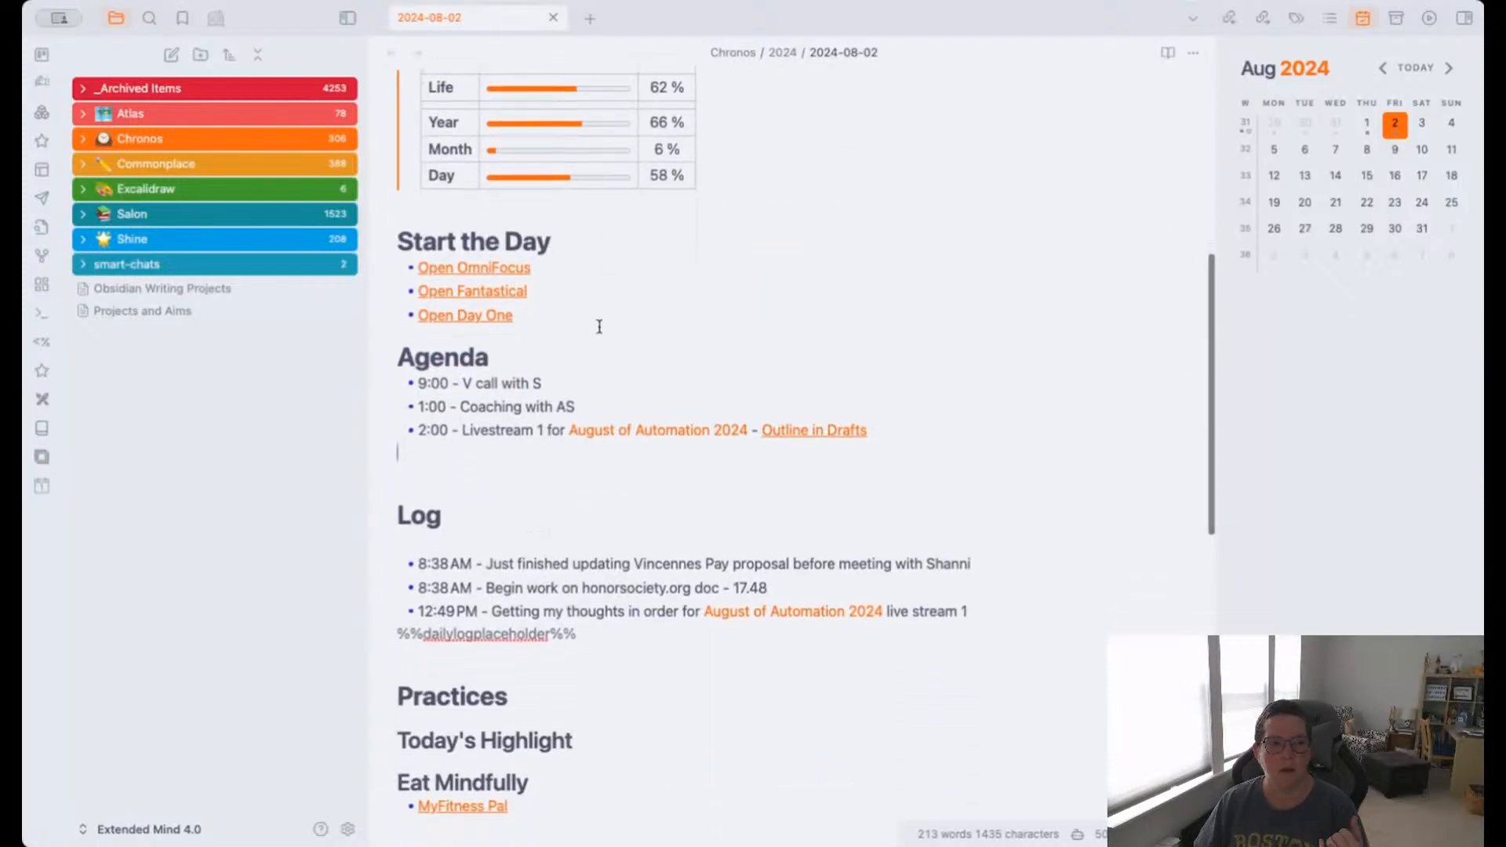
pyautogui.click(81, 114)
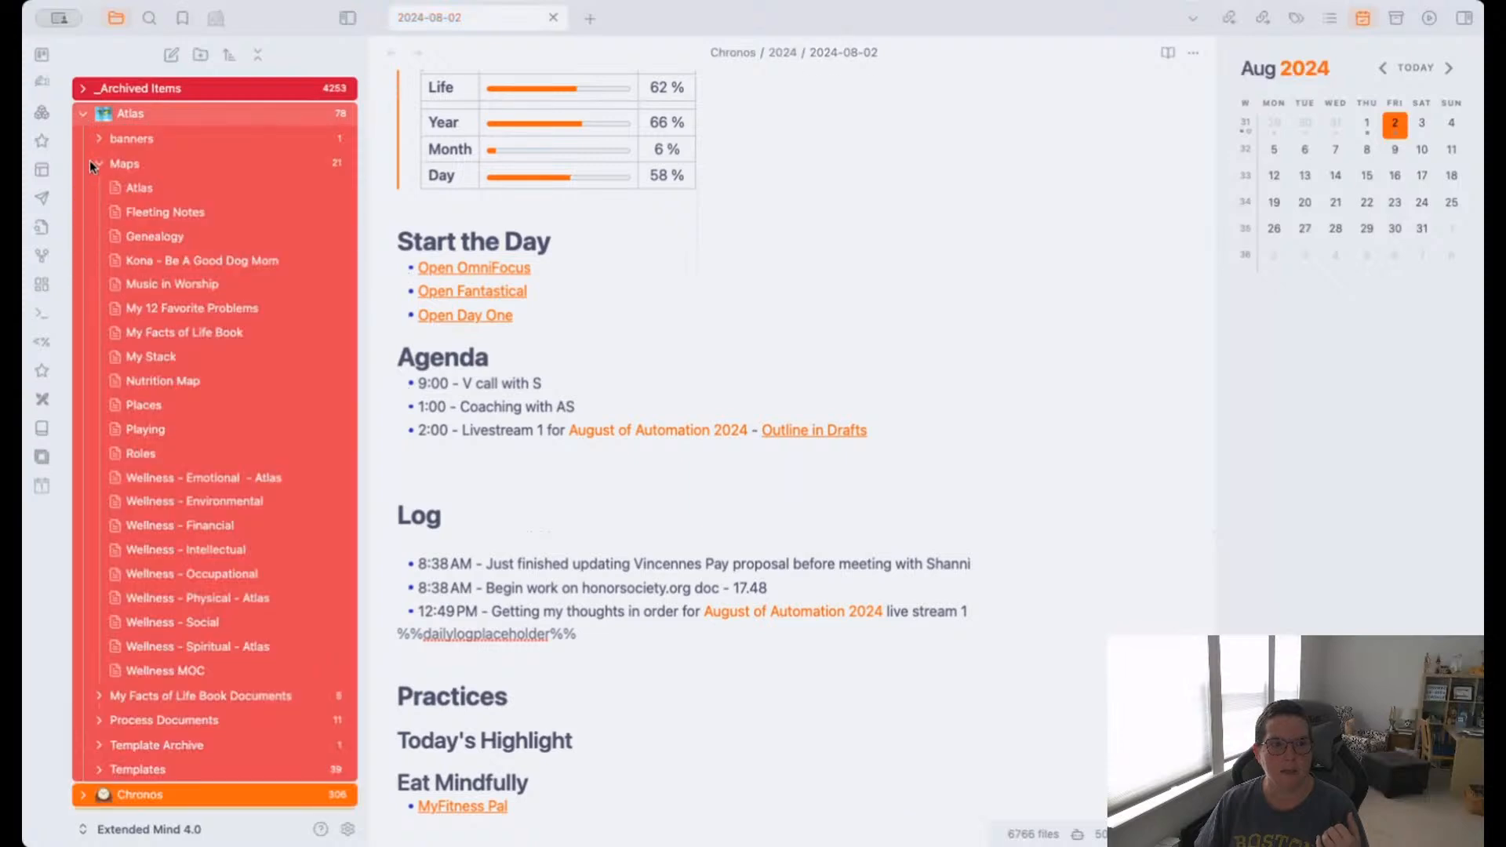
pyautogui.click(99, 163)
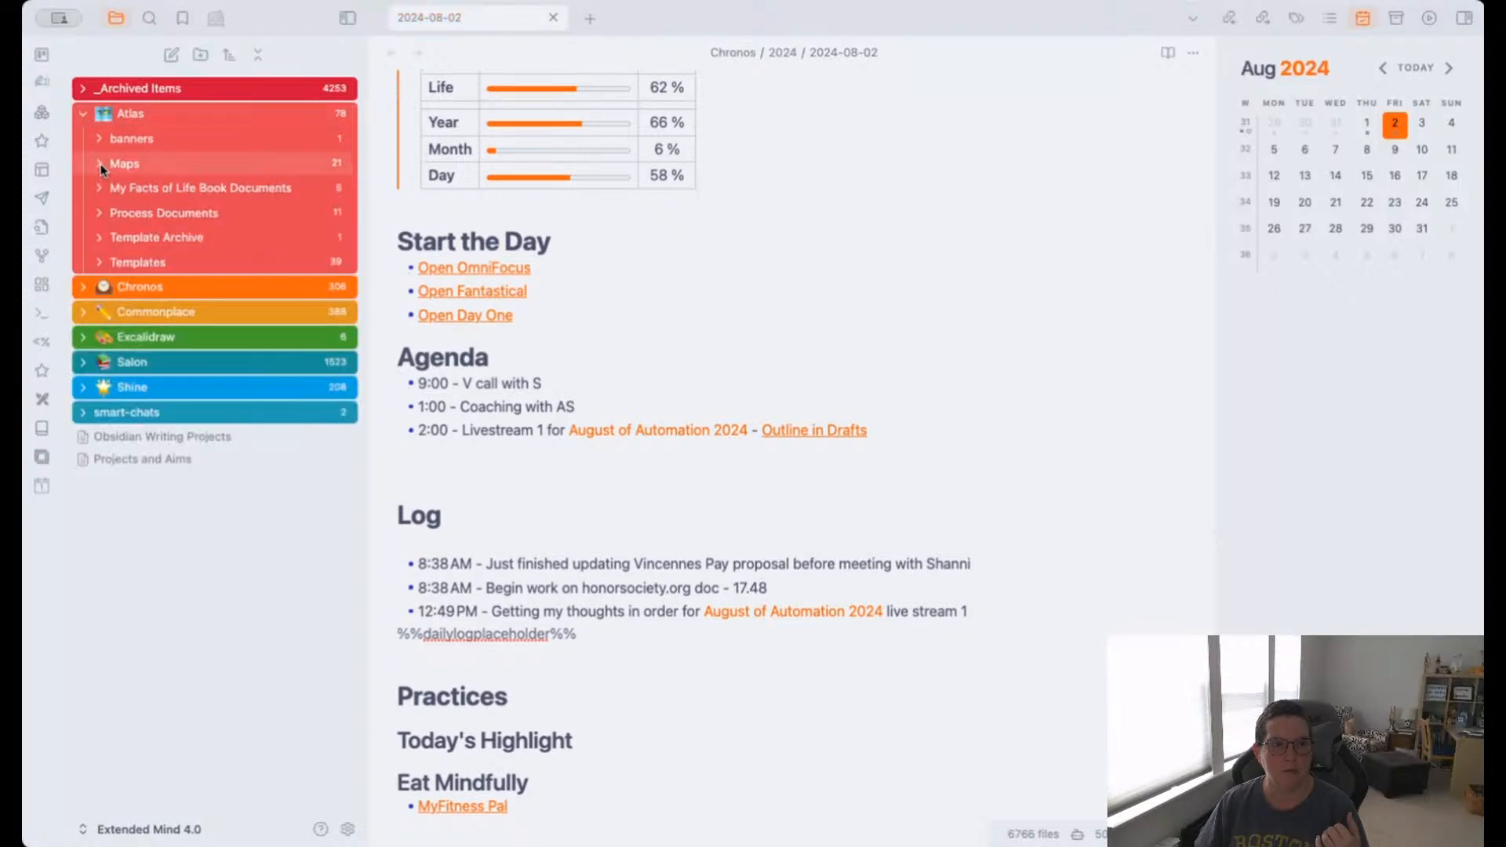
pyautogui.click(96, 261)
pyautogui.scroll(-2, 155, 330)
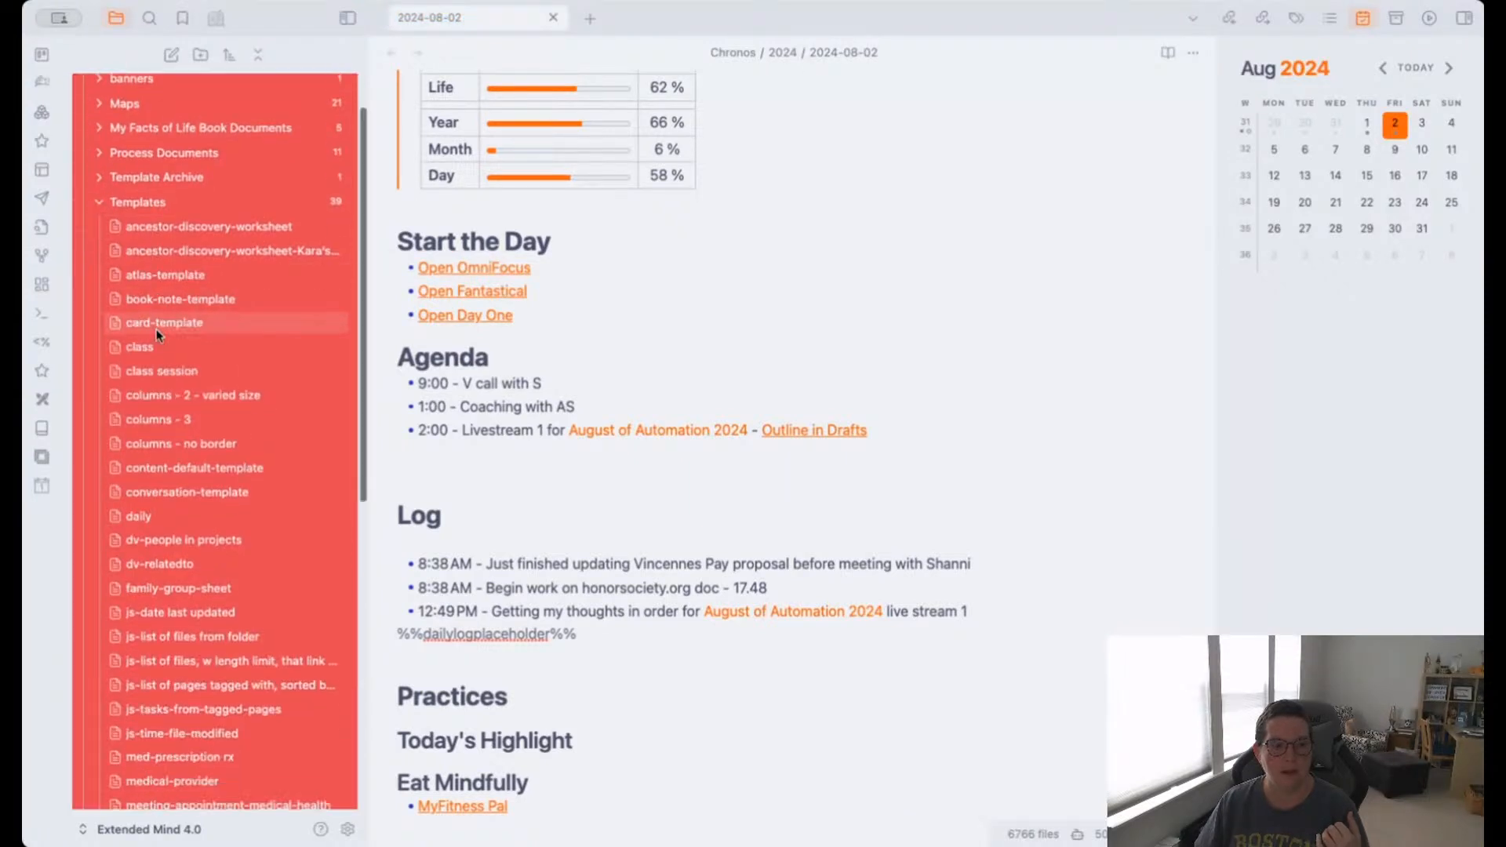
pyautogui.scroll(-12, 157, 335)
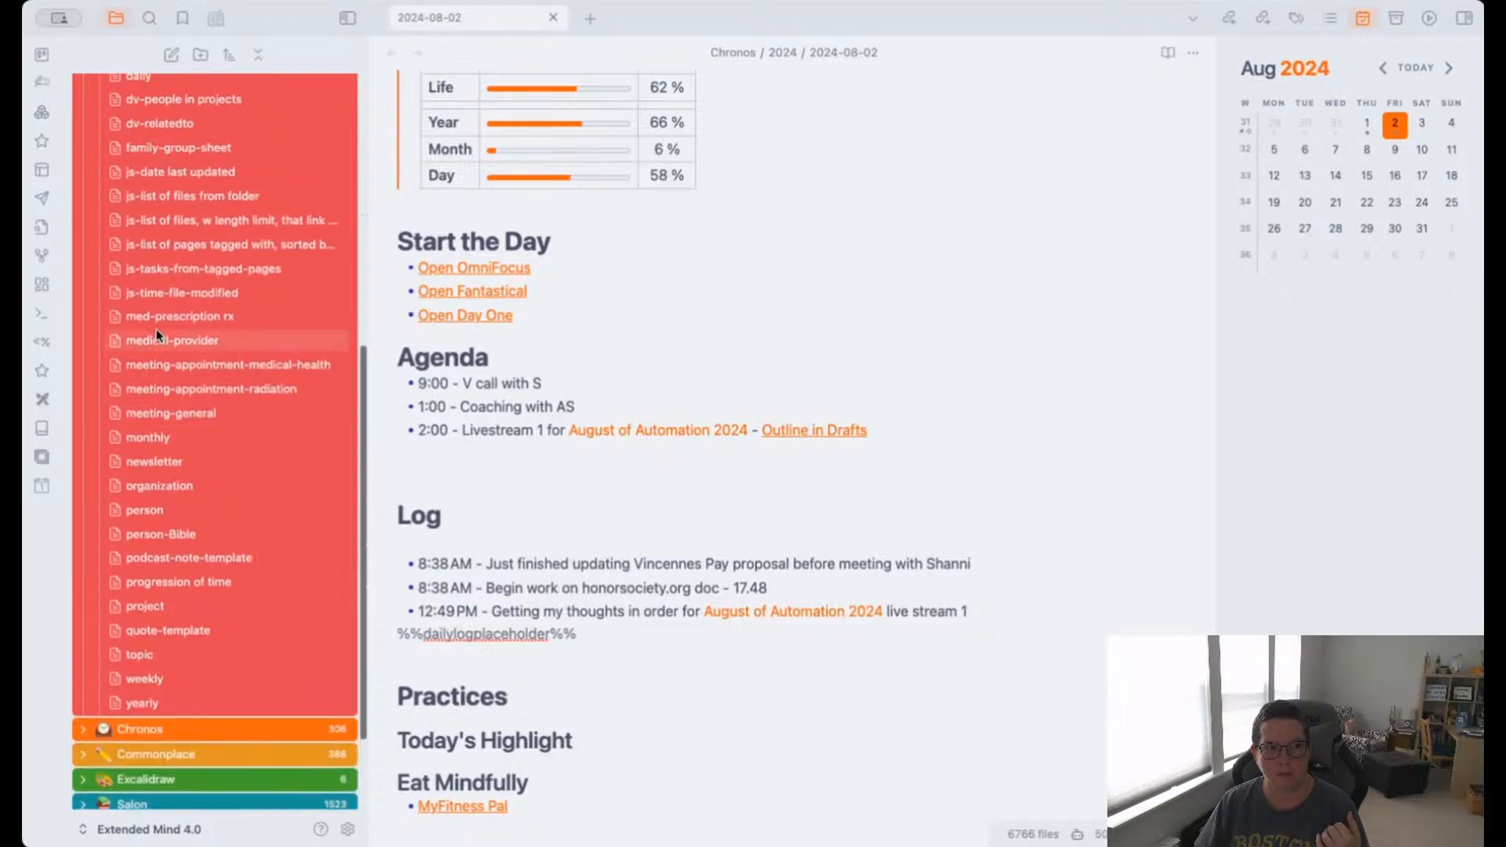
pyautogui.scroll(14, 157, 335)
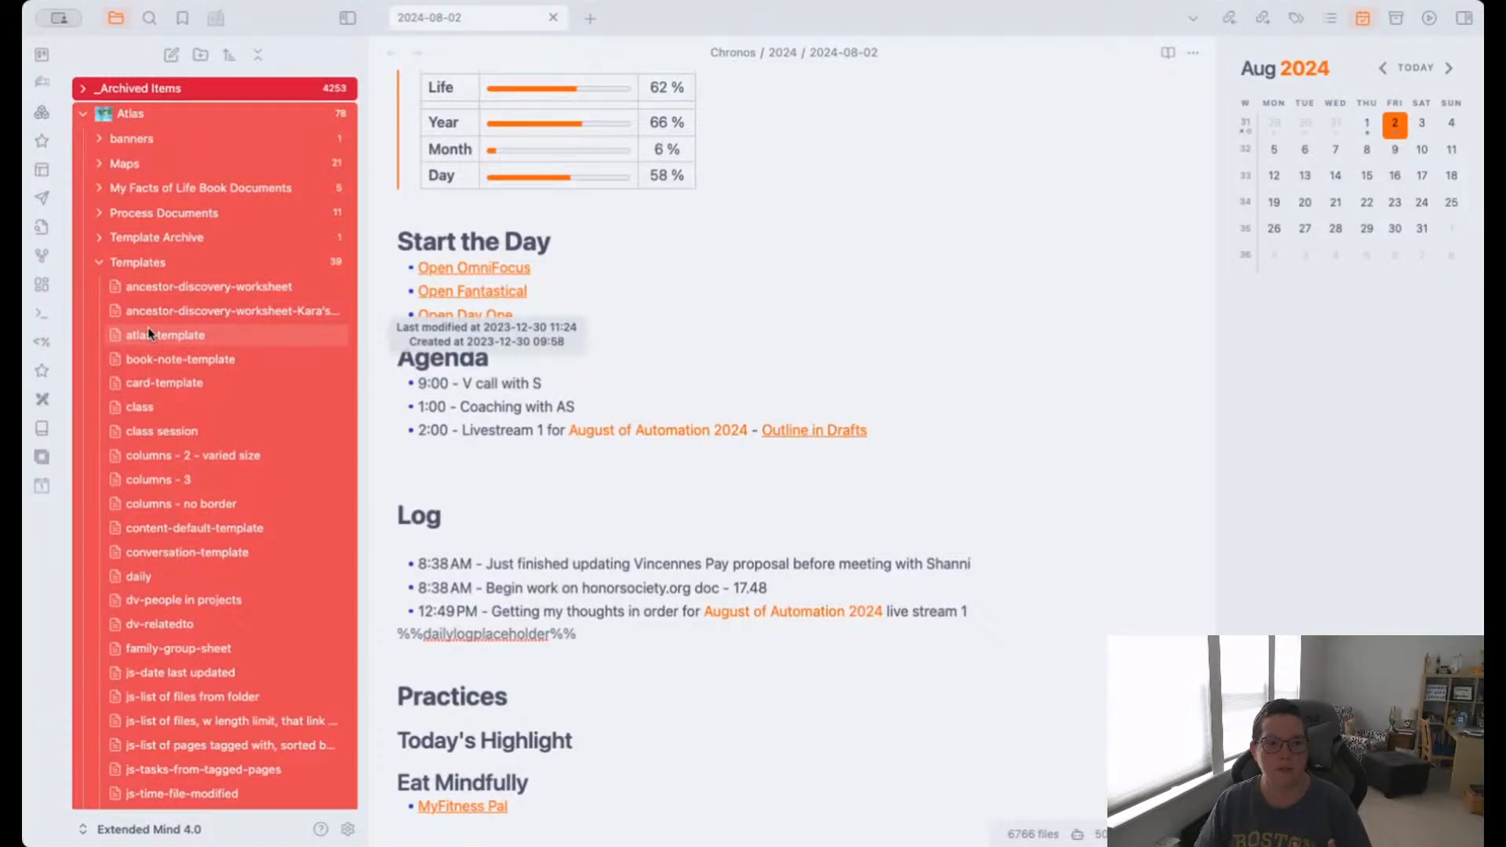
# Create a new note in the Templates folder and title it "callout-note".
pyautogui.rightClick(152, 266)
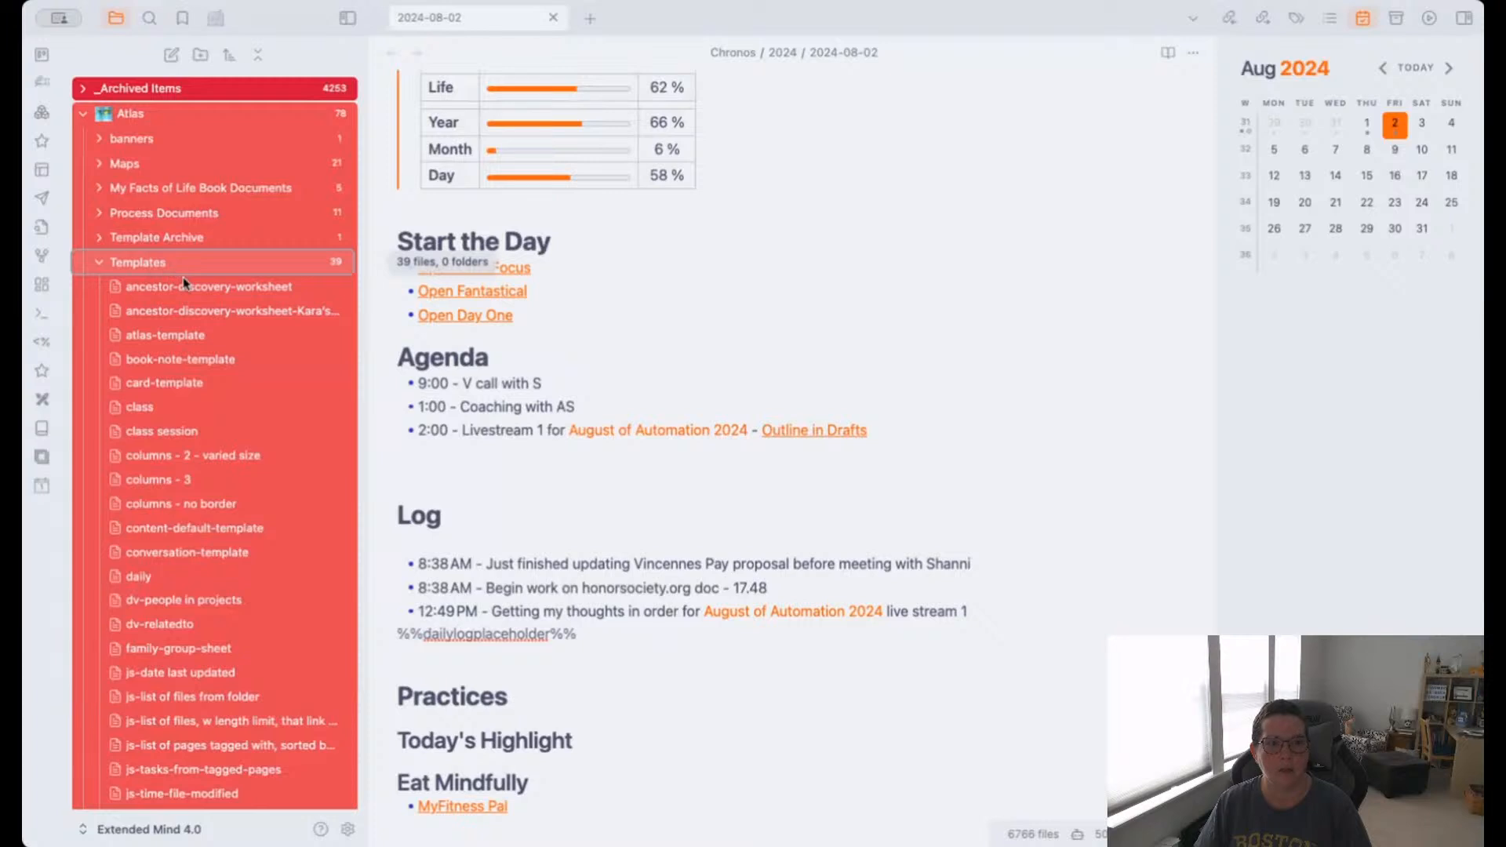
pyautogui.click(184, 283)
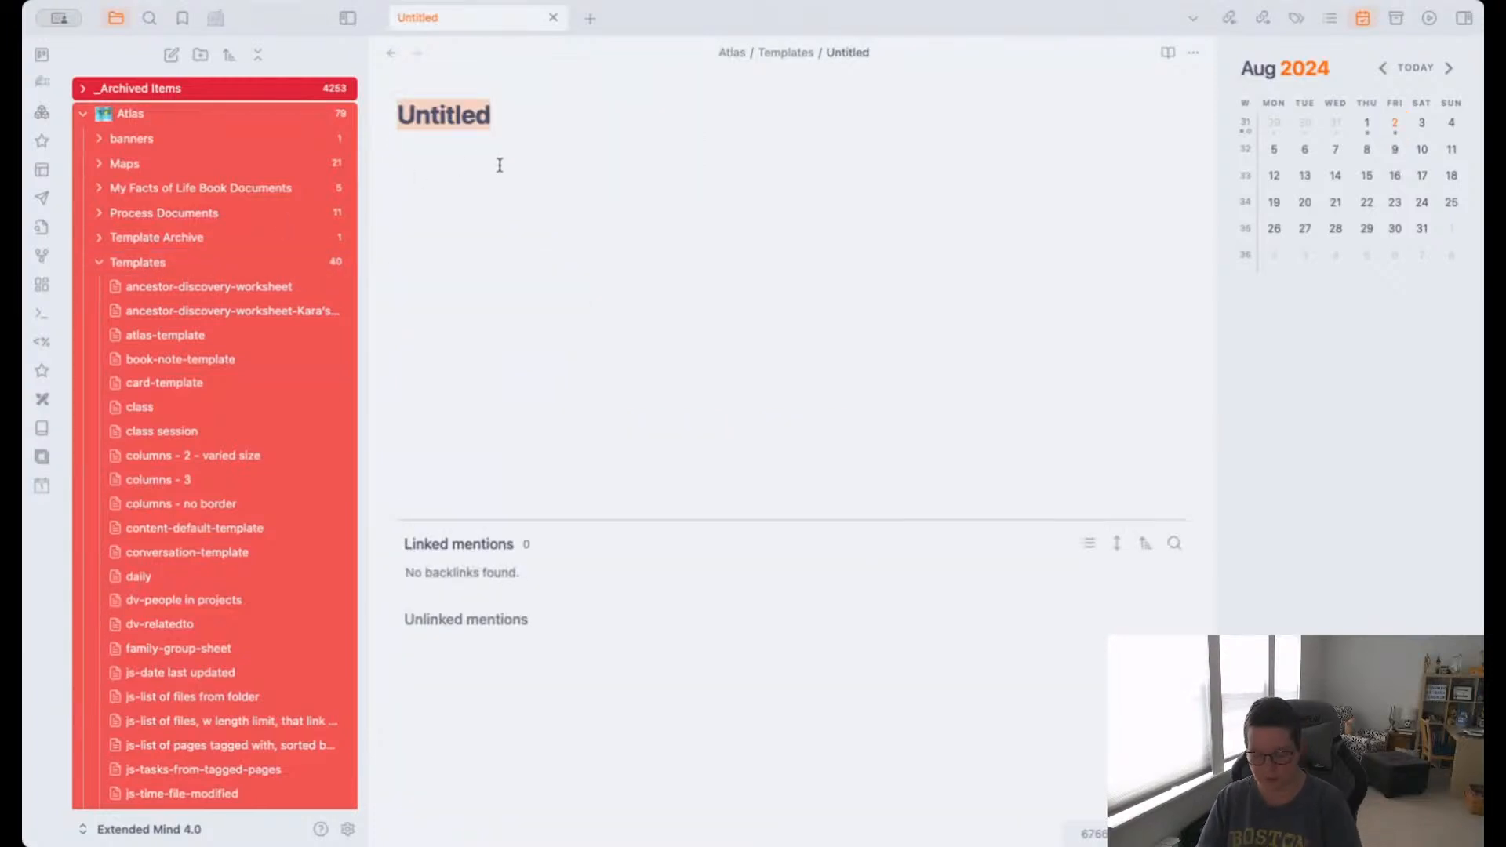
pyautogui.write('callout')
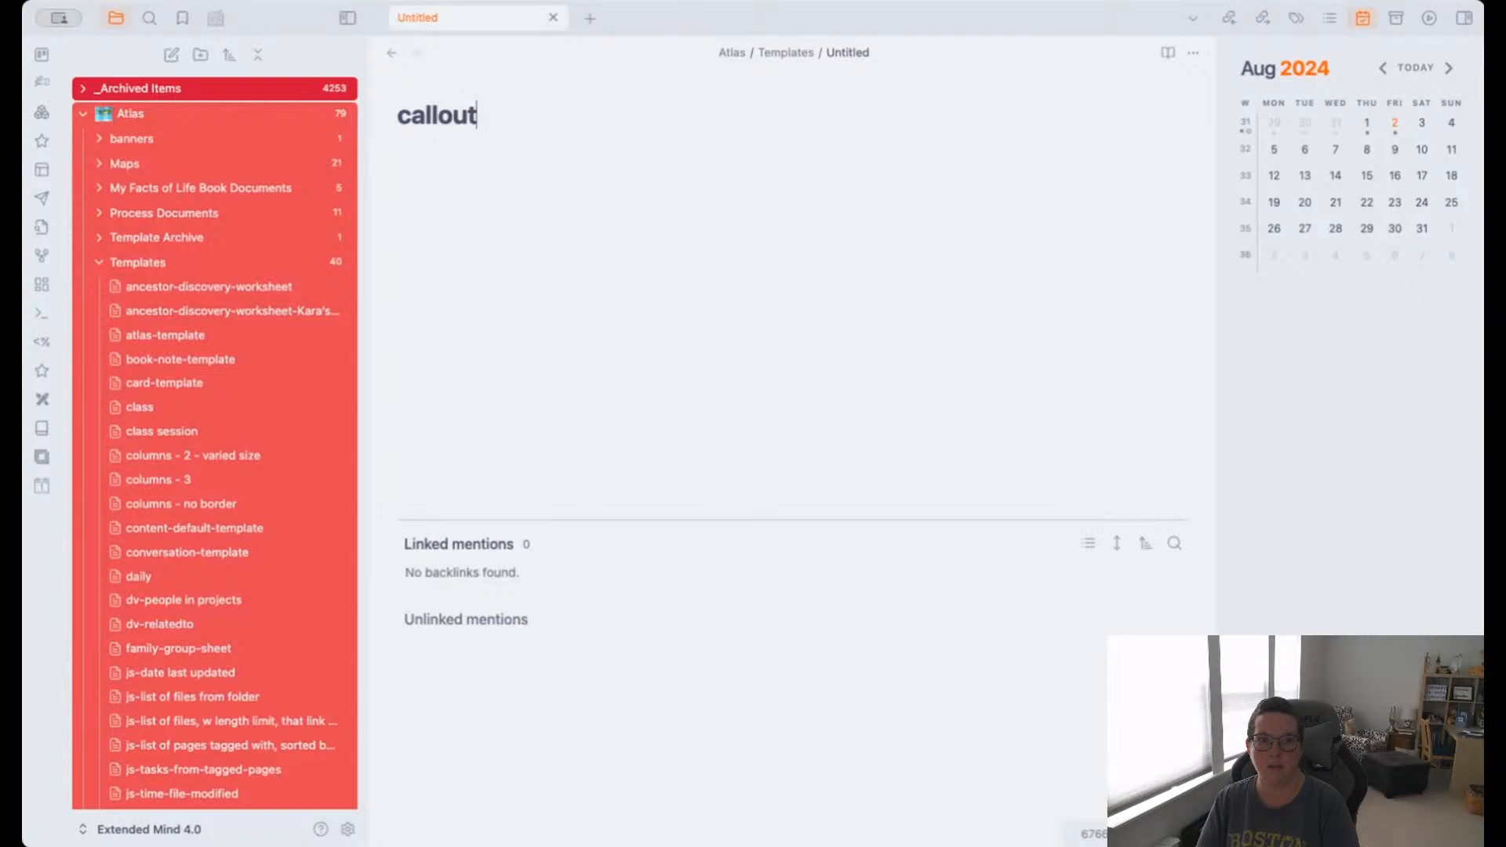
pyautogui.write('-note')
pyautogui.press('Return')
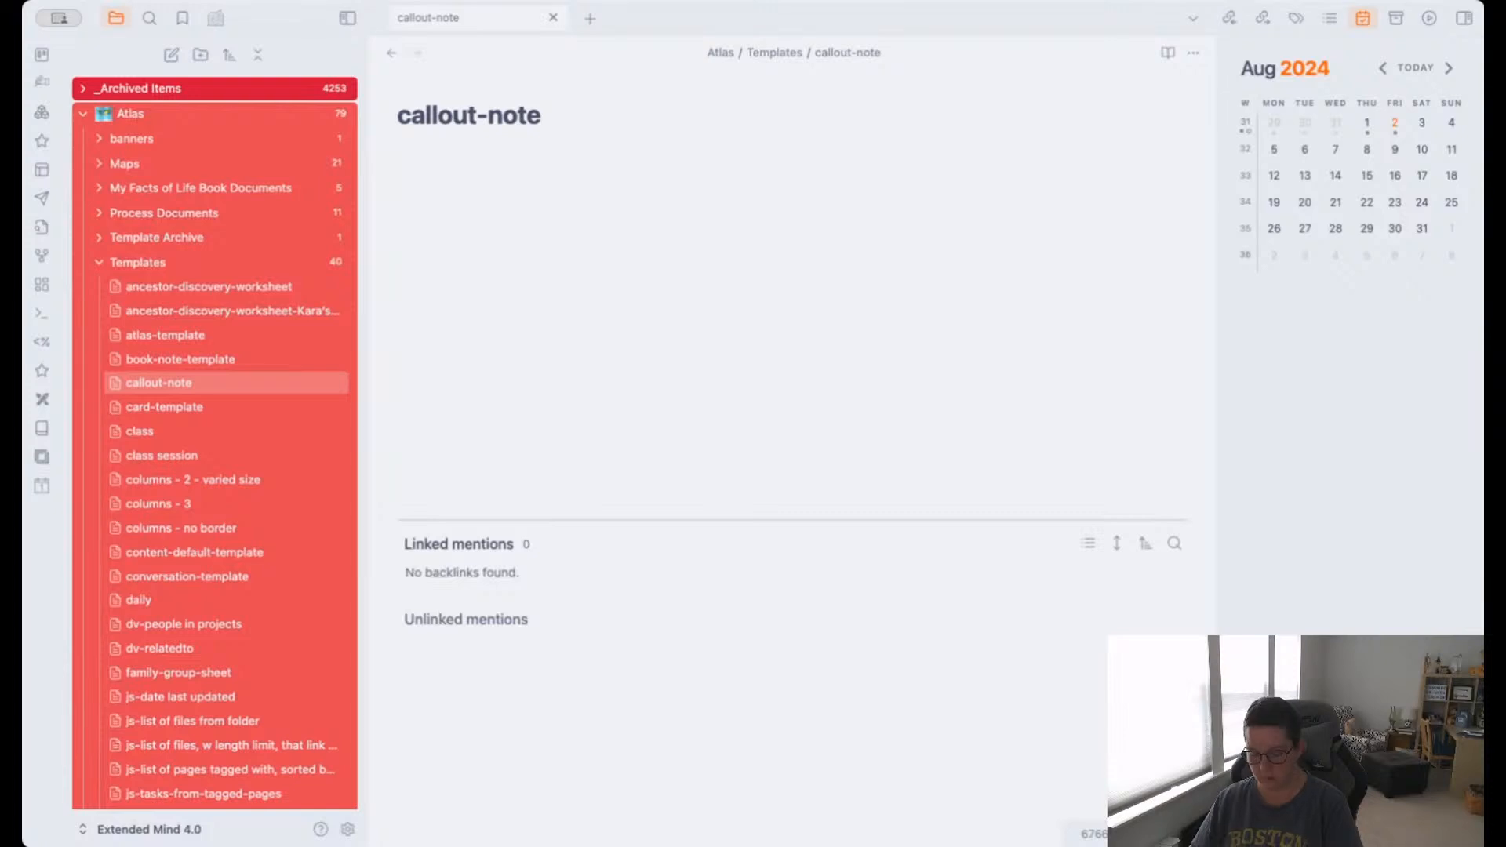
# Write the template body as a ">[!note]+" callout line followed by an empty ">" line.
pyautogui.click(416, 166)
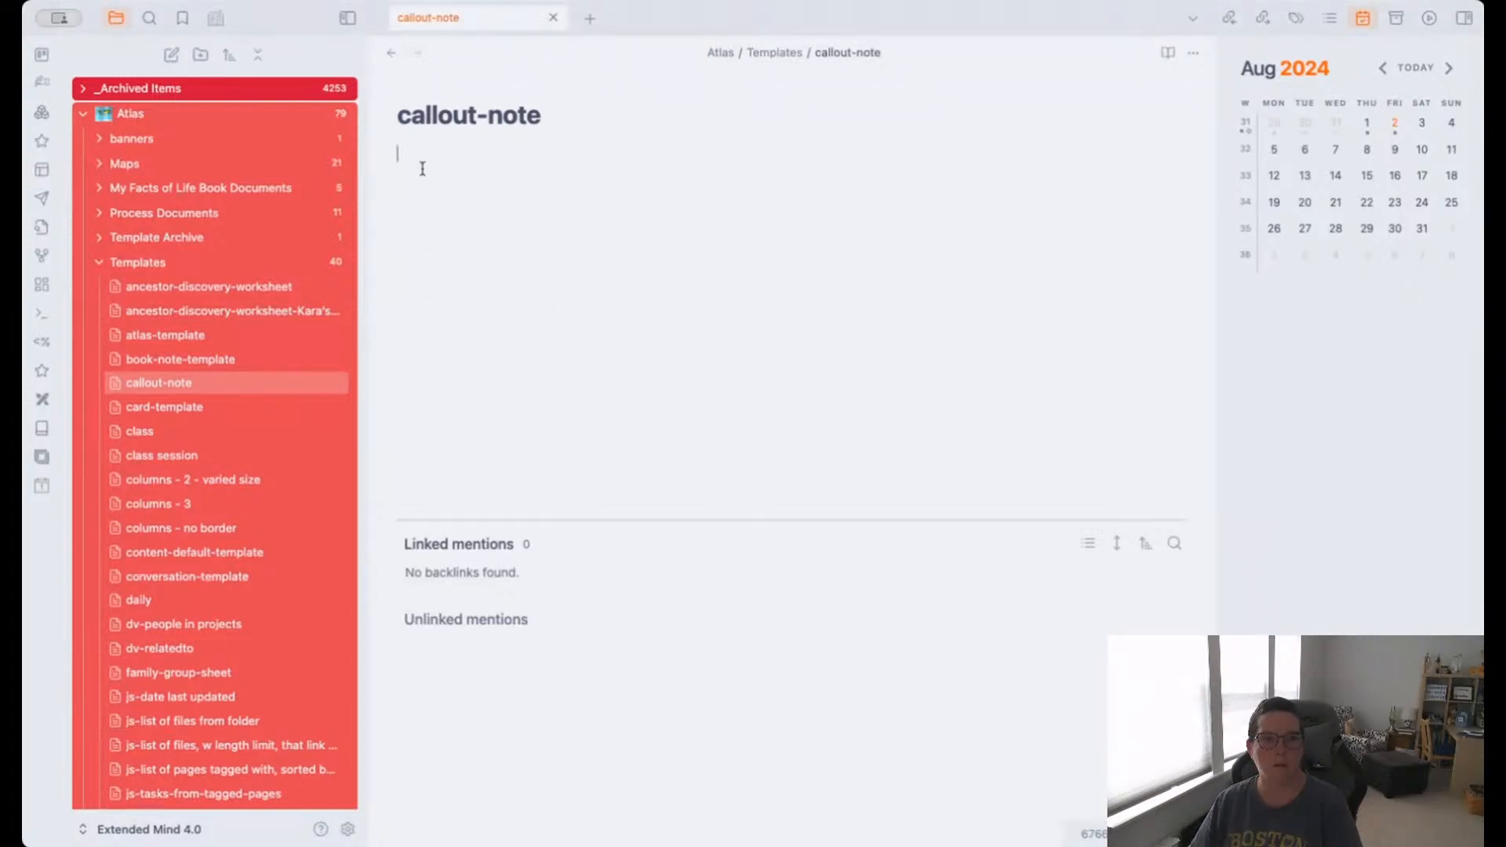
pyautogui.write('>[!note]')
pyautogui.press('Return')
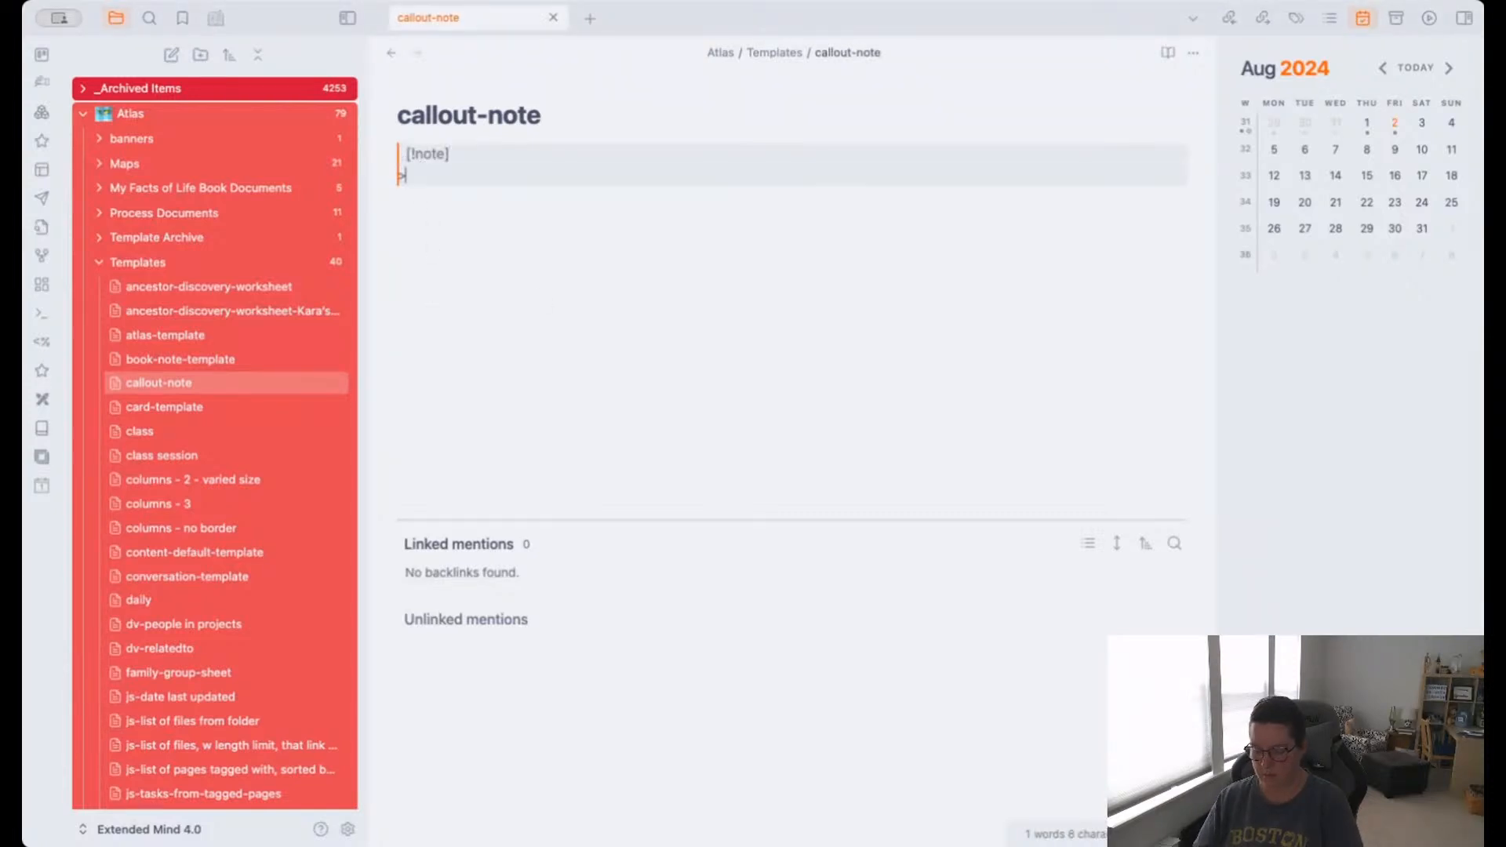
pyautogui.write('>')
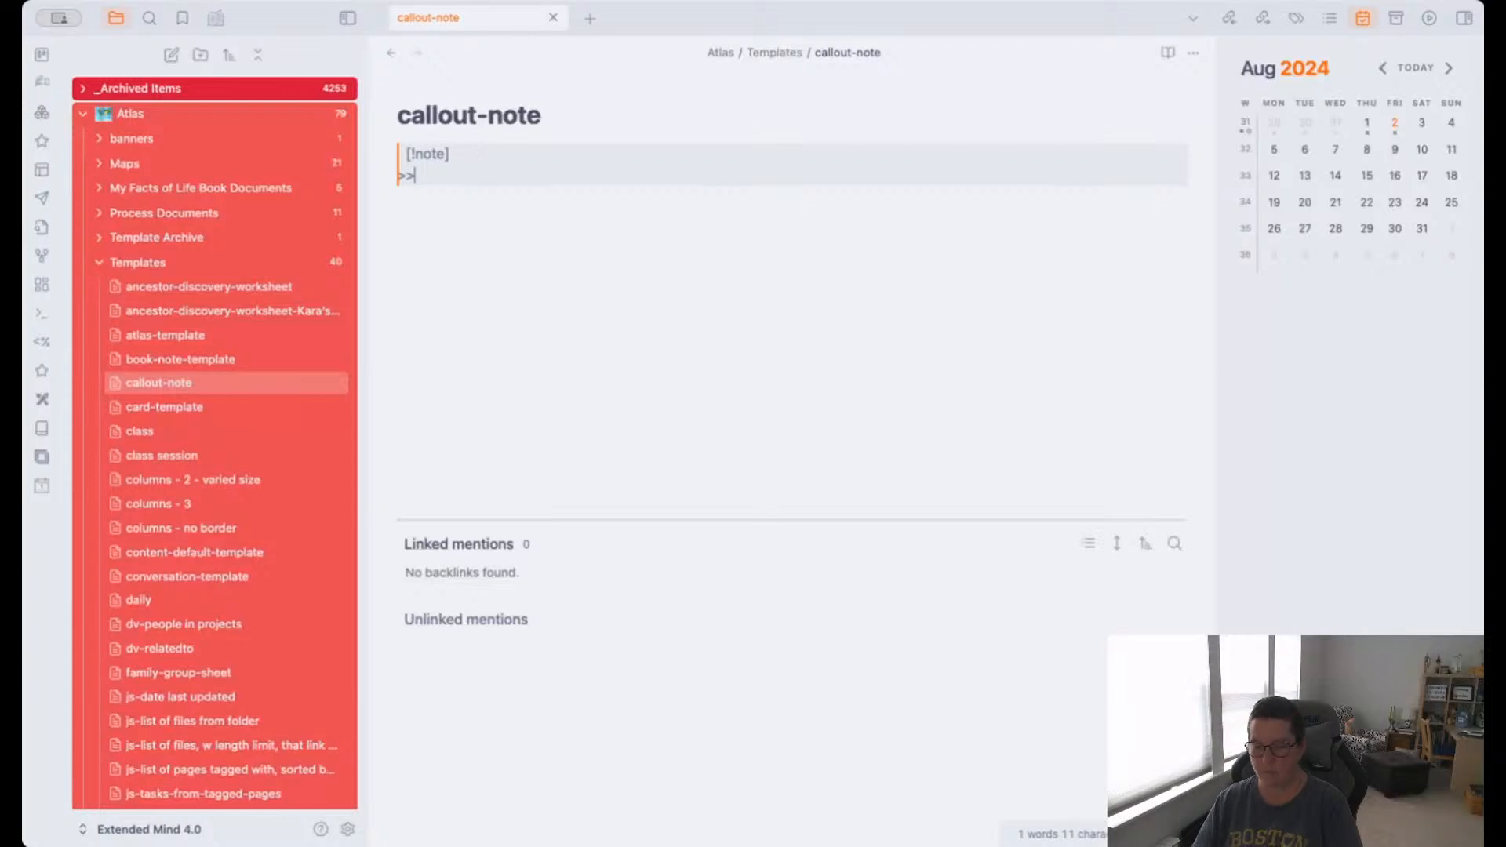
pyautogui.press('BackSpace')
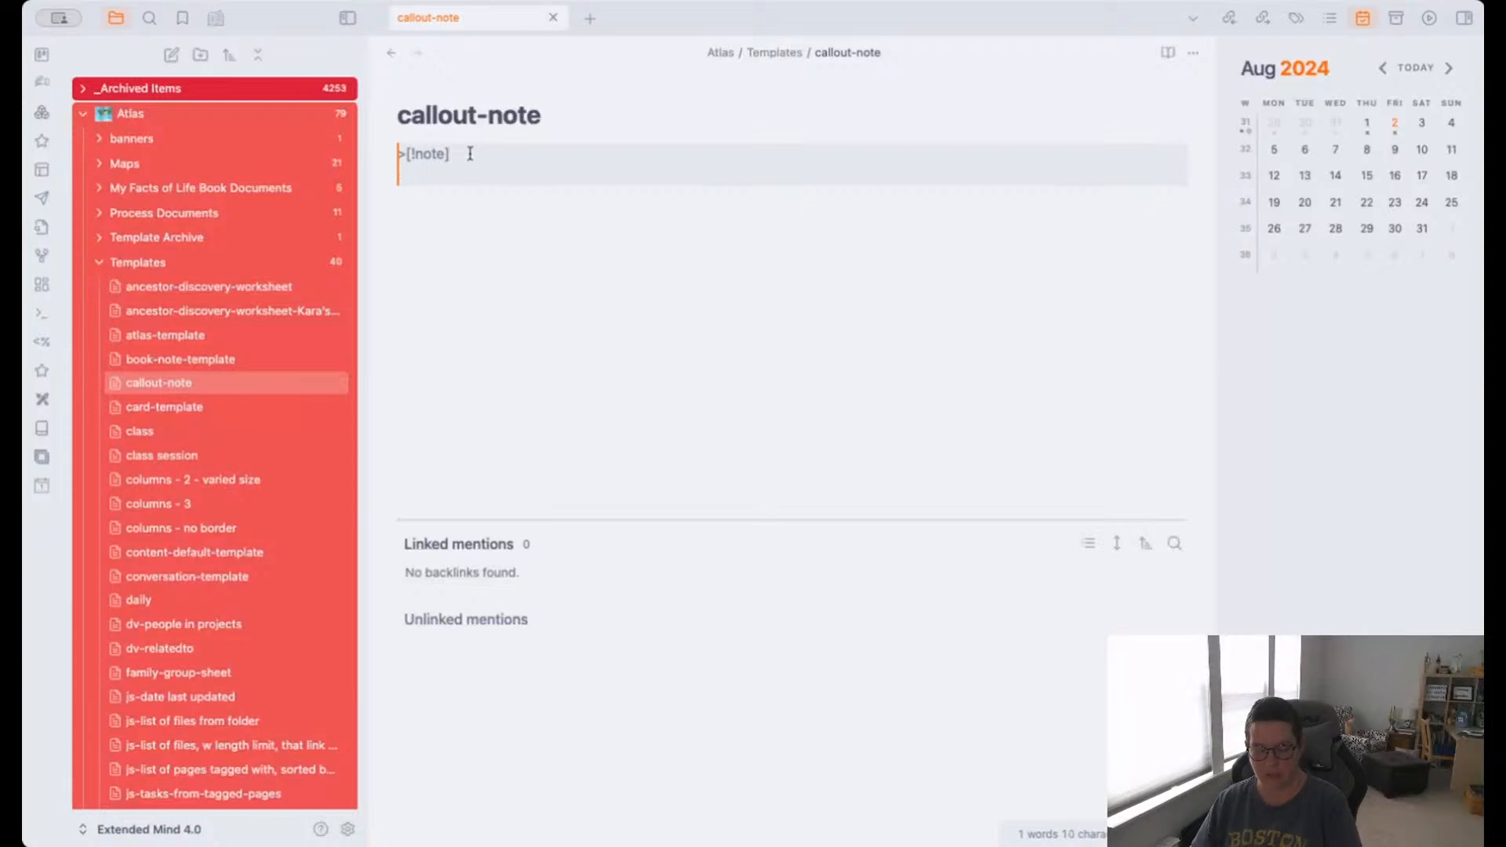
pyautogui.write('+')
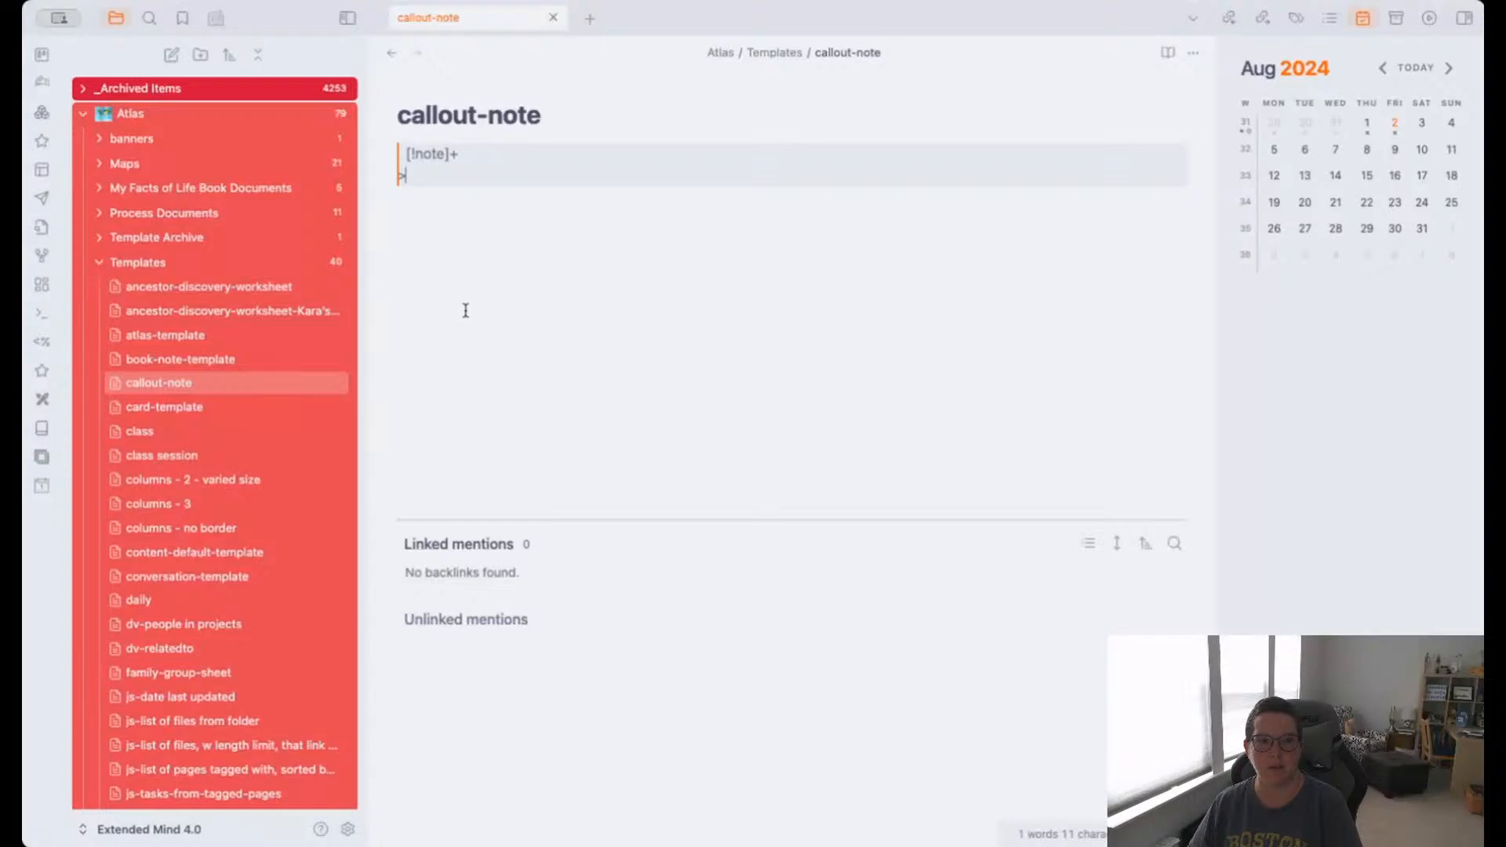
pyautogui.press('Return')
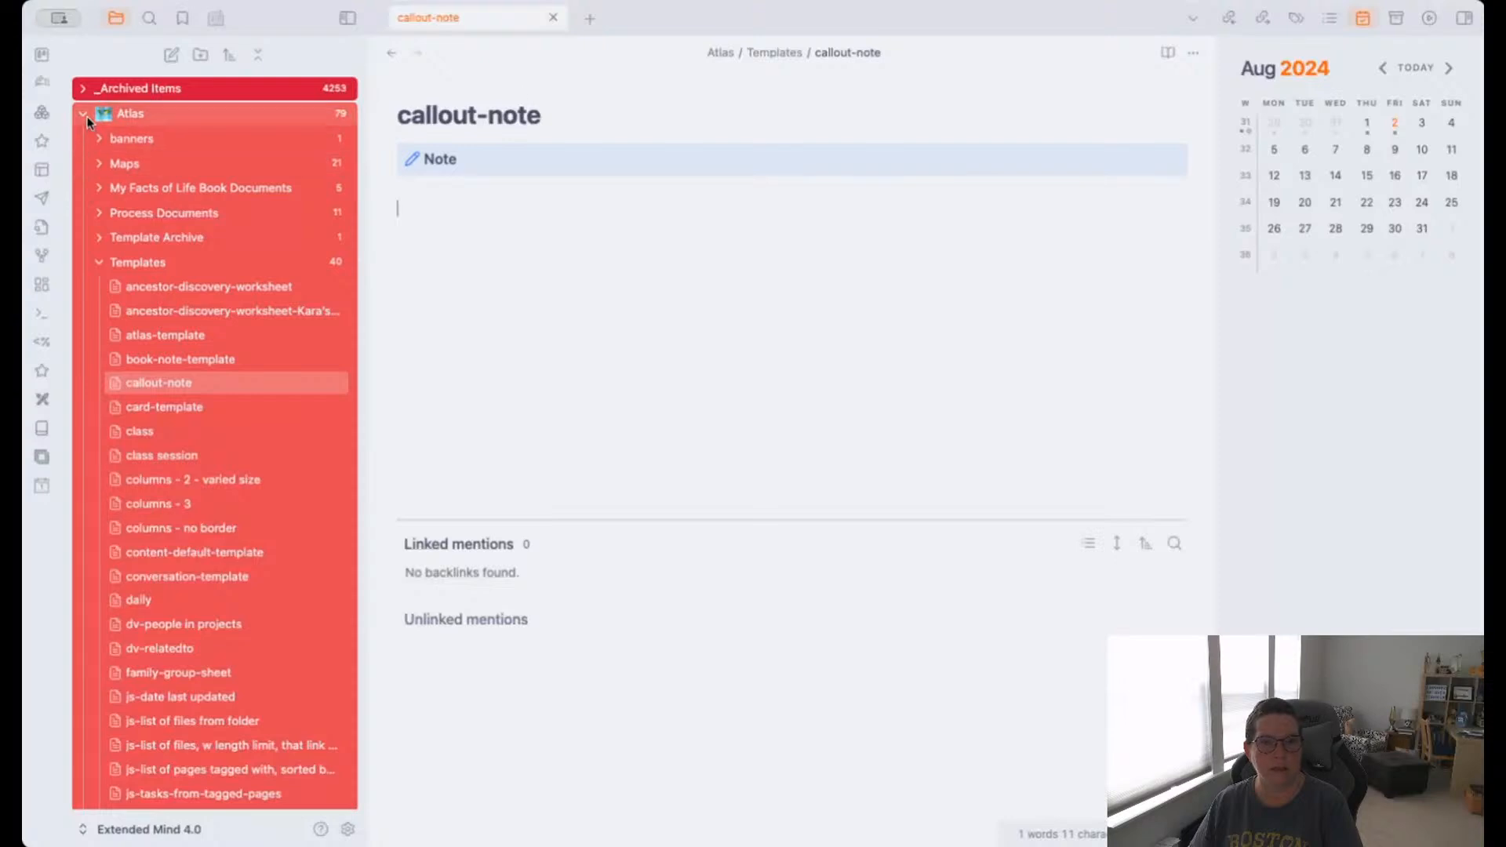
# Open the August 2 daily note and insert the callout-note template with Templater on the empty line below the Agenda items.
pyautogui.click(1400, 126)
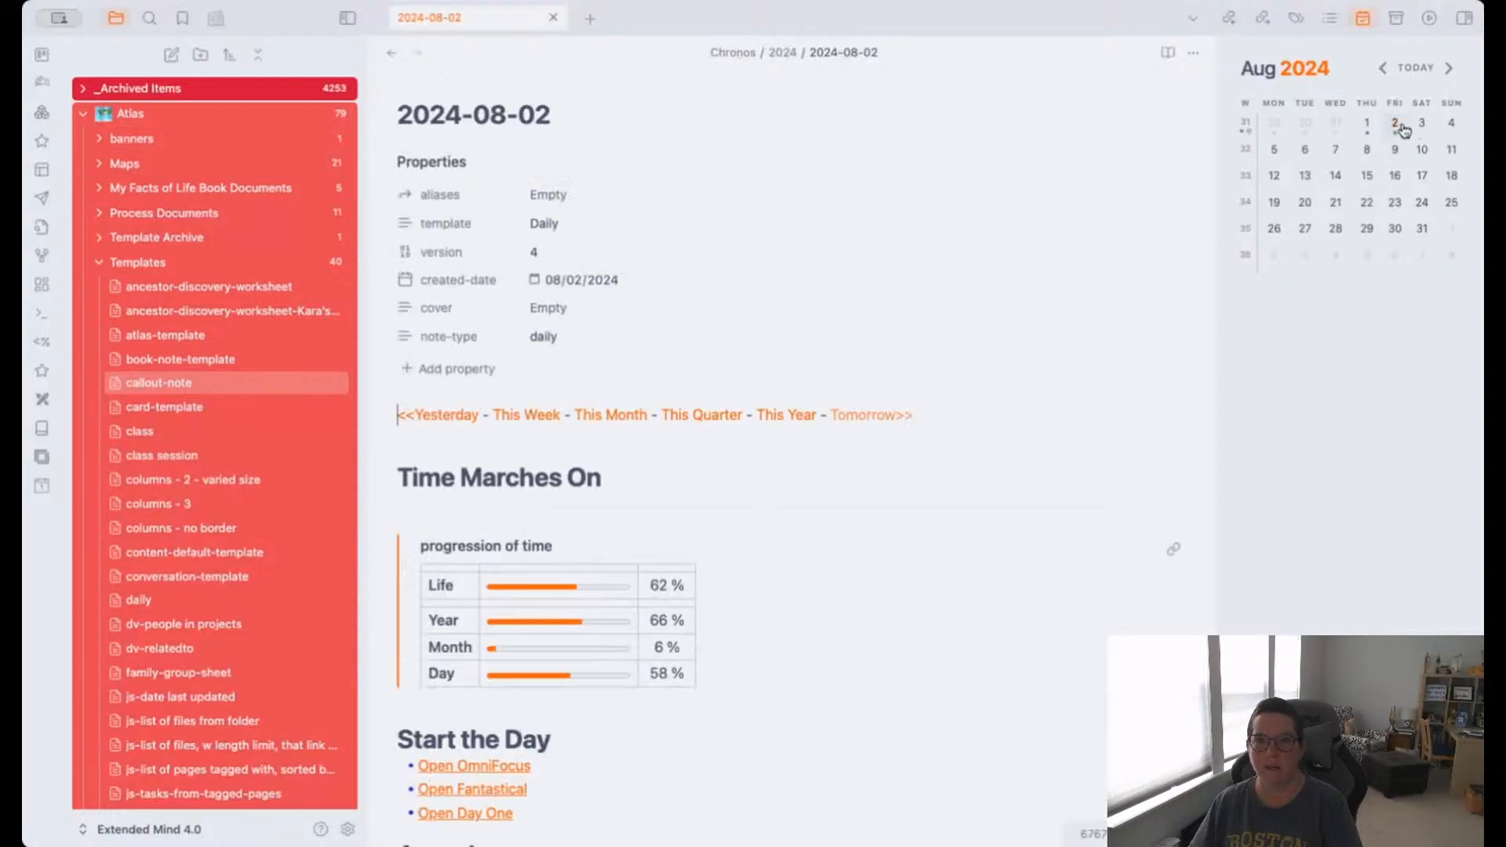
pyautogui.scroll(-7, 693, 464)
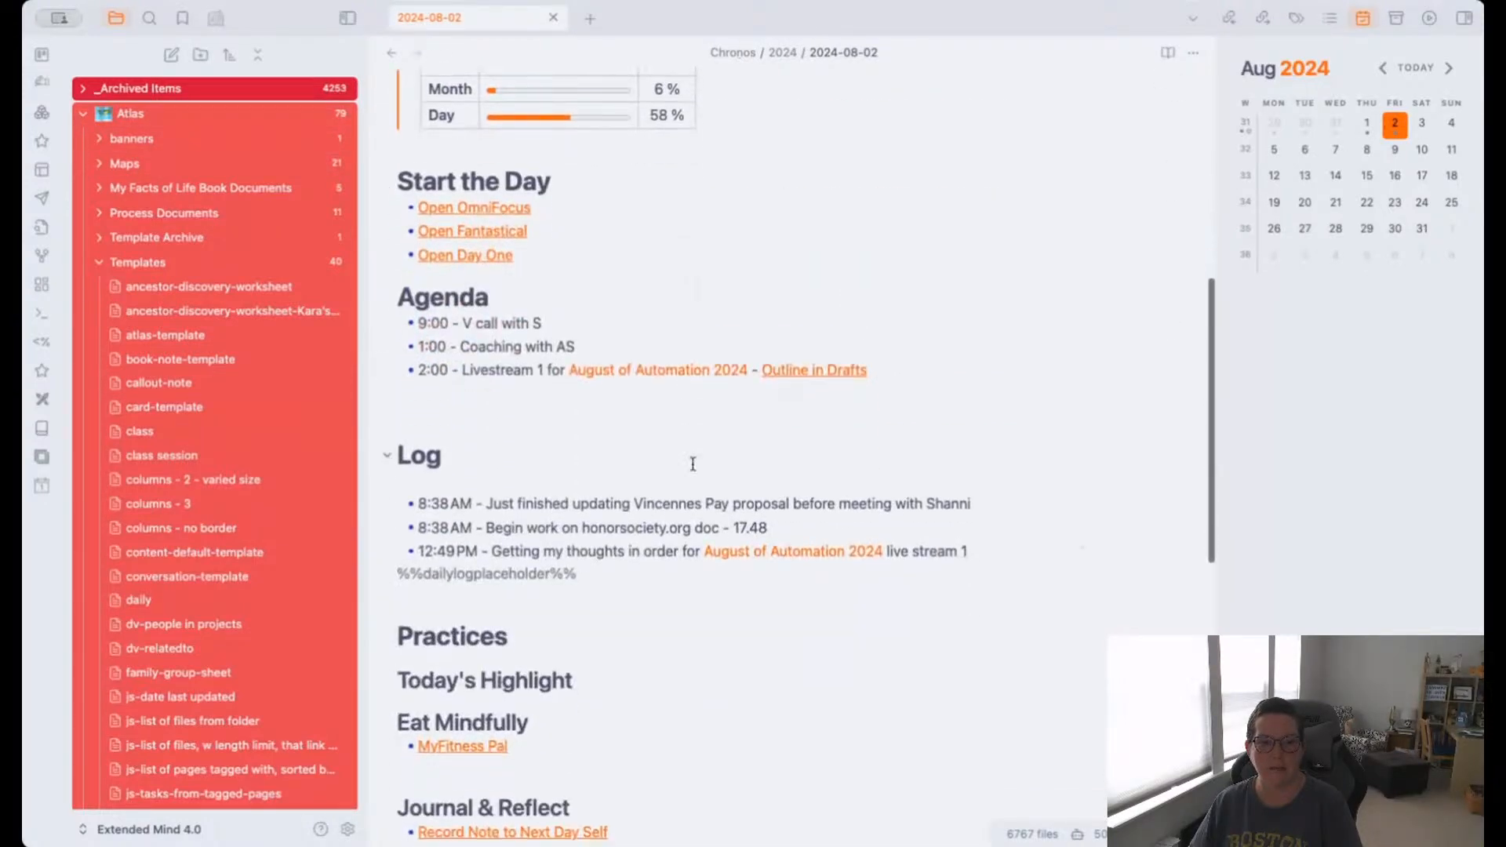
pyautogui.click(492, 399)
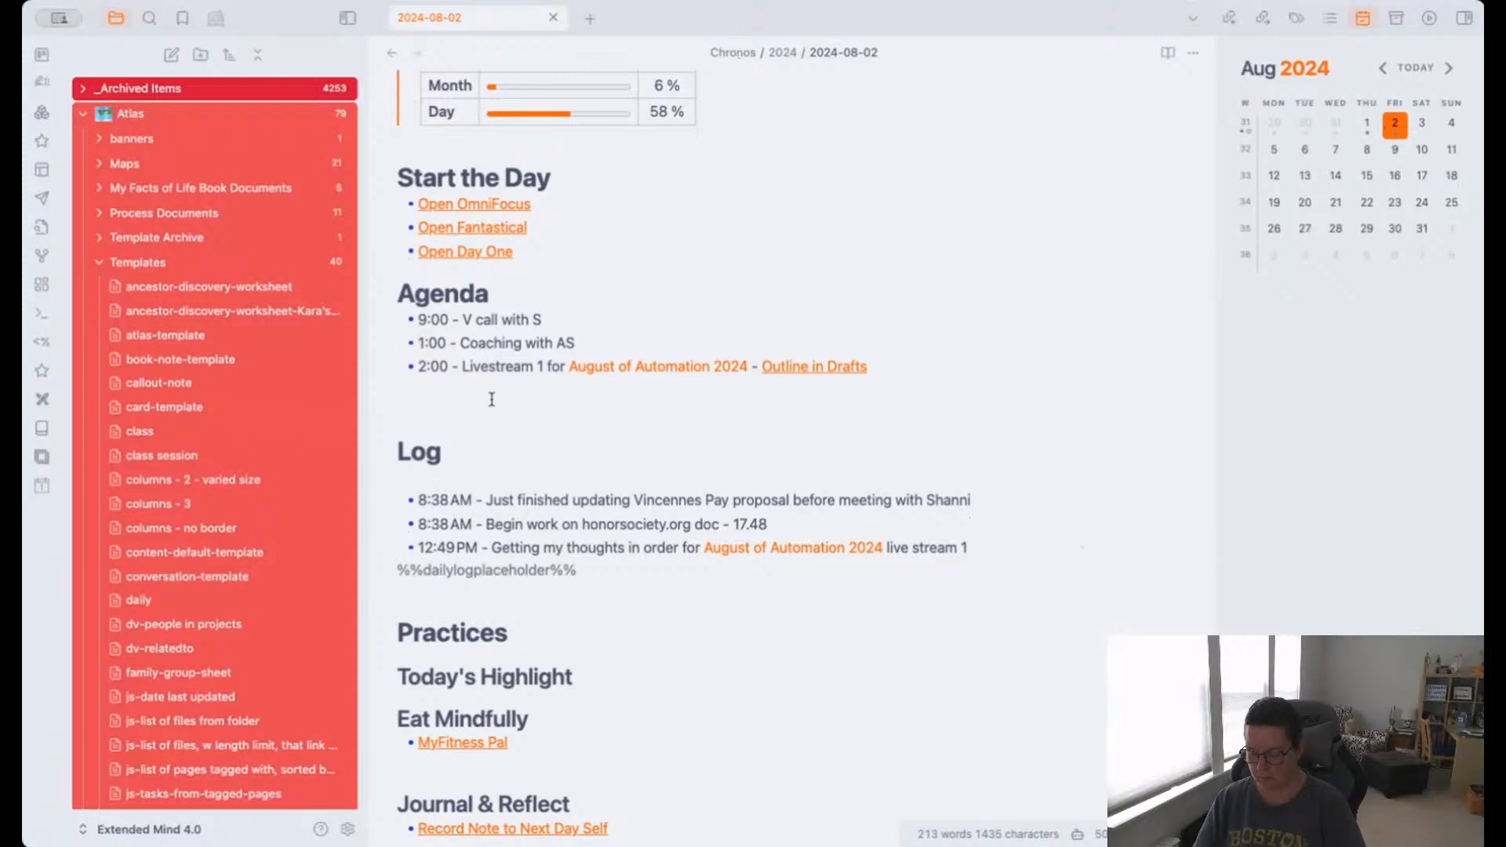
pyautogui.press('super+p')
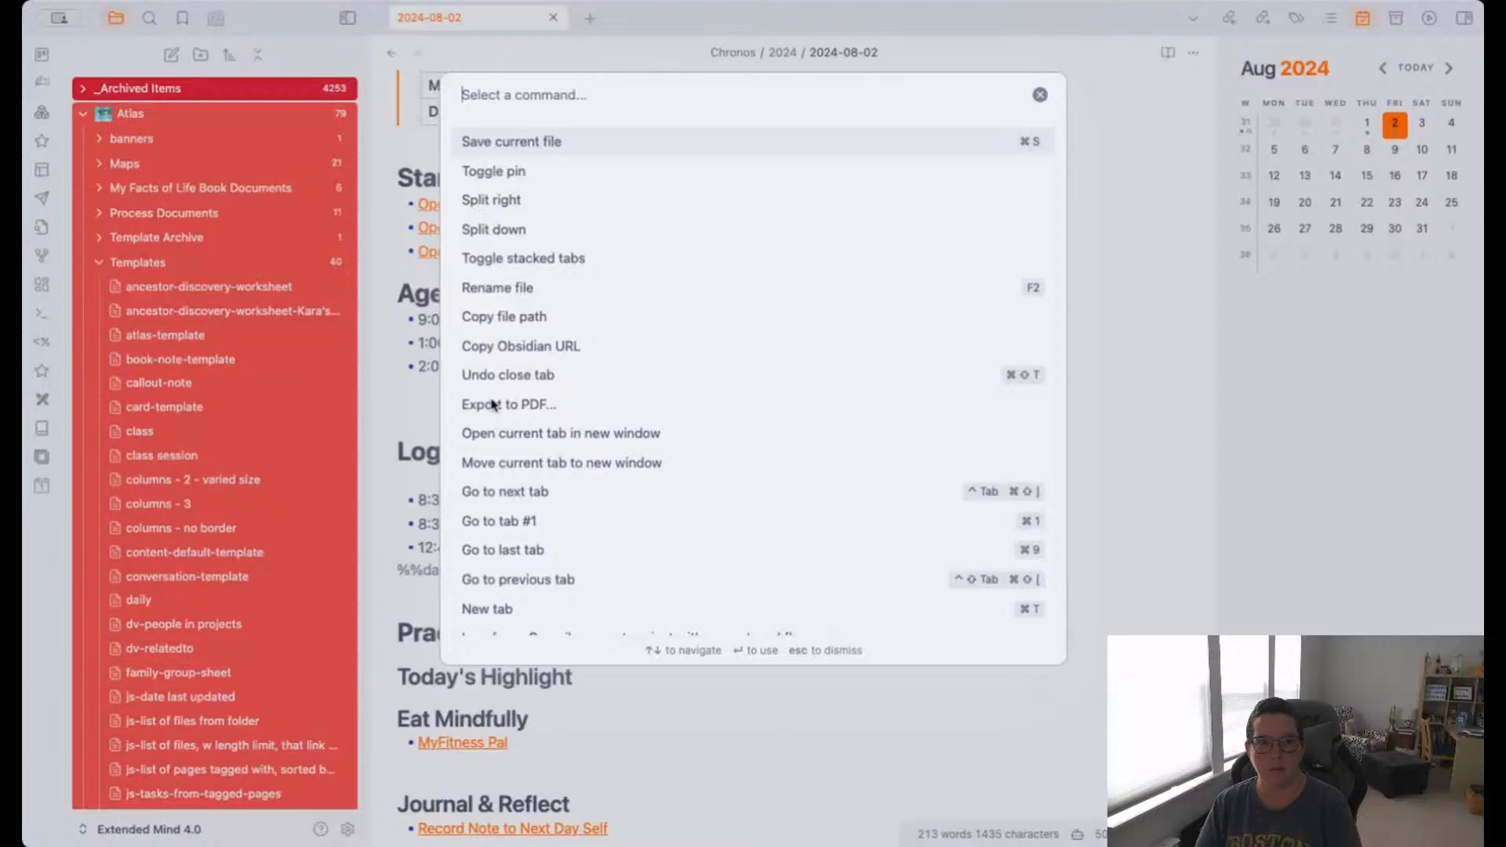
pyautogui.write('tem')
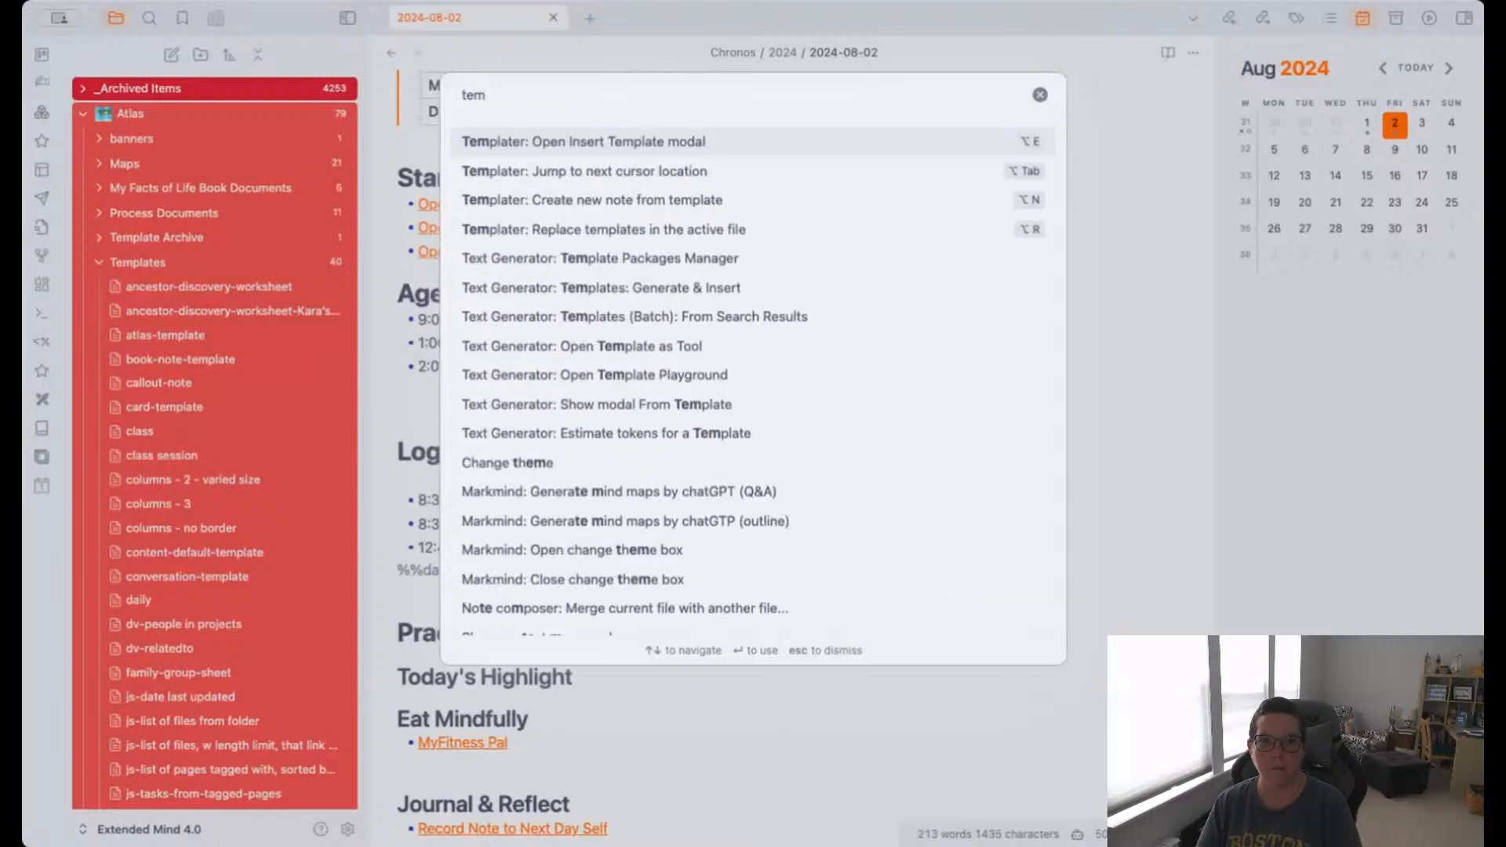
pyautogui.press('Return')
pyautogui.write('cal')
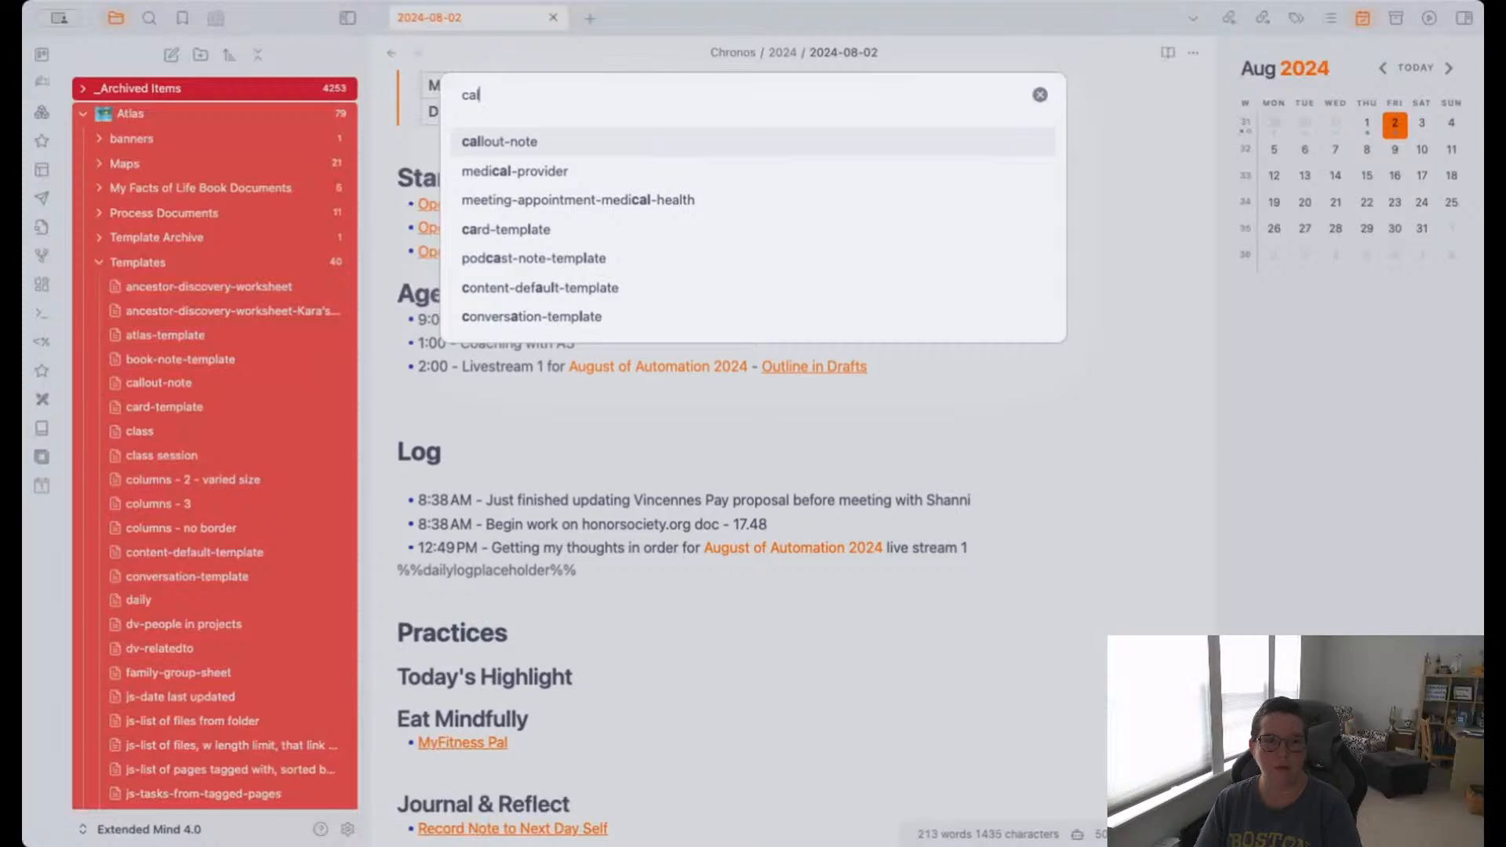
pyautogui.press('Return')
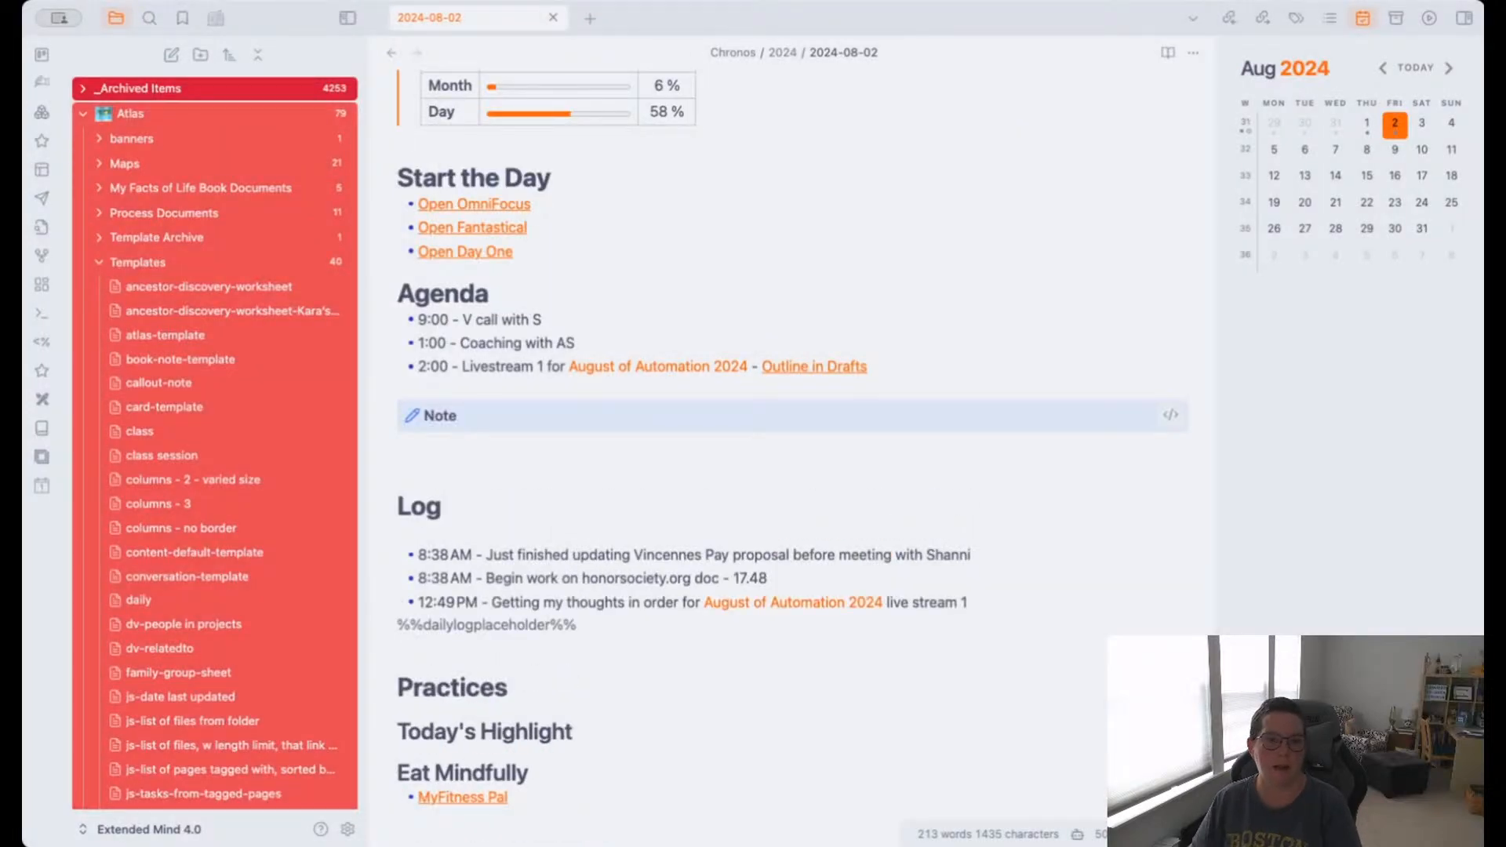
# Fill the body of the inserted Note callout with "Add text here".
pyautogui.click(469, 419)
pyautogui.click(486, 417)
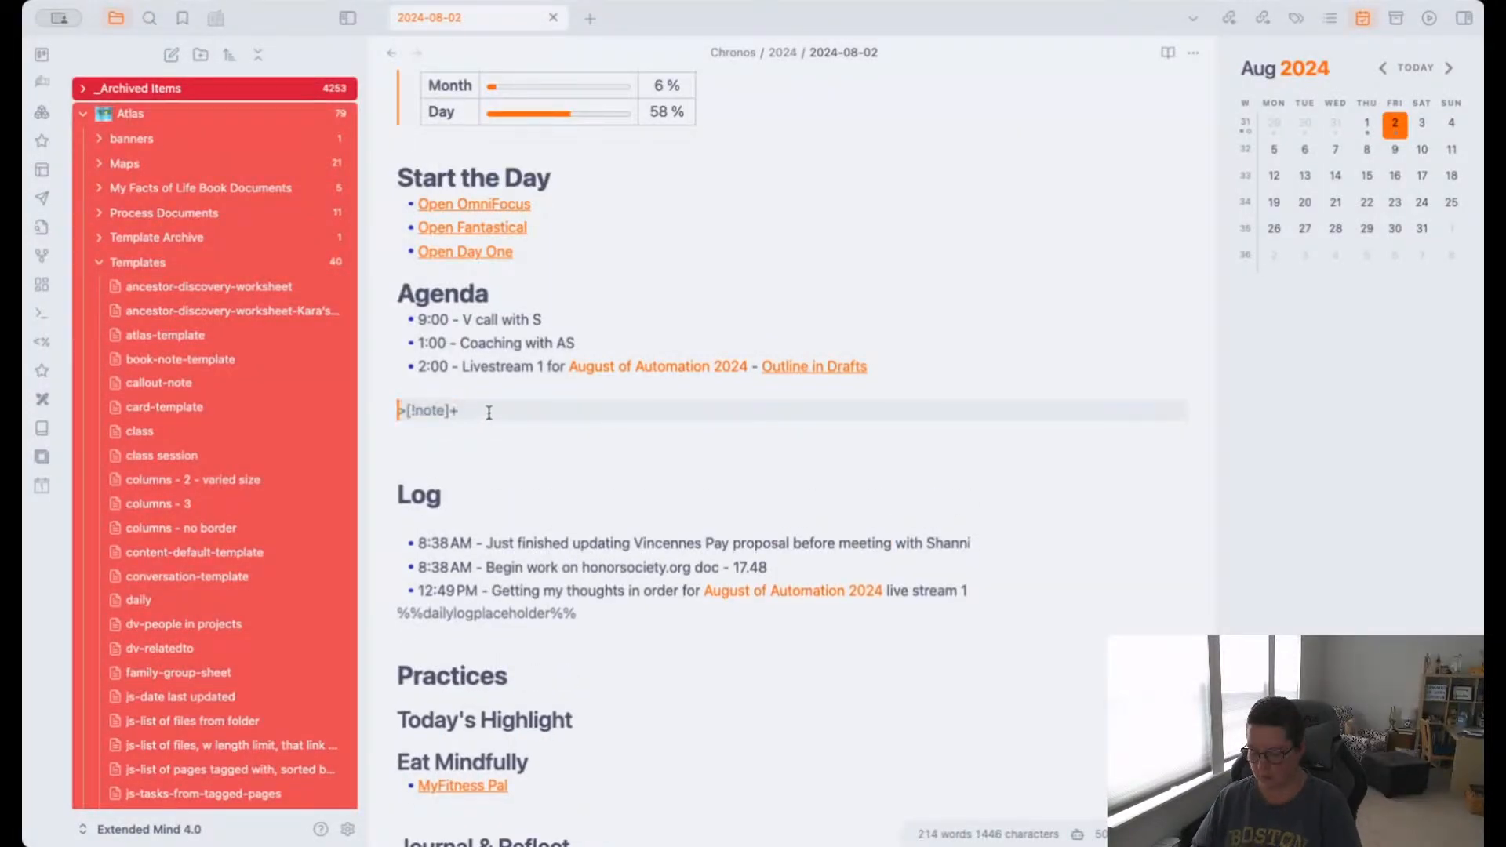
pyautogui.press('Return')
pyautogui.write('Add')
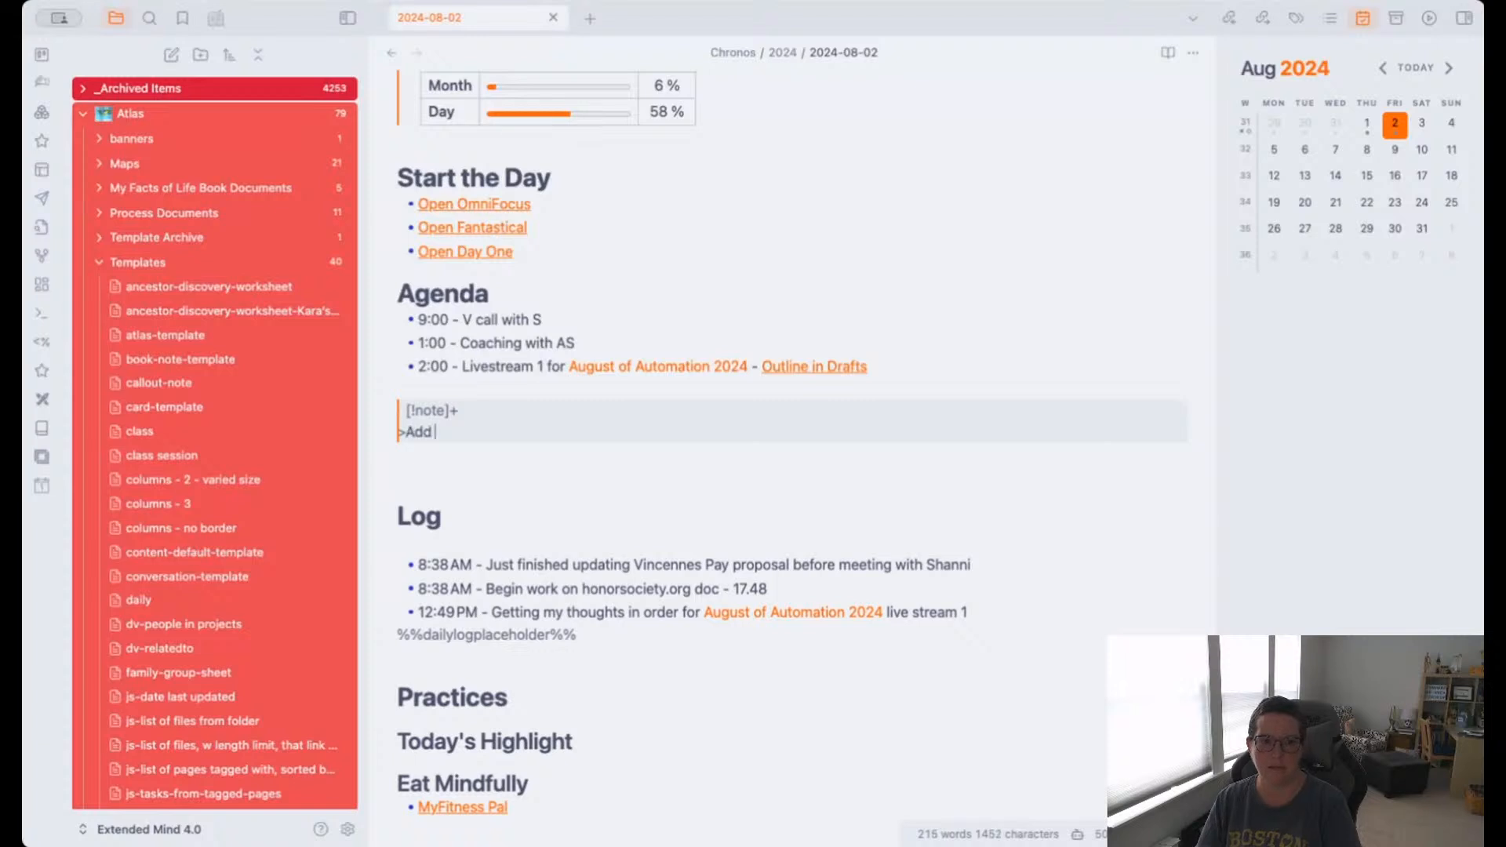
pyautogui.write(' text here')
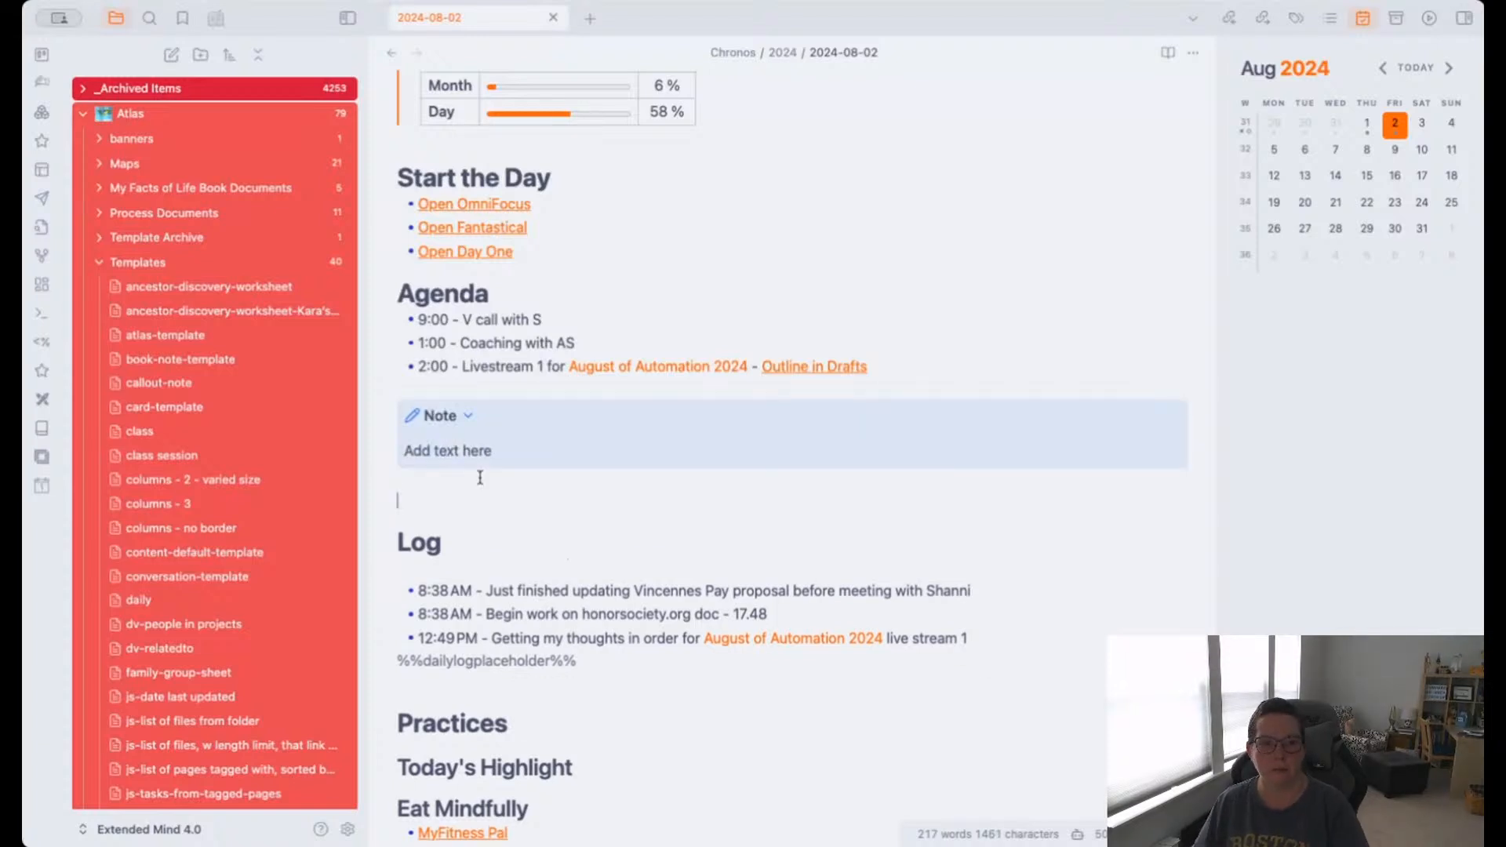
# Duplicate the callout-note template in the Templates folder and rename the copy "callout-abstract".
pyautogui.click(157, 383)
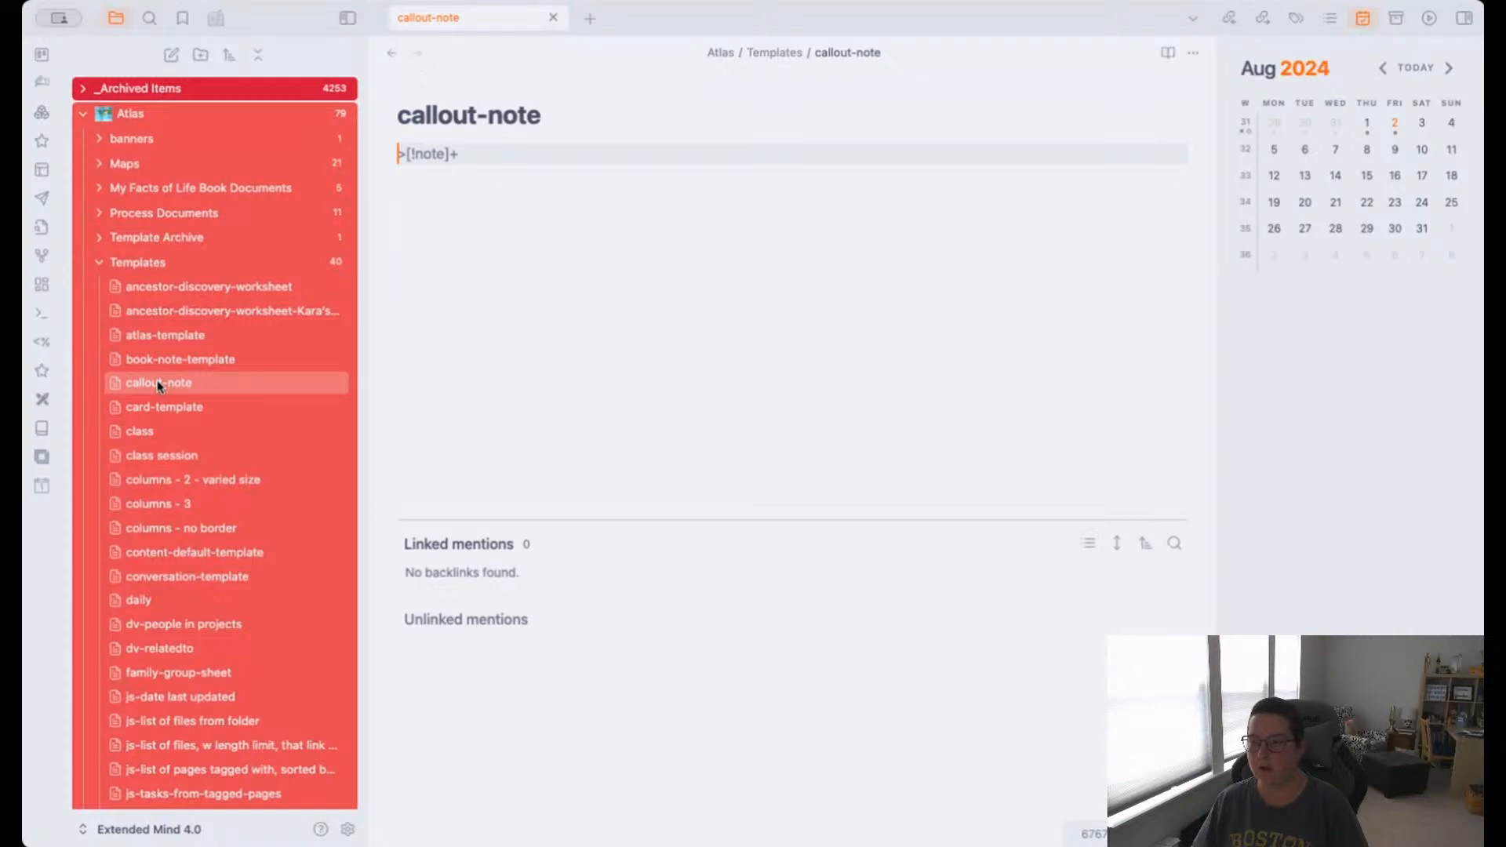
pyautogui.click(158, 385)
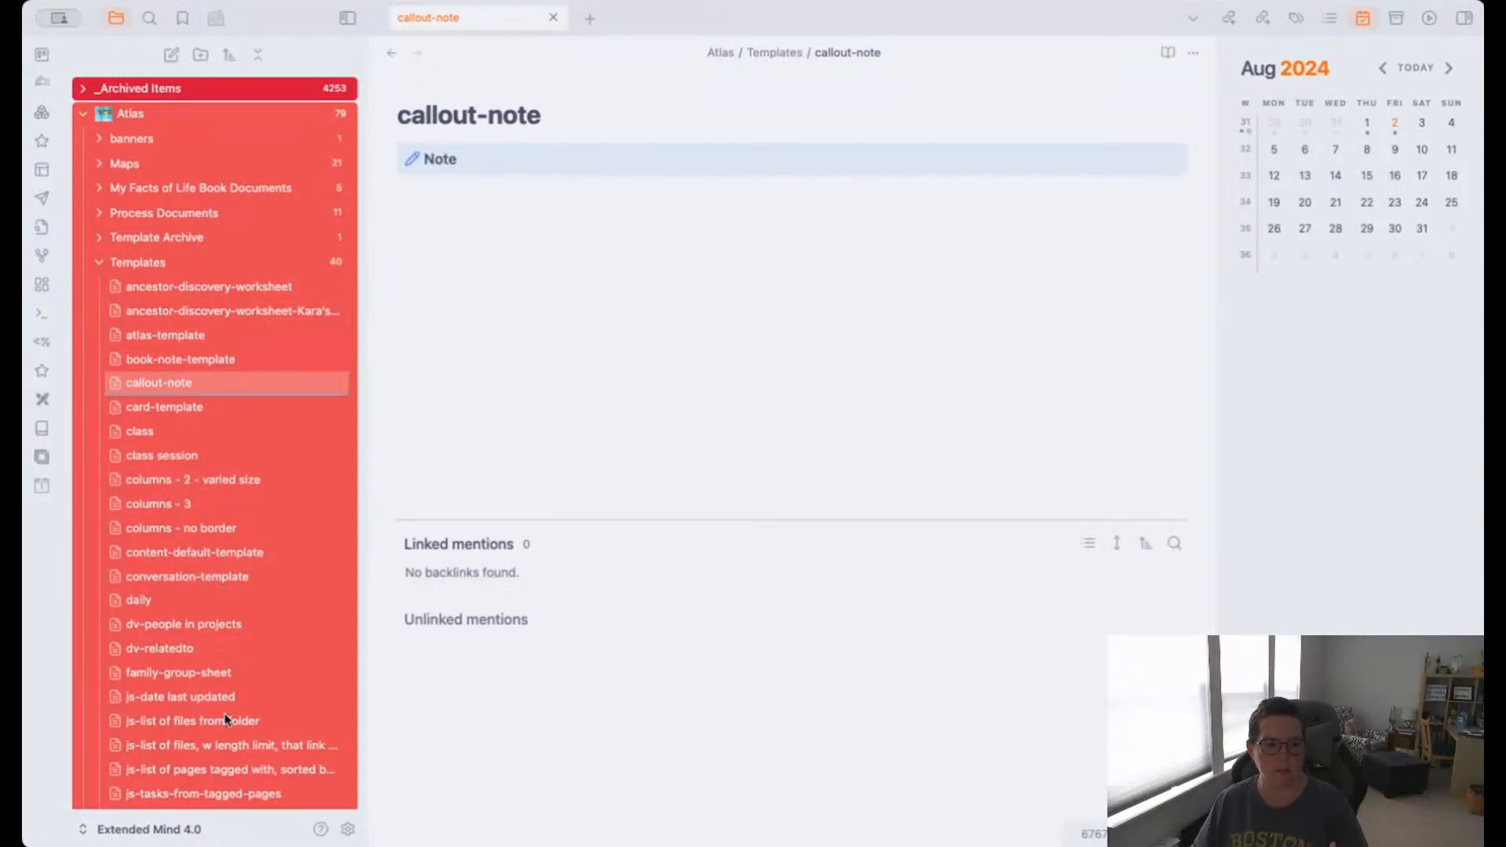
pyautogui.click(232, 465)
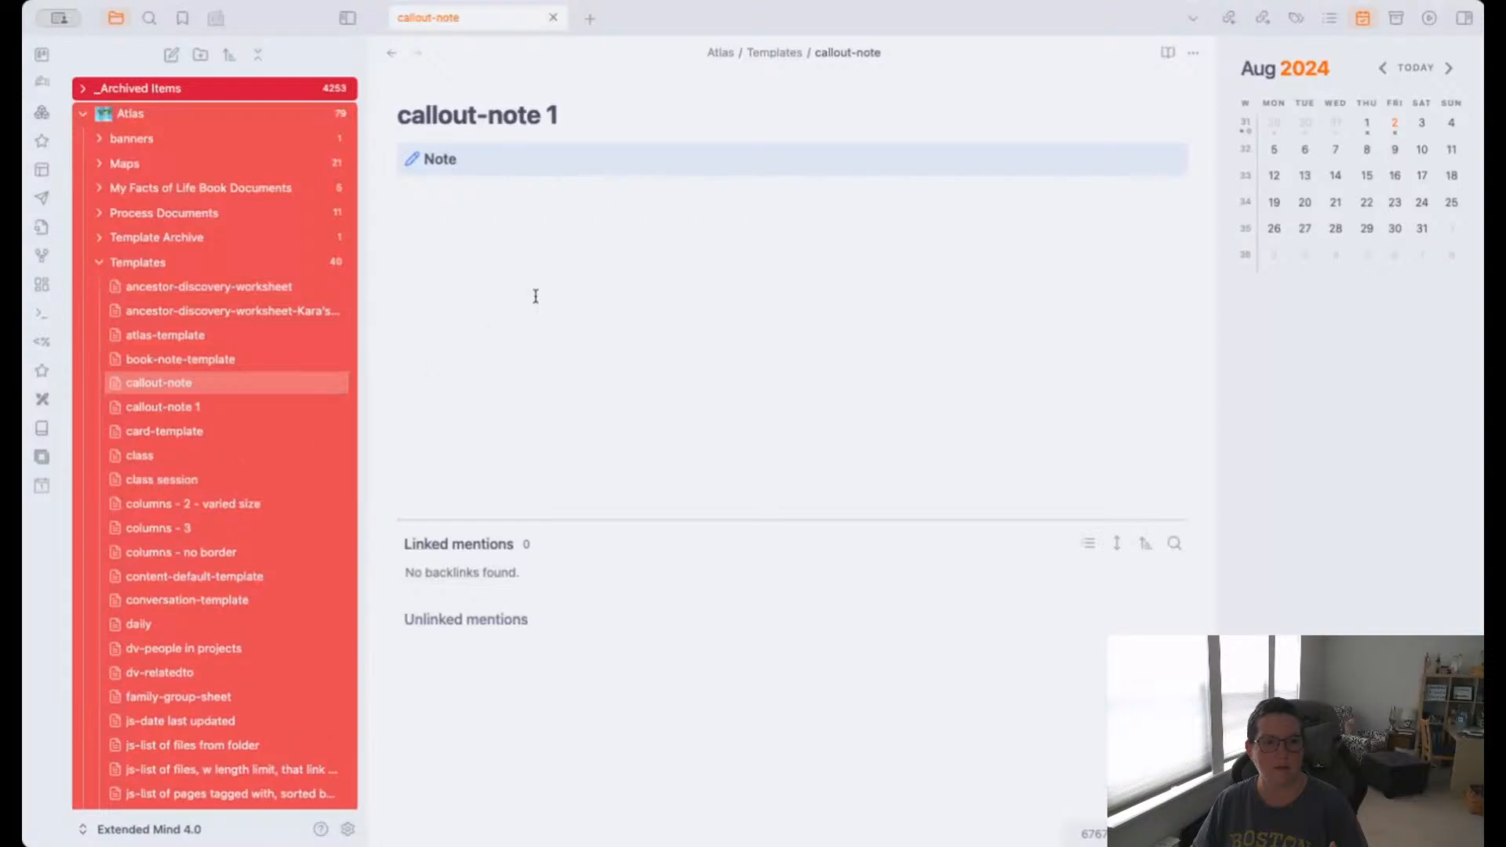
pyautogui.click(557, 118)
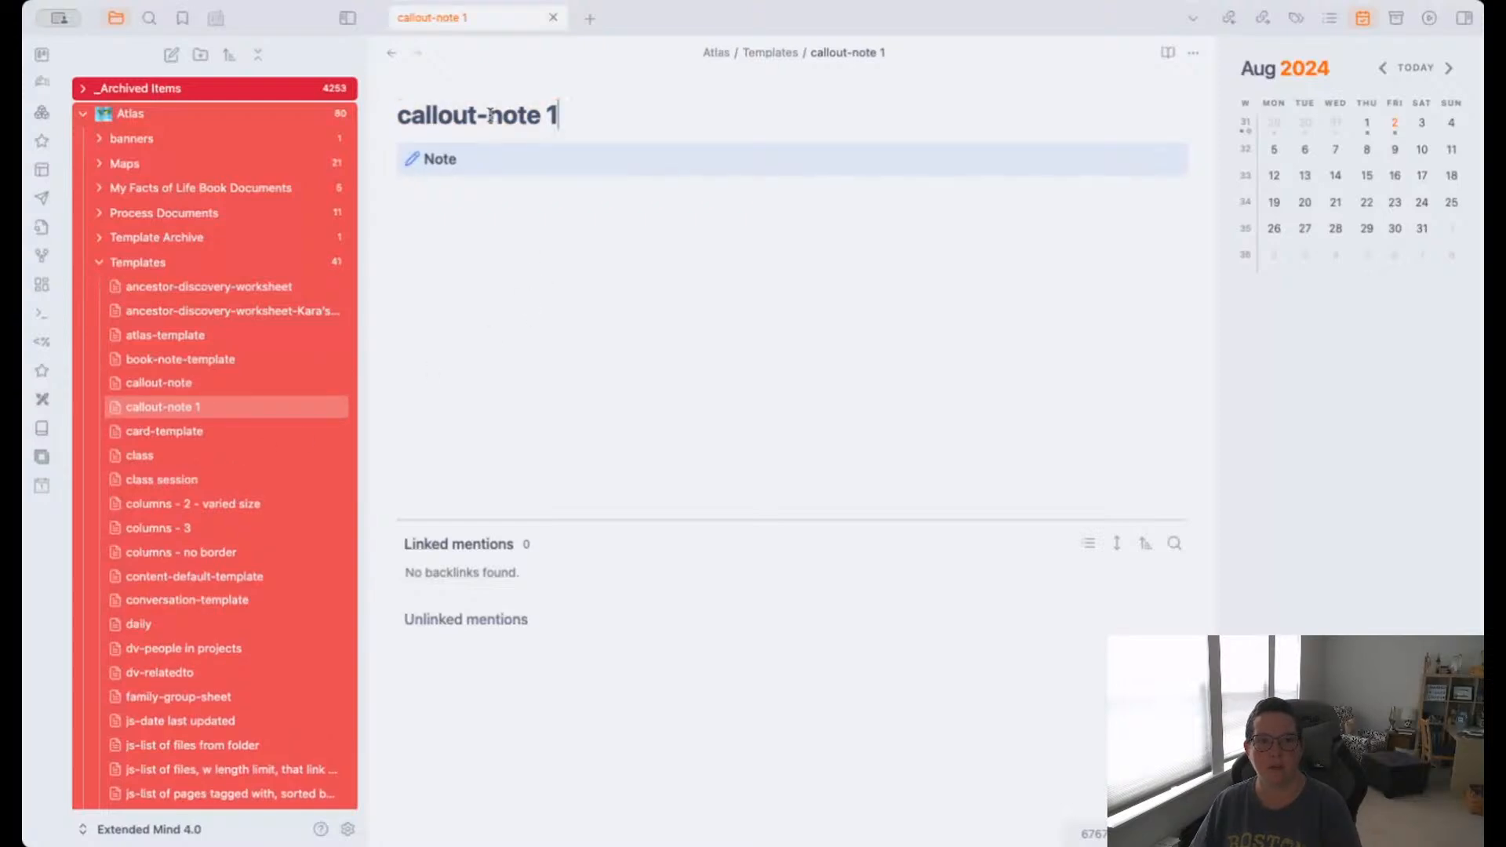
pyautogui.moveTo(488, 116); pyautogui.dragTo(576, 118)
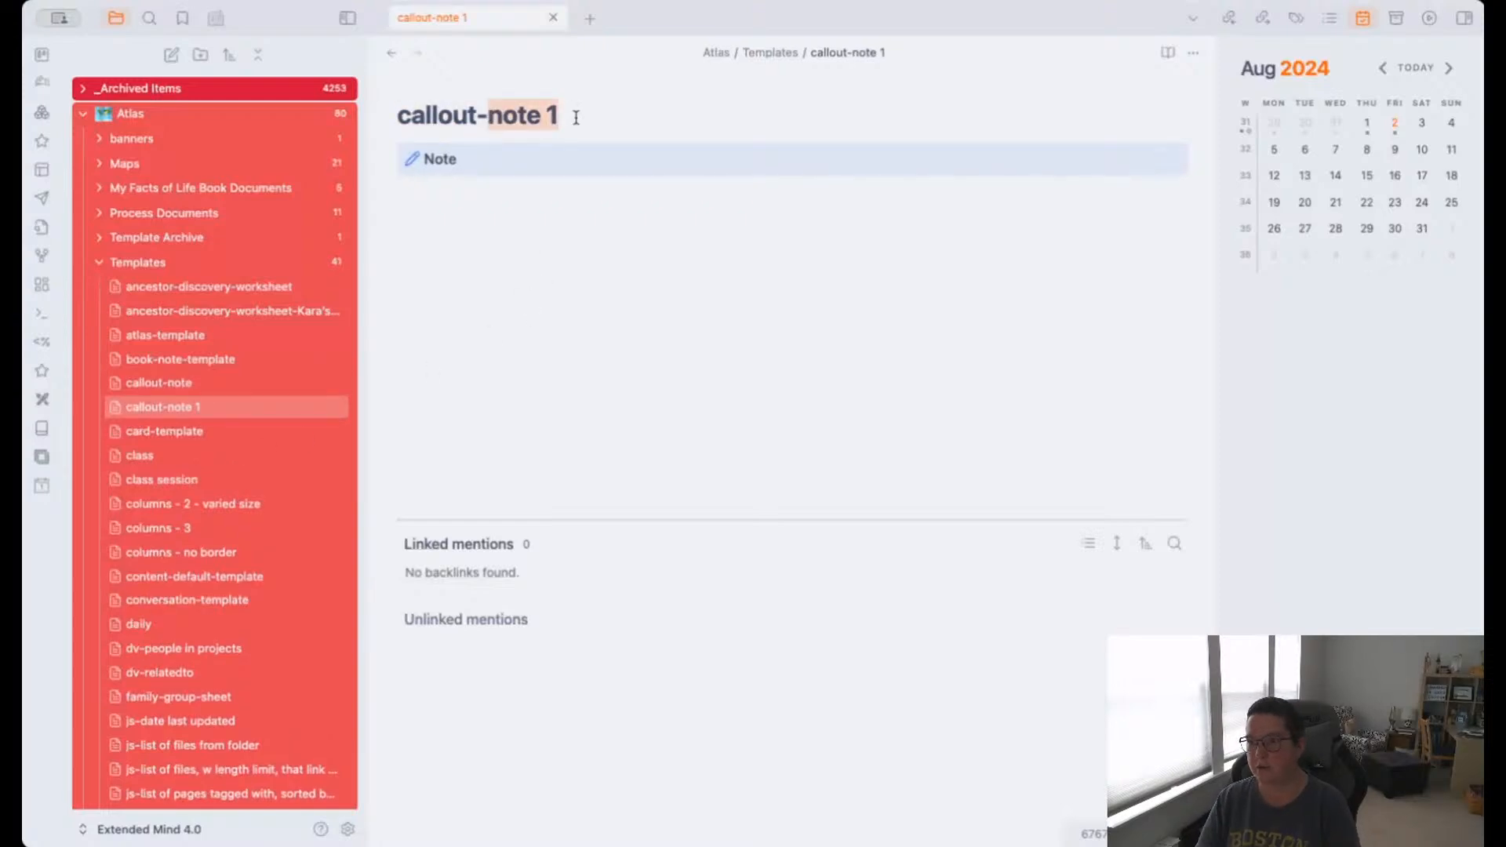
pyautogui.write('abstract')
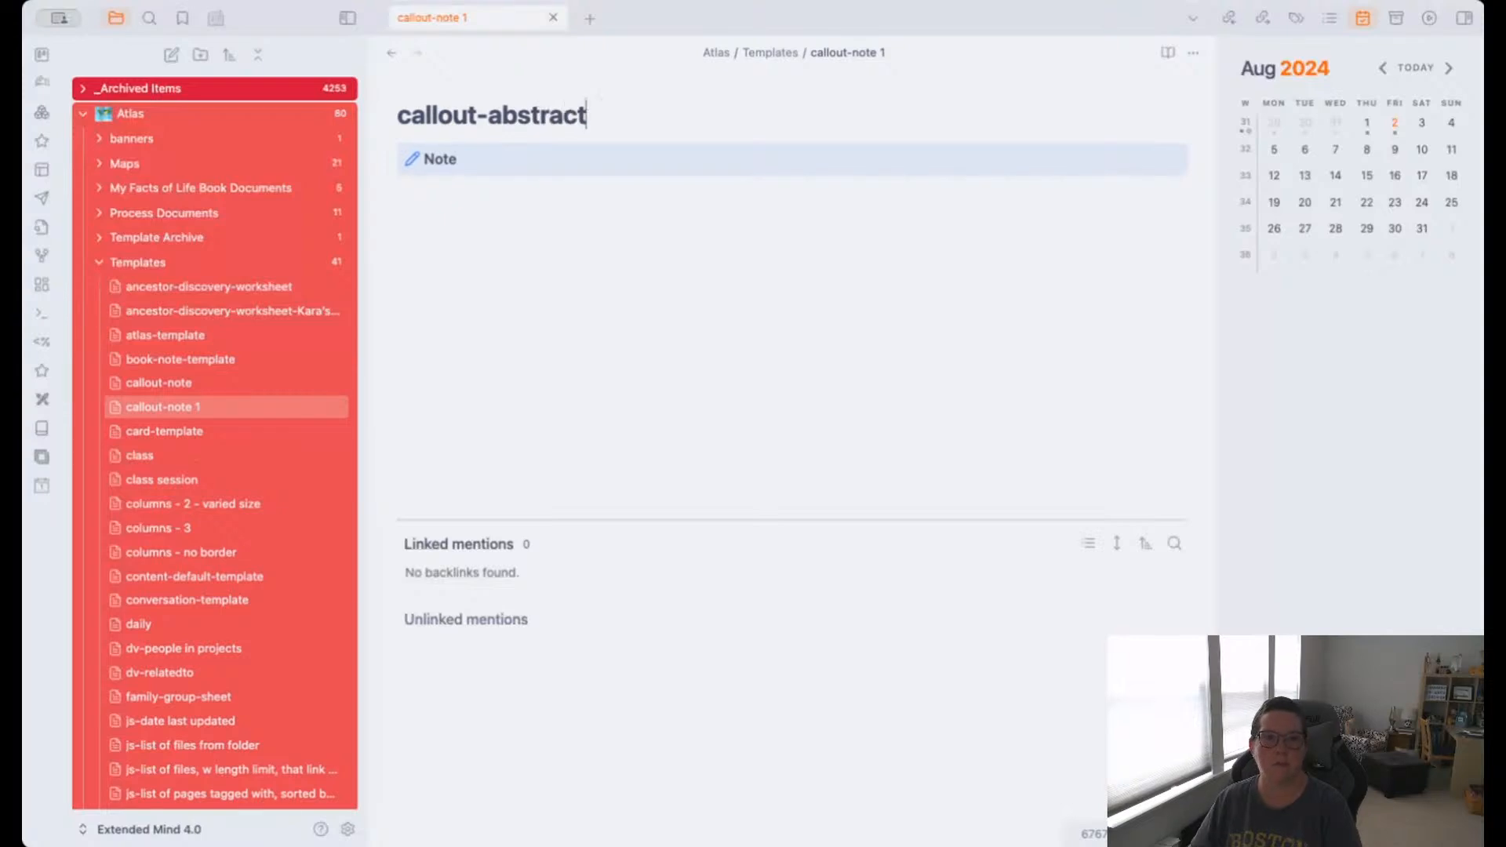
# Change the callout type in callout-abstract to "abstract" and add an empty ">" line beneath it.
pyautogui.click(483, 161)
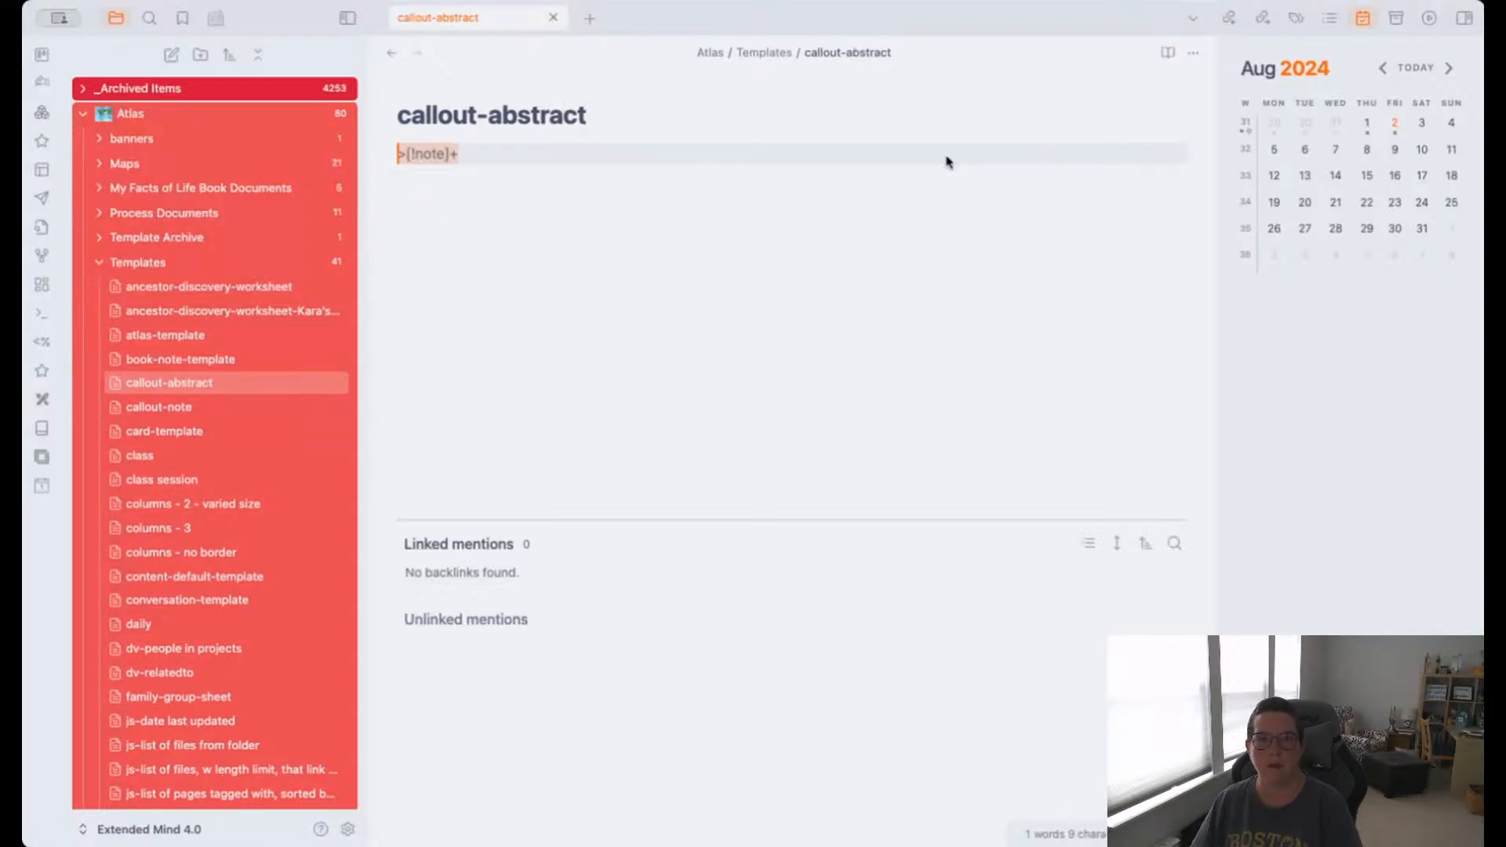
pyautogui.click(420, 155)
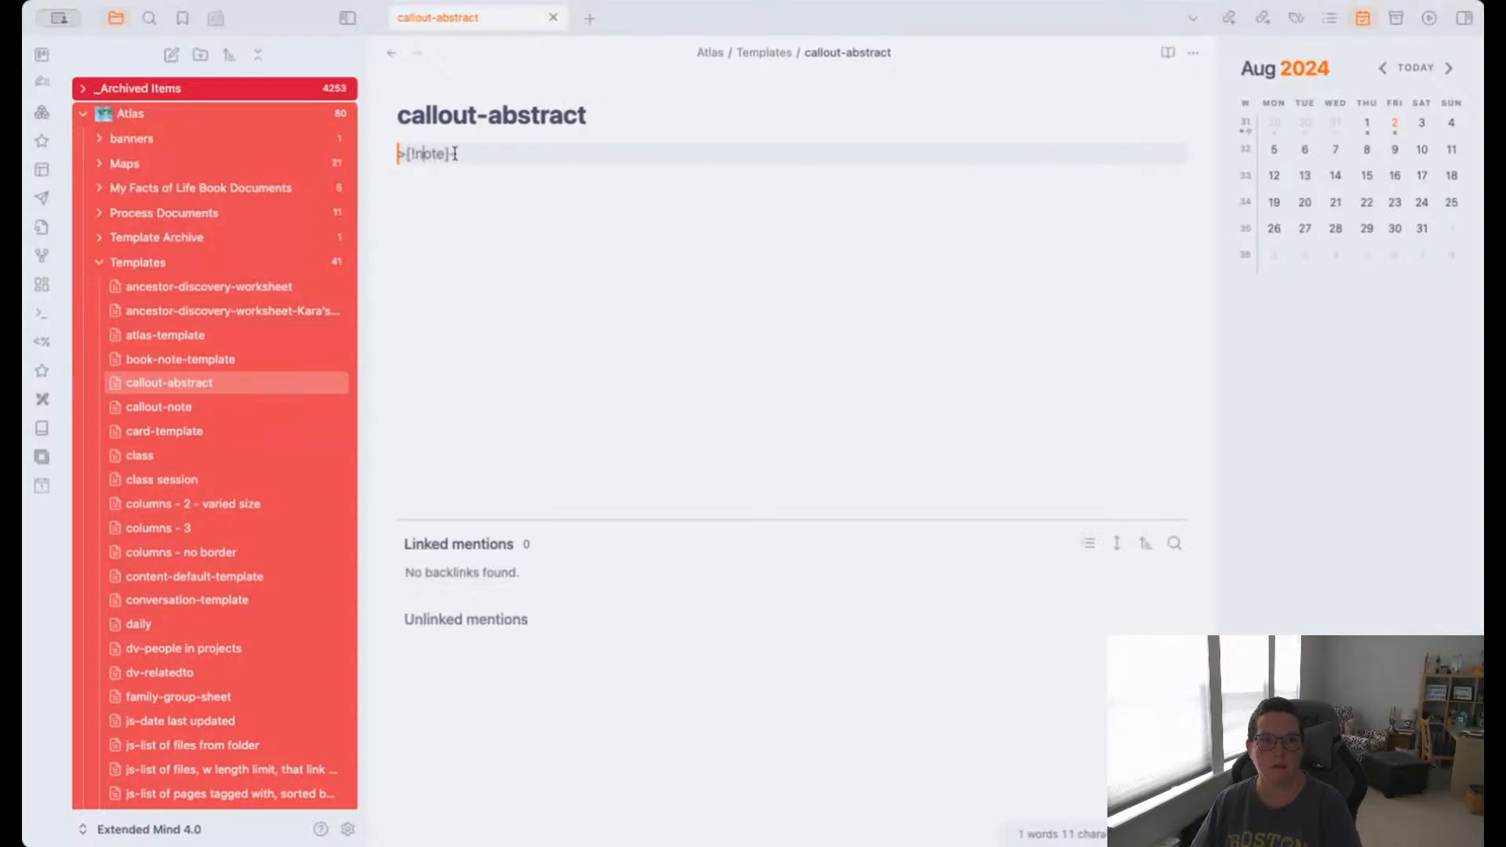
pyautogui.doubleClick(444, 155)
pyautogui.write('abst')
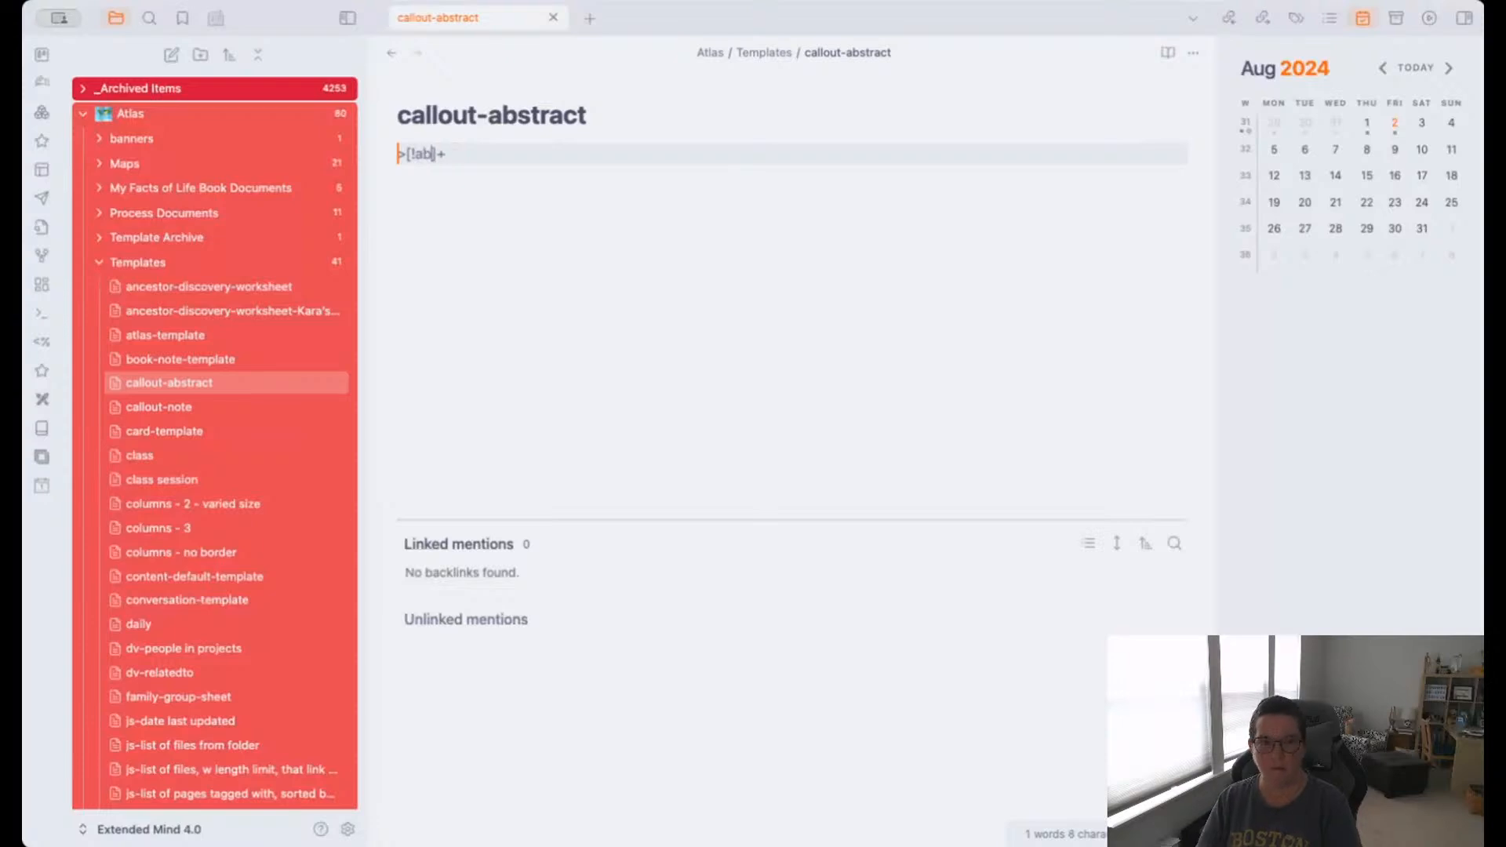
pyautogui.write('ract')
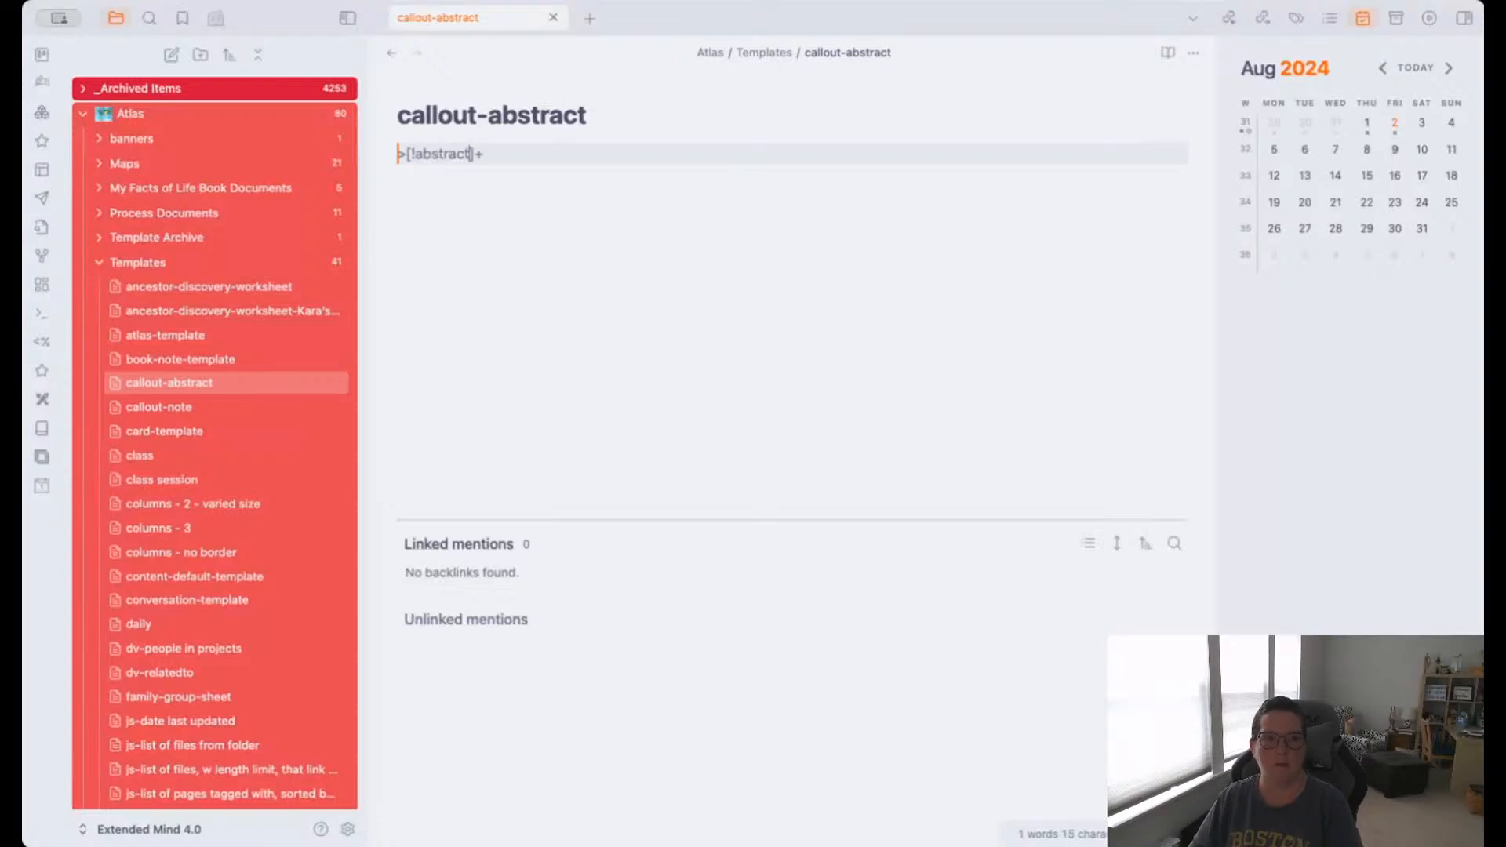
pyautogui.press('Return')
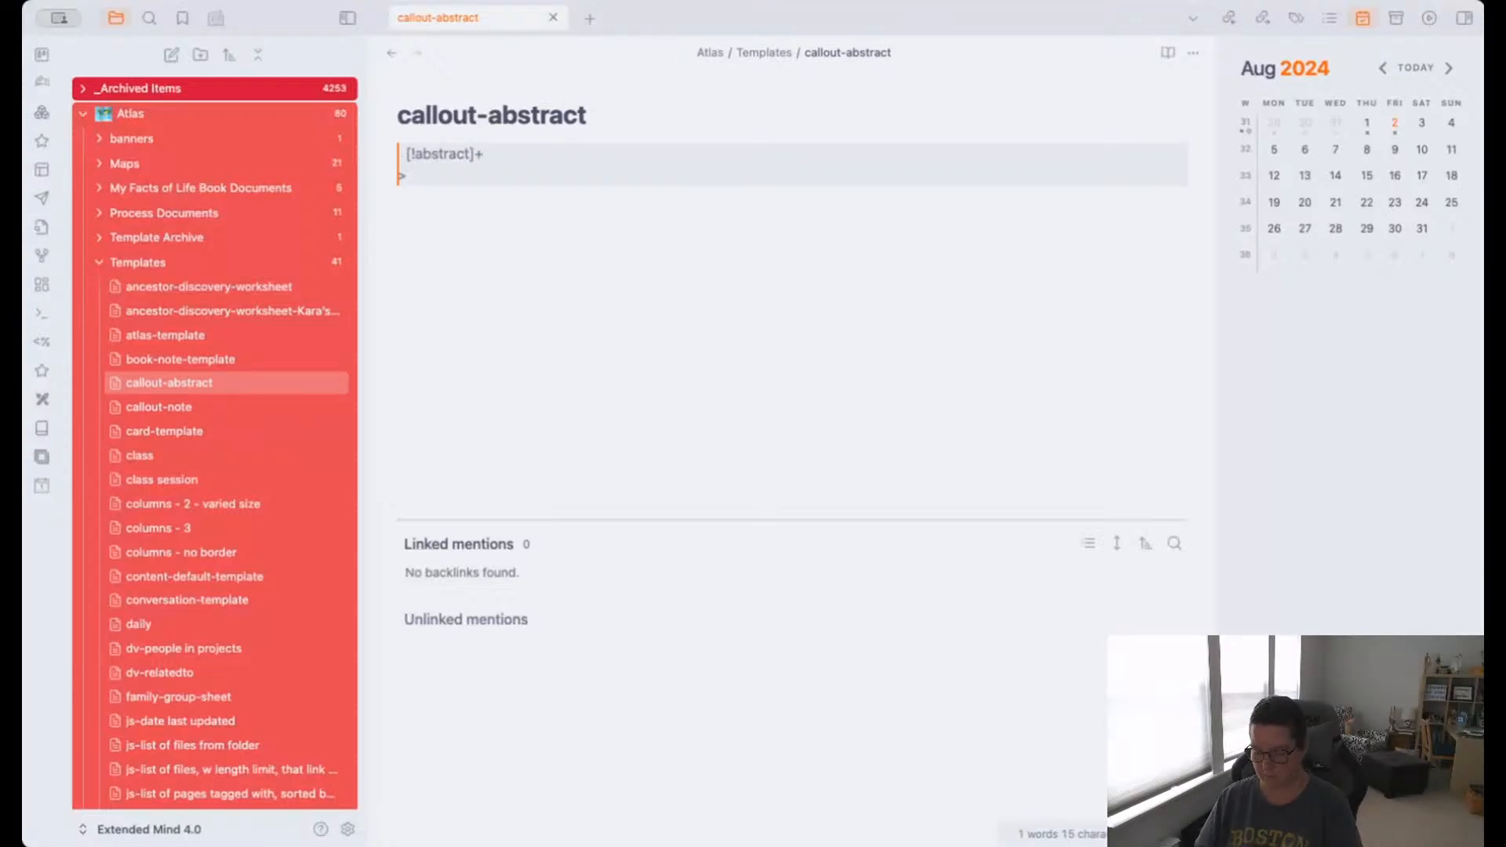
pyautogui.click(456, 236)
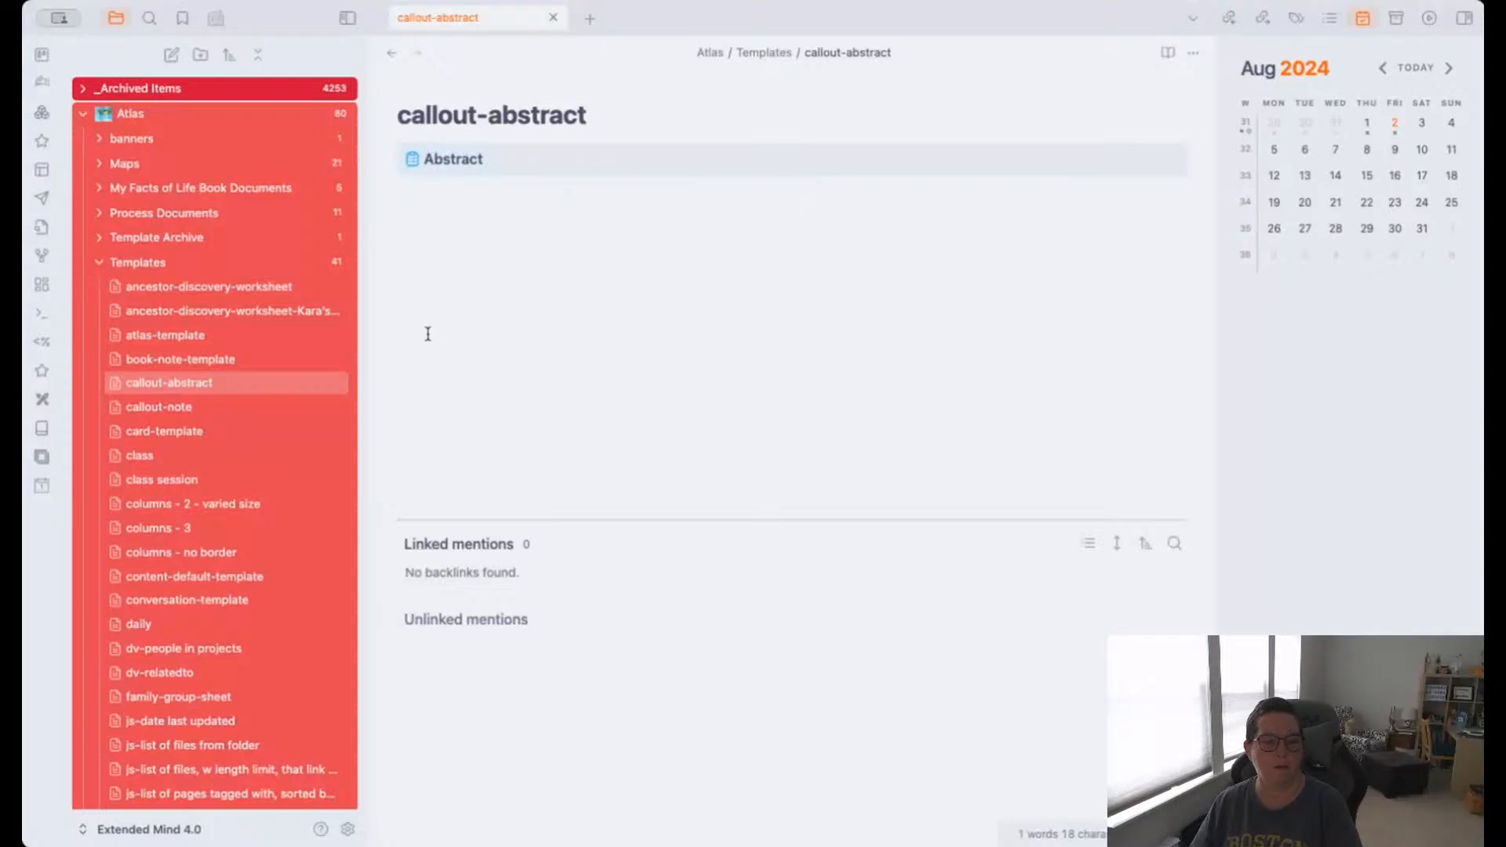
# Return to the August 2 daily note and place the cursor on the empty line below the Note callout.
pyautogui.click(1395, 123)
pyautogui.scroll(-10, 797, 578)
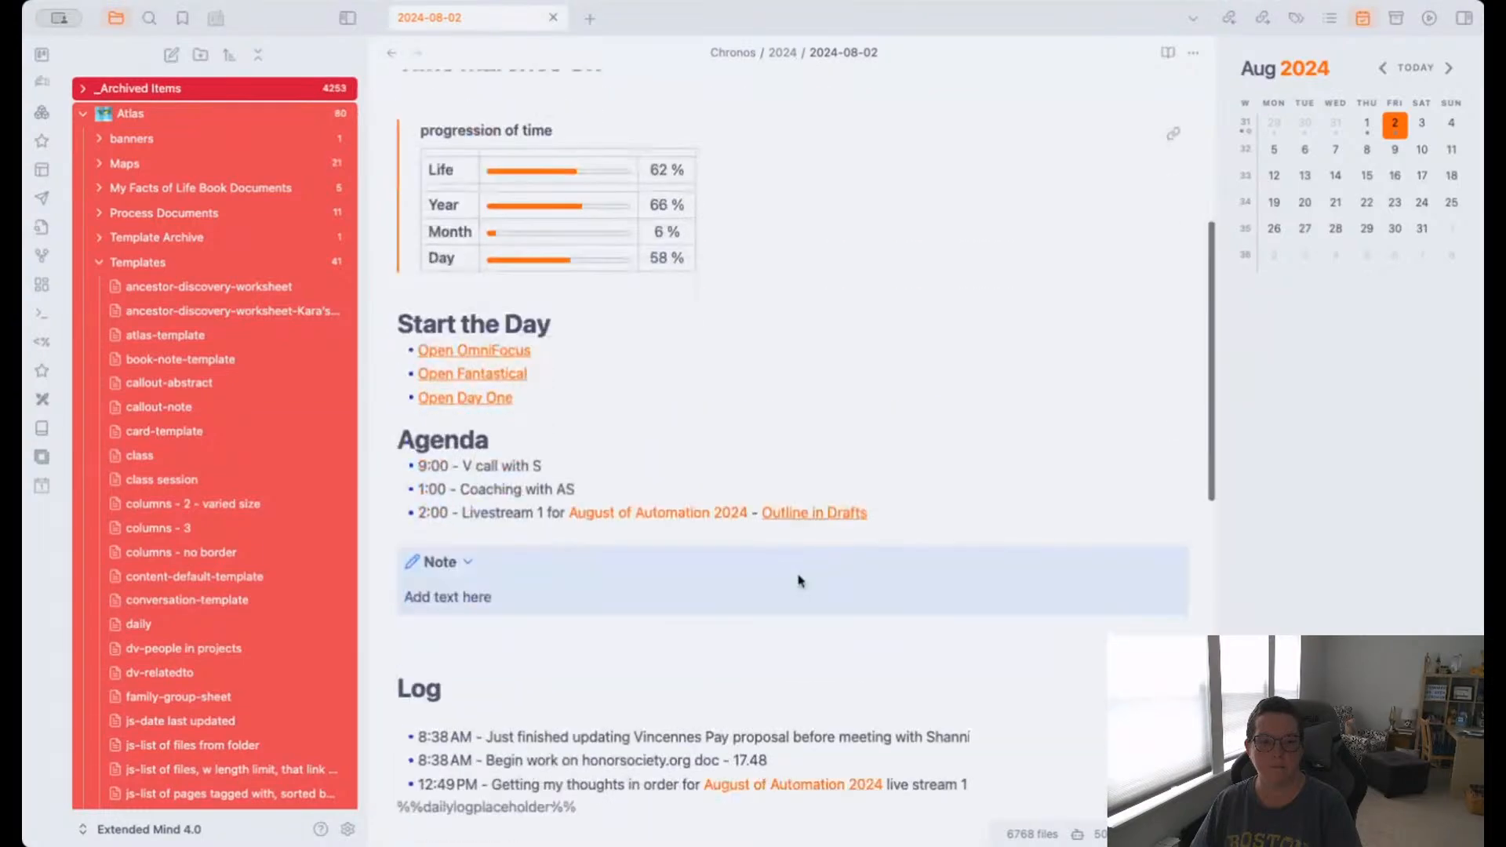
pyautogui.click(422, 461)
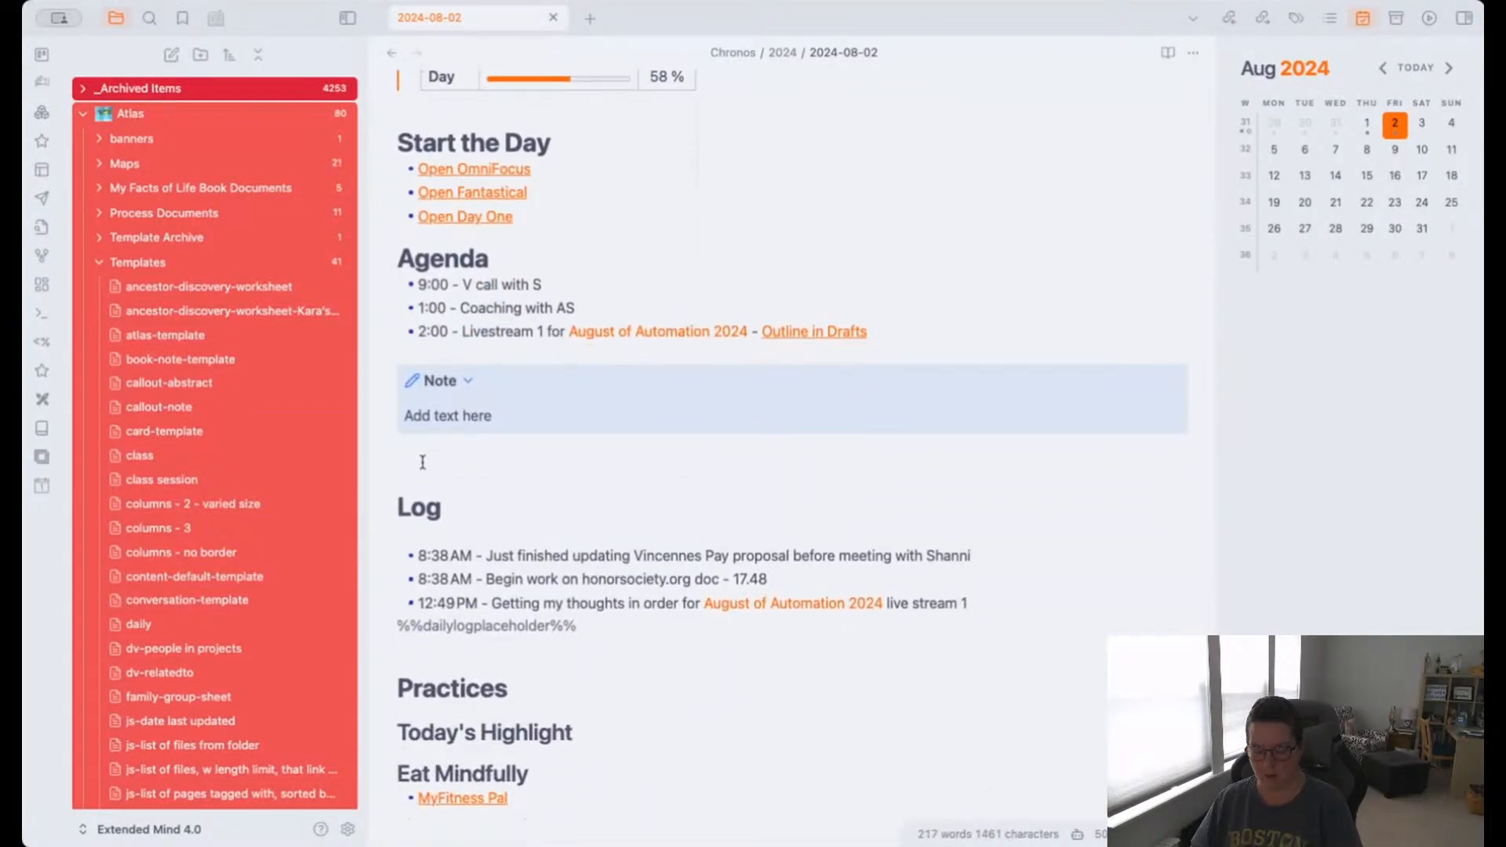
# Try to add an abstract callout from the callout-abstract template, and return to the daily note.
pyautogui.press('super+p')
pyautogui.write('temp')
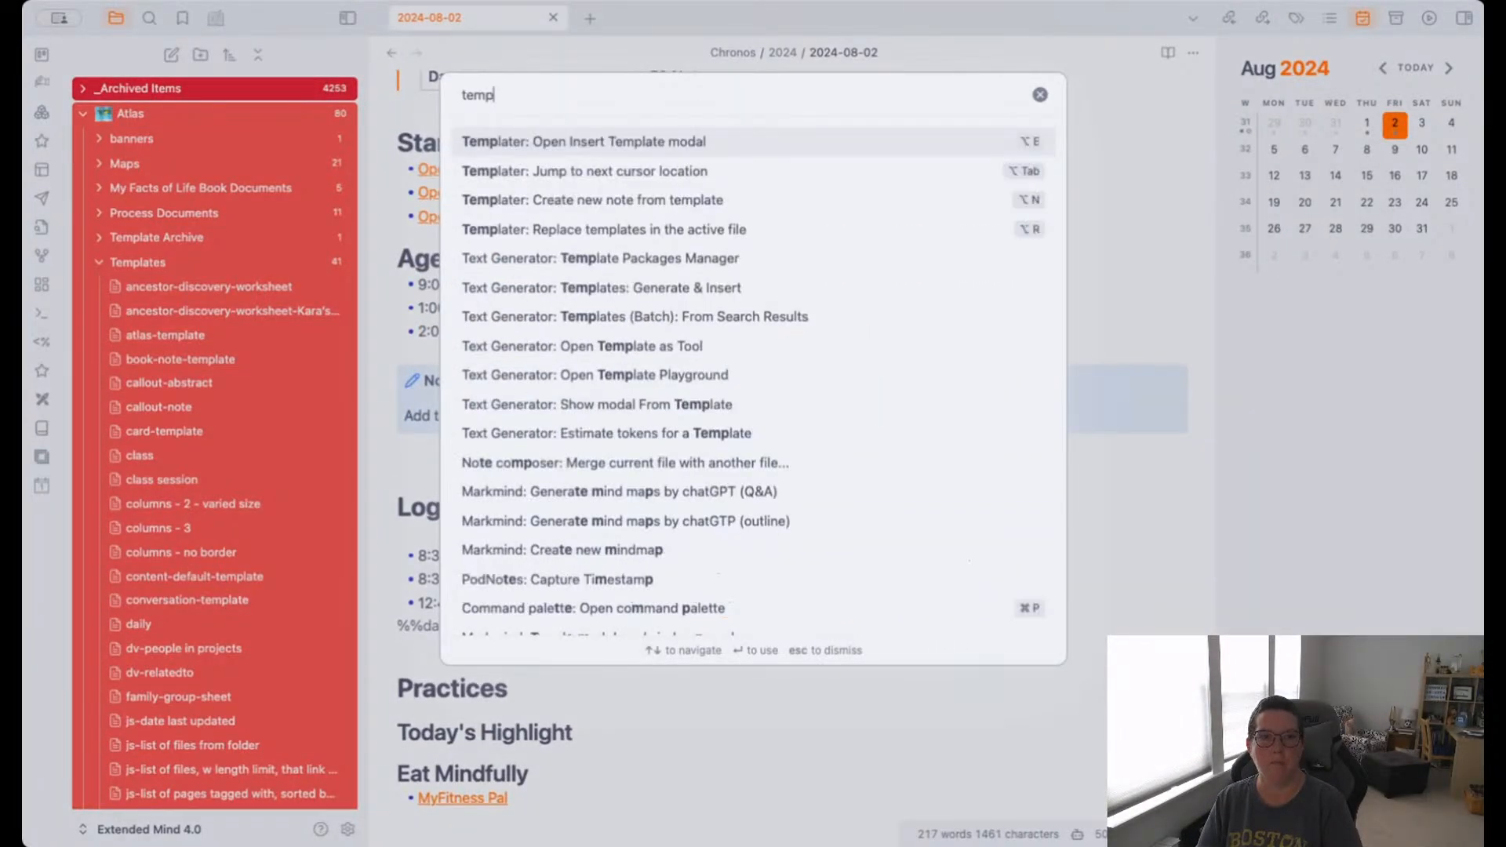
pyautogui.press('Return')
pyautogui.write('cal')
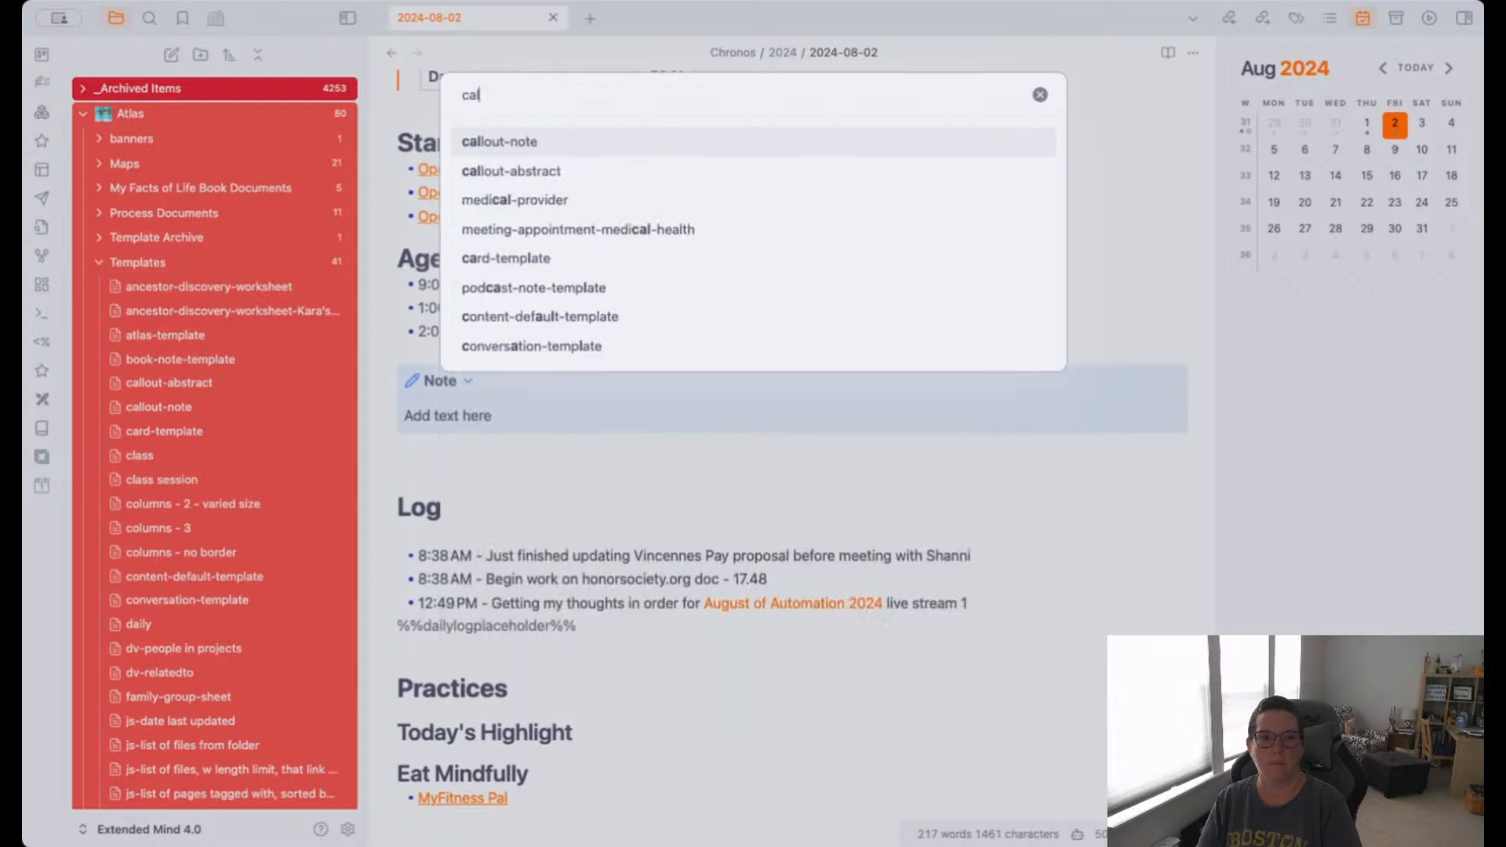
pyautogui.press('Down')
pyautogui.press('Return')
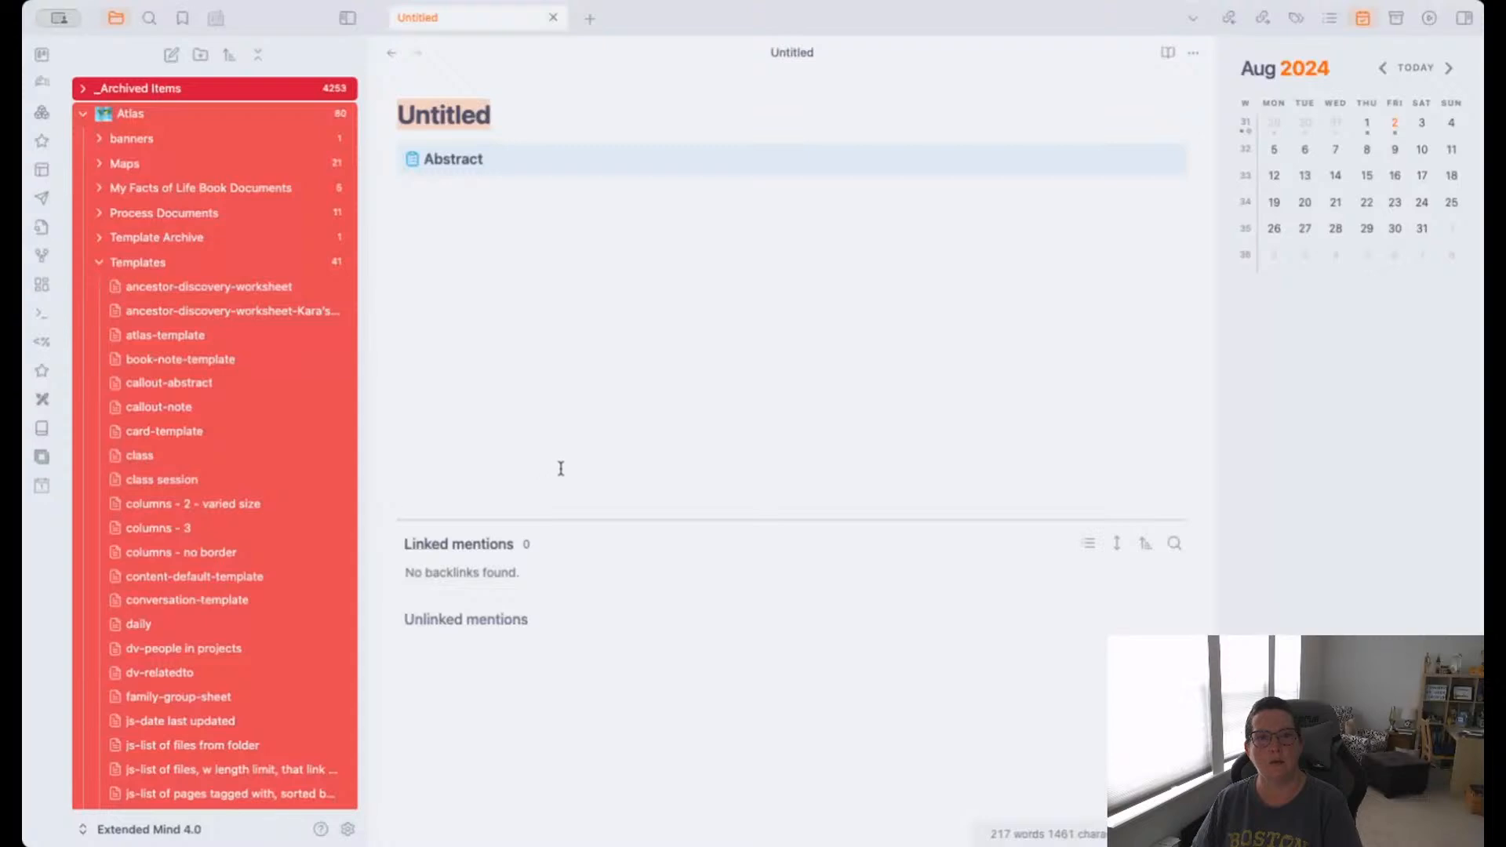
pyautogui.click(394, 53)
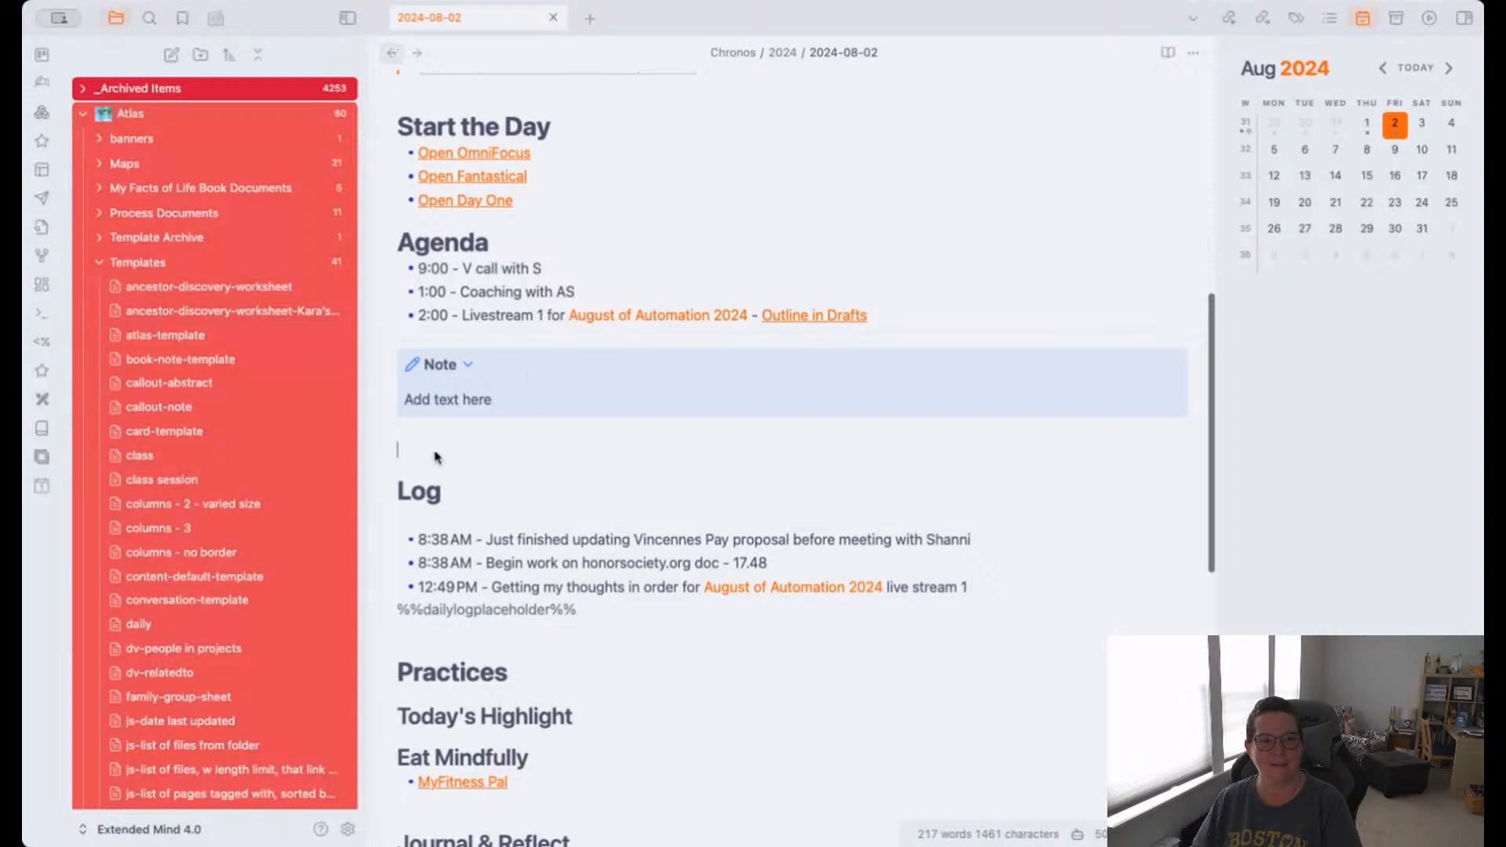
# Insert the callout-abstract template with Templater below the Note callout in the daily note.
pyautogui.press('super+p')
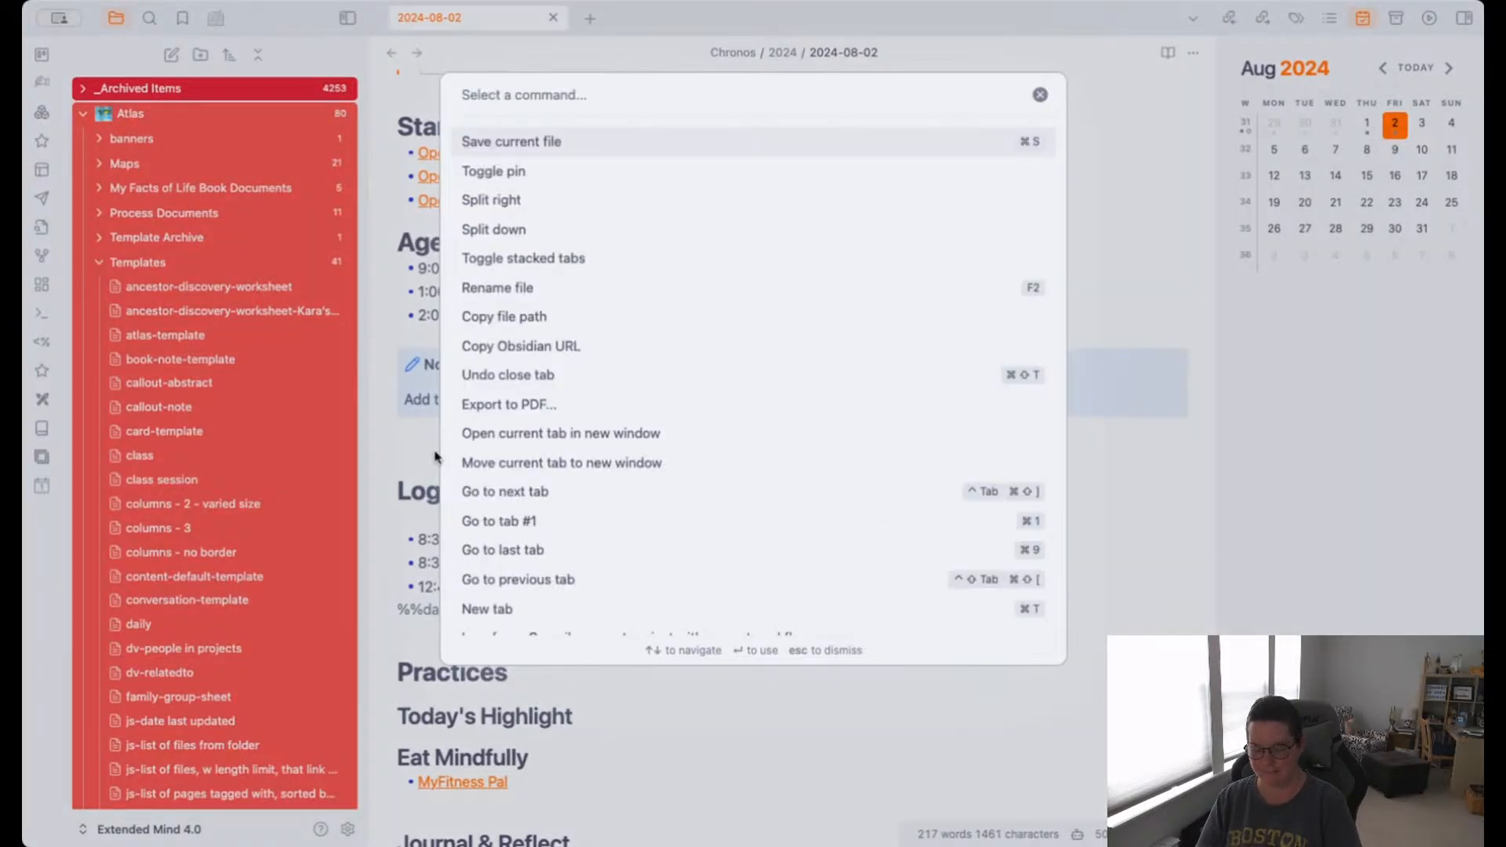
pyautogui.write('temp')
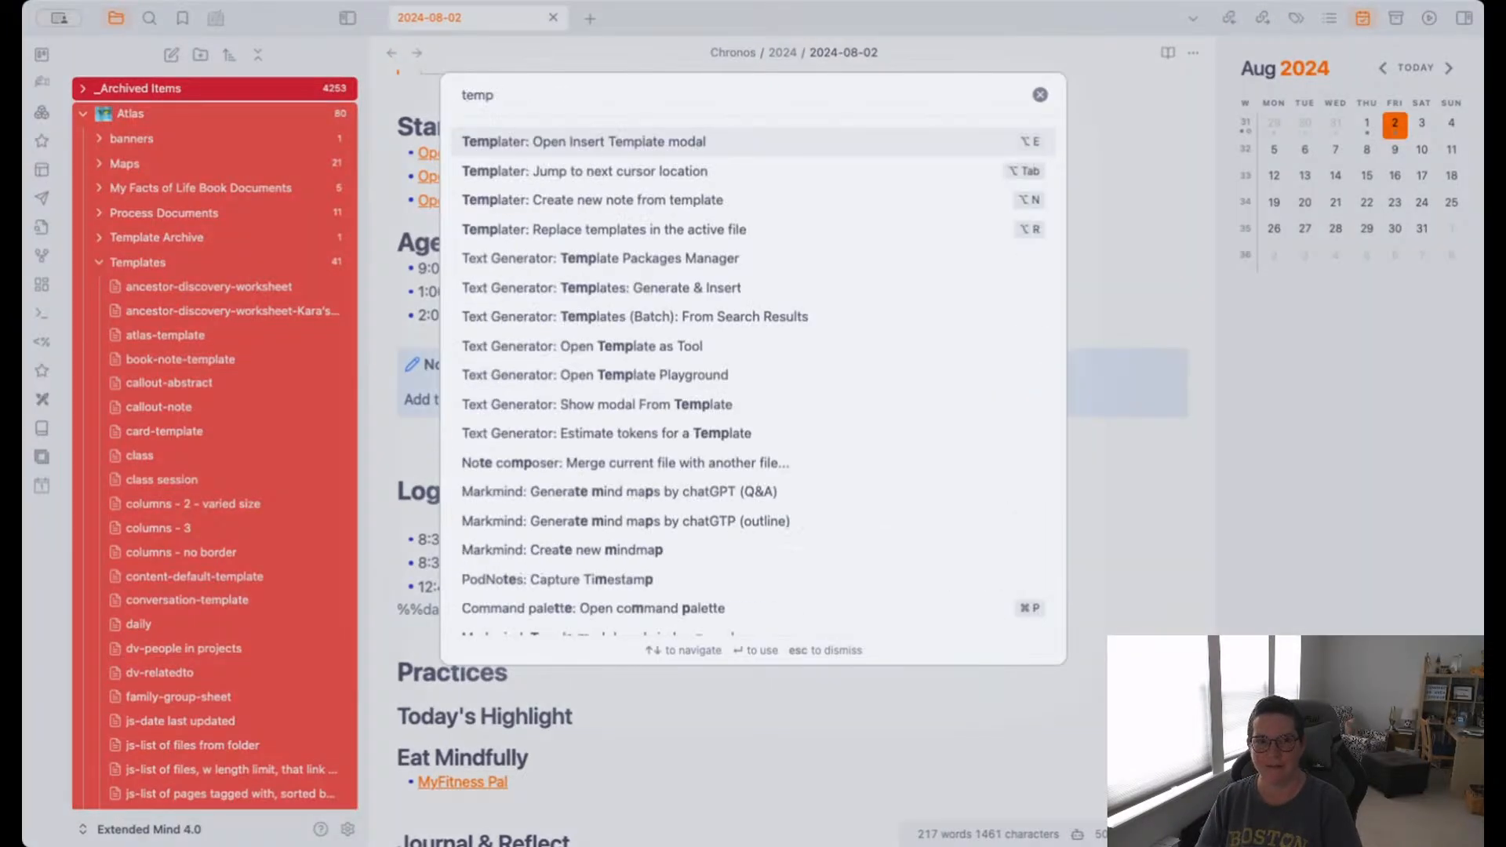
pyautogui.press('Return')
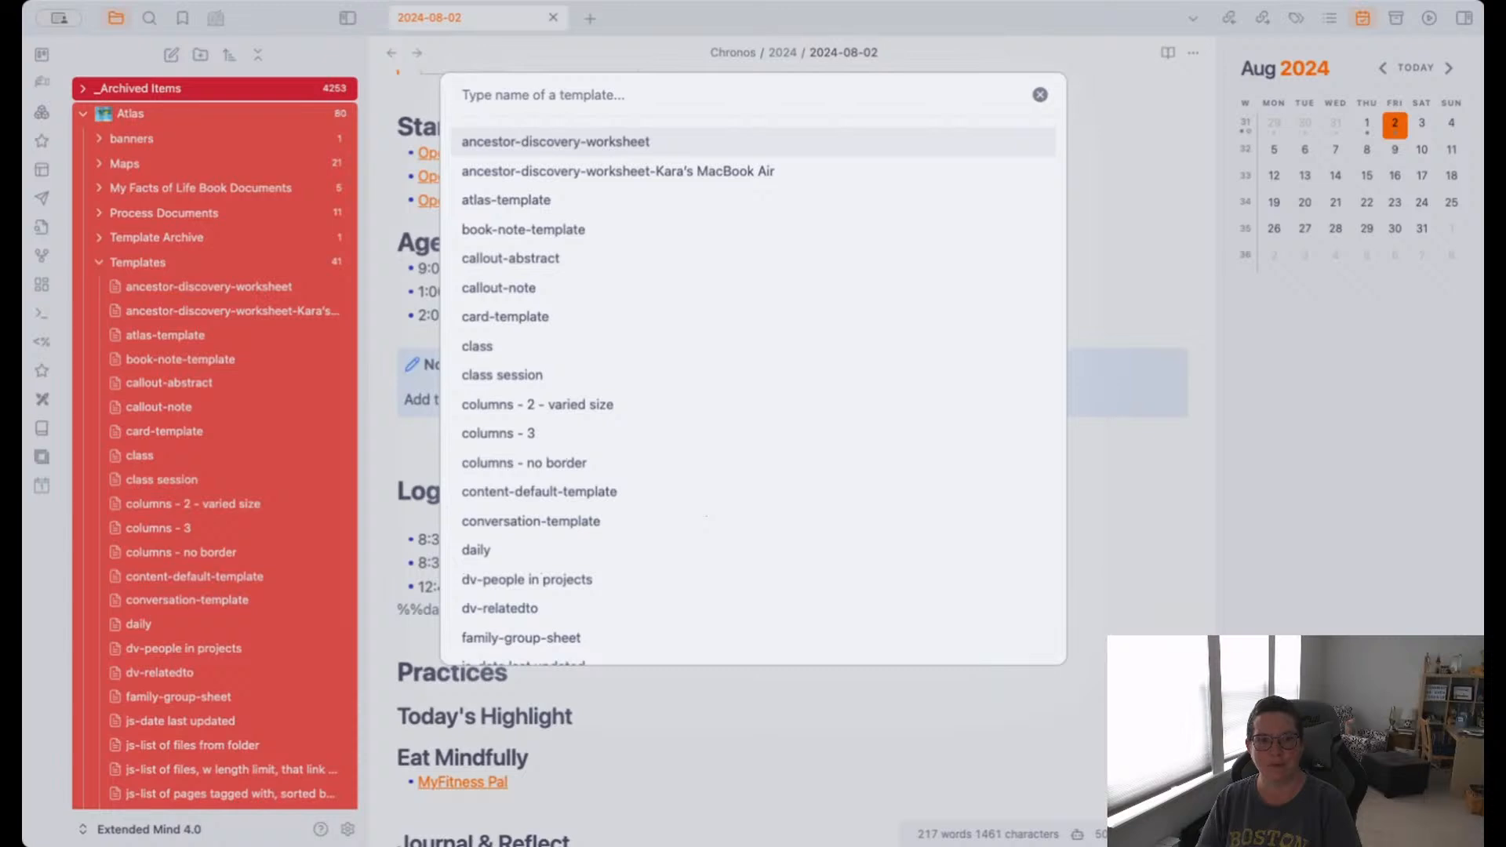
pyautogui.write('cal')
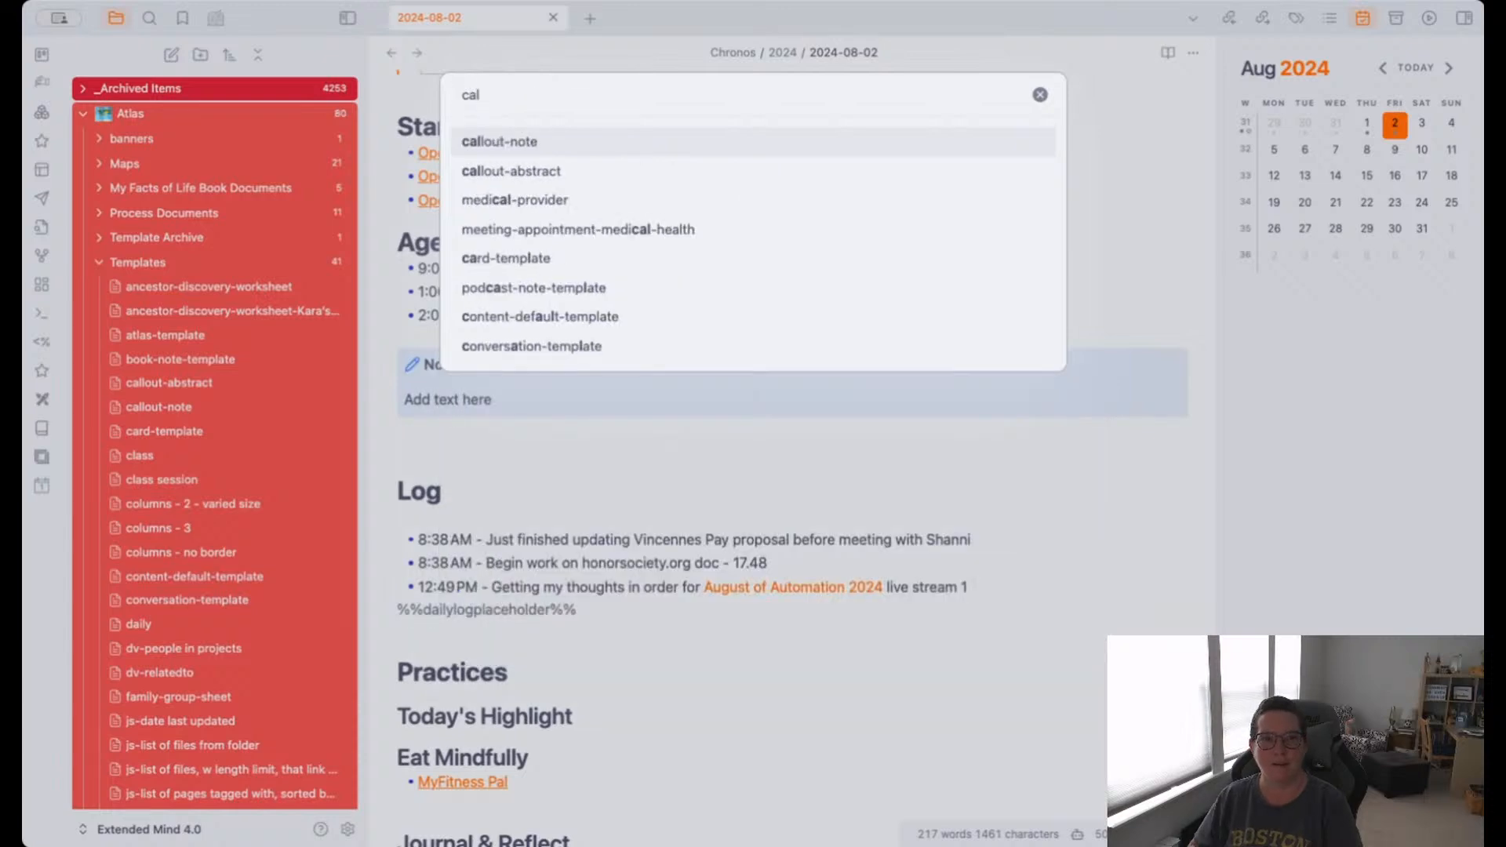
pyautogui.press('Down')
pyautogui.press('Return')
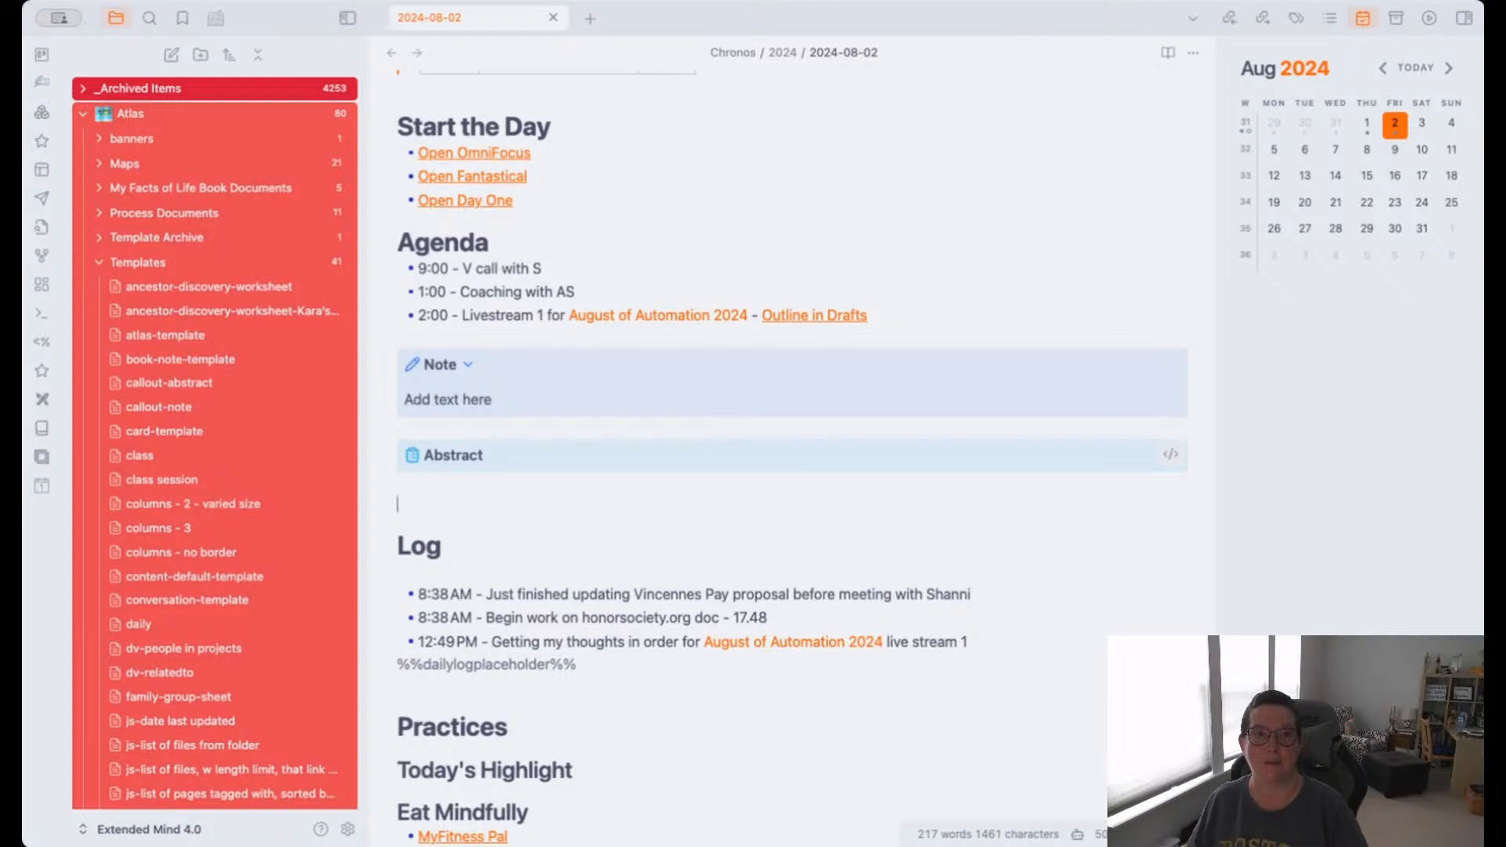
# Fill the Abstract callout's body in the daily note with "This is the abstract" and collapse the callout.
pyautogui.click(1171, 457)
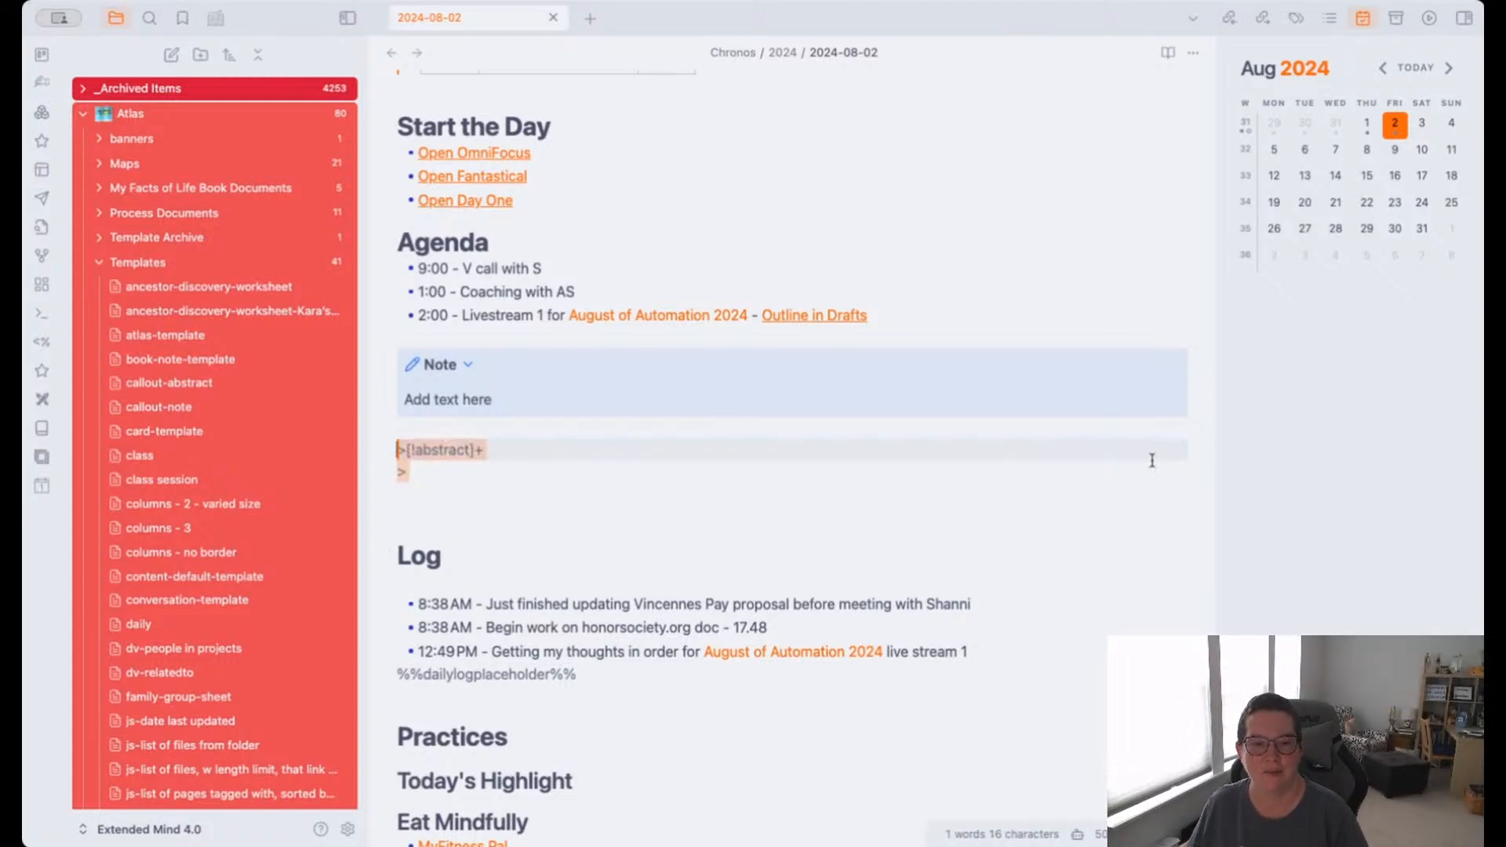
pyautogui.press('Left')
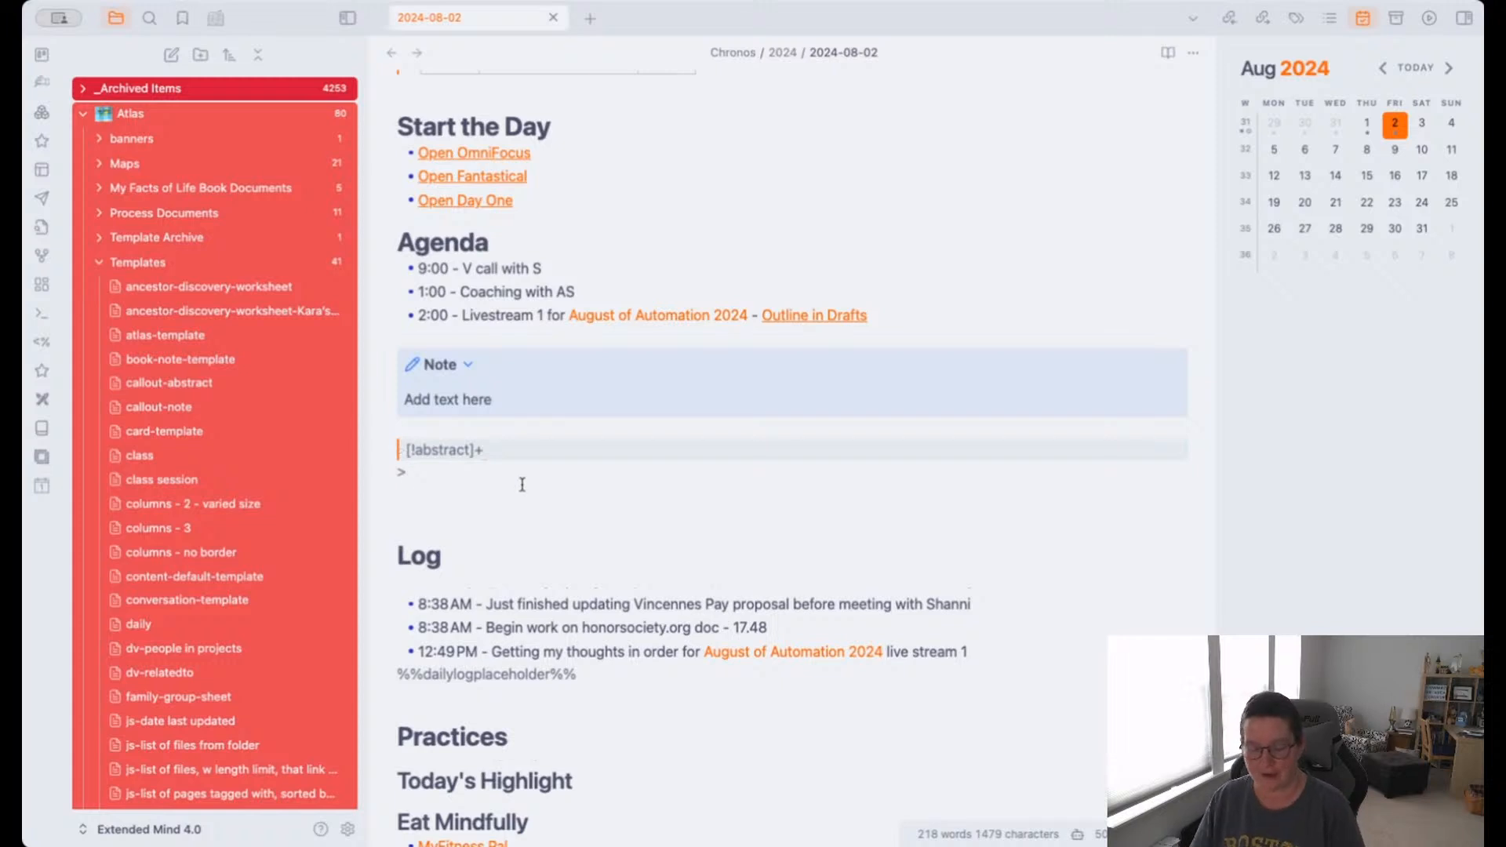
pyautogui.click(521, 484)
pyautogui.write('This is the a')
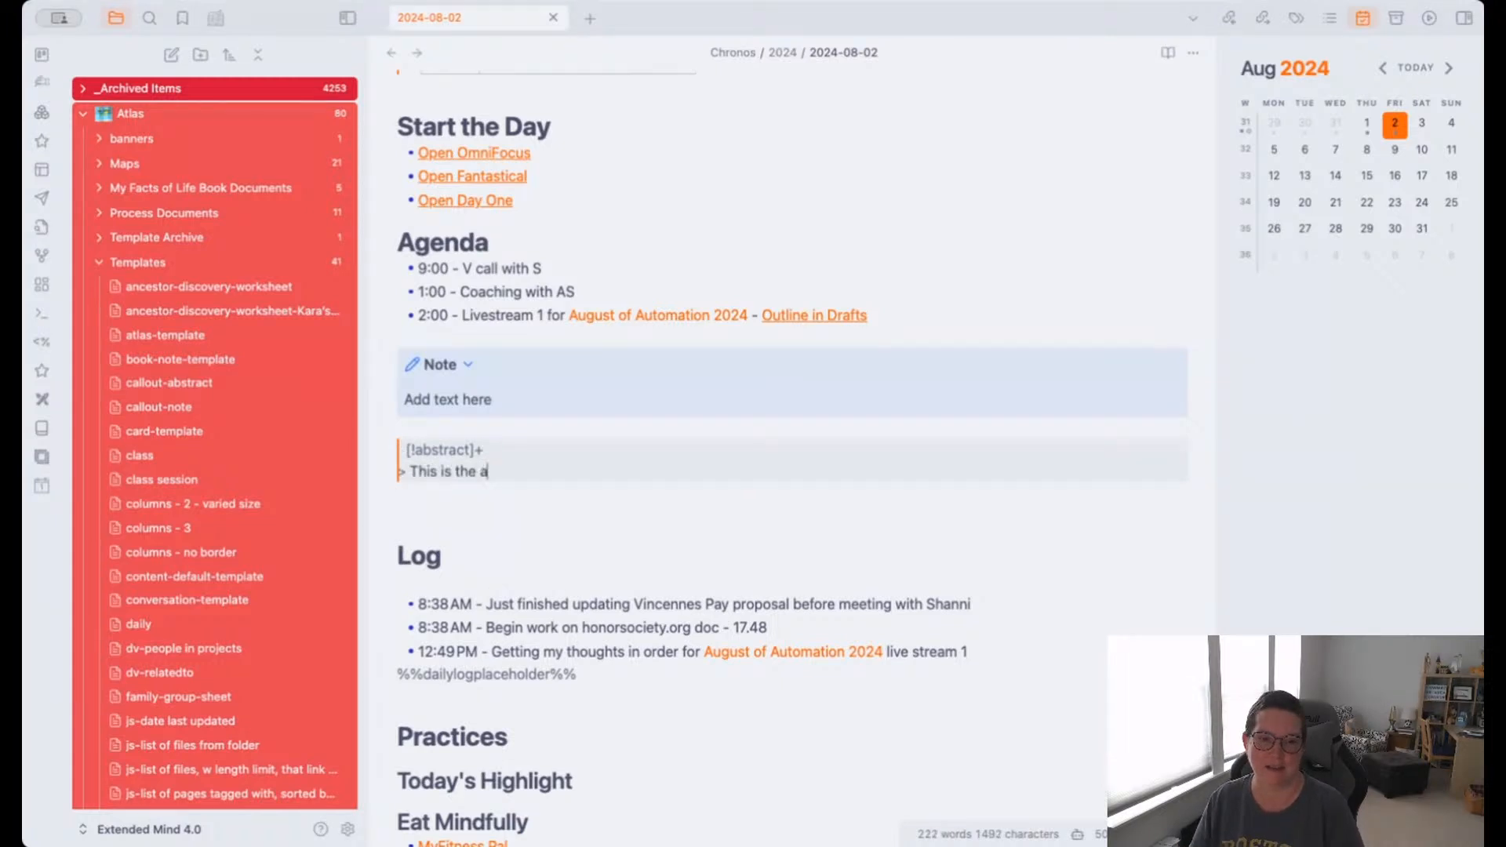
pyautogui.write('bstract')
pyautogui.press('Return')
pyautogui.press('Return')
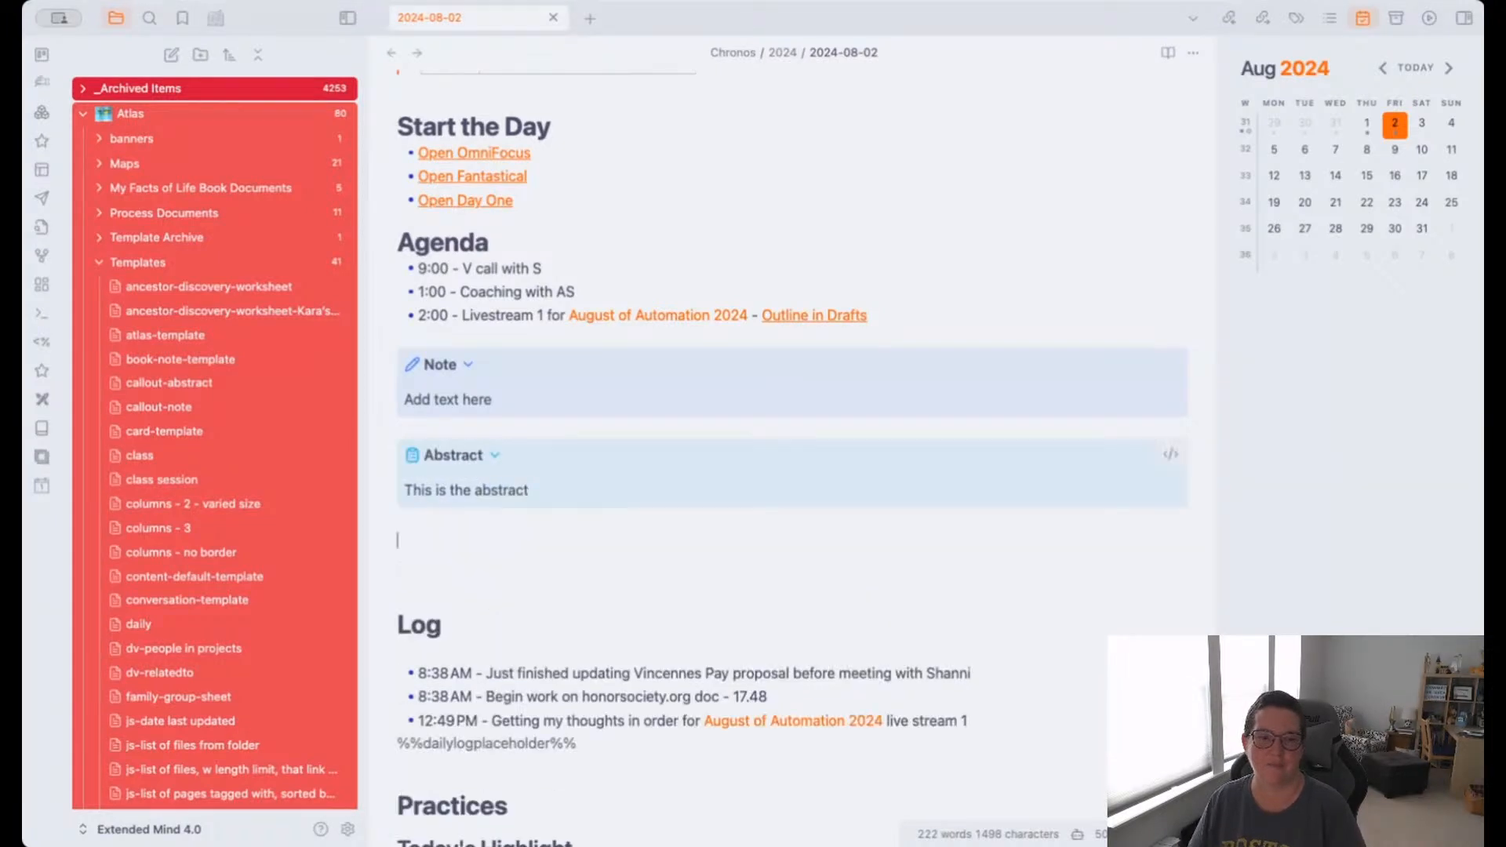
pyautogui.click(495, 458)
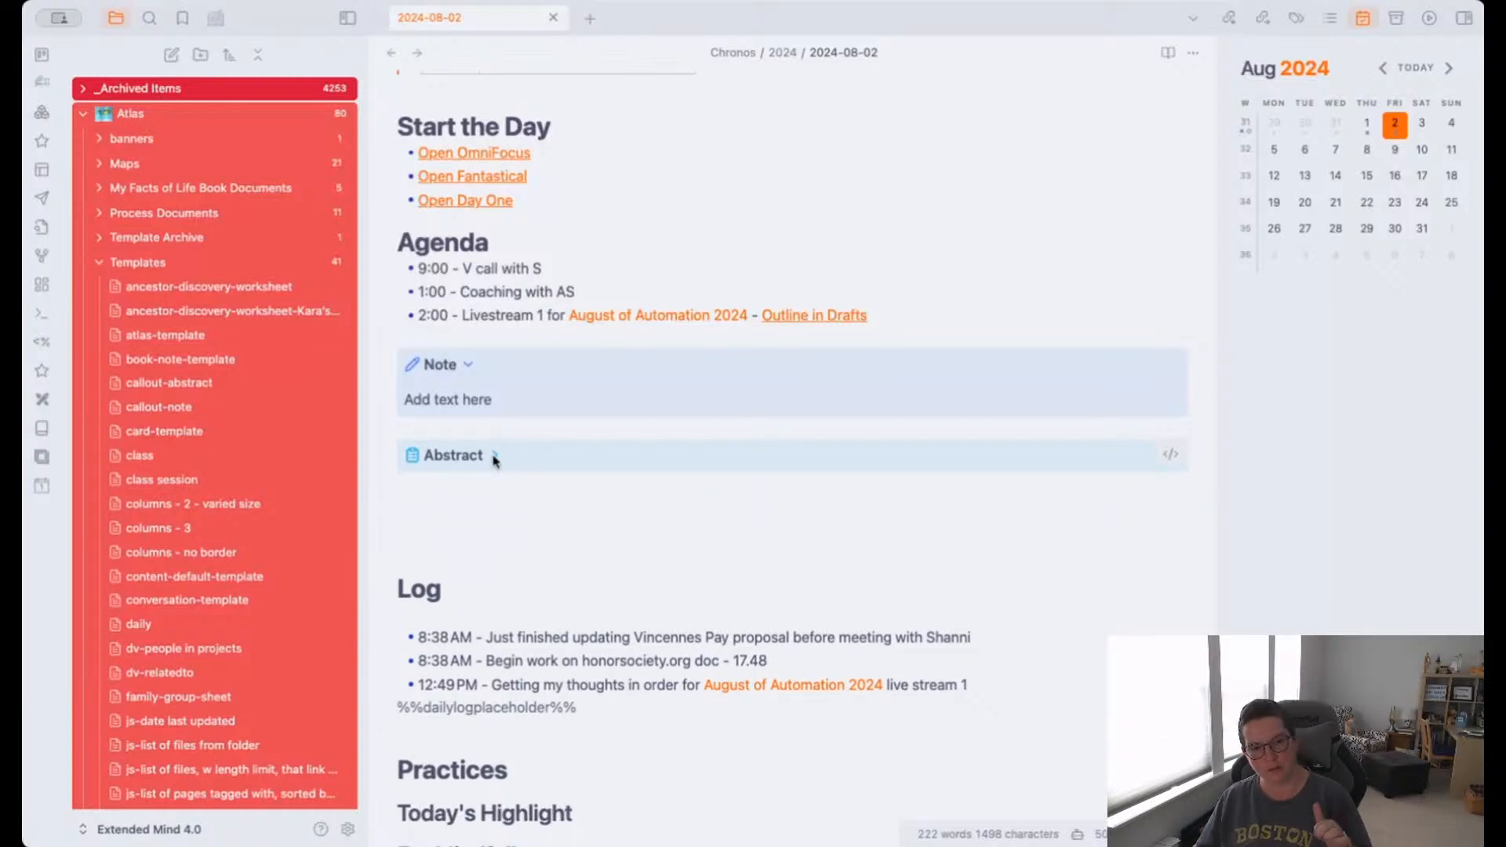
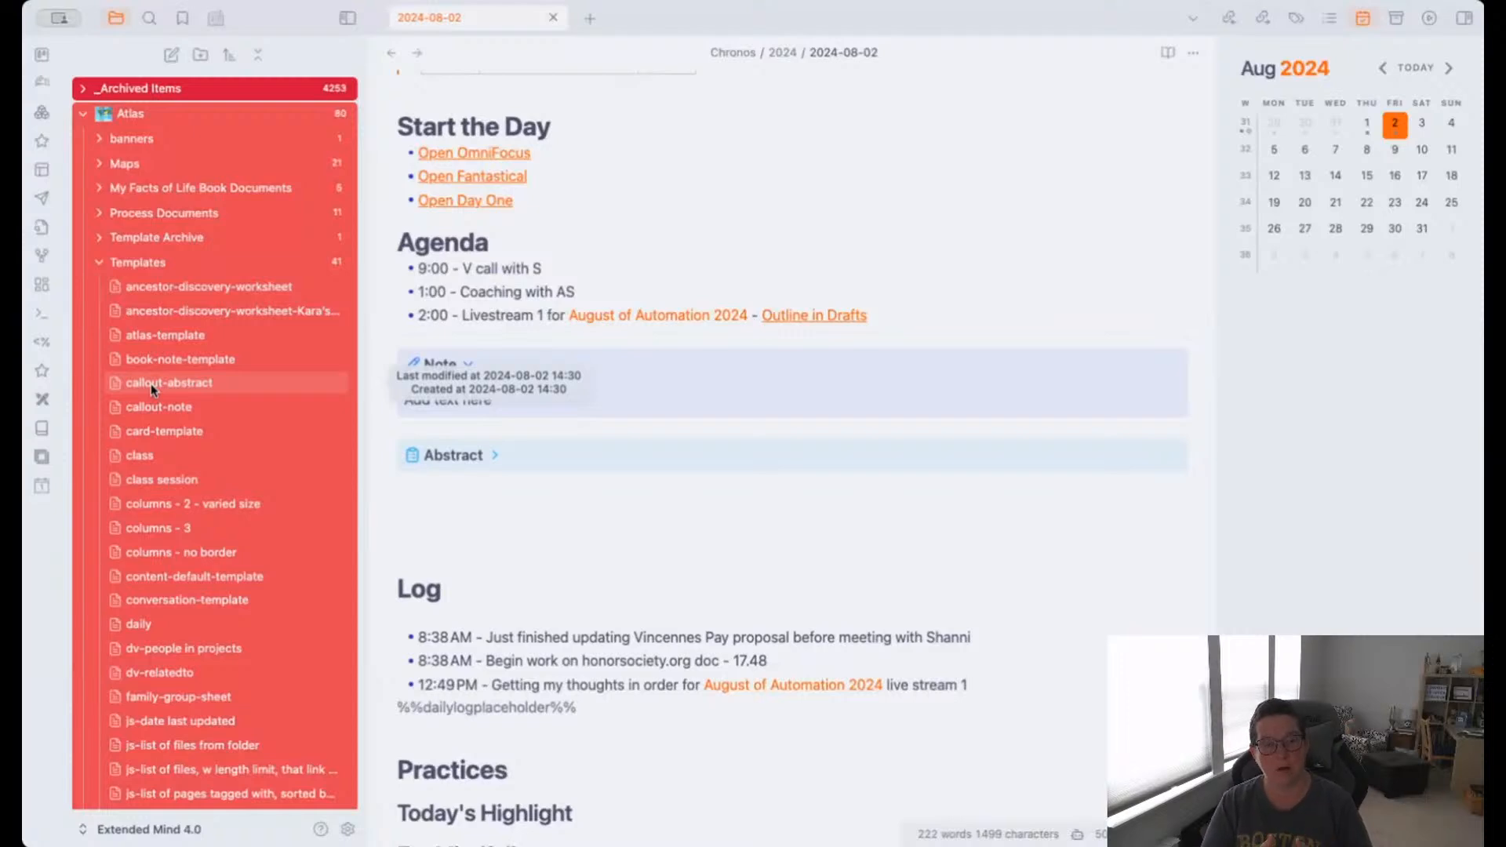
# Expand the obs;ca snippet below the Abstract callout to insert a foldable todo callout.
pyautogui.click(482, 513)
pyautogui.write('obs;ca')
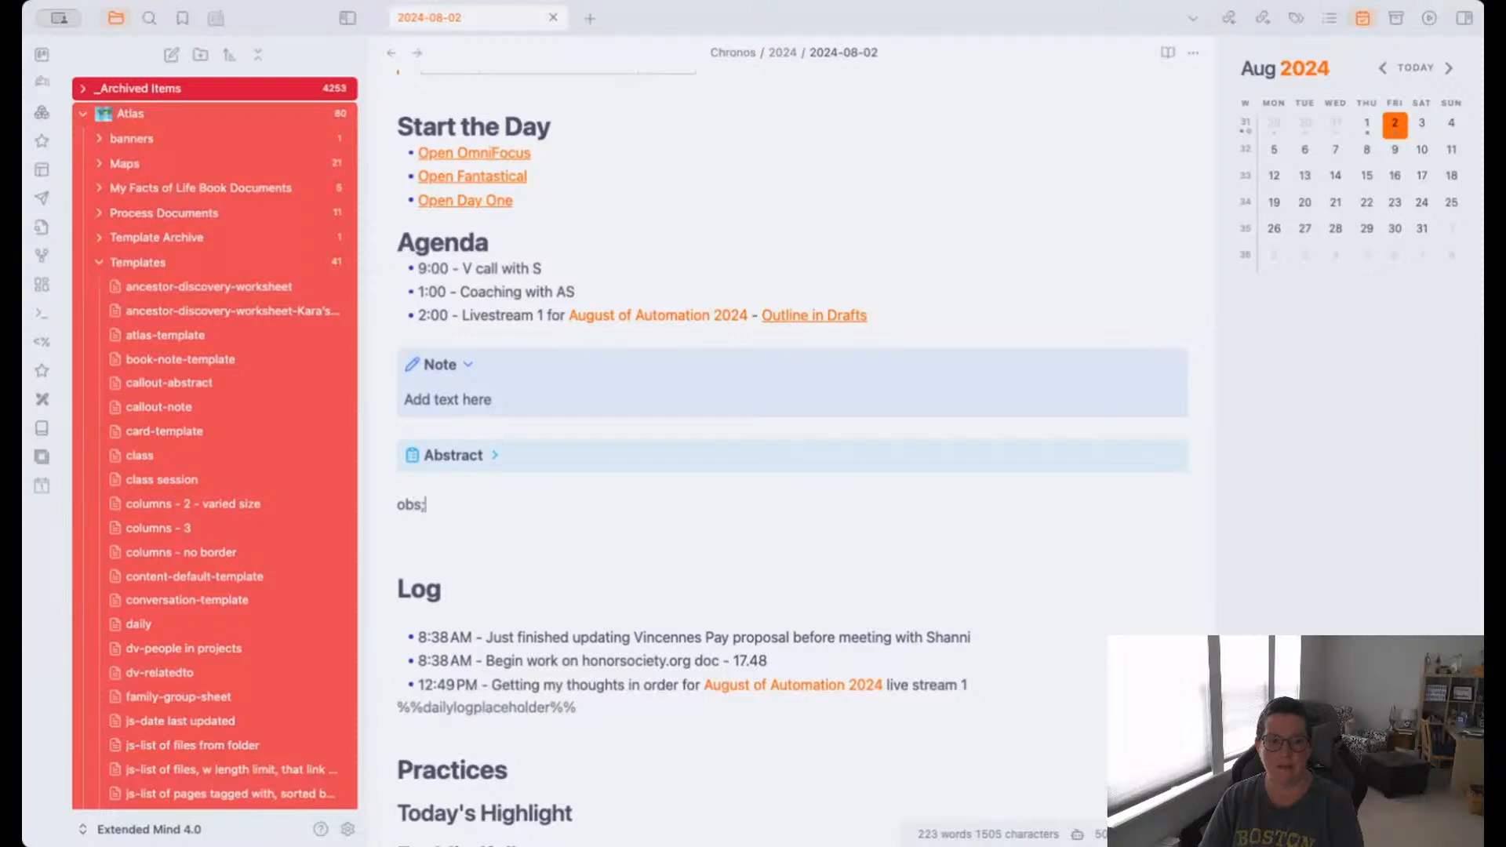
pyautogui.press('BackSpace')
pyautogui.press('BackSpace')
pyautogui.press('BackSpace')
pyautogui.press('BackSpace')
pyautogui.press('BackSpace')
pyautogui.press('BackSpace')
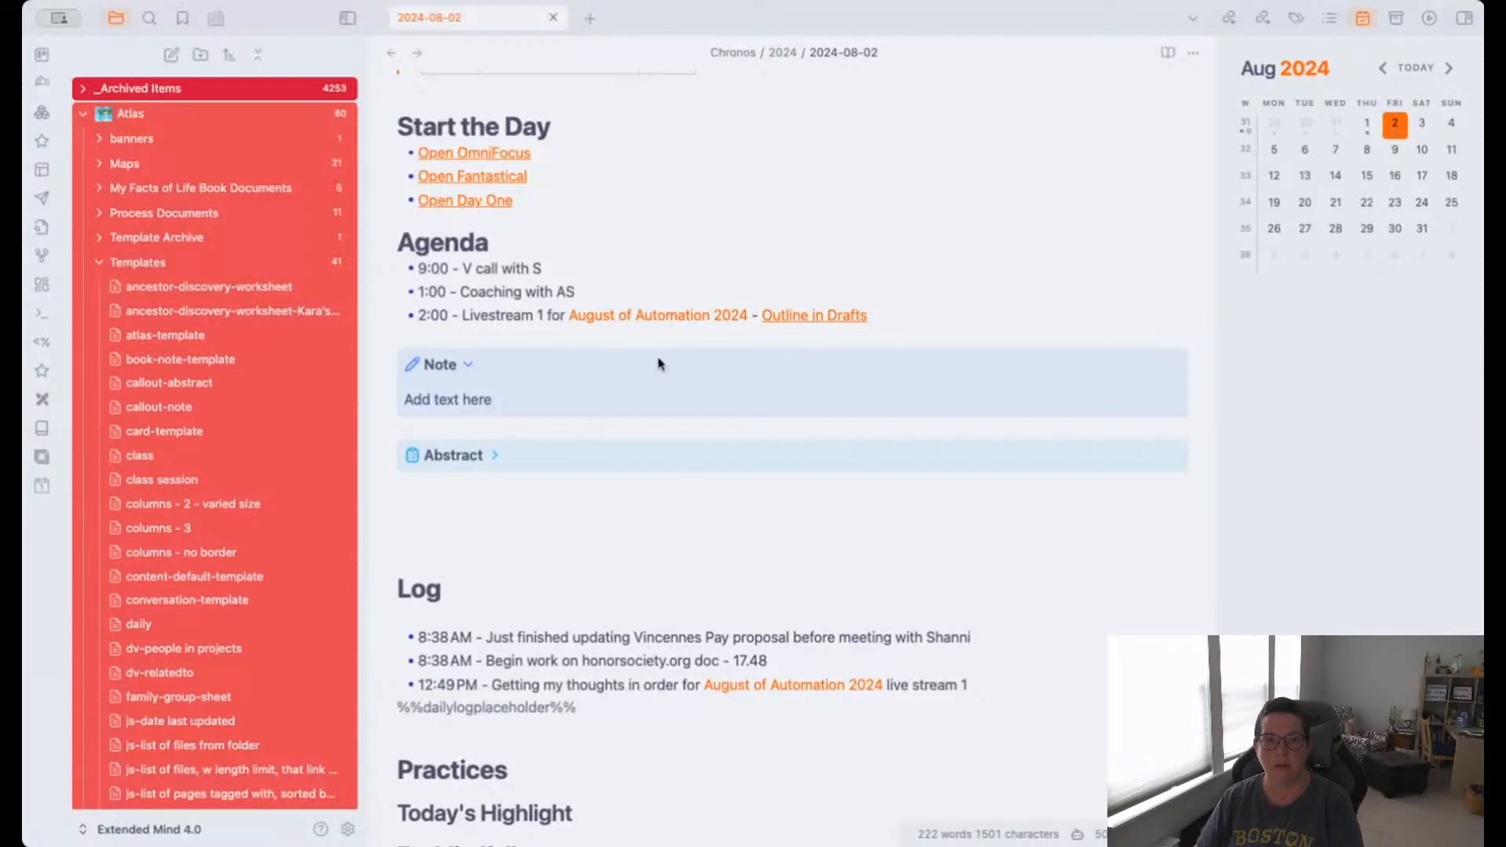
pyautogui.write('> [!todo]+ >')
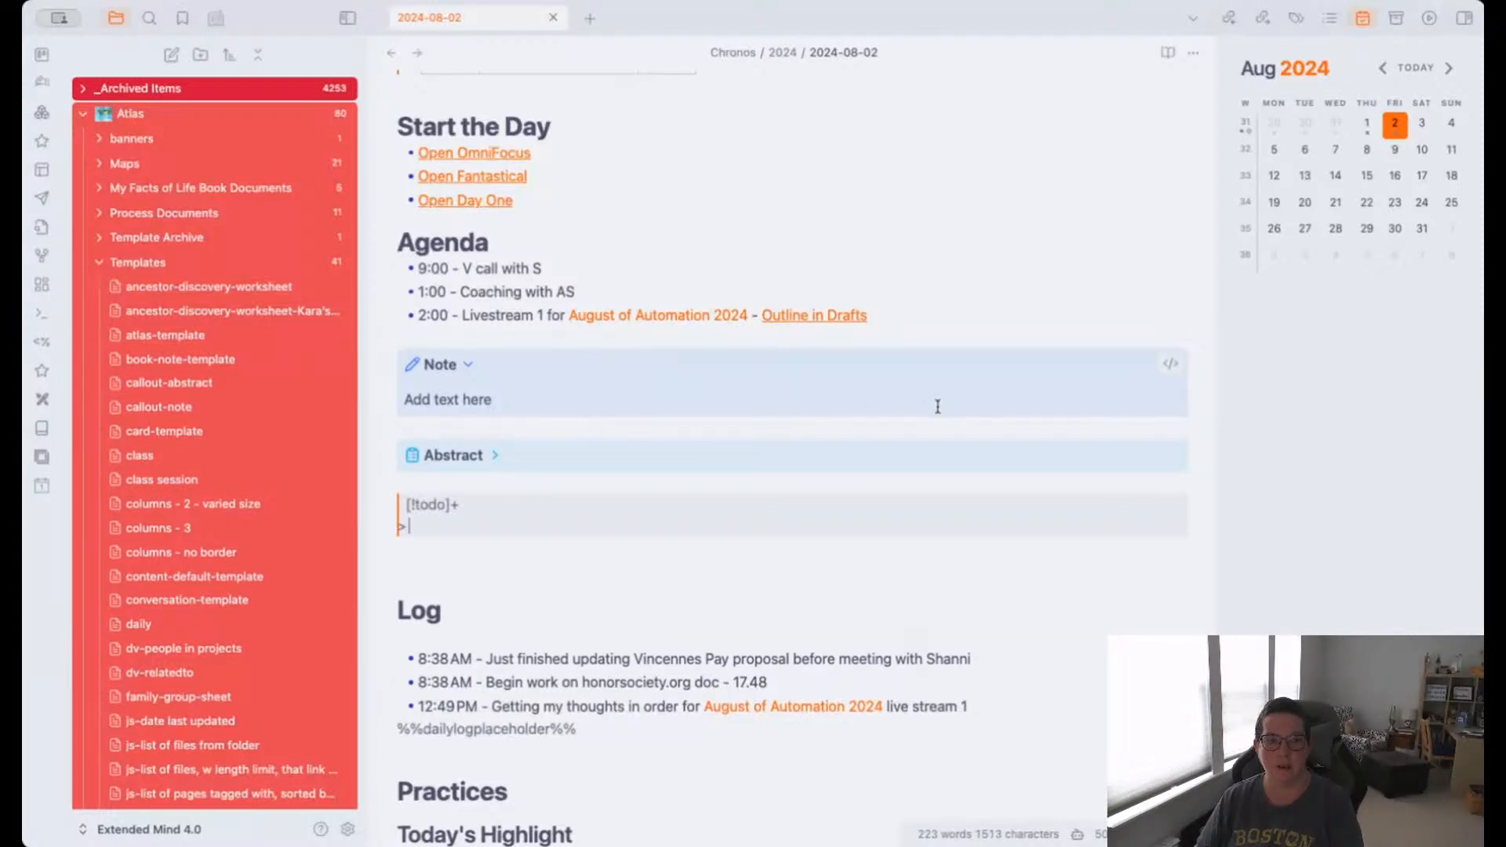
# Write "This is a to do" as the todo callout's body and move out of the callout.
pyautogui.write('Thi sis')
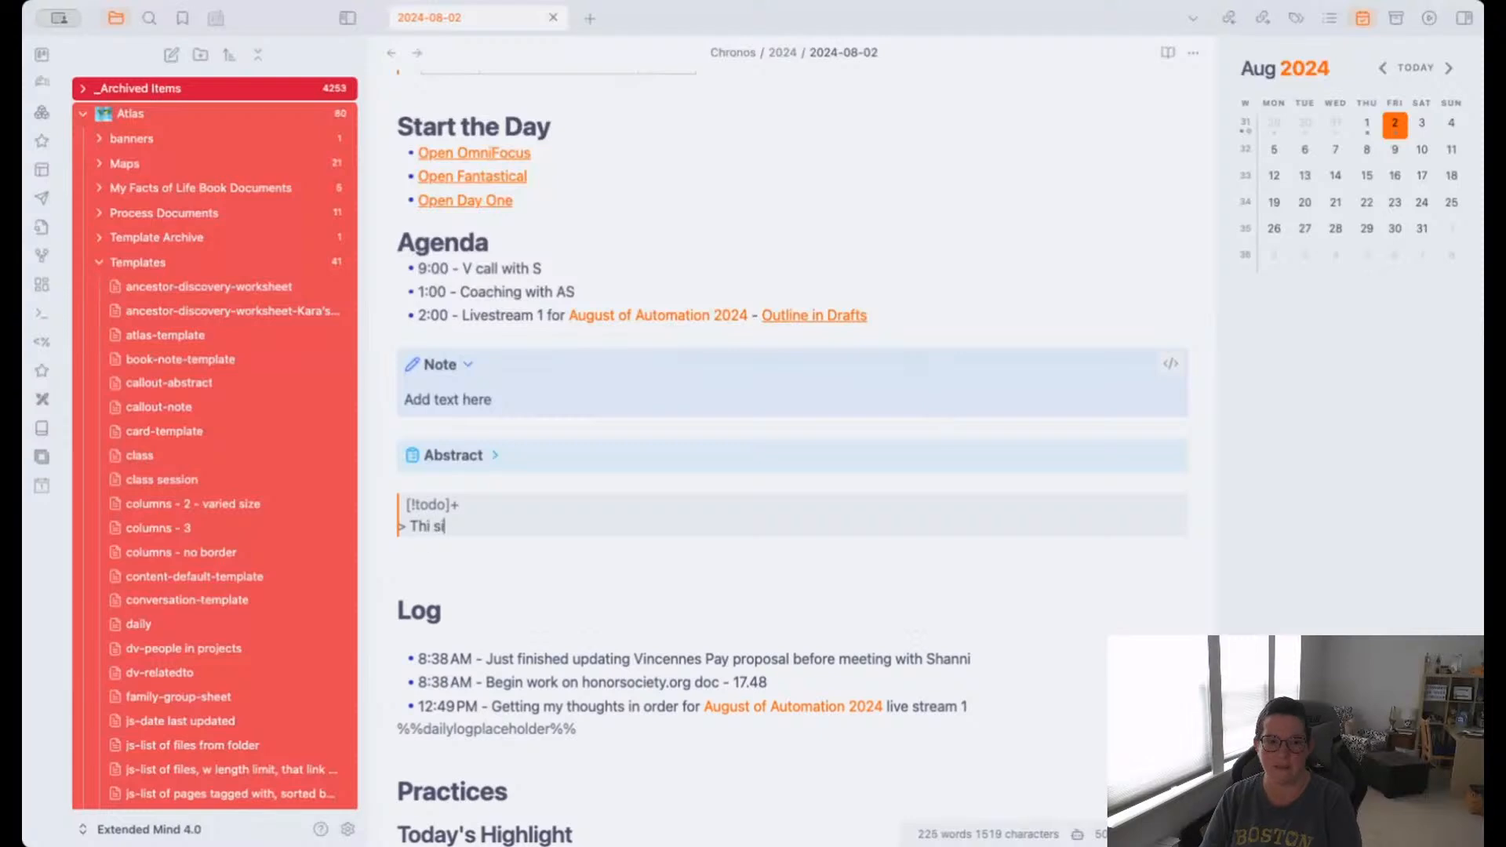
pyautogui.press('BackSpace')
pyautogui.press('BackSpace')
pyautogui.press('BackSpace')
pyautogui.press('BackSpace')
pyautogui.write('s is a to do')
pyautogui.press('Return')
pyautogui.press('Return')
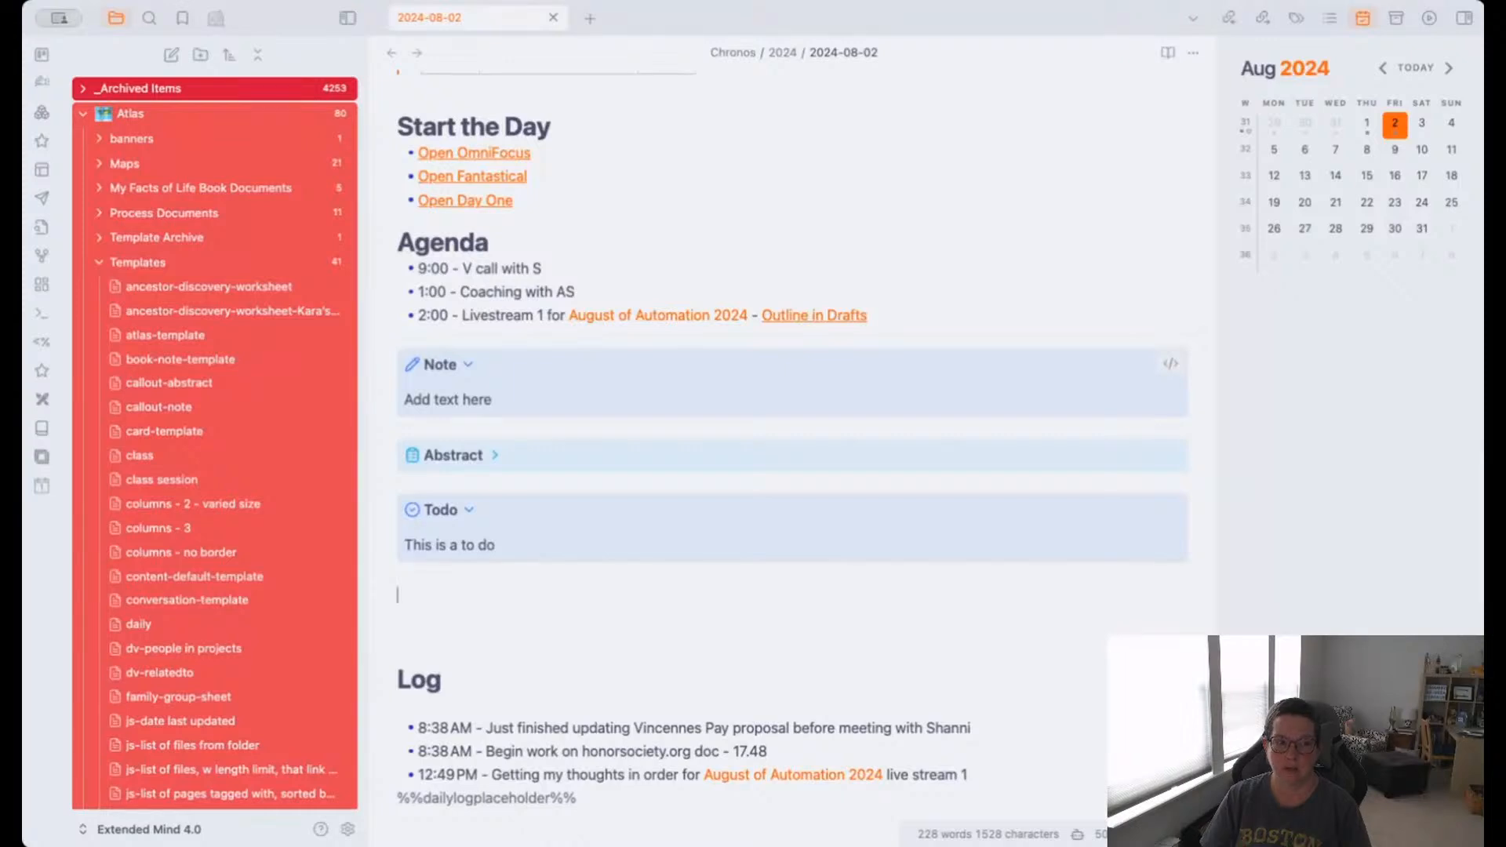
# Collapse the Templates and Atlas folders and delete the Untitled note from the vault.
pyautogui.click(100, 270)
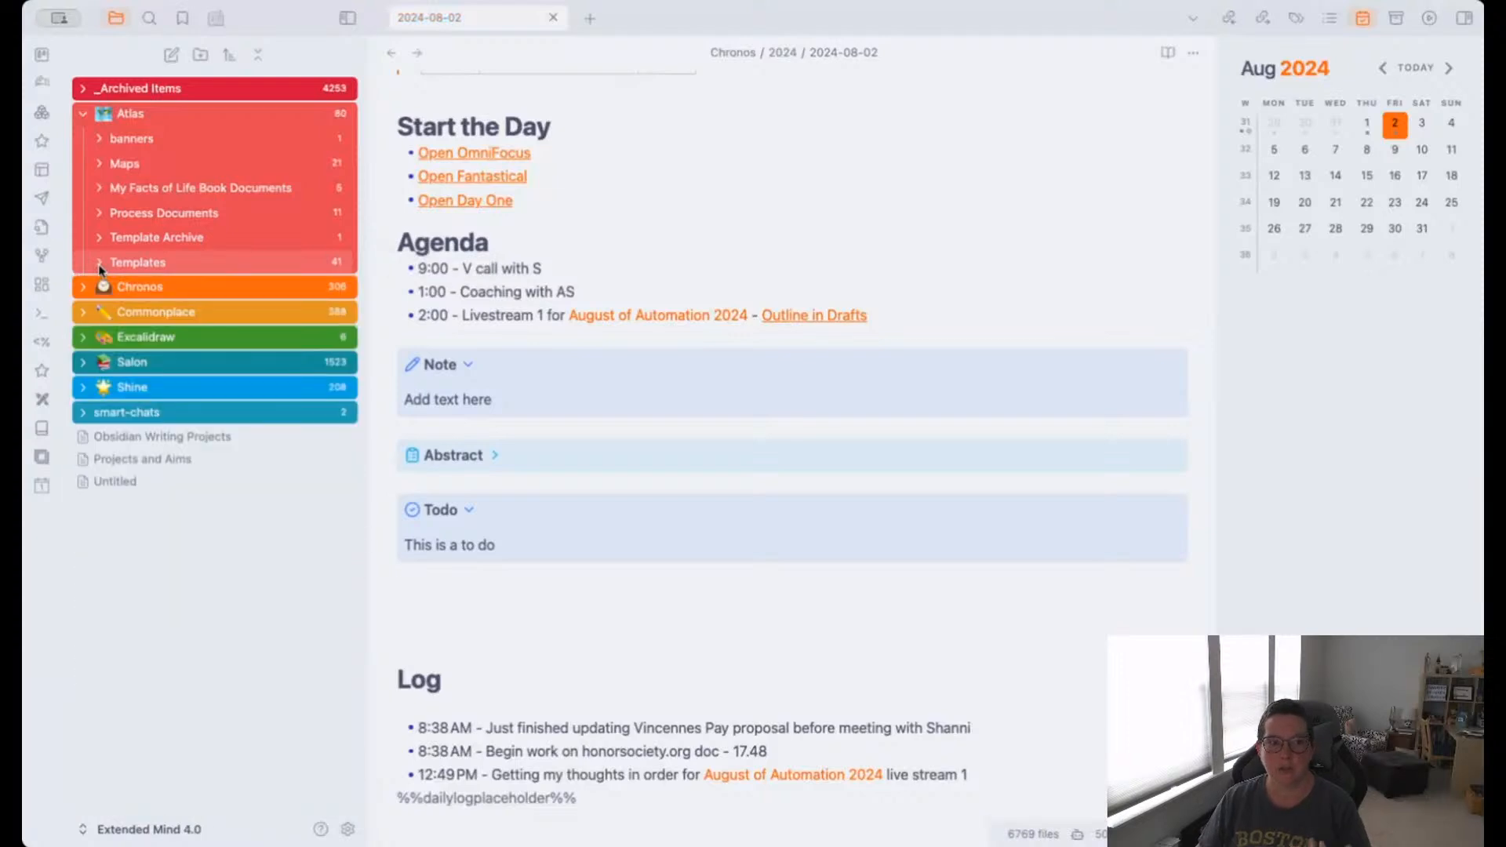
pyautogui.click(81, 114)
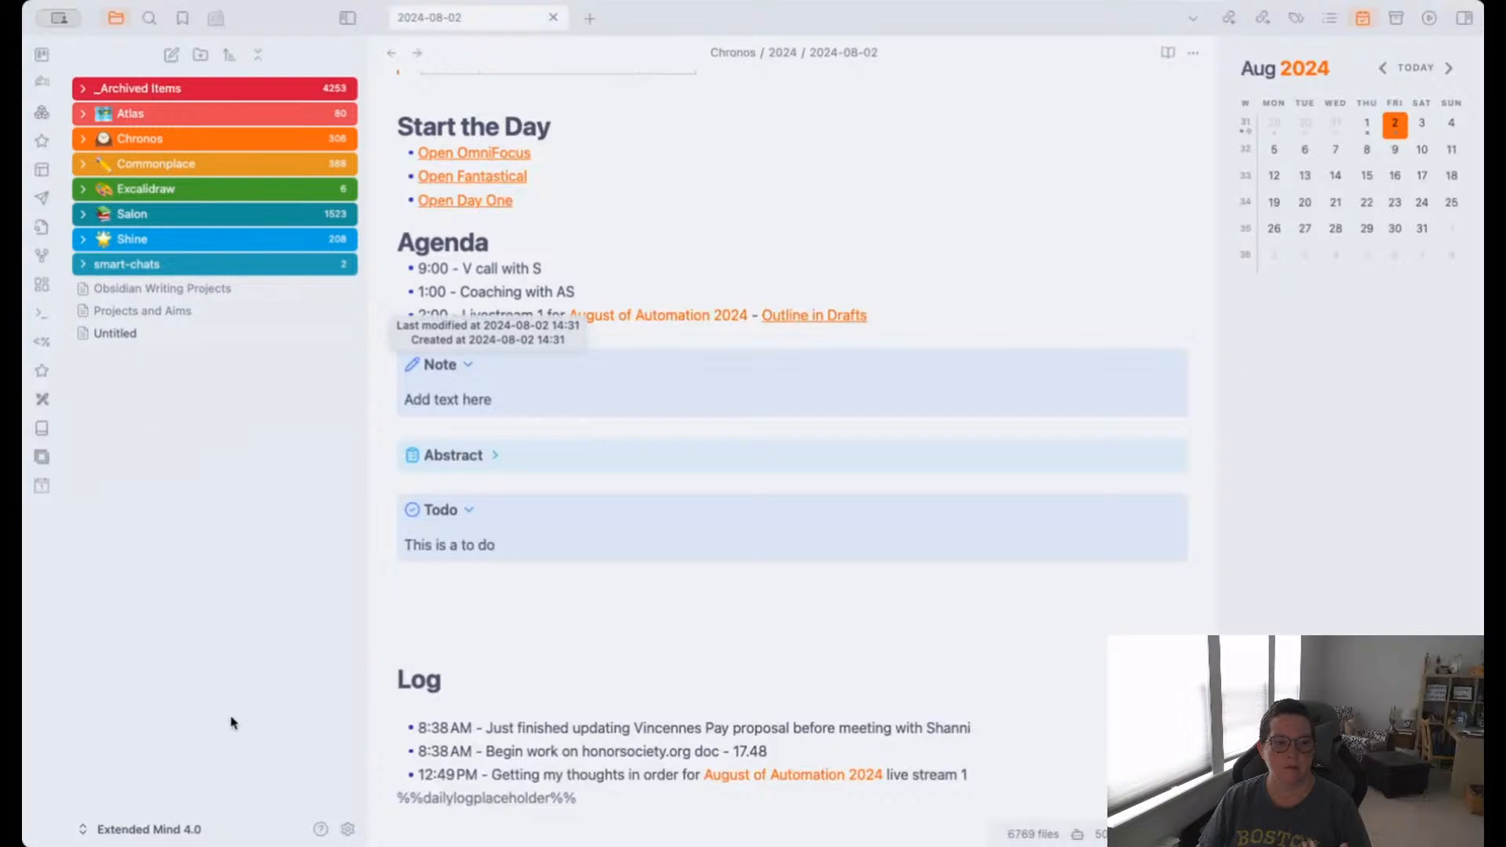
pyautogui.click(247, 695)
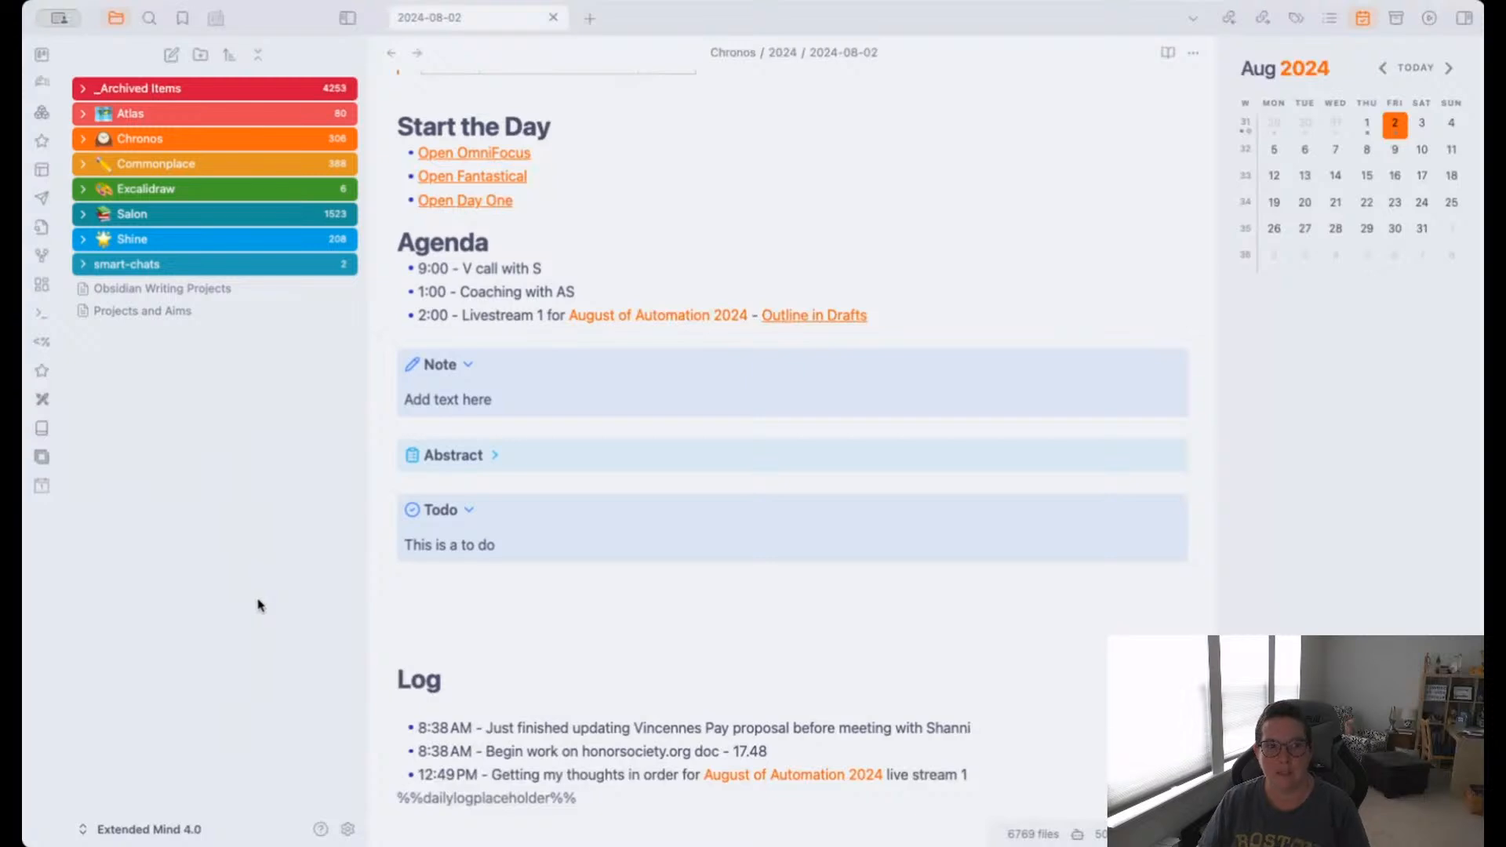
# Search the community plugins for "call", and install and enable Callout Manager.
pyautogui.click(347, 830)
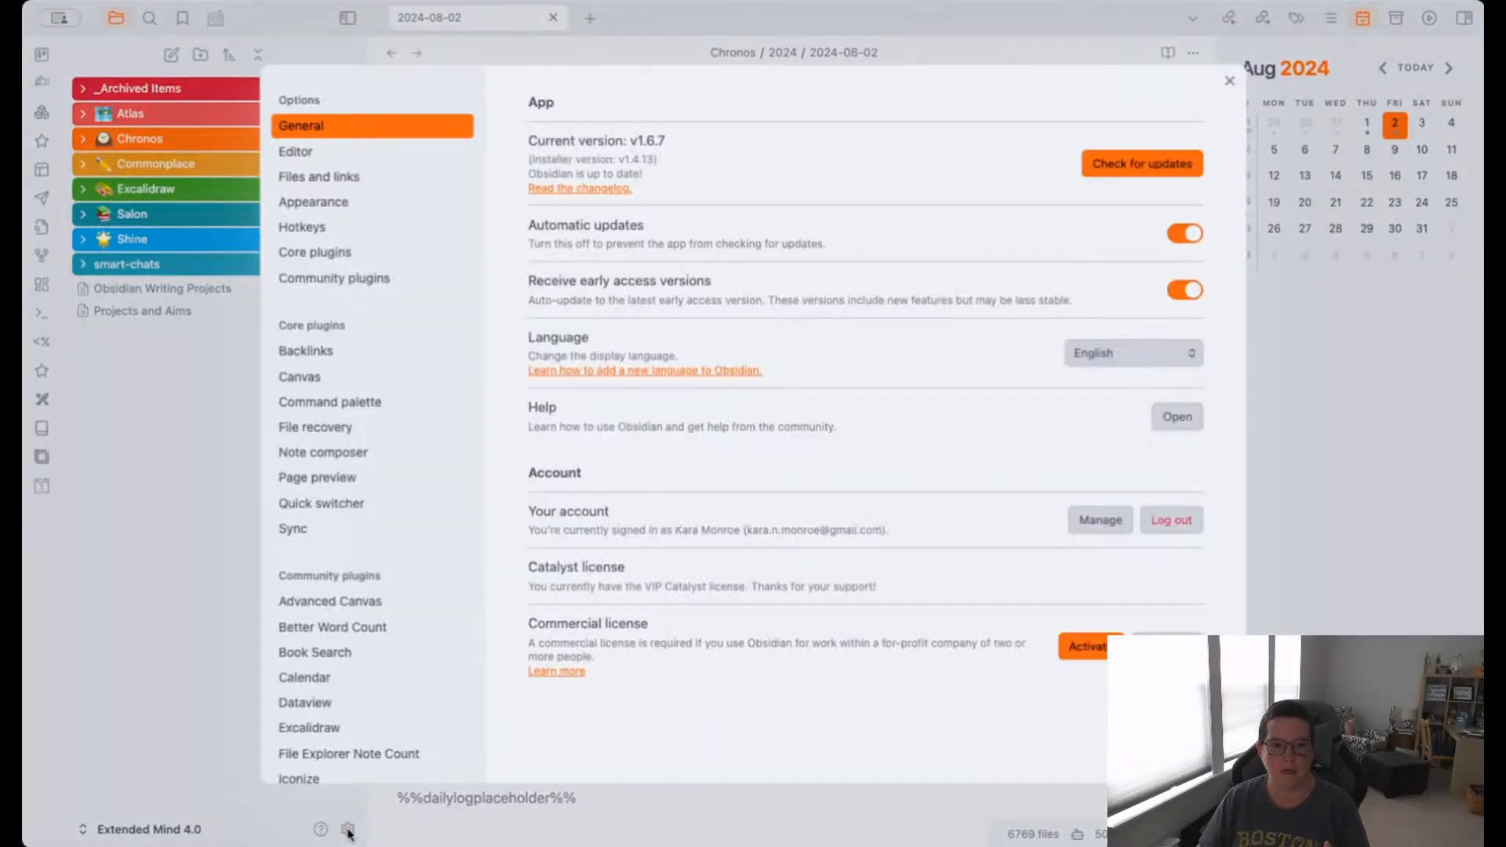
pyautogui.click(375, 284)
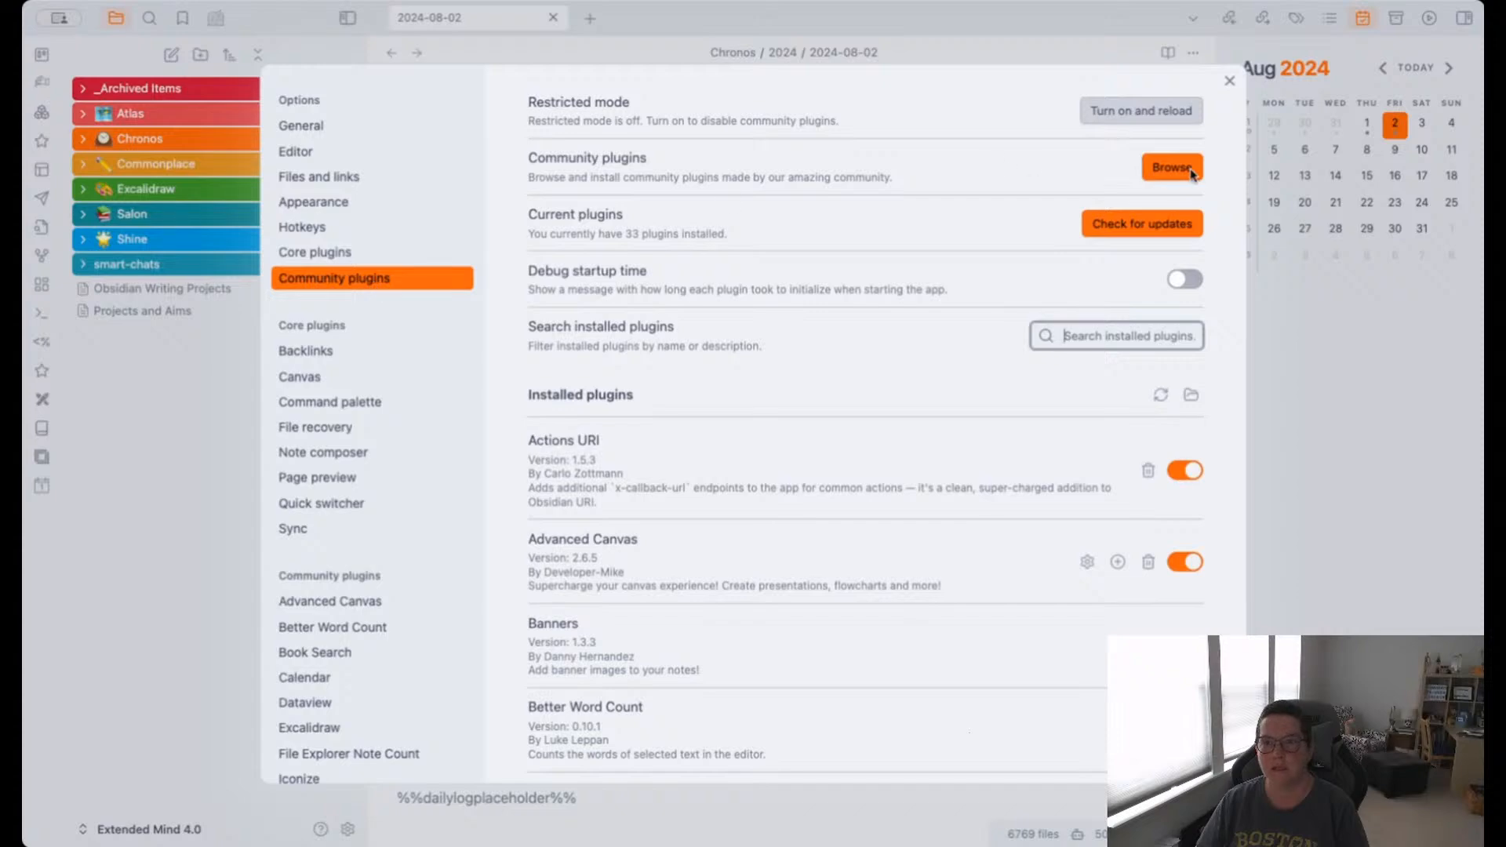
pyautogui.click(1156, 172)
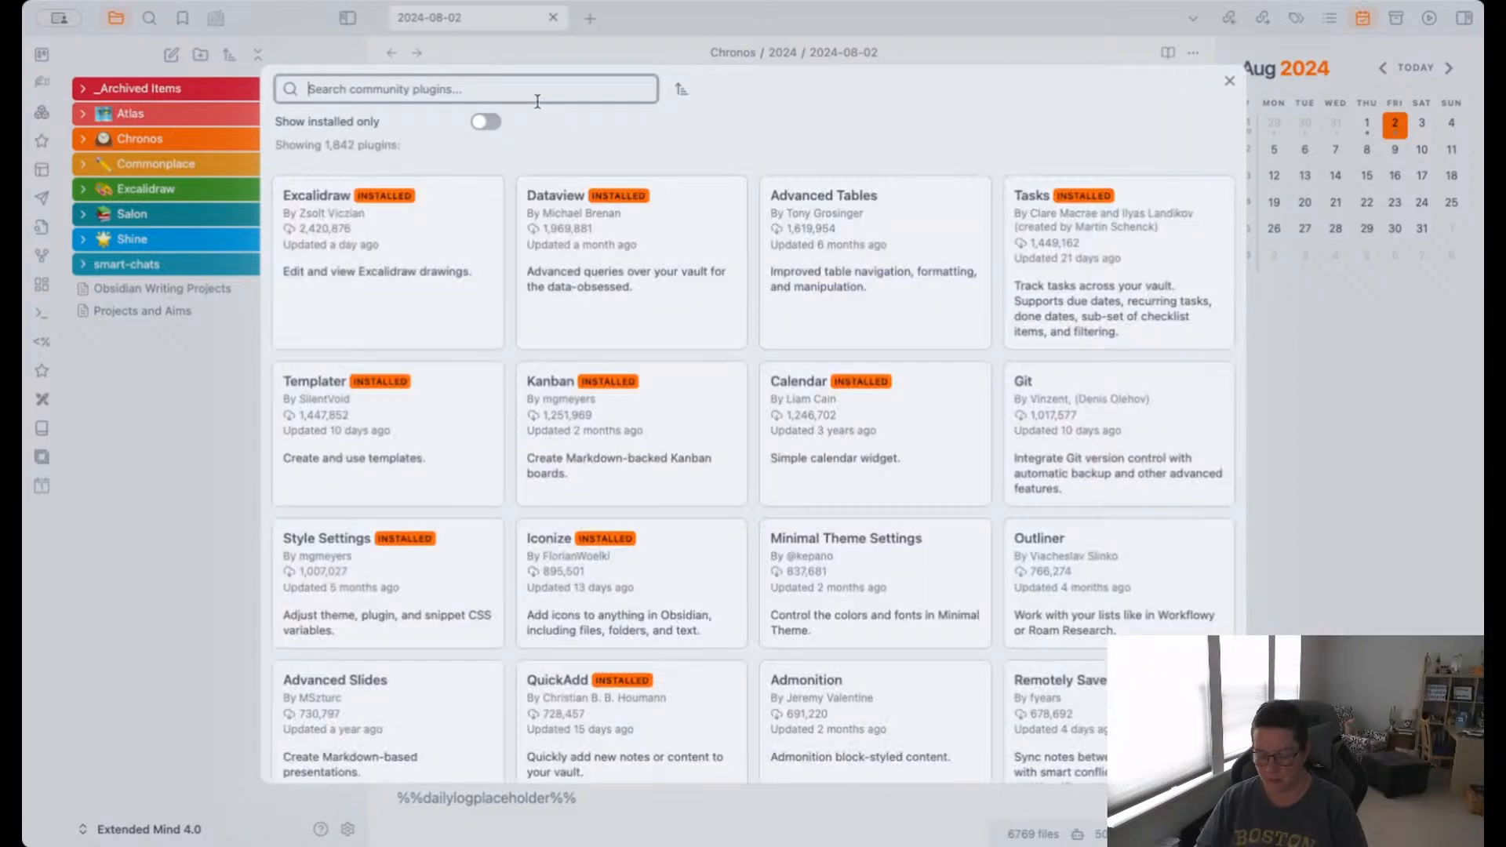
pyautogui.write('call')
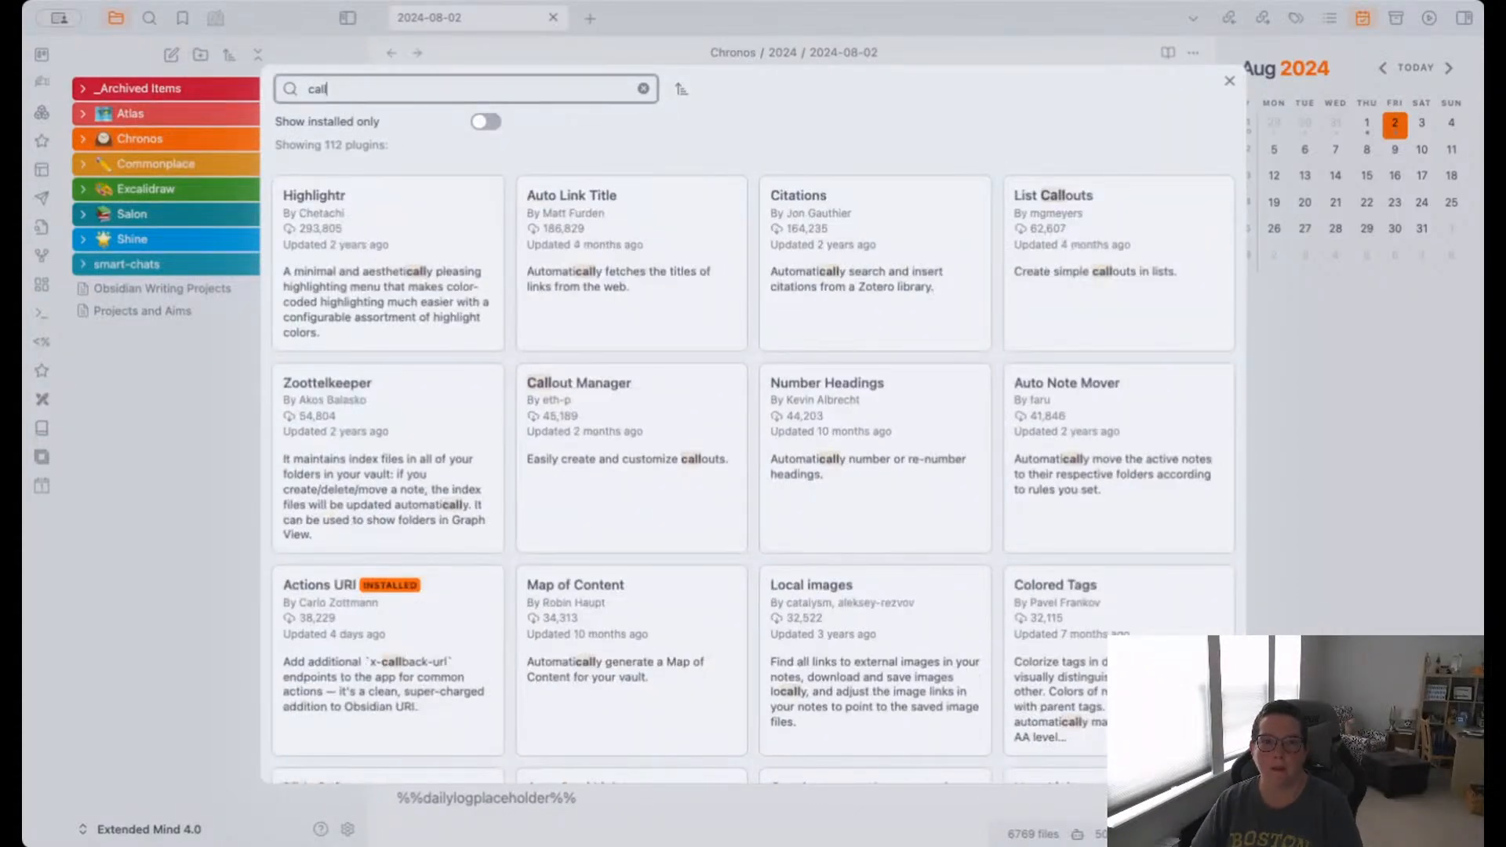
pyautogui.click(599, 404)
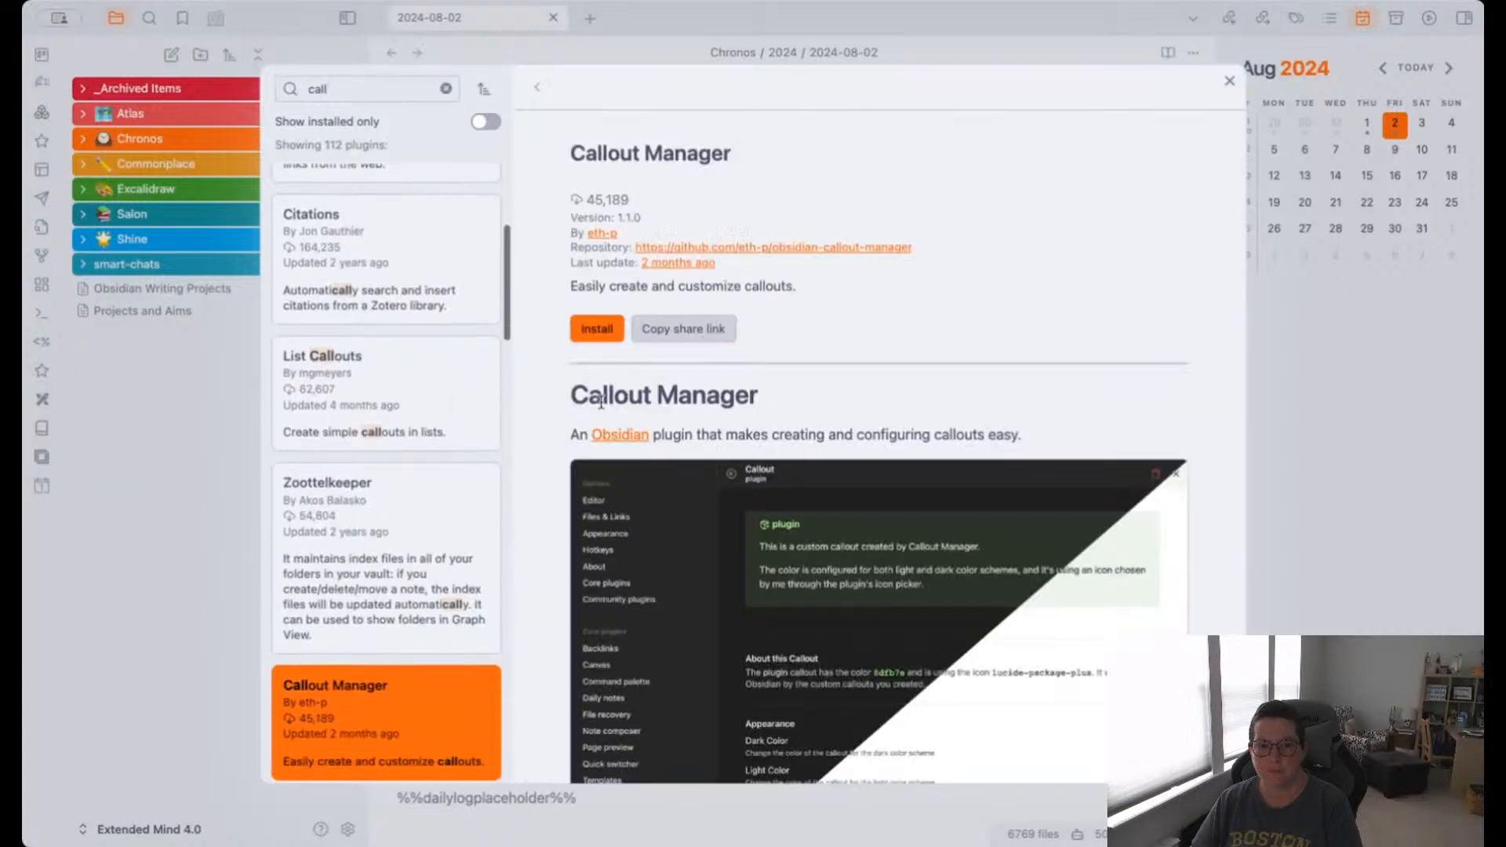
pyautogui.click(598, 330)
pyautogui.click(600, 331)
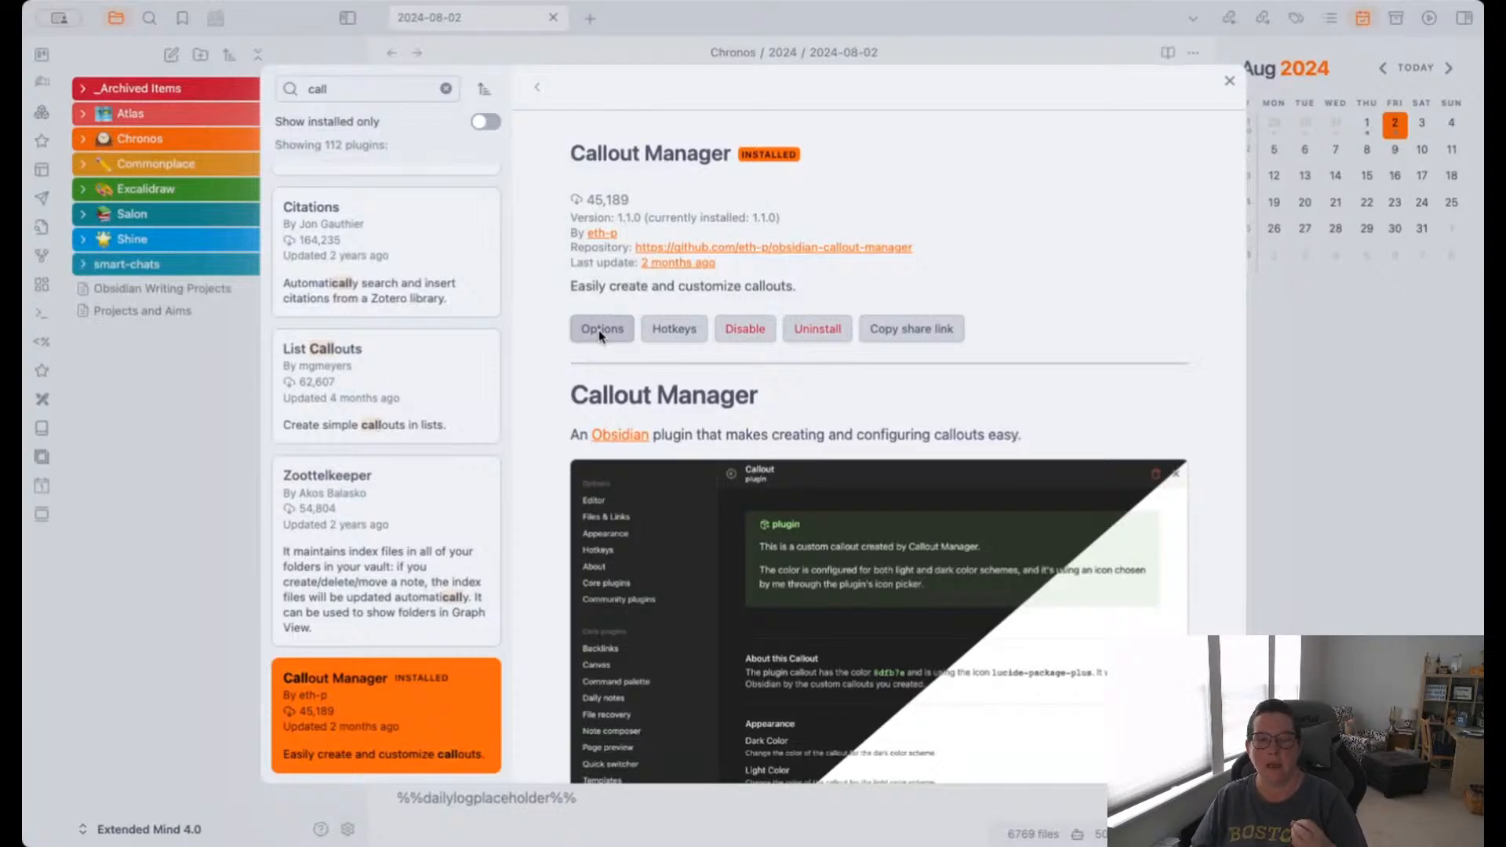
# Customize the danger callout in Callout Manager with the lucide-alert-triangle icon and the color yellow, and close the settings.
pyautogui.click(601, 330)
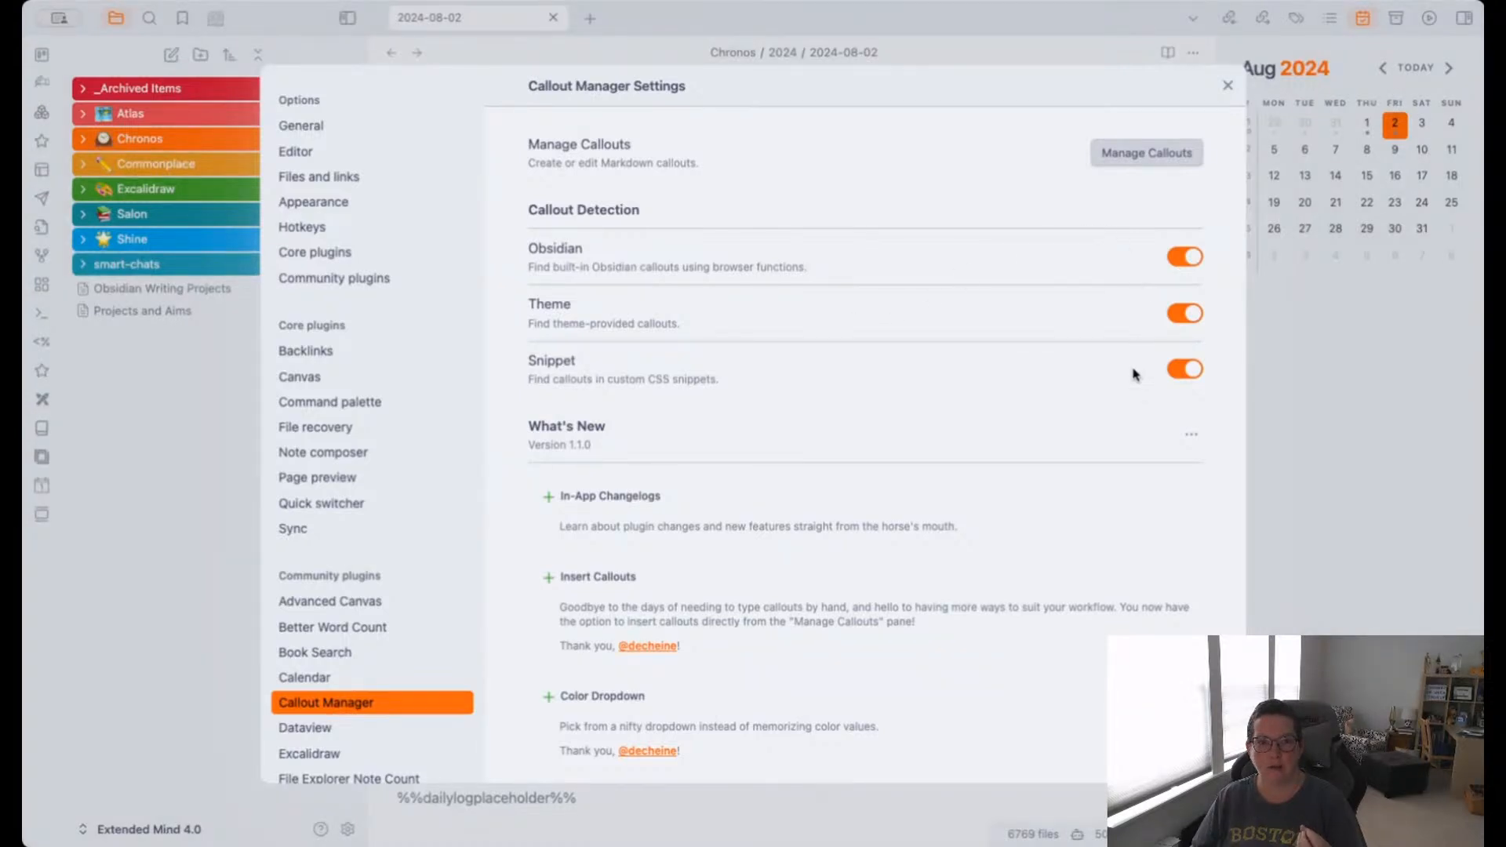
pyautogui.click(1169, 160)
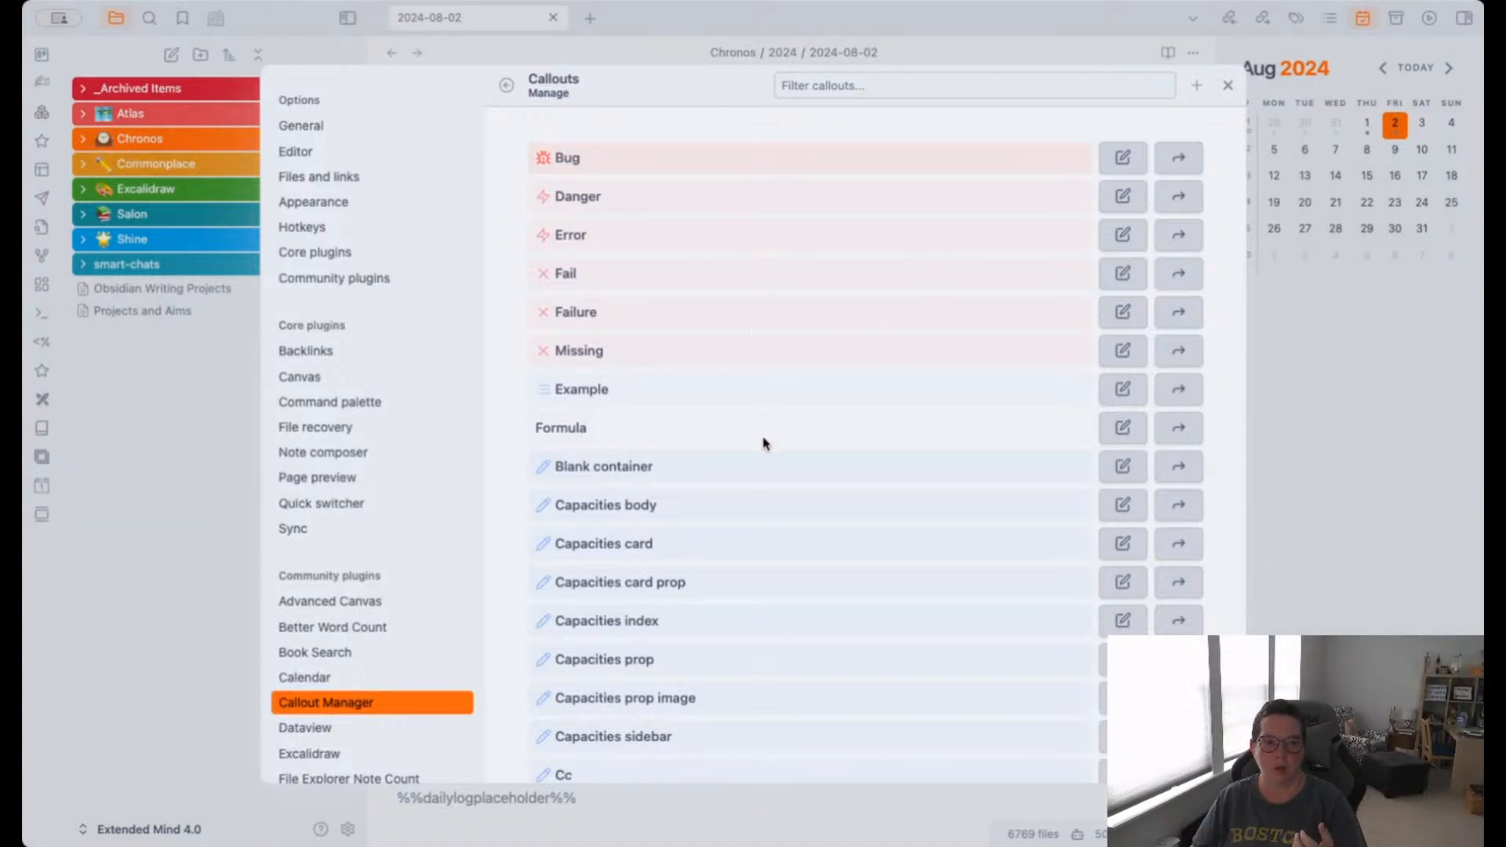
pyautogui.scroll(-10, 780, 447)
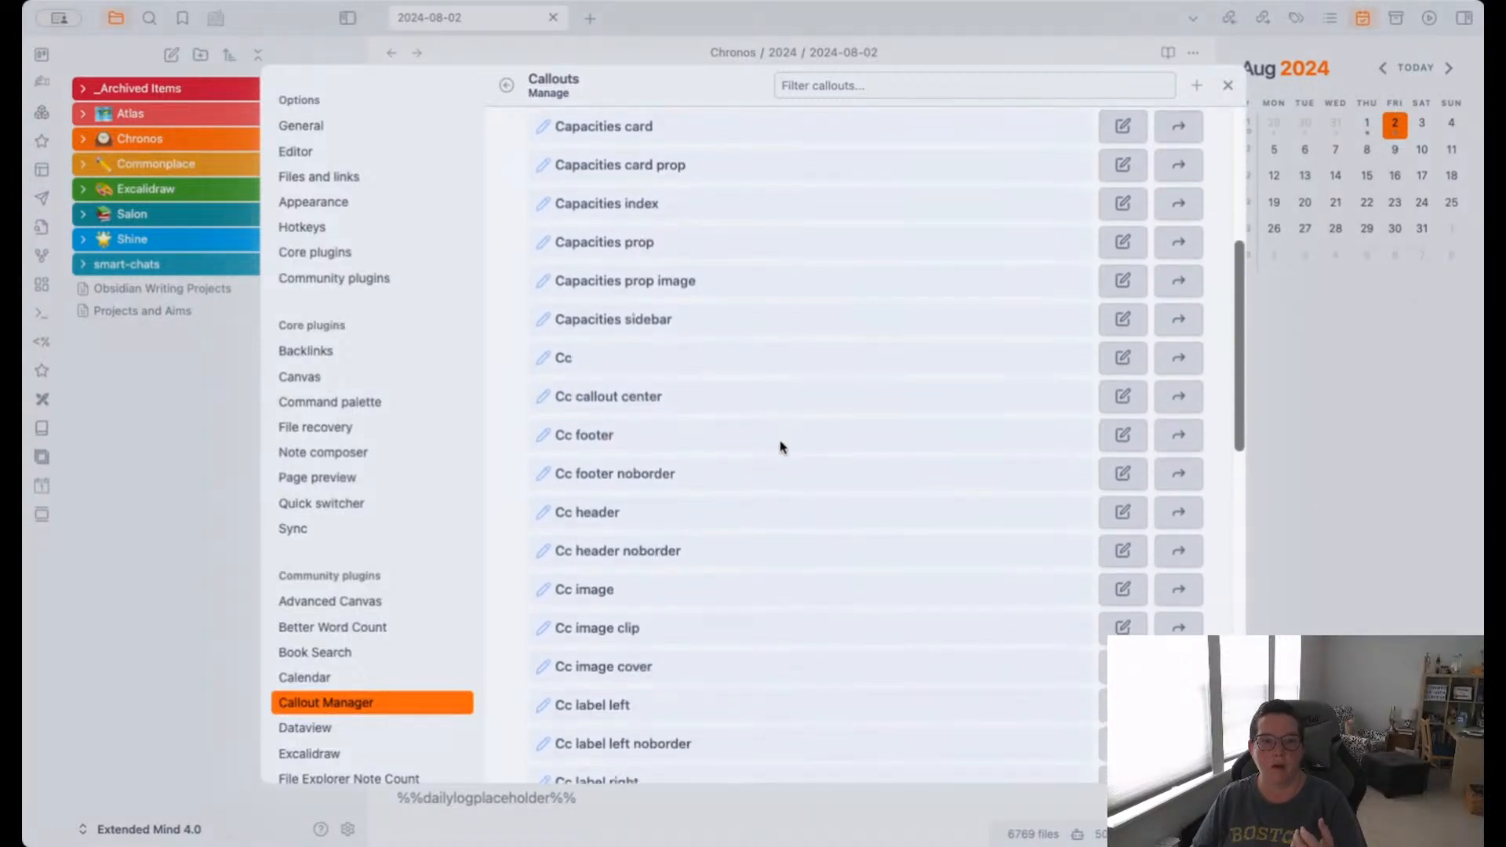
pyautogui.scroll(-1, 780, 447)
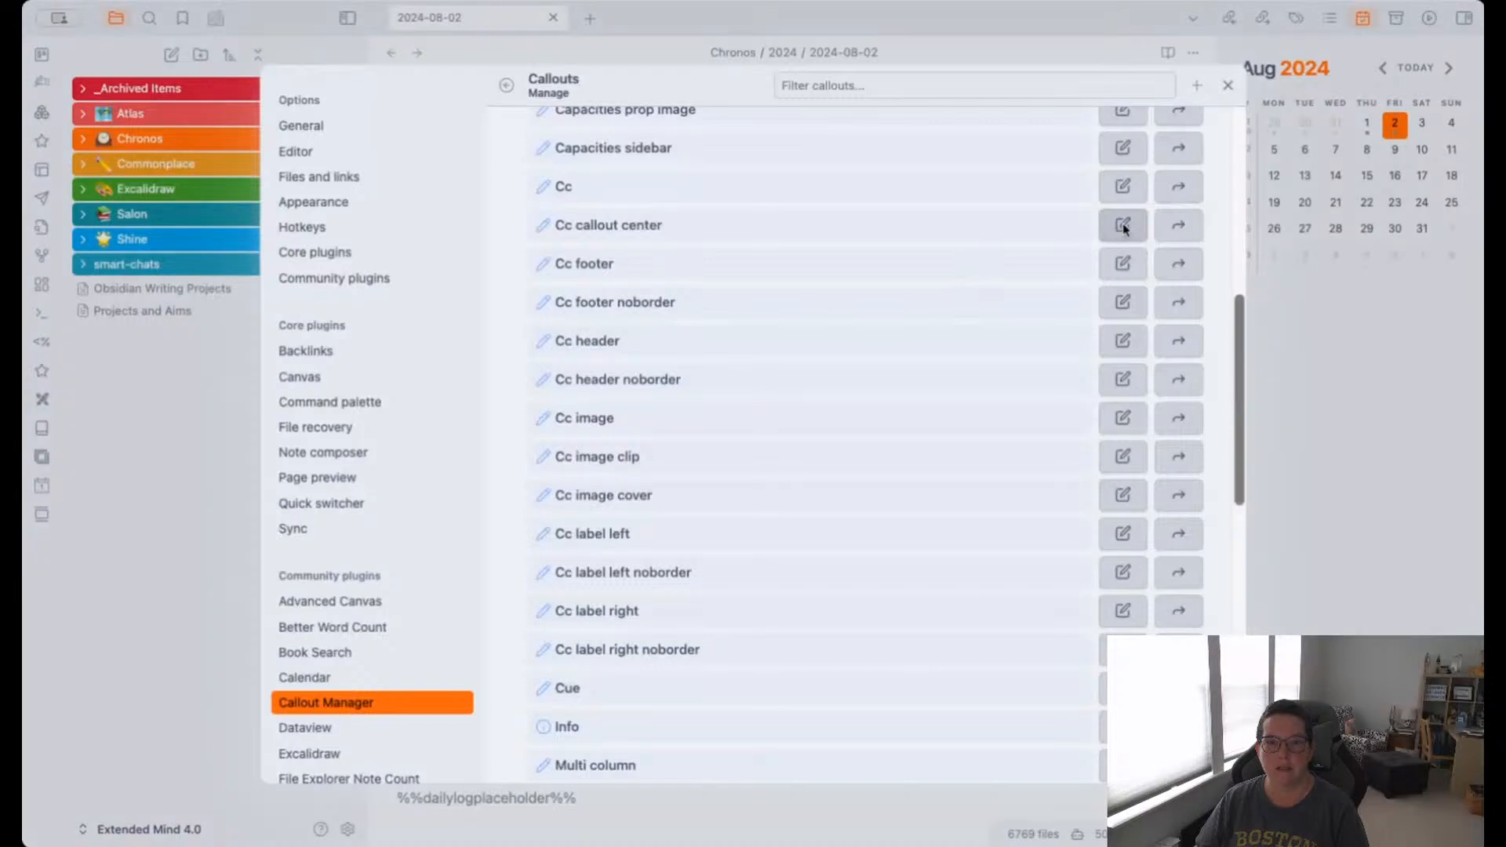
pyautogui.scroll(5, 985, 245)
pyautogui.scroll(3, 985, 250)
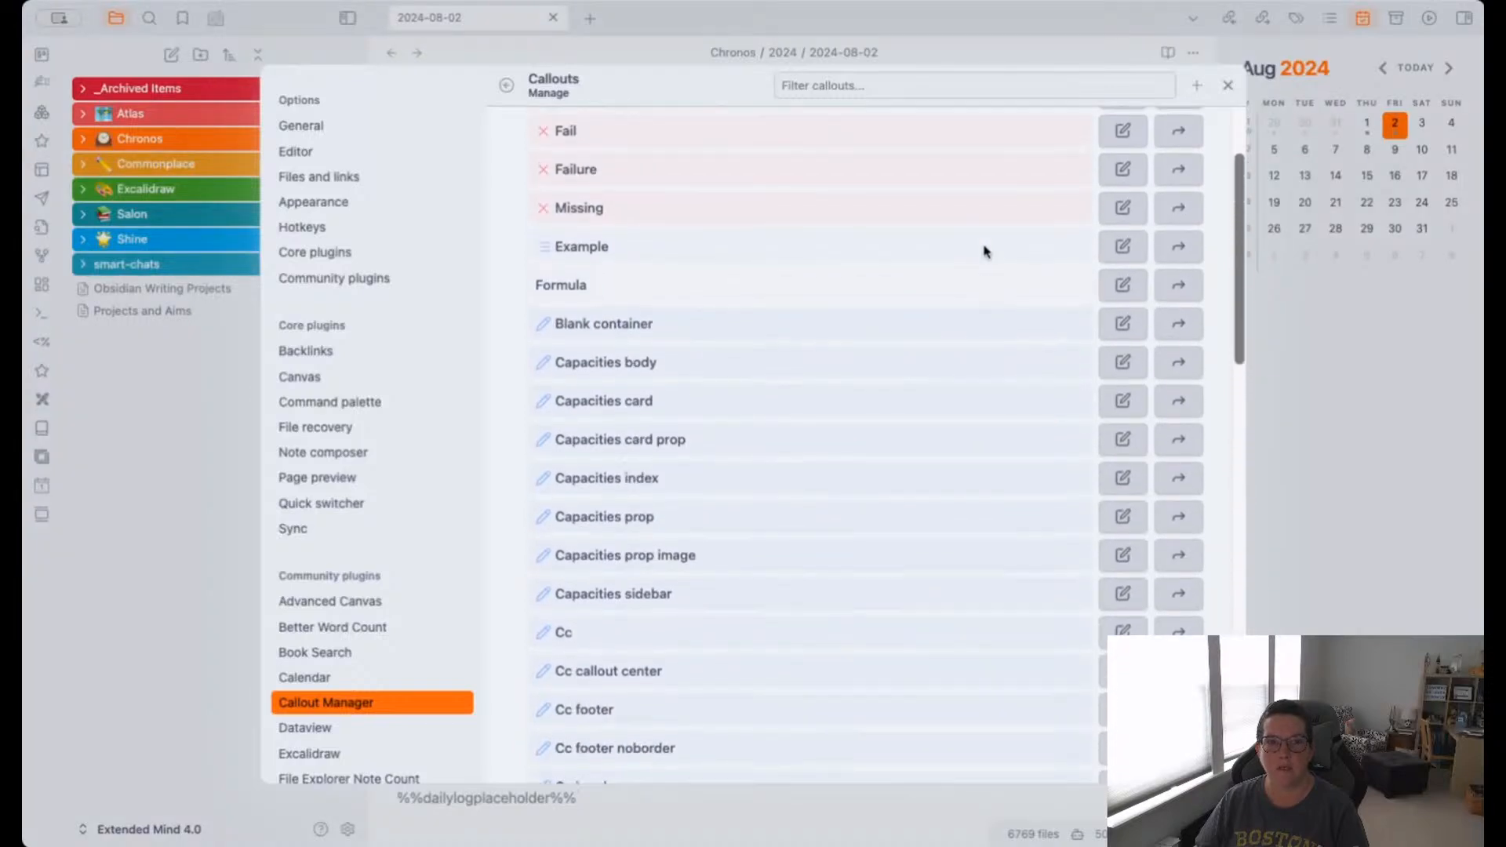
pyautogui.click(1123, 196)
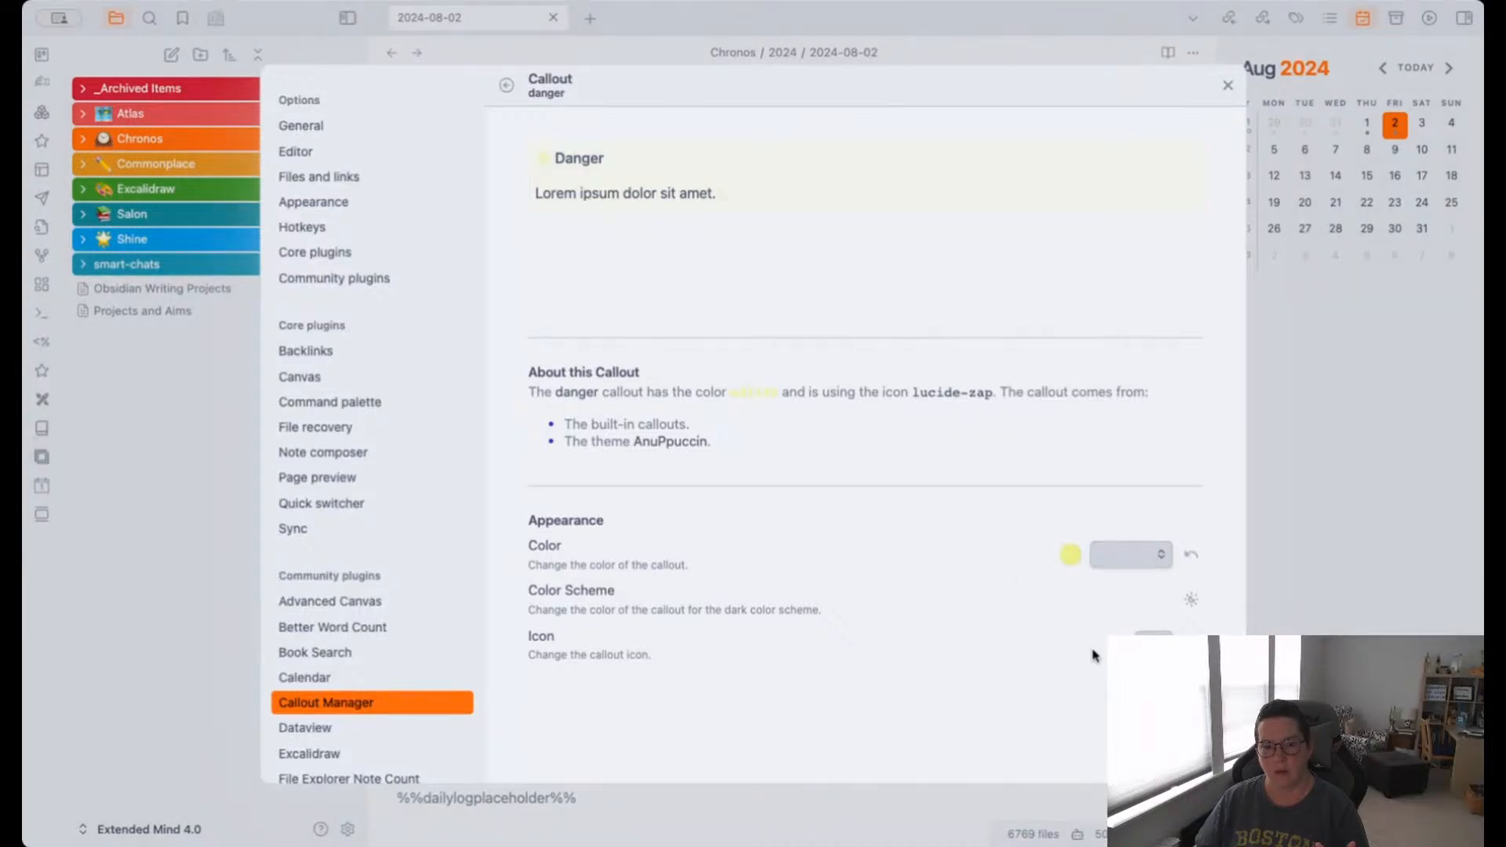
pyautogui.click(1153, 644)
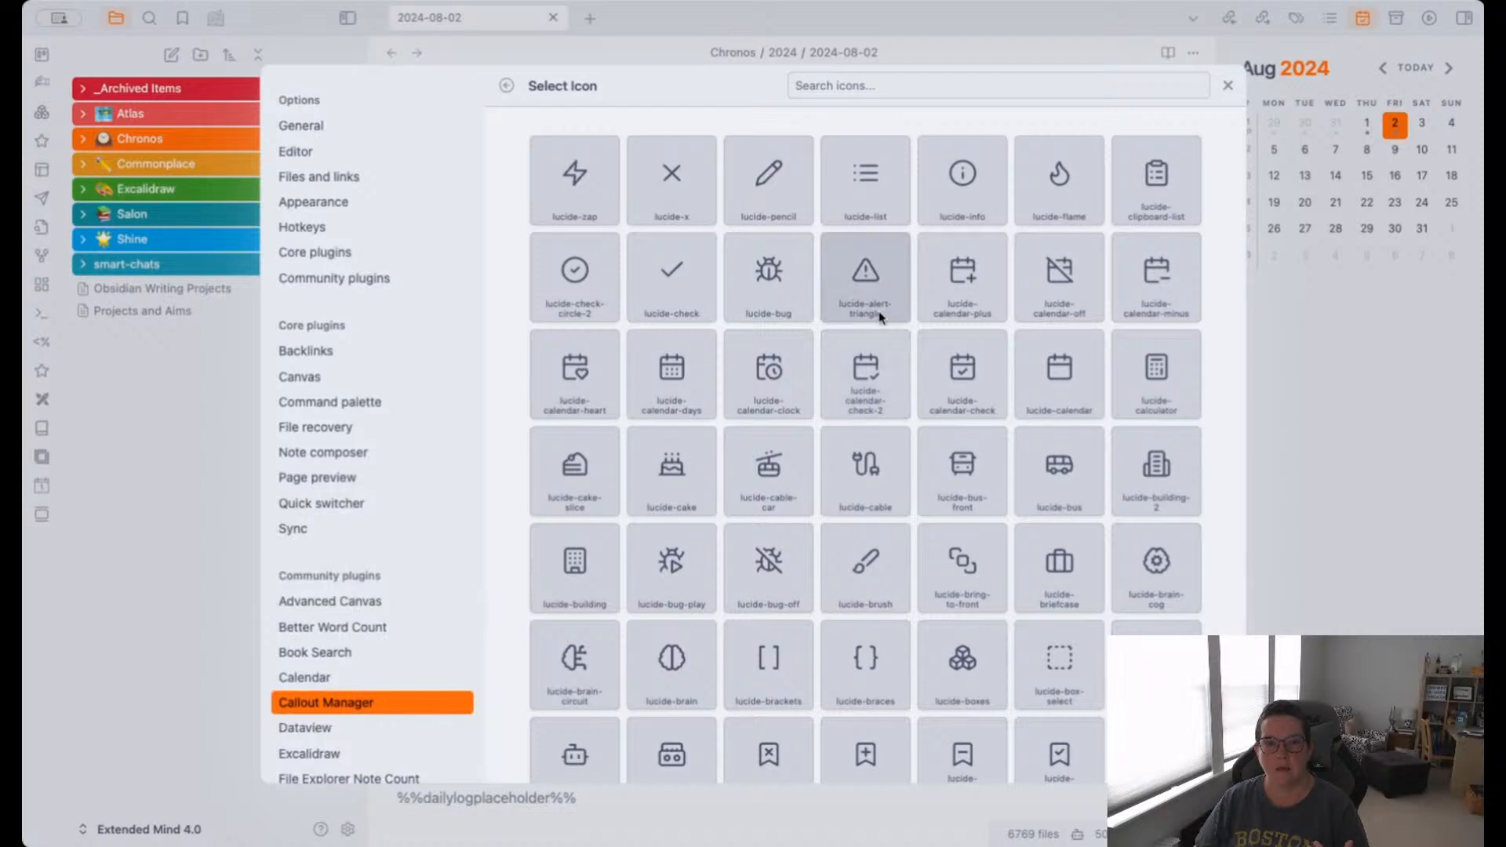
pyautogui.click(866, 278)
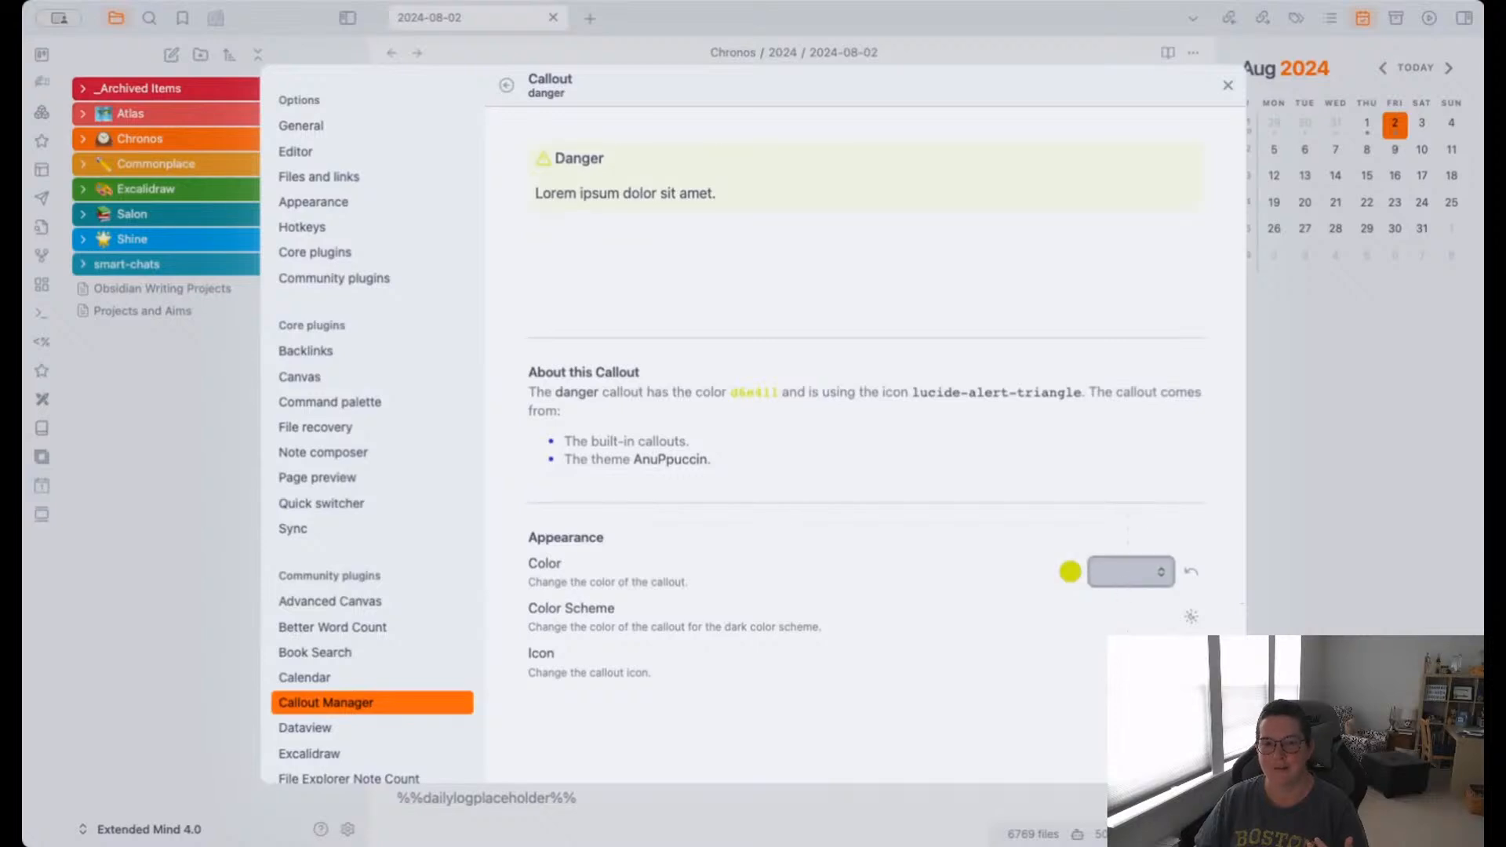
pyautogui.click(1118, 627)
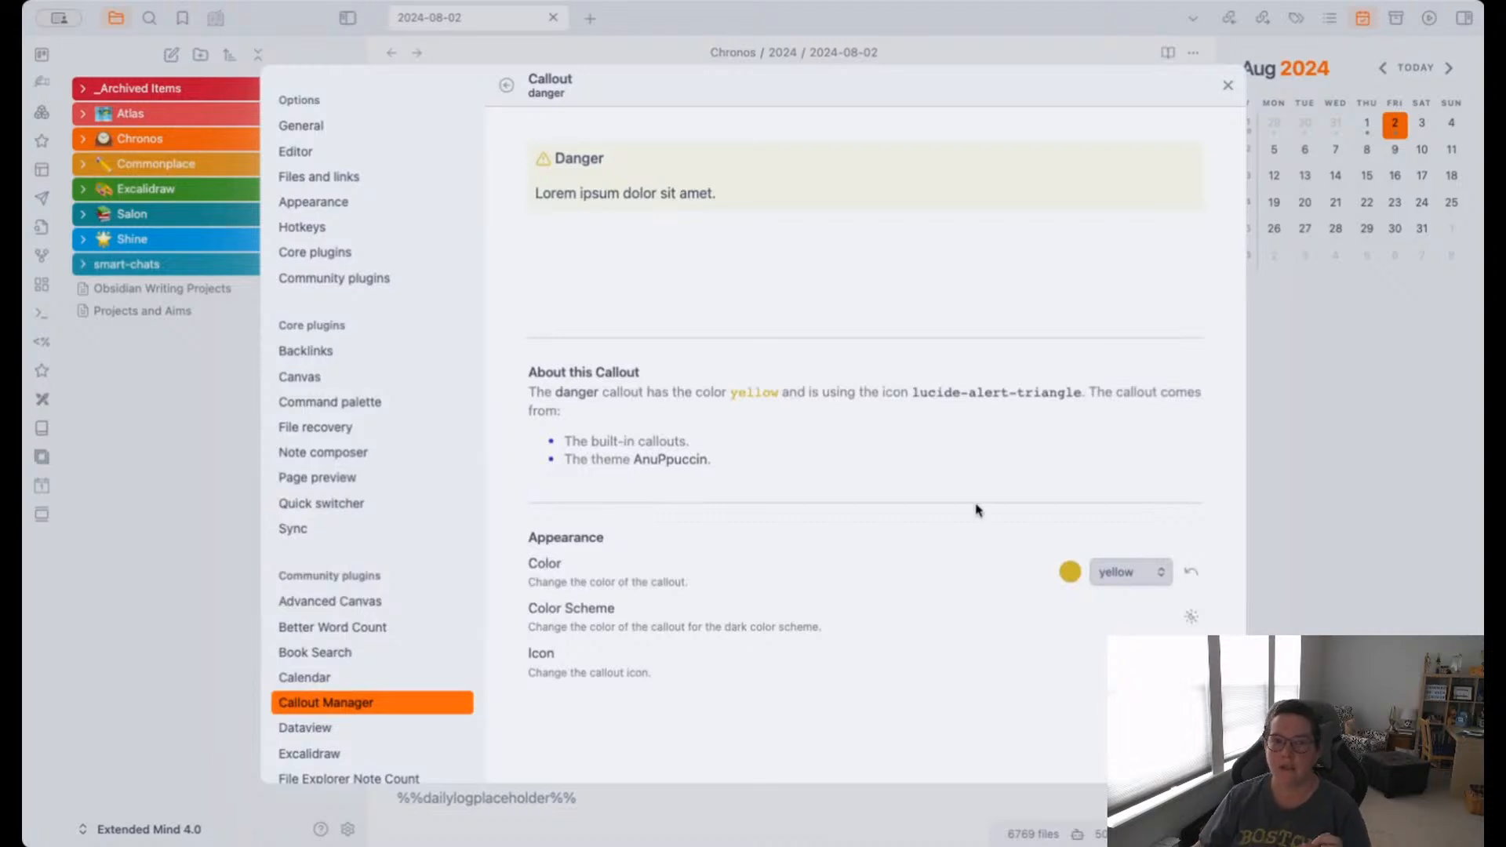
pyautogui.click(1227, 87)
# Insert a callout below the Todo callout with the Insert callout command and set its type to WARNING.
pyautogui.click(427, 588)
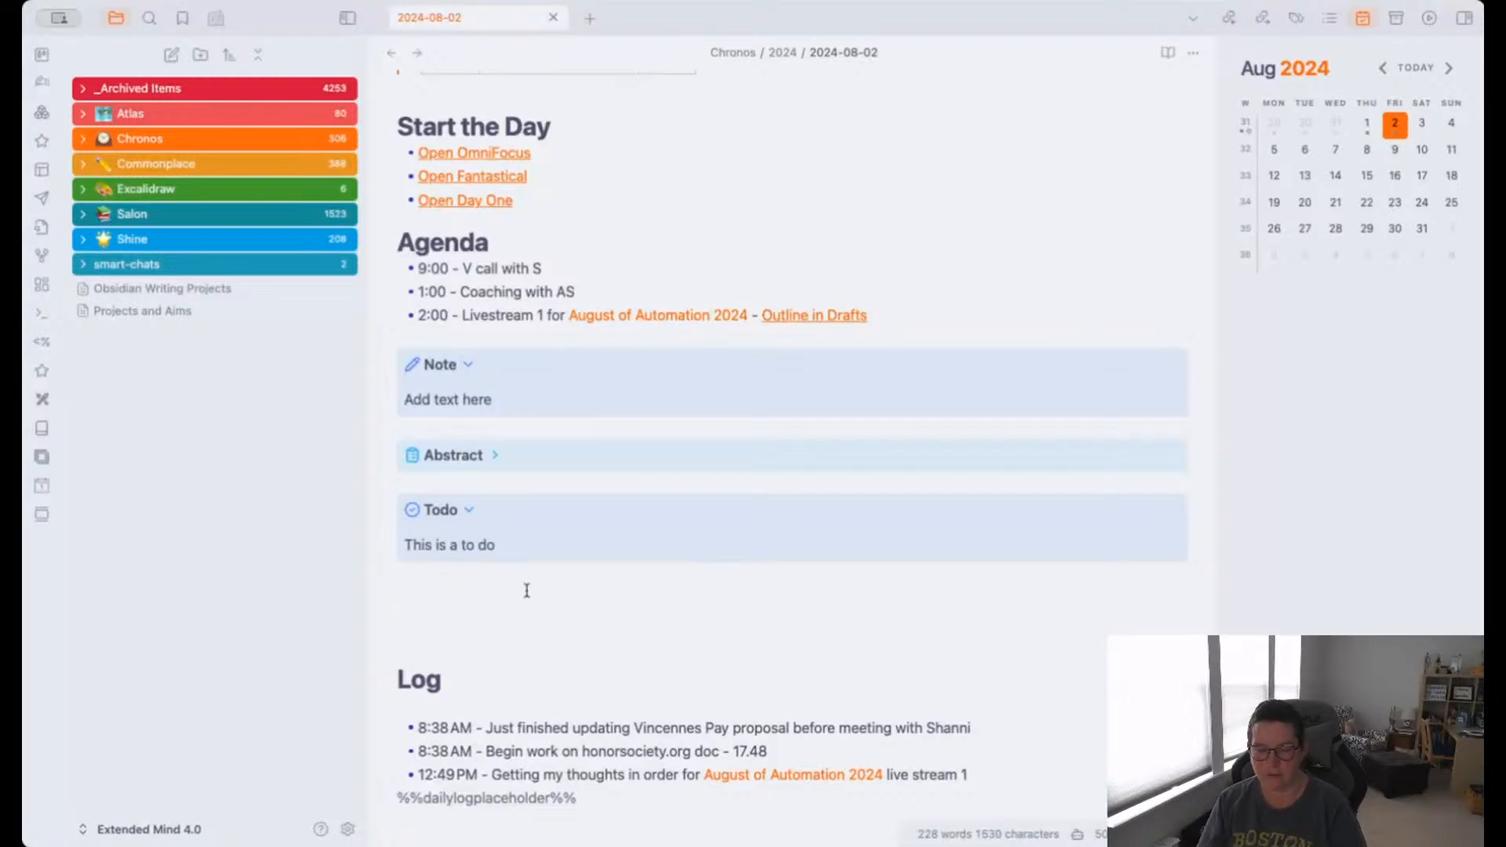
pyautogui.press('super+p')
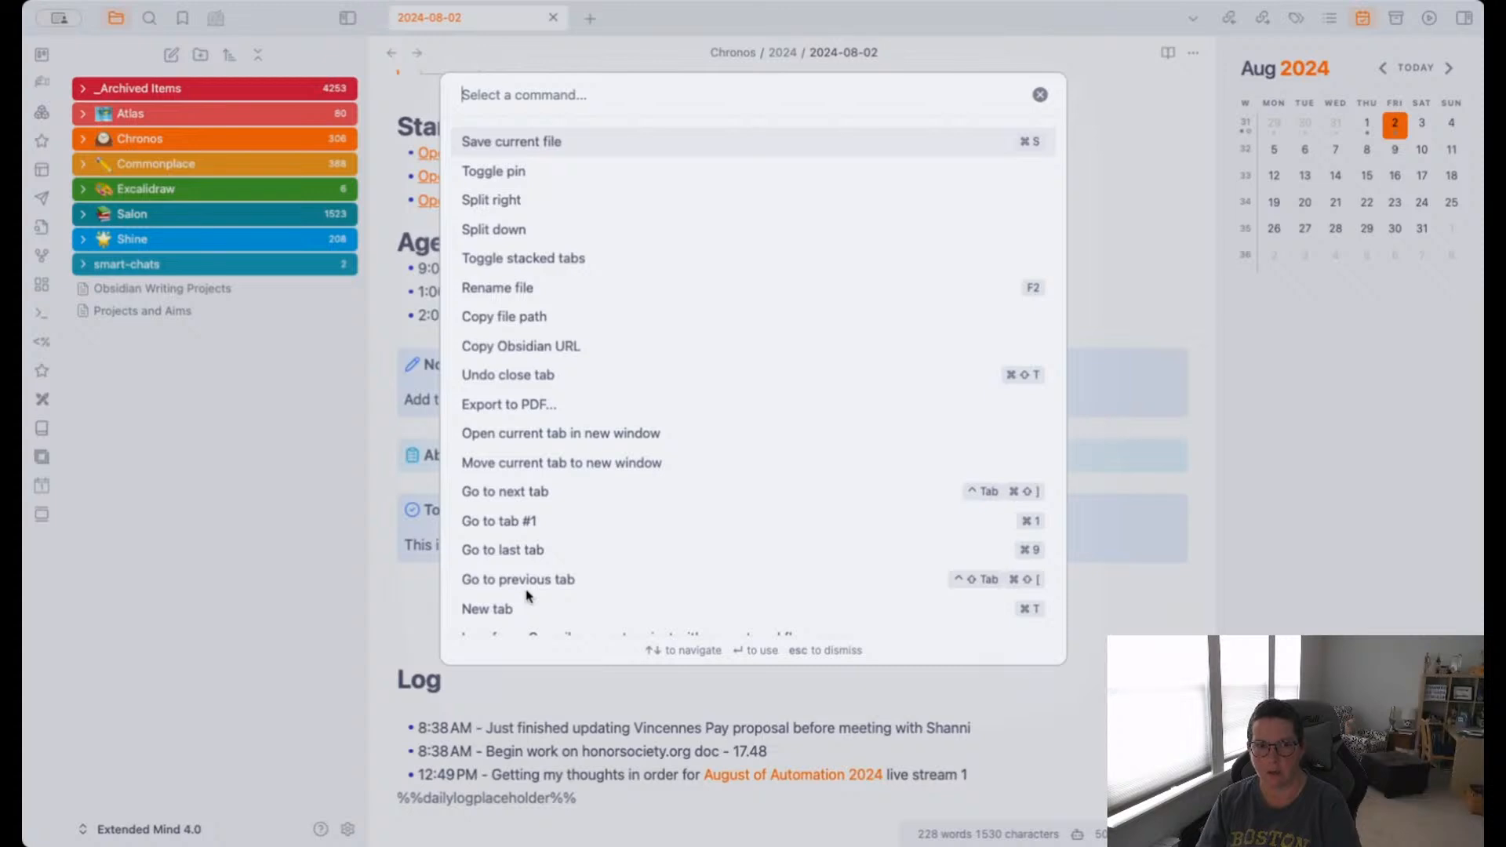
pyautogui.write('call')
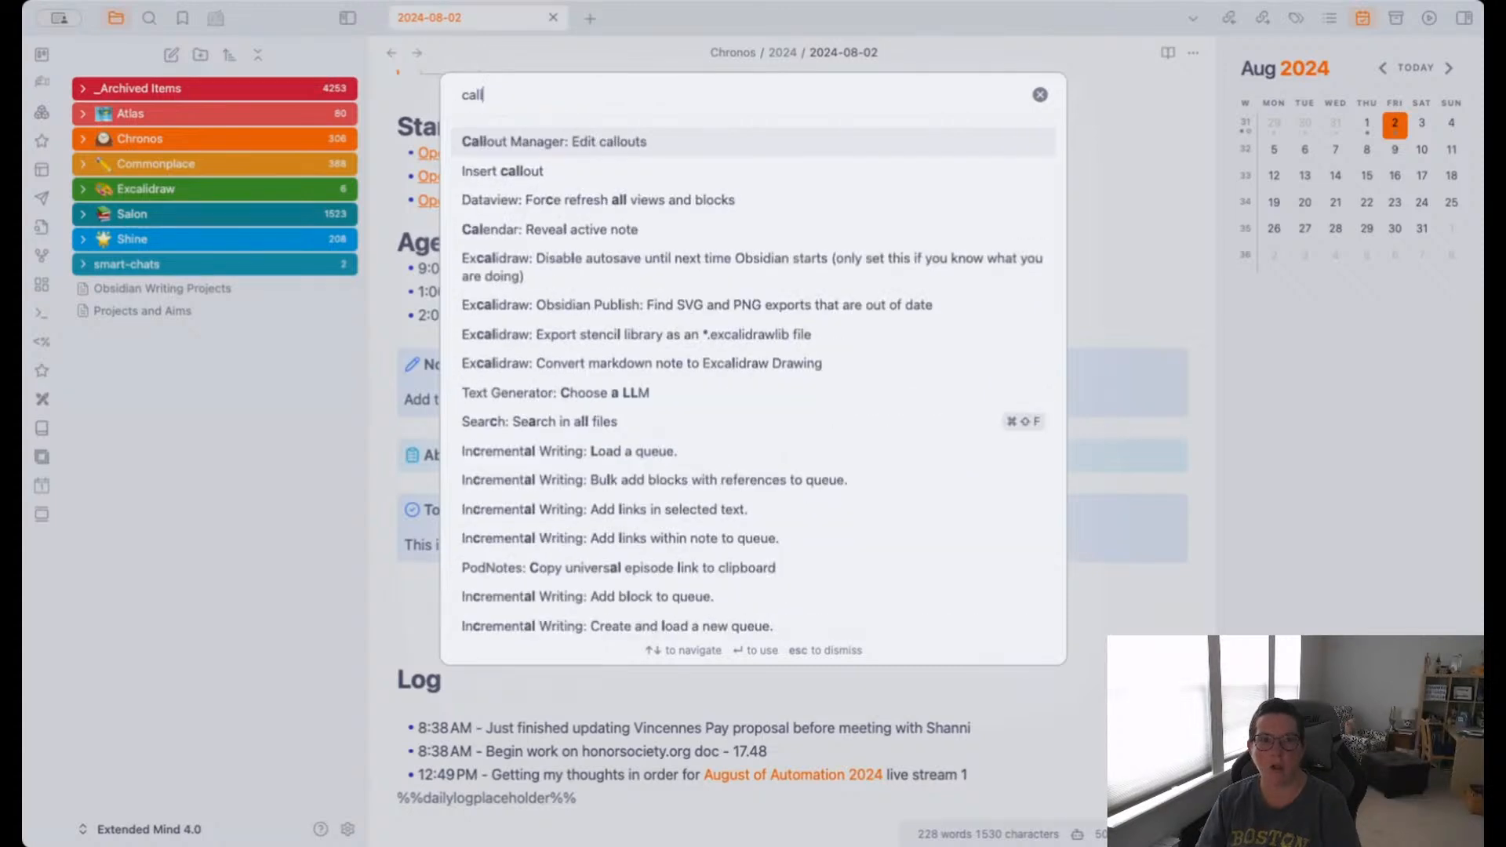
pyautogui.press('Down')
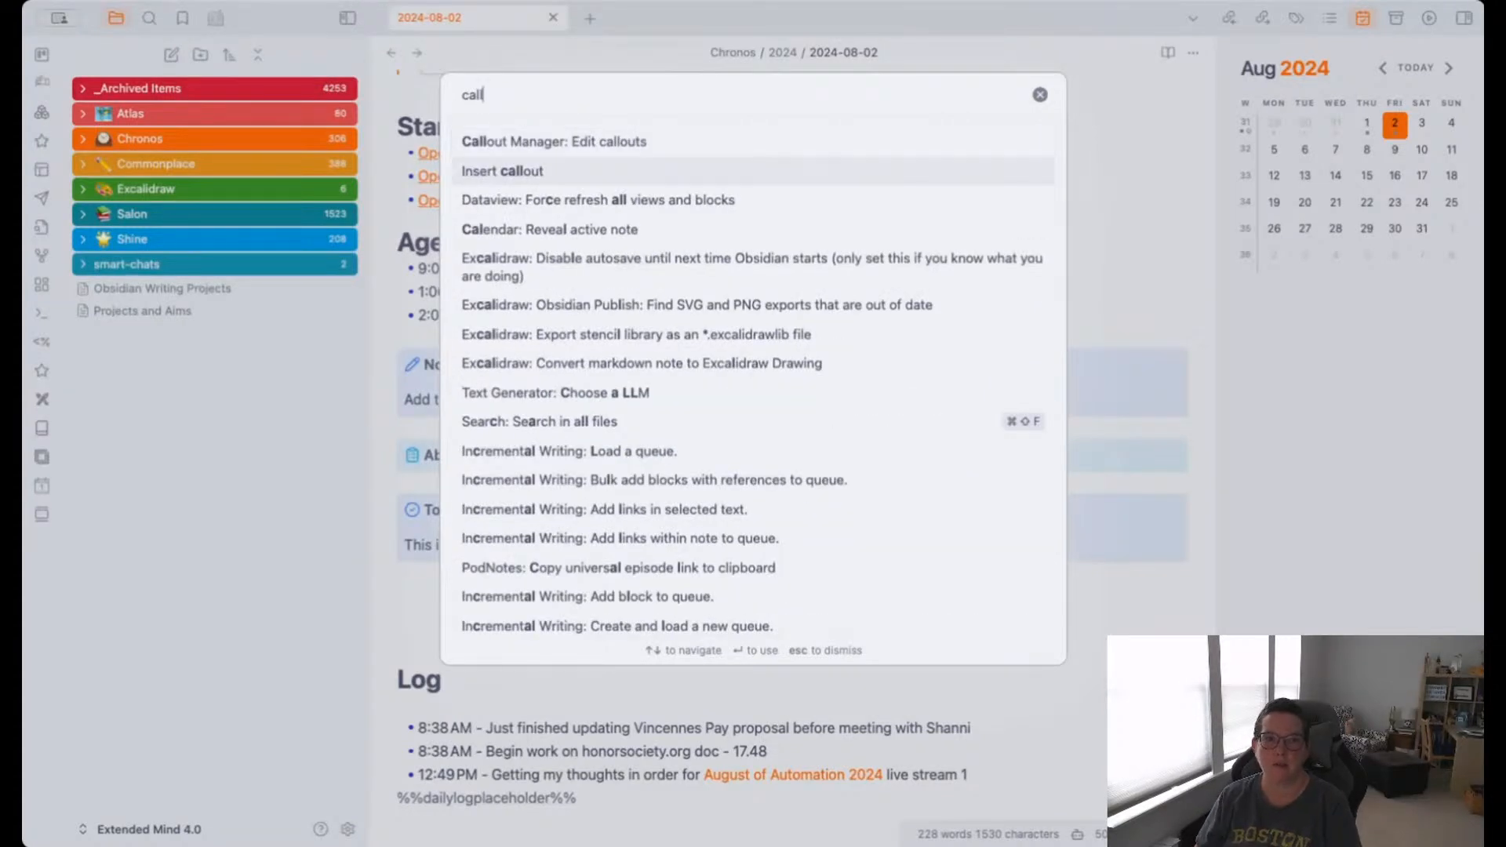
pyautogui.press('Return')
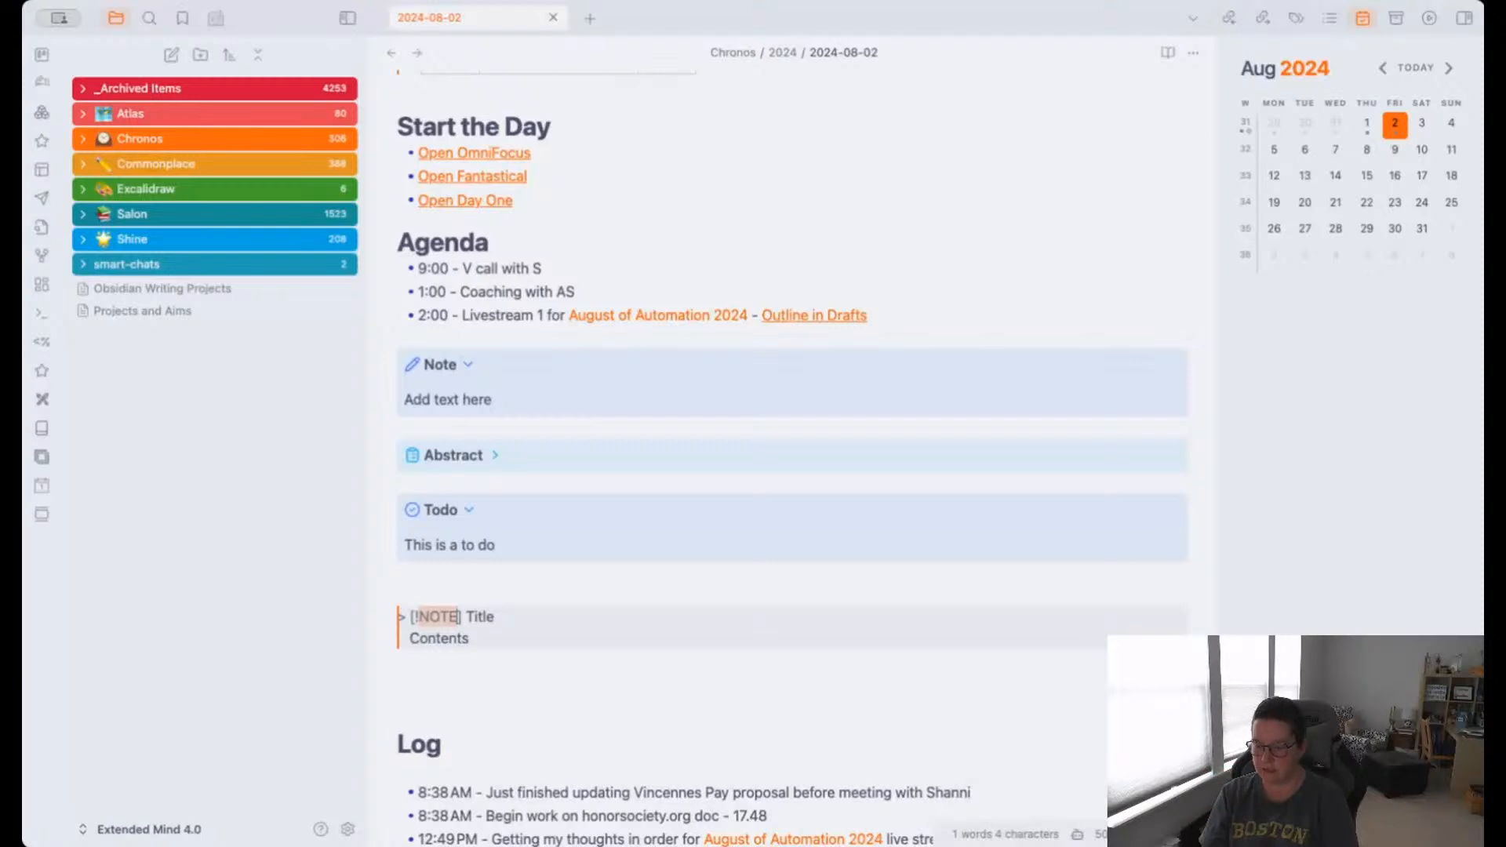
pyautogui.write('WARNING')
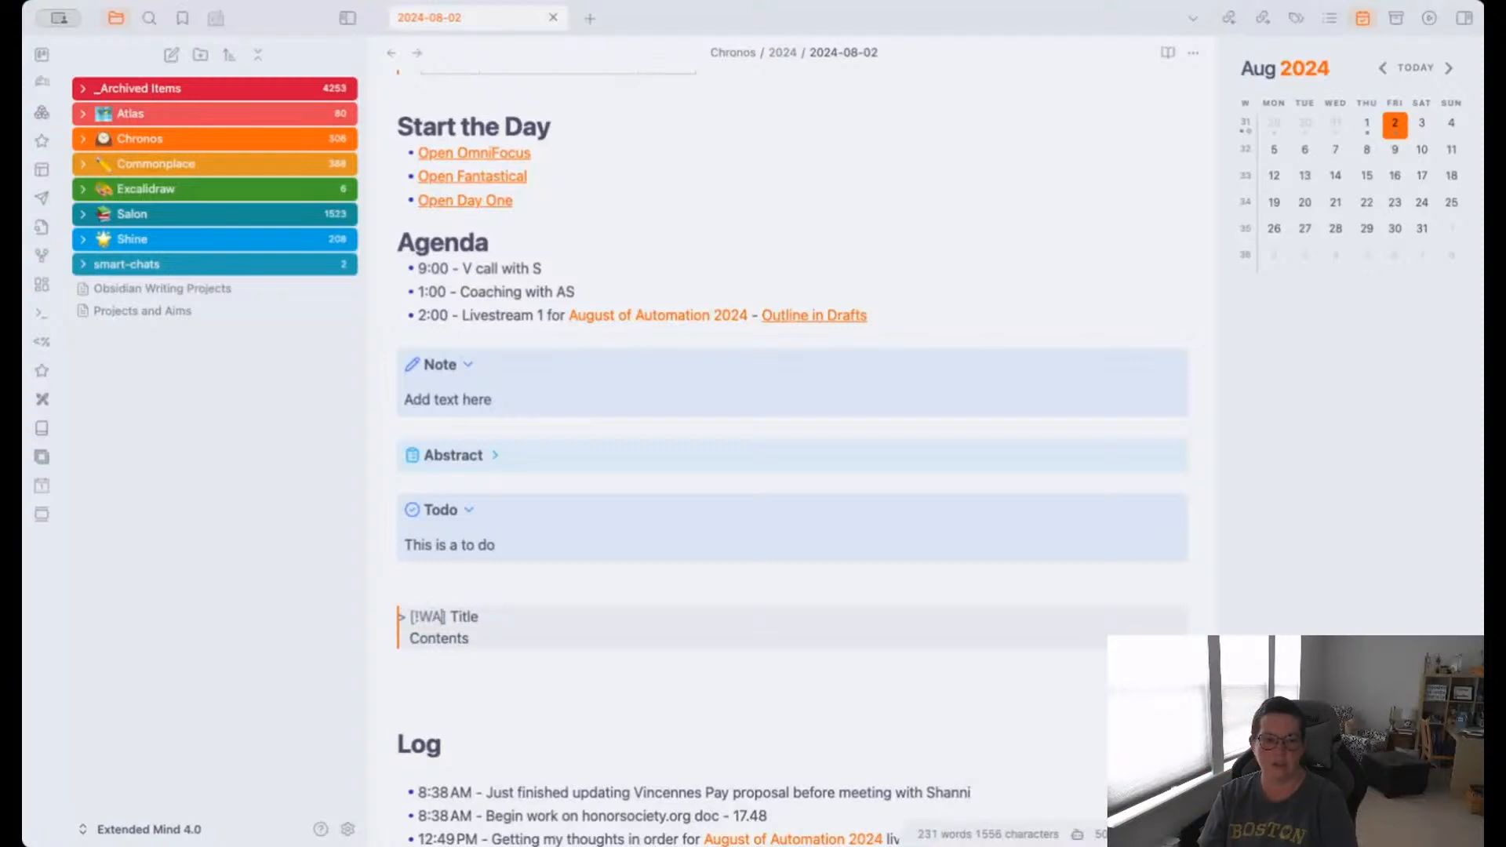
# Set the new callout's title to WARNING and its contents to "Use Caution", and add blank lines below it.
pyautogui.doubleClick(506, 617)
pyautogui.write('WARNING')
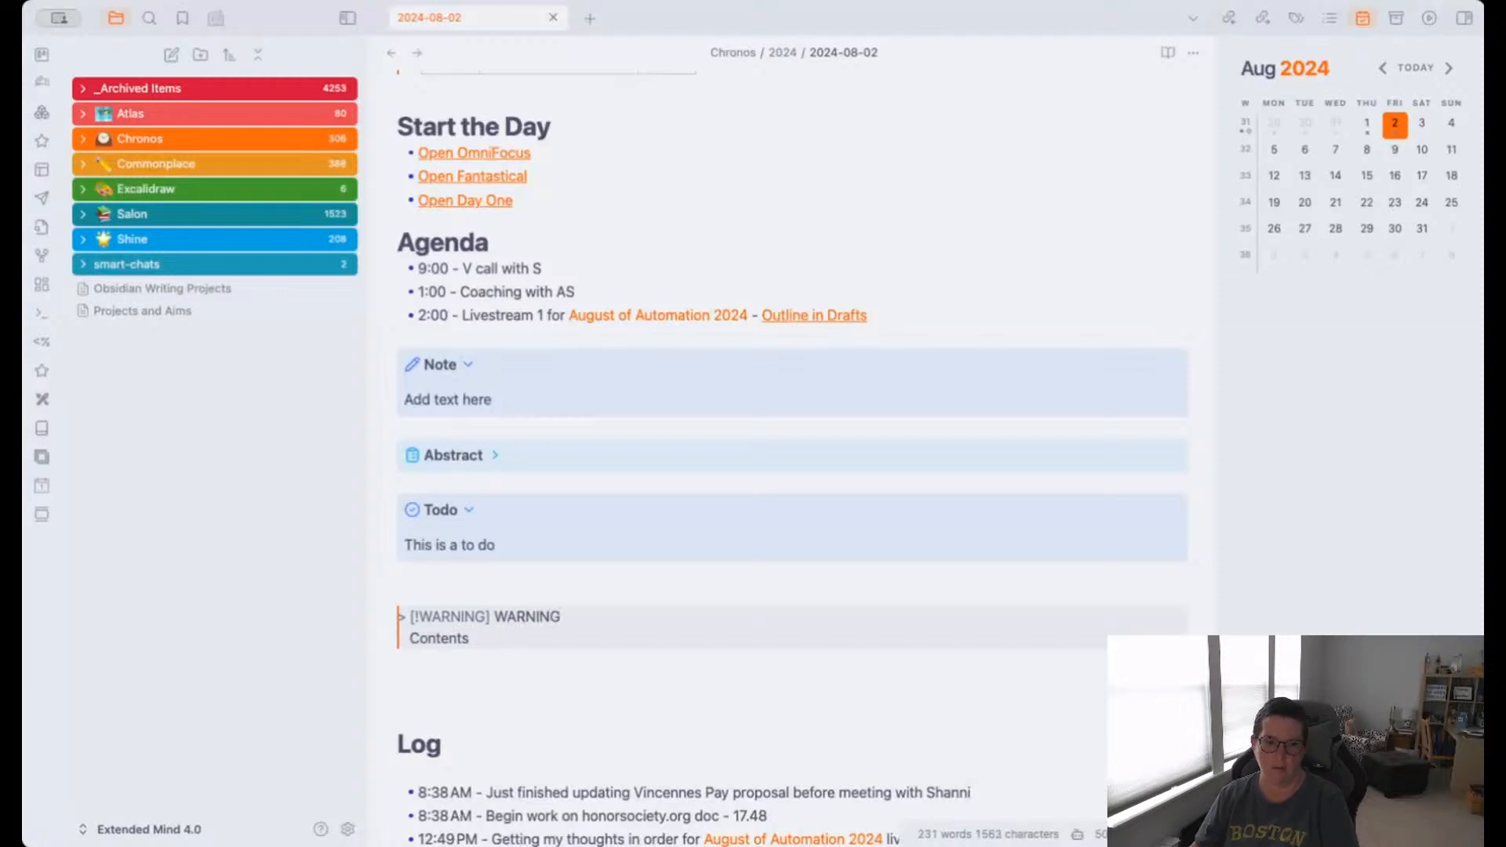
pyautogui.doubleClick(473, 638)
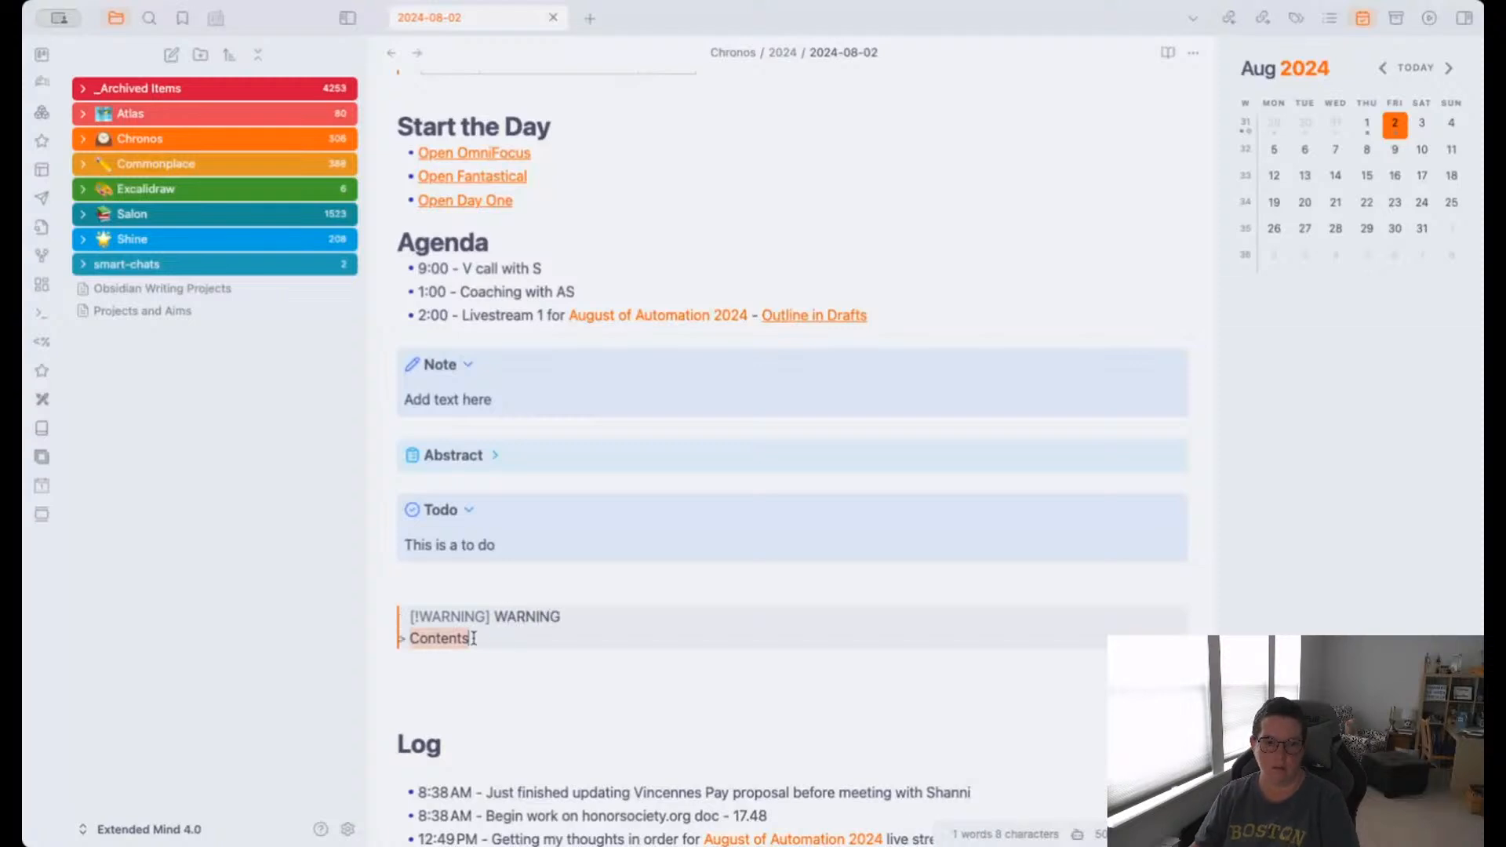
pyautogui.write('Use Caution')
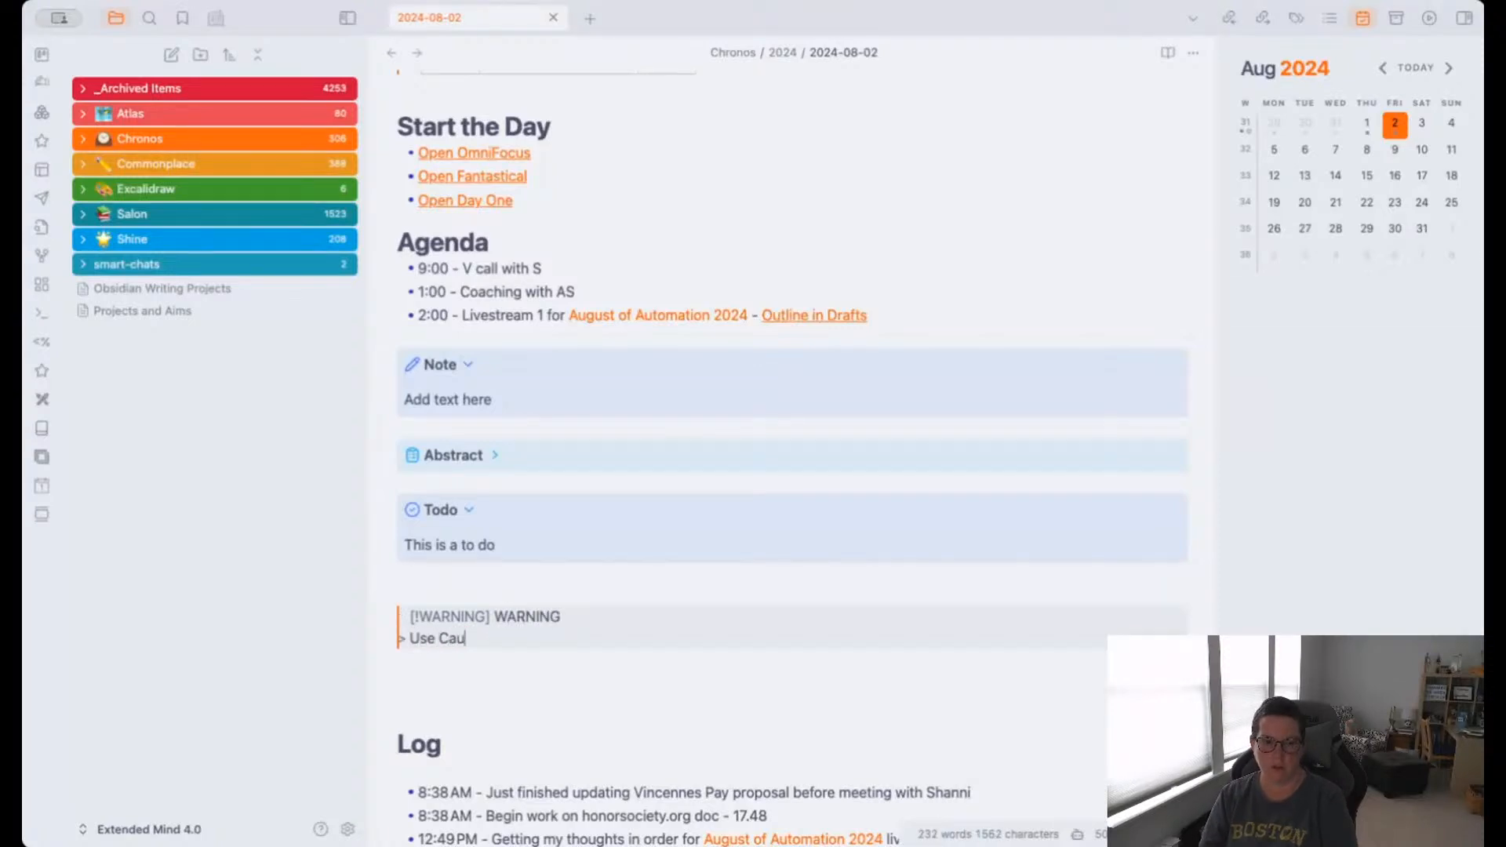
pyautogui.press('Return')
pyautogui.press('Return')
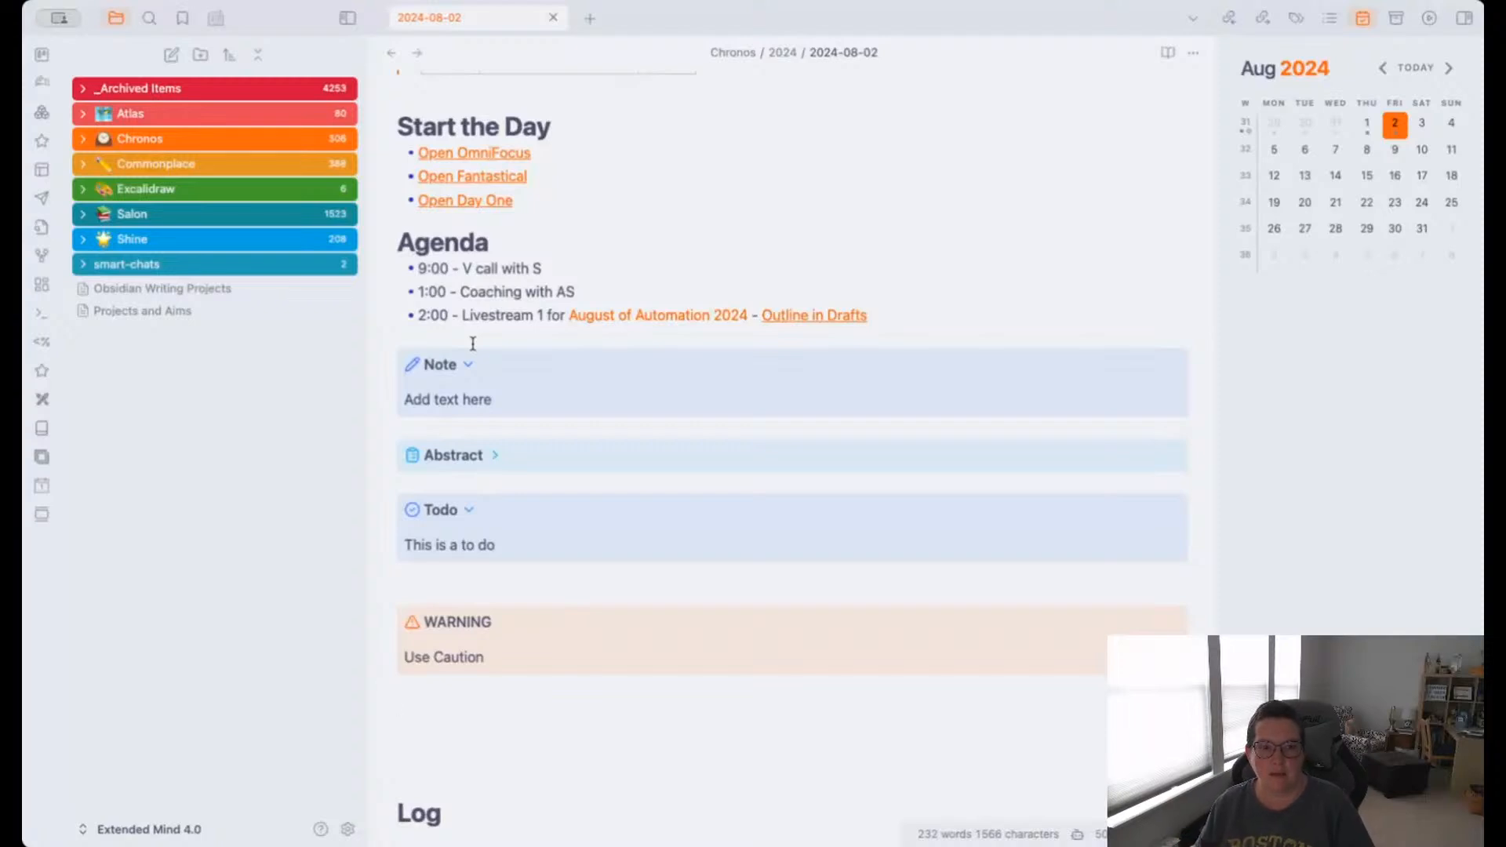
# Set the warning callout's color to yellow in Callout Manager and close the settings.
pyautogui.click(348, 830)
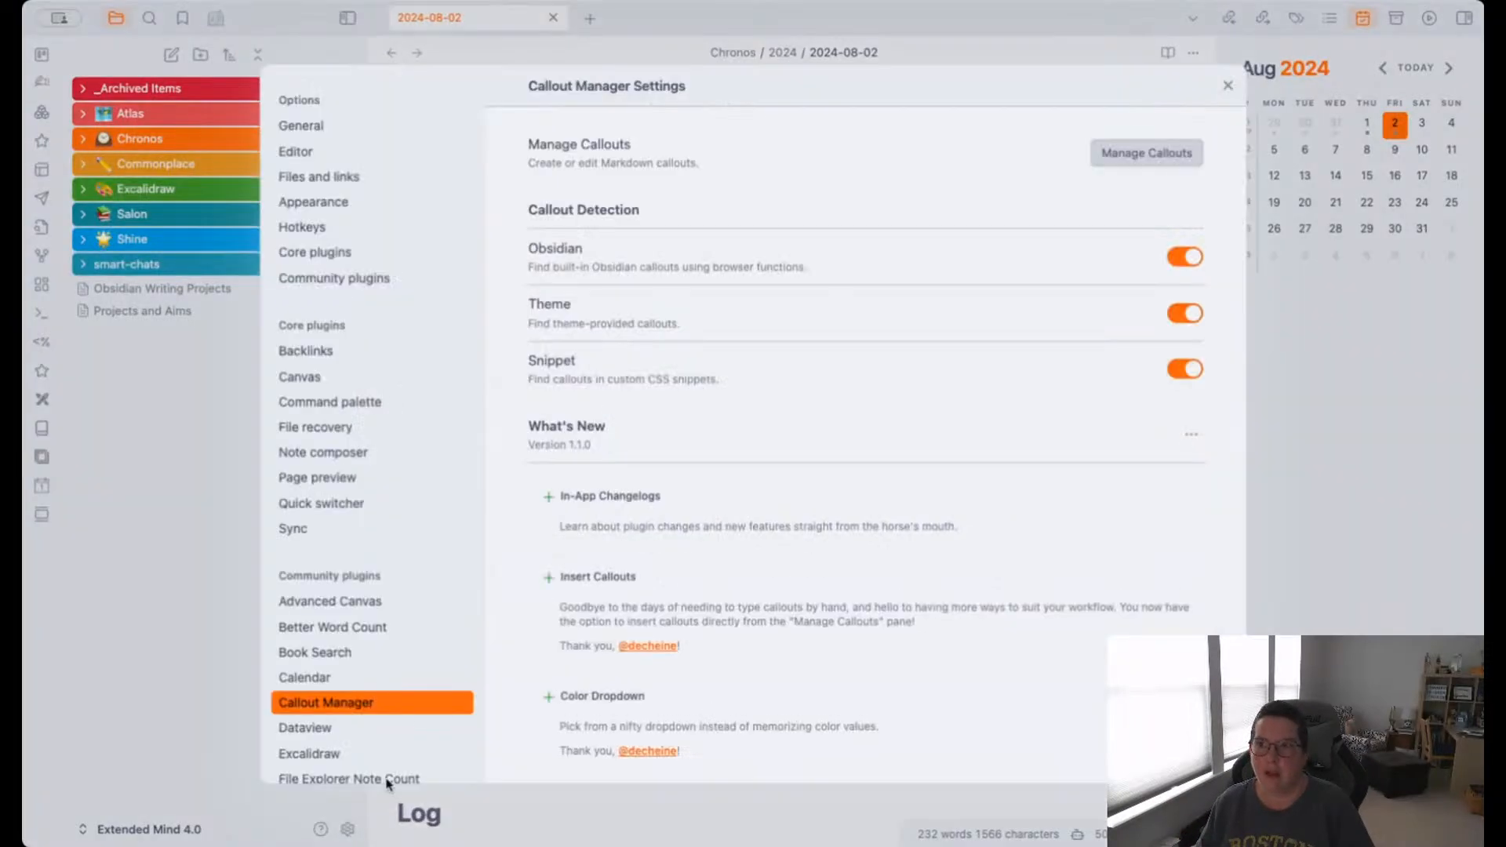
pyautogui.click(1155, 155)
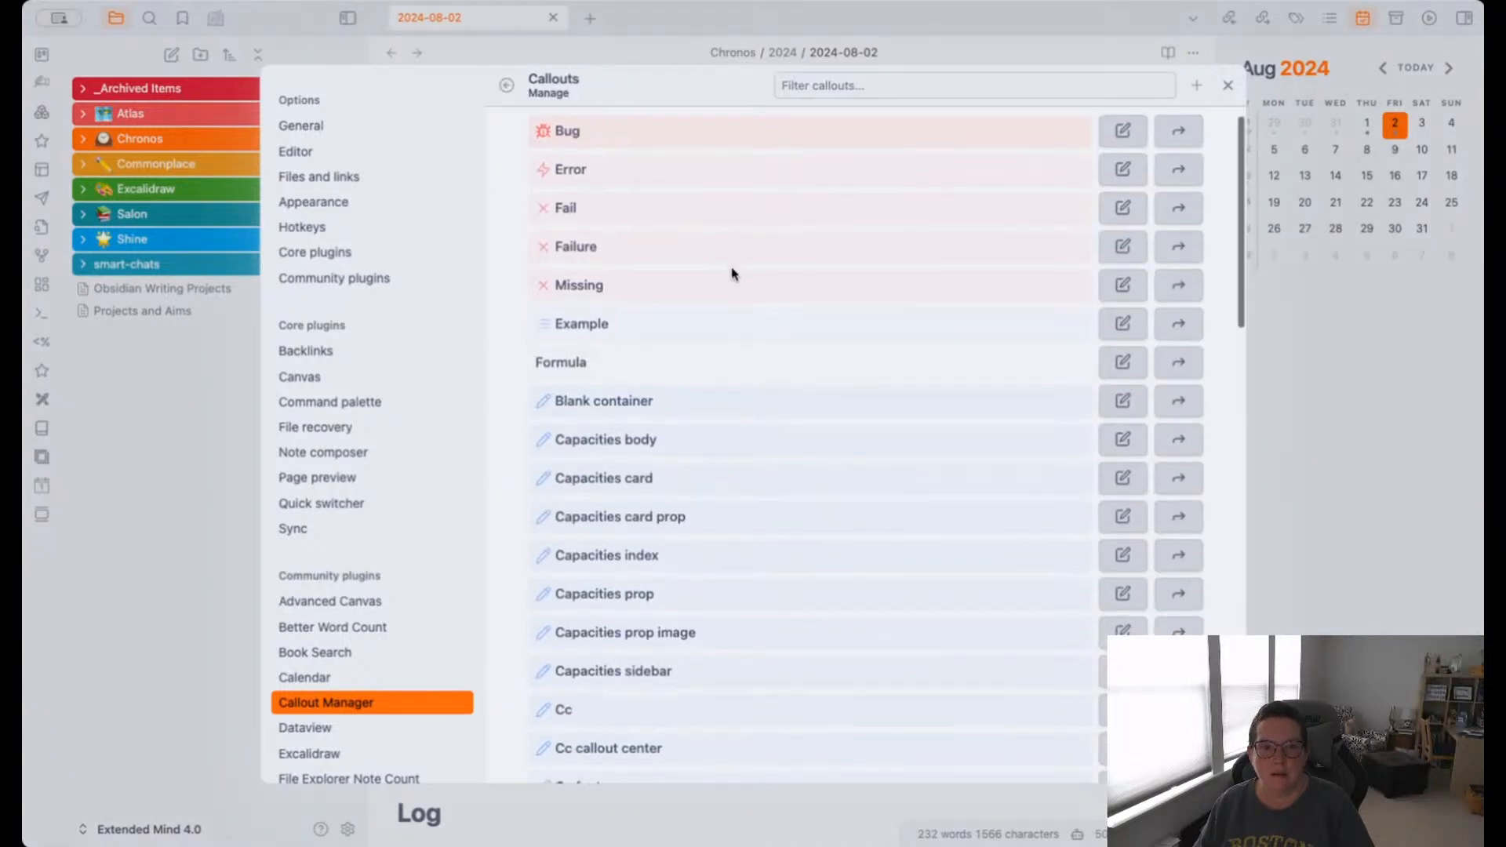
pyautogui.scroll(-8, 732, 274)
pyautogui.scroll(-8, 732, 276)
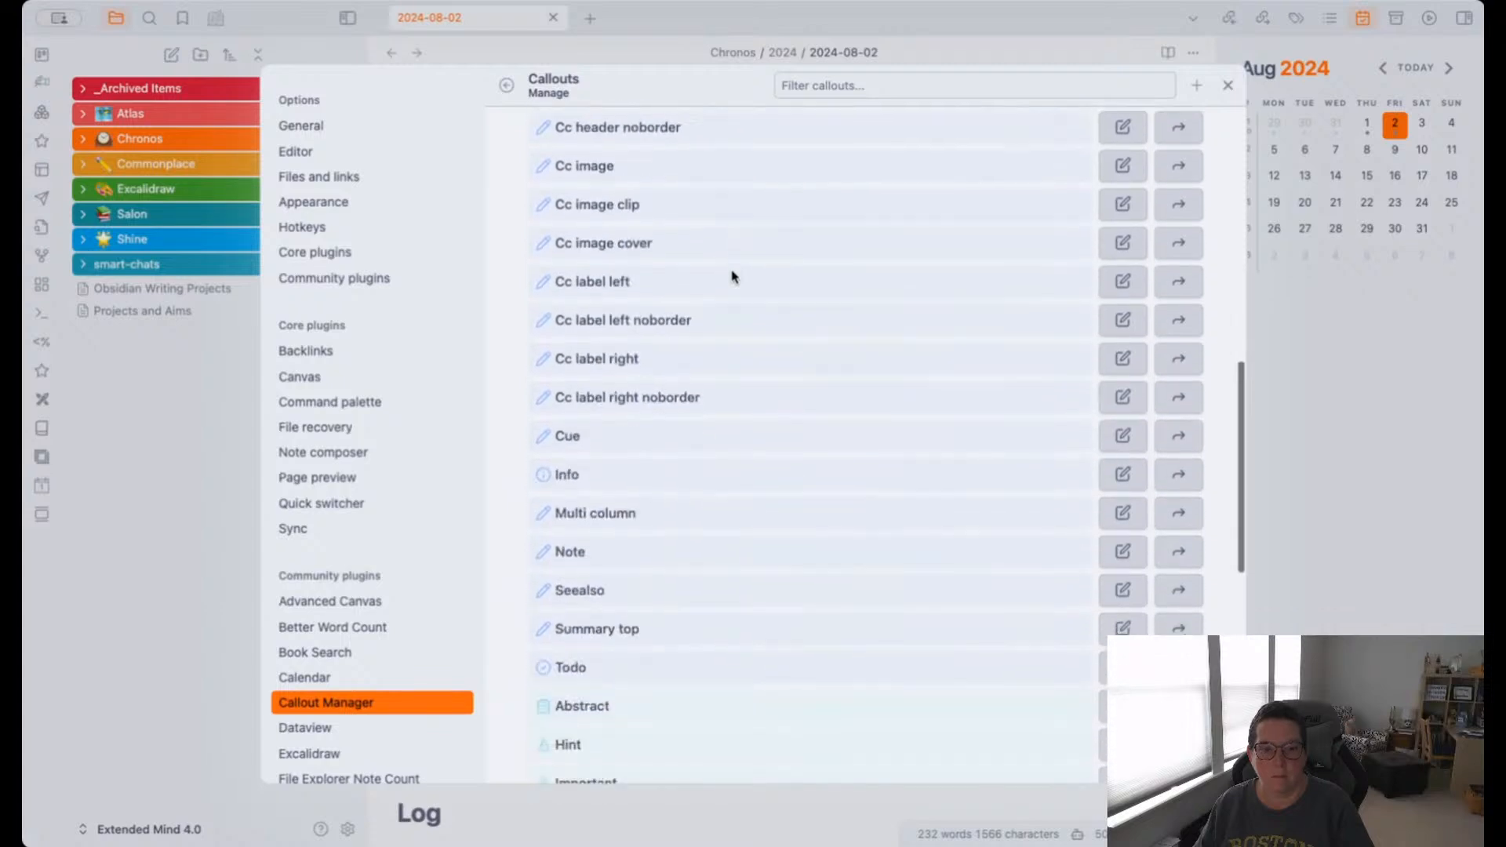
pyautogui.scroll(-3, 732, 276)
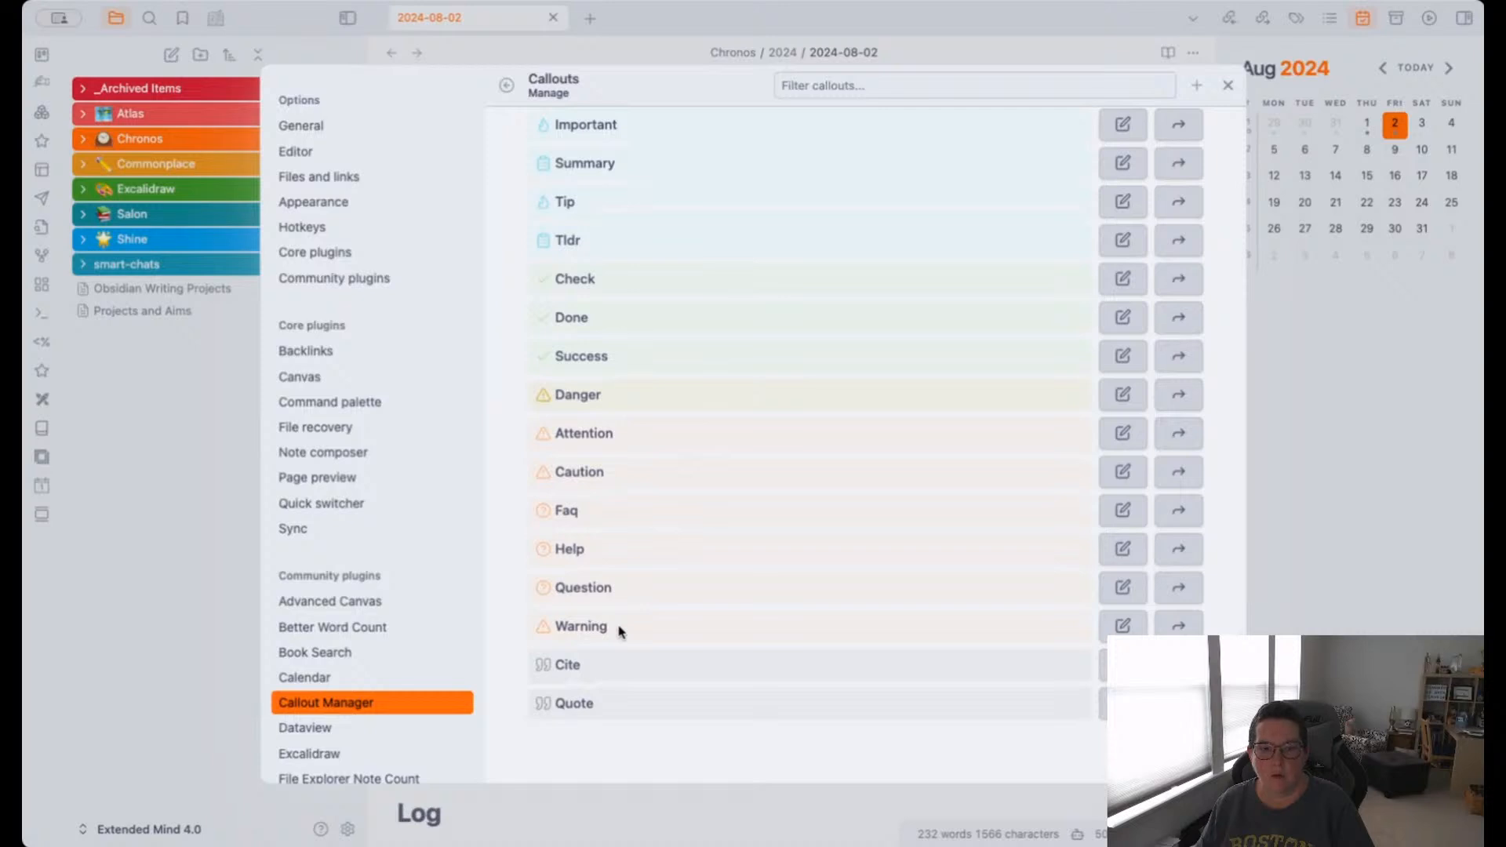
pyautogui.click(1127, 626)
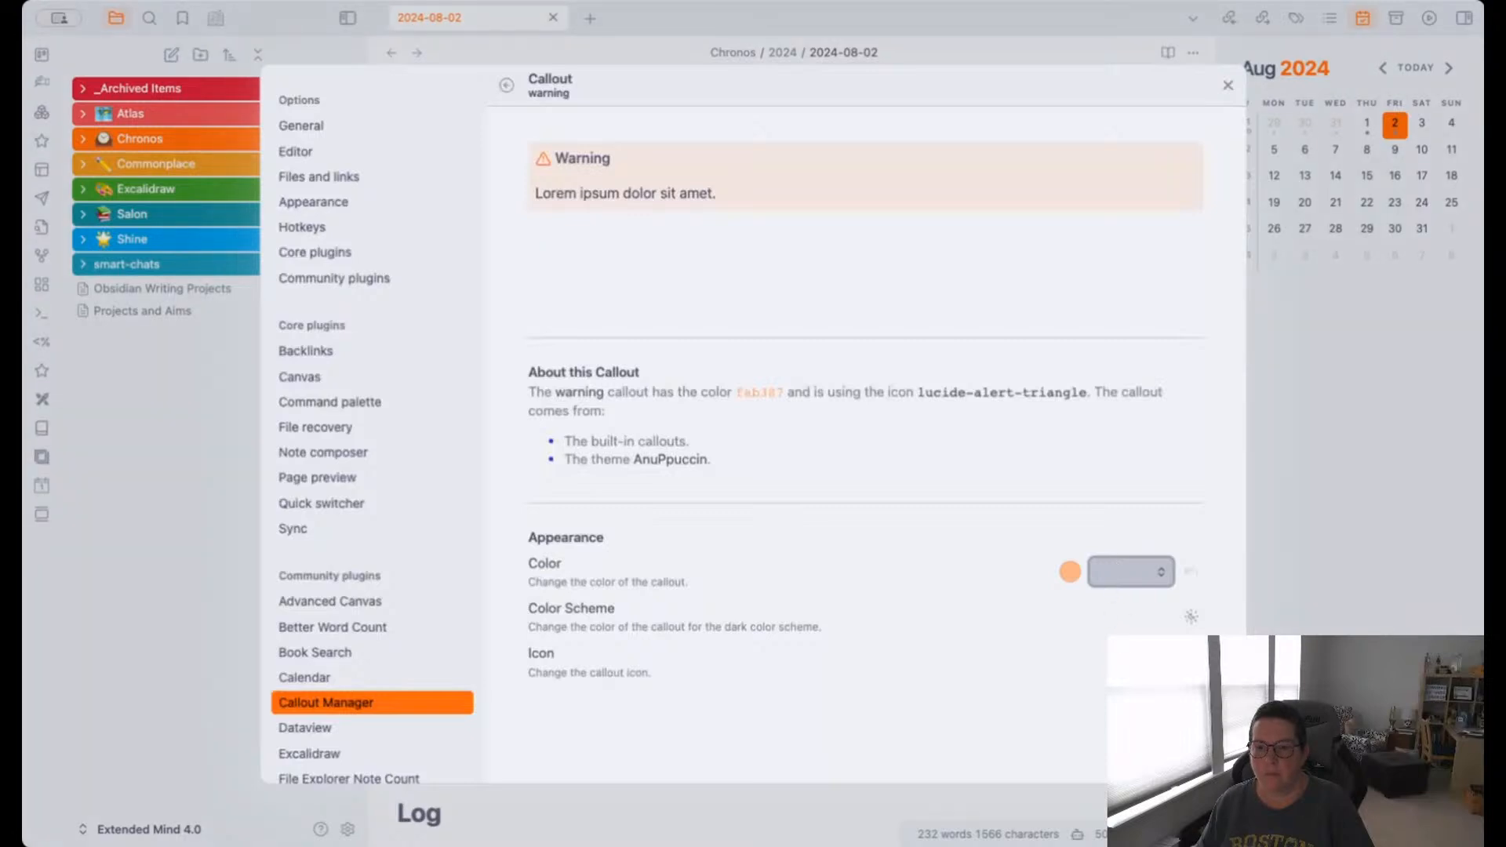
pyautogui.click(1128, 612)
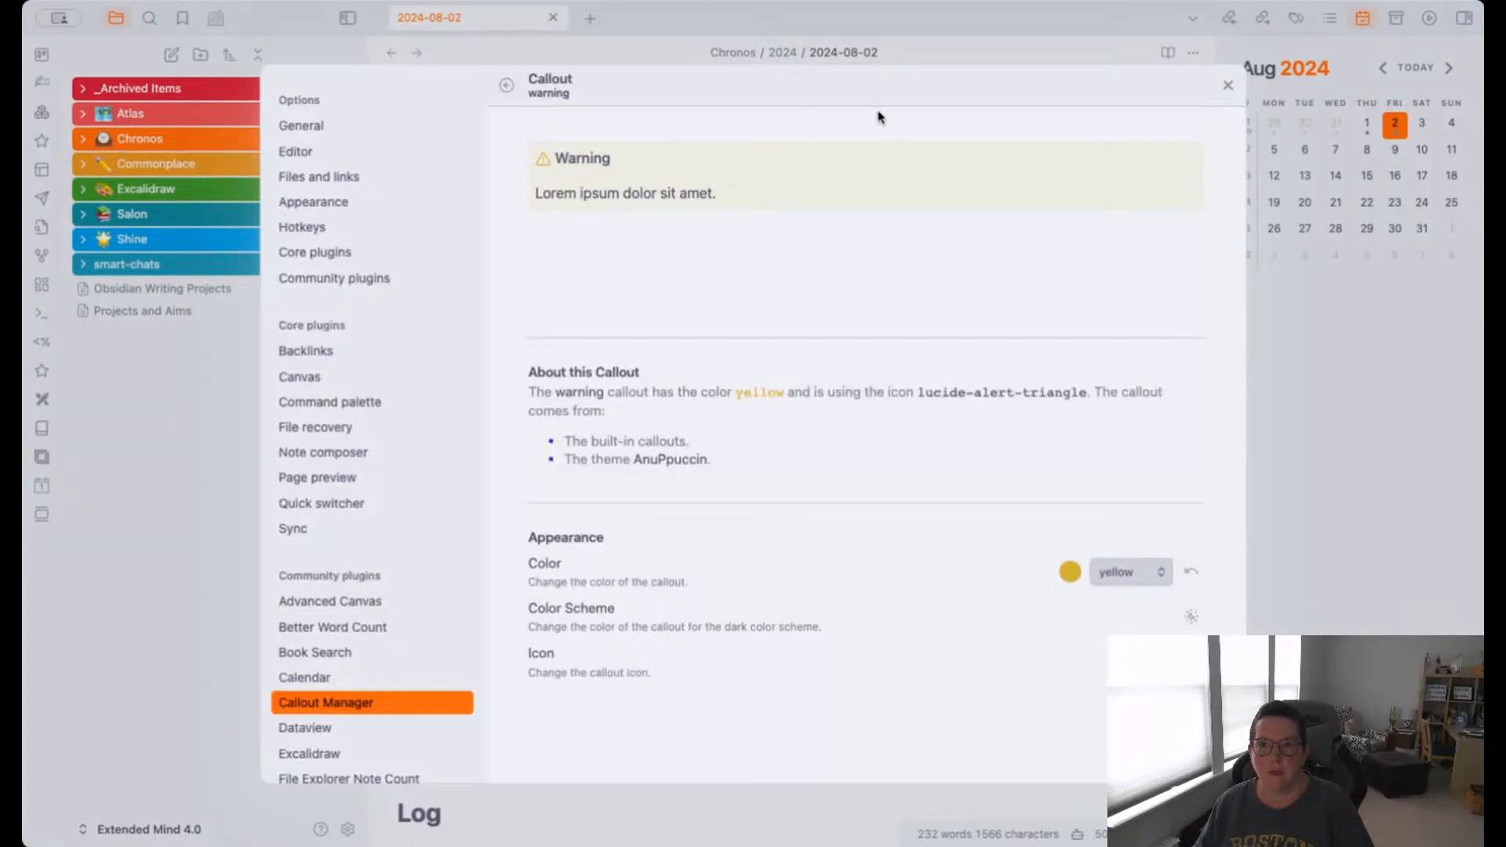
pyautogui.click(1229, 85)
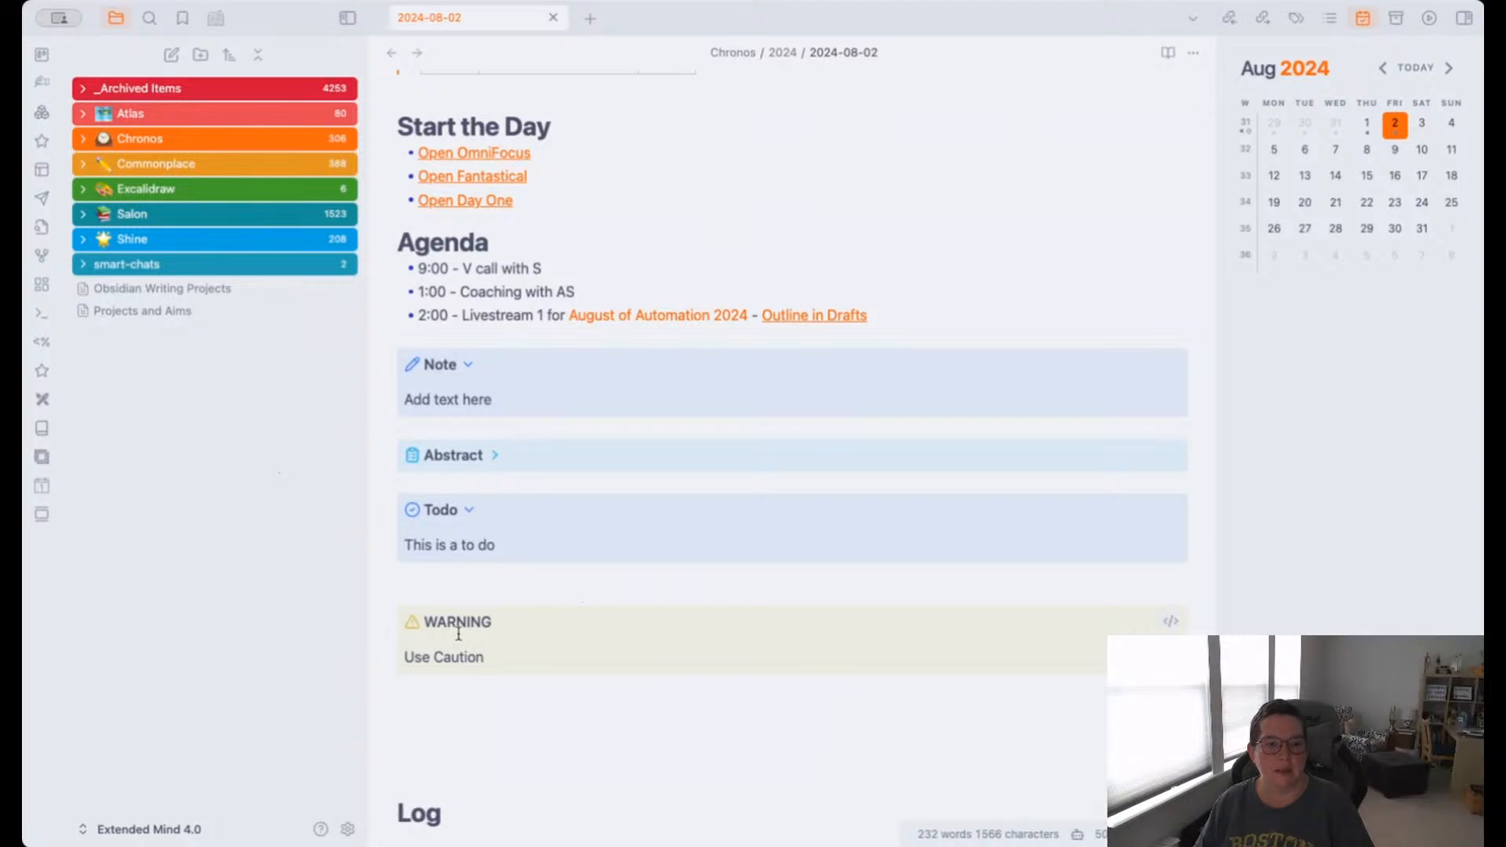
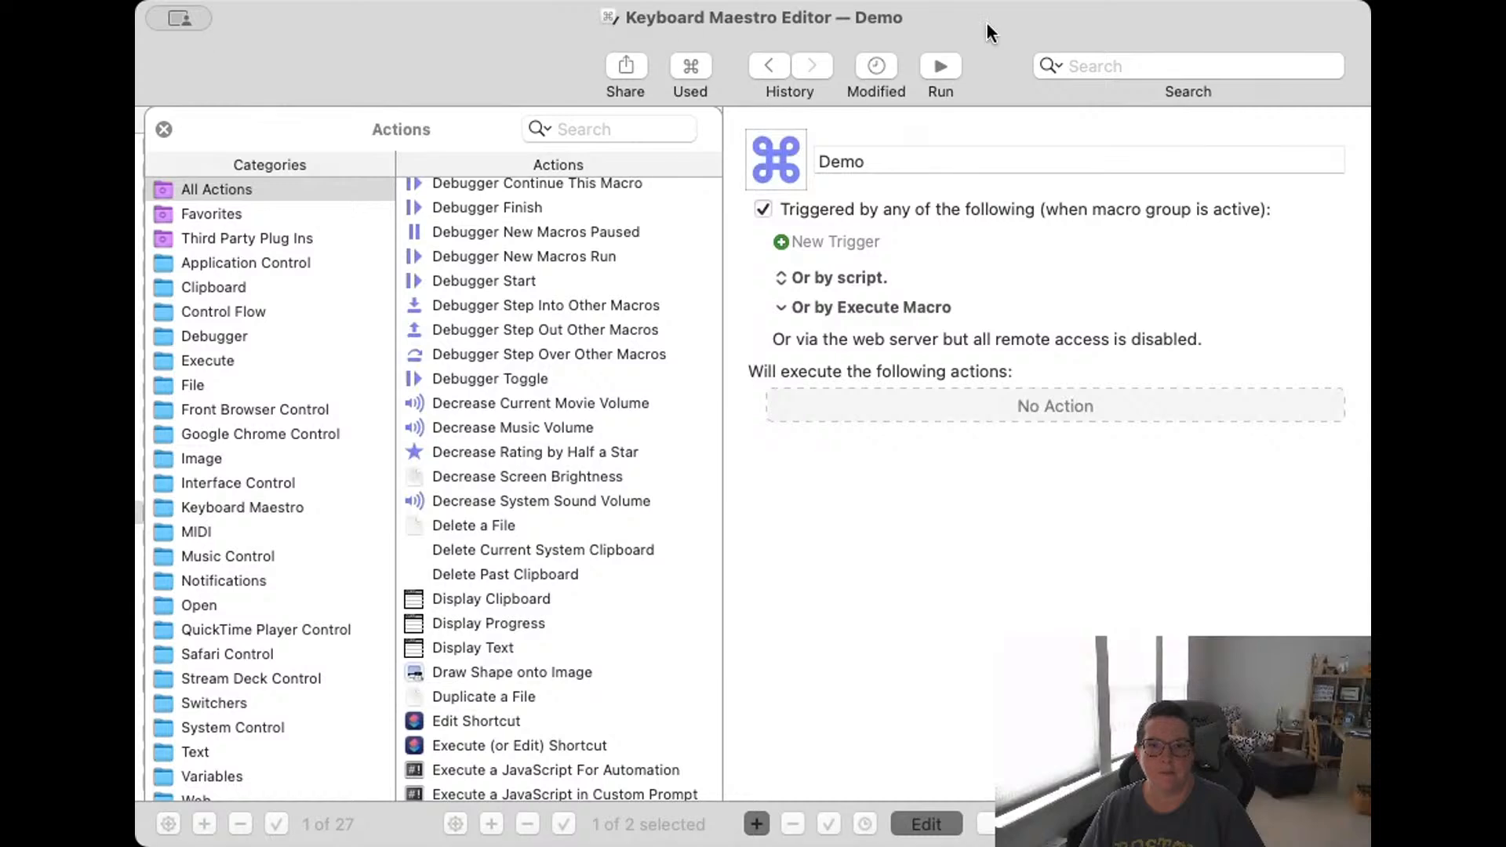
# In Keyboard Maestro Editor, close the actions list and delete the Demo macro from the Obsidian Group.
pyautogui.click(1051, 25)
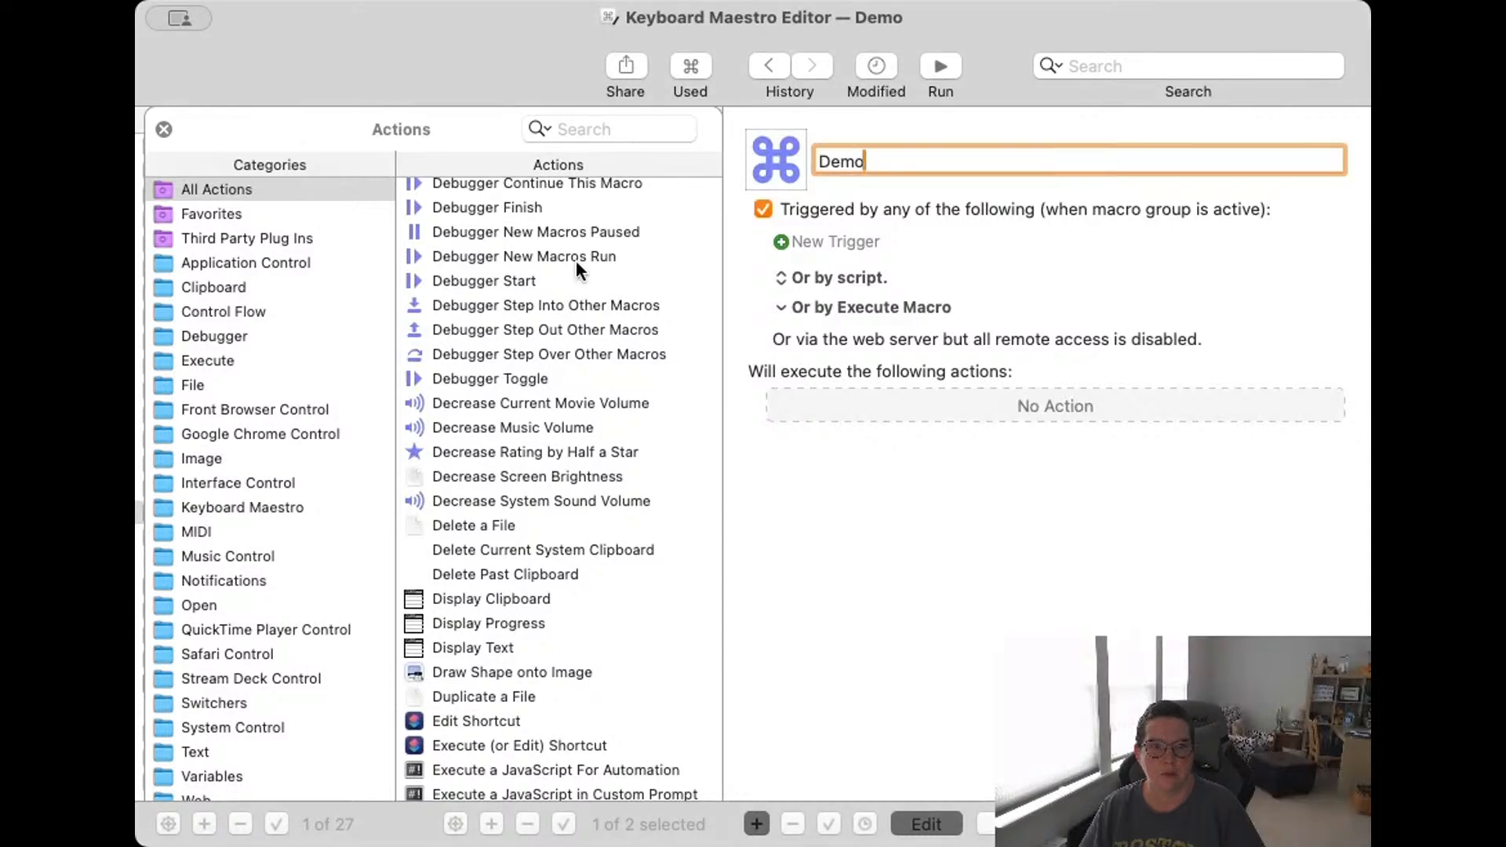
pyautogui.click(164, 130)
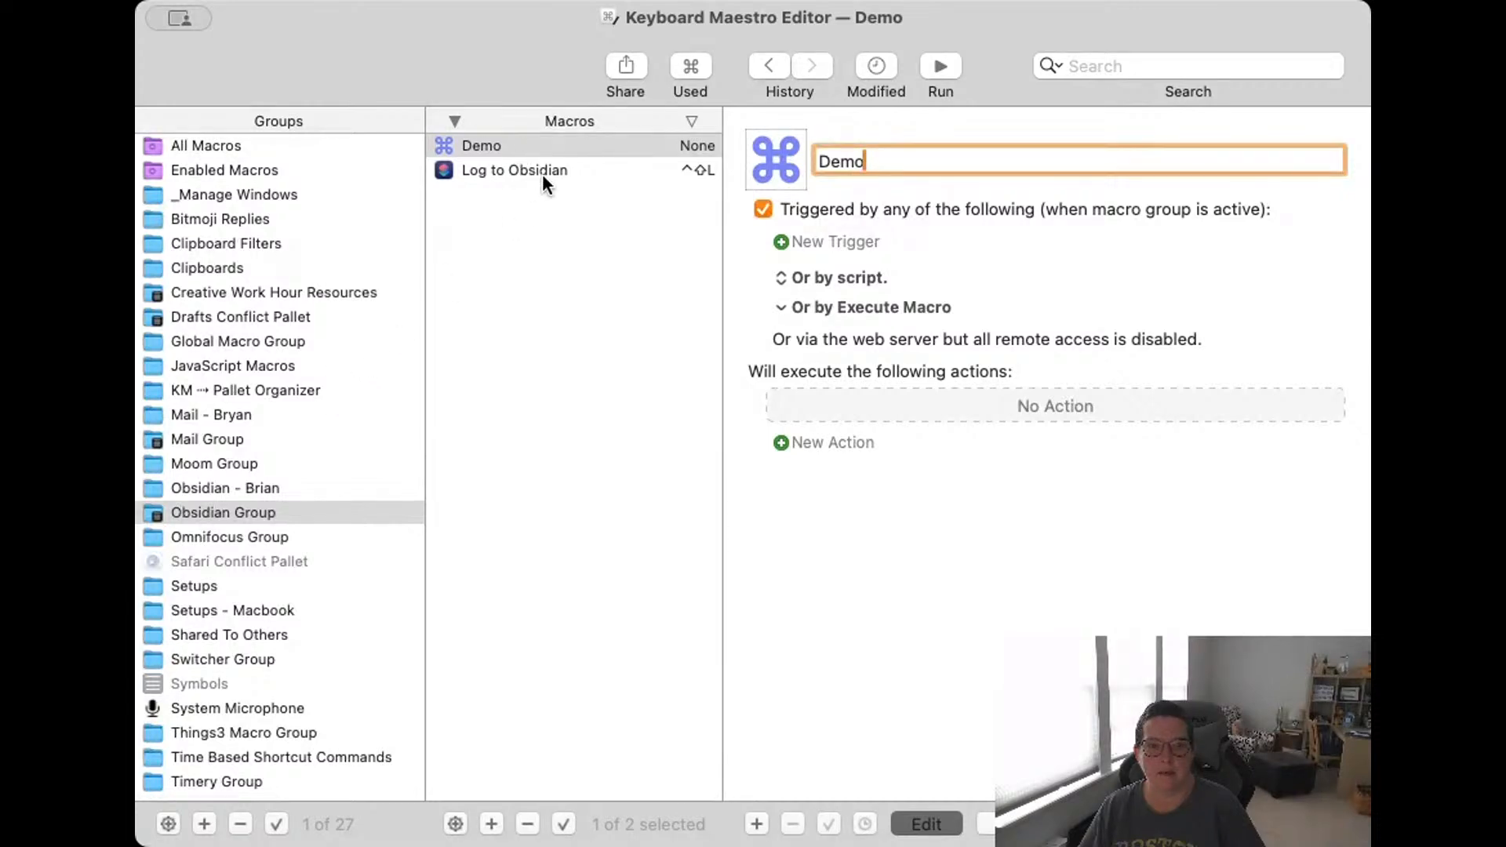
pyautogui.press('Delete')
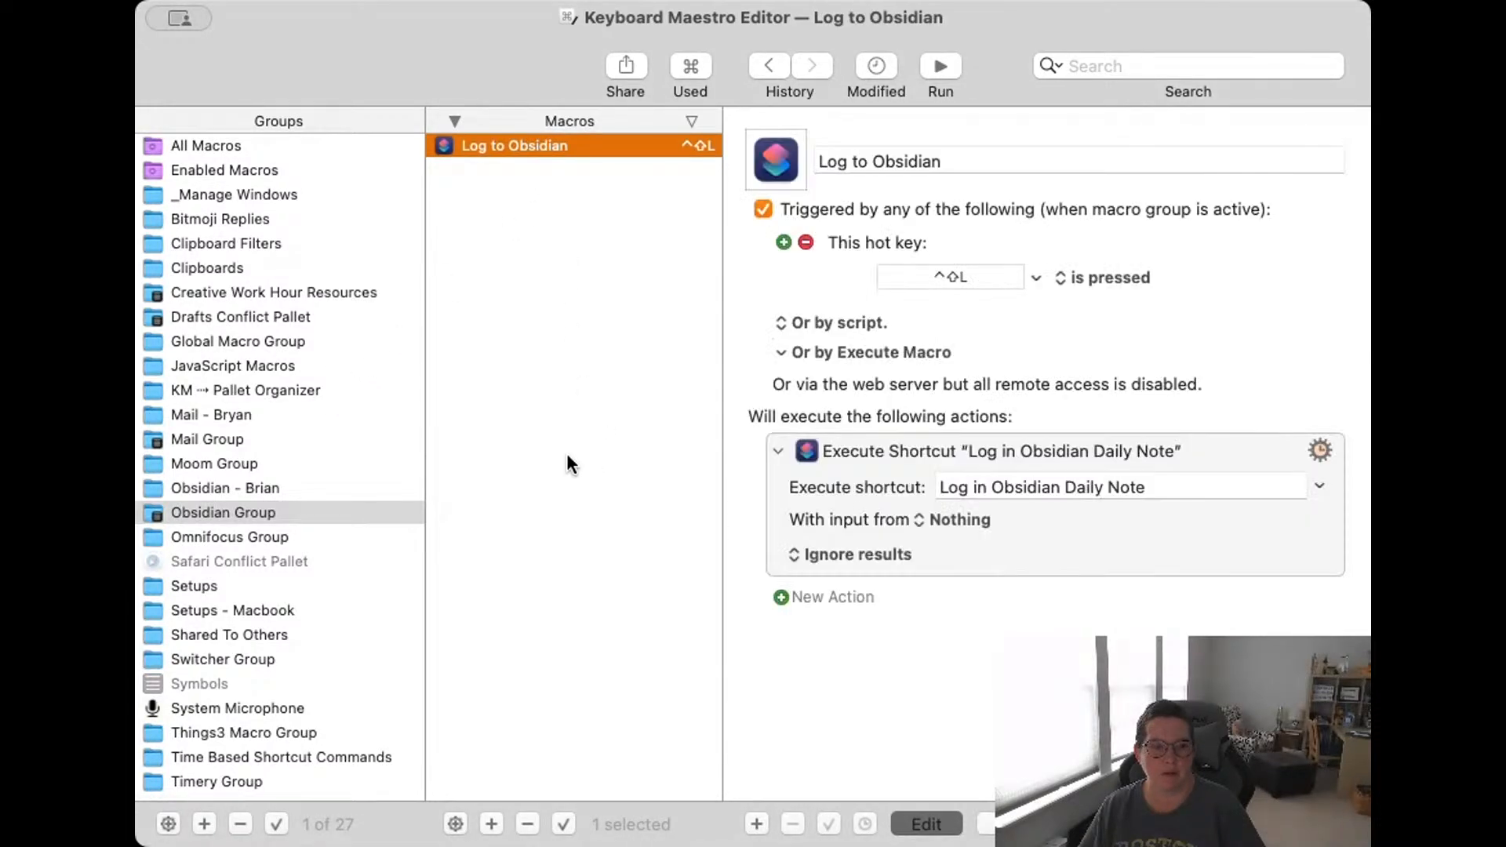
# Review the Mail Group's settings and the macros in the other mail macro group.
pyautogui.click(210, 439)
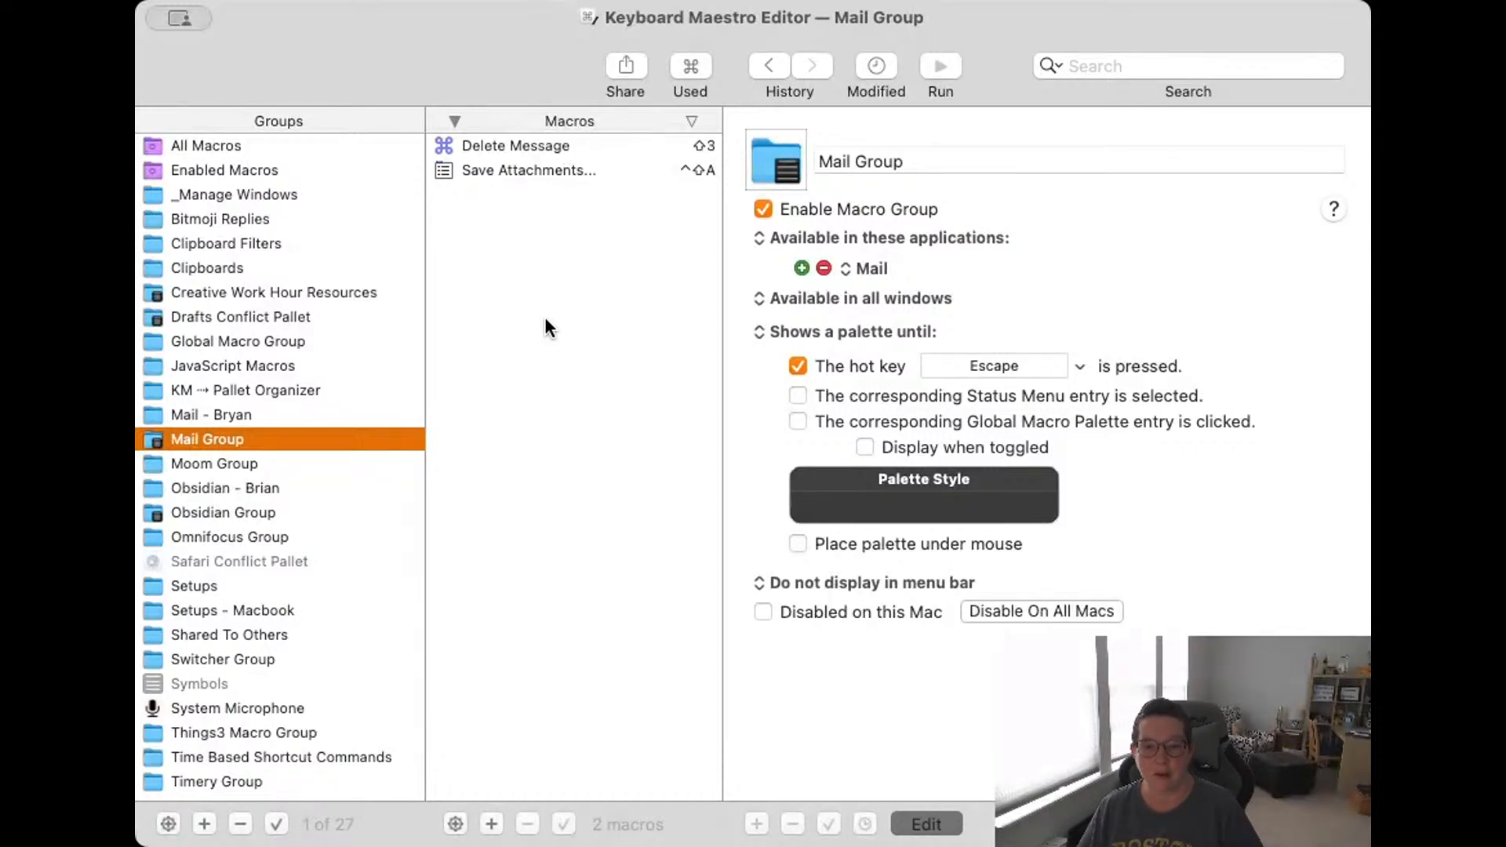
pyautogui.click(236, 416)
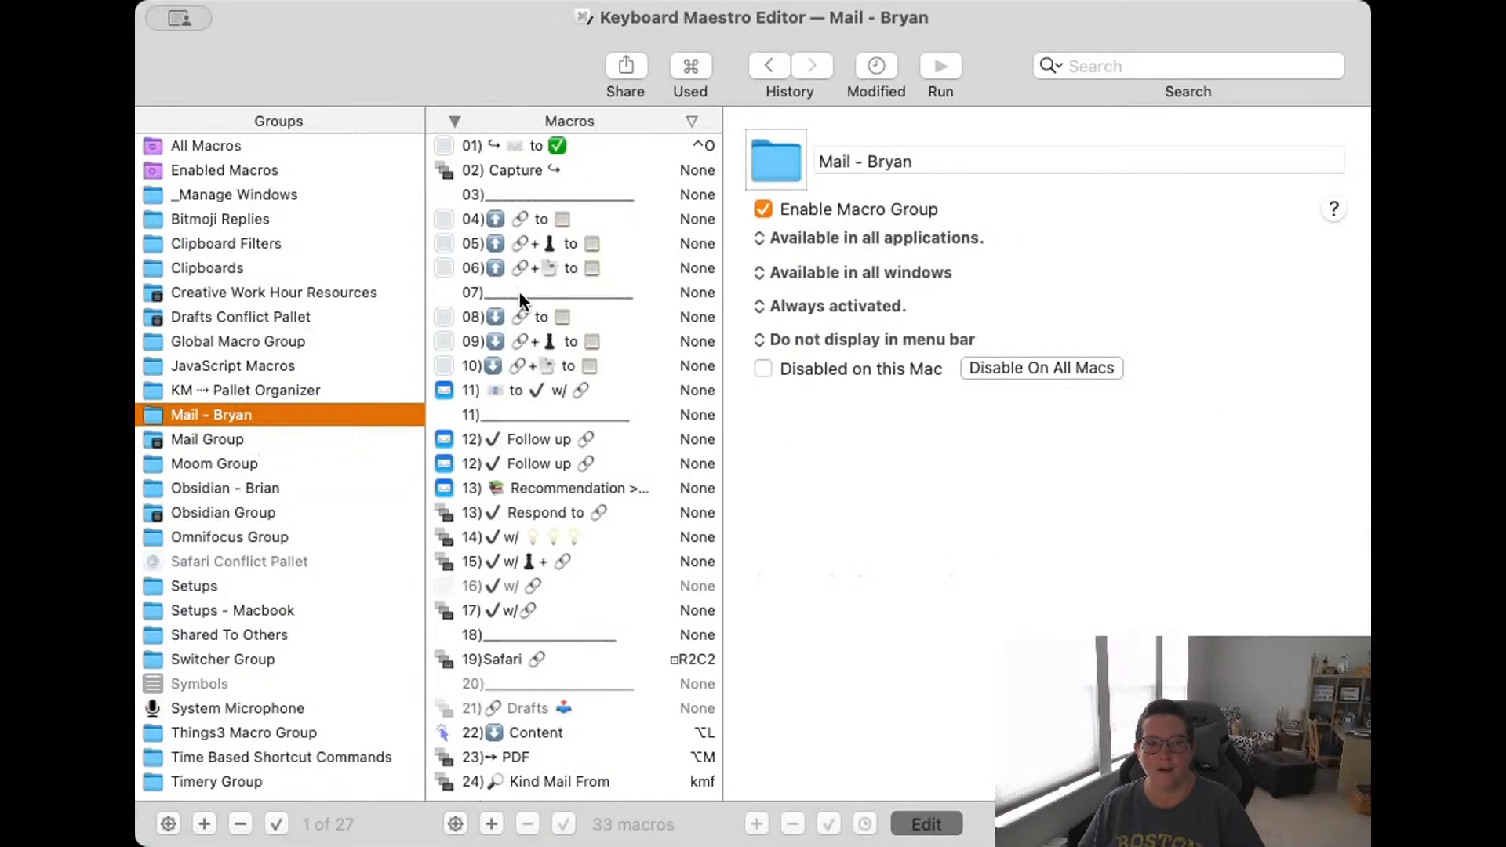
pyautogui.scroll(-5, 520, 290)
pyautogui.scroll(5, 519, 290)
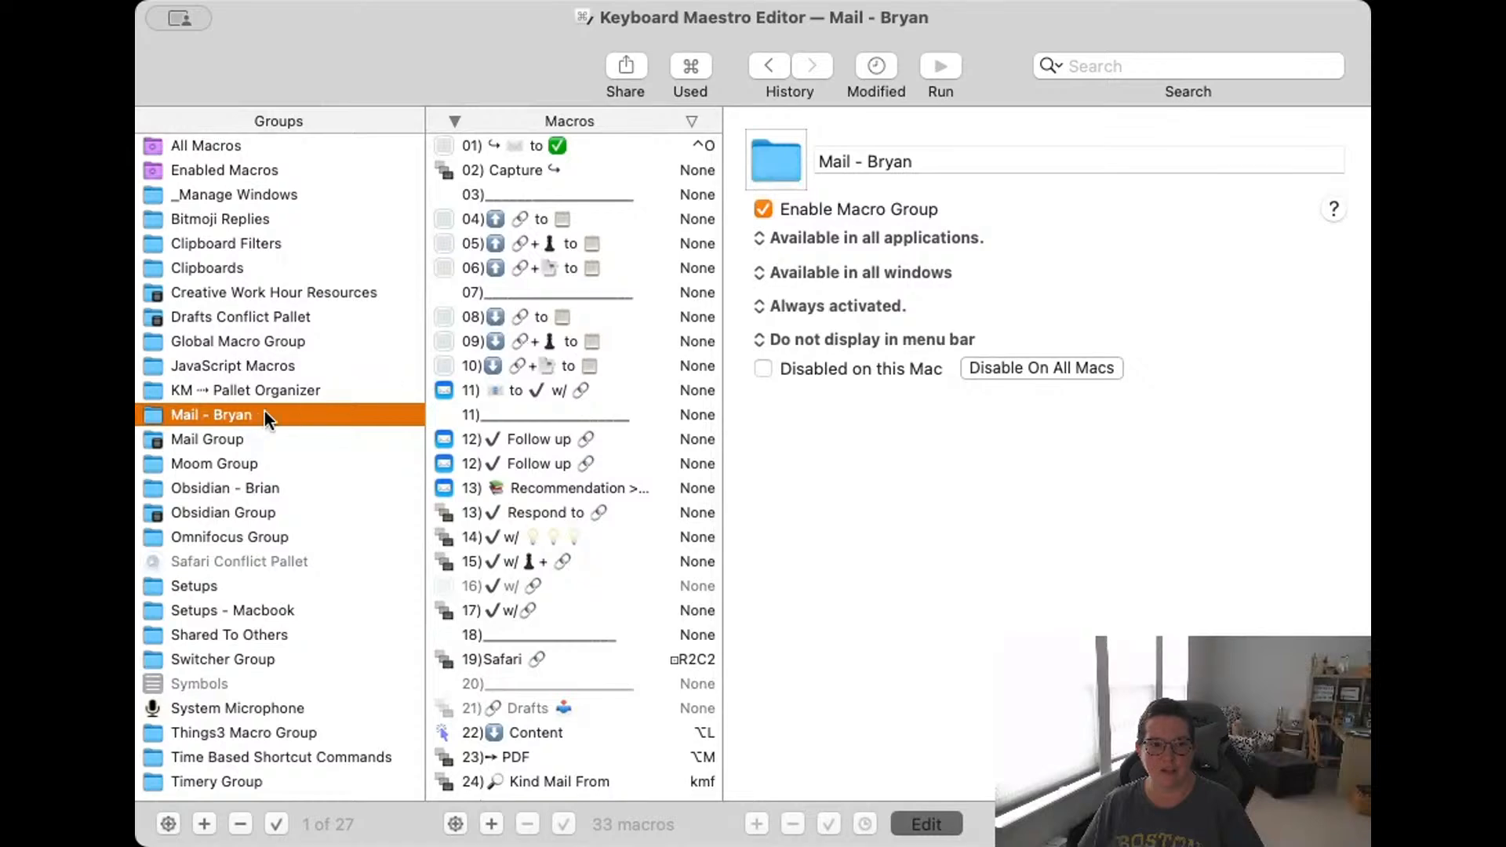
# Duplicate the Delete Message macro in the Mail Group and name the copy Archive Message.
pyautogui.click(222, 439)
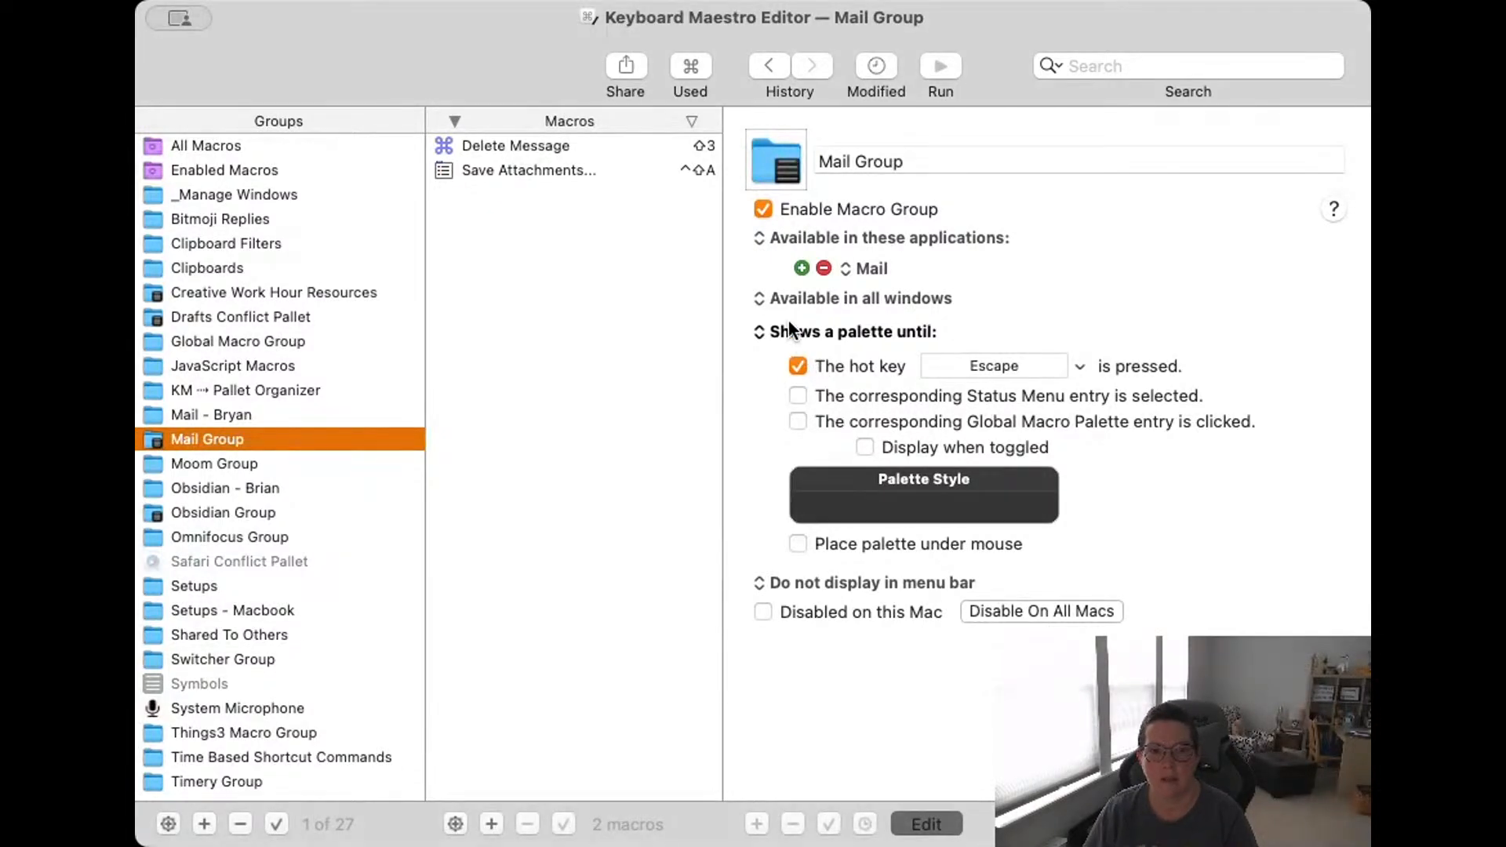
pyautogui.click(530, 146)
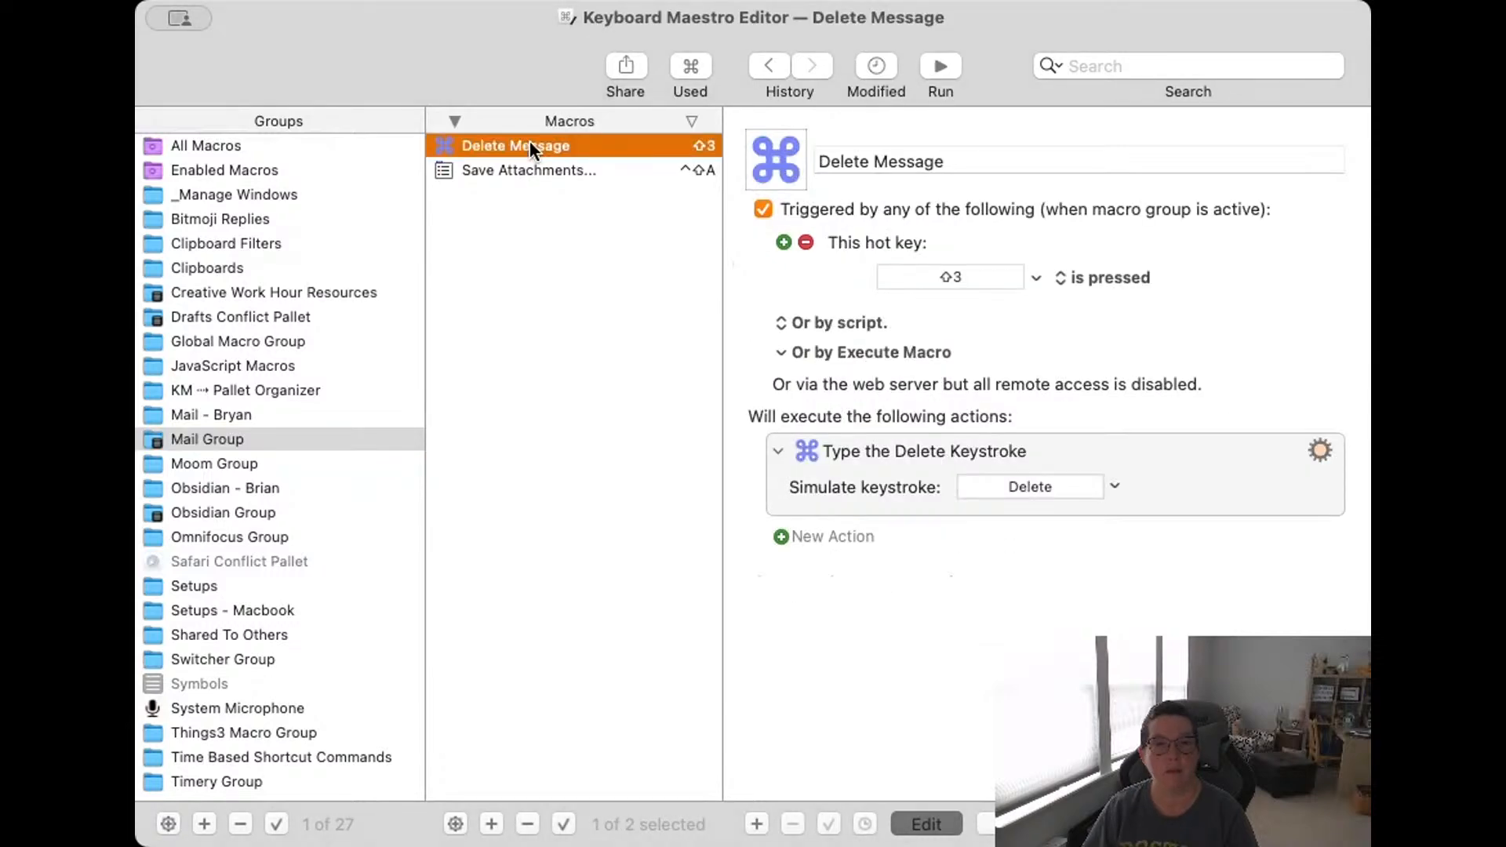
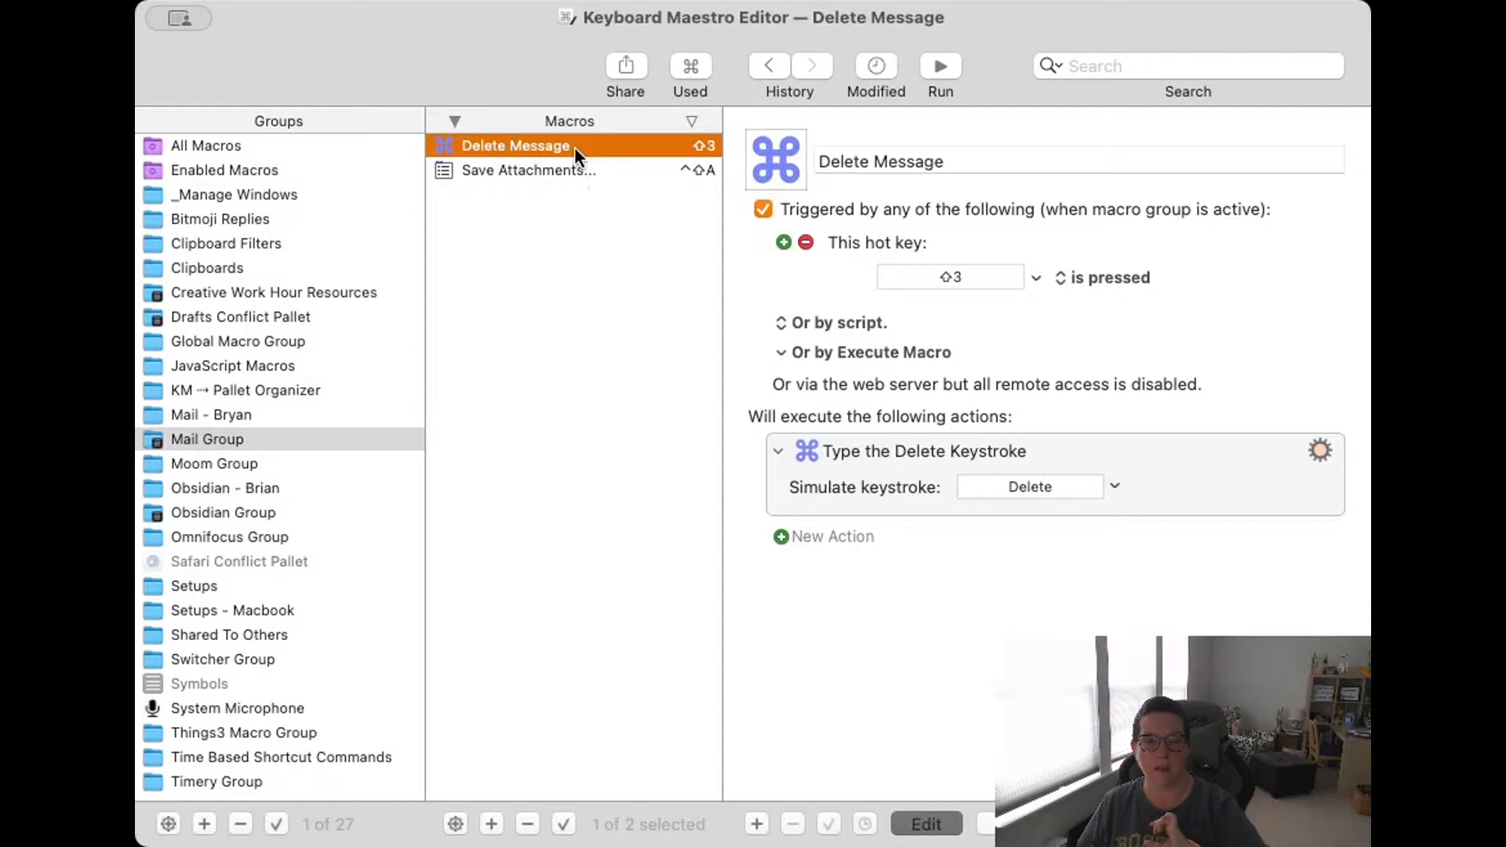
pyautogui.press('super+d')
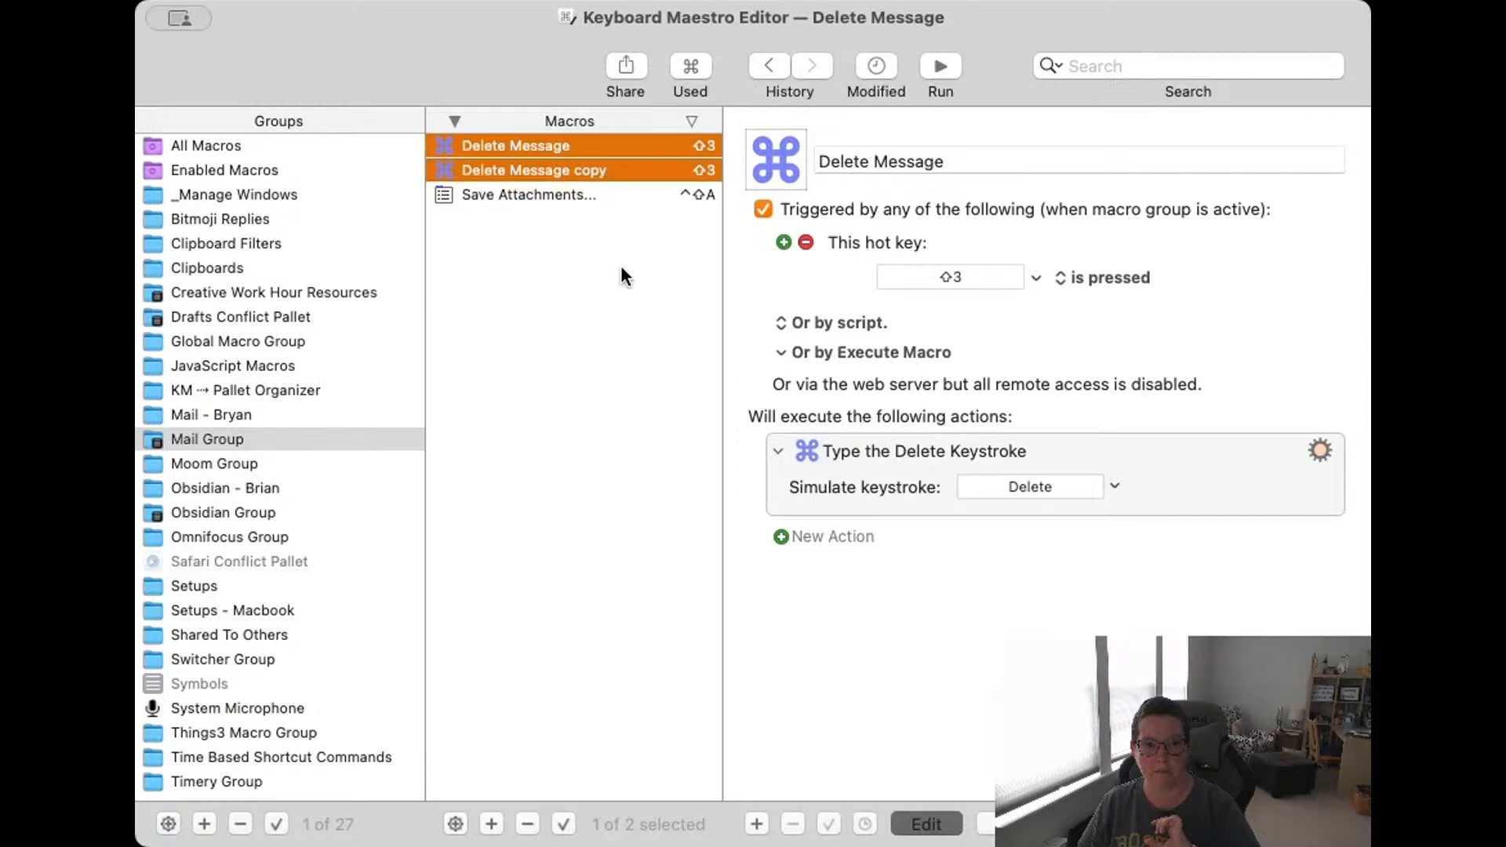
pyautogui.write('A')
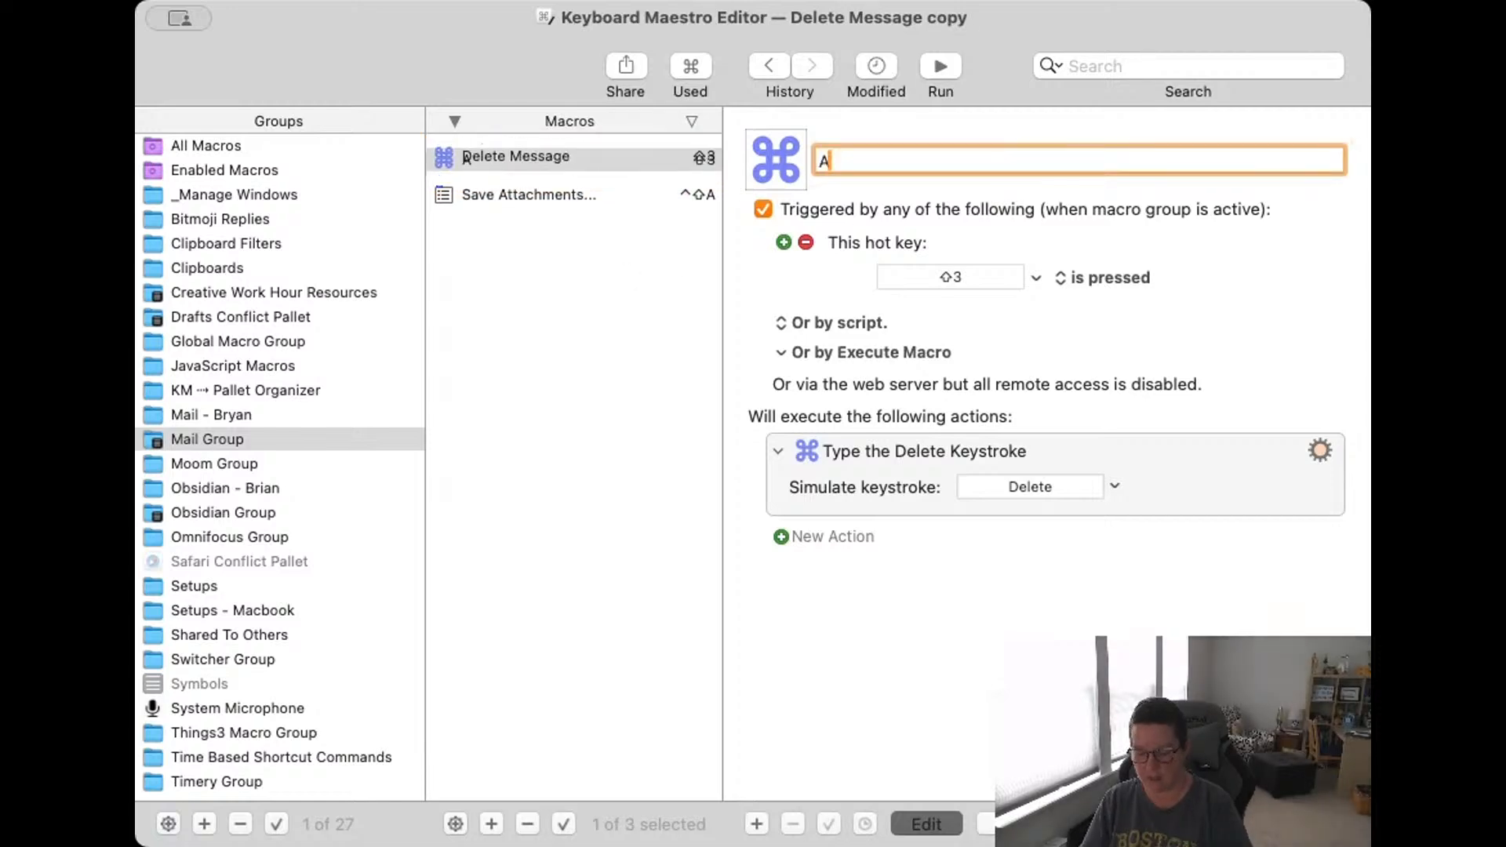
pyautogui.write('rchive Message')
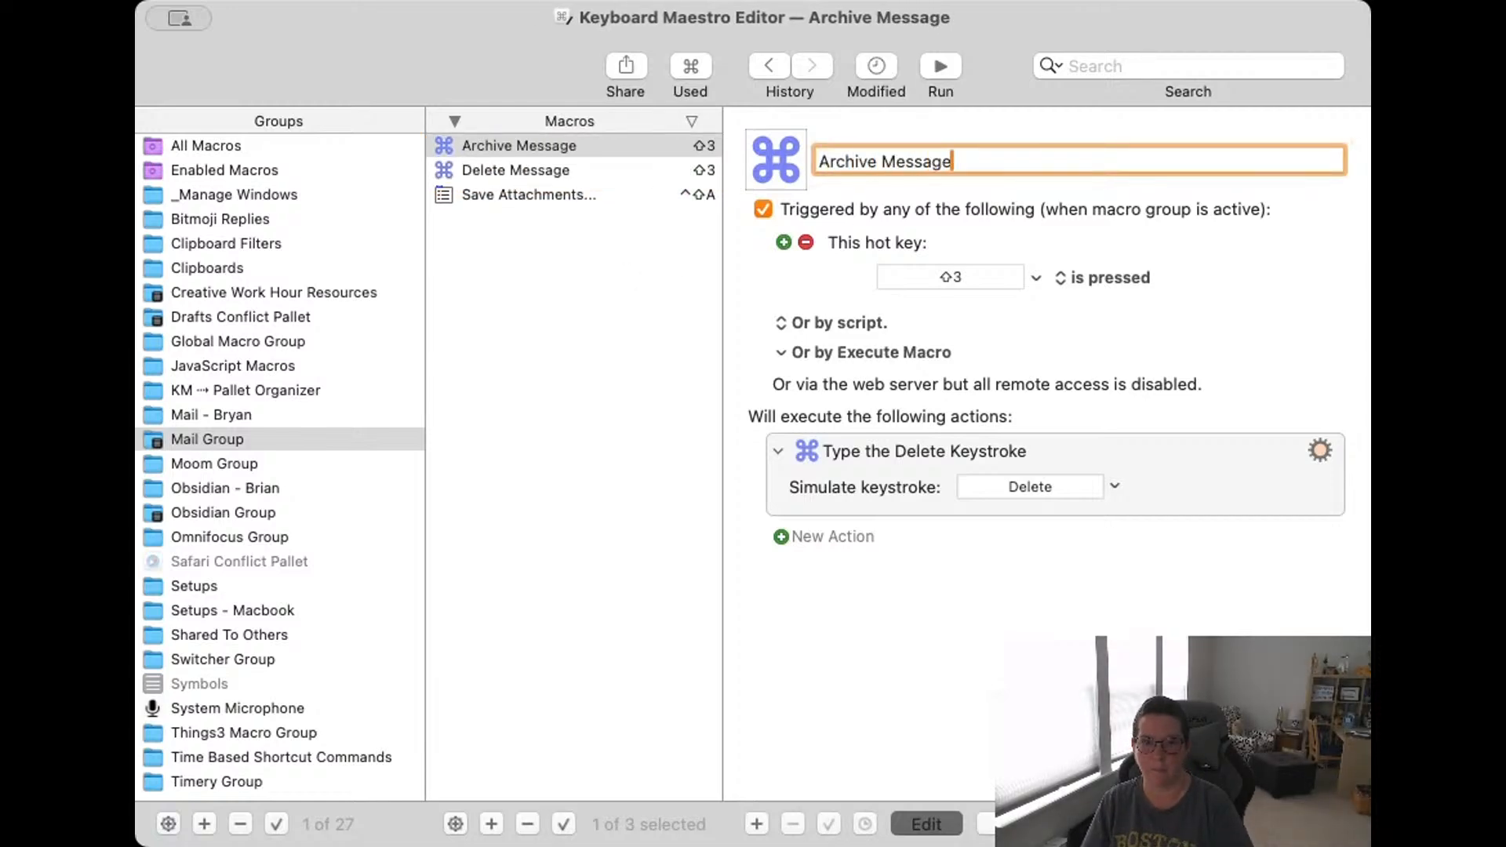
pyautogui.press('Return')
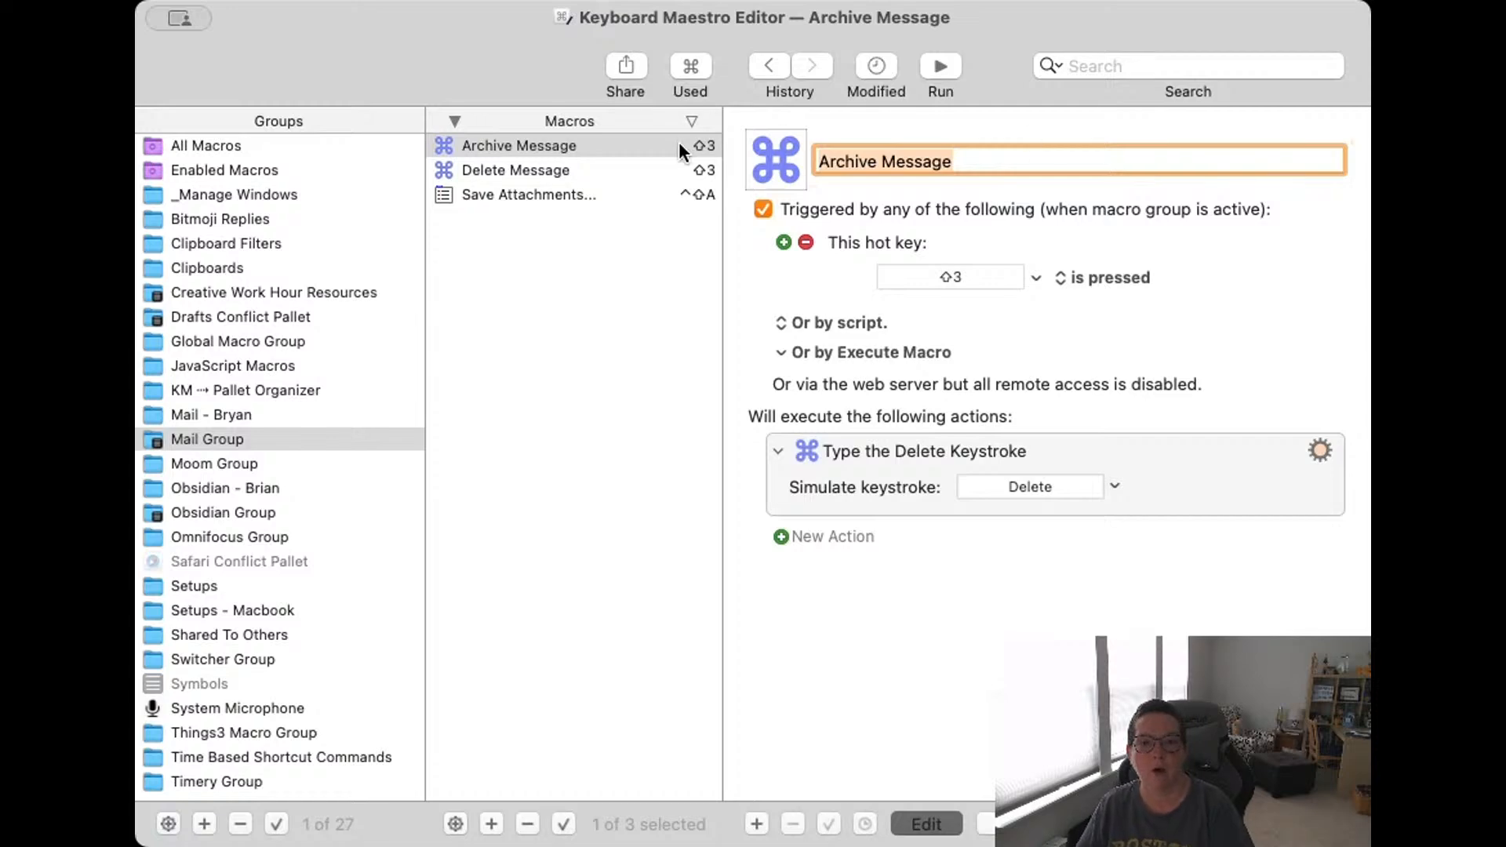
# Replace the Archive Message macro's icon with the copied folder icon and set its hot key to Y.
pyautogui.click(786, 163)
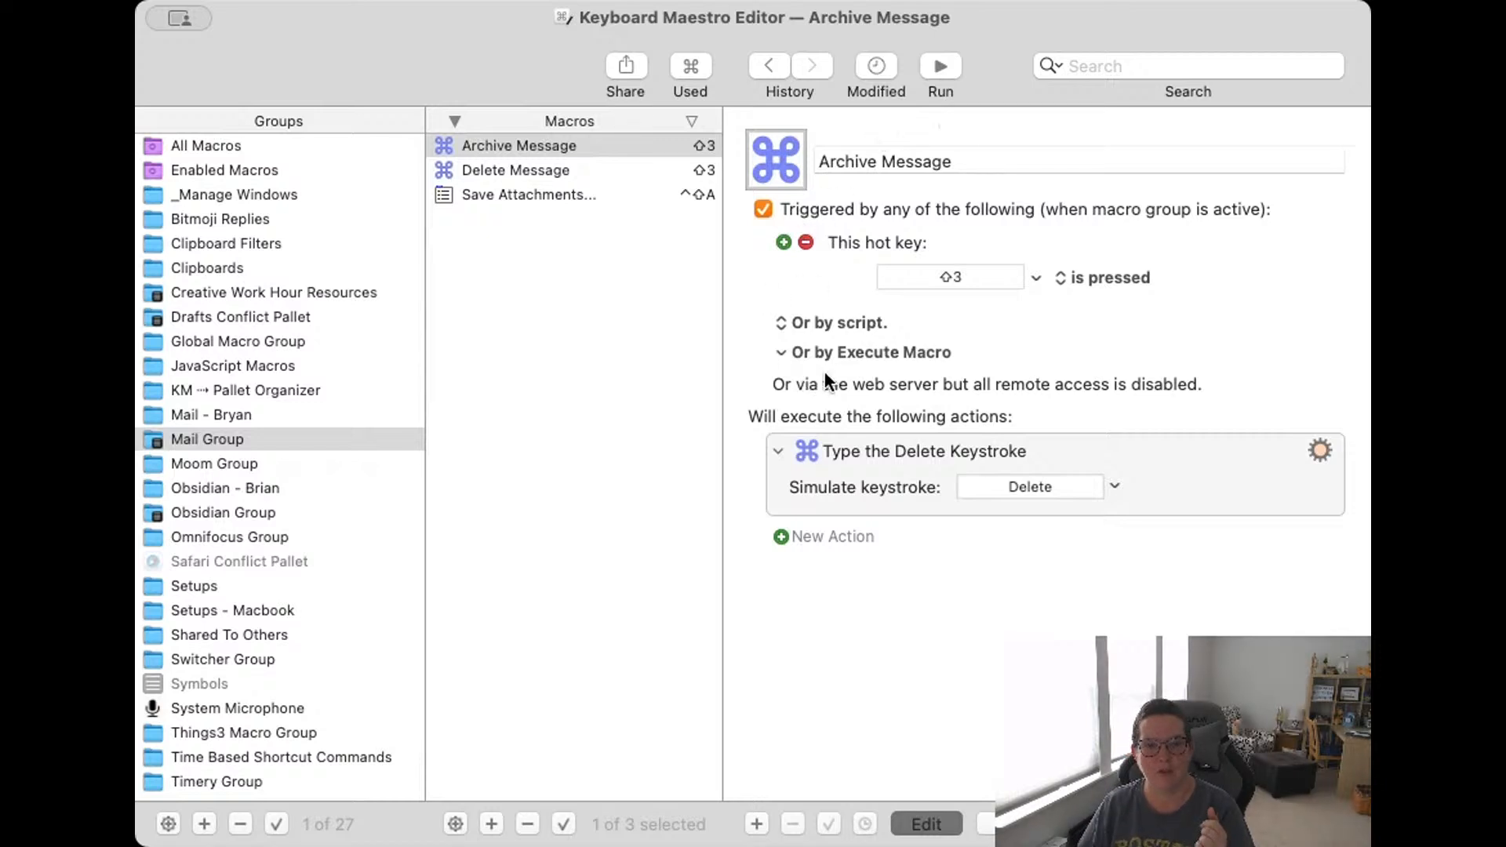
pyautogui.press('super+v')
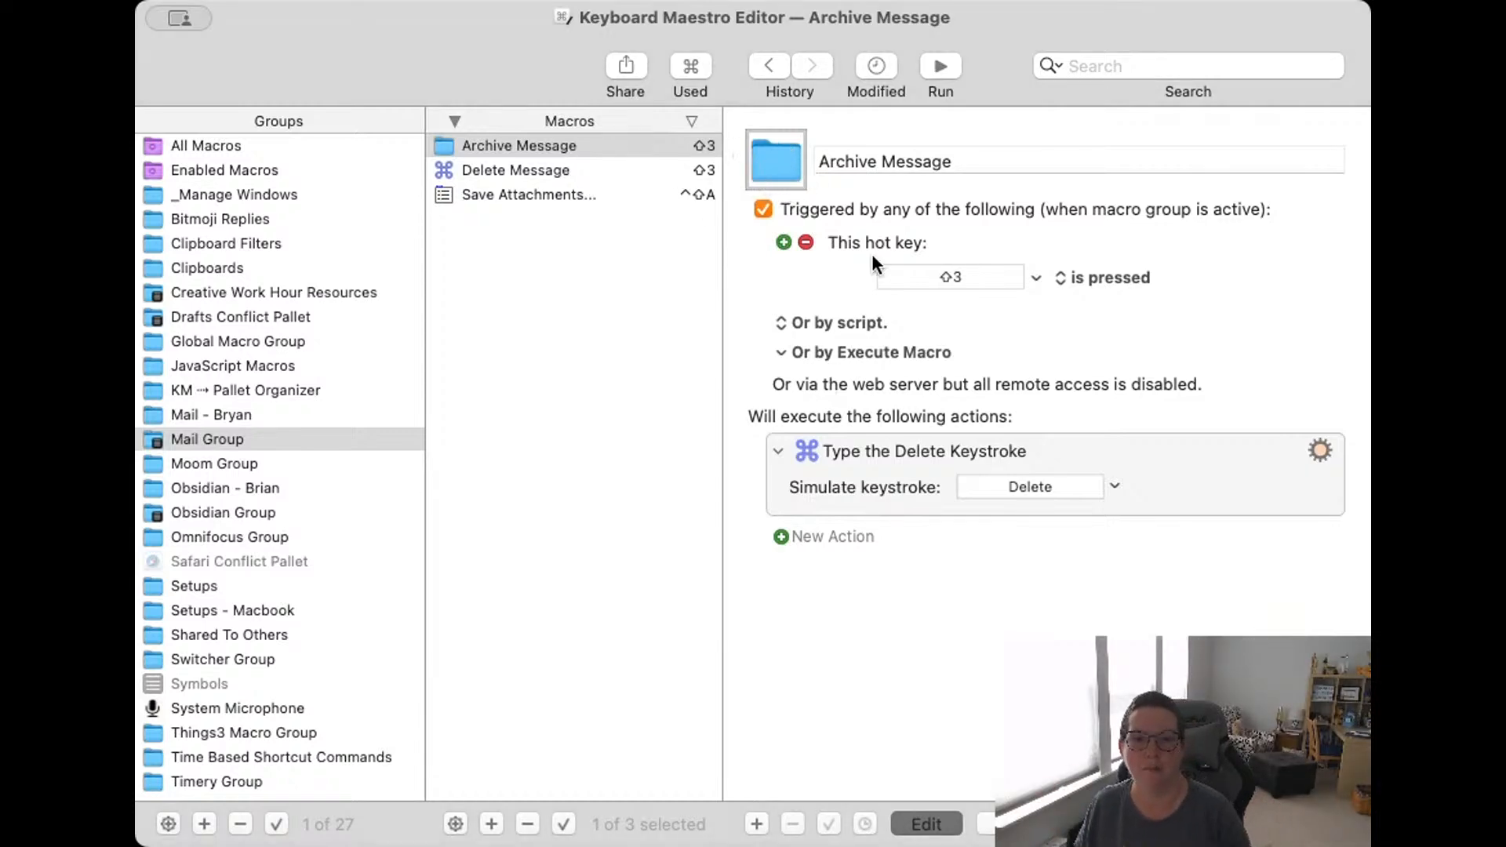
pyautogui.click(955, 276)
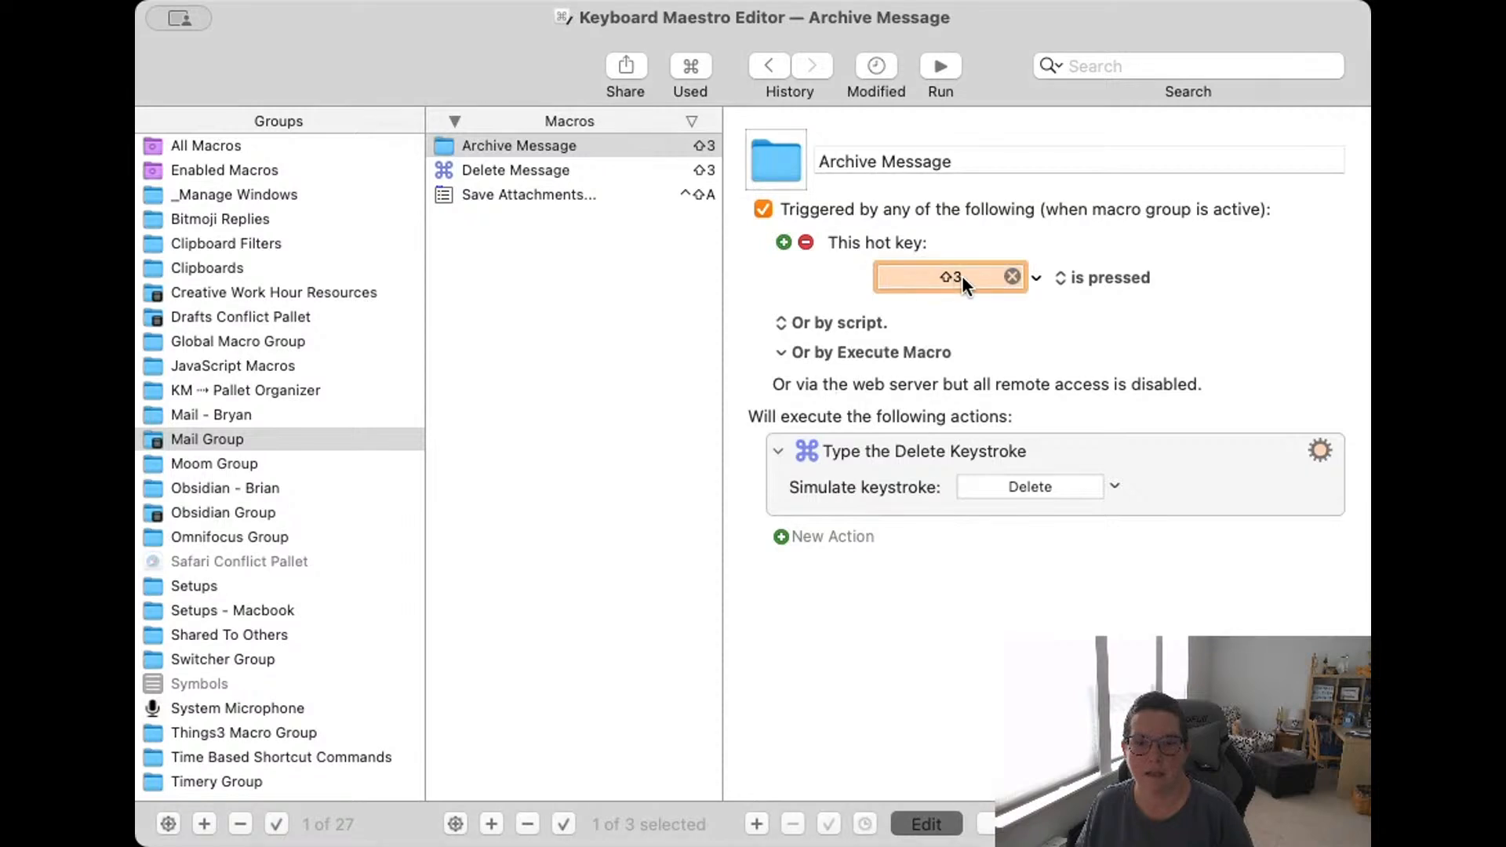
pyautogui.press('y')
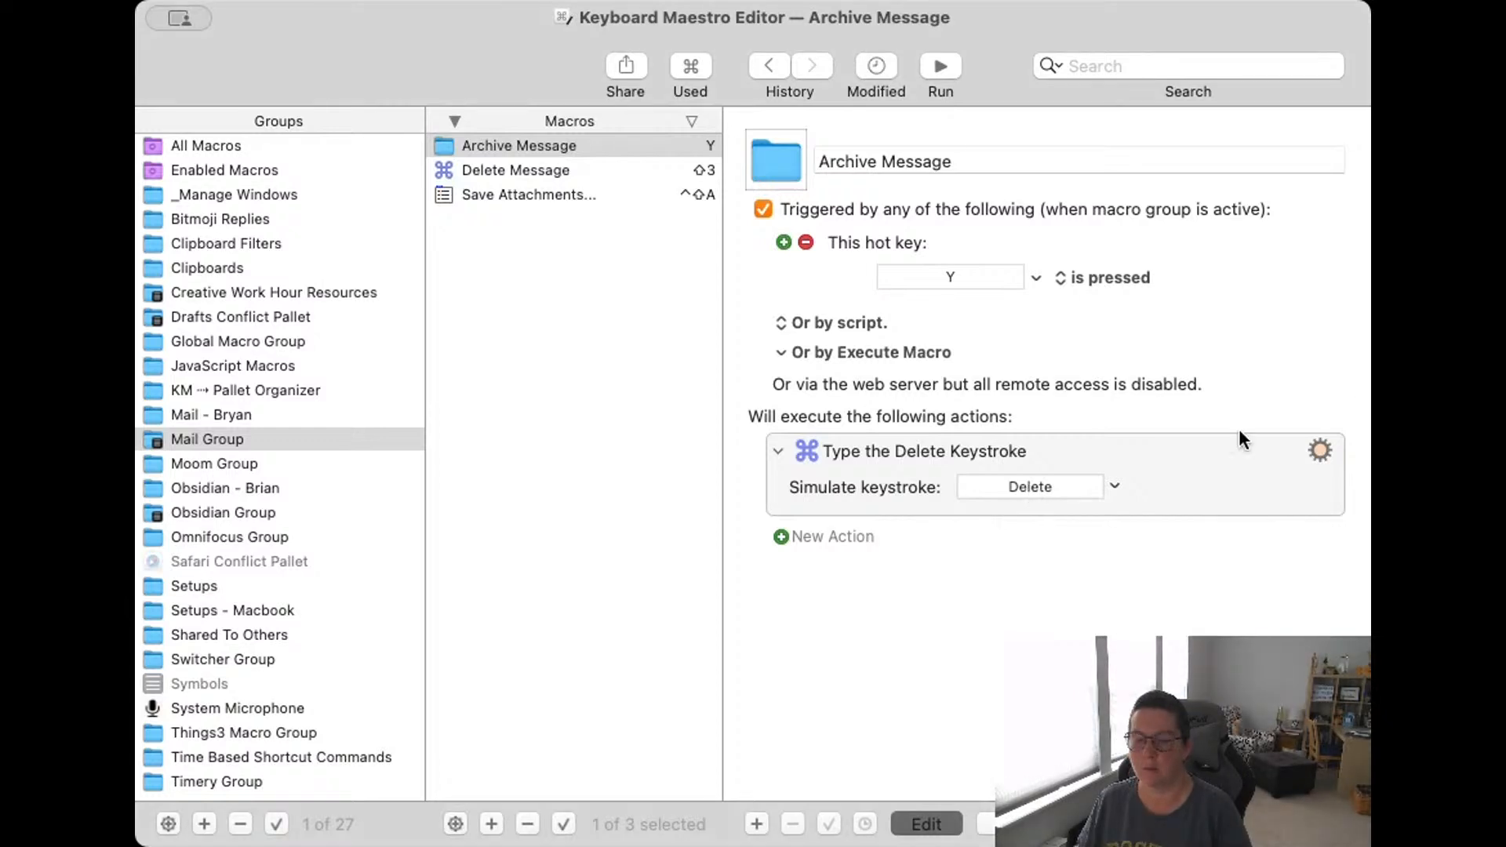
# Set the keystroke simulated by the Archive Message macro to Control+Command+A.
pyautogui.press('super+Tab')
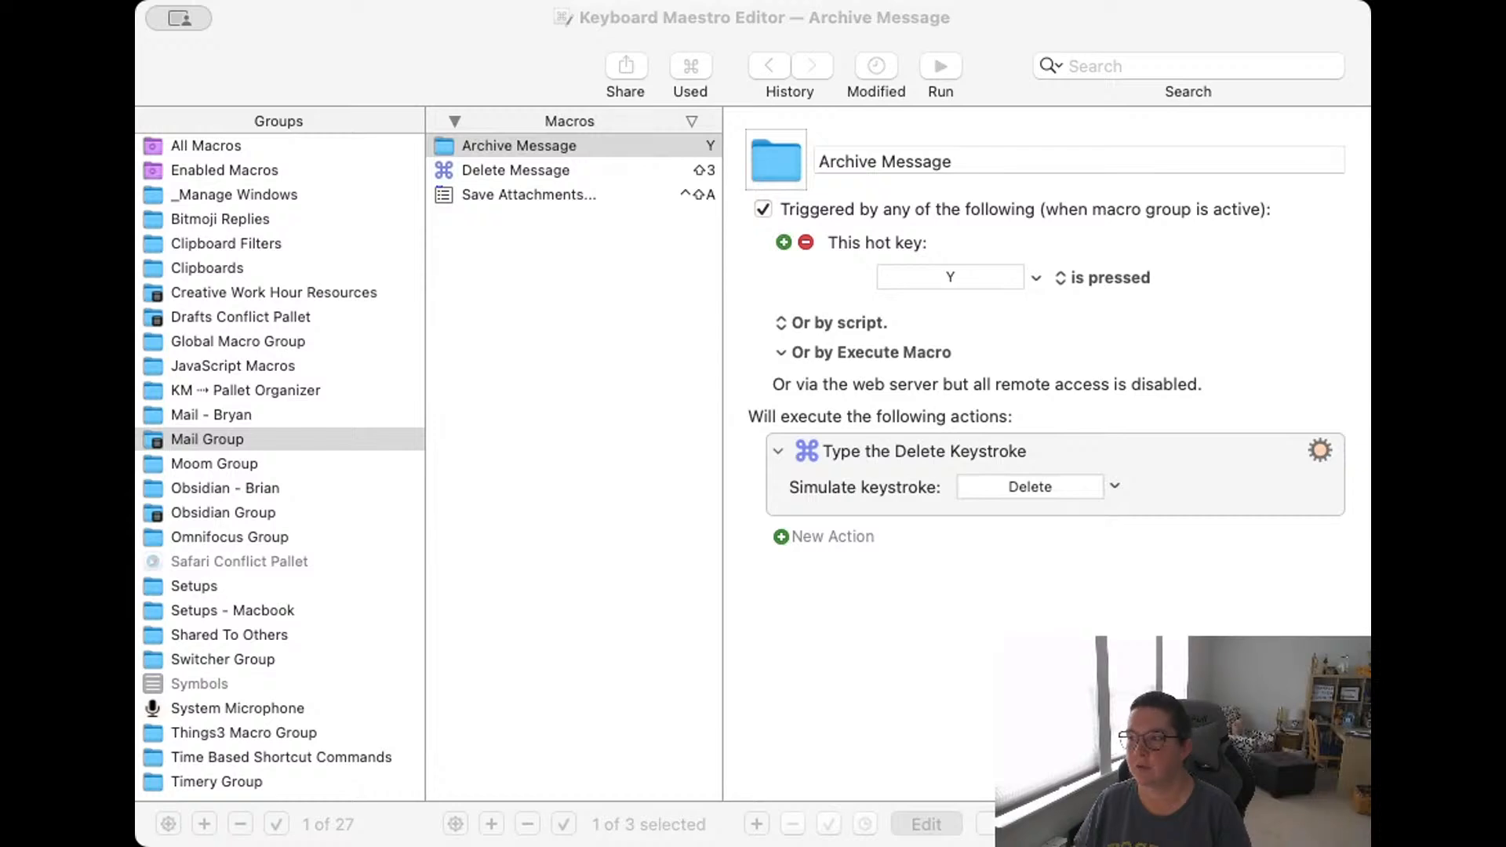
pyautogui.click(1042, 483)
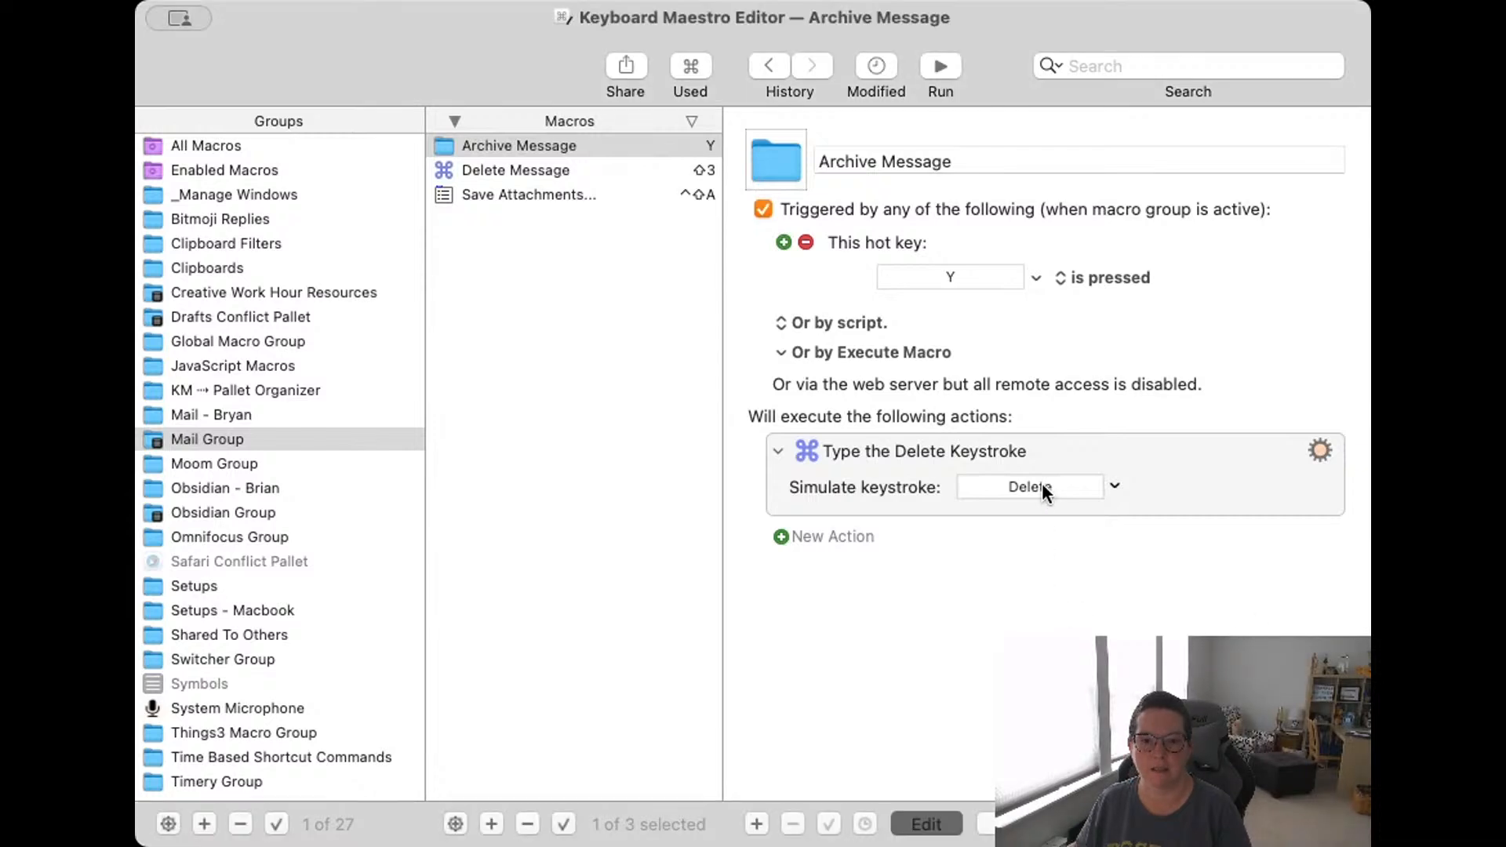
pyautogui.click(1031, 486)
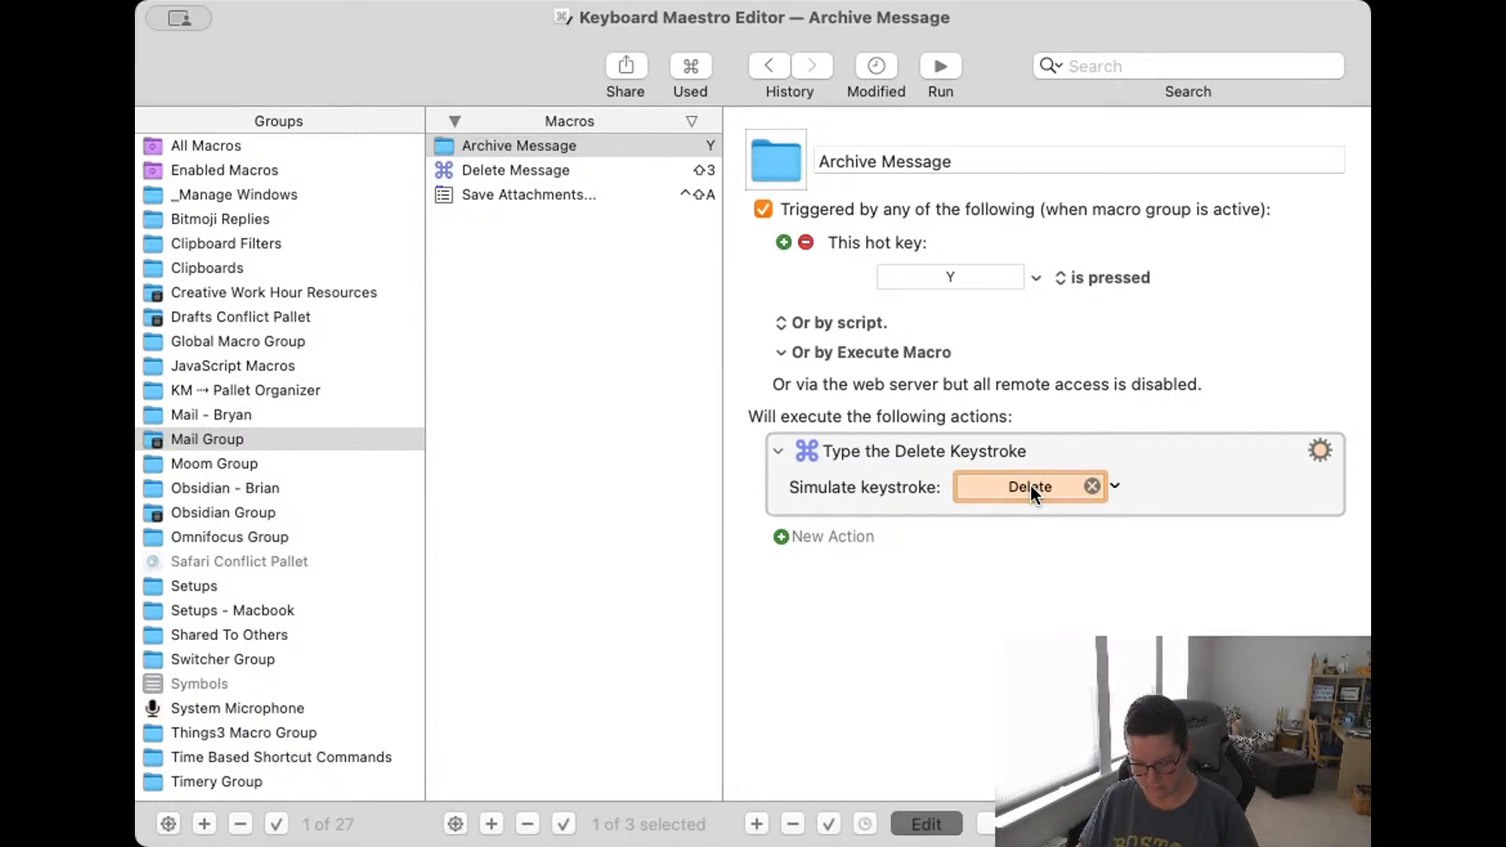
pyautogui.press('ctrl+super+a')
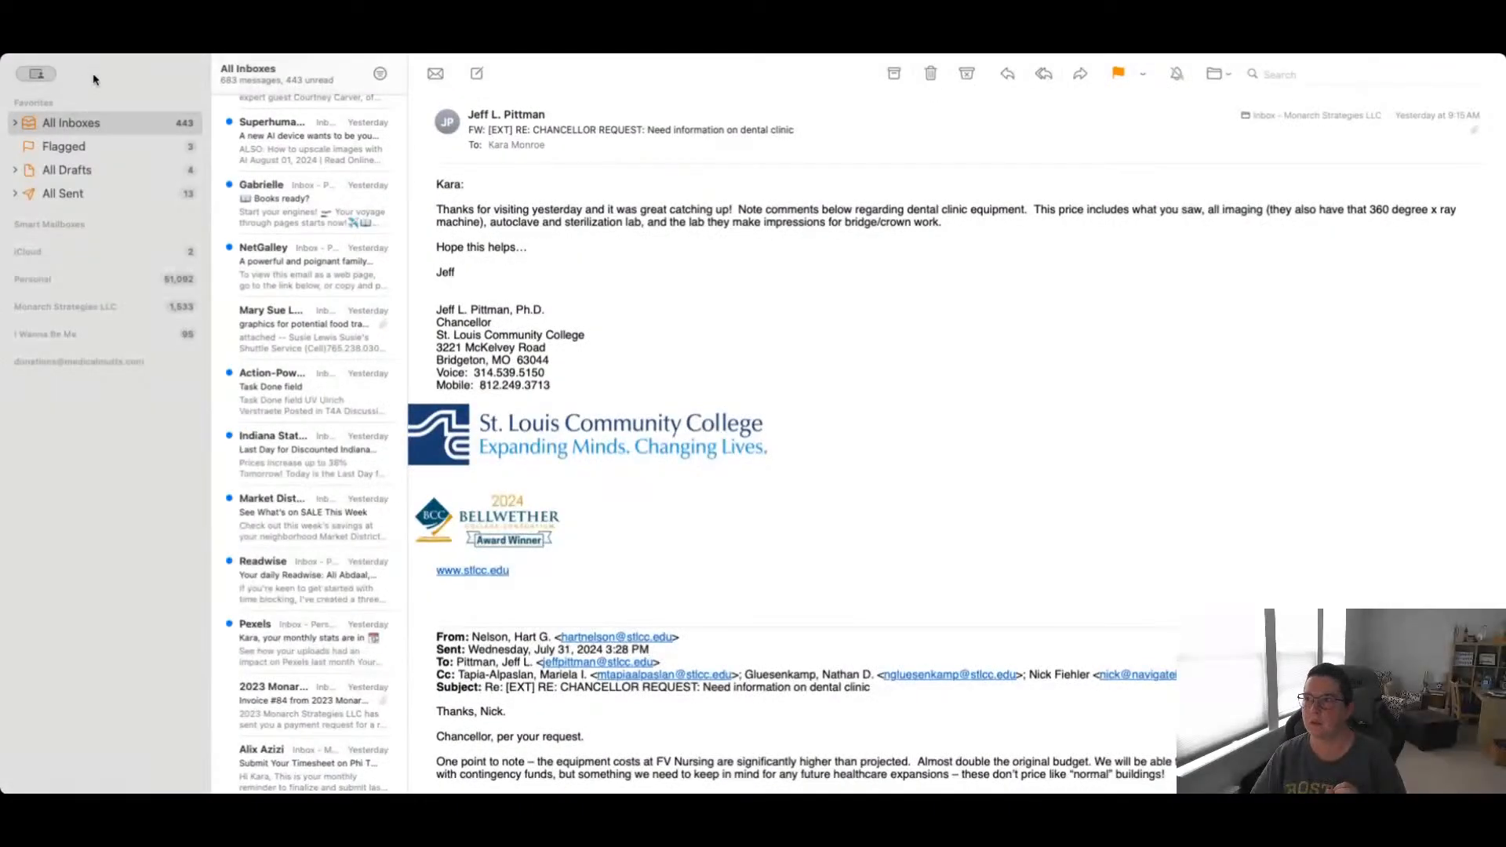
# Switch to Mail and delete the Superhuman AI newsletter from All Inboxes.
pyautogui.click(292, 142)
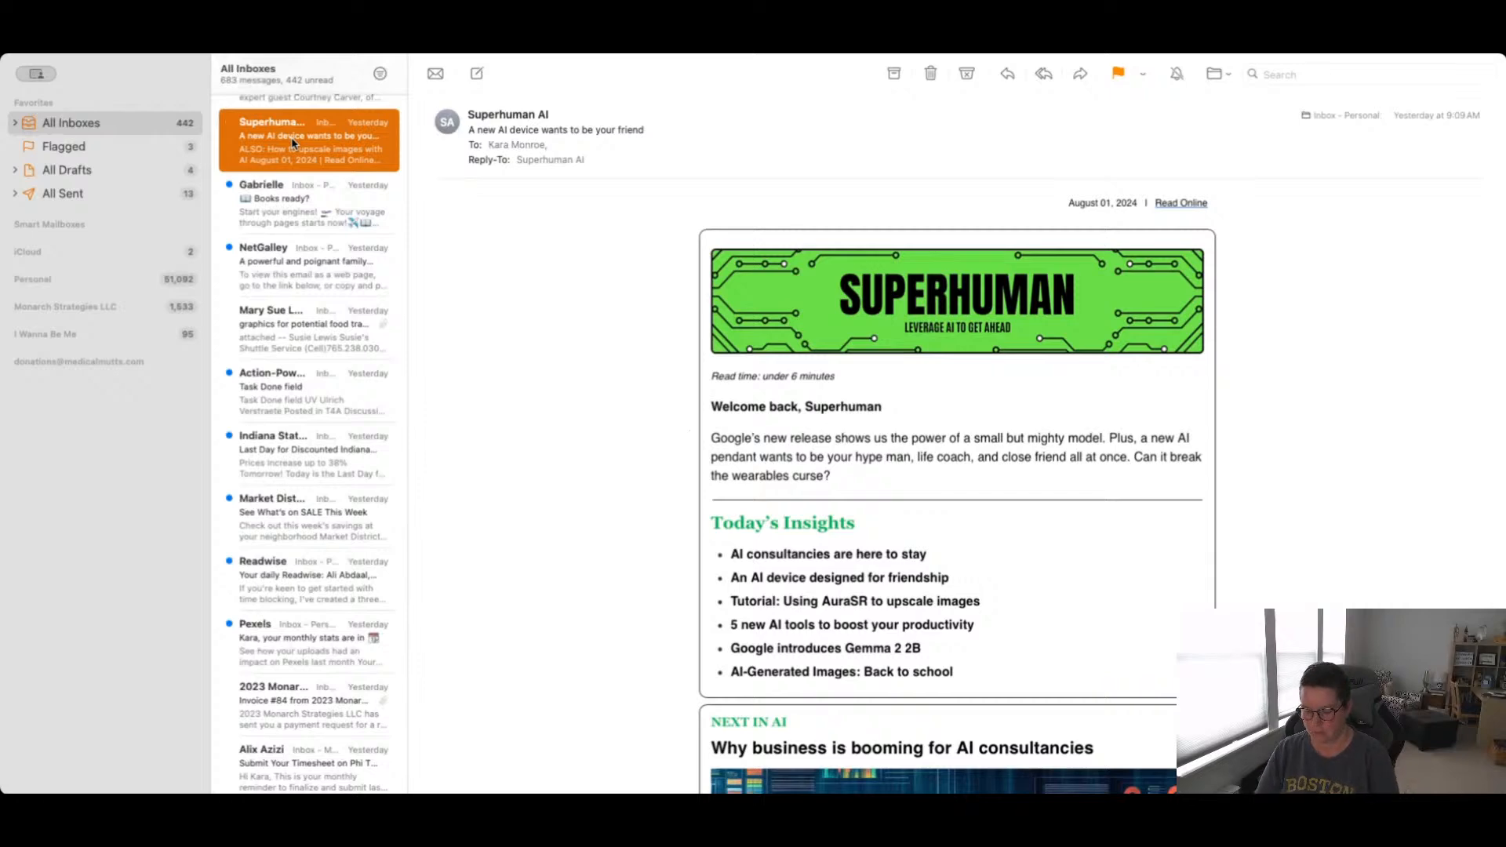
pyautogui.press('BackSpace')
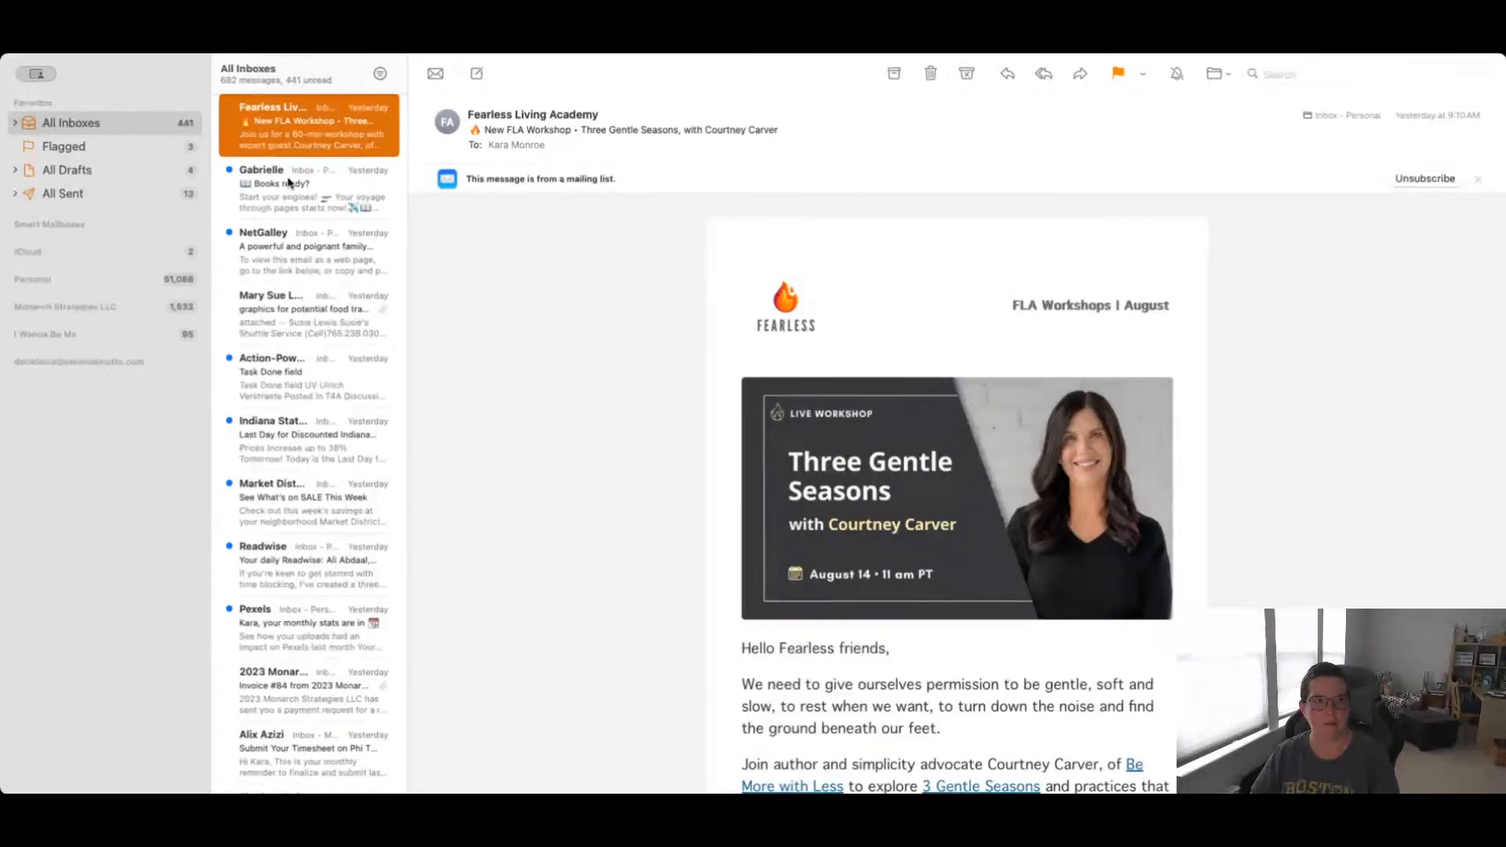
# Delete the Fearless Living Academy, NetGalley and "Task Done field" messages from All Inboxes, leaving the messages between them in place.
pyautogui.press('BackSpace')
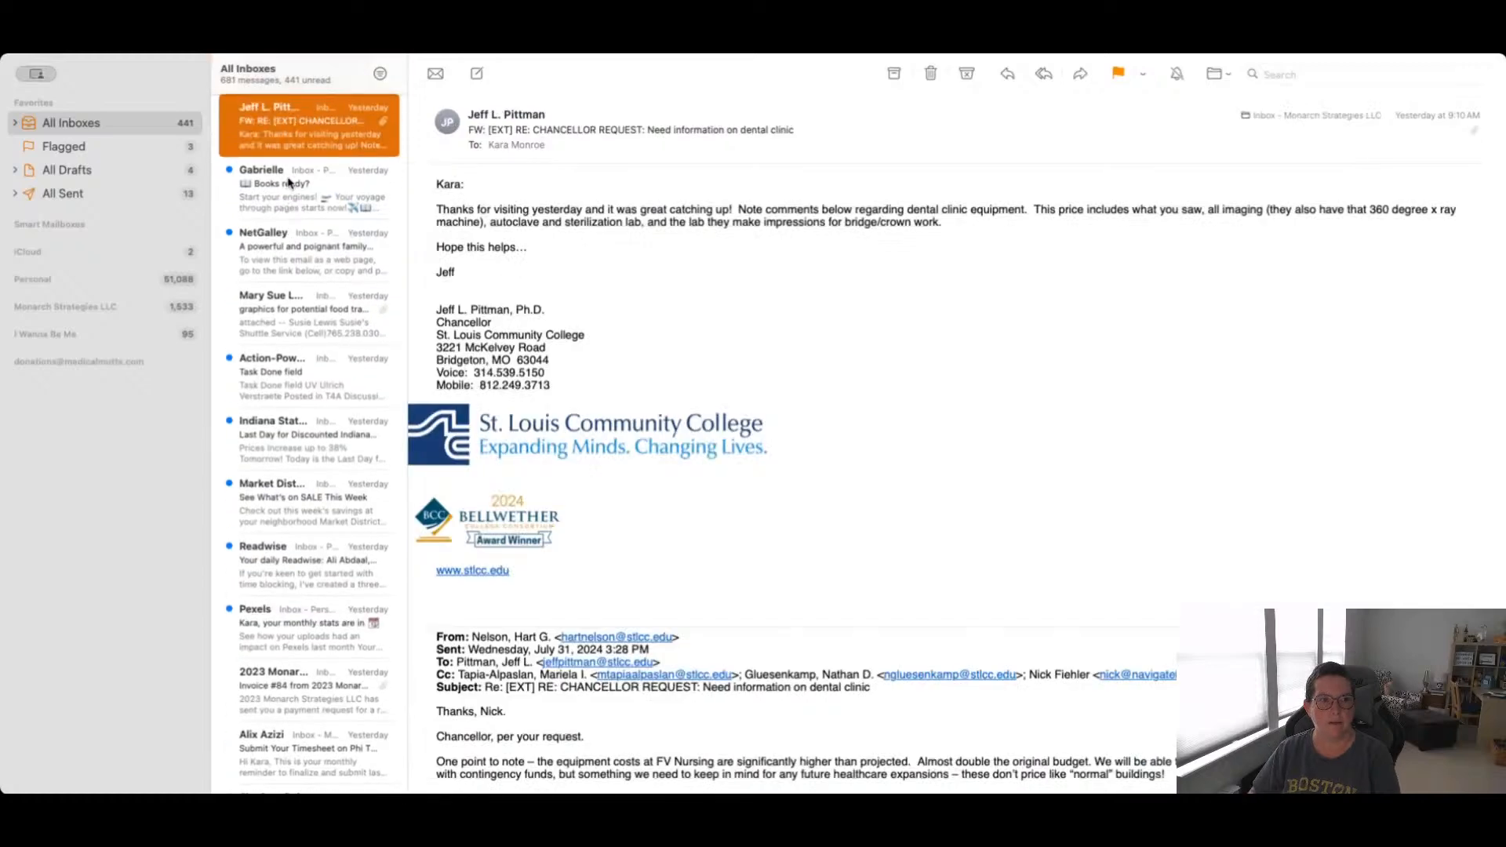
pyautogui.click(289, 183)
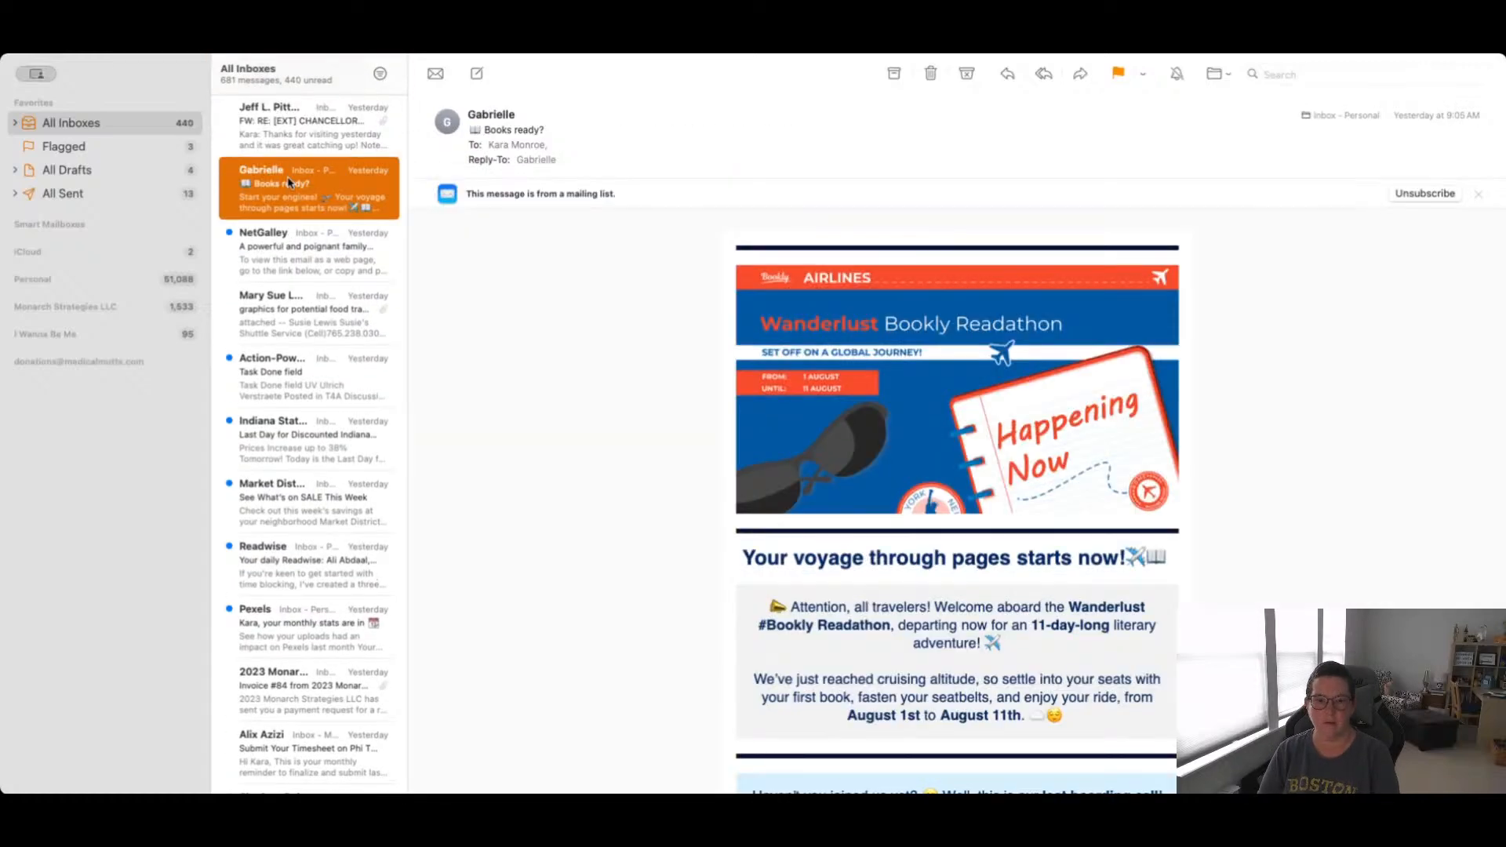
pyautogui.press('Down')
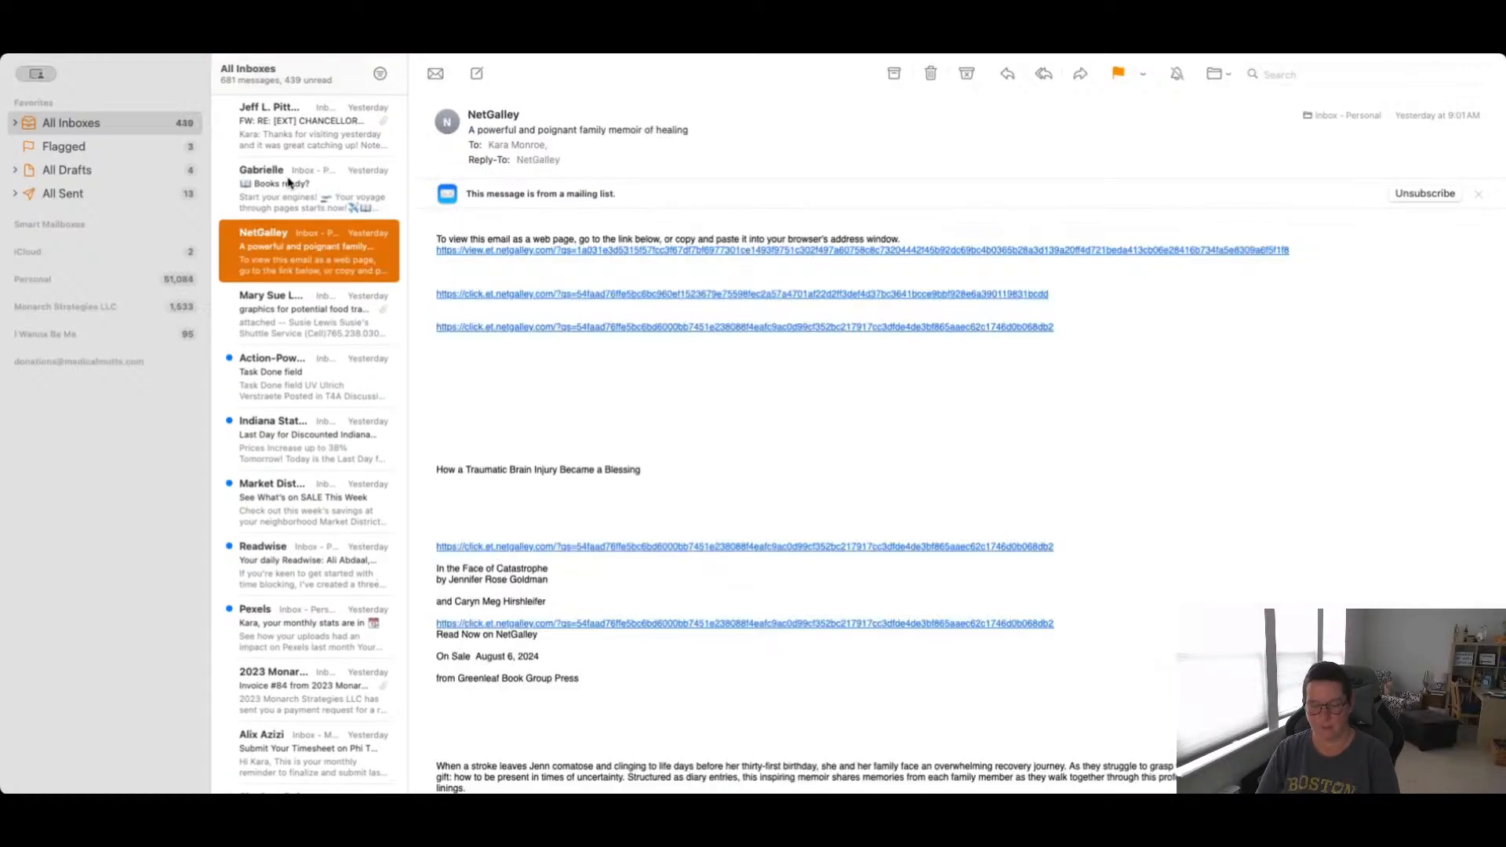
pyautogui.press('BackSpace')
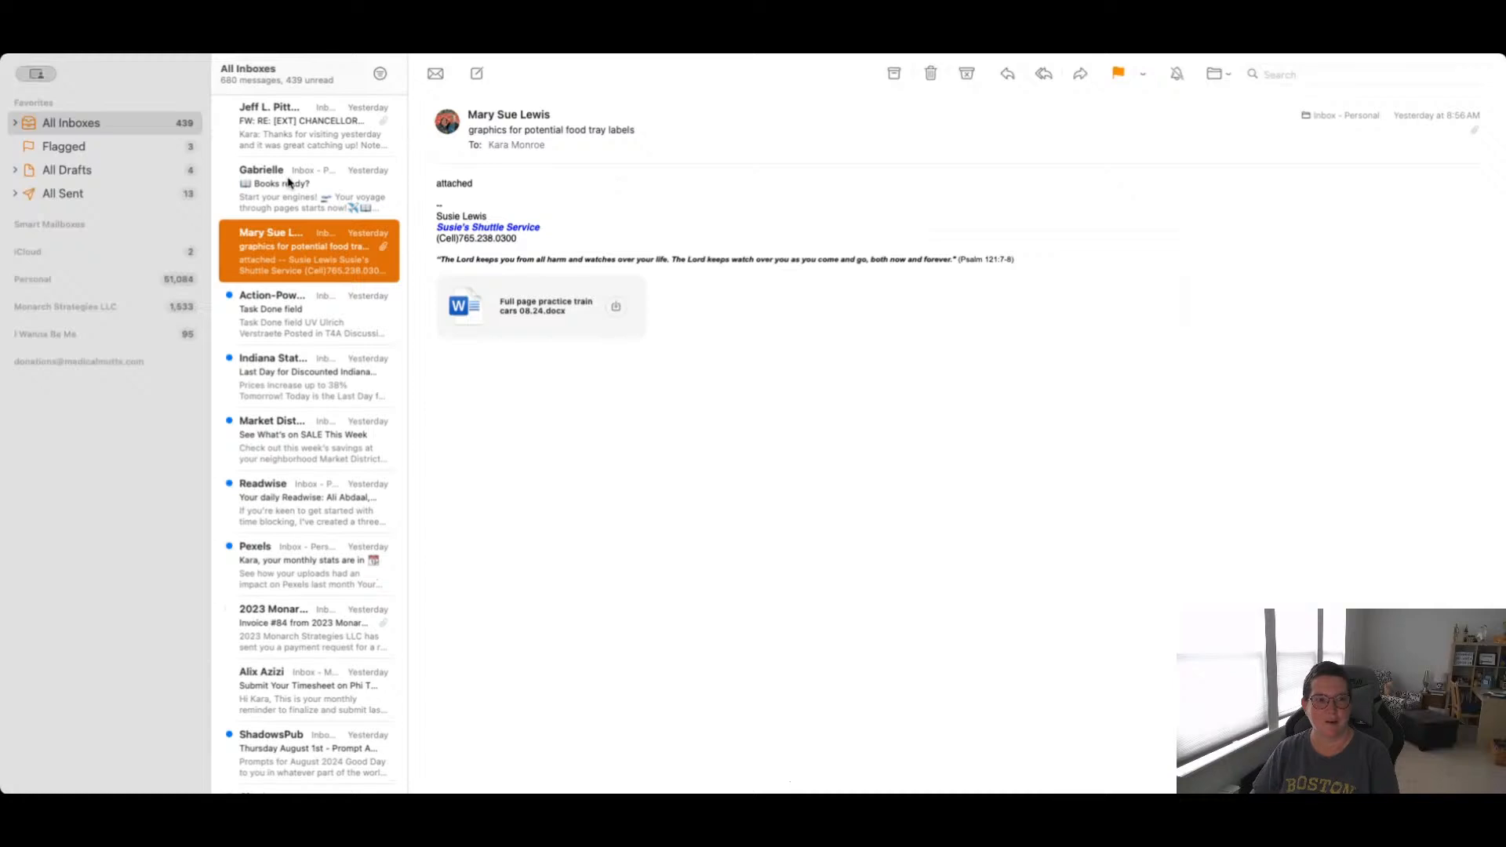
pyautogui.press('Down')
pyautogui.press('BackSpace')
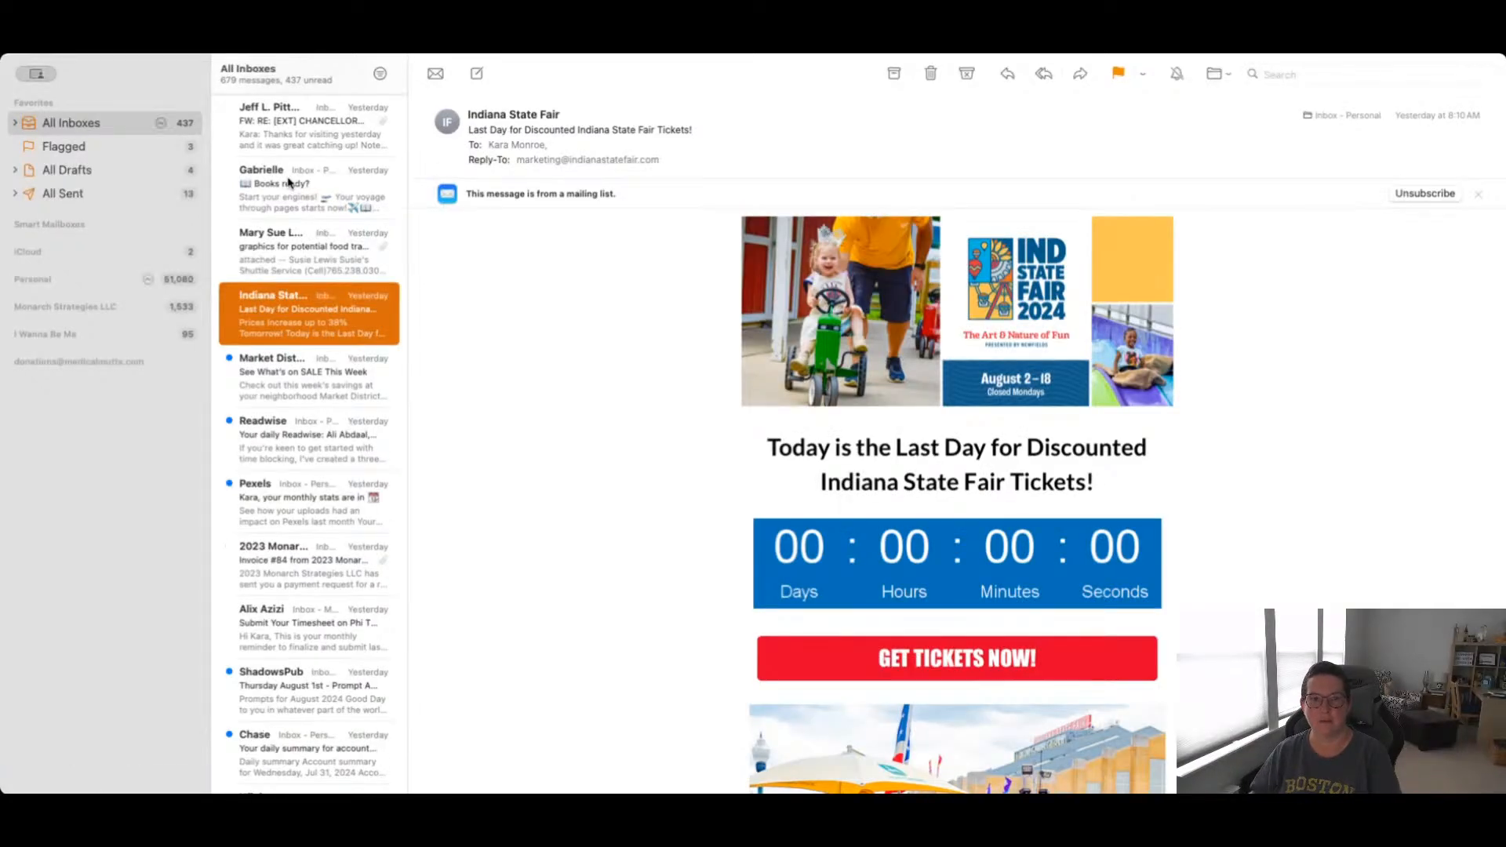
pyautogui.click(477, 73)
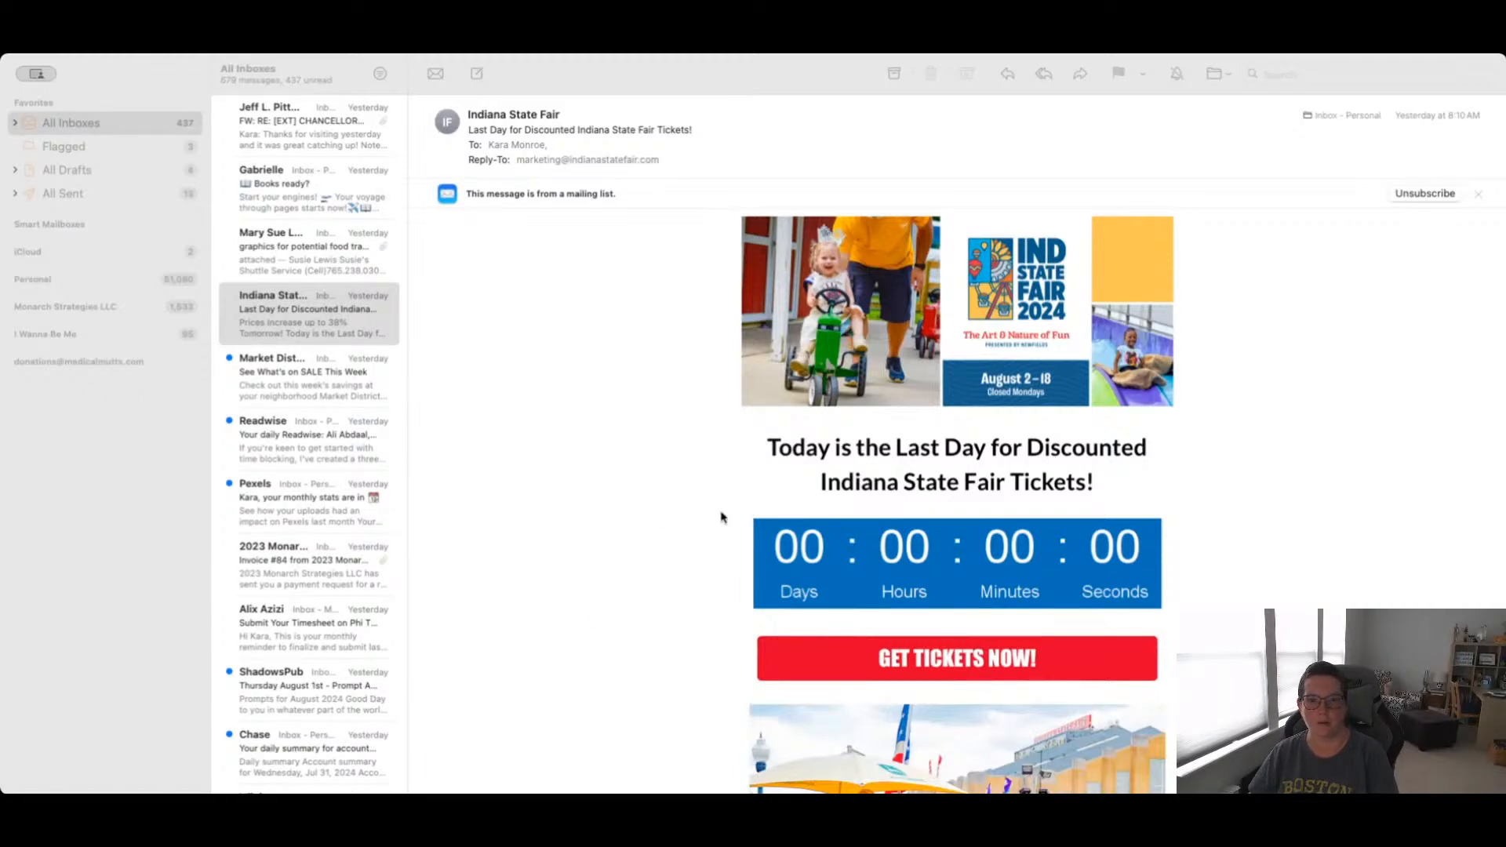
pyautogui.click(759, 467)
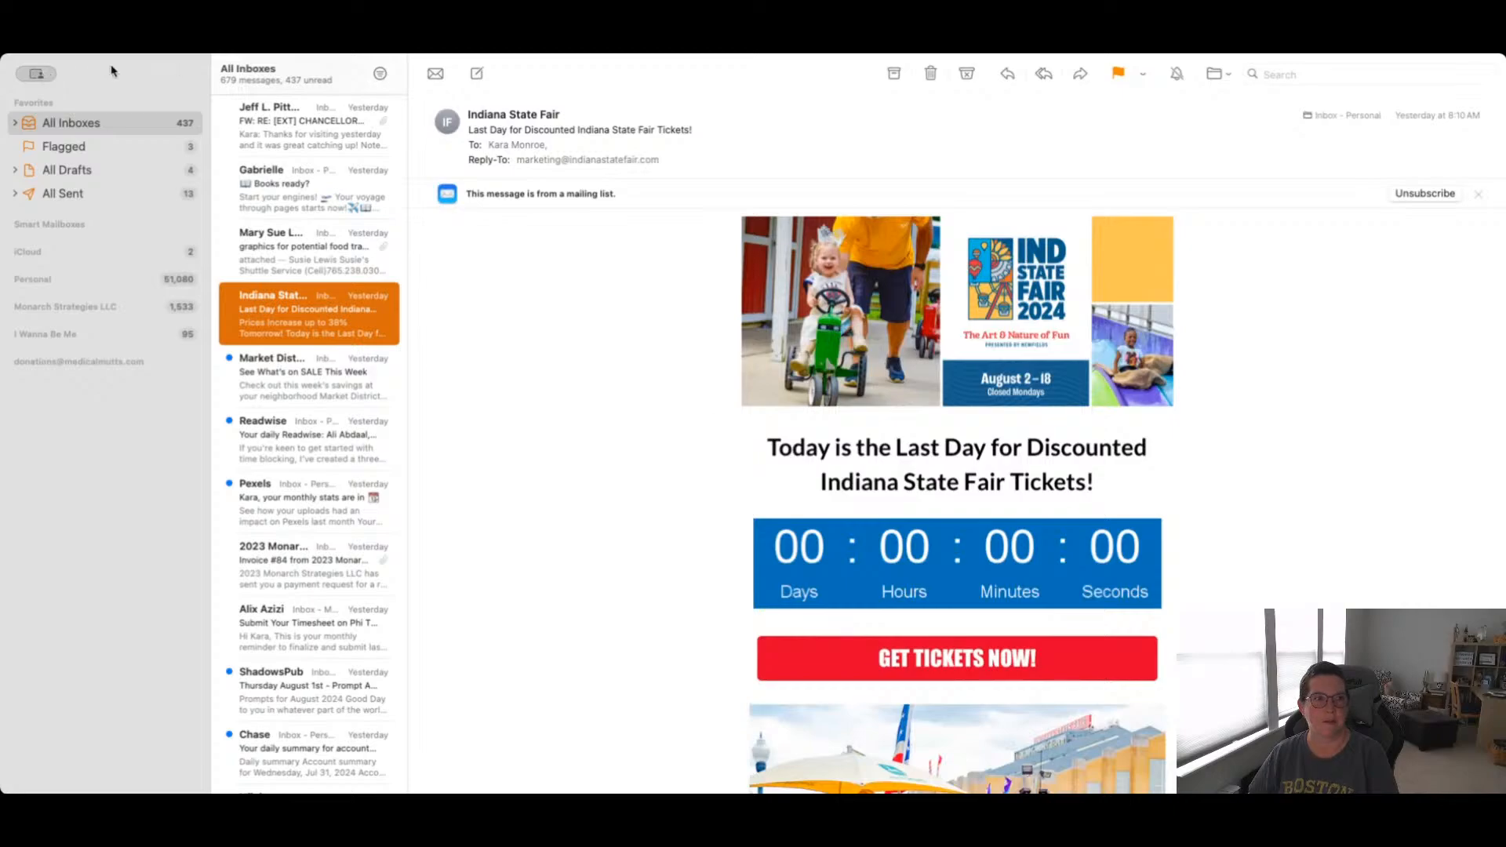
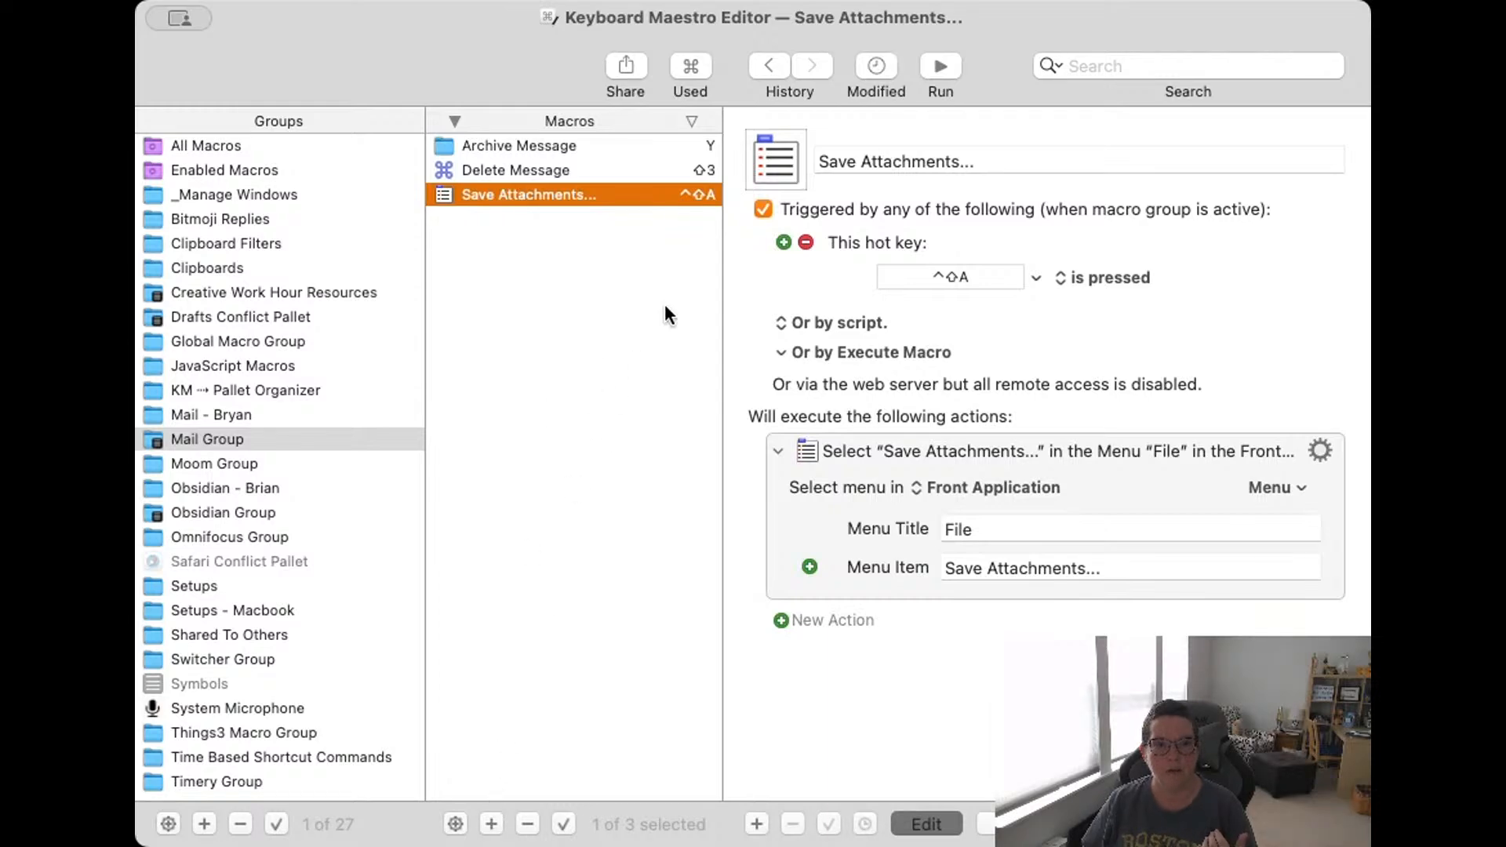
# In Keyboard Maestro, add a Comment action above the Save Attachments macro's menu action and title it Purpose.
pyautogui.click(756, 824)
pyautogui.click(580, 125)
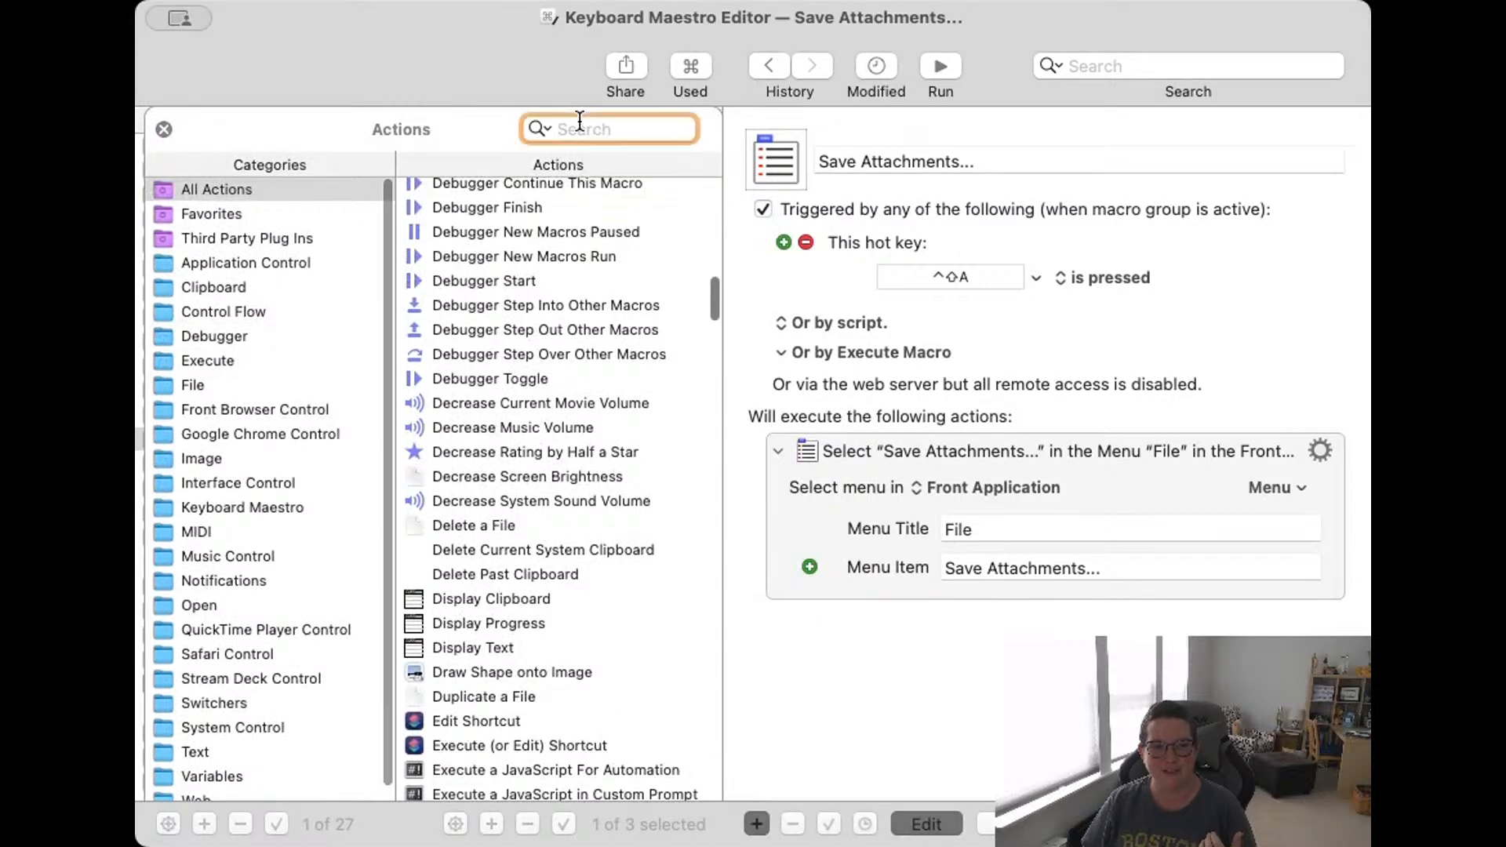
pyautogui.write('comment')
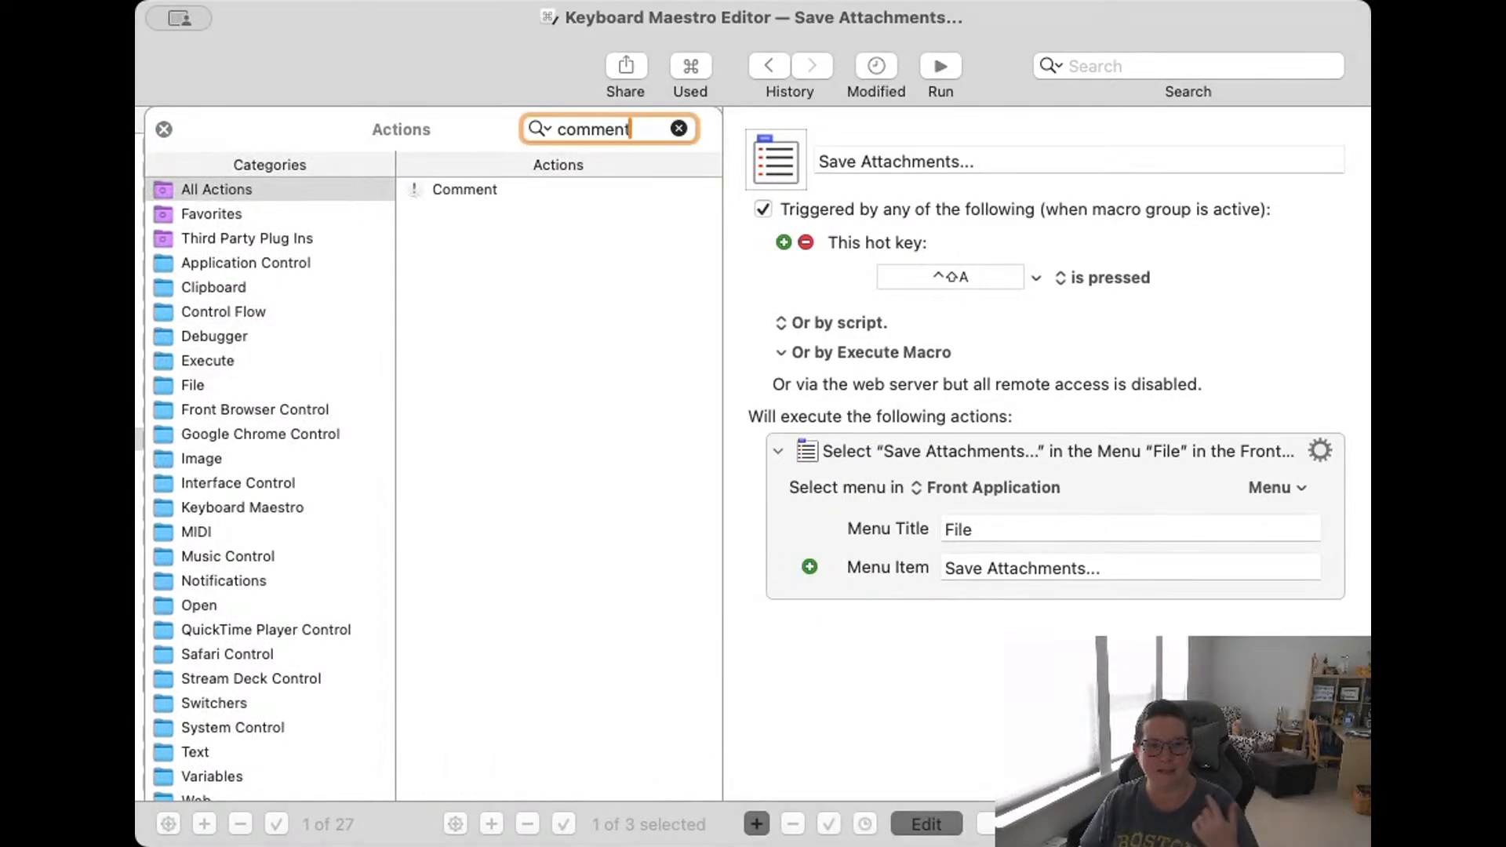
pyautogui.click(479, 193)
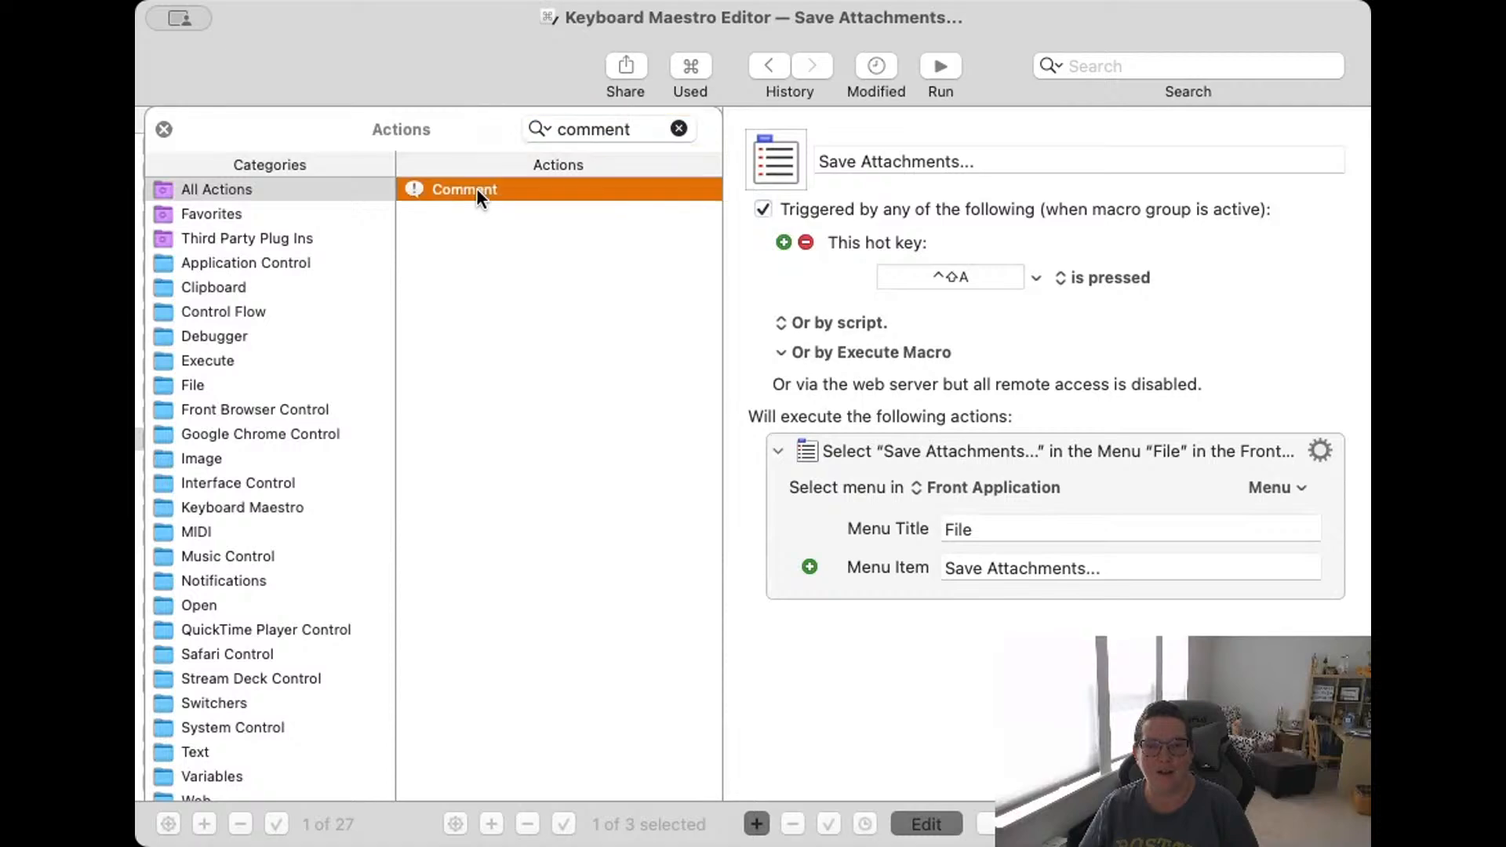
pyautogui.doubleClick(476, 189)
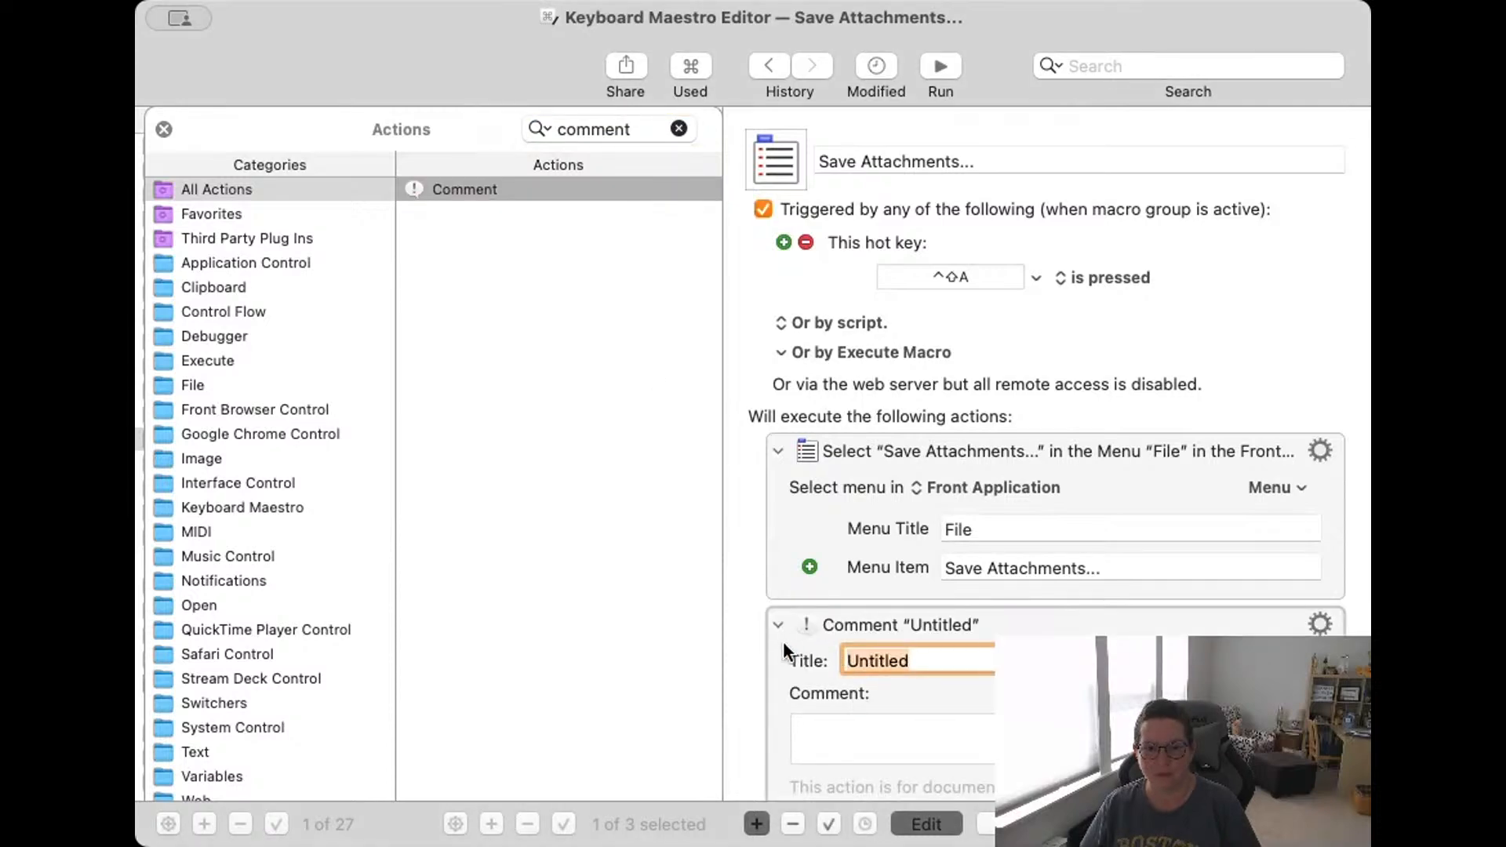
pyautogui.moveTo(783, 642); pyautogui.dragTo(795, 463)
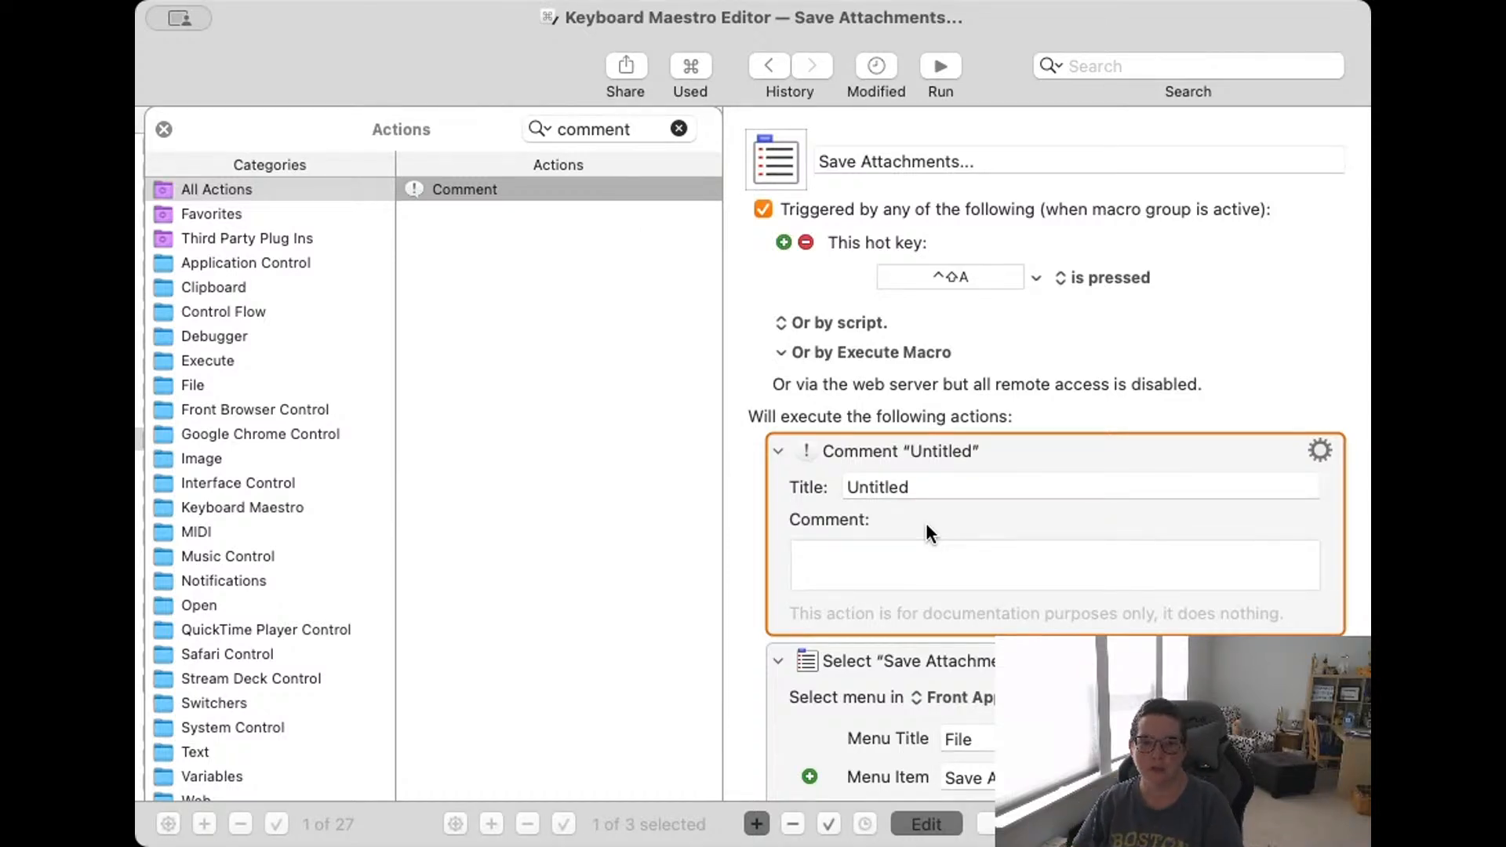
pyautogui.doubleClick(918, 487)
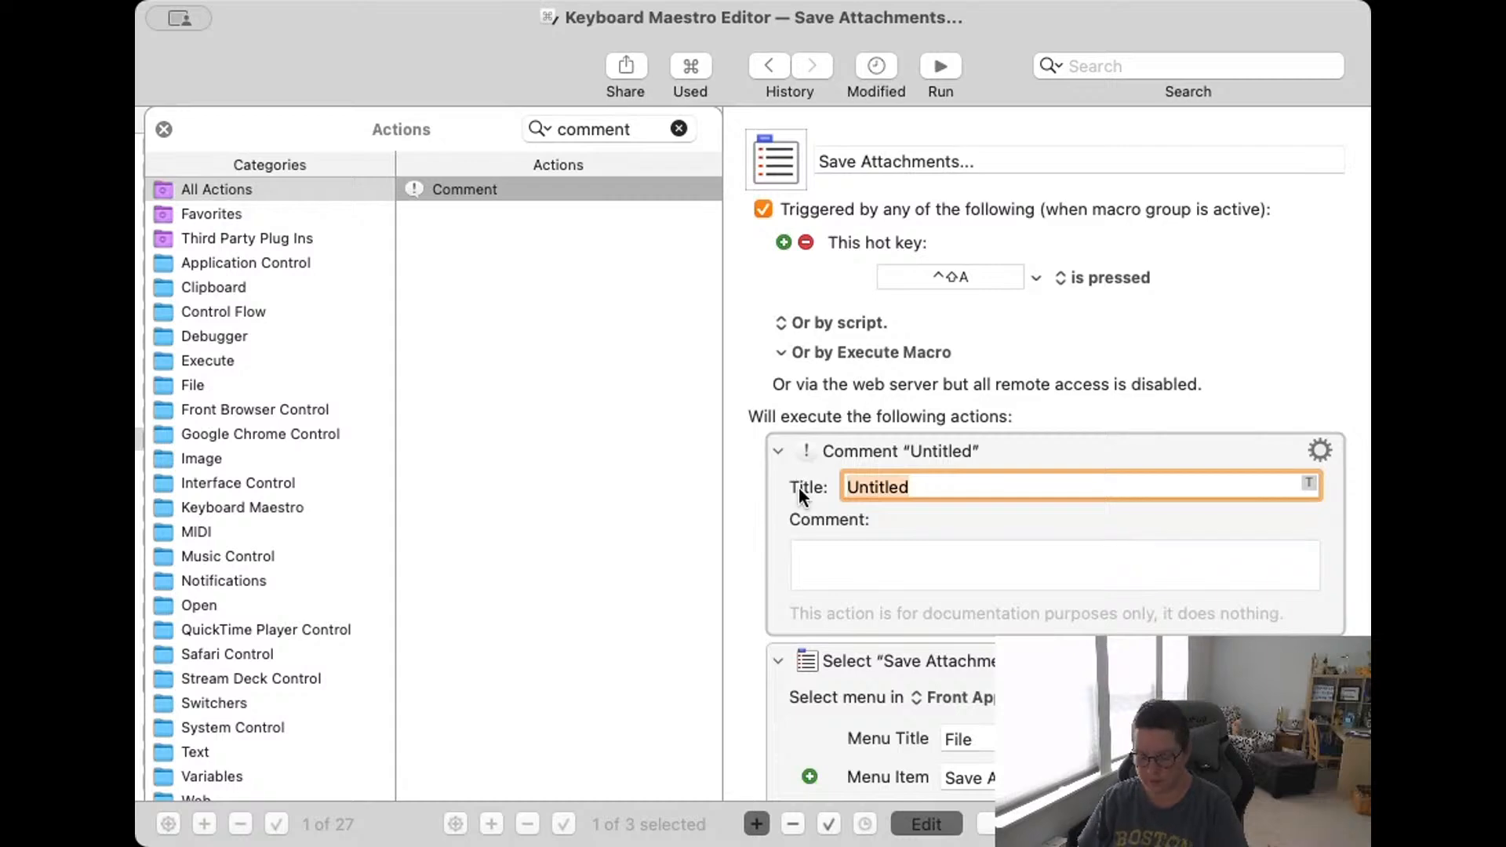
pyautogui.write('Purpose')
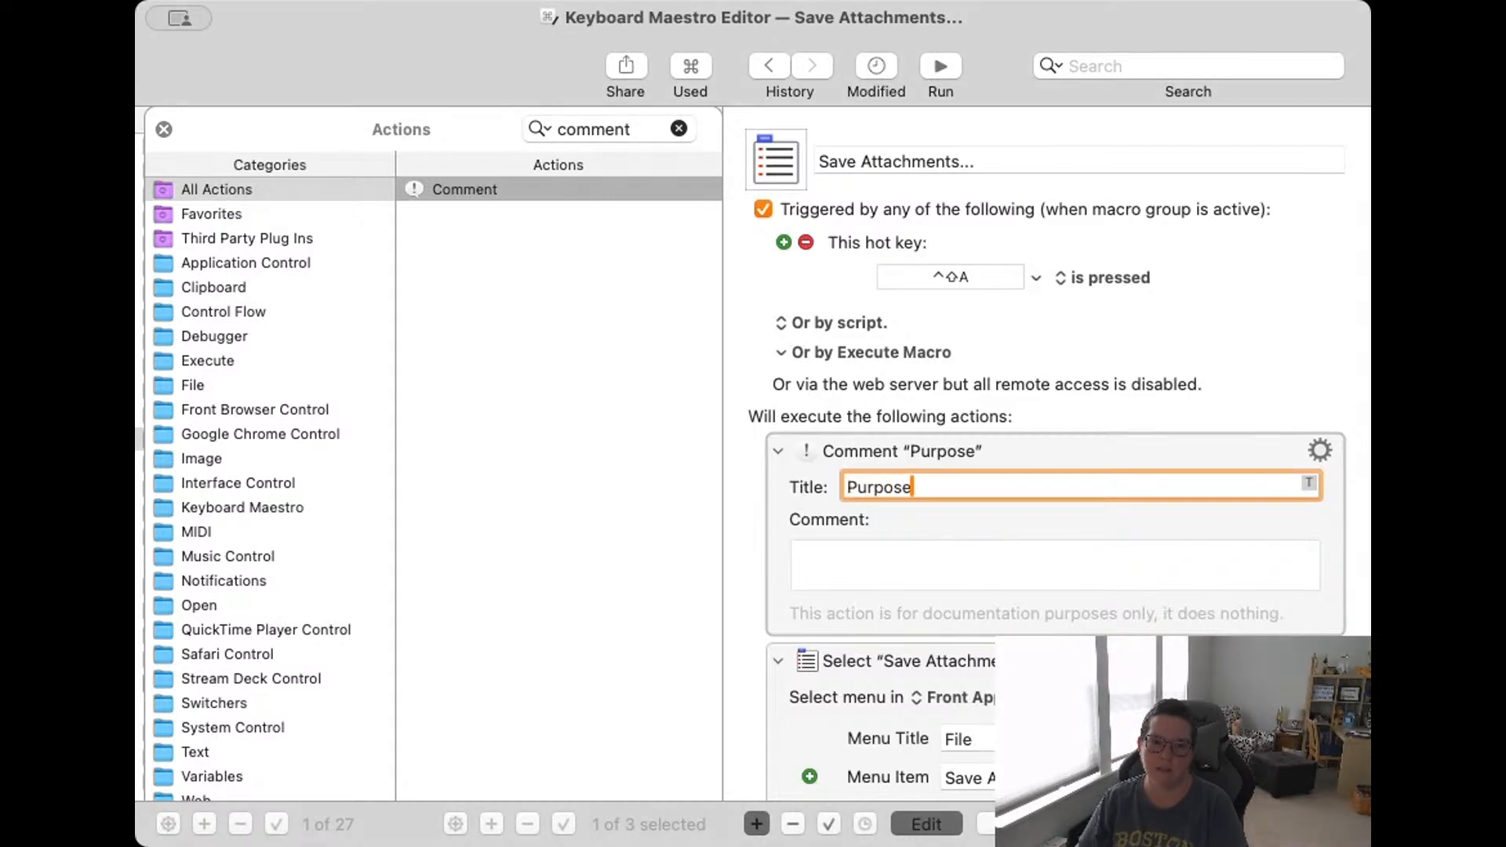
# Start the Purpose comment's text with "This macro will select the File menu and then the Save Attachments option".
pyautogui.click(837, 565)
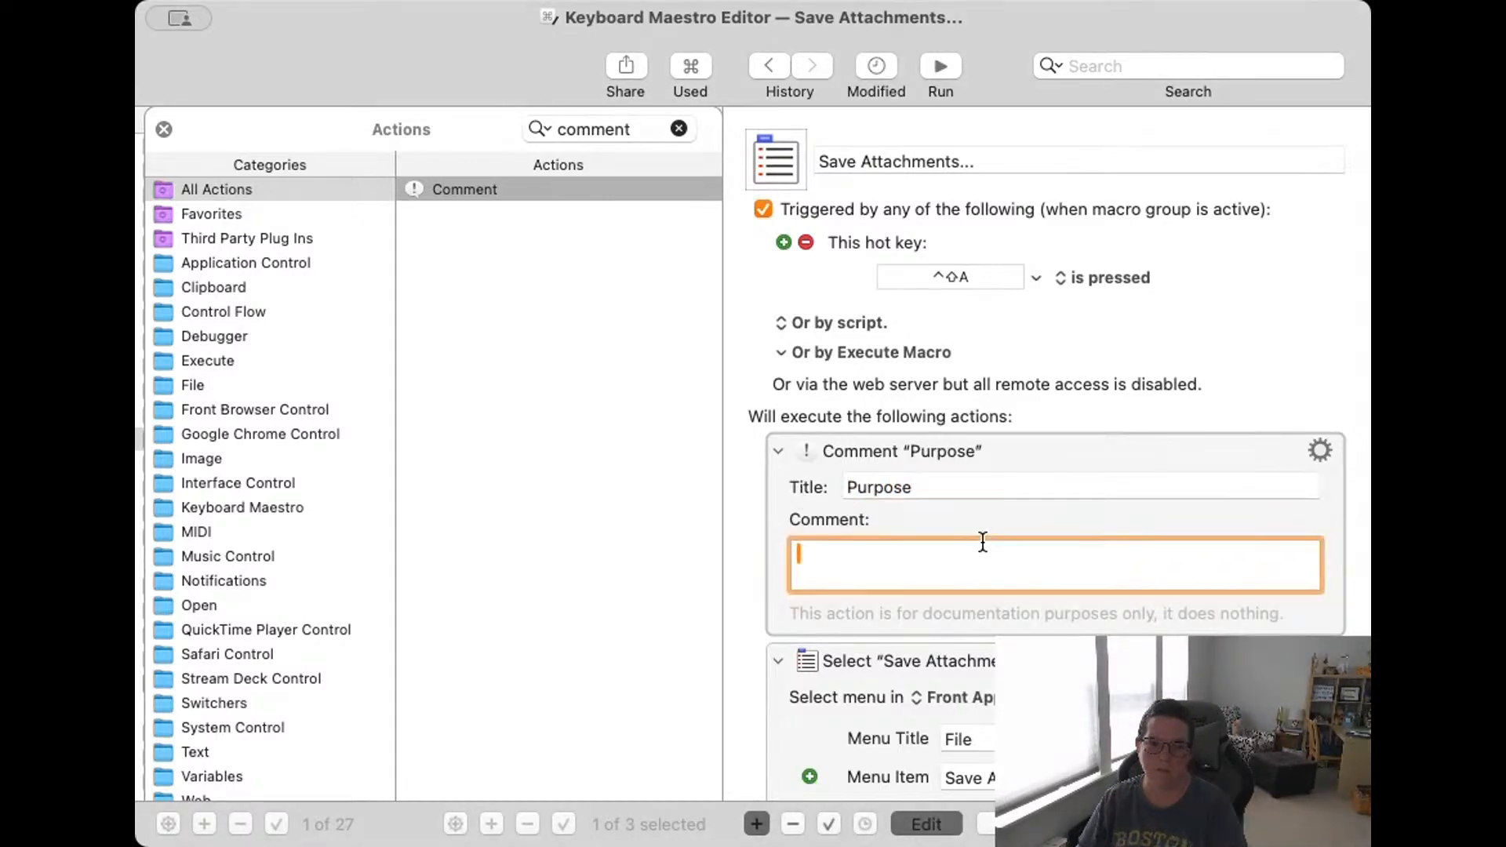
pyautogui.write('This macro will')
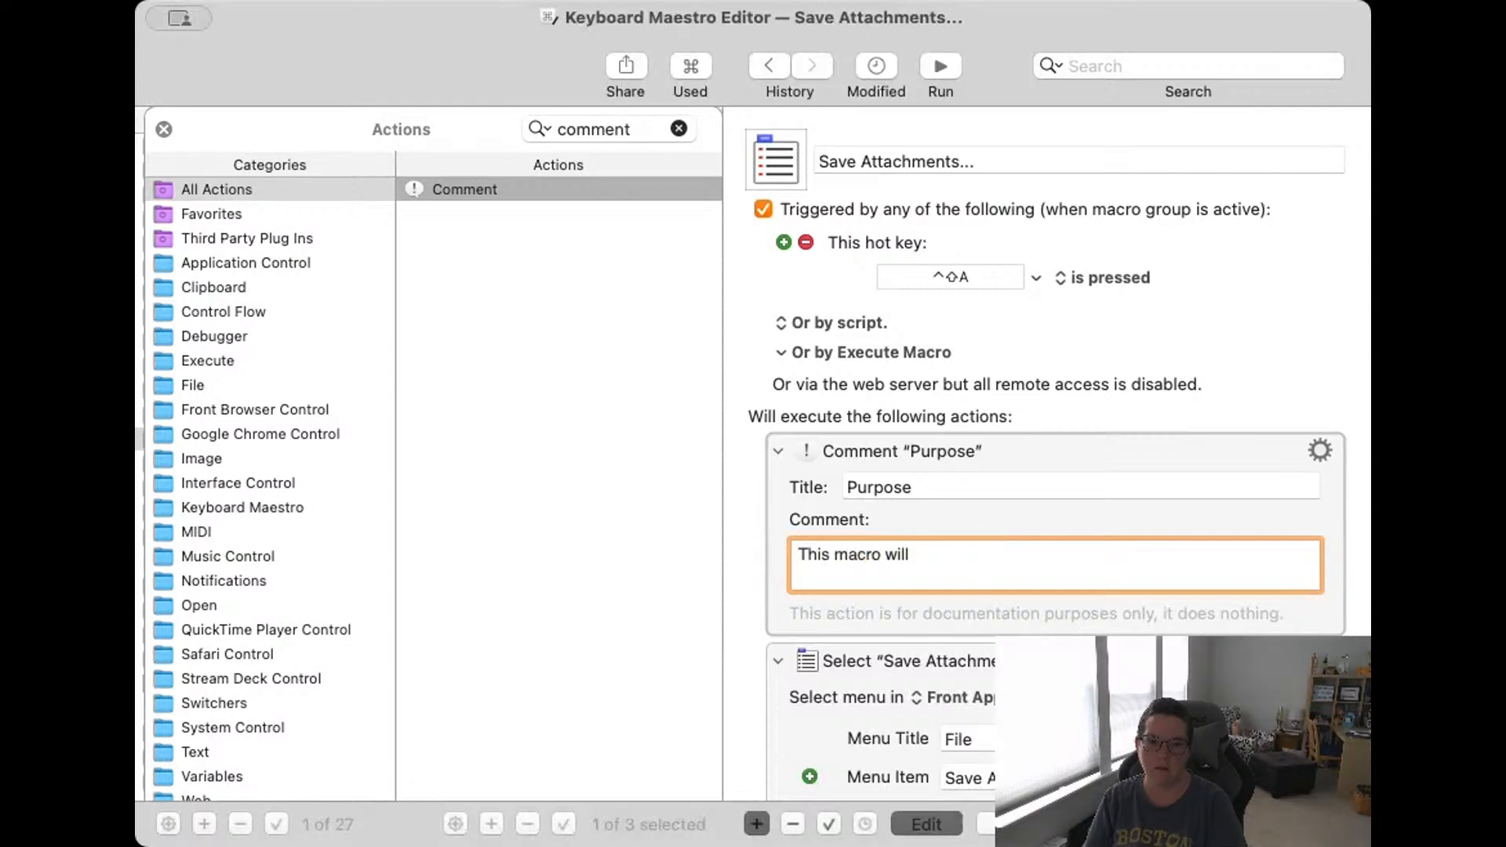
pyautogui.write(' ru')
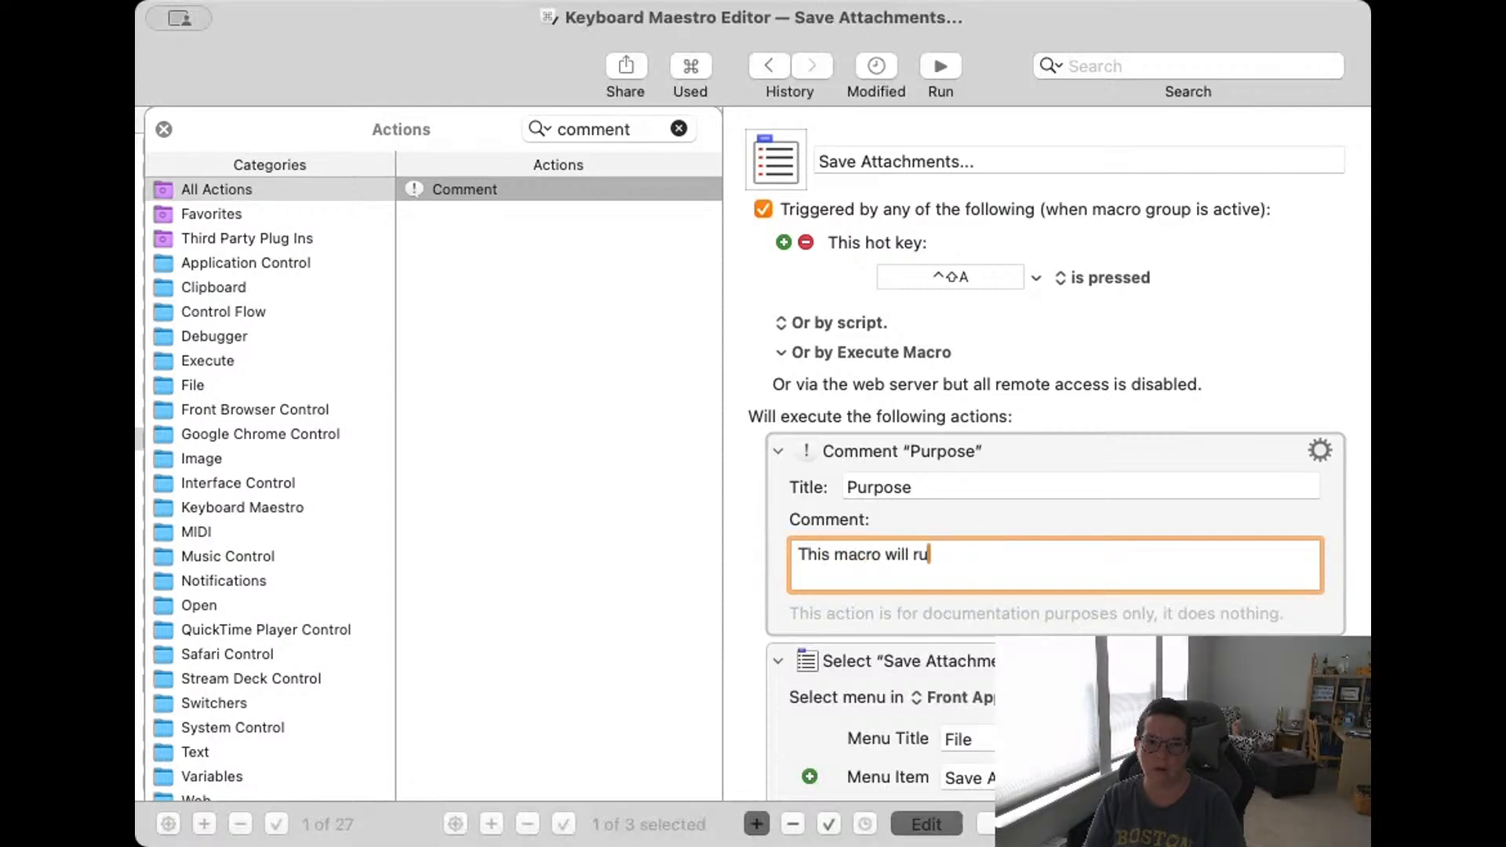
pyautogui.press('BackSpace')
pyautogui.press('BackSpace')
pyautogui.write('clic')
pyautogui.press('BackSpace')
pyautogui.press('BackSpace')
pyautogui.press('BackSpace')
pyautogui.press('BackSpace')
pyautogui.write('select the ')
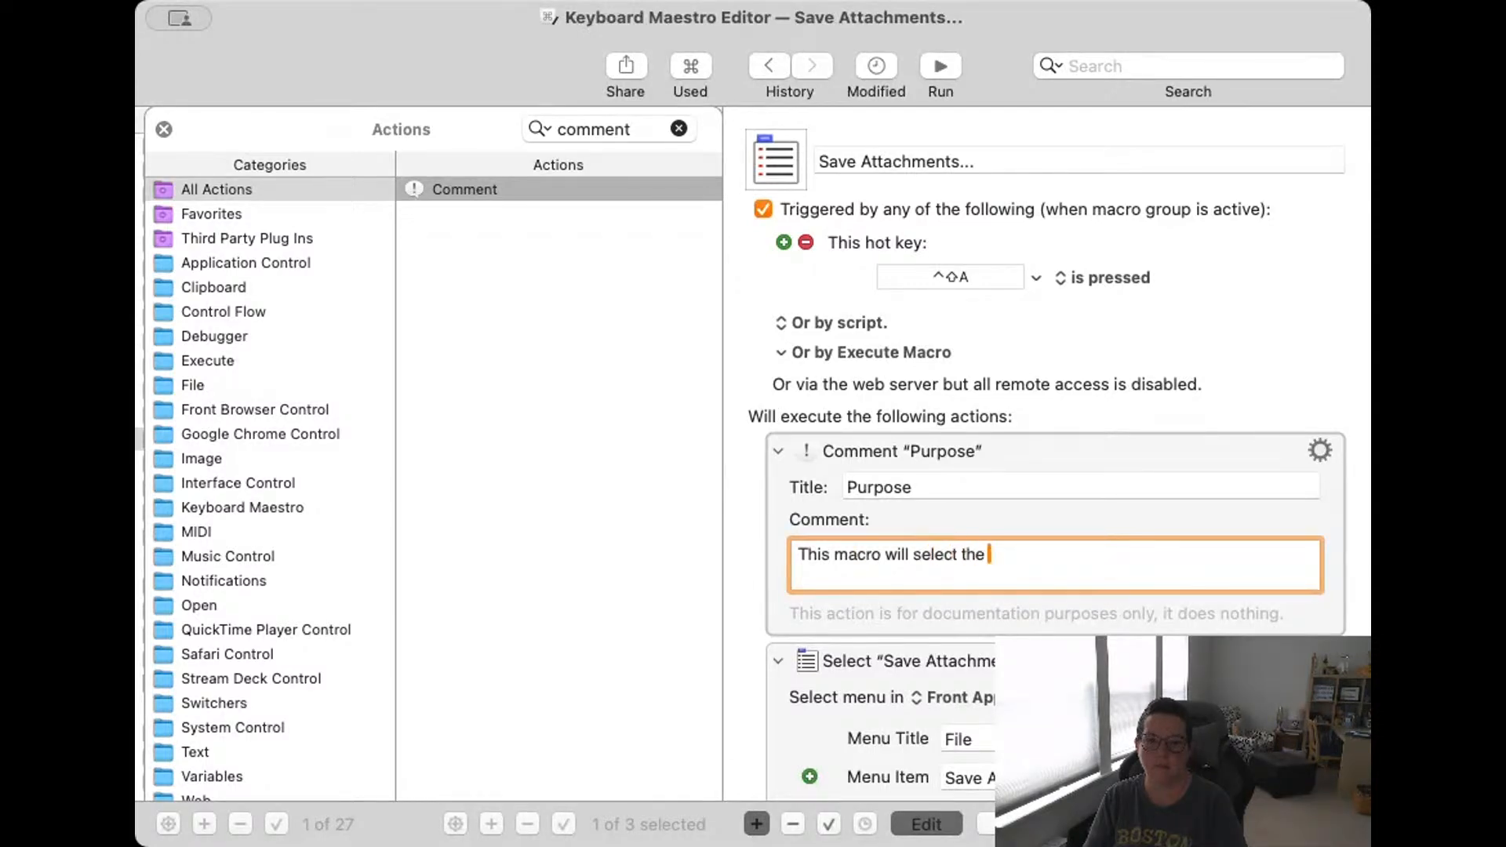
pyautogui.write('File menu and then t')
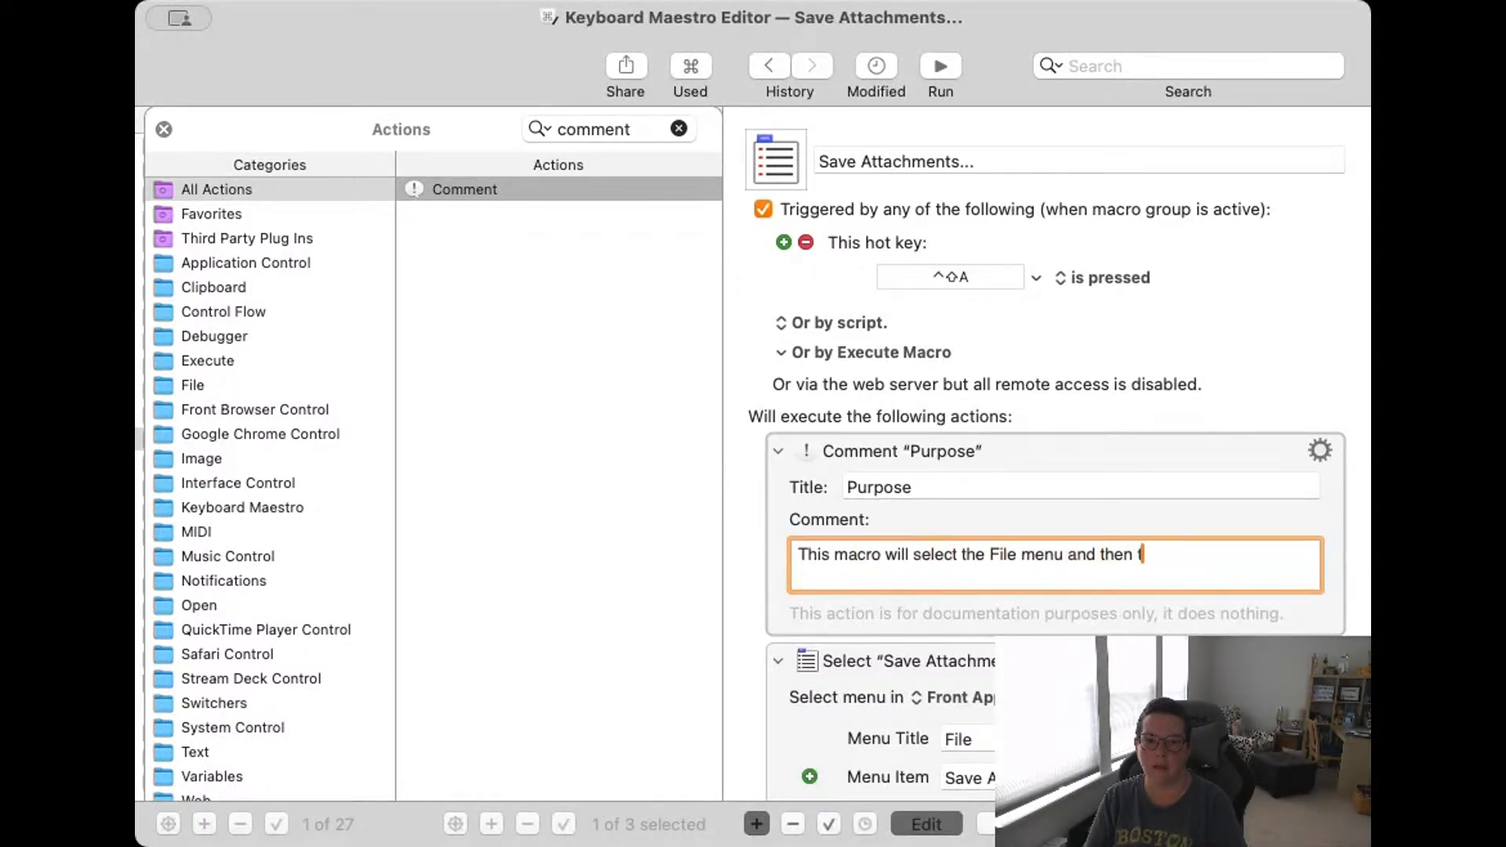
pyautogui.write('he Save Attach')
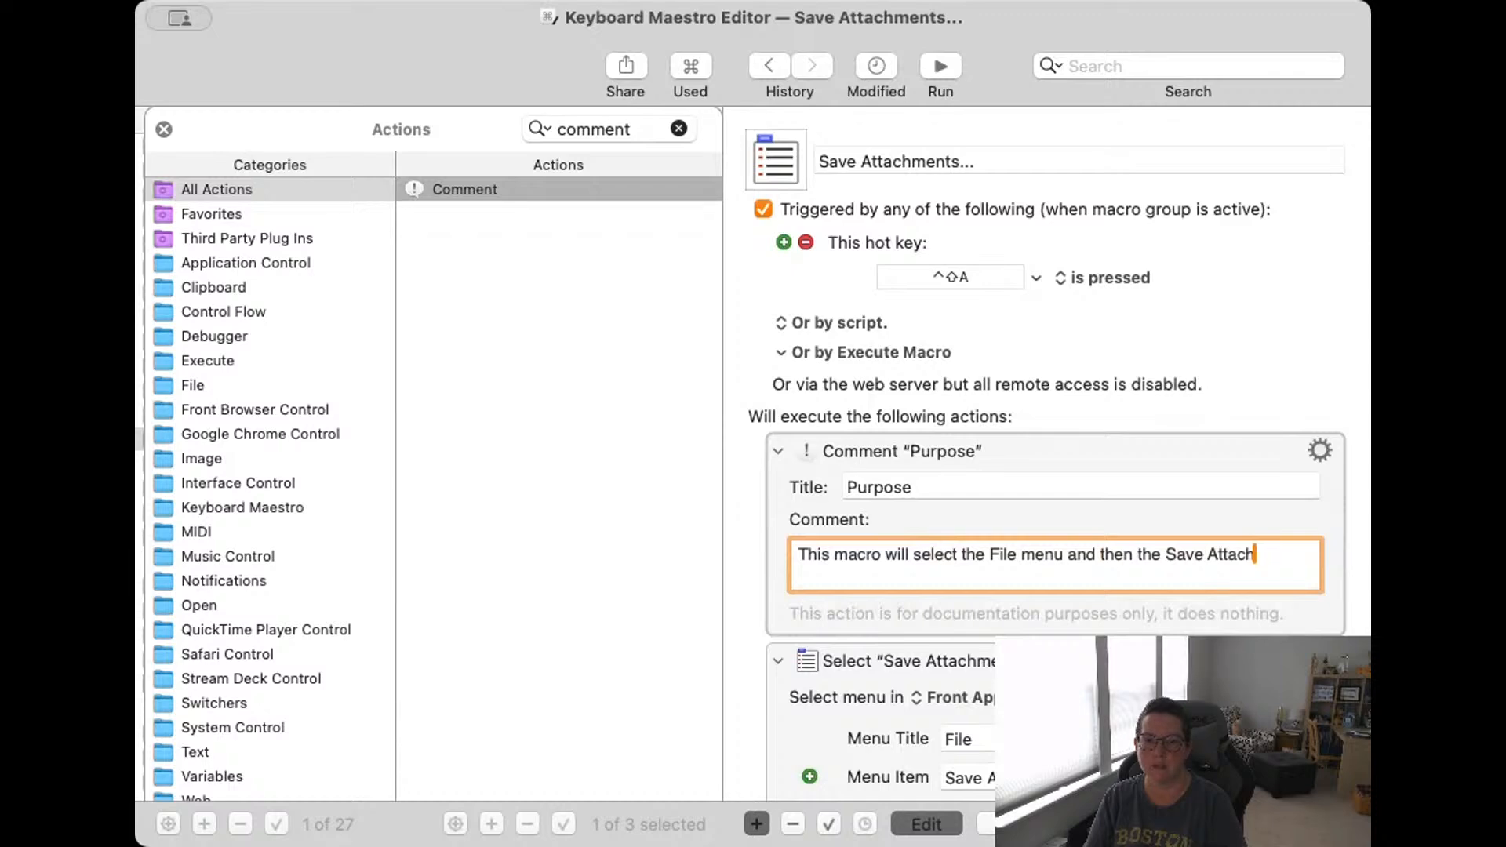
pyautogui.write('ments option with a s')
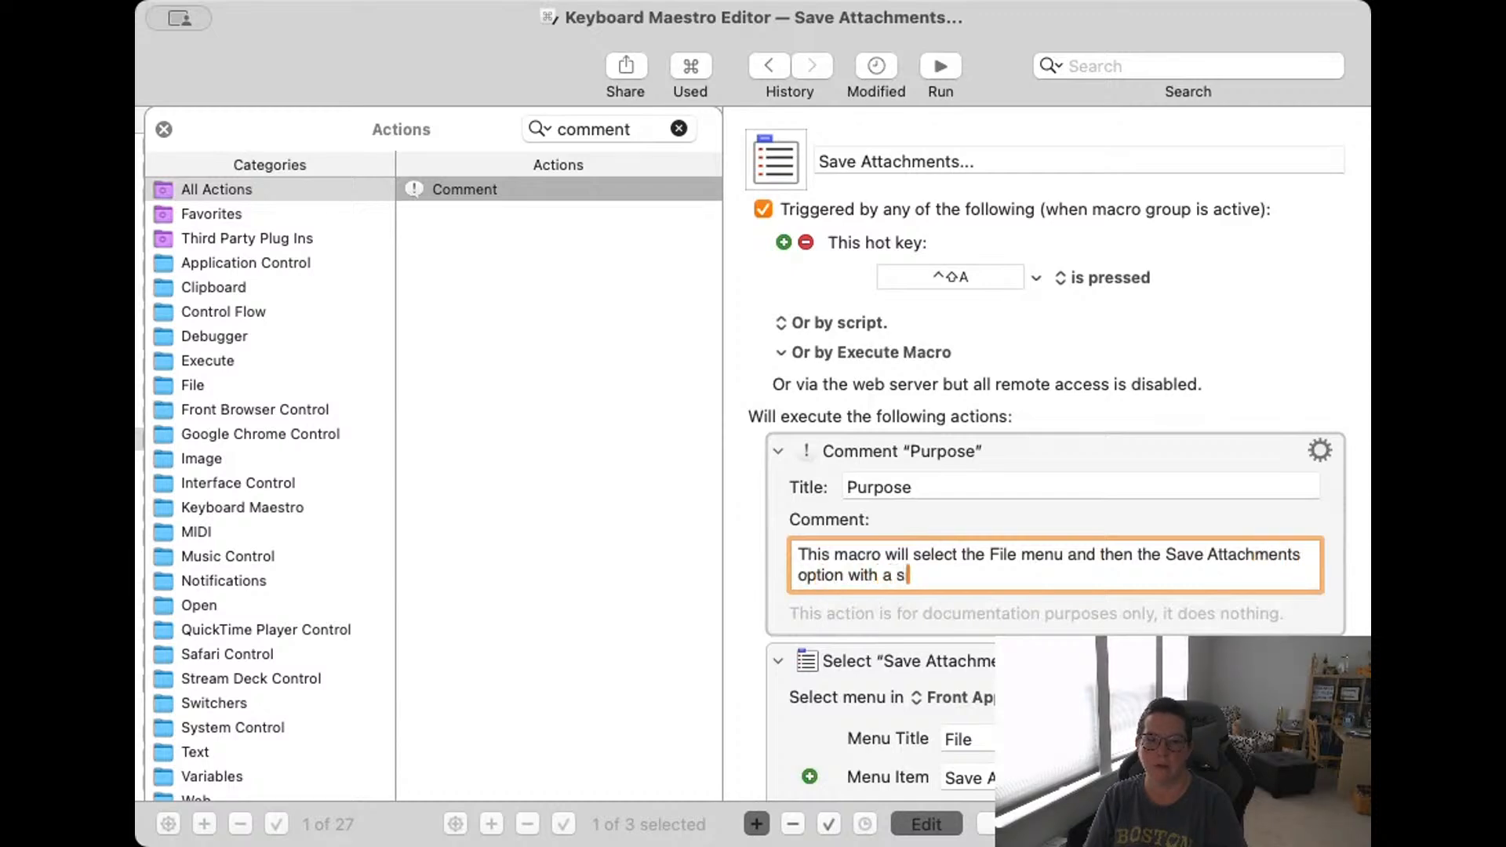
# Finish the comment so it ends "with a single click of the command palette or with the keyboard shortcut in the hot key box above.".
pyautogui.write('ingle click of the command pale')
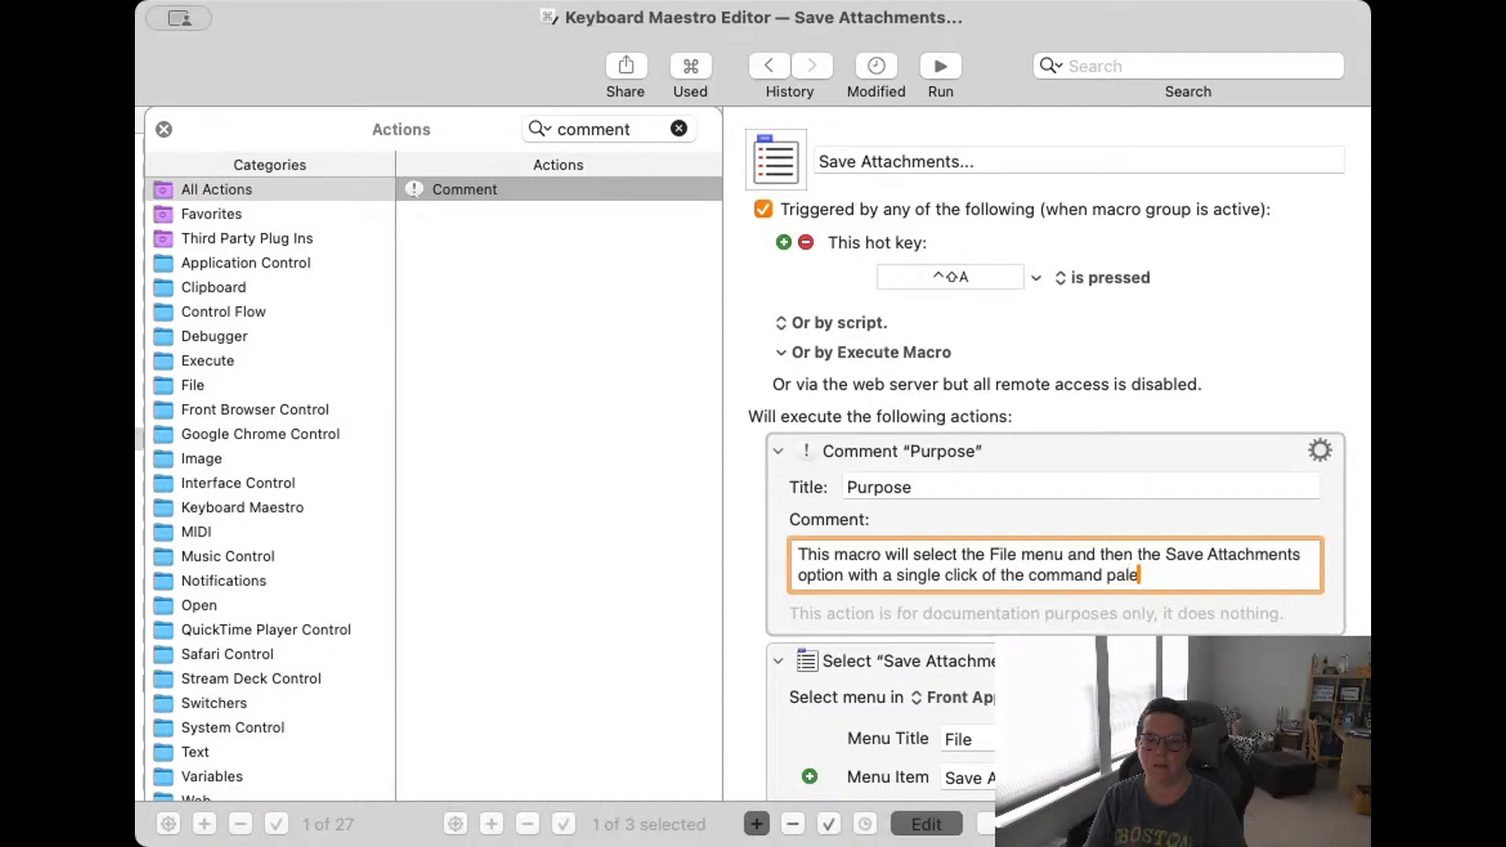
pyautogui.write('tte or with the keyboar')
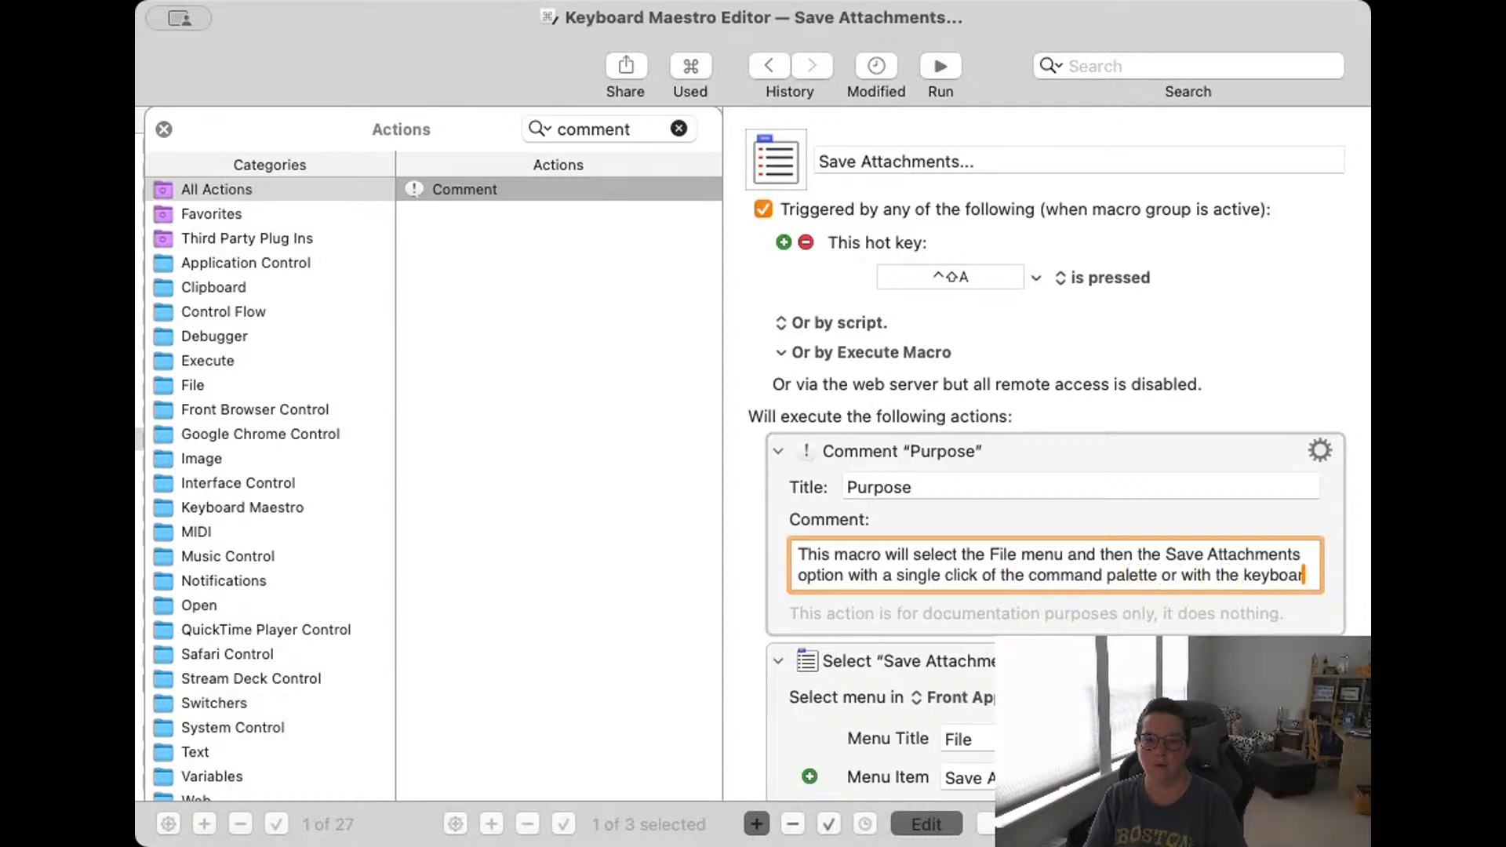
pyautogui.write('d shortcut')
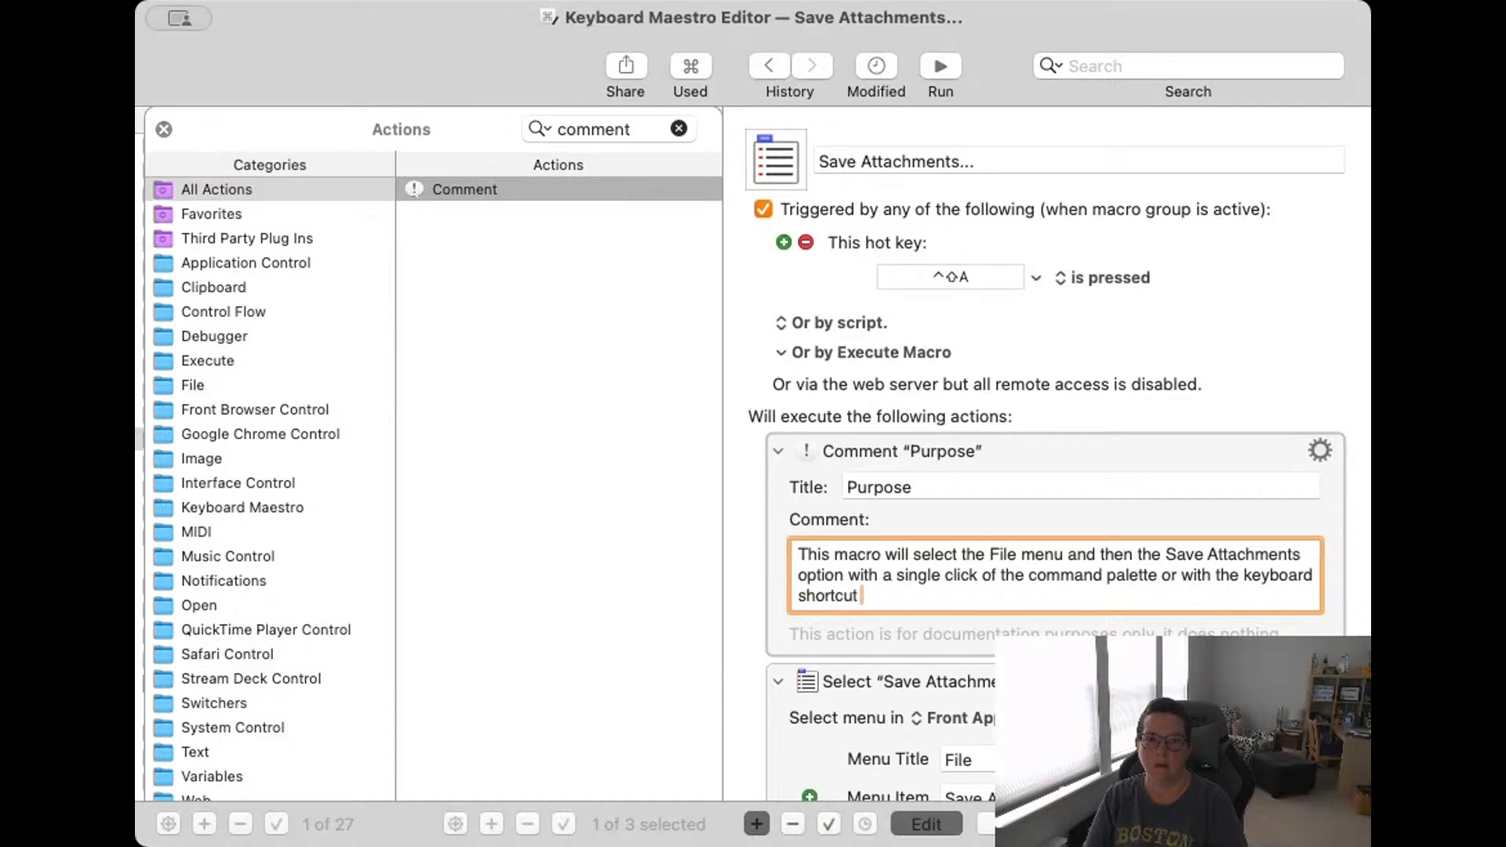
pyautogui.write(' in the hotkey')
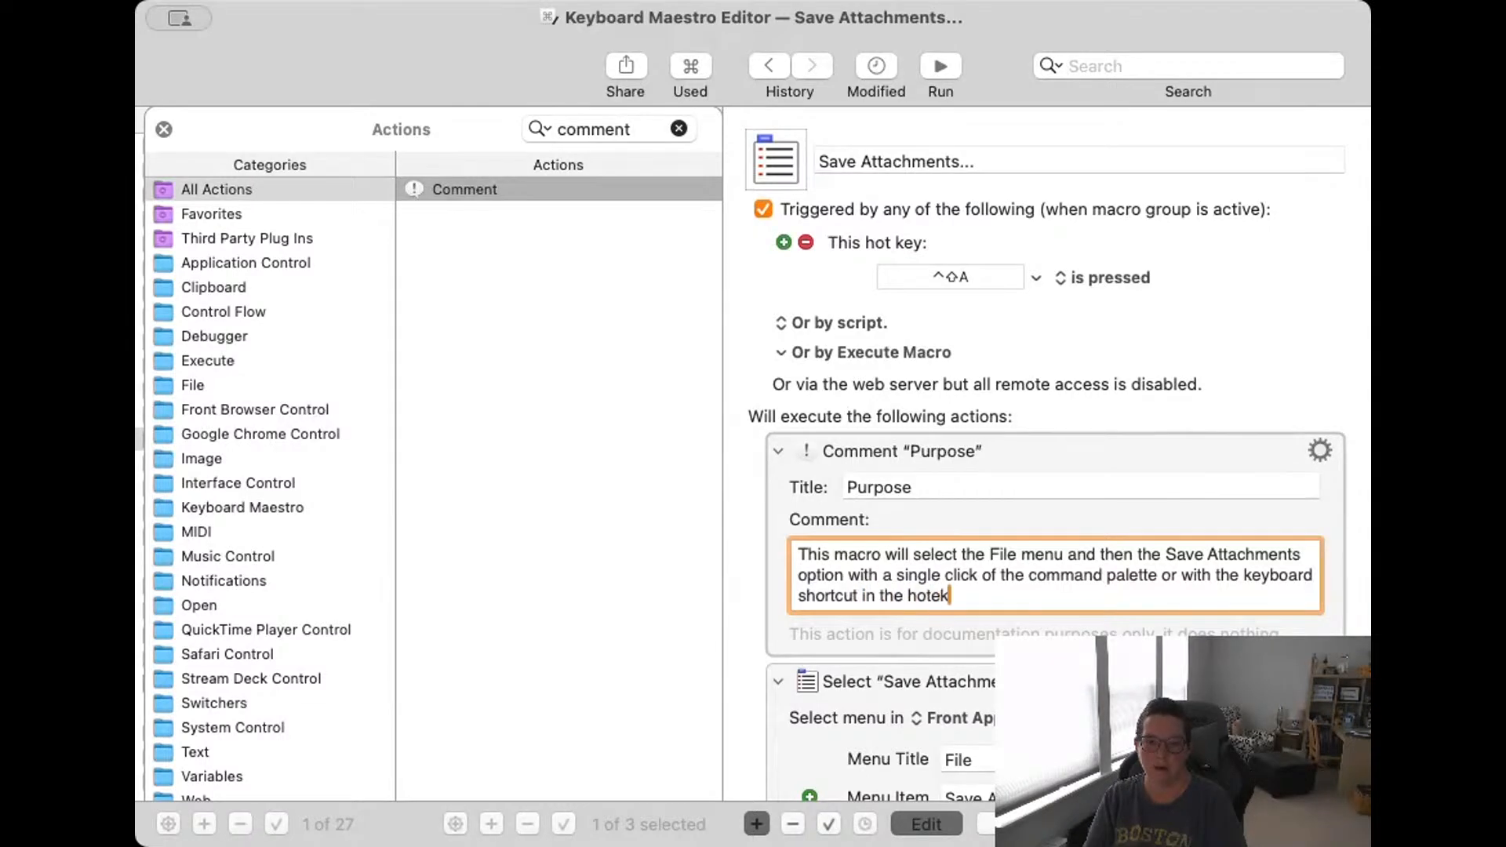
pyautogui.press('BackSpace')
pyautogui.press('BackSpace')
pyautogui.press('BackSpace')
pyautogui.write('key box ')
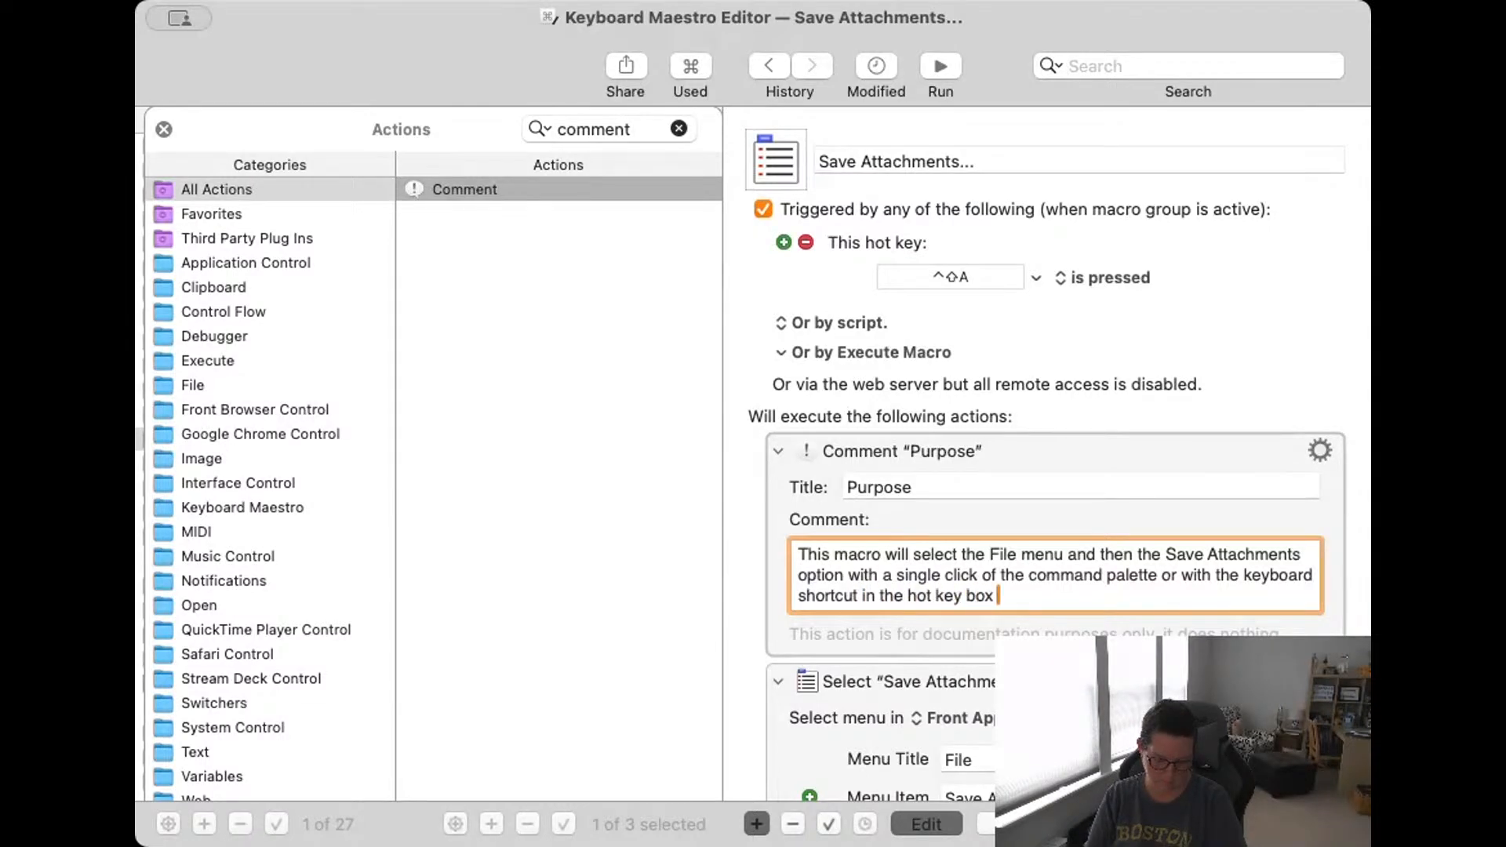
pyautogui.write('above.')
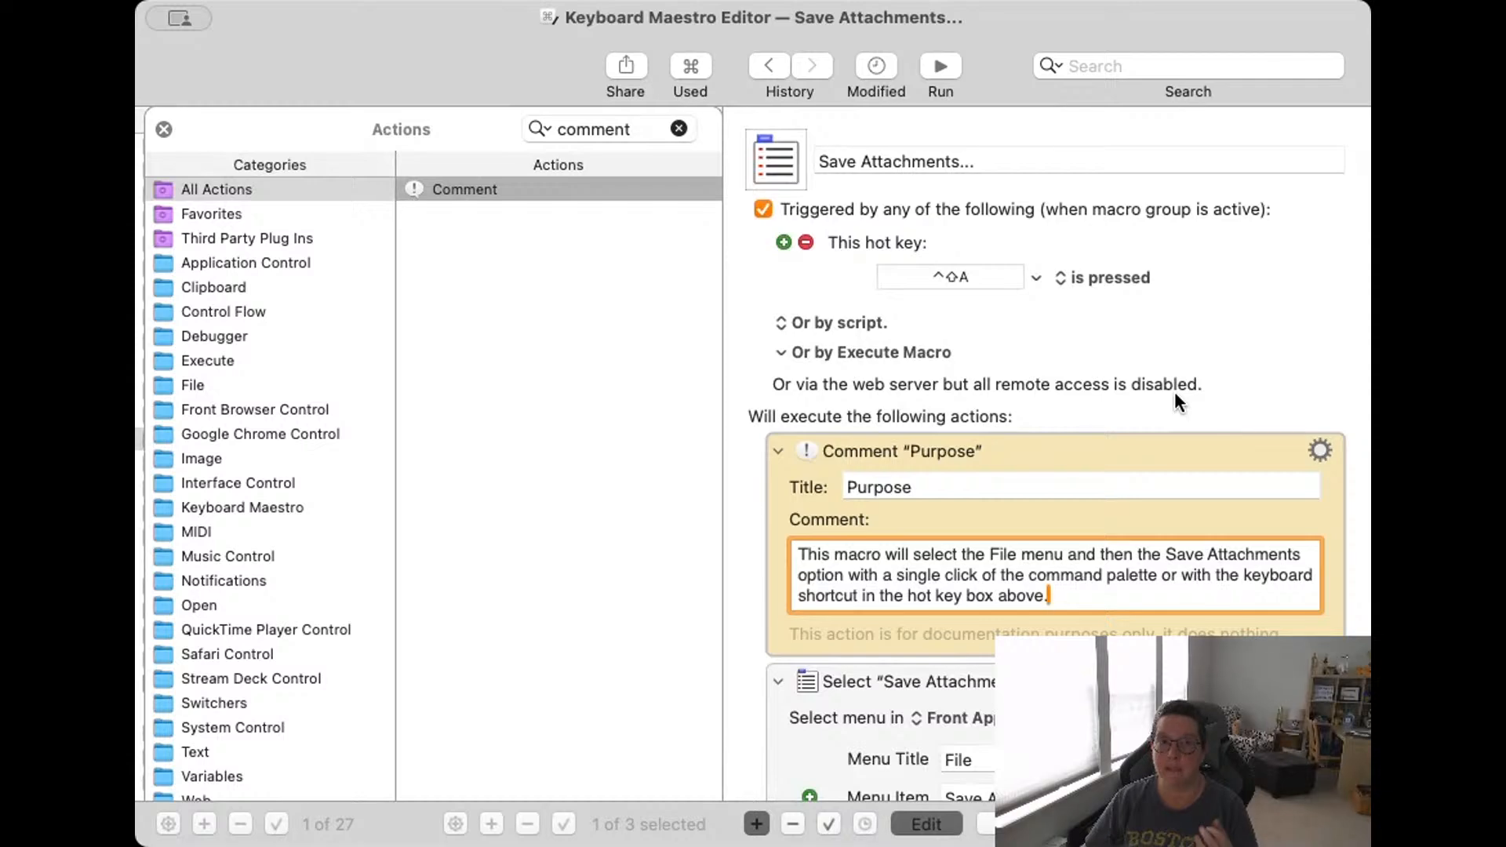
# Colour the Save Attachments menu action teal and retitle it "Selects Save Attachments from File Menu from shortcut or palette".
pyautogui.scroll(-3, 1175, 403)
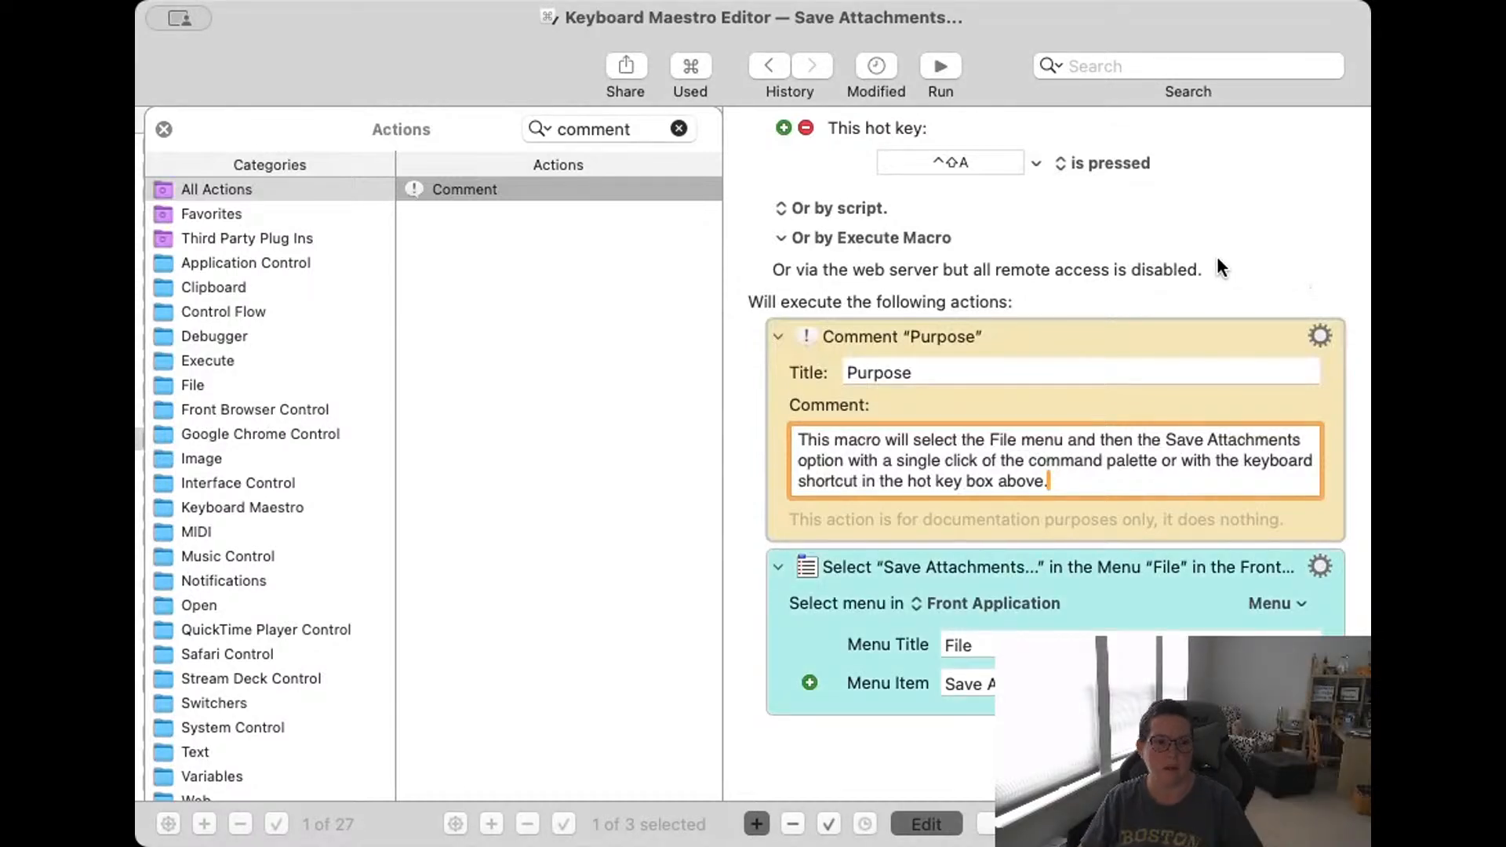
pyautogui.click(681, 128)
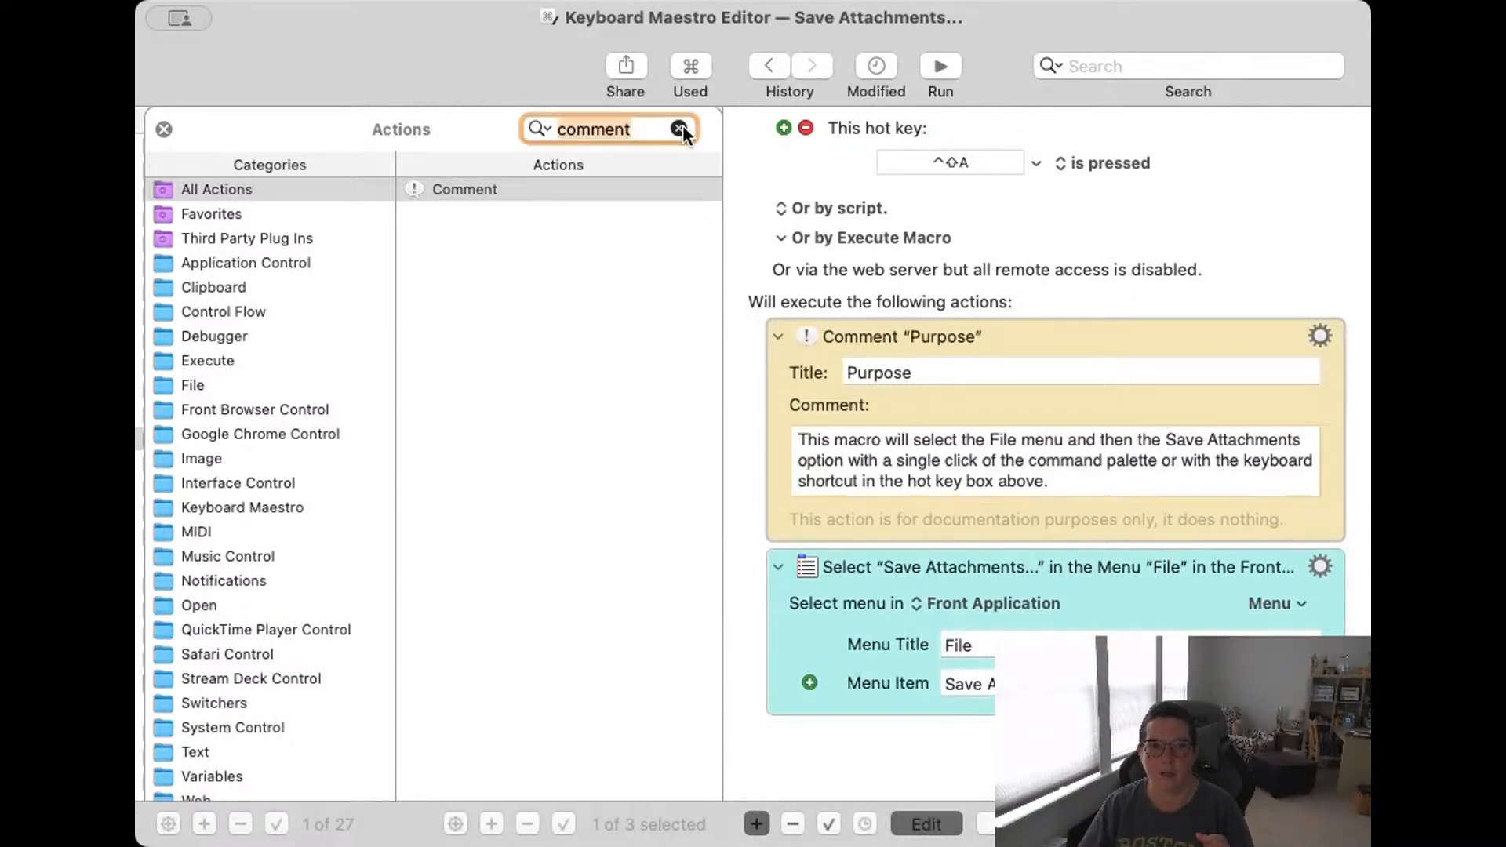
pyautogui.click(1327, 566)
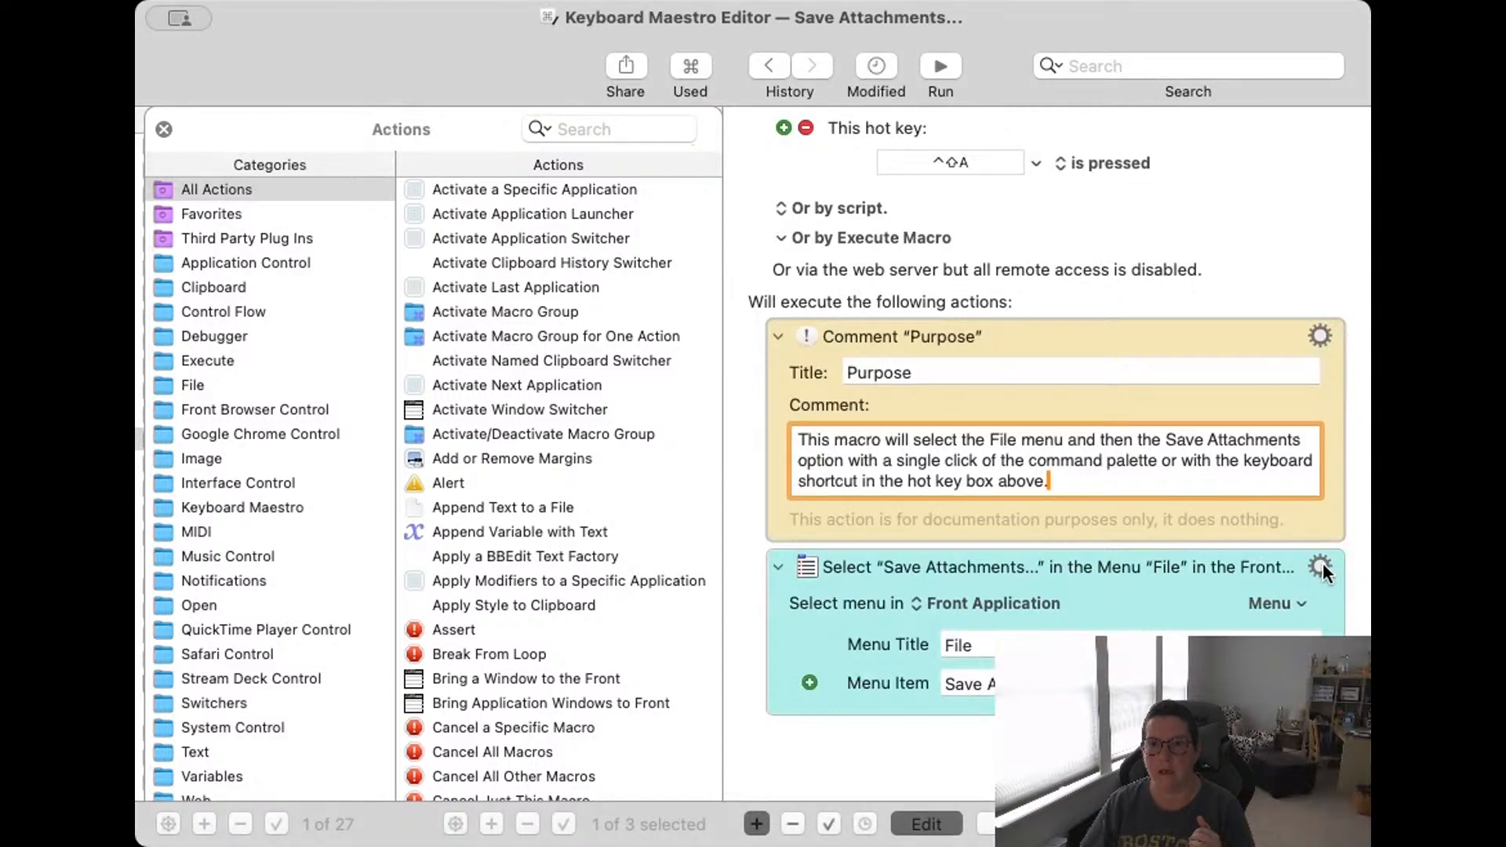
pyautogui.press('Tab')
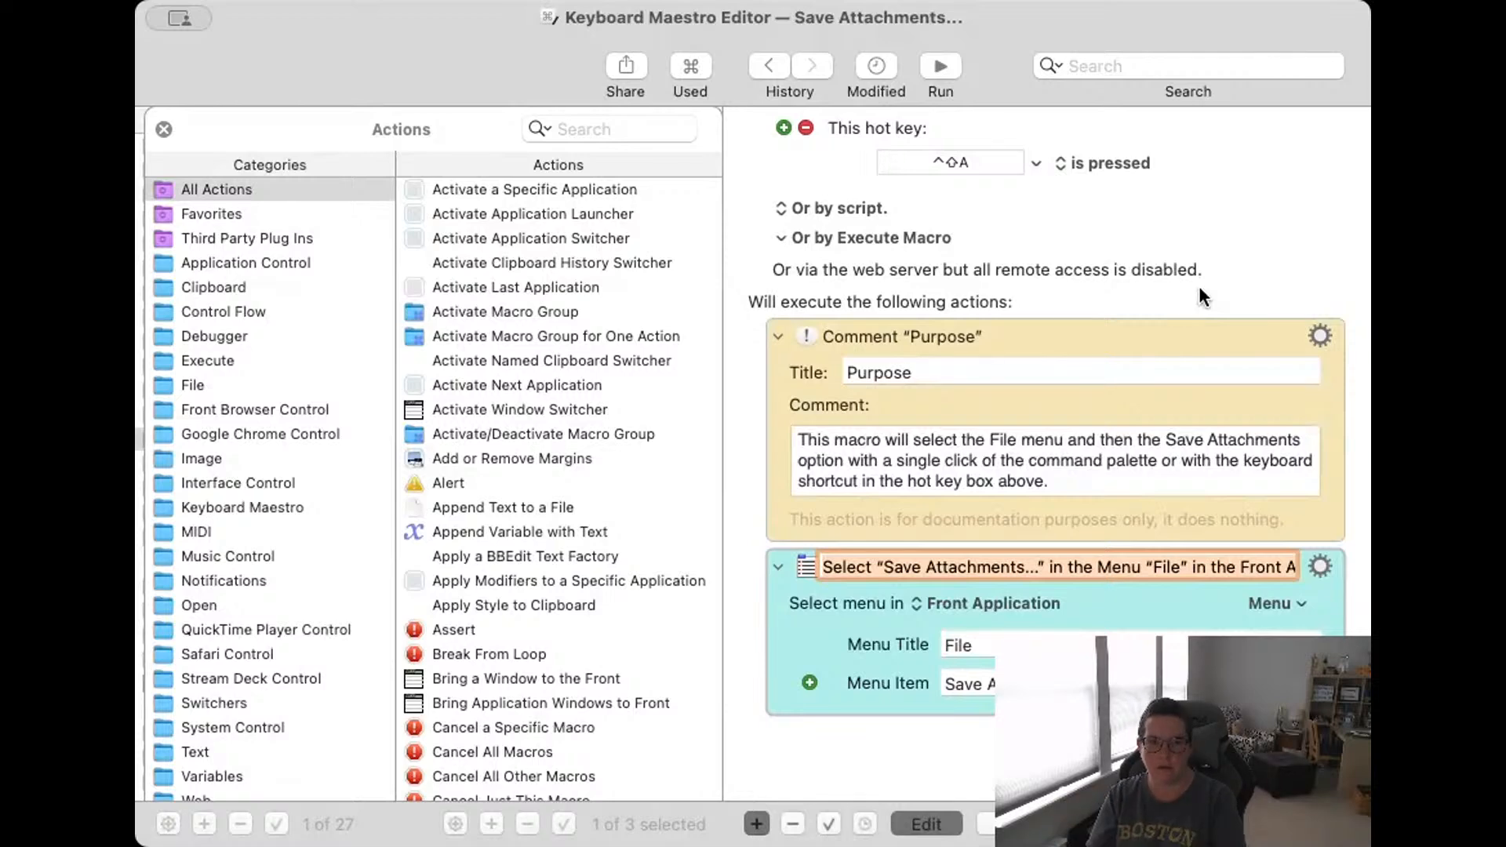
pyautogui.write('Selects')
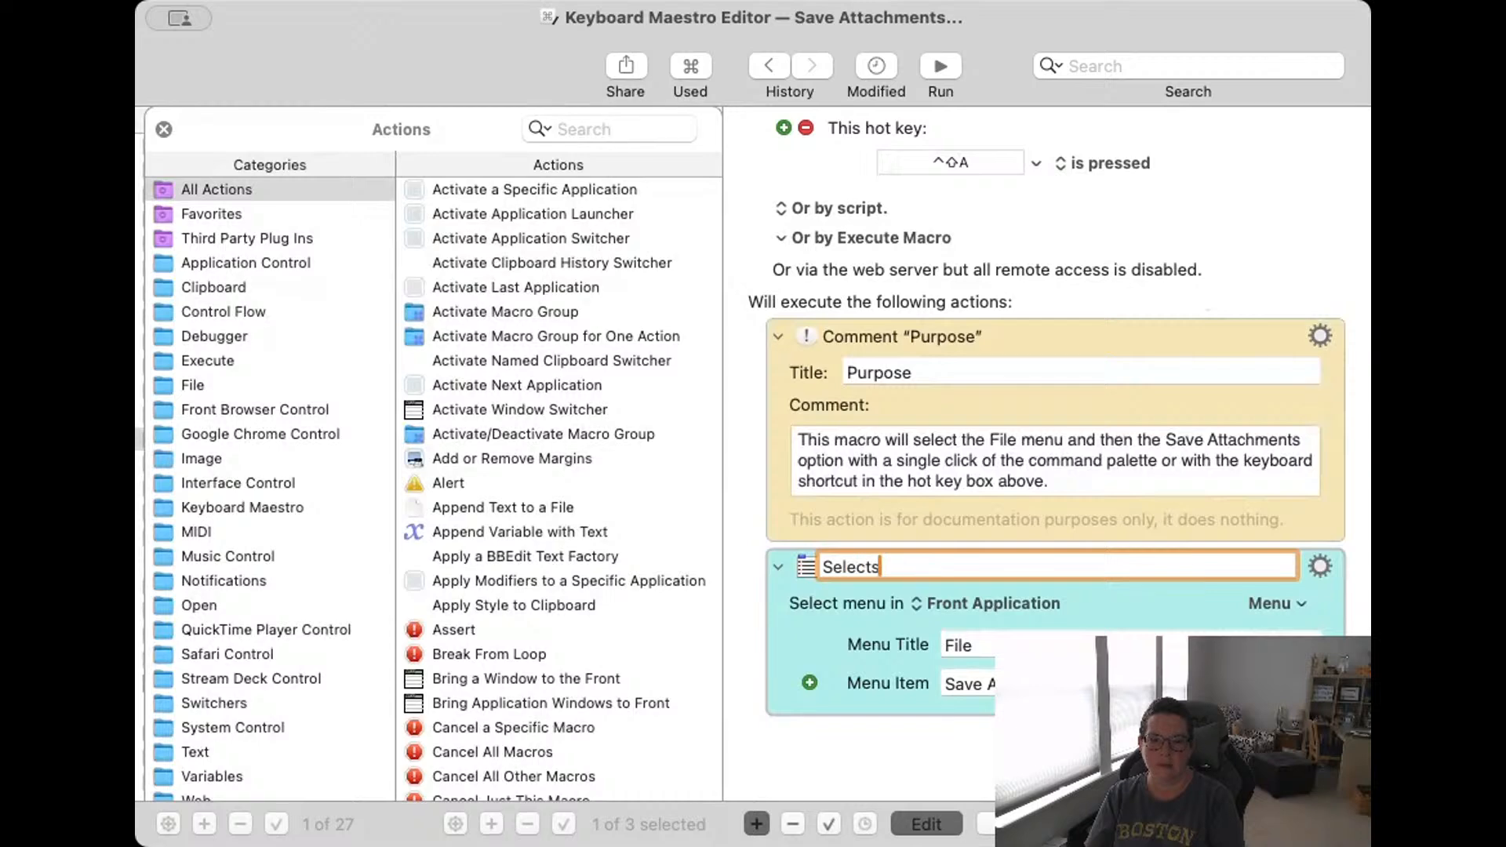
pyautogui.write(' Save Attachments f')
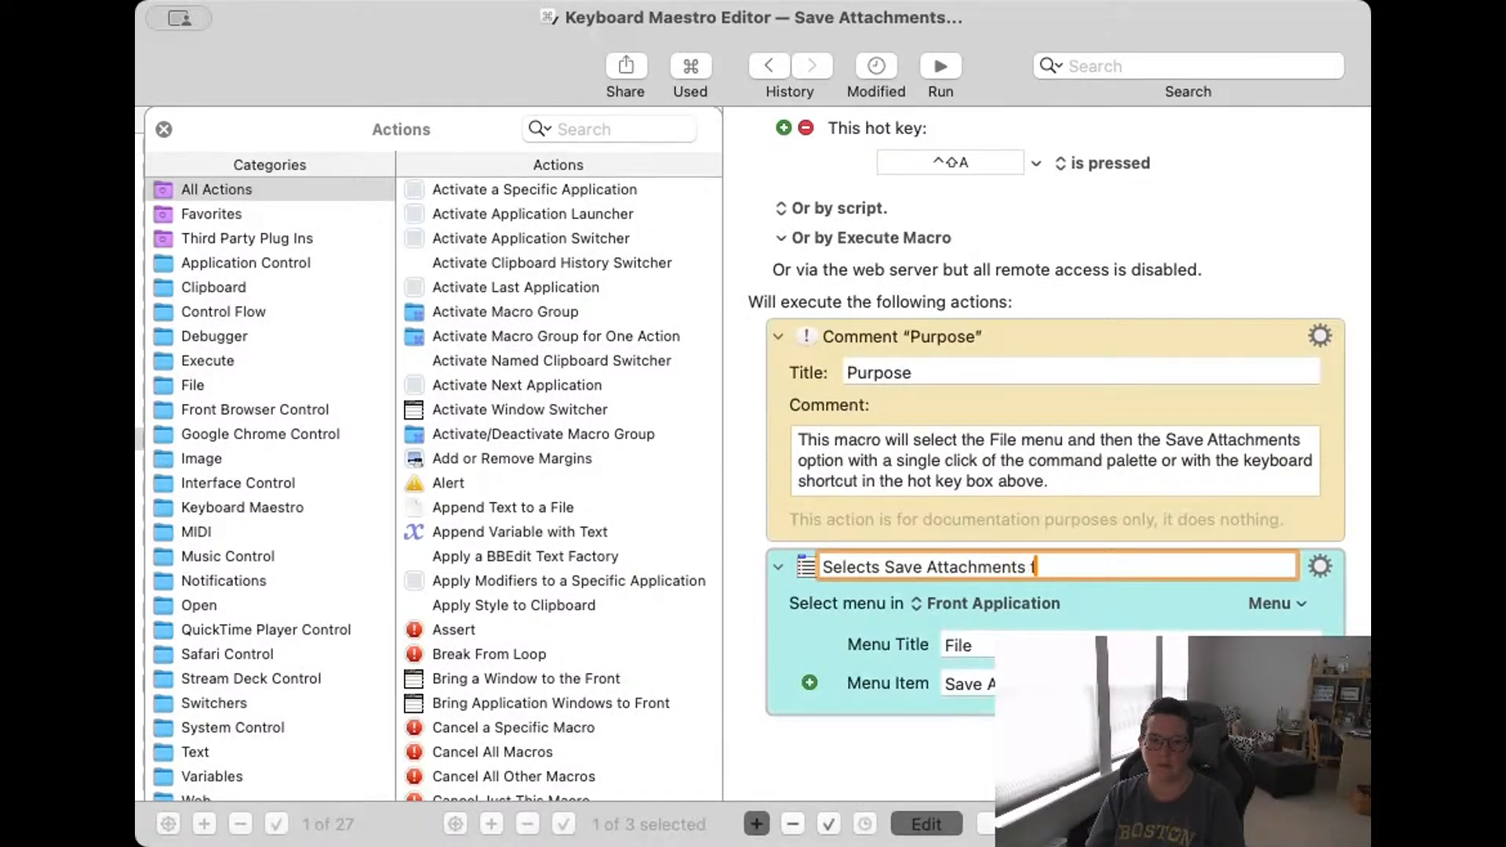
pyautogui.write('rom File Menu af')
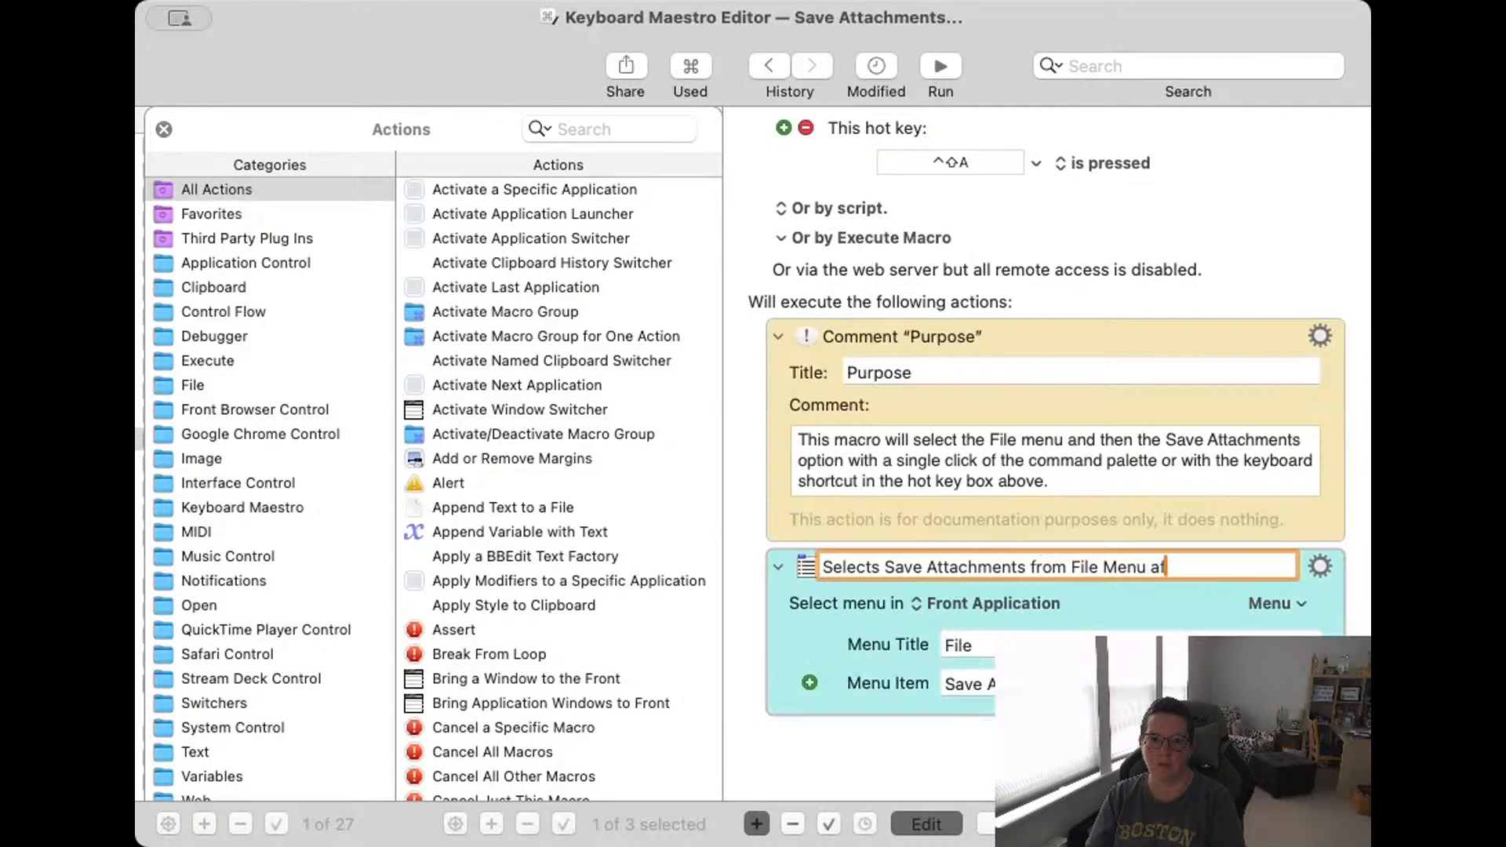
pyautogui.write('ter click')
pyautogui.press('BackSpace')
pyautogui.press('BackSpace')
pyautogui.press('BackSpace')
pyautogui.press('BackSpace')
pyautogui.press('BackSpace')
pyautogui.press('BackSpace')
pyautogui.press('BackSpace')
pyautogui.press('BackSpace')
pyautogui.press('BackSpace')
pyautogui.press('BackSpace')
pyautogui.press('BackSpace')
pyautogui.write('from ')
pyautogui.write('shortcu')
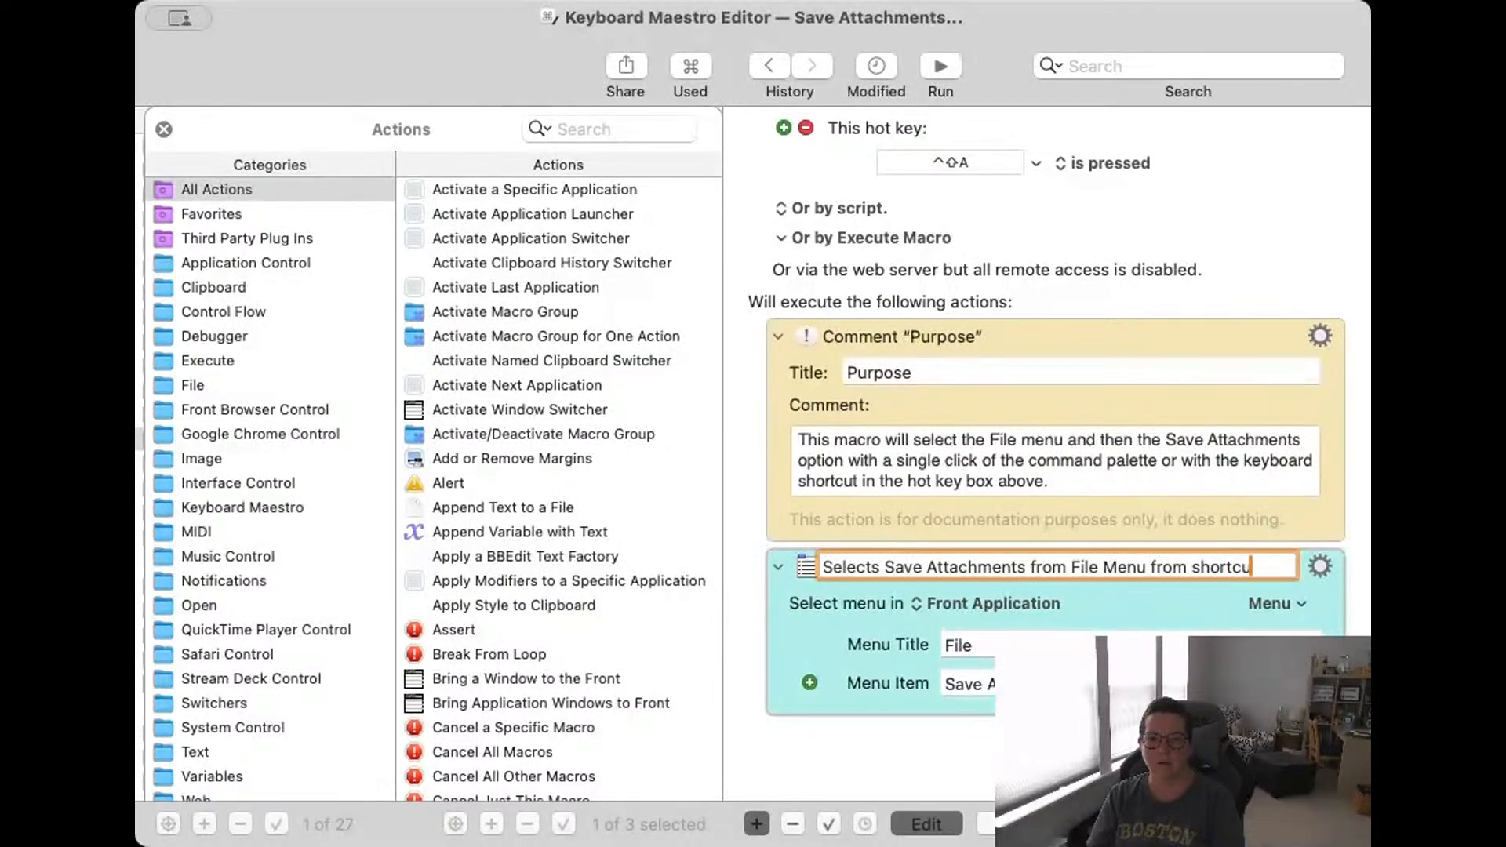
pyautogui.write('t or palette')
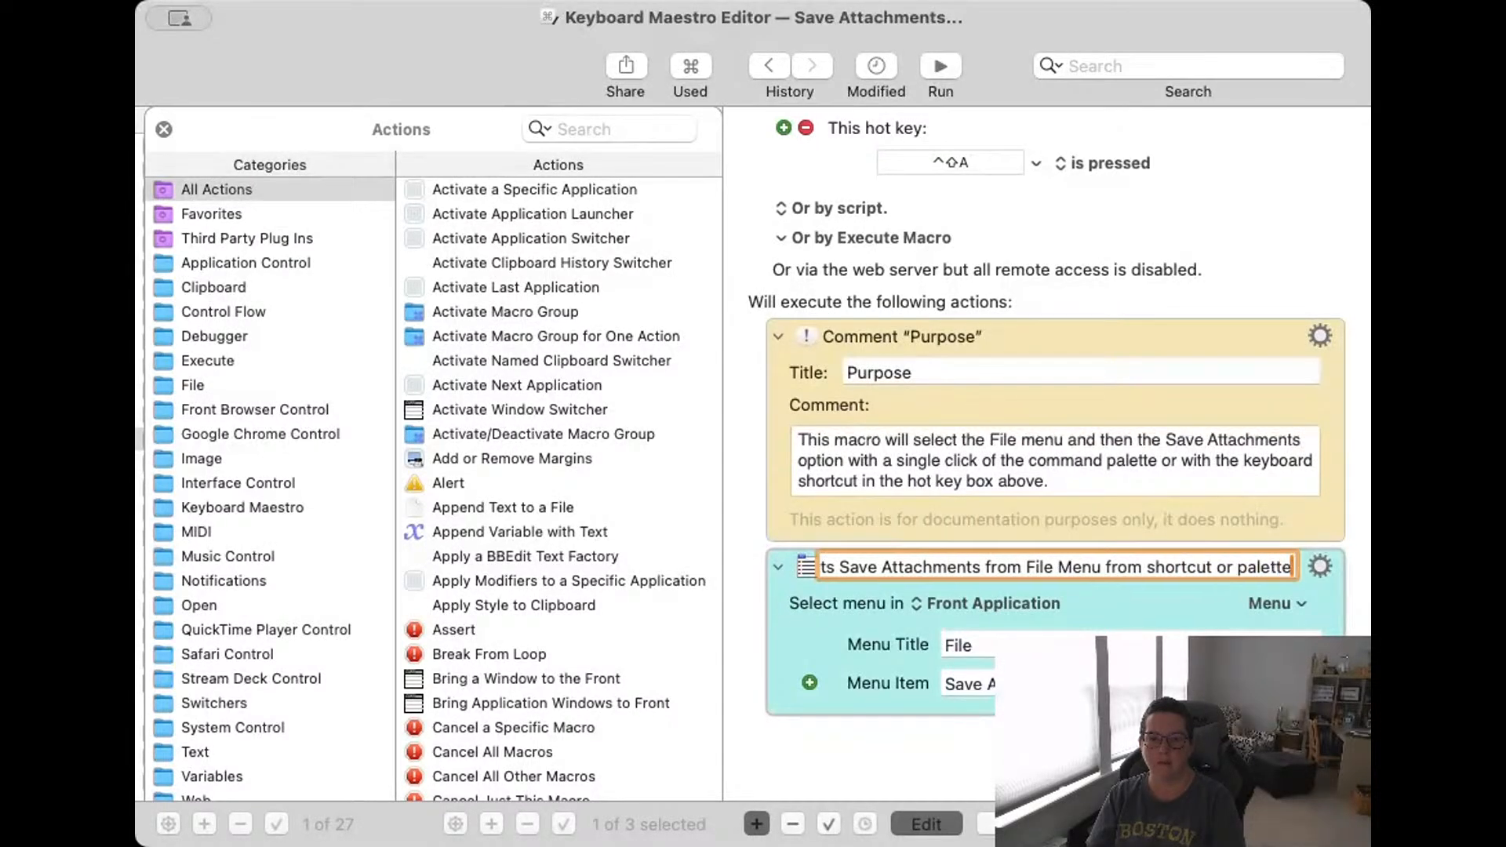
pyautogui.press('Return')
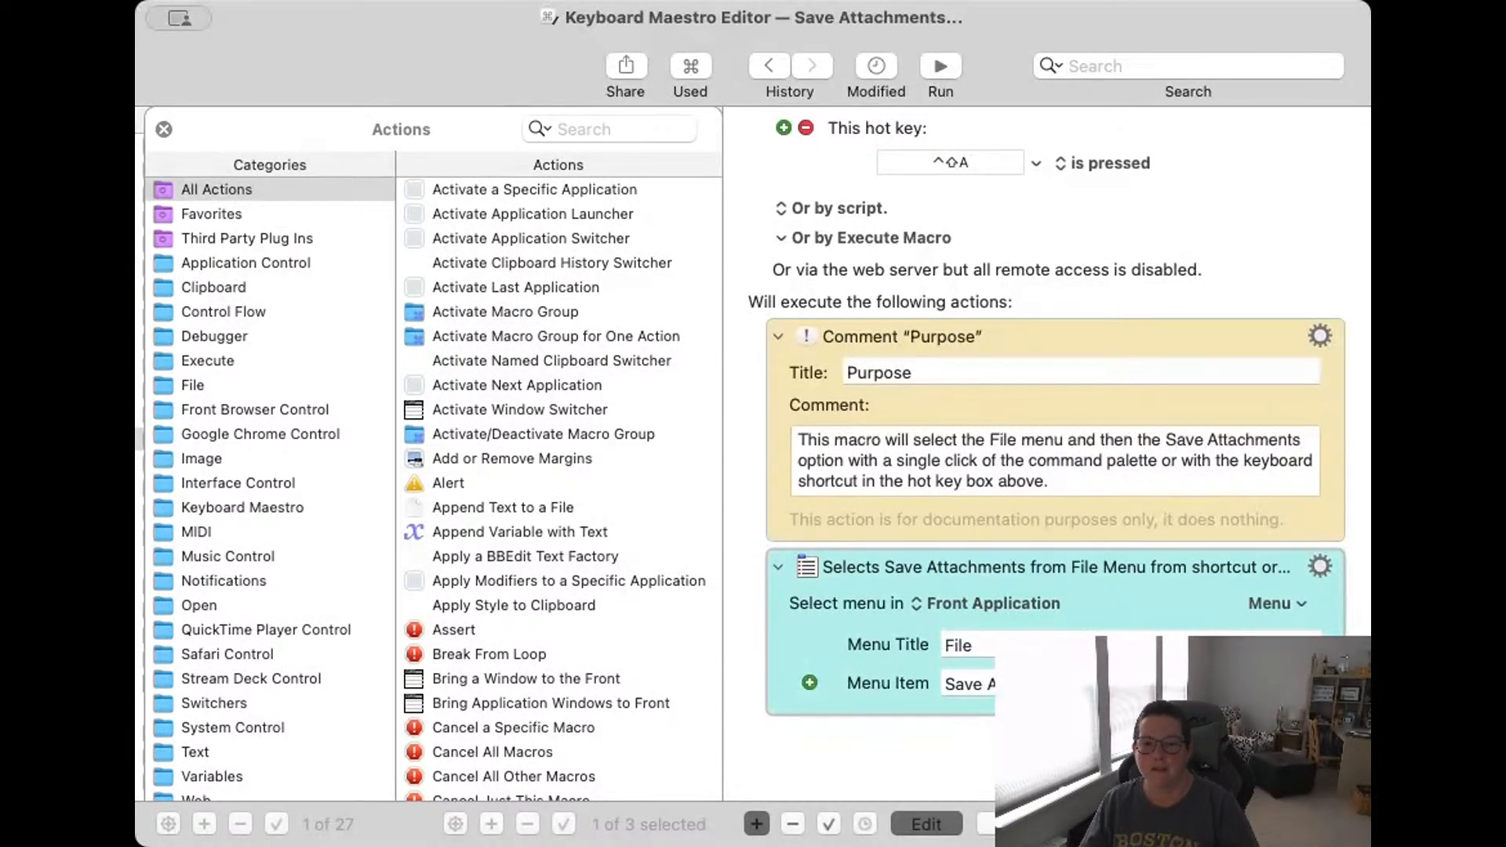
# Keep the menu action expanded and set its target application to Mail instead of the front application.
pyautogui.click(1180, 567)
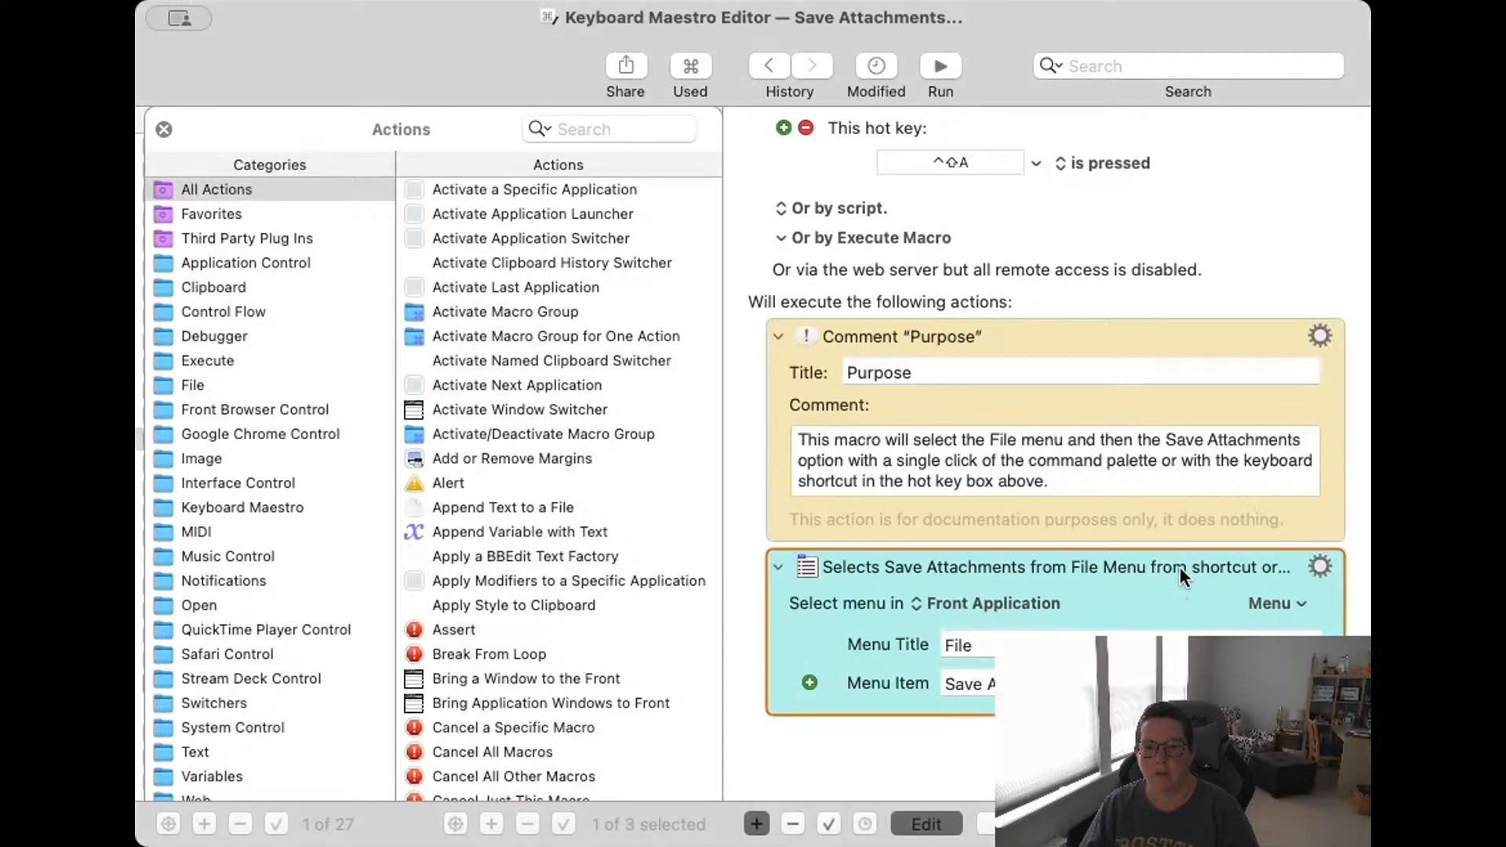
pyautogui.doubleClick(1180, 567)
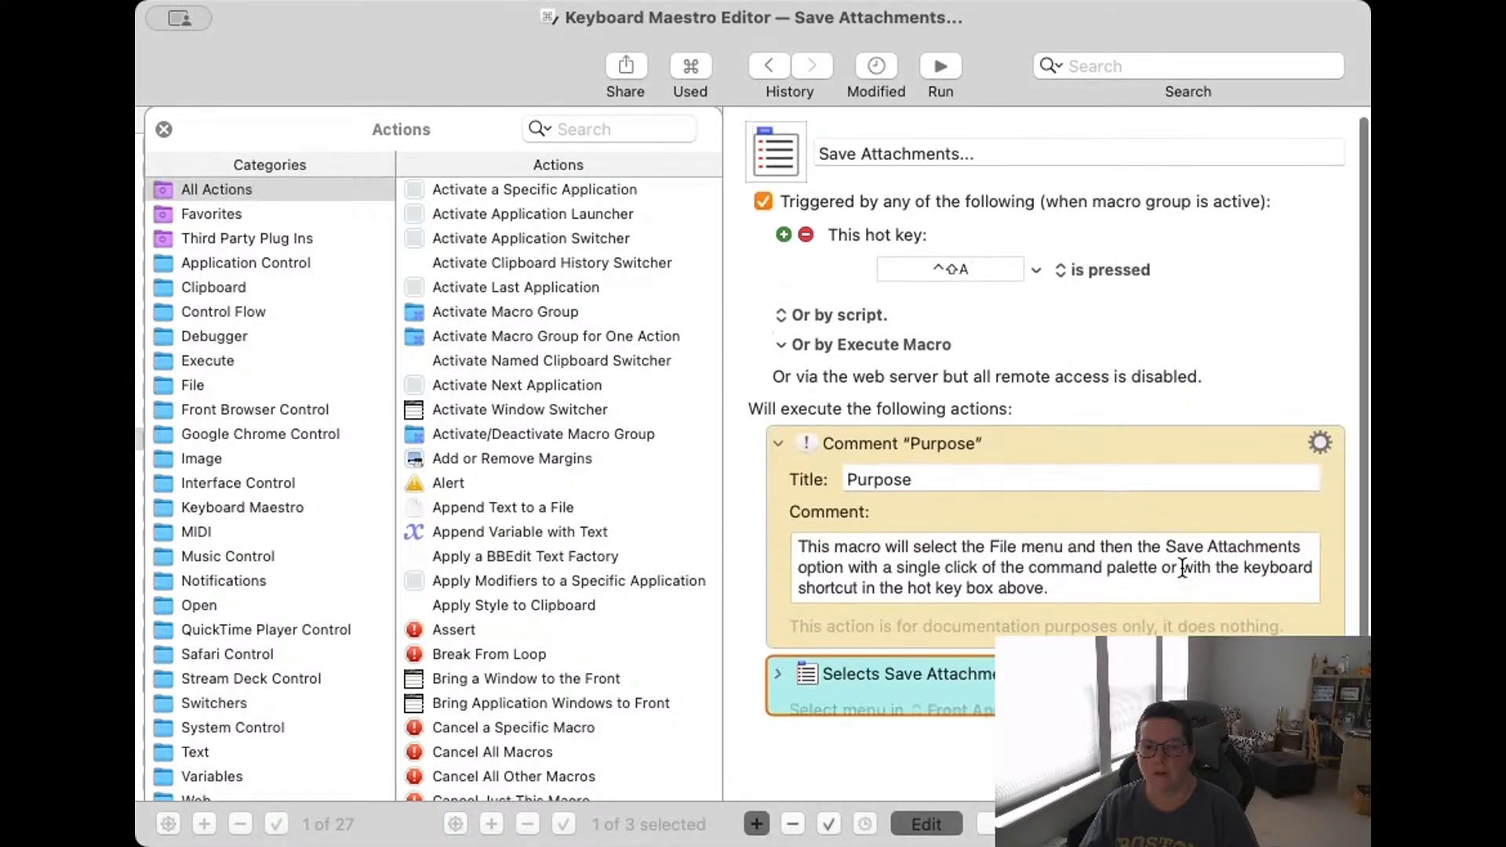
pyautogui.doubleClick(1180, 682)
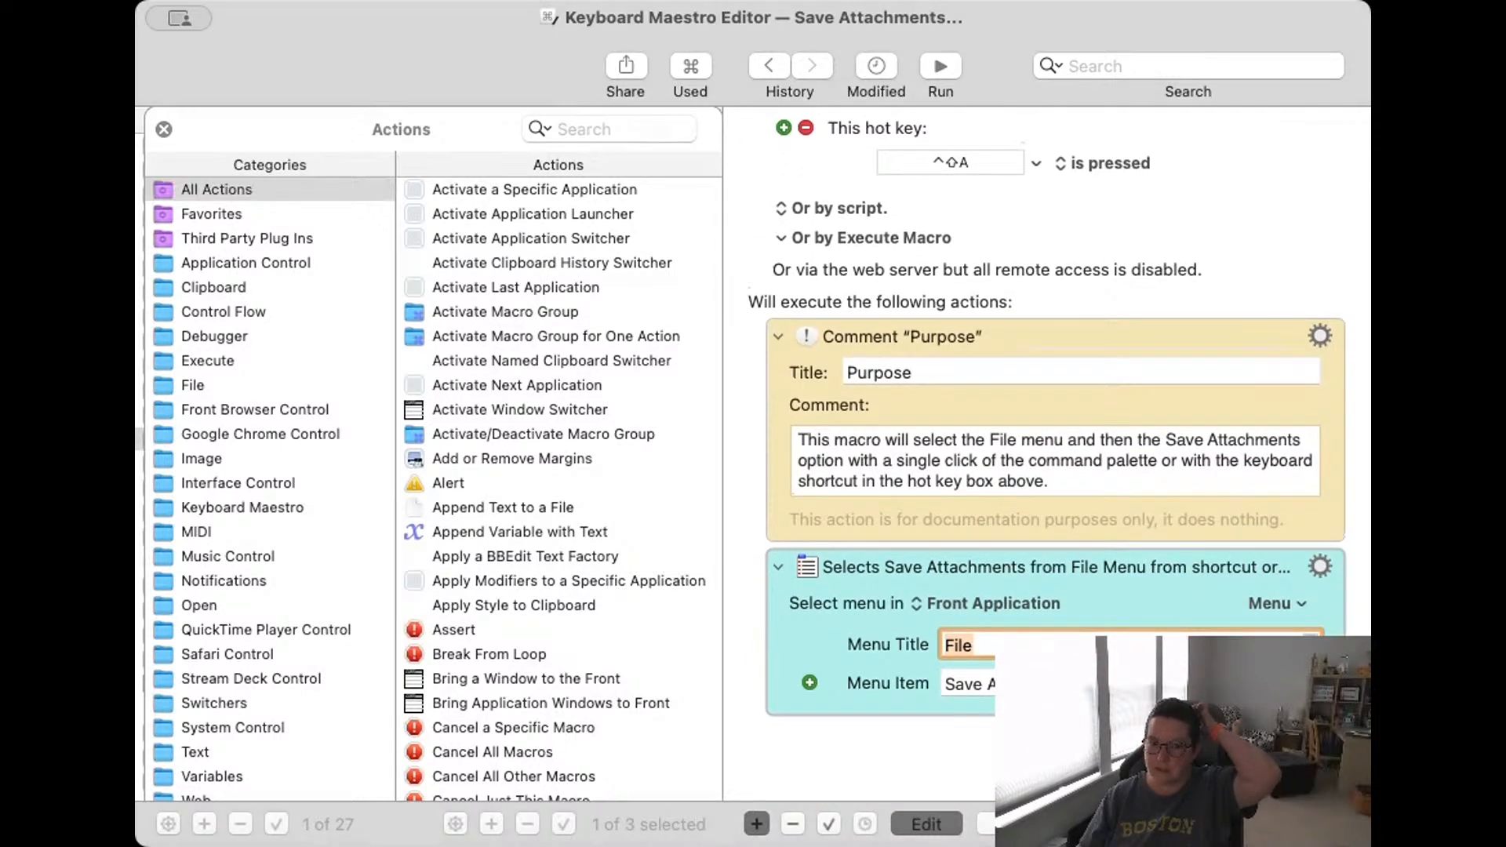
pyautogui.click(913, 599)
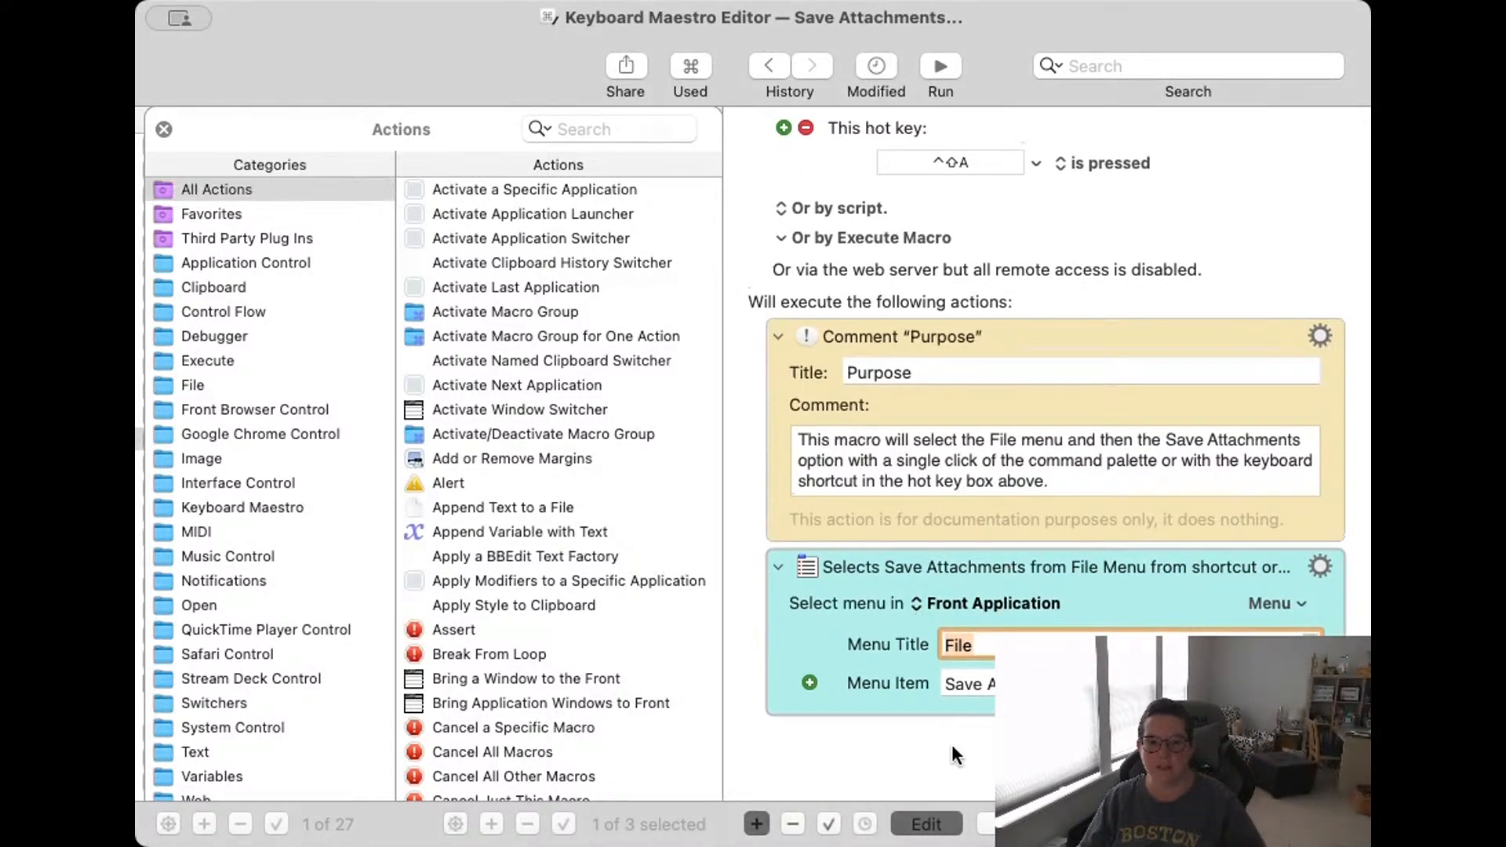
pyautogui.click(965, 755)
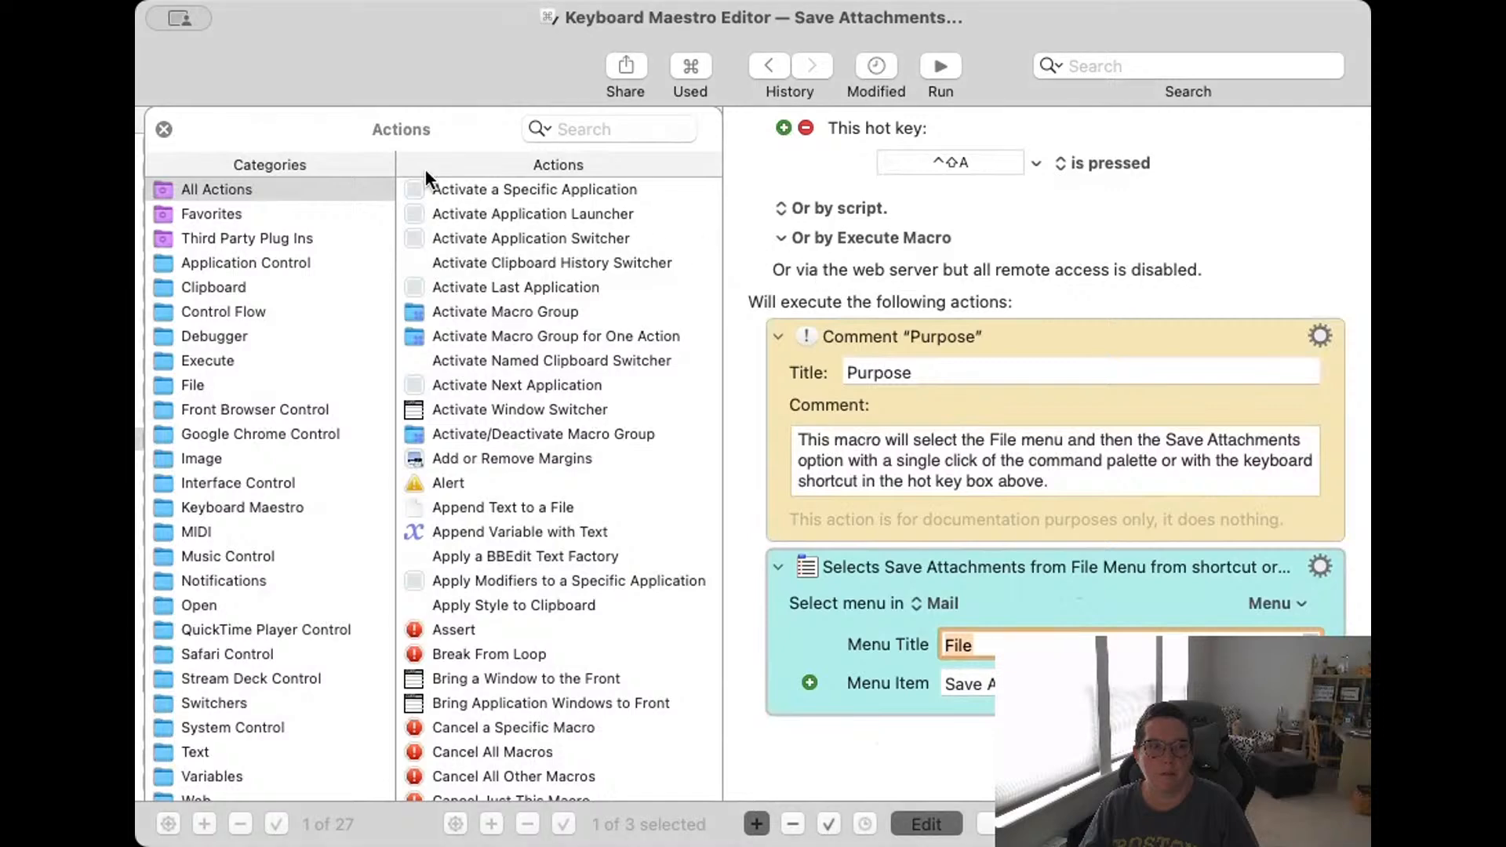
# Open the ATD CPL Resources Project macro in the Setups group and review its comments and colour-coded actions.
pyautogui.click(167, 127)
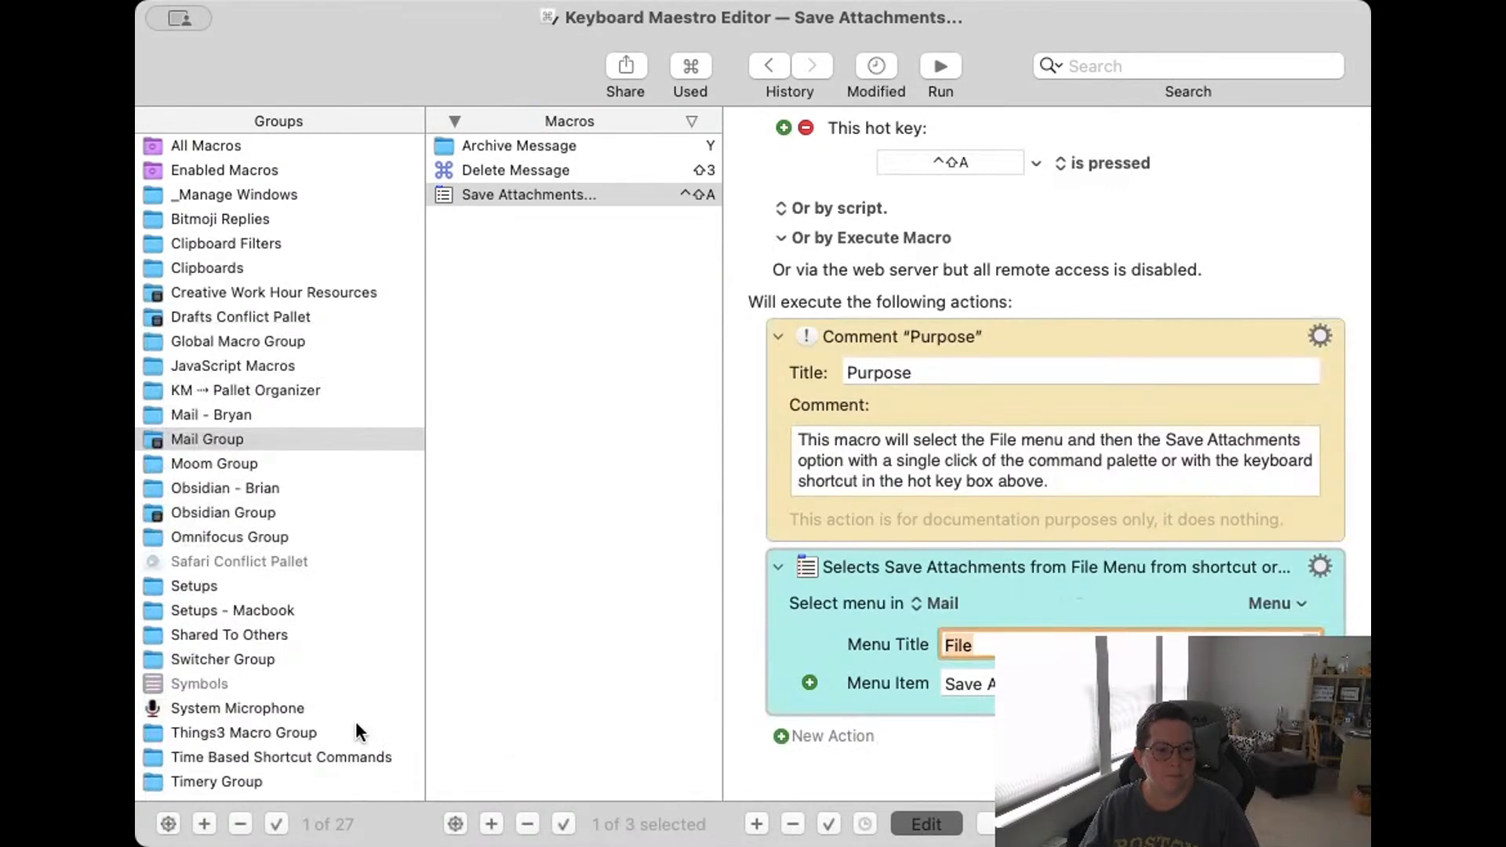
pyautogui.click(206, 586)
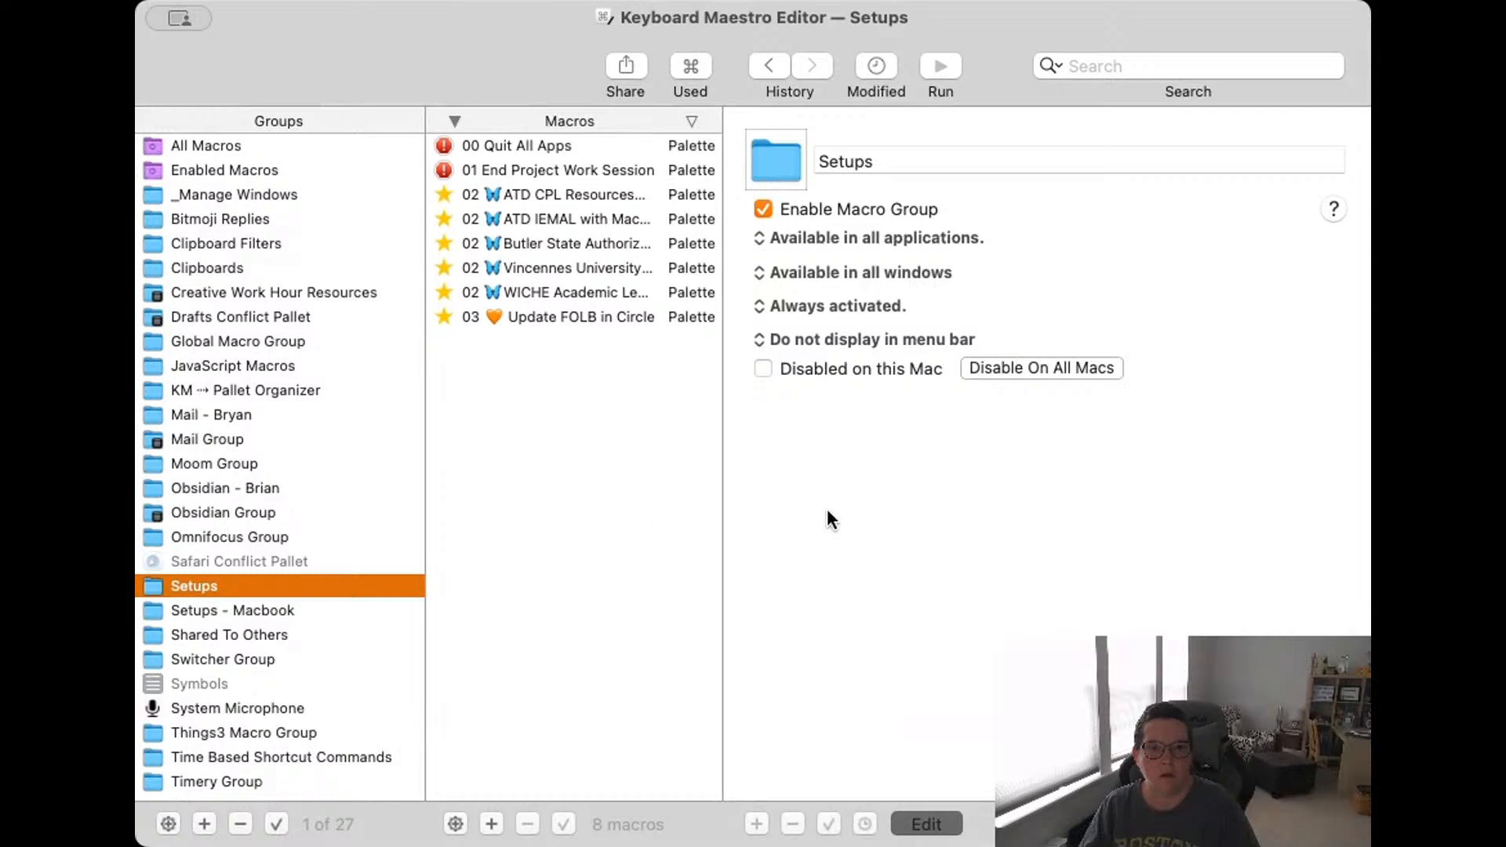
pyautogui.click(574, 195)
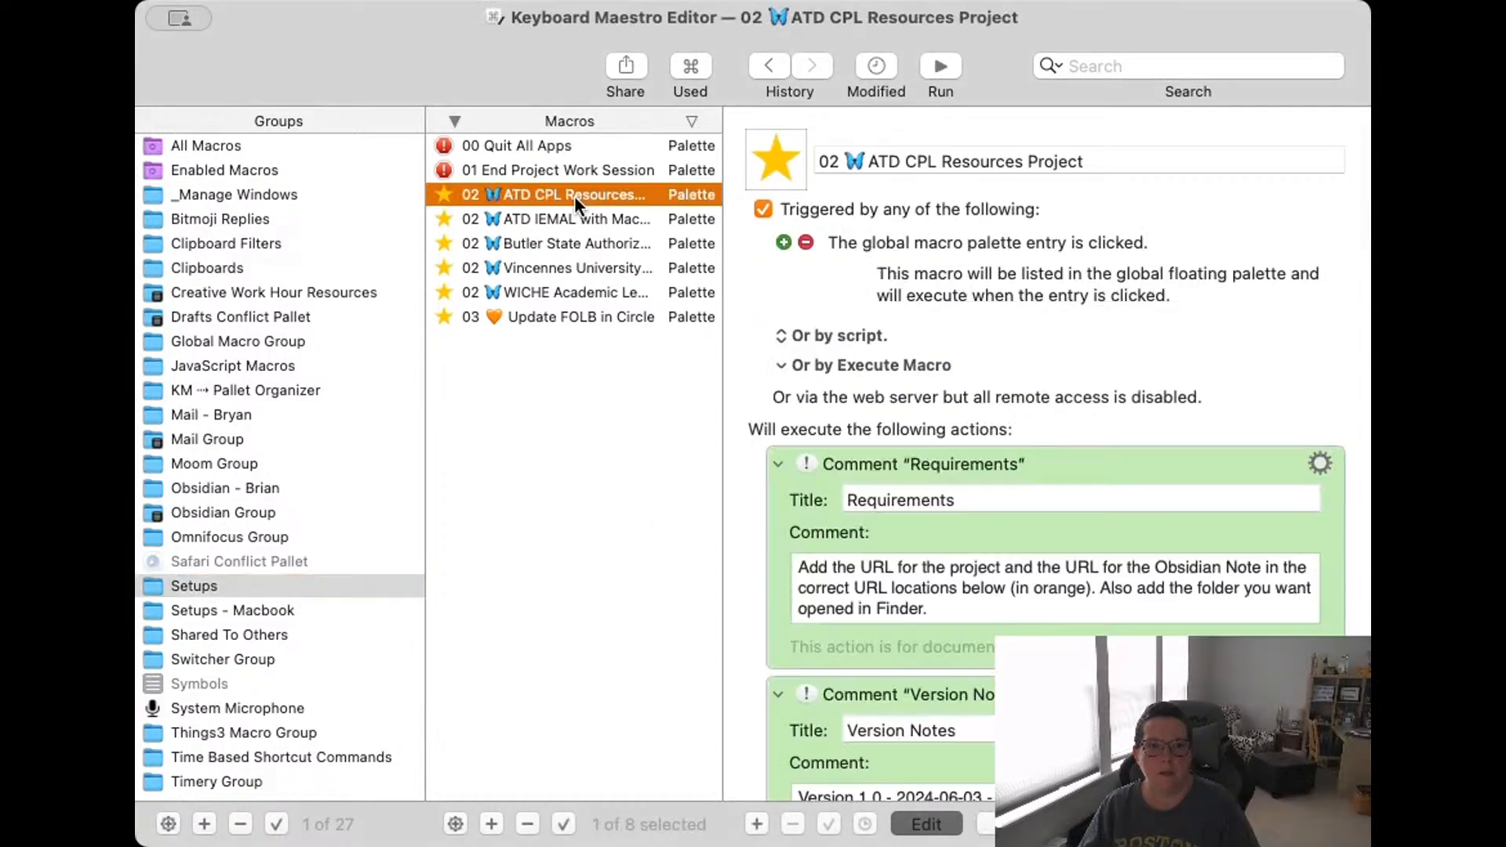
pyautogui.scroll(-10, 1069, 483)
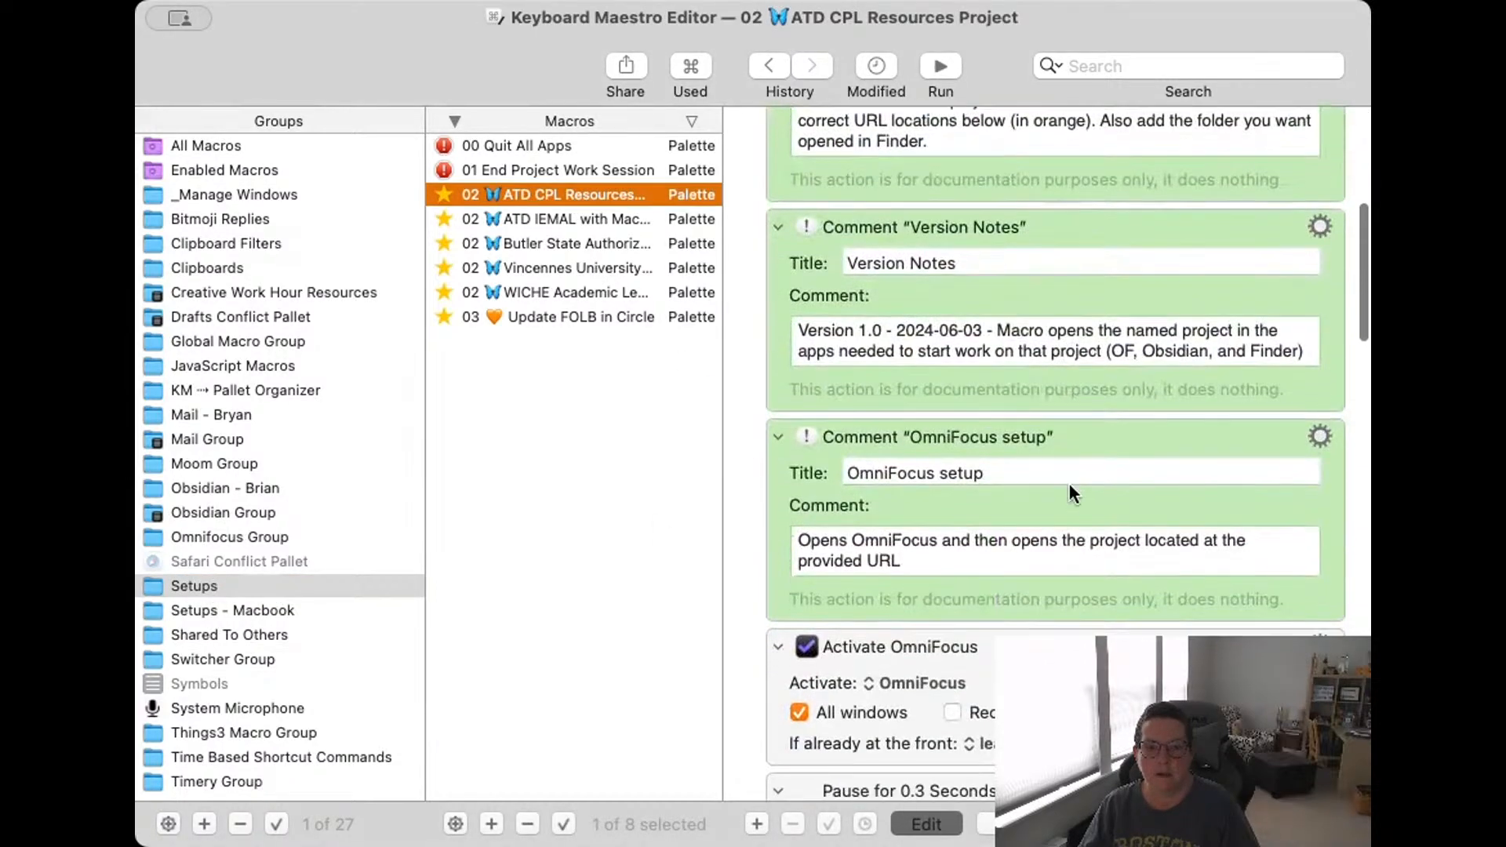
pyautogui.scroll(-10, 1068, 483)
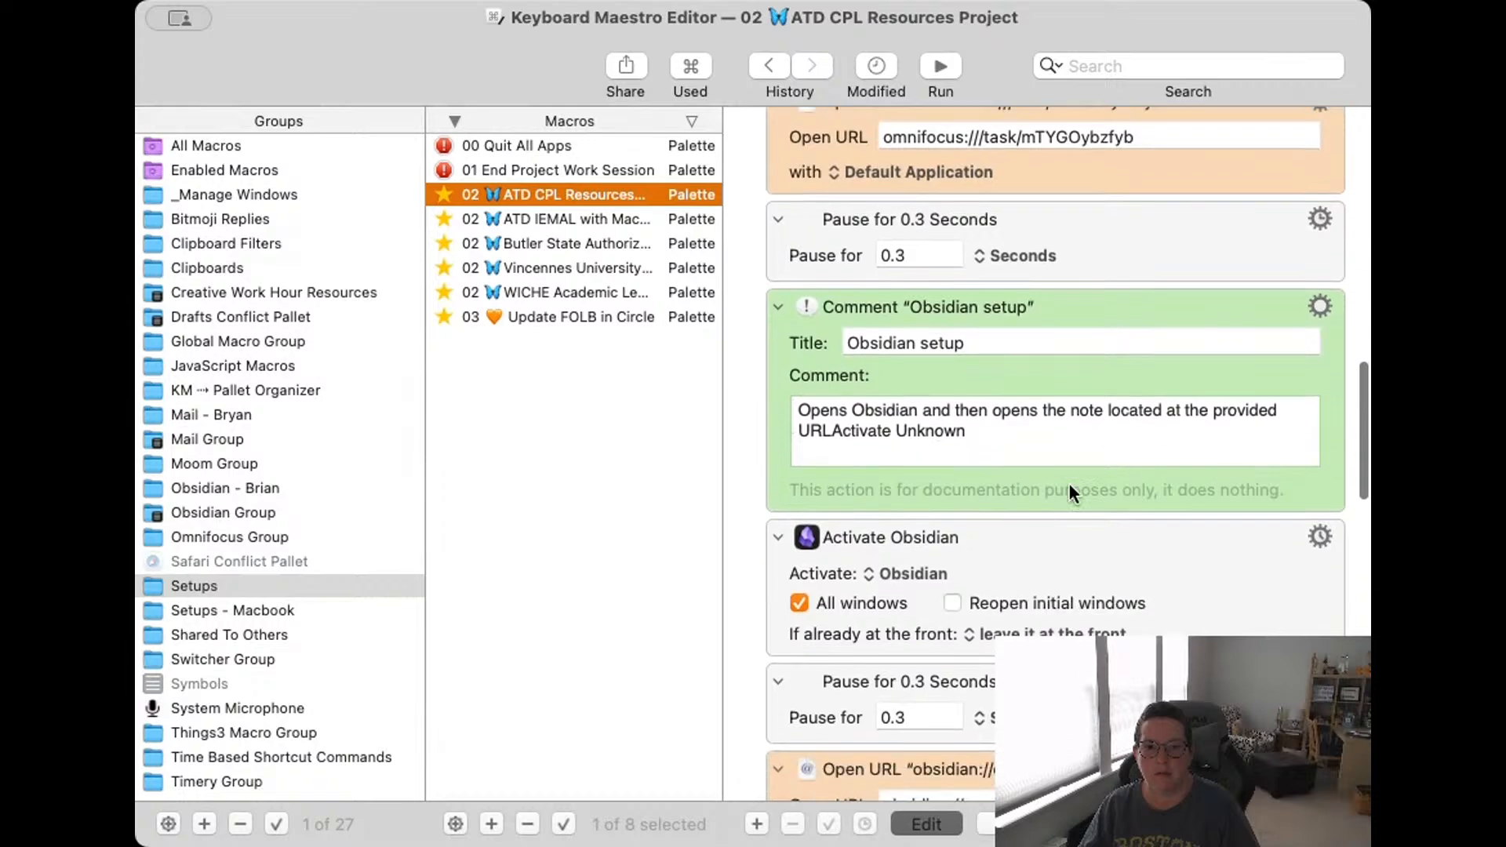
pyautogui.scroll(-10, 1068, 493)
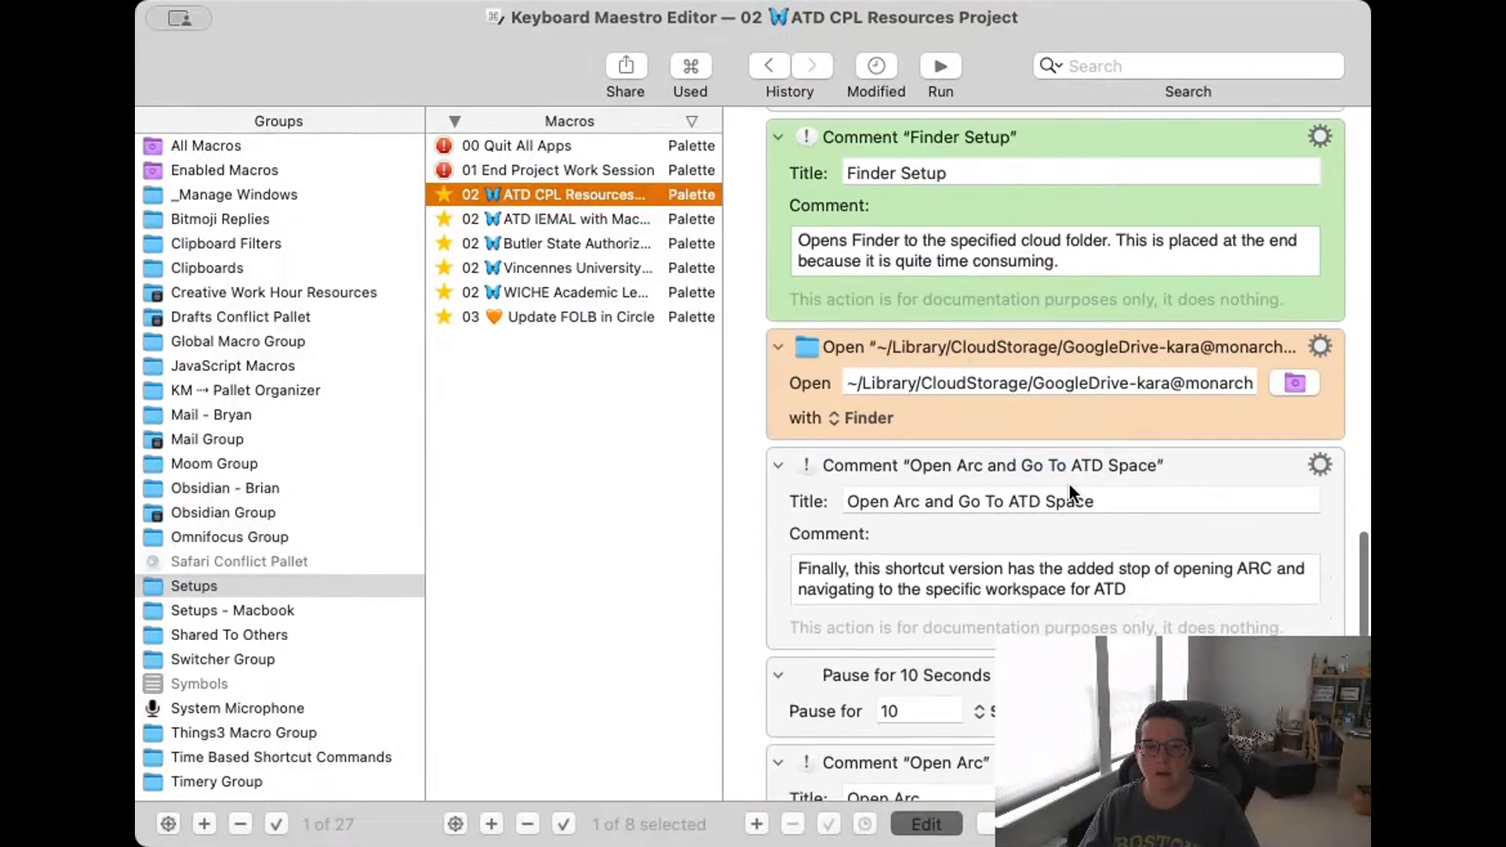
# Colour the "Open Arc and Go To ATD Space" comment yellow and review the Arc actions below it.
pyautogui.scroll(5, 1068, 493)
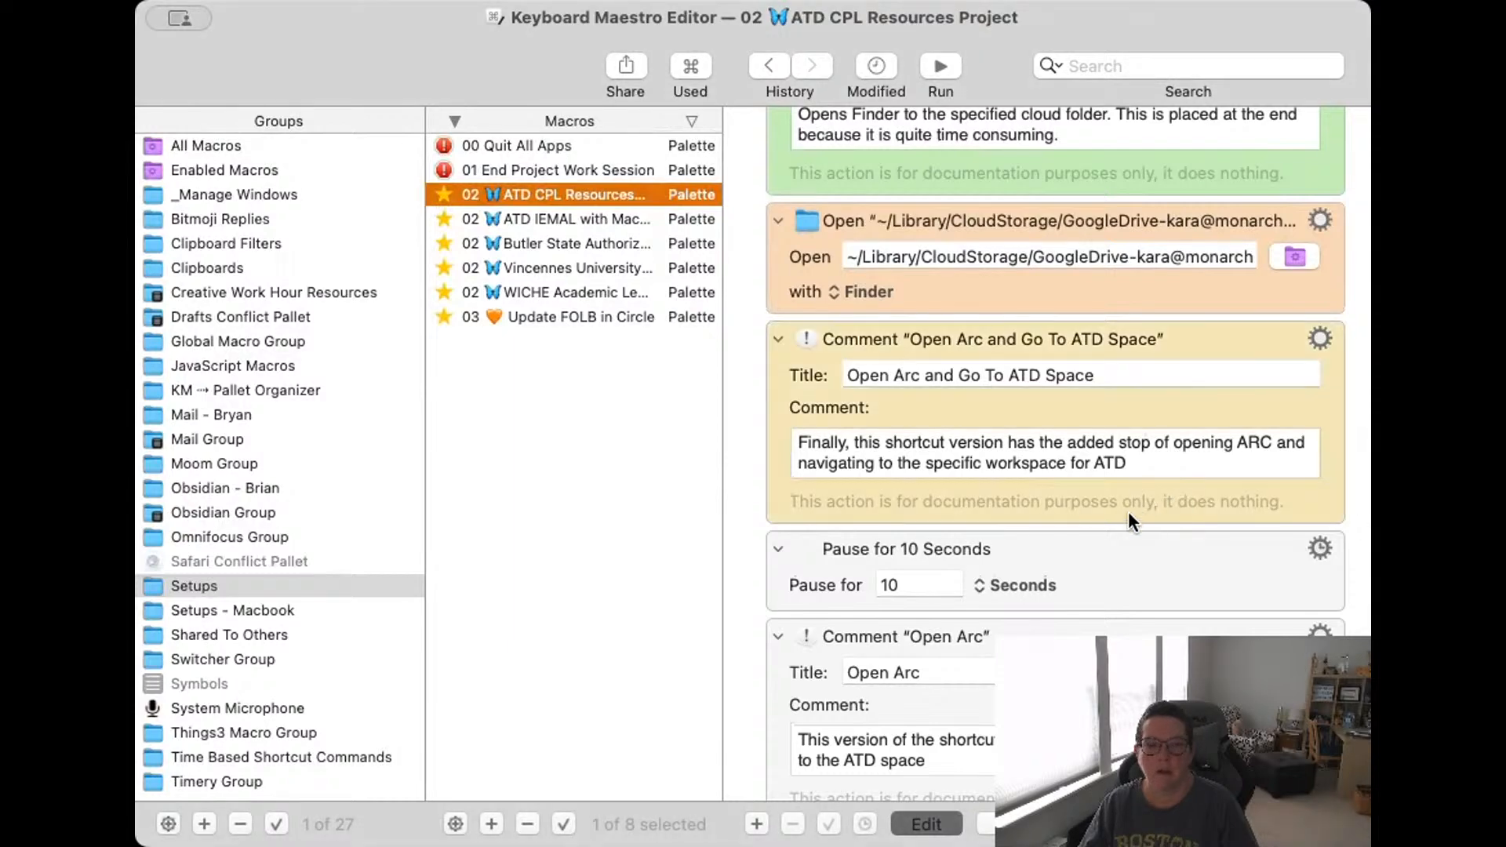
pyautogui.scroll(-8, 1129, 515)
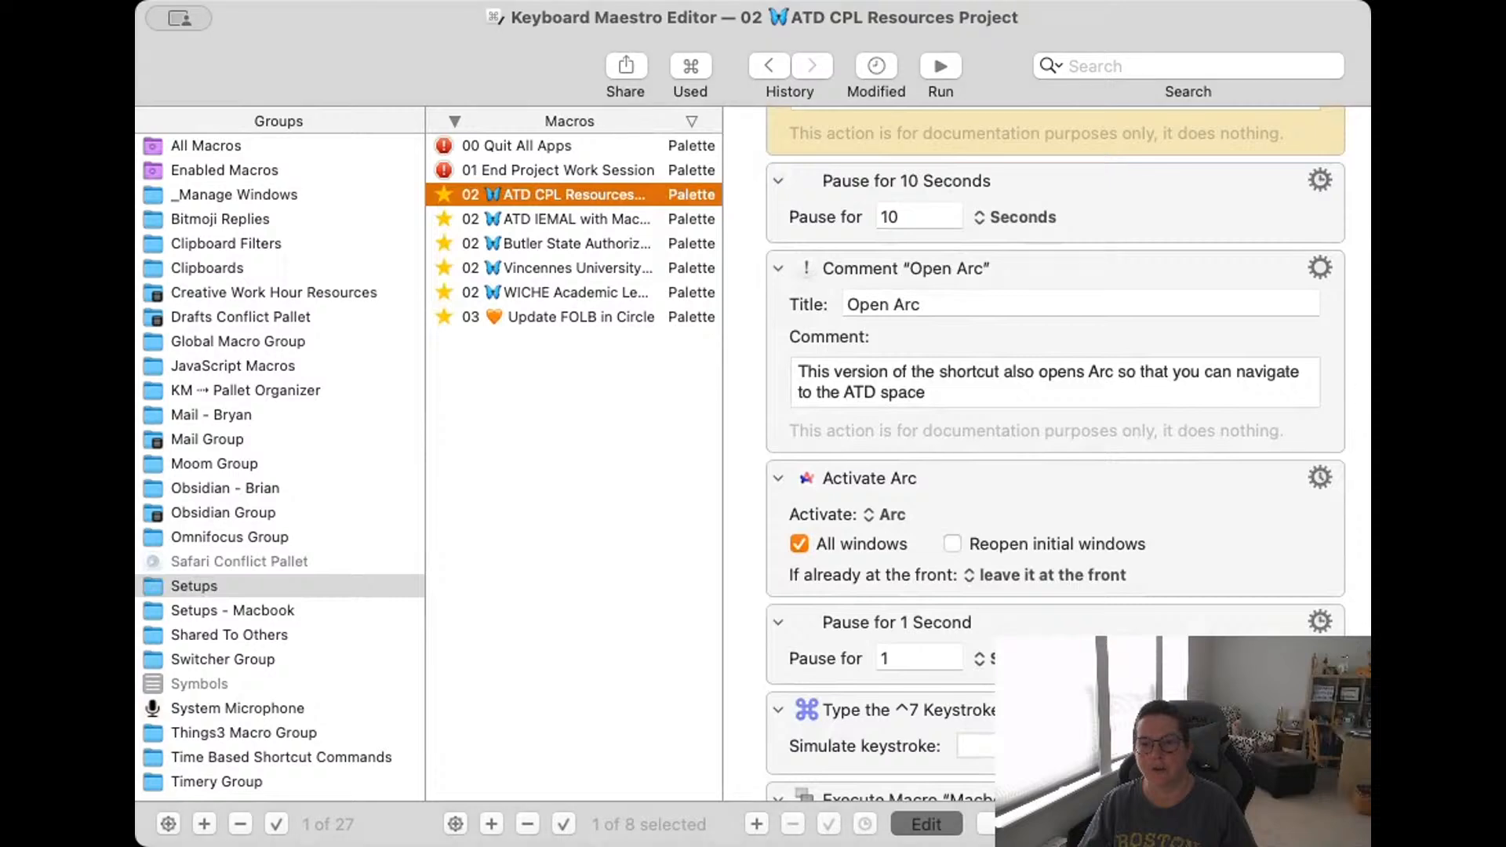
pyautogui.click(984, 369)
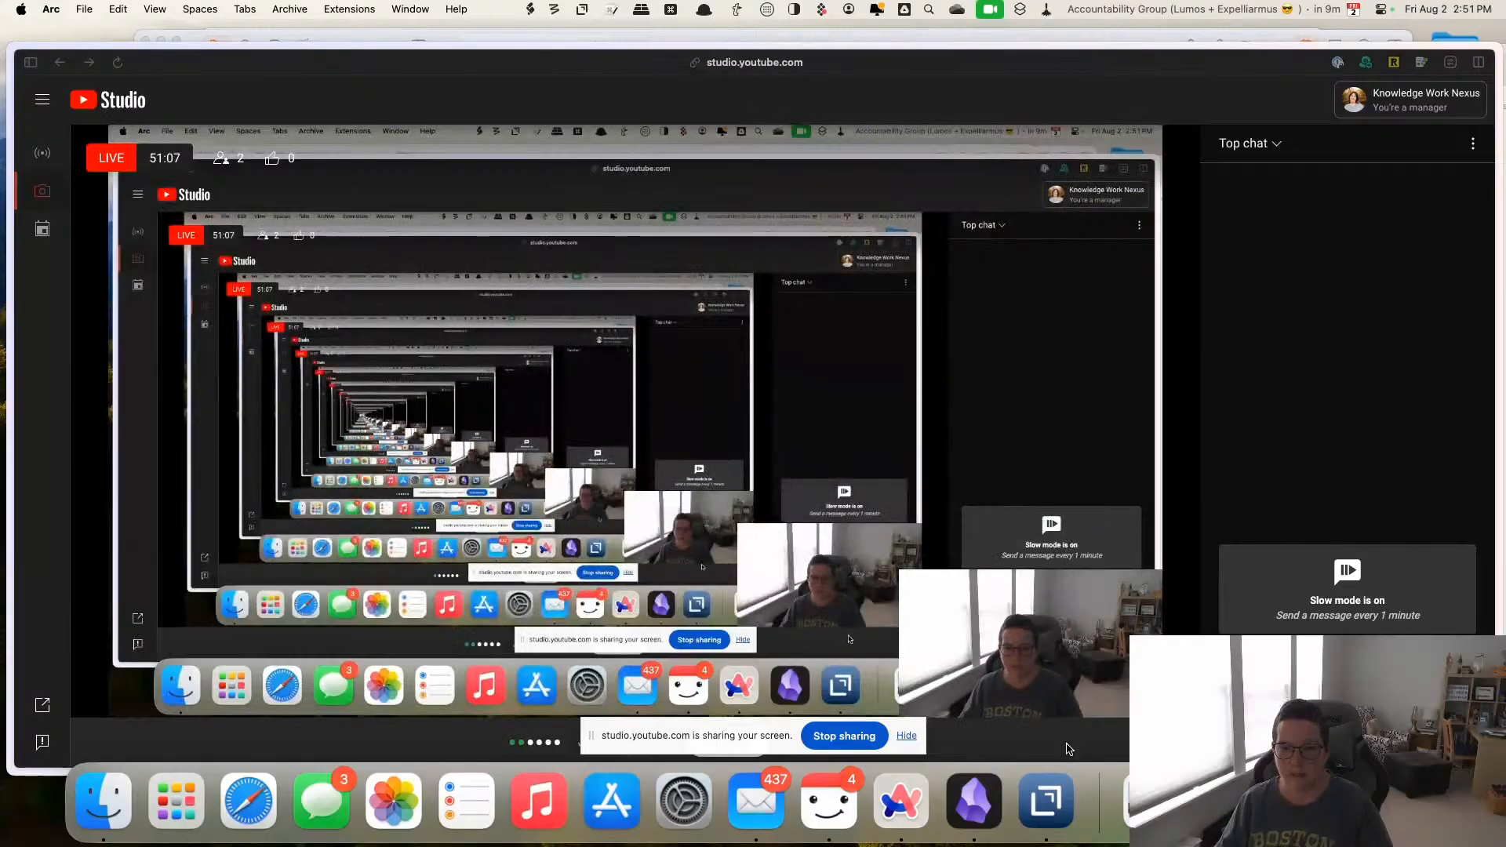
# Switch to Mail and run the Save Attachments macro on the "graphics for potential food tray labels" message, saving its attachment to Downloads.
pyautogui.click(777, 791)
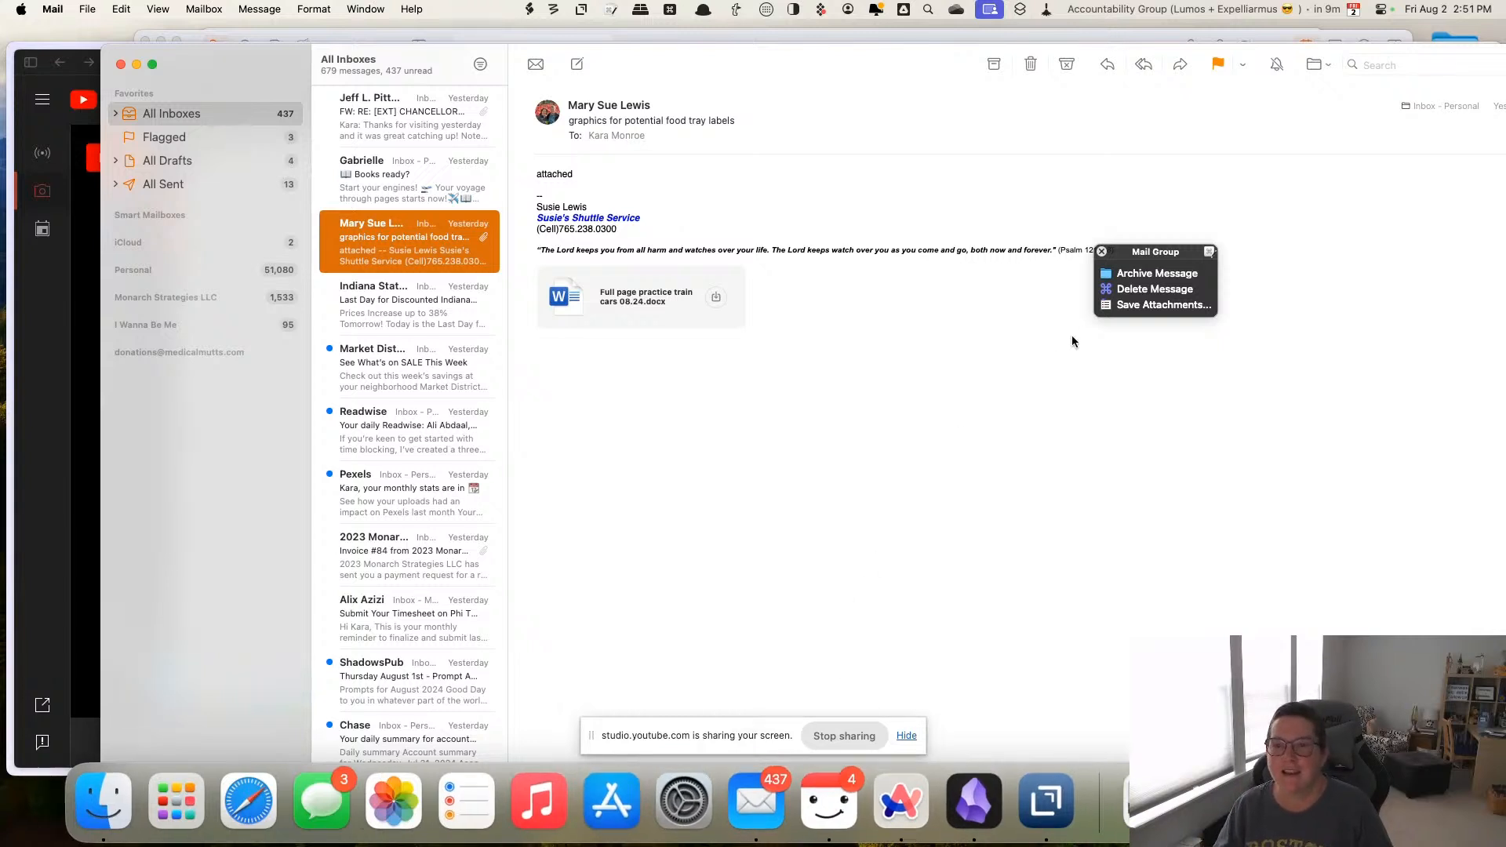
pyautogui.moveTo(1141, 261); pyautogui.dragTo(1100, 266)
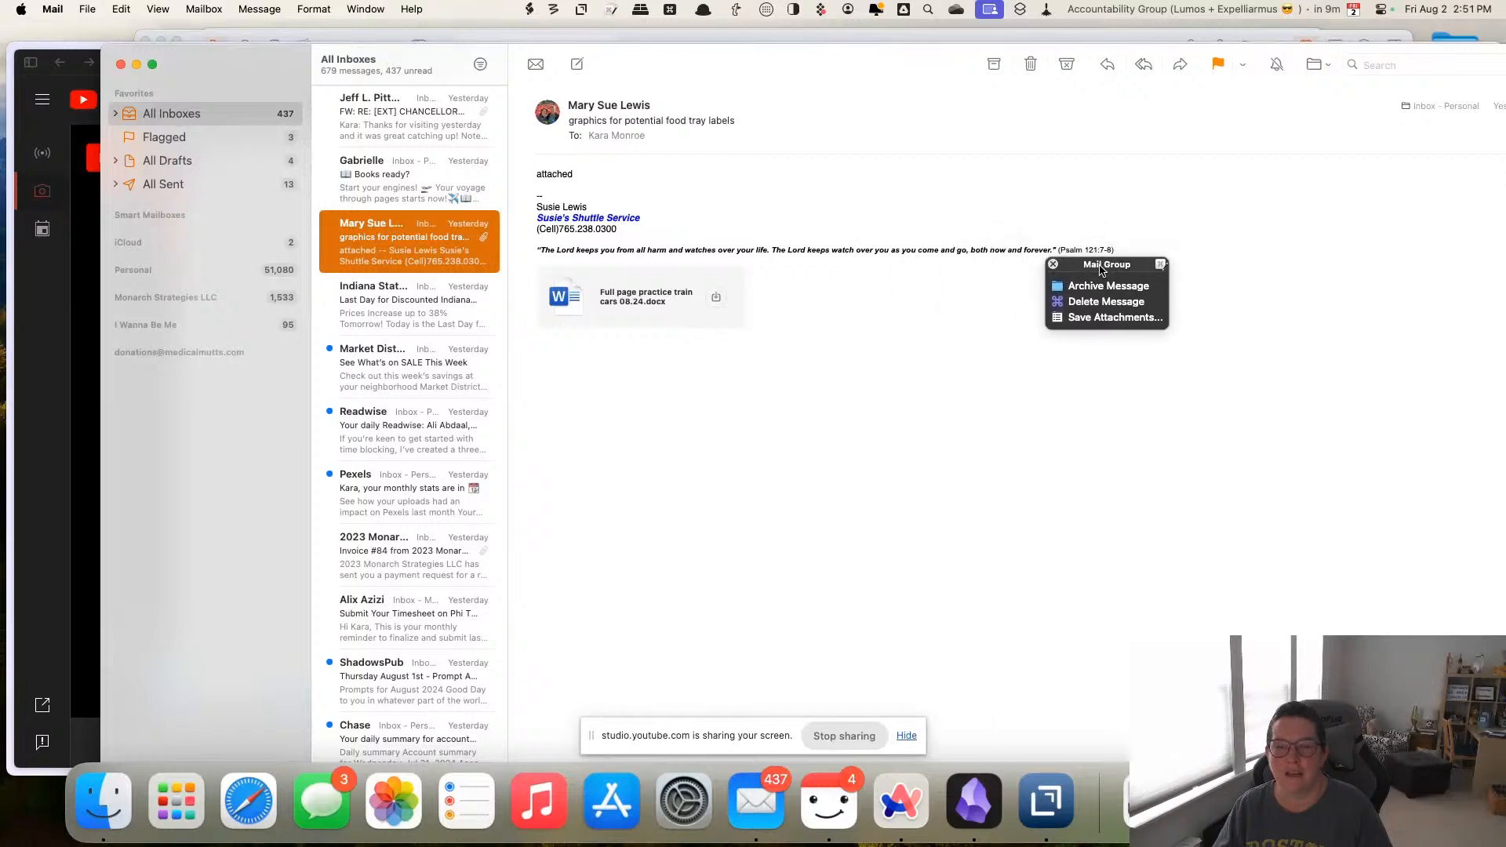
pyautogui.click(1101, 317)
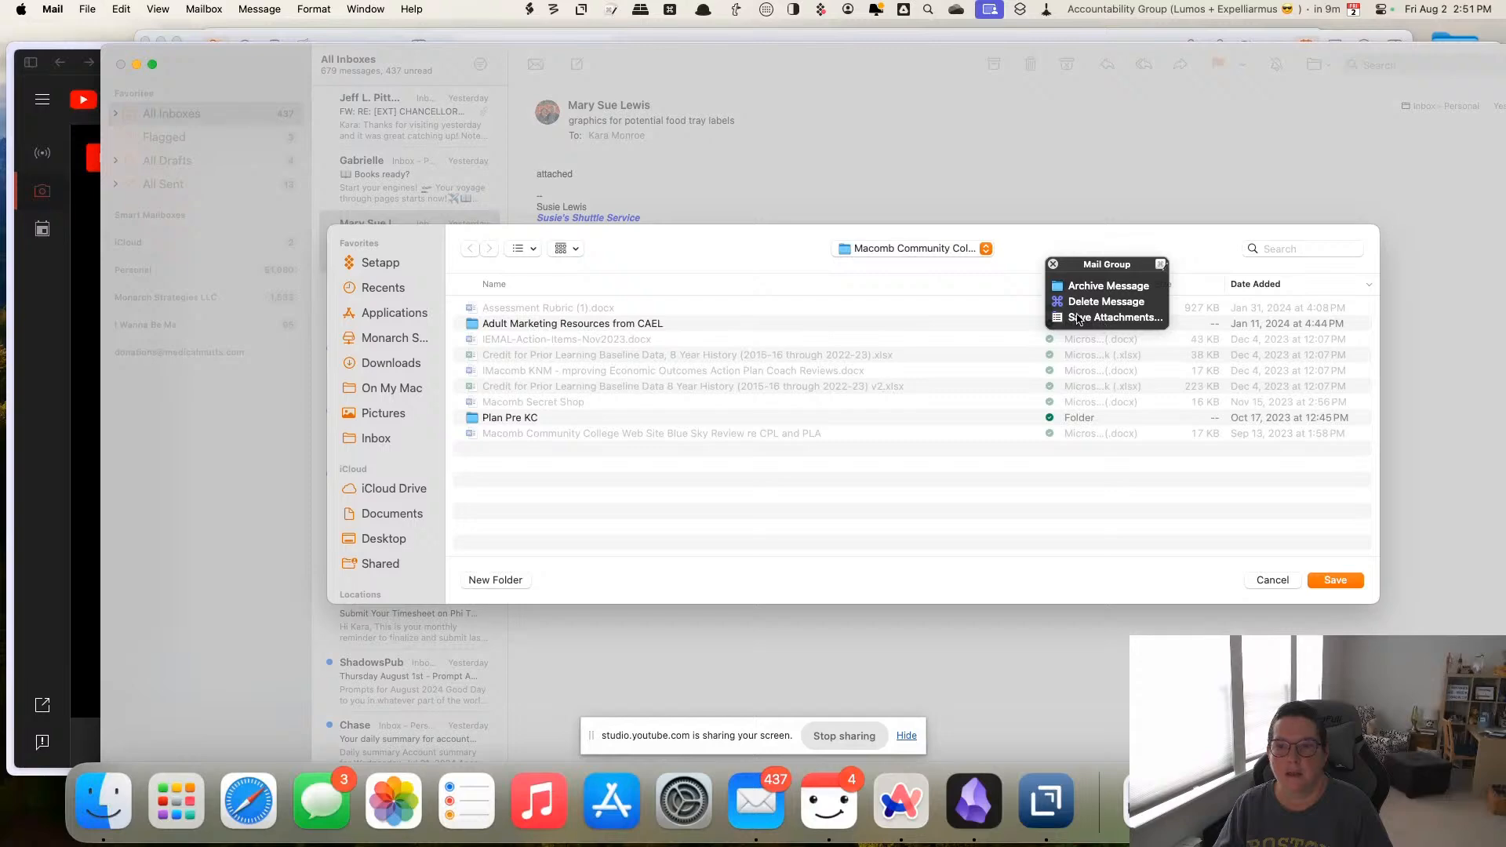
pyautogui.click(369, 364)
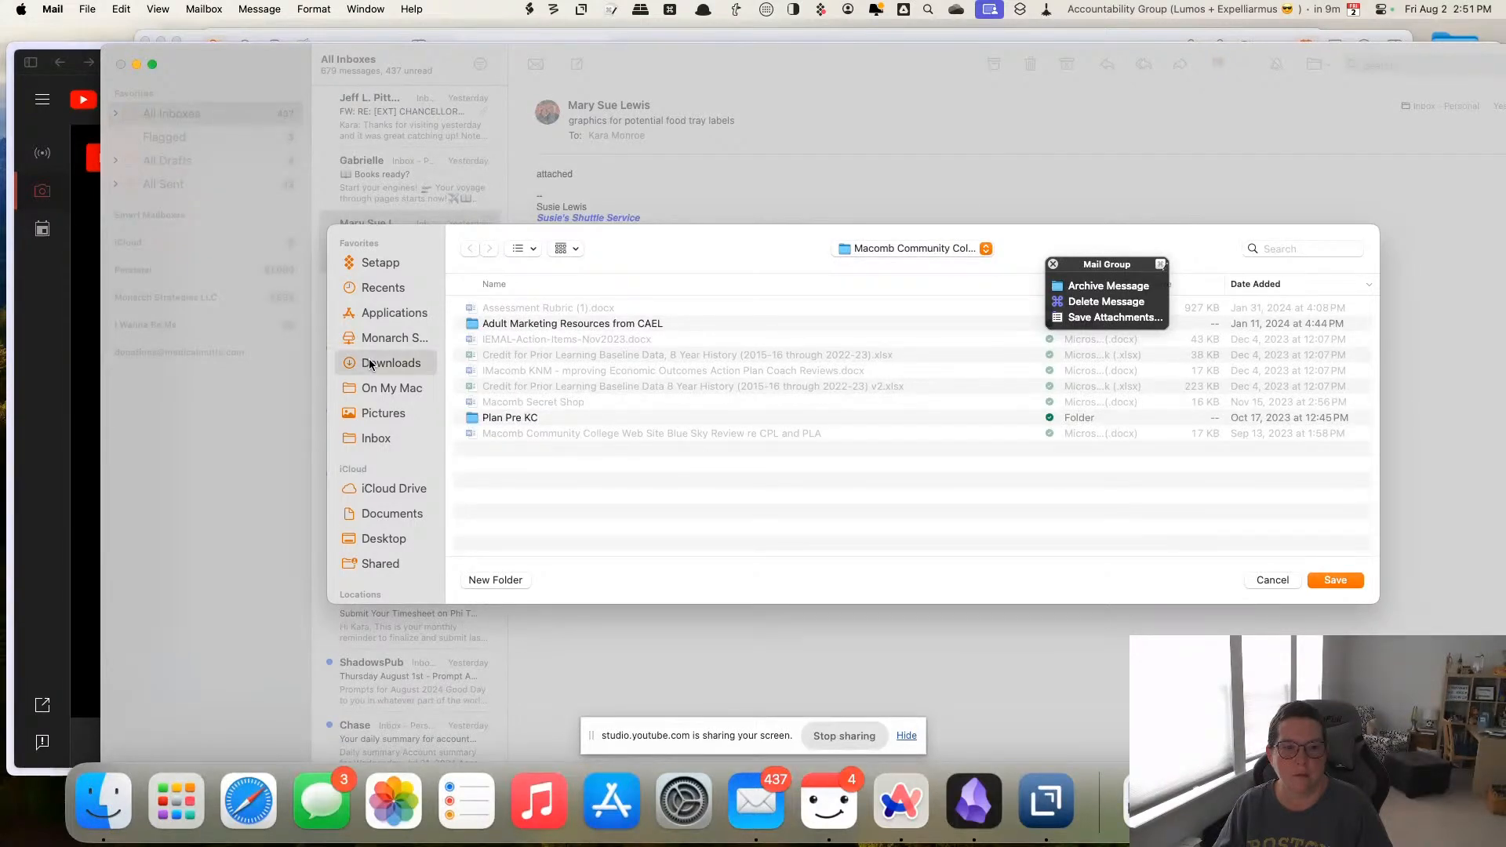
pyautogui.click(1329, 581)
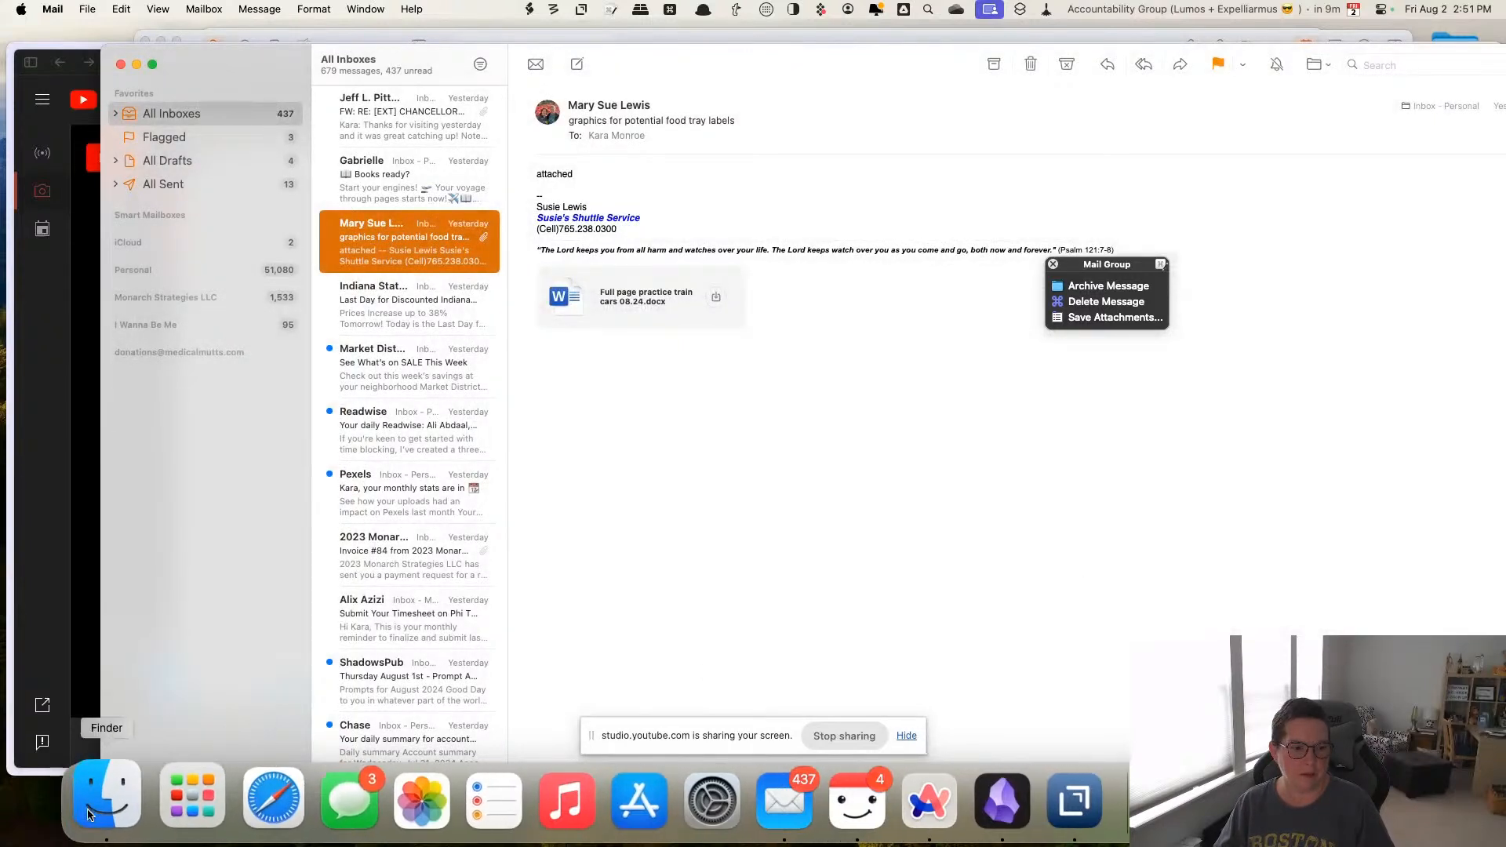
# Switch to Finder and locate the saved "Full page practice train cars 08.24.docx" in the Downloads folder.
pyautogui.click(105, 796)
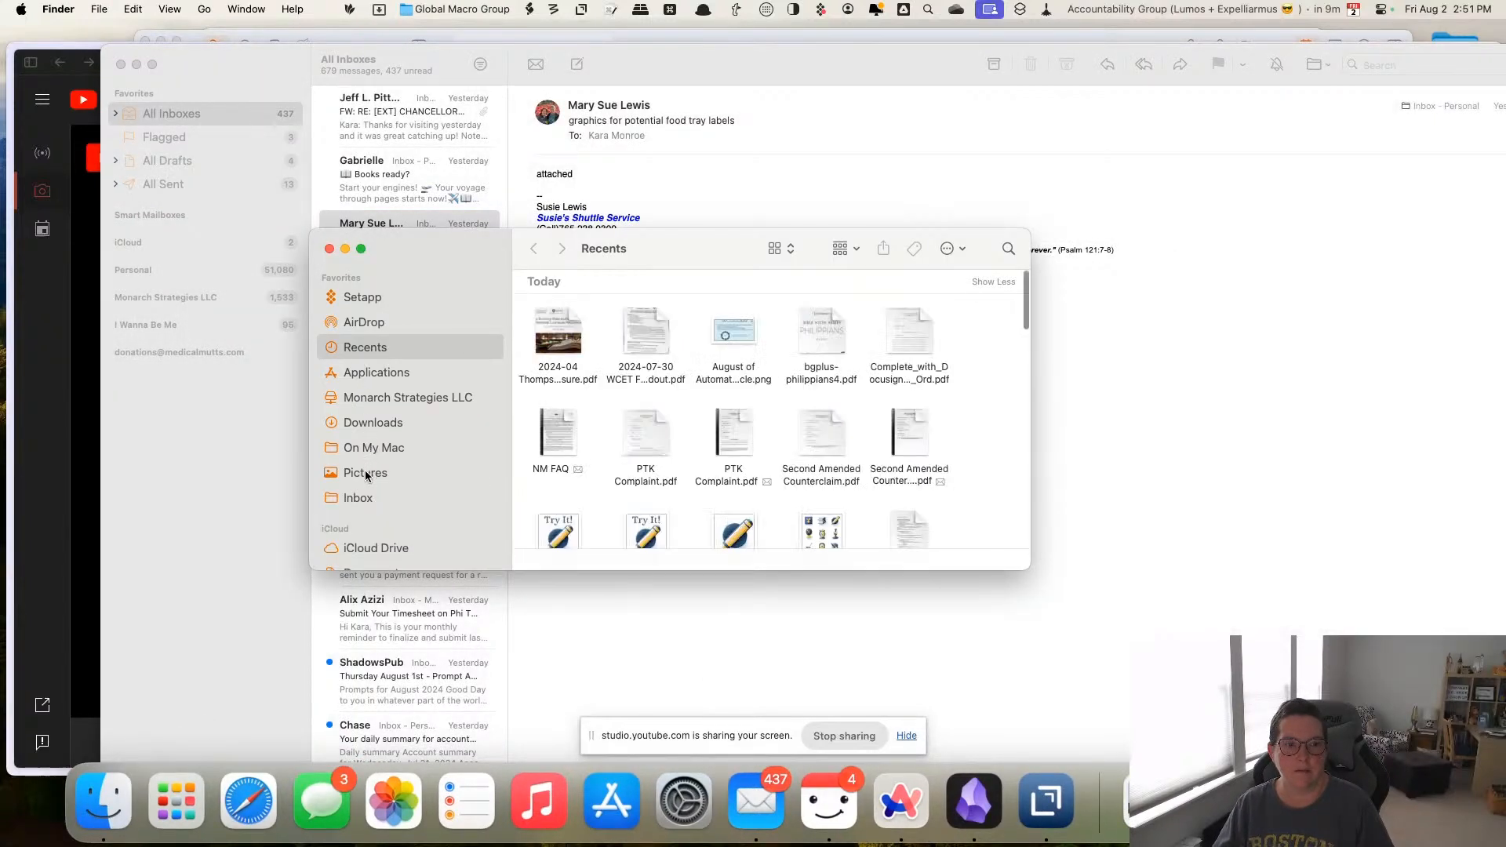
pyautogui.click(362, 422)
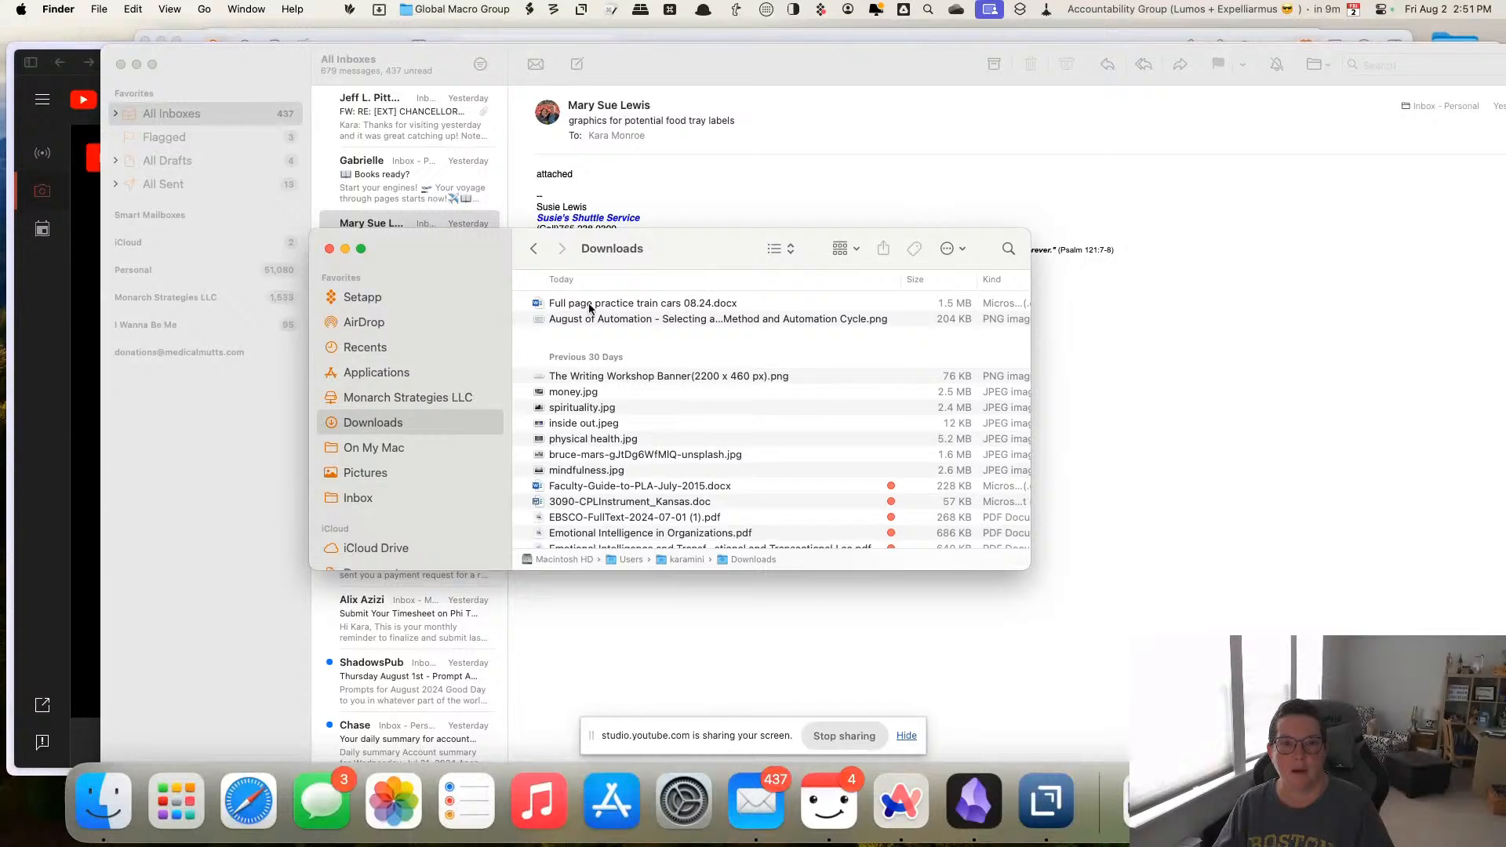
pyautogui.click(590, 304)
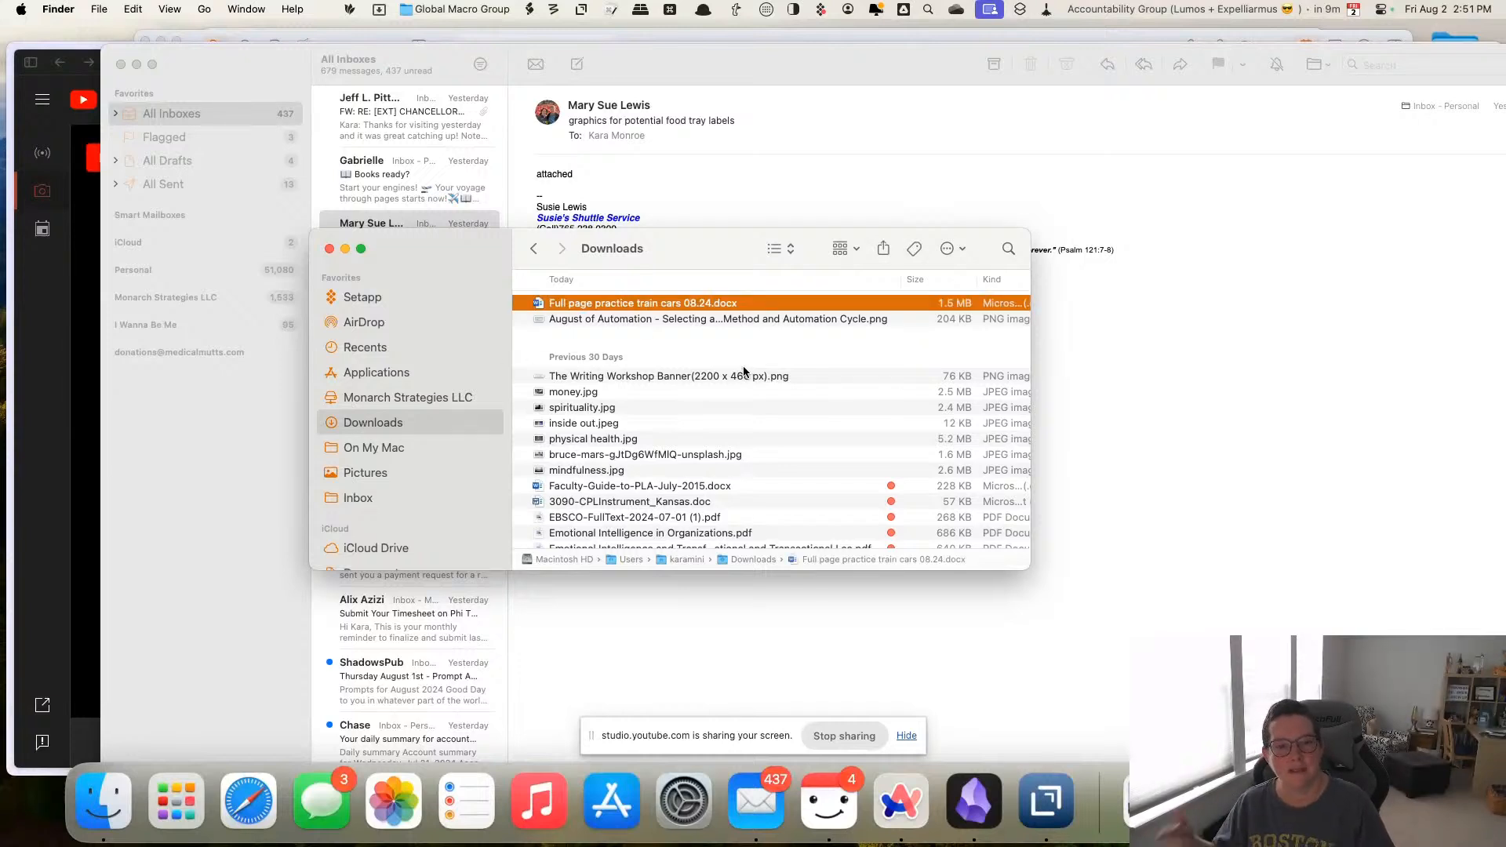
pyautogui.click(848, 728)
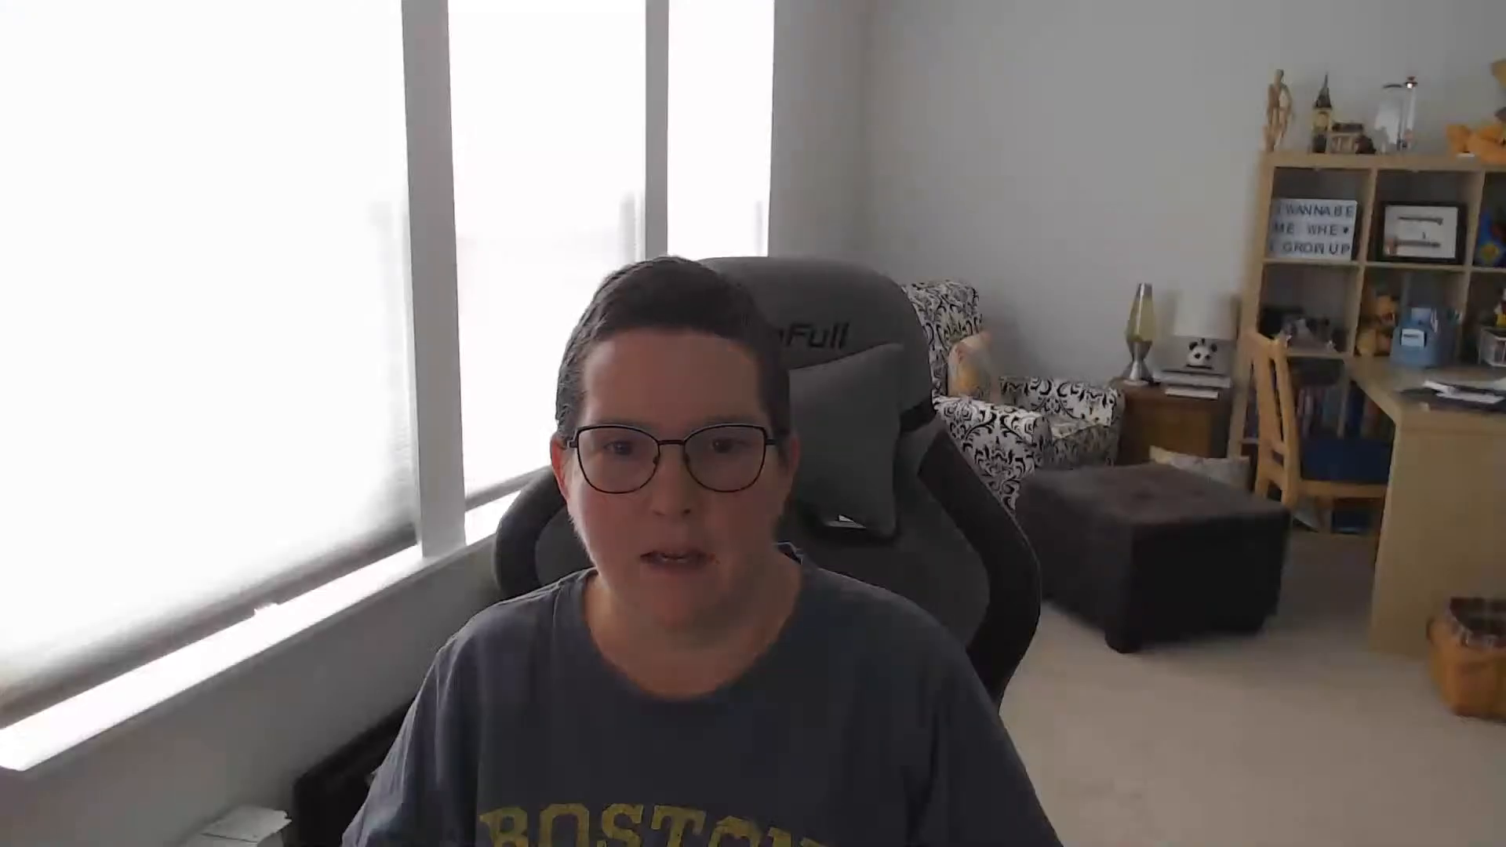